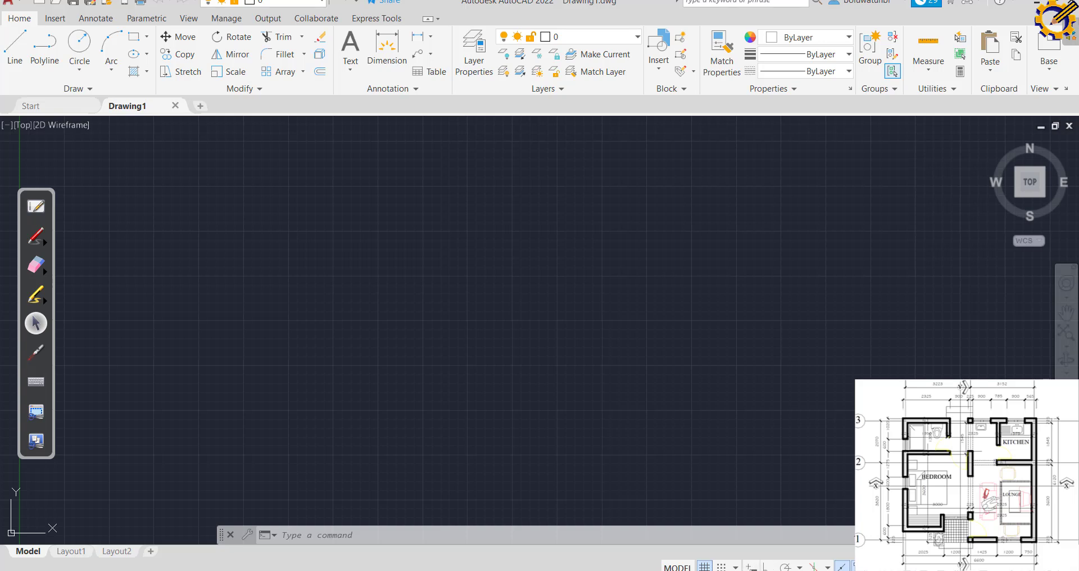
Turn on Ortho mode and enable all object snap modes in the drafting settings.
click(768, 567)
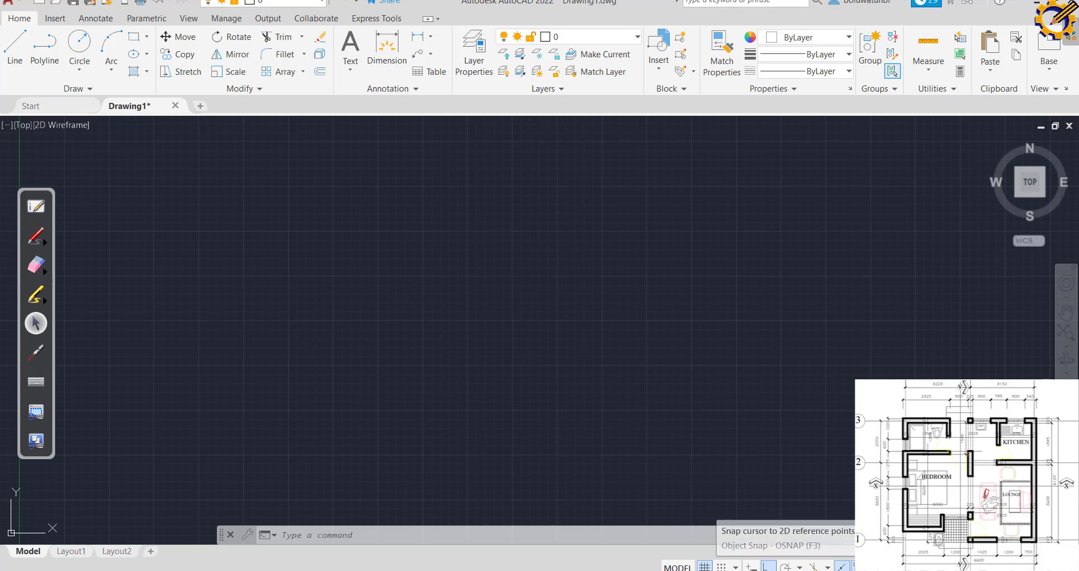
click(799, 567)
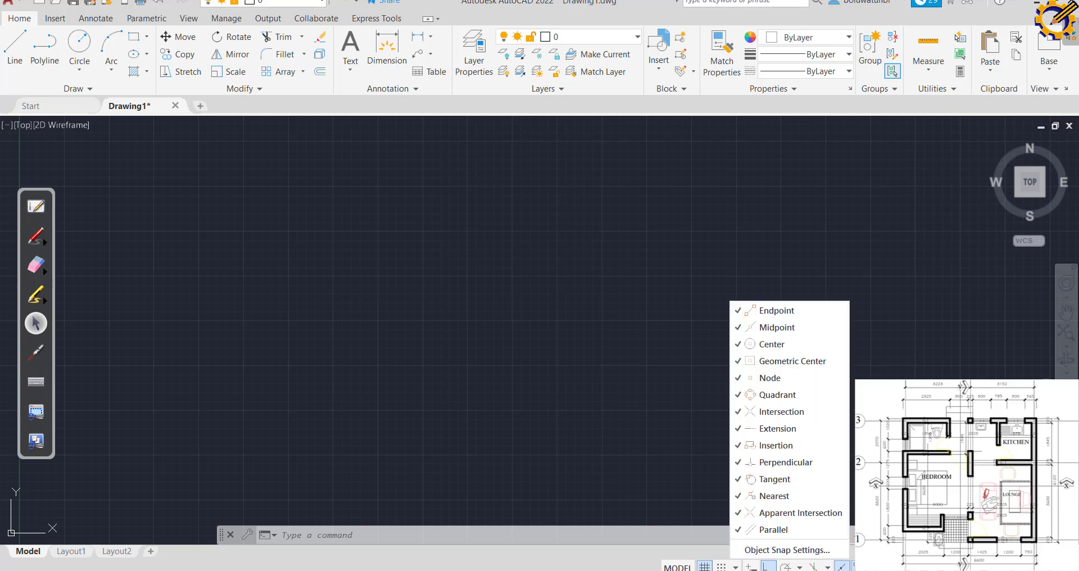
click(798, 549)
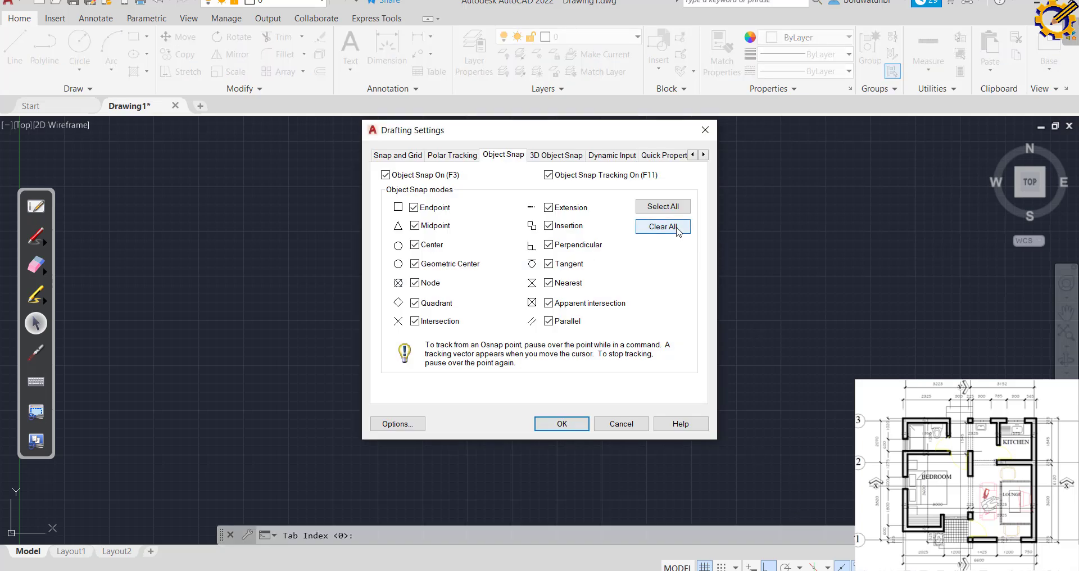
click(677, 227)
click(663, 206)
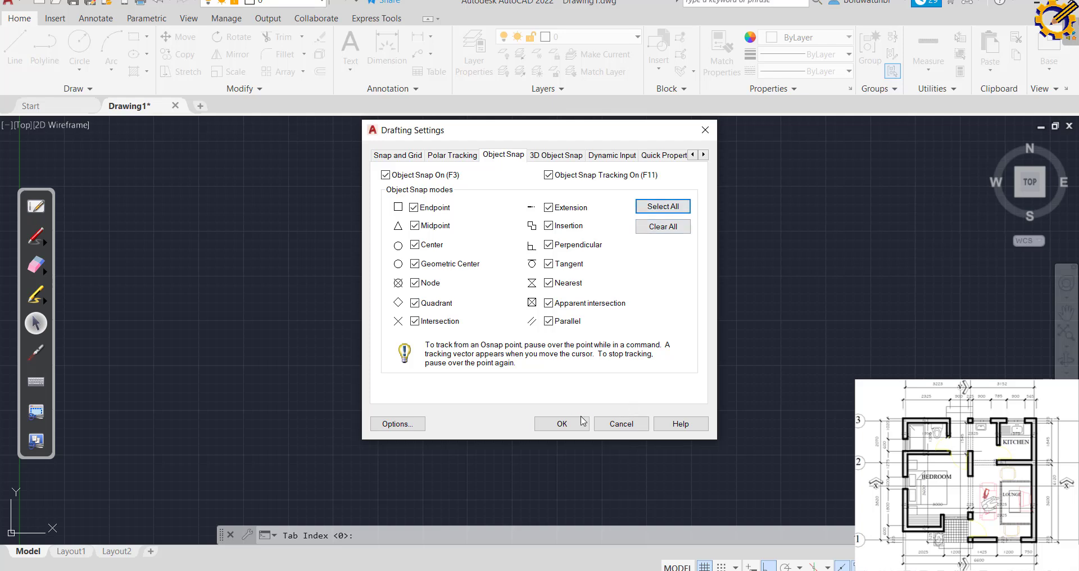
click(564, 422)
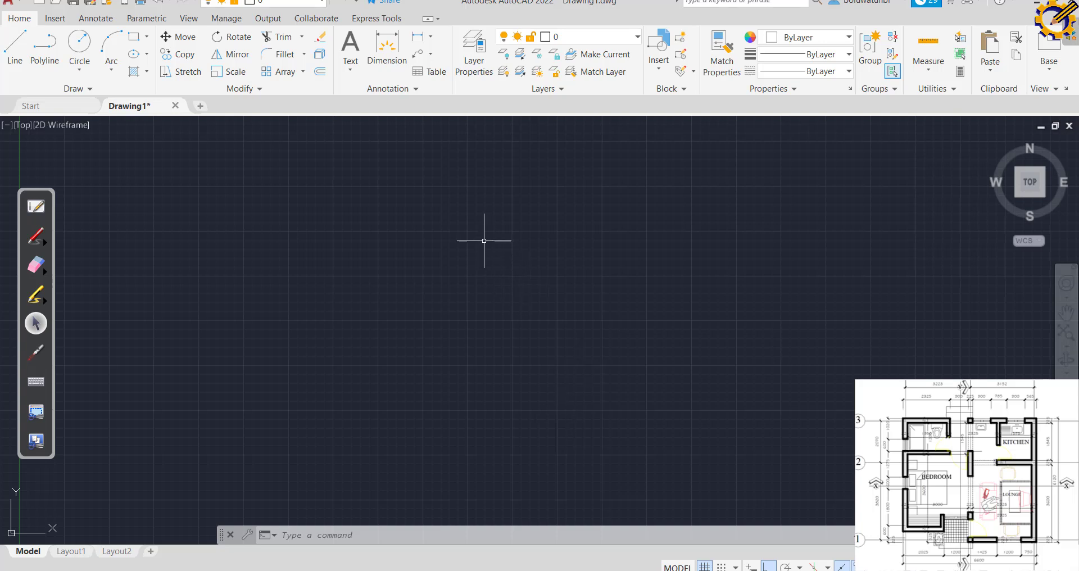
Set the drawing units' length precision to 0.
text(unit)
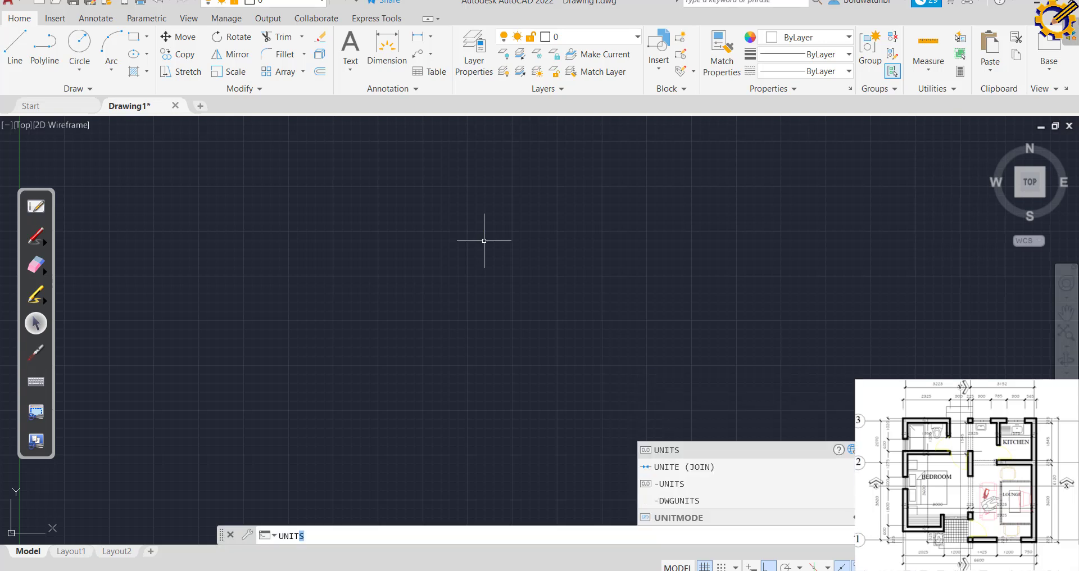
click(672, 449)
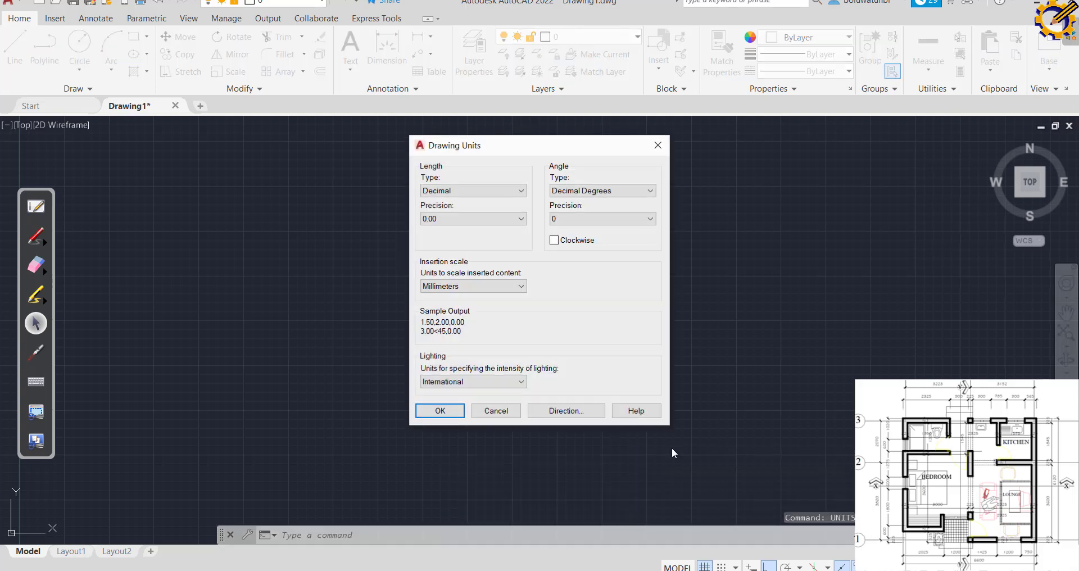
click(520, 218)
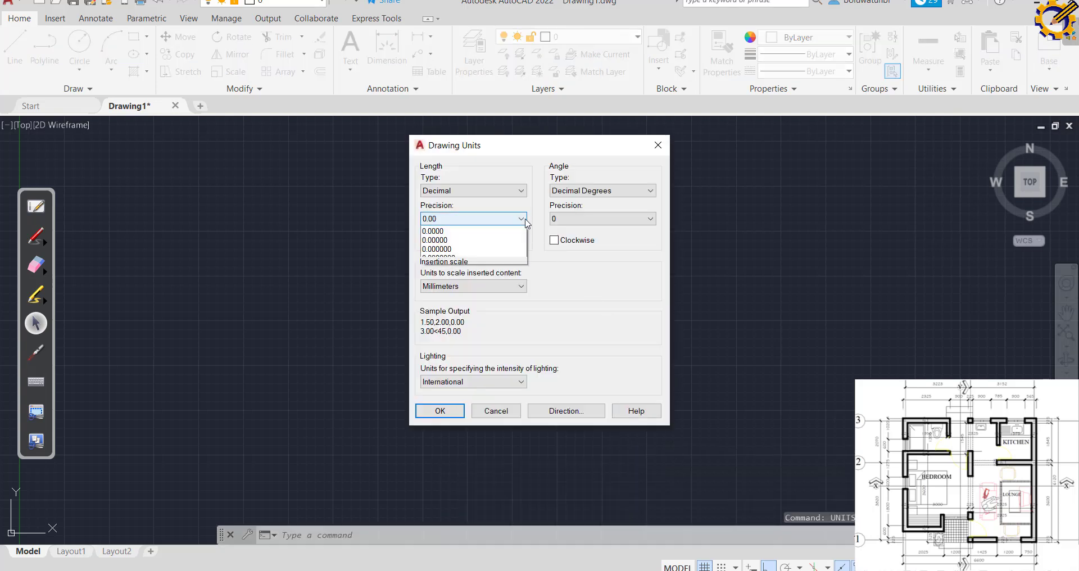
click(491, 231)
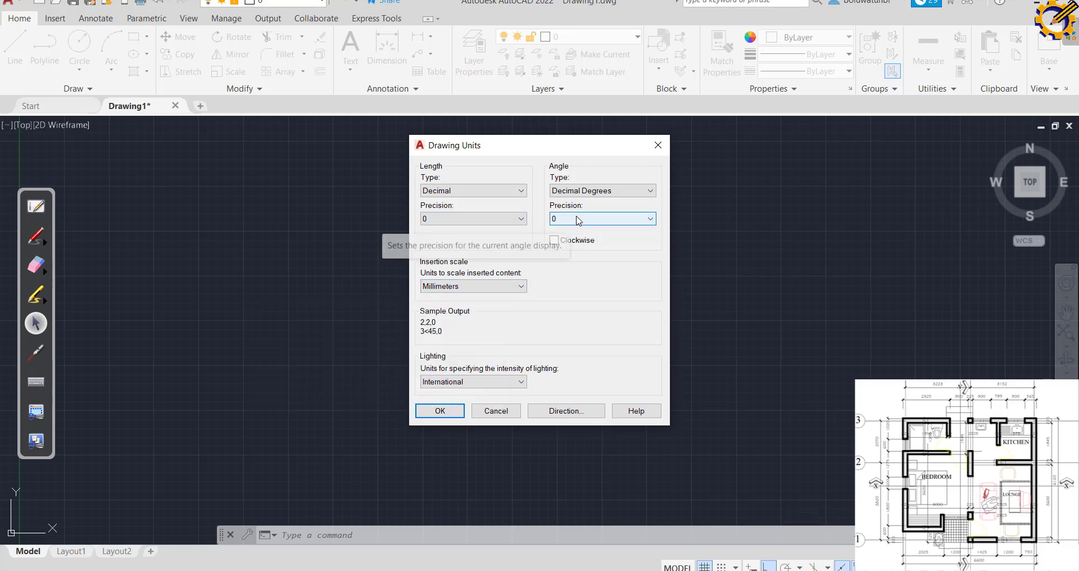
click(441, 410)
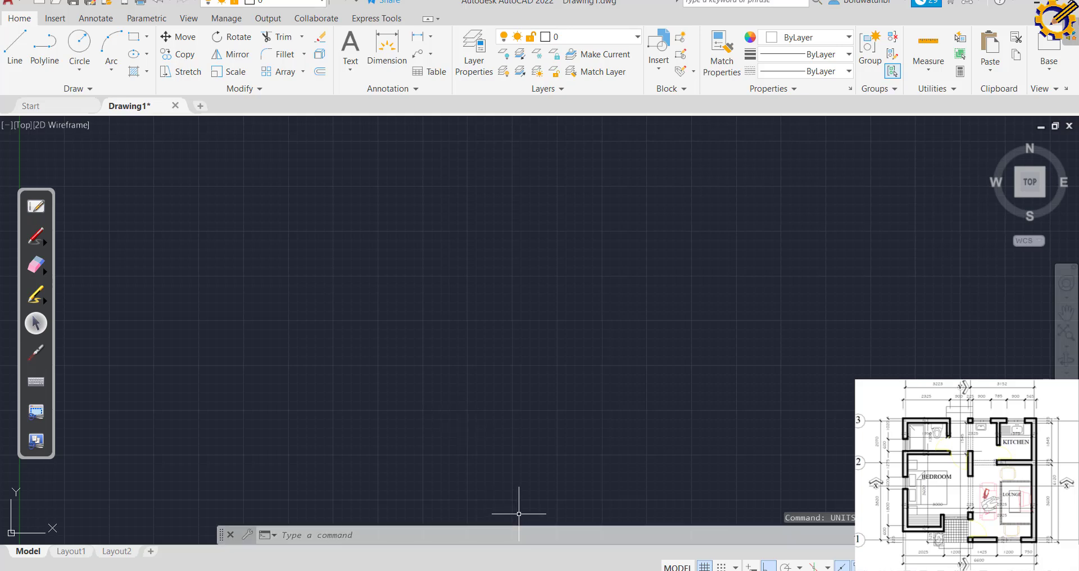
Switch to Acrobat to examine the floor plan's dimensions in arc319-2021.pdf, and return to AutoCAD.
click(497, 557)
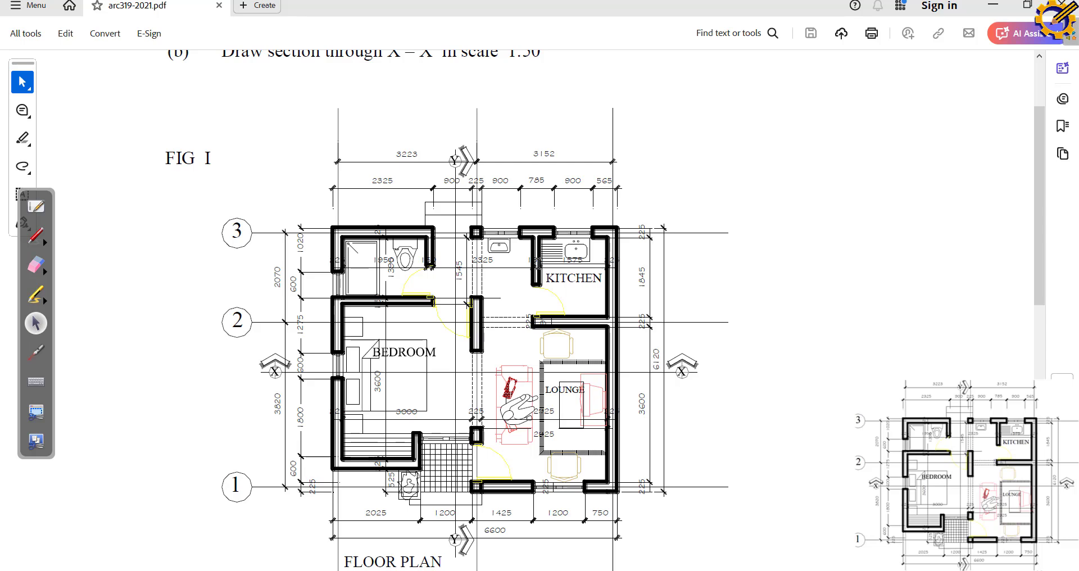
ctrl+scroll(537, 261, up, 5)
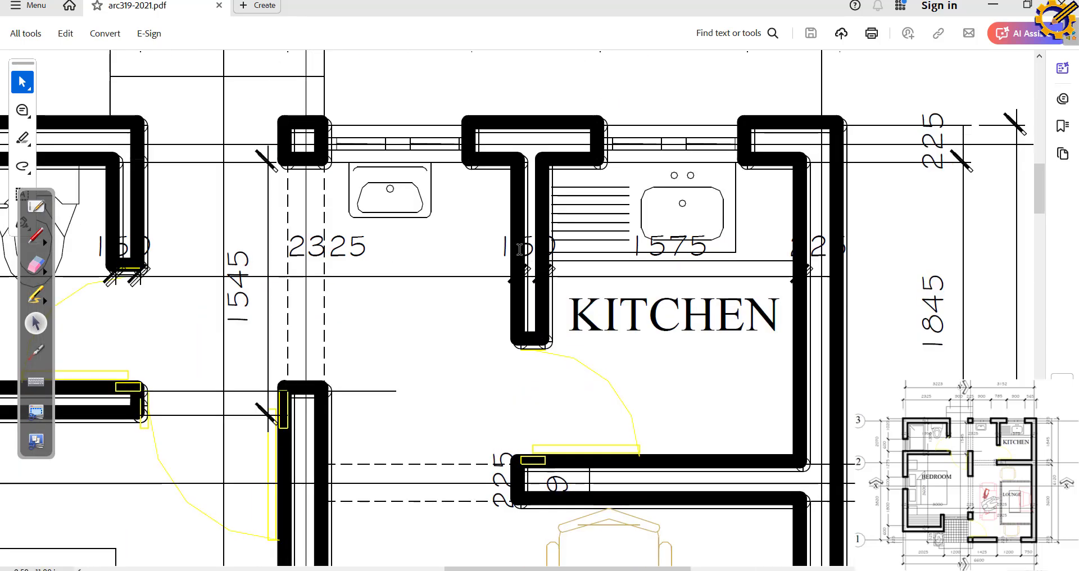
ctrl+scroll(533, 249, down, 2)
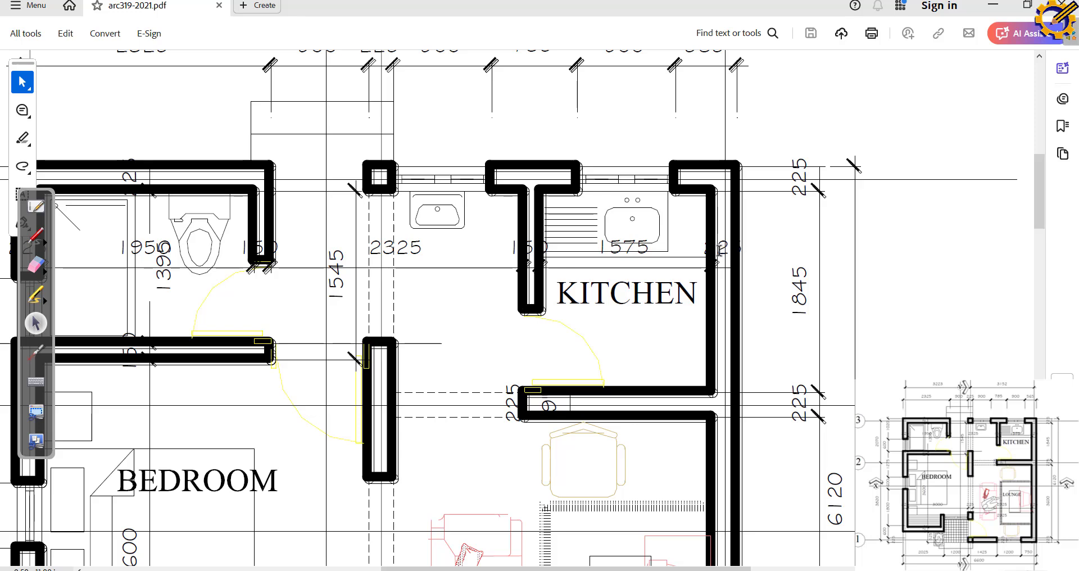
ctrl+scroll(718, 250, down, 2)
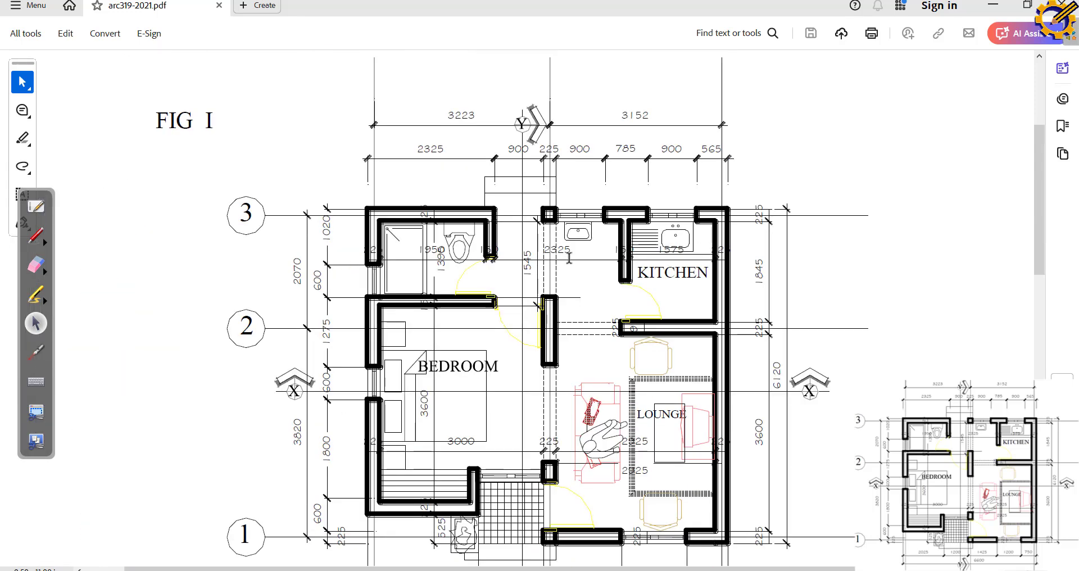
scroll(589, 304, down, 2)
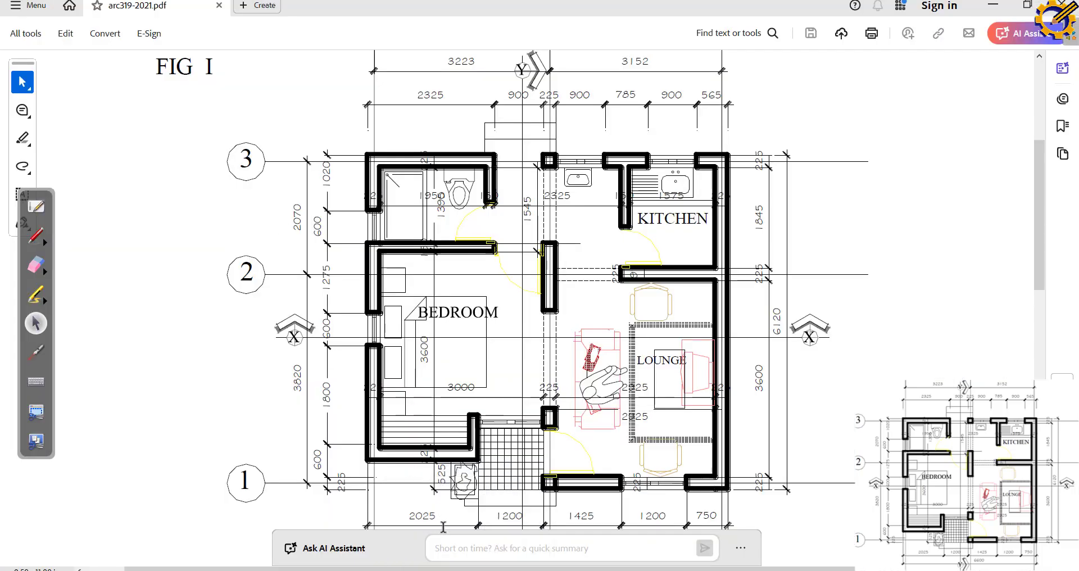
key(alt+Tab)
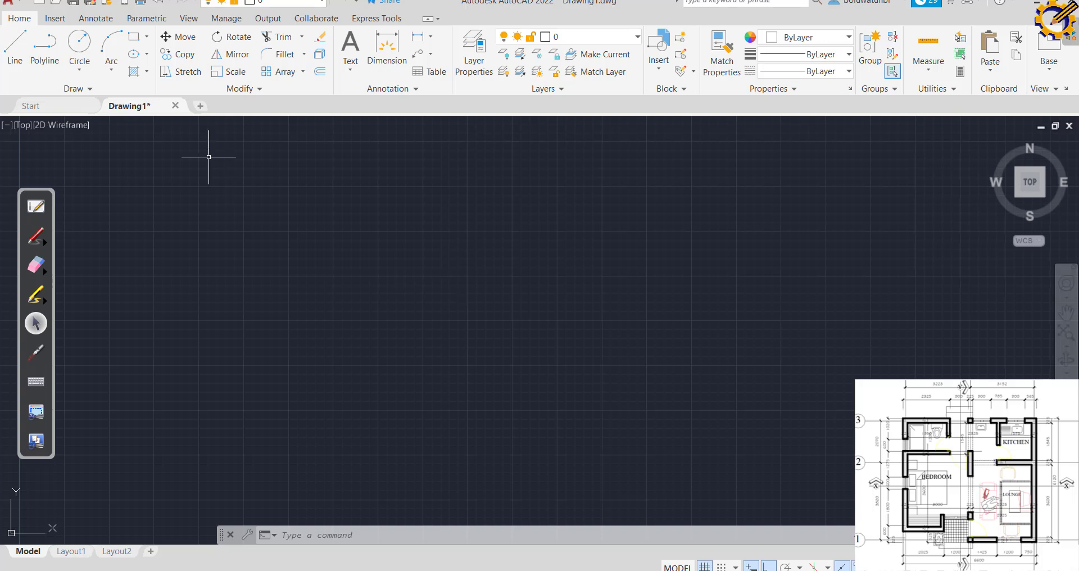
Draw a vertical line 20000 mm long, running downward from a start point in the empty drawing area.
click(16, 50)
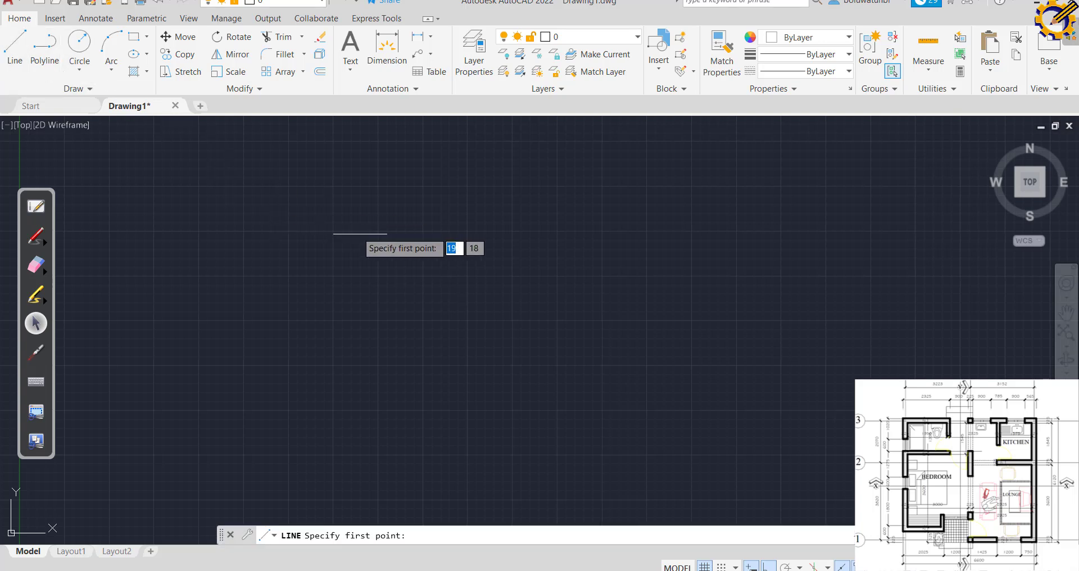
scroll(389, 251, down, 4)
scroll(388, 251, up, 4)
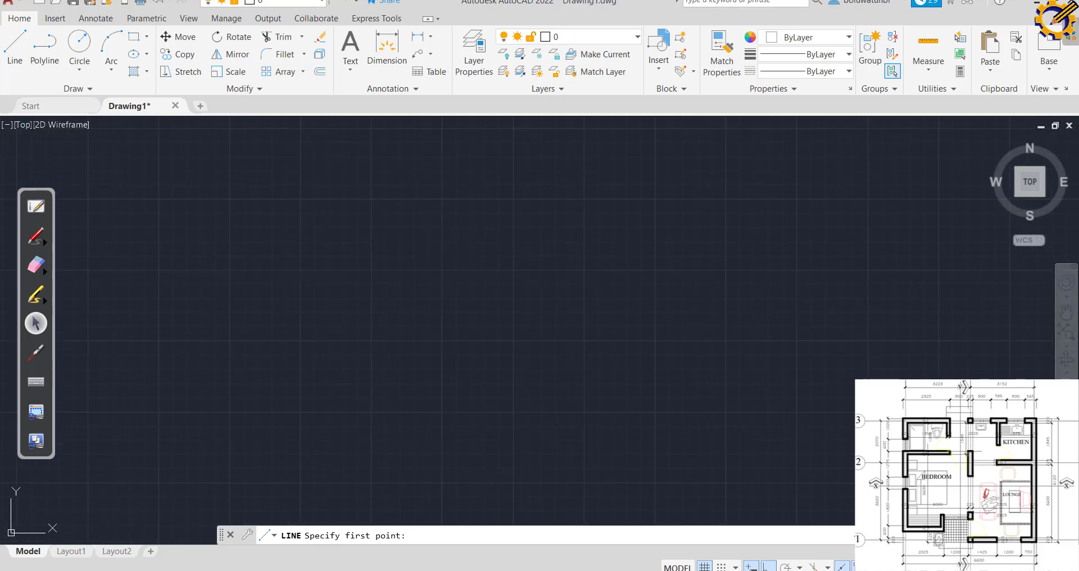
click(349, 165)
scroll(359, 325, down, 3)
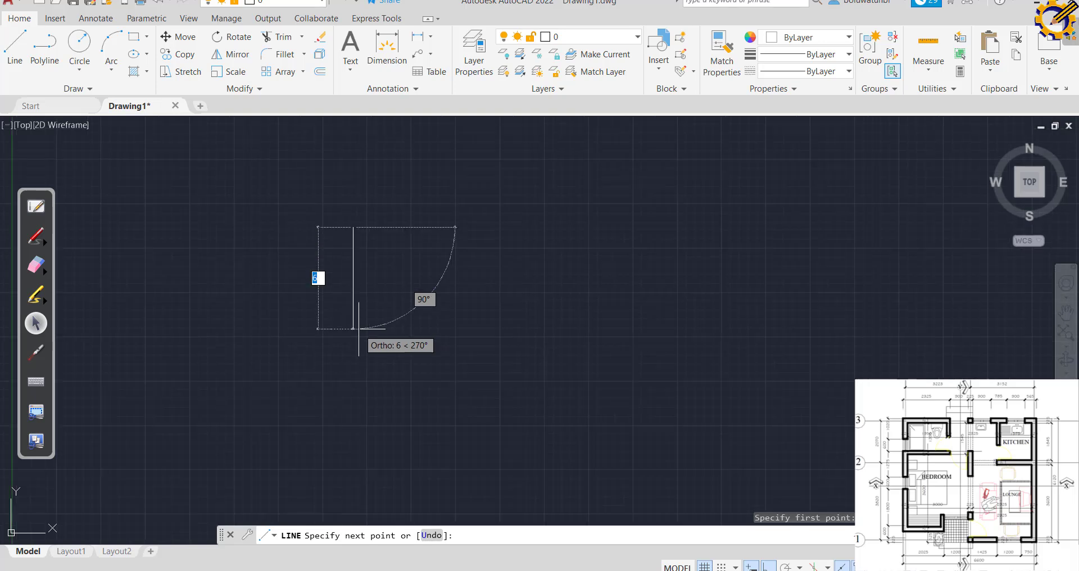
scroll(373, 236, down, 2)
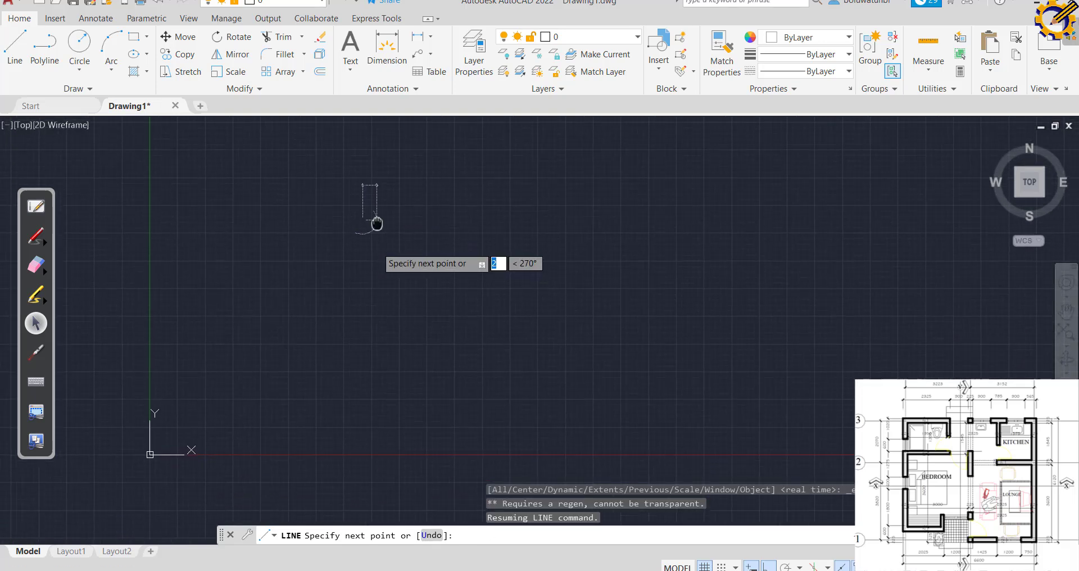
scroll(370, 324, up, 4)
scroll(372, 337, up, 1)
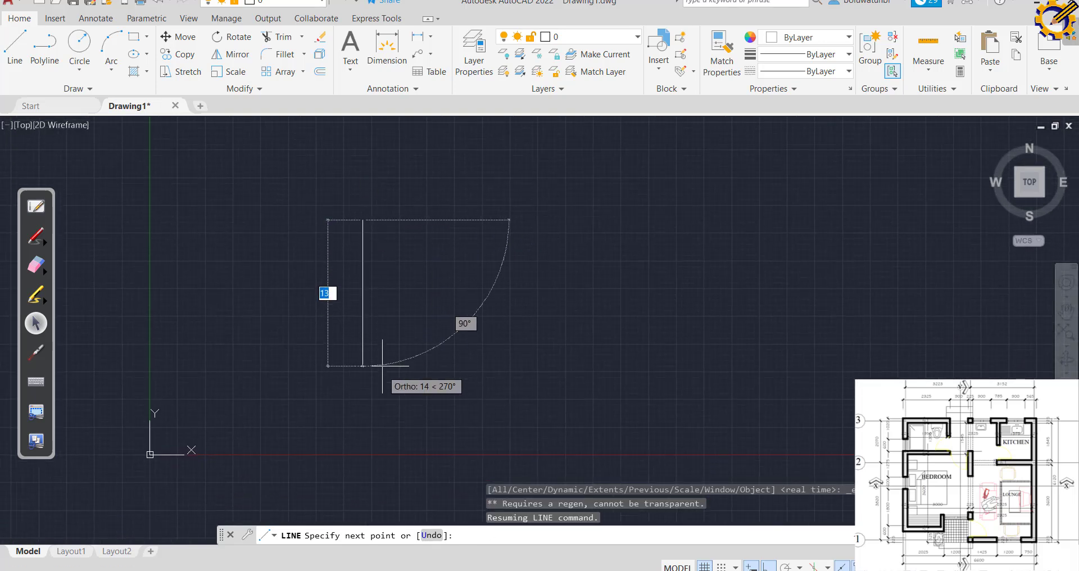
scroll(384, 350, down, 3)
middle_drag(383, 350, 371, 281)
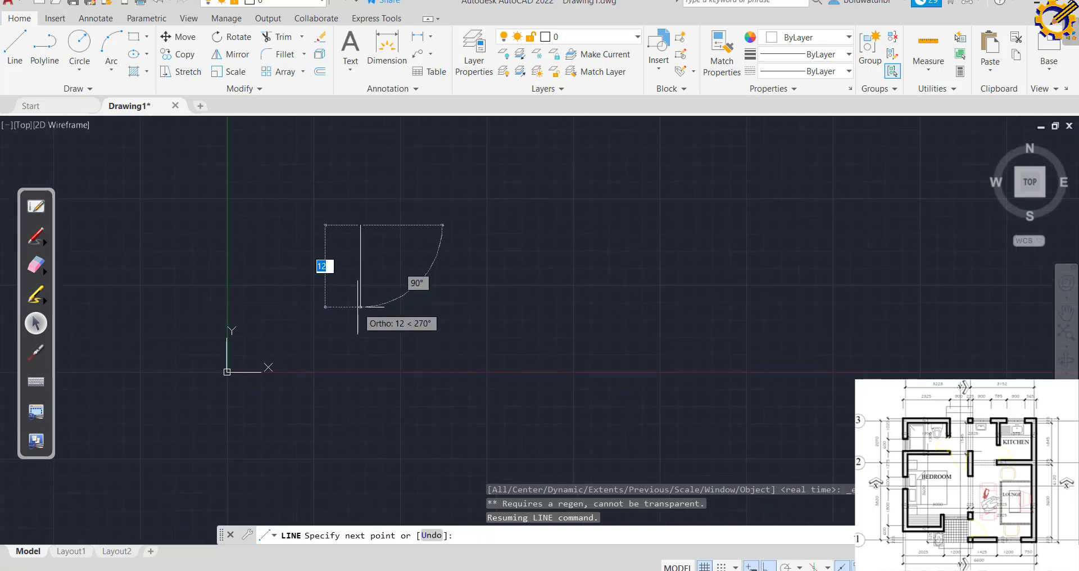
text(20000)
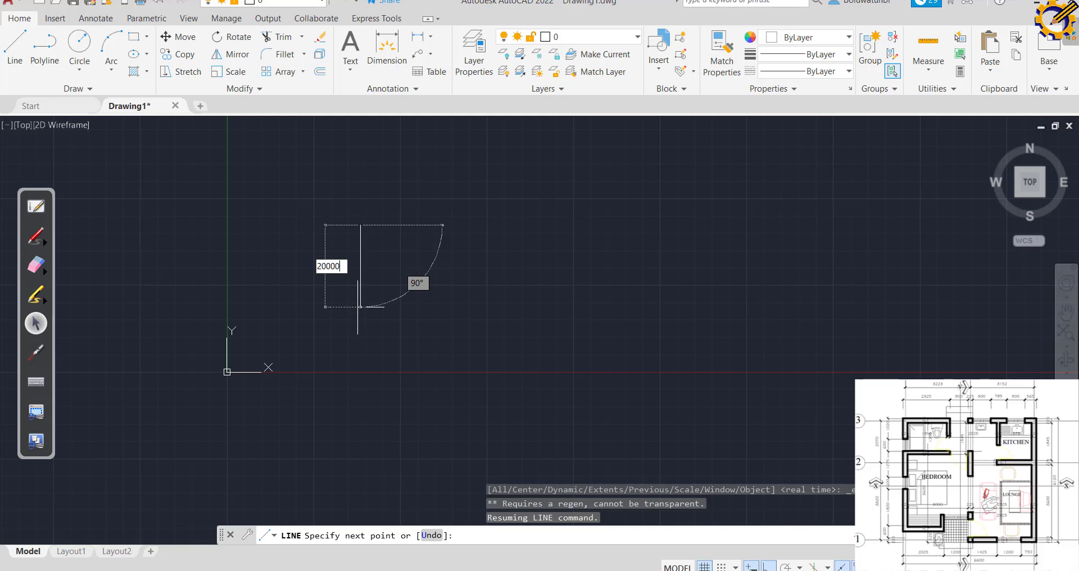
key(Return)
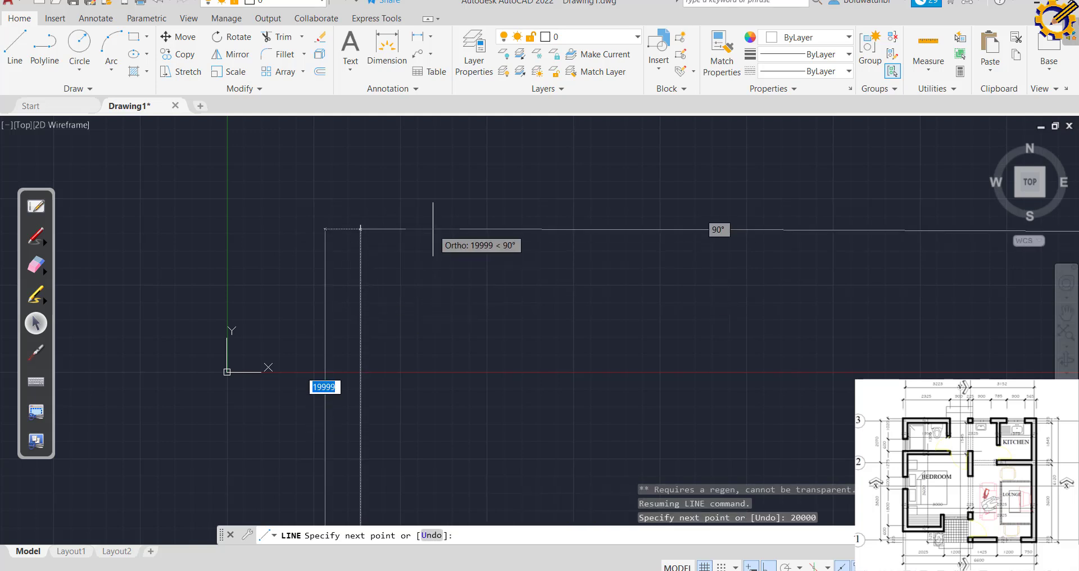
click(1028, 183)
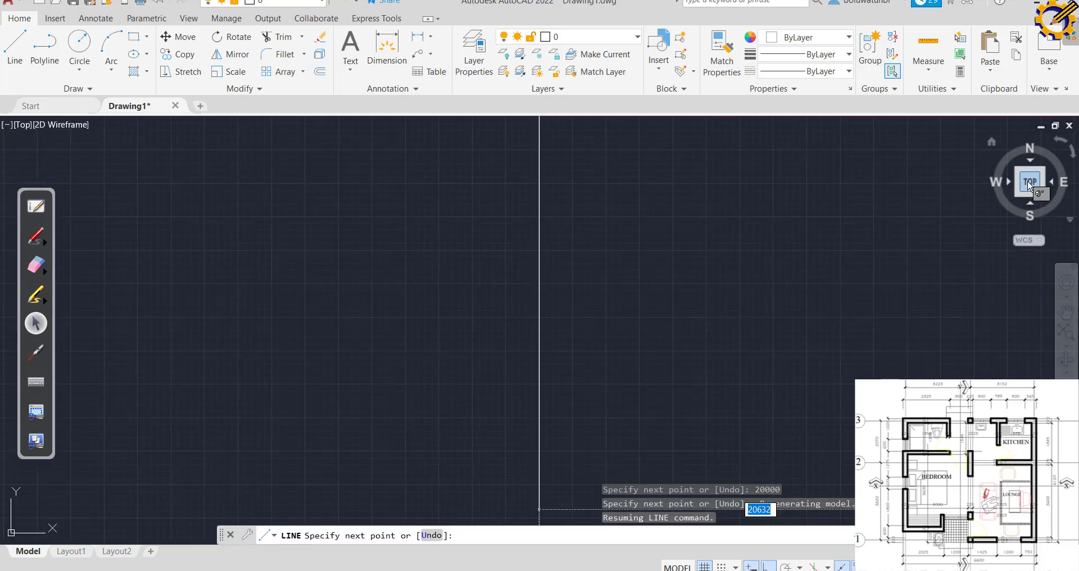
scroll(754, 208, down, 3)
scroll(746, 218, up, 3)
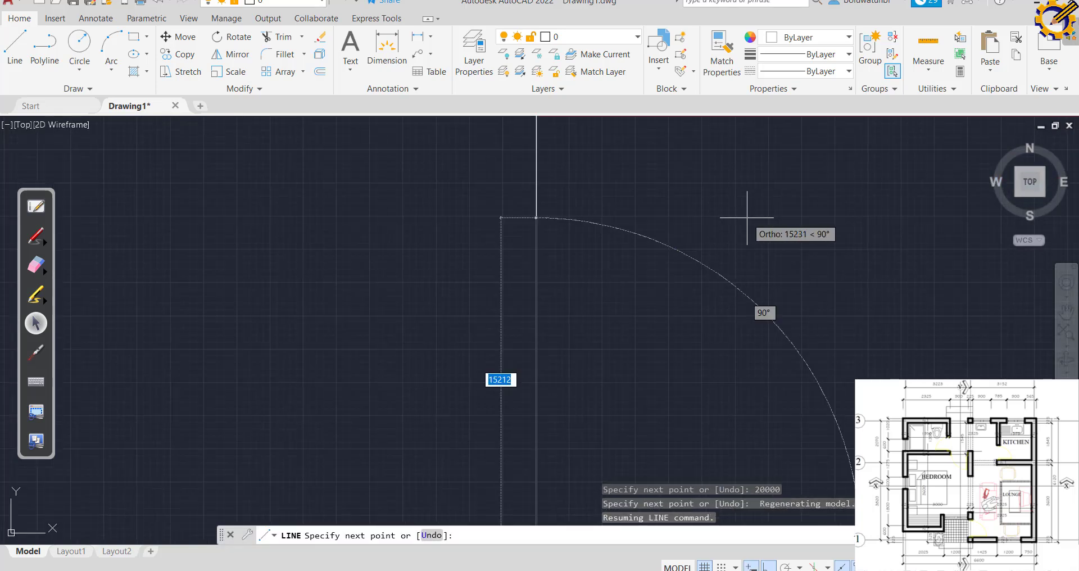
middle_click(743, 220)
mouse_move(741, 221)
middle_down()
mouse_move(664, 255)
mouse_move(628, 240)
middle_up()
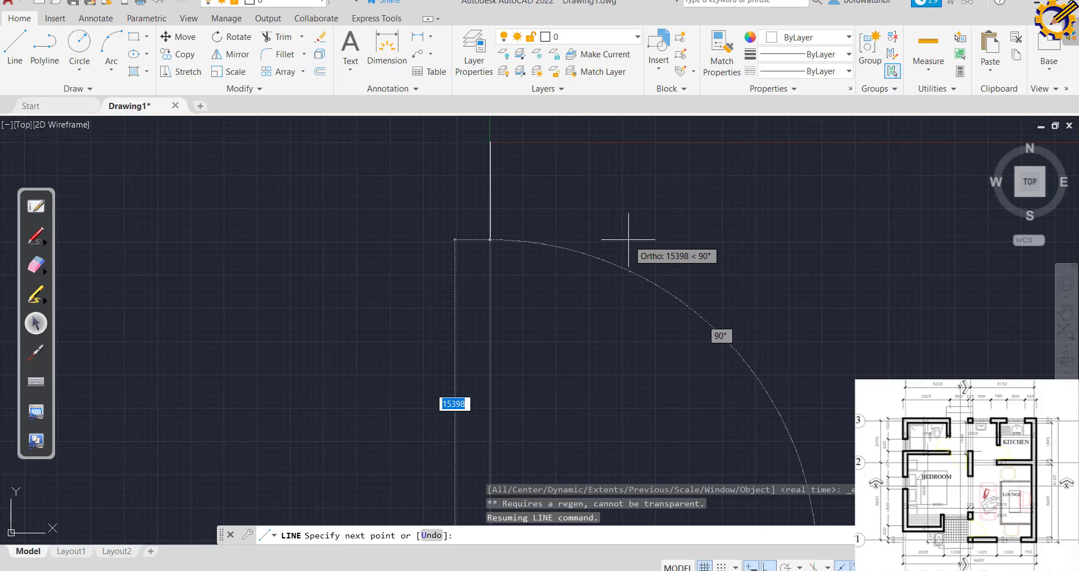
key(Escape)
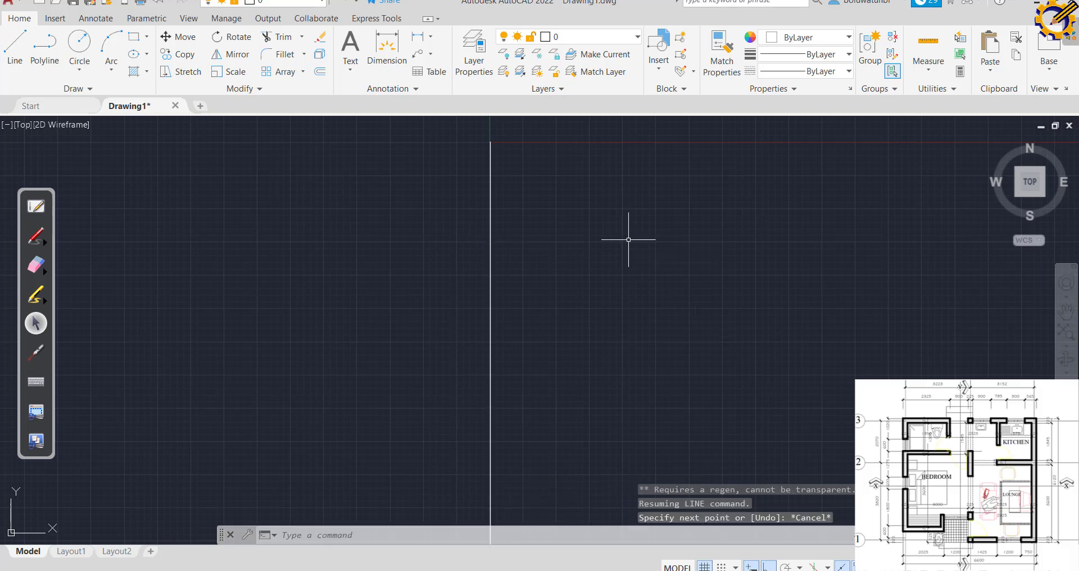
Move only the UCS origin horizontally away from the vertical line, well to its left.
middle_click(632, 235)
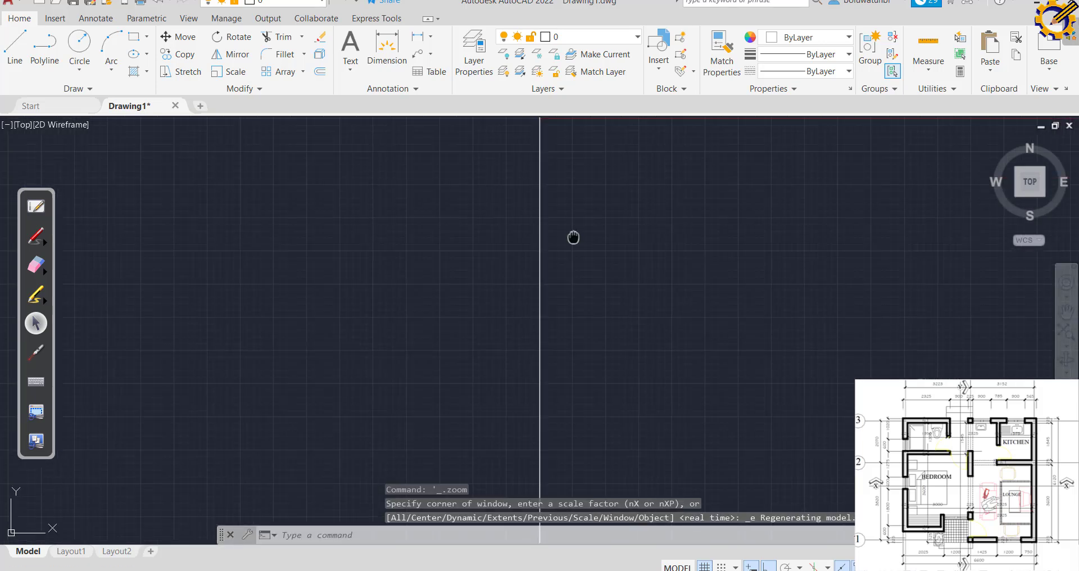
scroll(596, 234, down, 5)
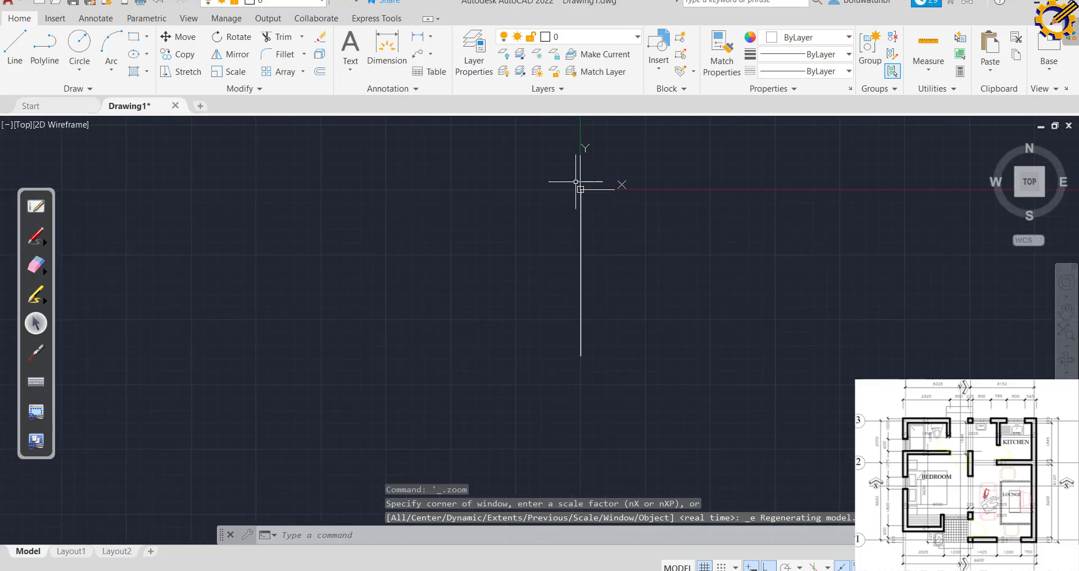
click(580, 190)
mouse_move(581, 194)
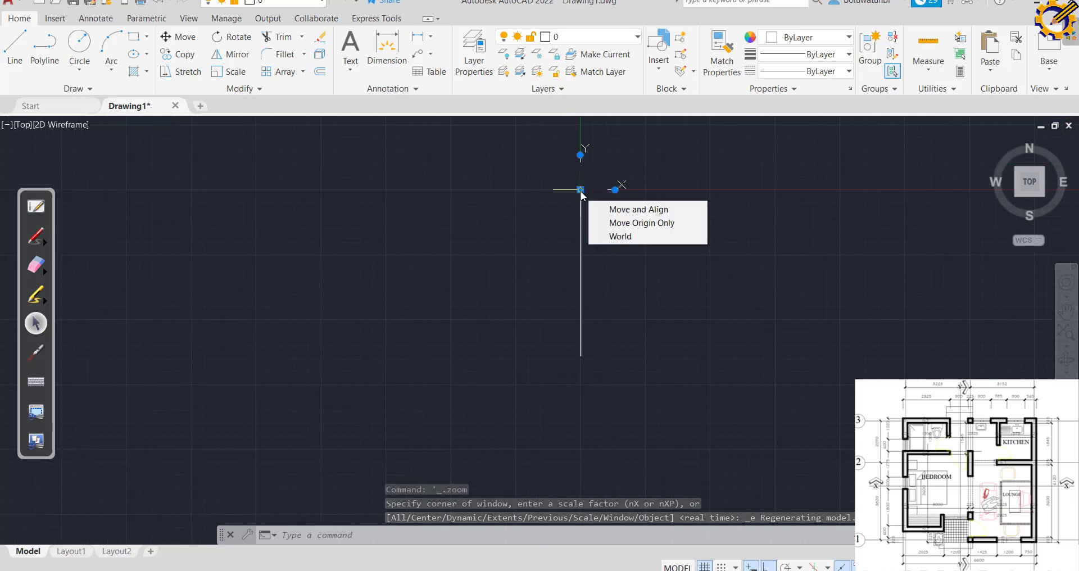
click(622, 223)
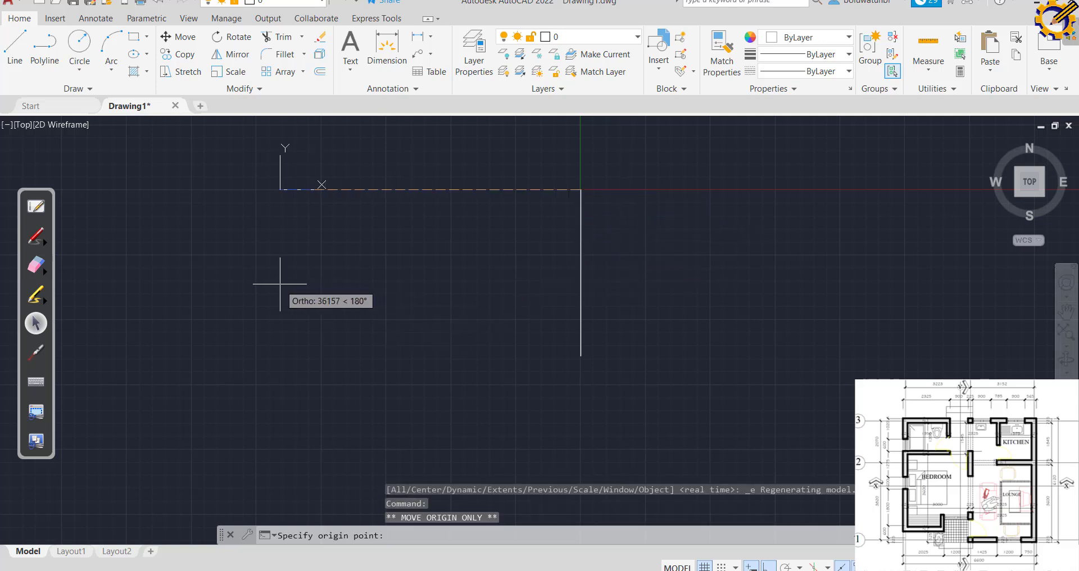
click(70, 219)
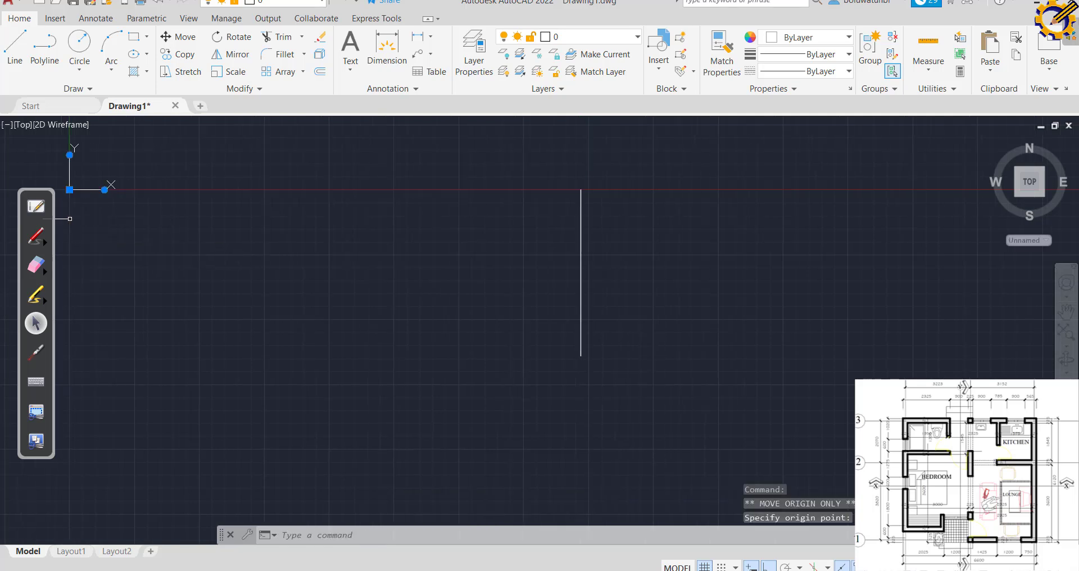
scroll(590, 233, up, 2)
double_click(583, 244)
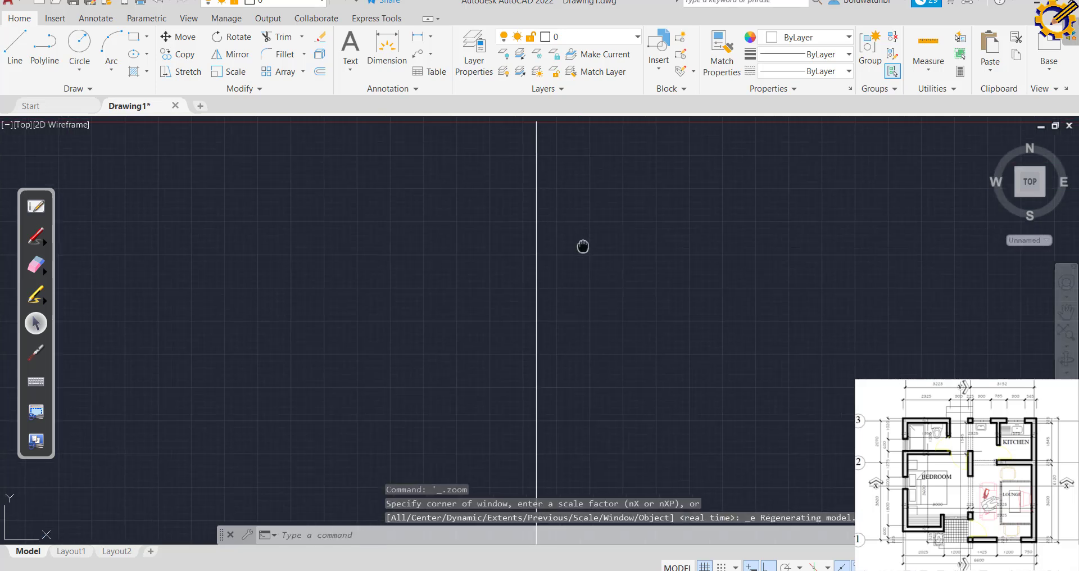
middle_drag(583, 243, 513, 255)
scroll(566, 266, down, 1)
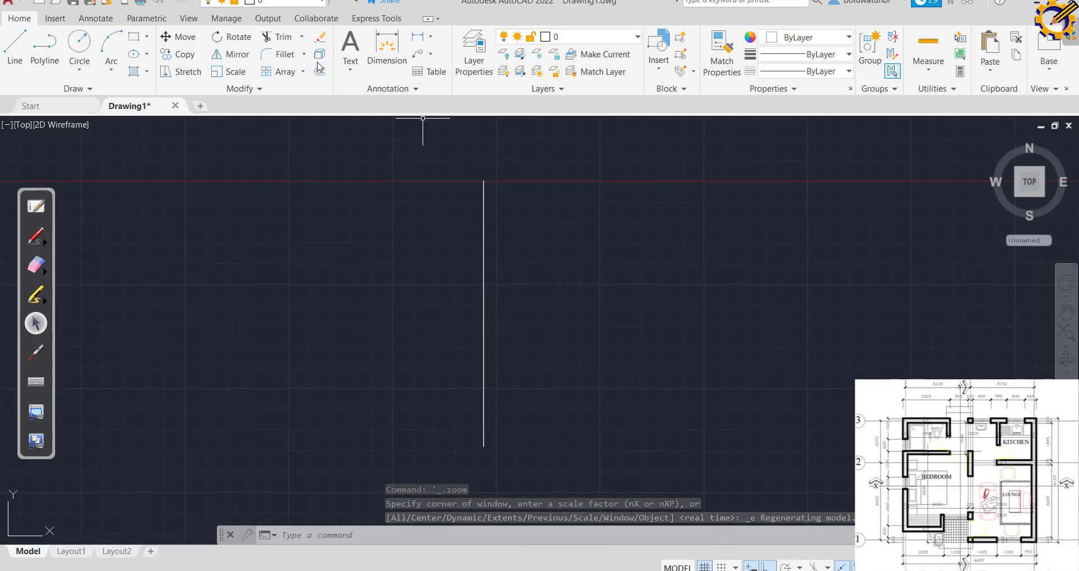
Offset the 20000 mm vertical line 225 mm to the right to form the outer wall thickness.
click(320, 71)
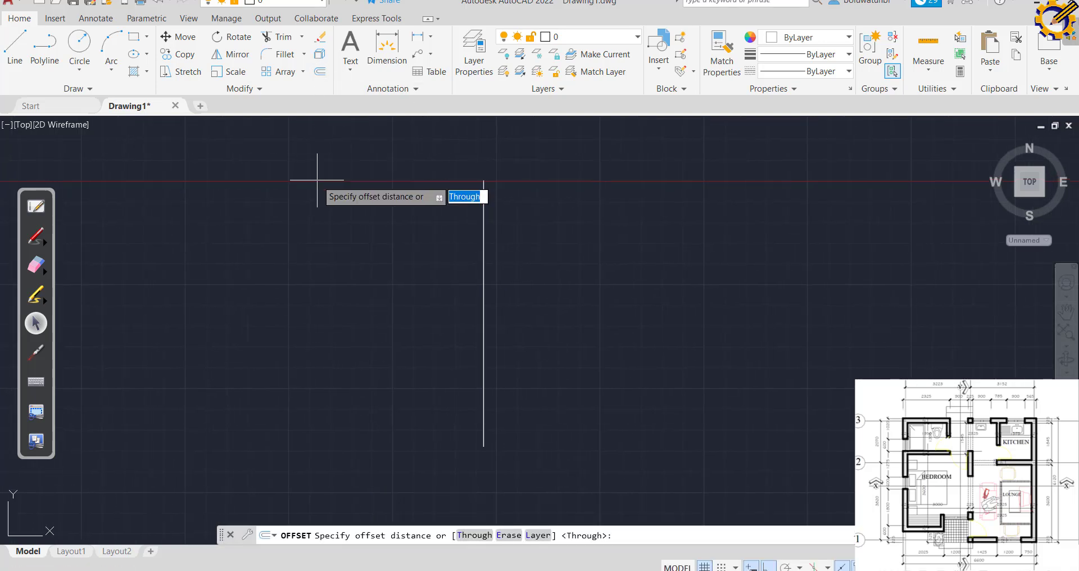
text(225)
key(Return)
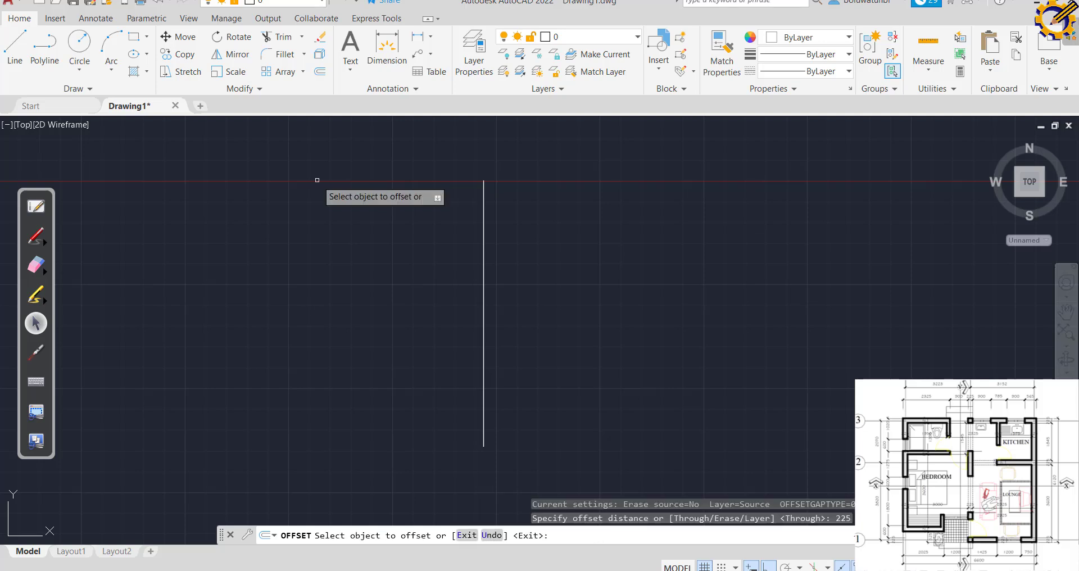
click(484, 195)
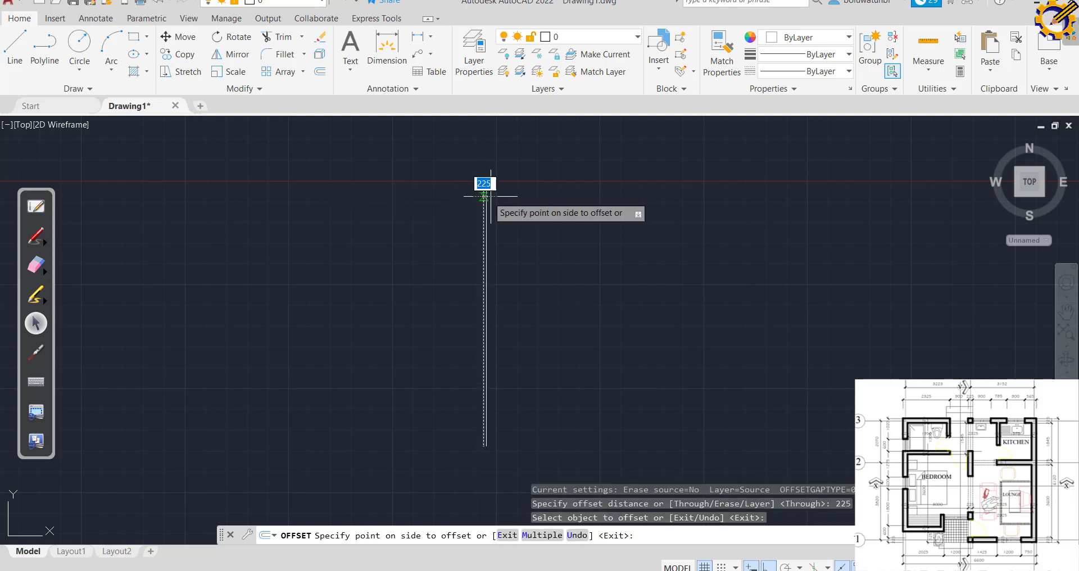
click(530, 196)
Offset the second vertical line 2325 mm to the right, and offset the resulting line 150 mm back to the left.
scroll(523, 200, up, 4)
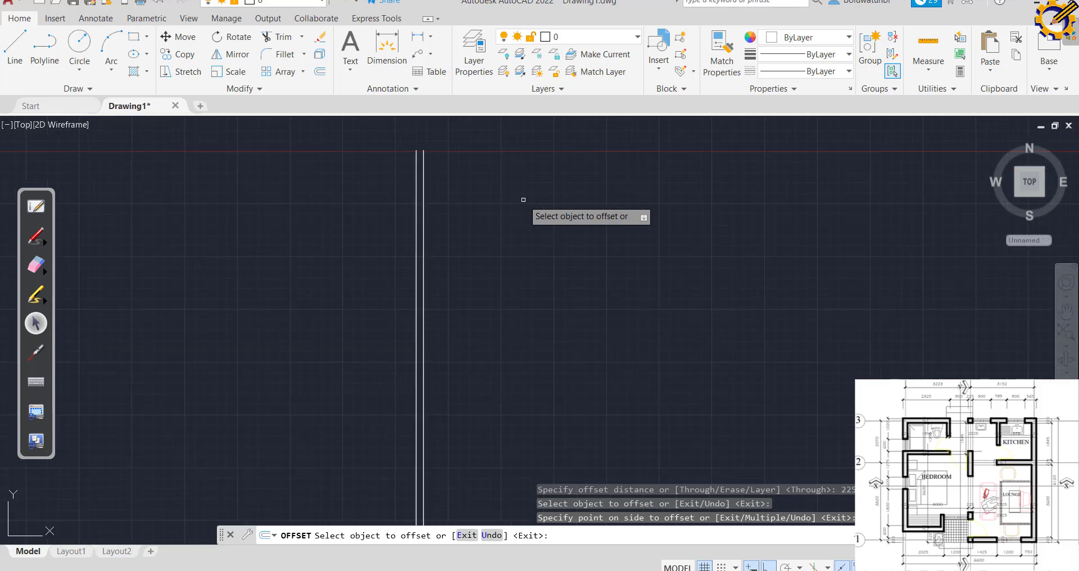
scroll(429, 221, up, 3)
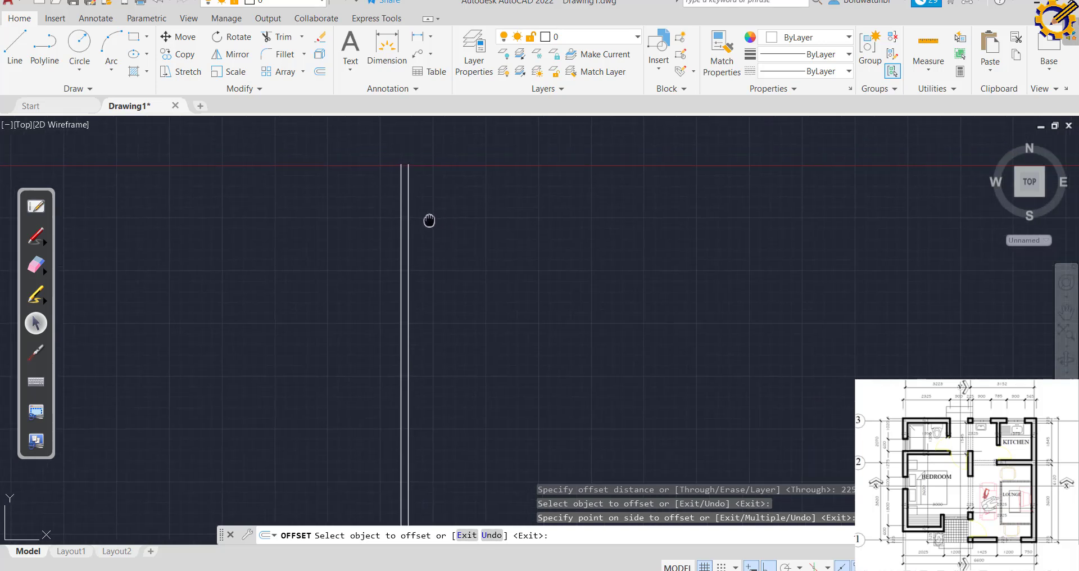
scroll(415, 223, up, 2)
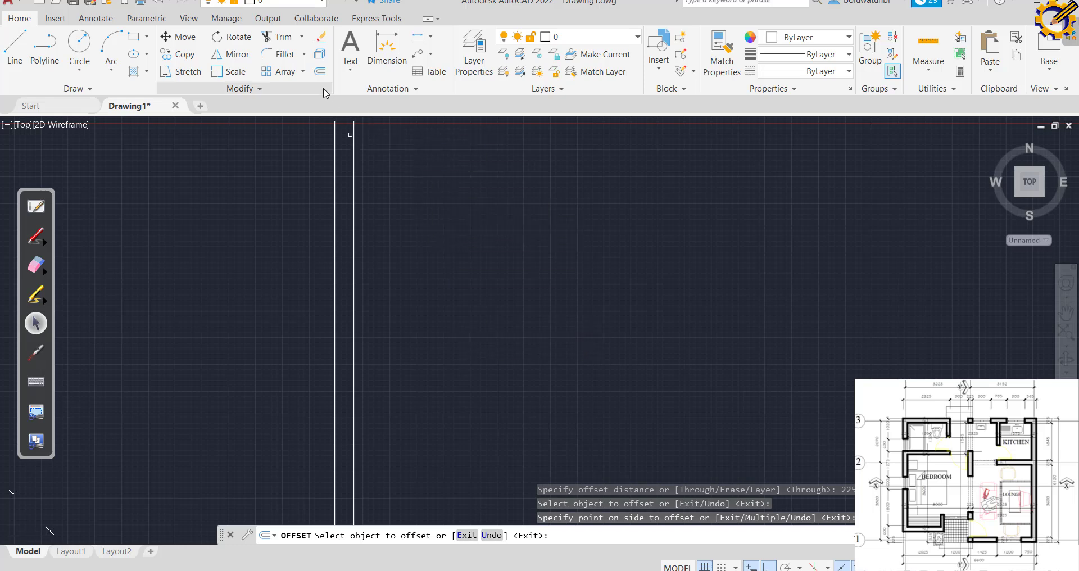
click(353, 153)
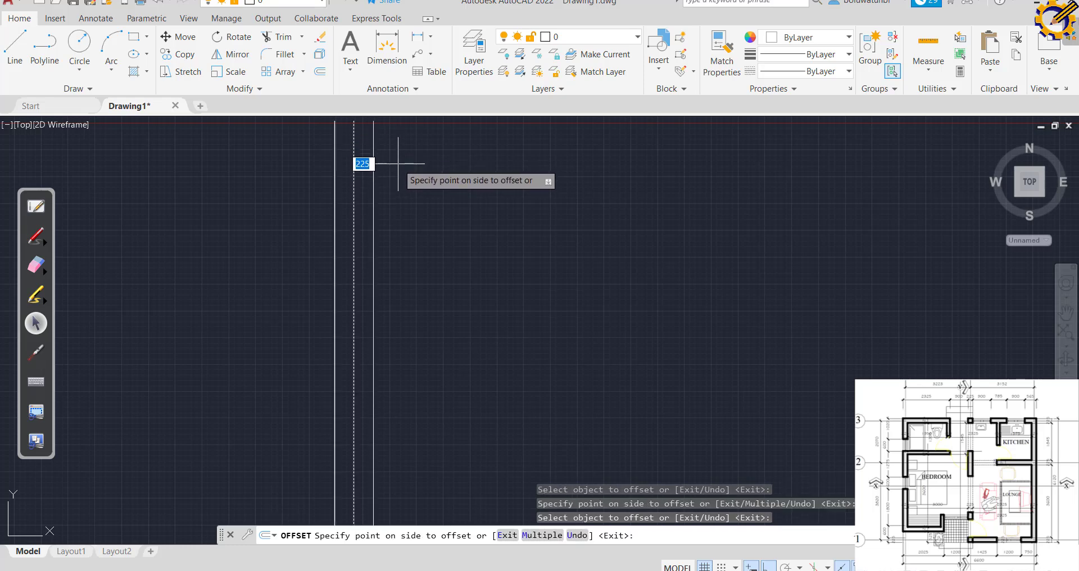
text(23)
key(Return)
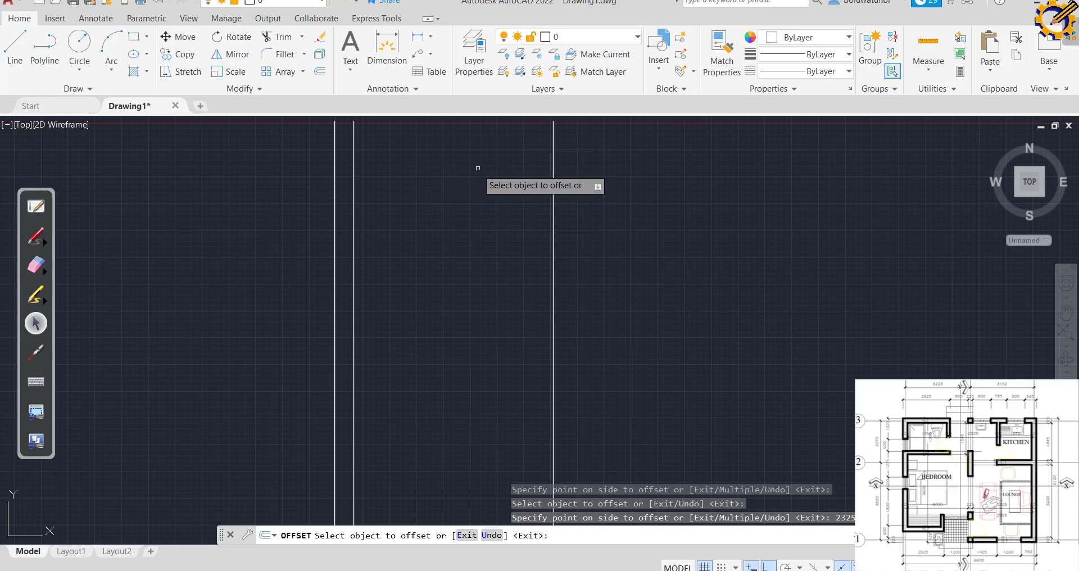
click(552, 169)
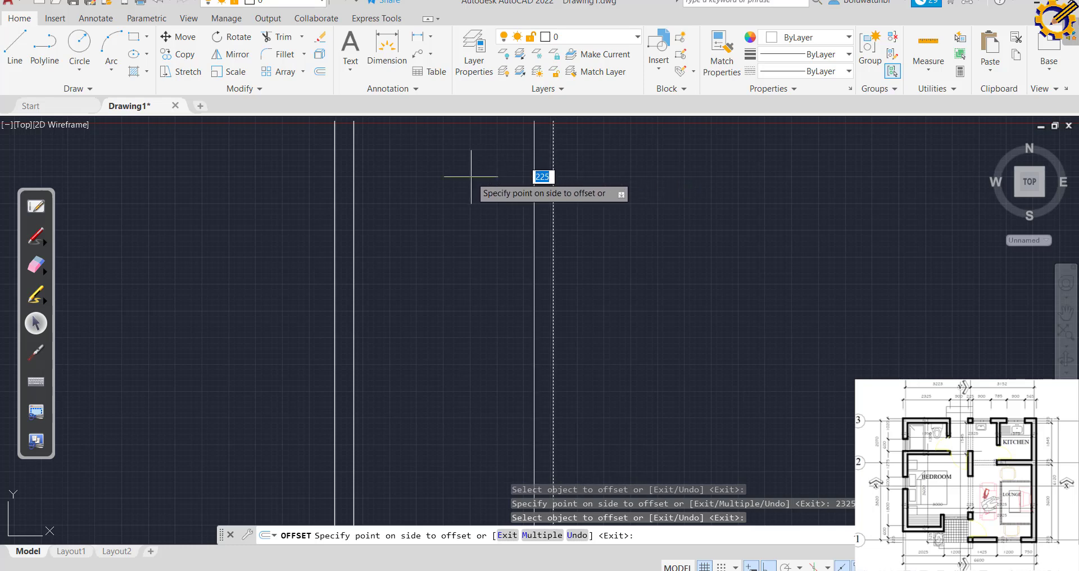
text(150)
key(Return)
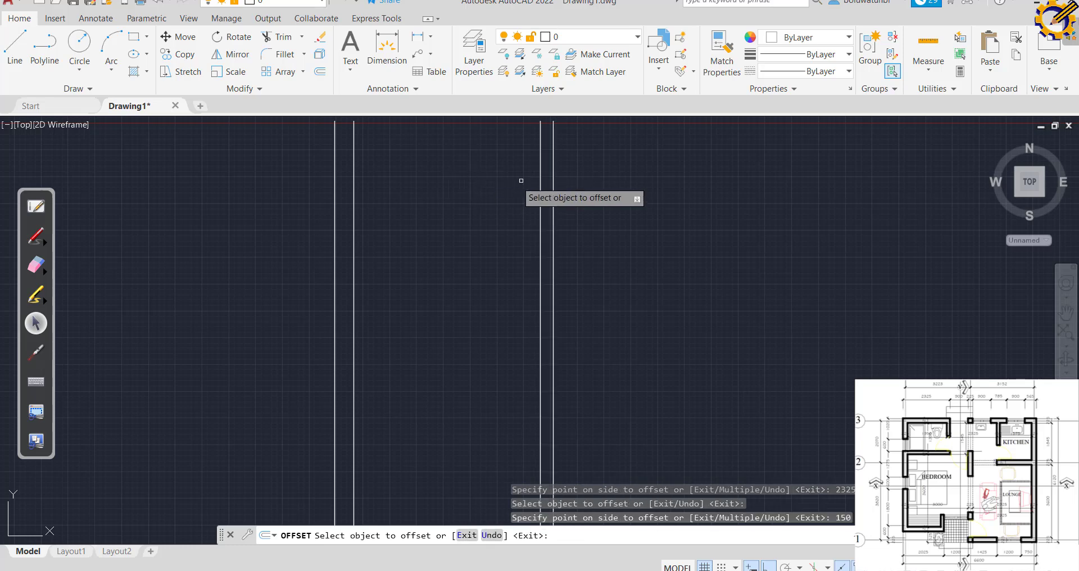
Offset the rightmost vertical line 900 mm to the right, and offset that copy another 225 mm to the right.
click(553, 184)
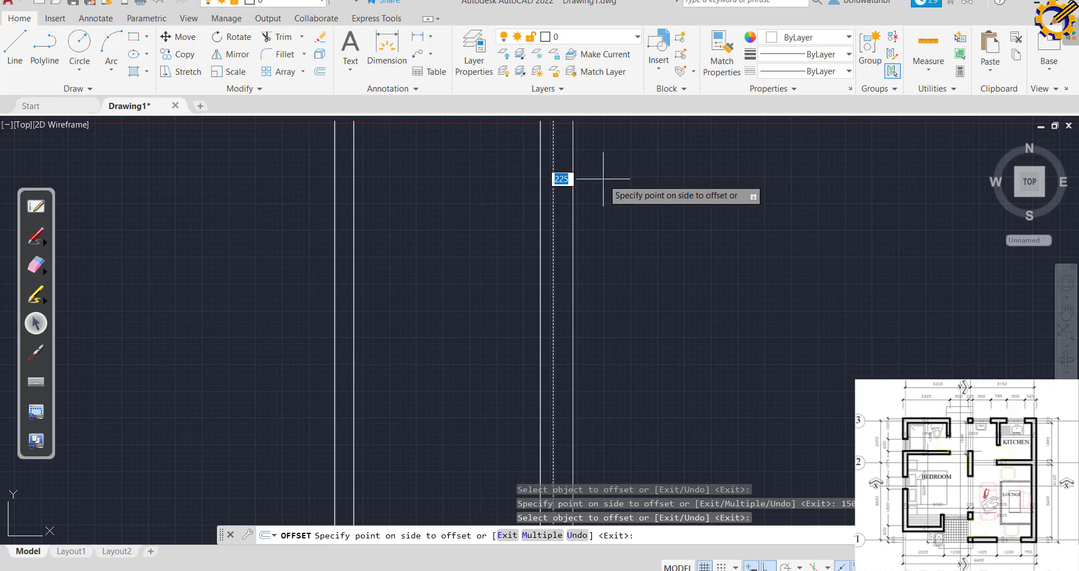
text(90)
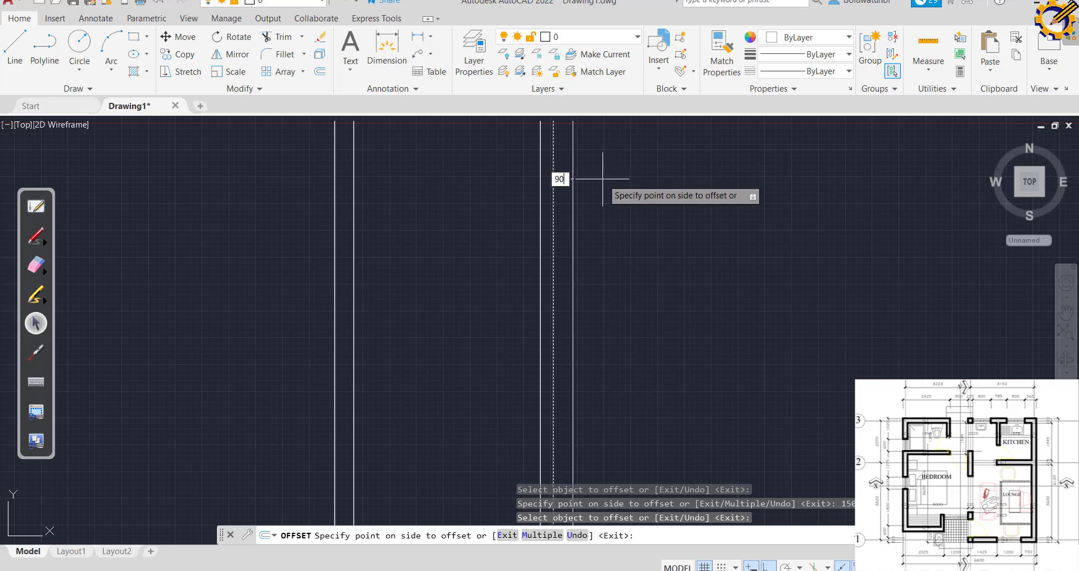
text(0)
key(Return)
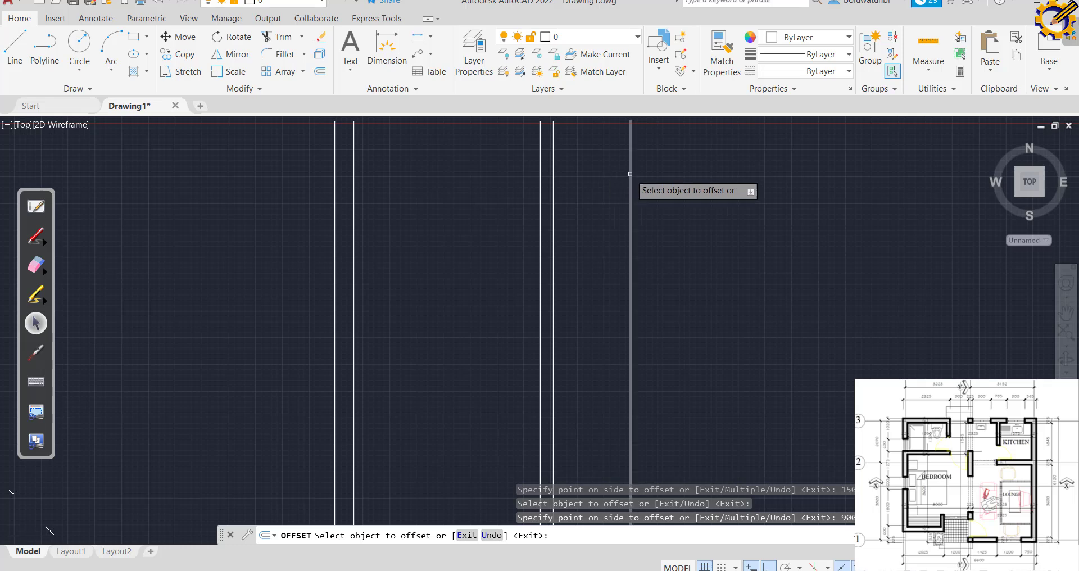
click(629, 177)
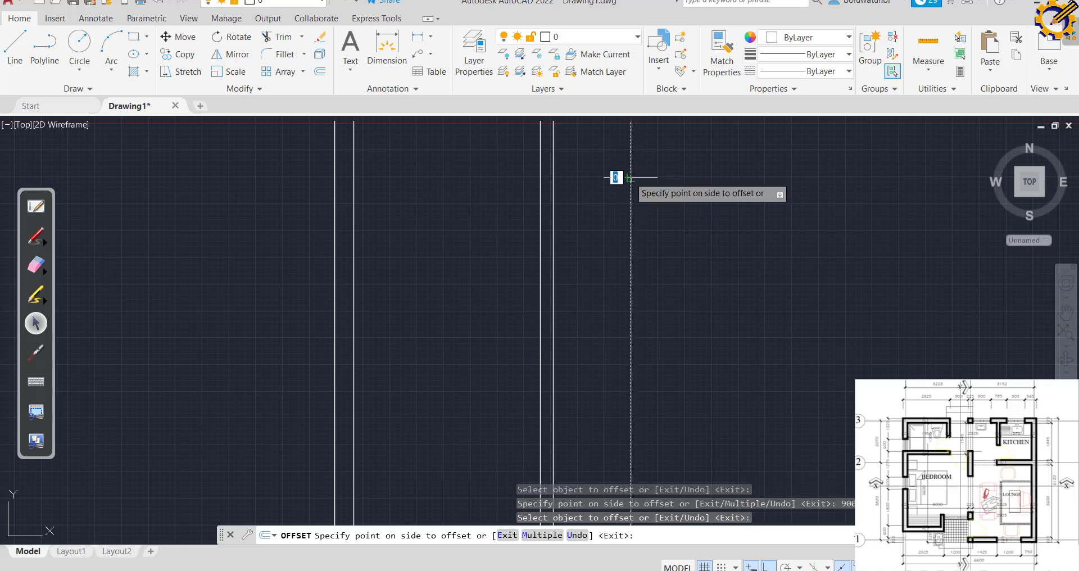
click(677, 172)
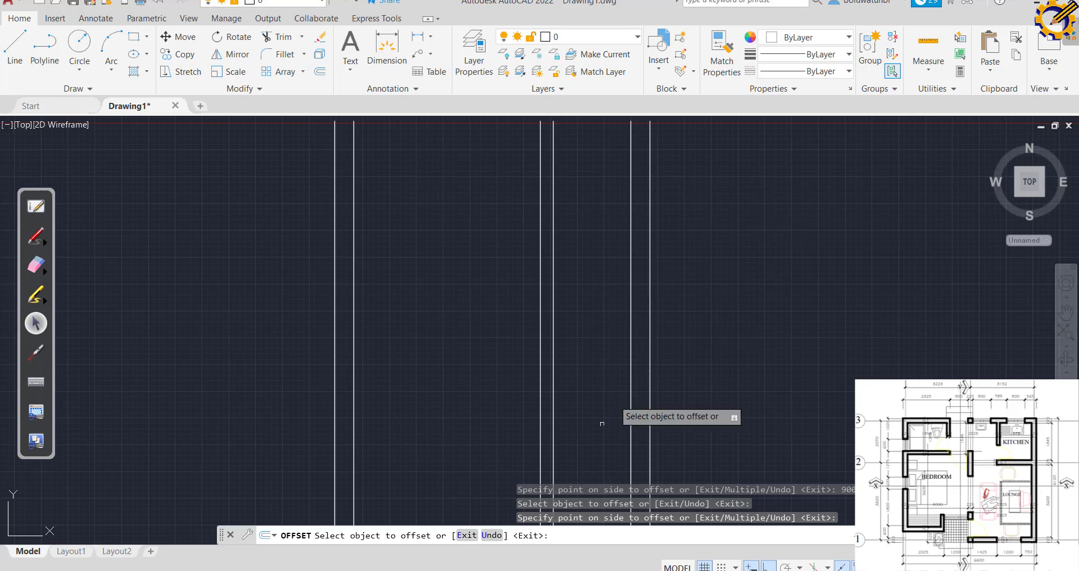
Check the plan's dimensions in arc319-2021.pdf in Acrobat, and in AutoCAD offset the rightmost pair's left line 1200 mm to the left.
key(alt+Tab)
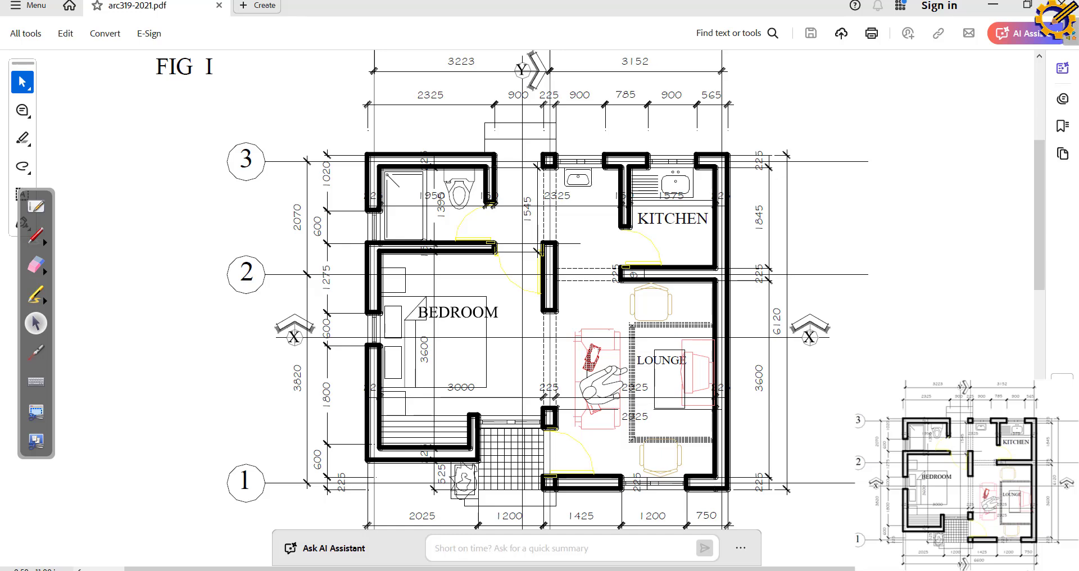
click(498, 467)
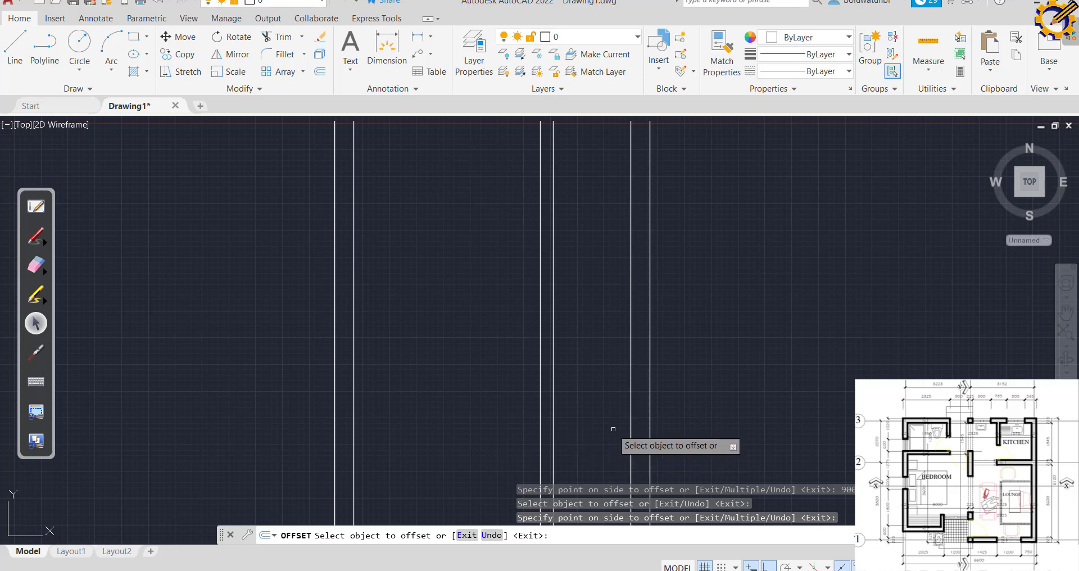
click(630, 431)
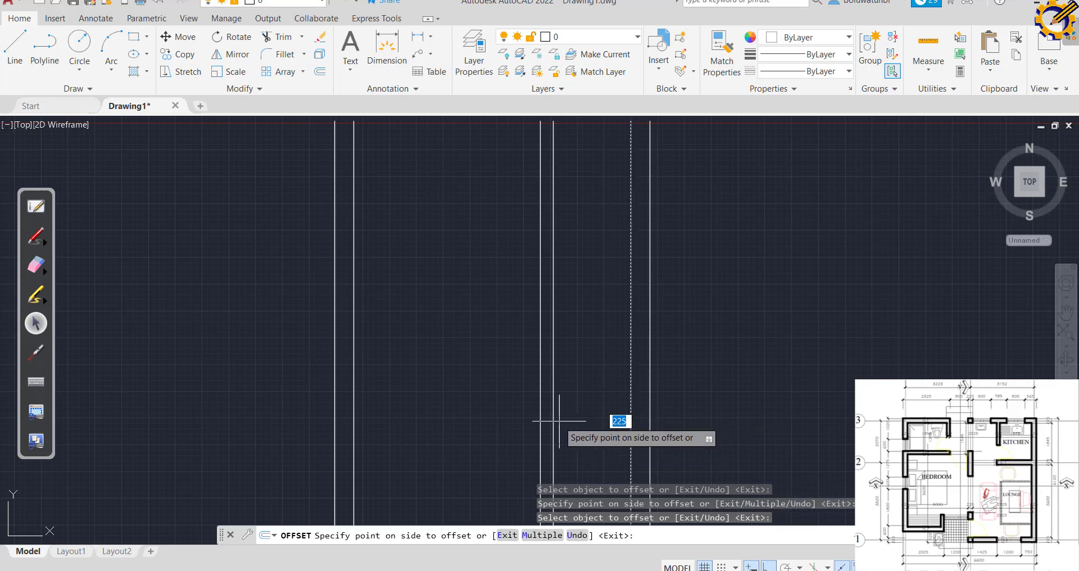
text(12)
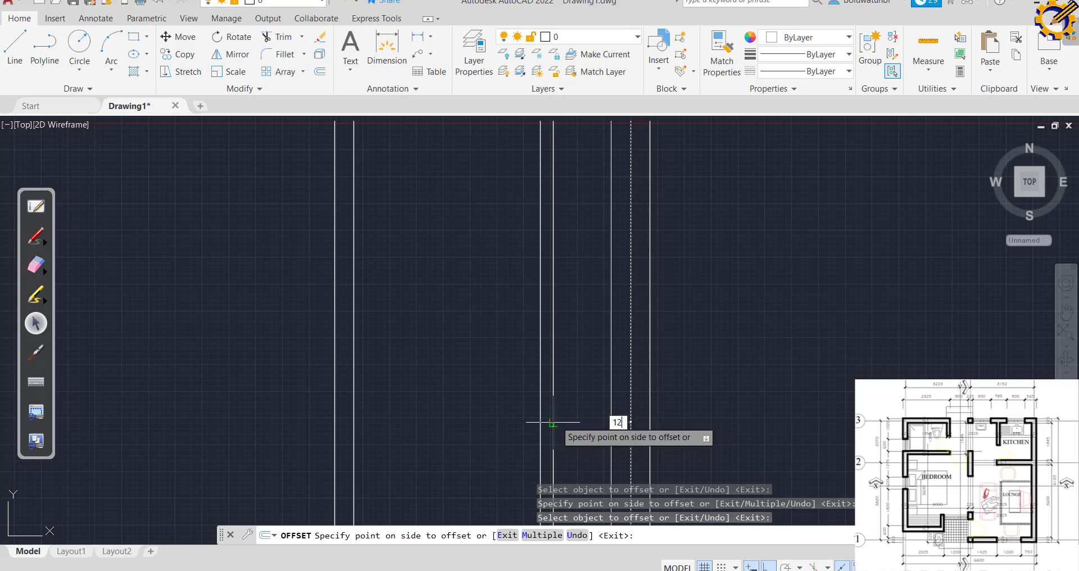
text(00)
key(Return)
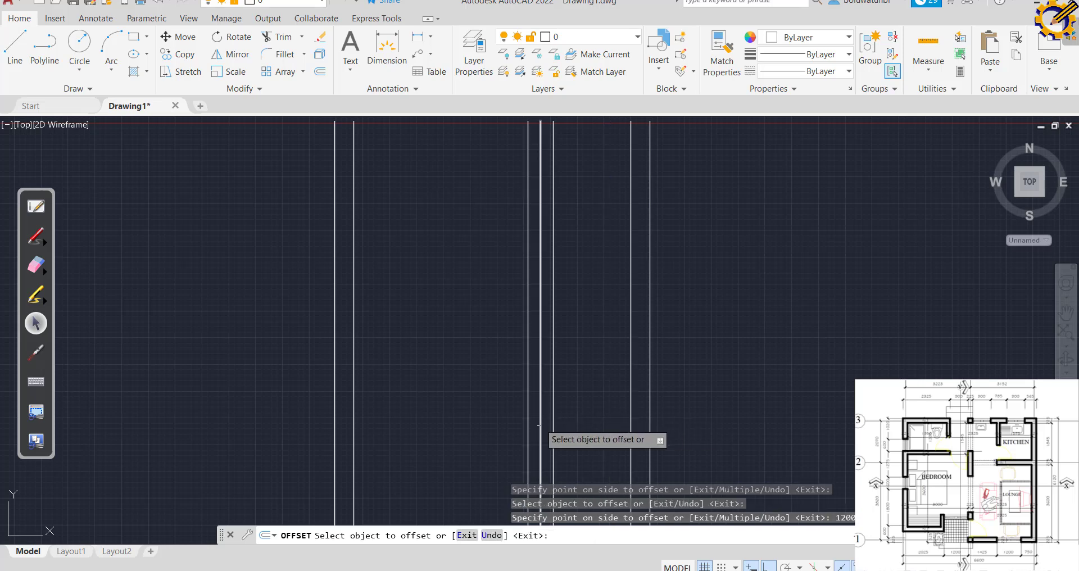
Offset the line made by the 1200 mm offset a further 150 mm to the left.
click(528, 435)
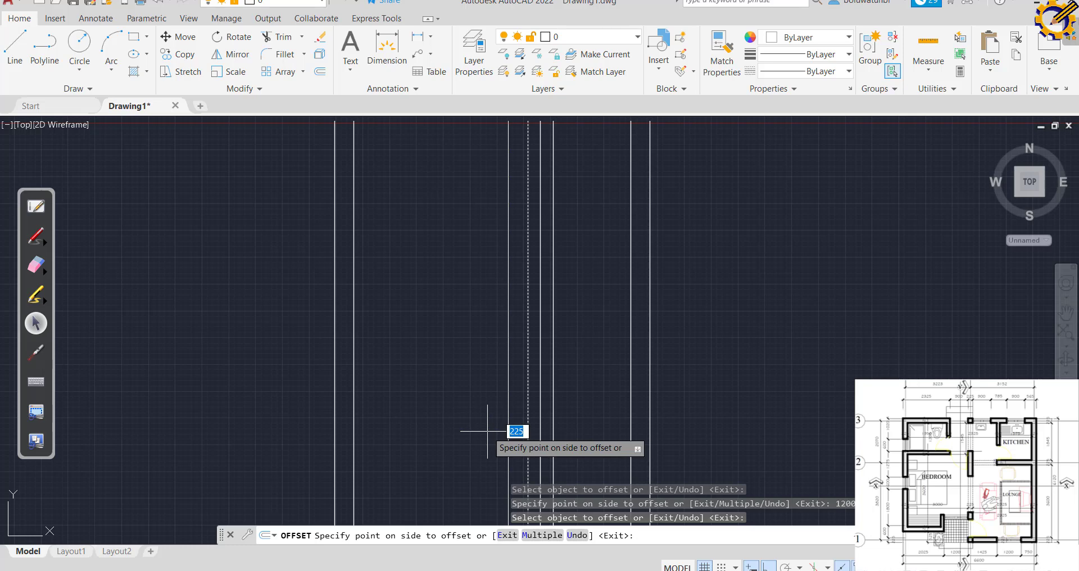
text(150)
key(Return)
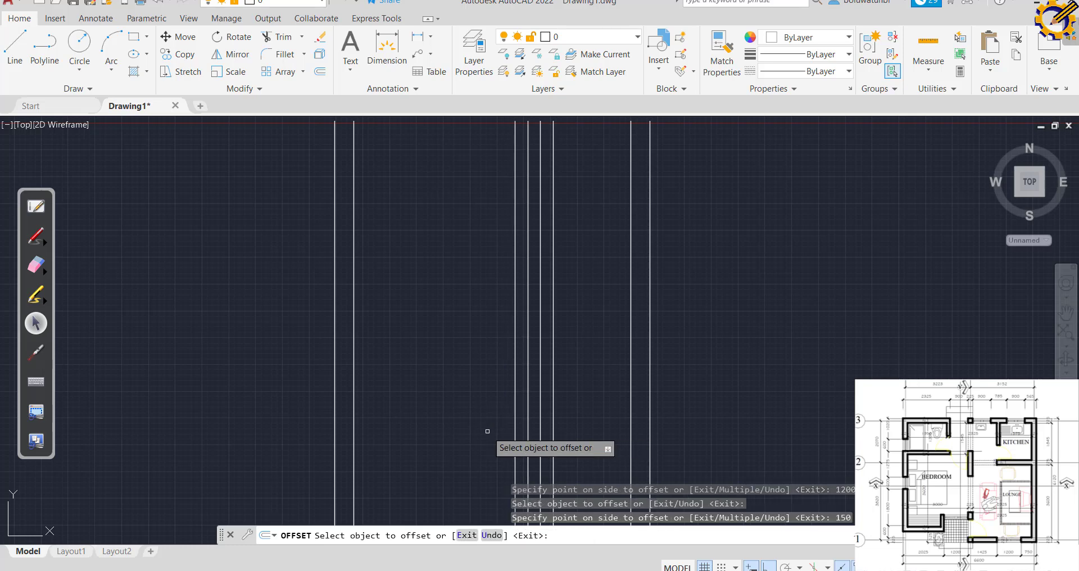
Offset the rightmost vertical line 900 mm to the right for the first kitchen-side window opening.
middle_click(541, 362)
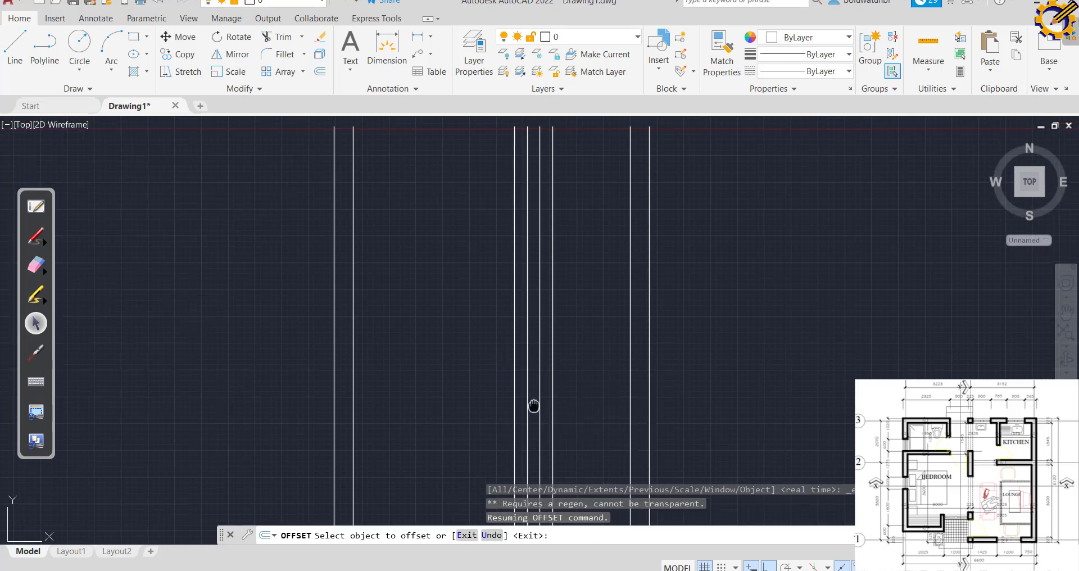
scroll(561, 340, up, 2)
scroll(562, 340, down, 4)
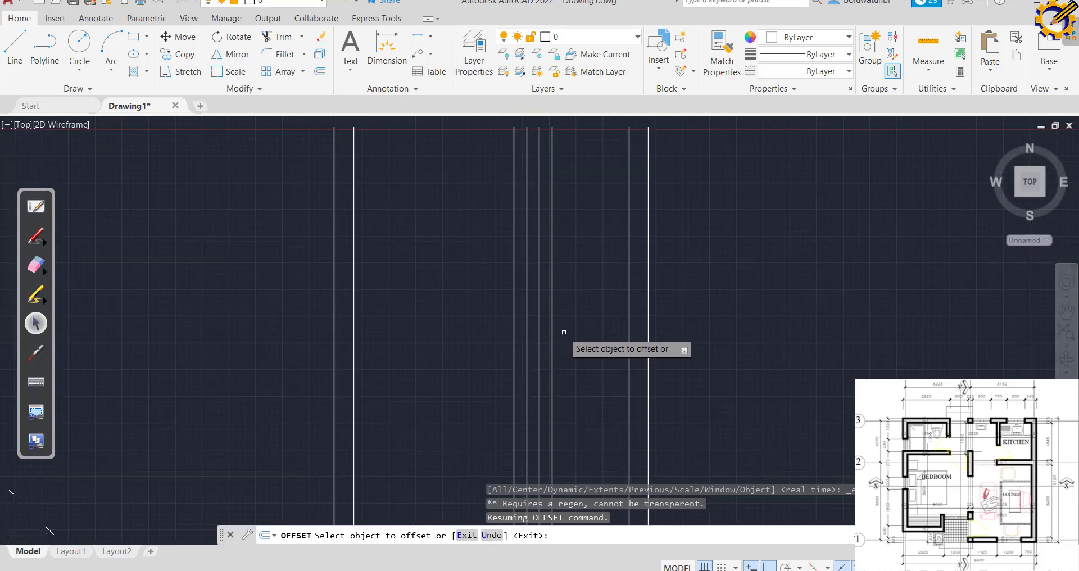
scroll(561, 342, up, 2)
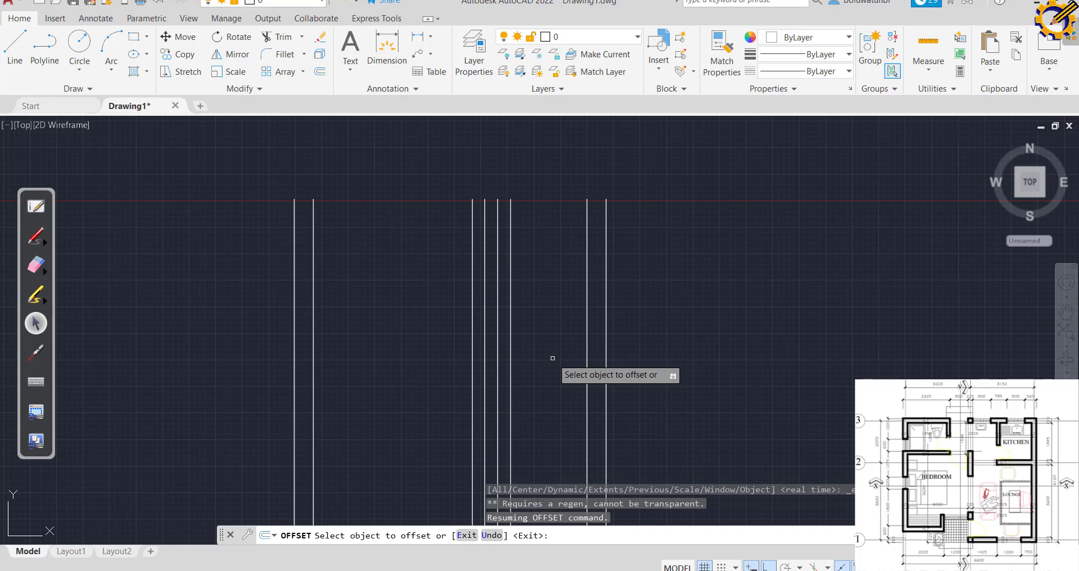
click(607, 305)
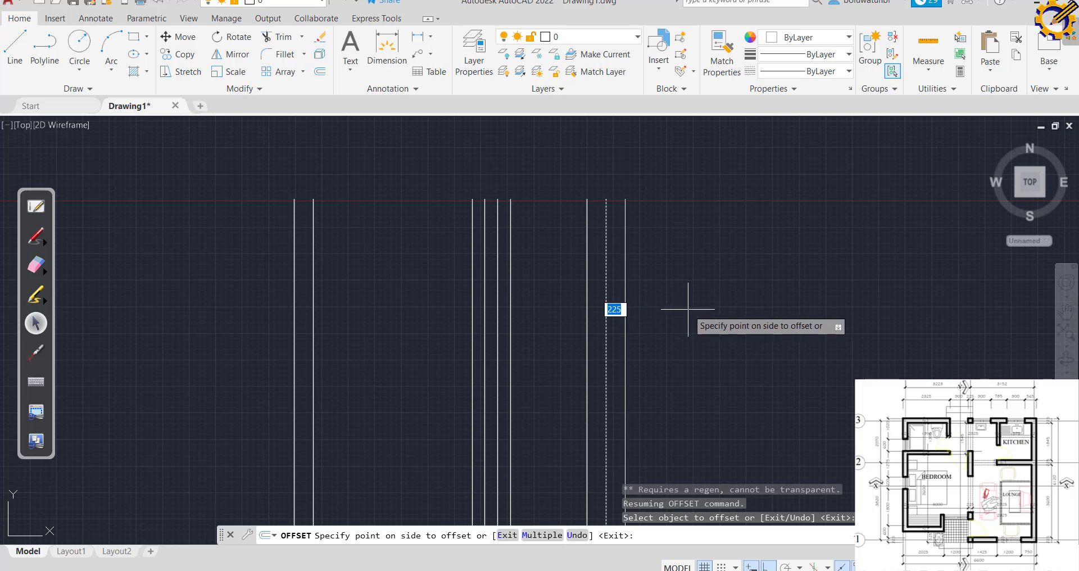
text(900)
key(Return)
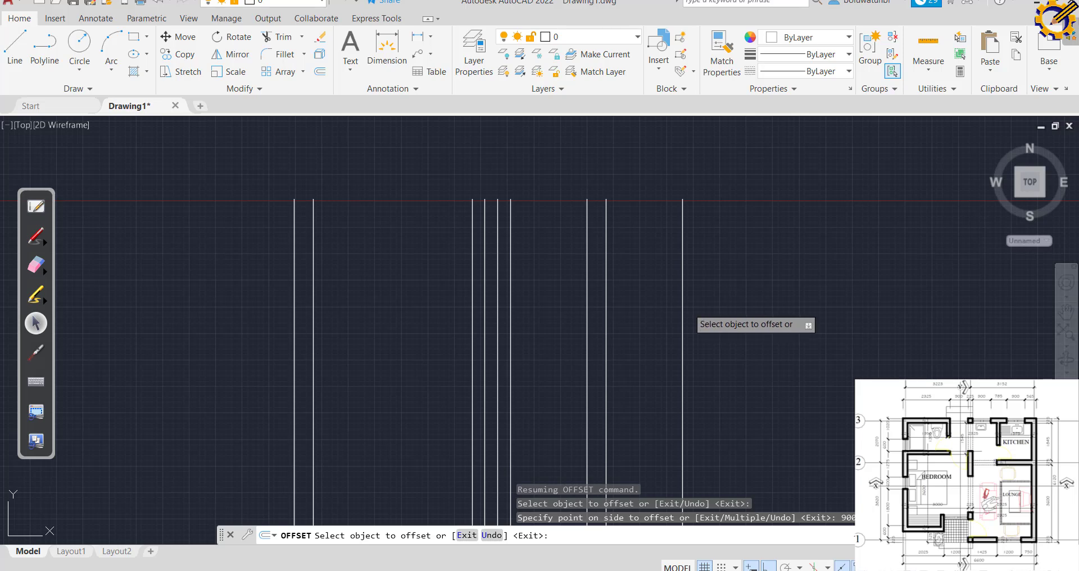
Offset the rightmost vertical line 785 mm to the right, and offset that copy 900 mm further right.
click(682, 289)
text(785)
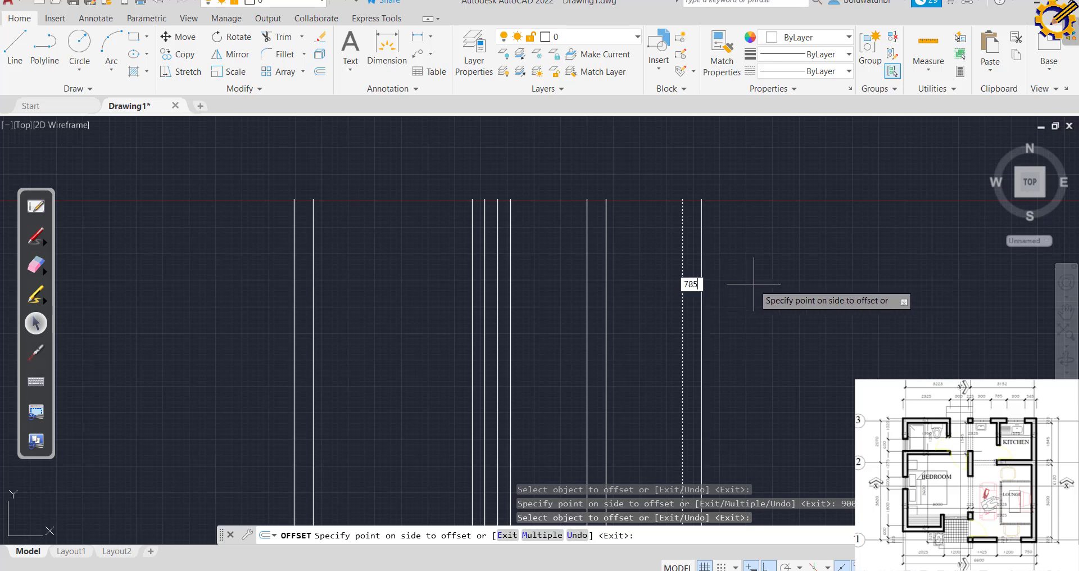
key(Return)
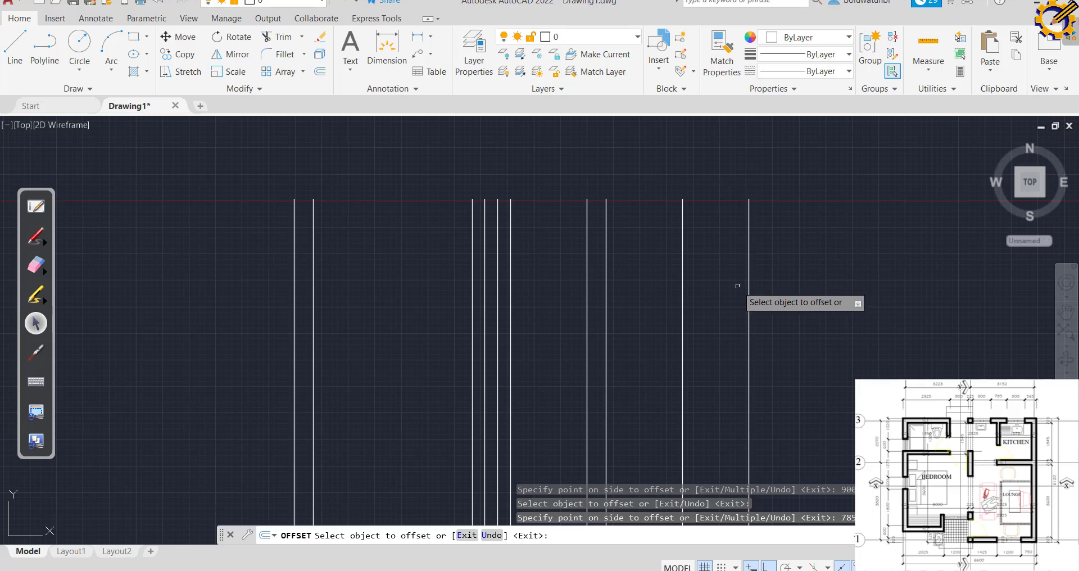
click(750, 279)
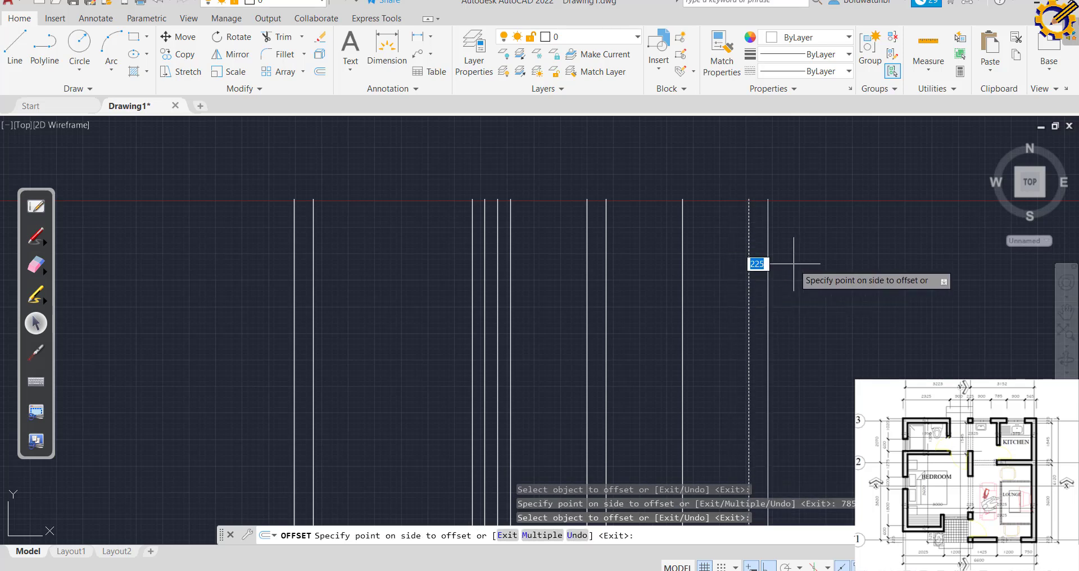
text(900)
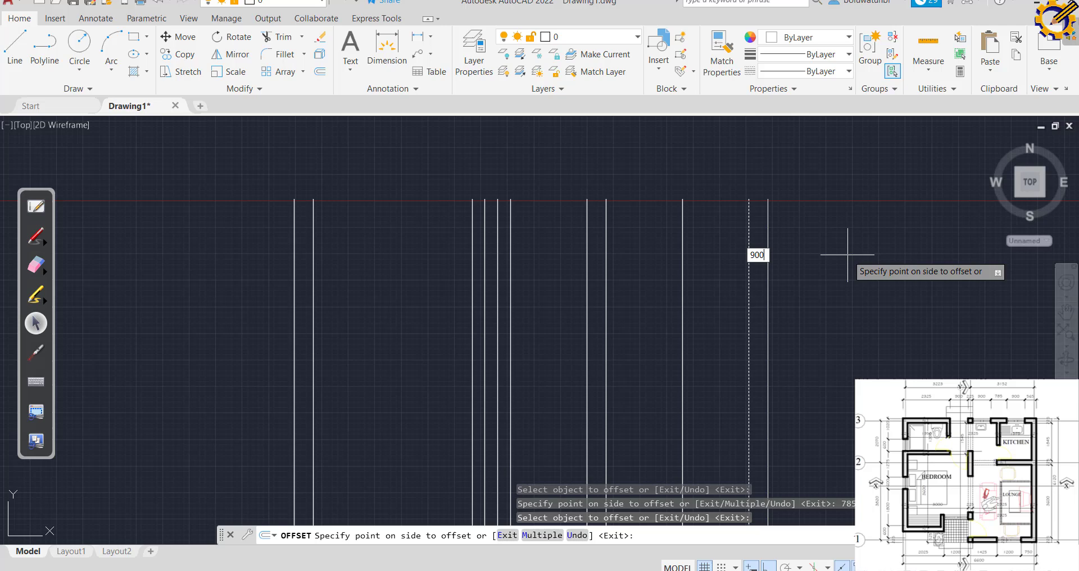
key(Return)
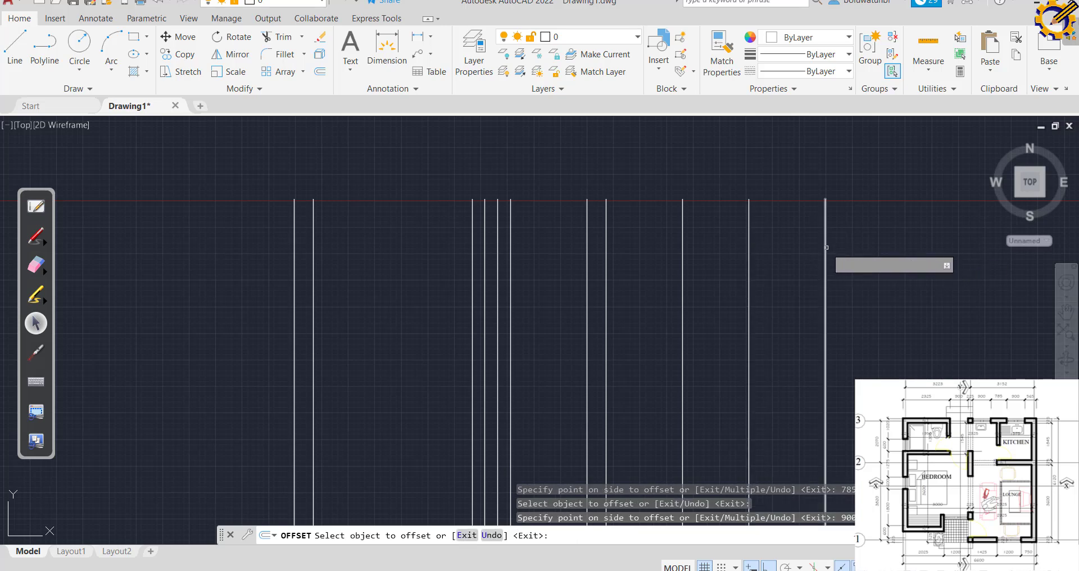
Offset the rightmost vertical line 565 mm to the right to reach the building's outer edge.
click(824, 239)
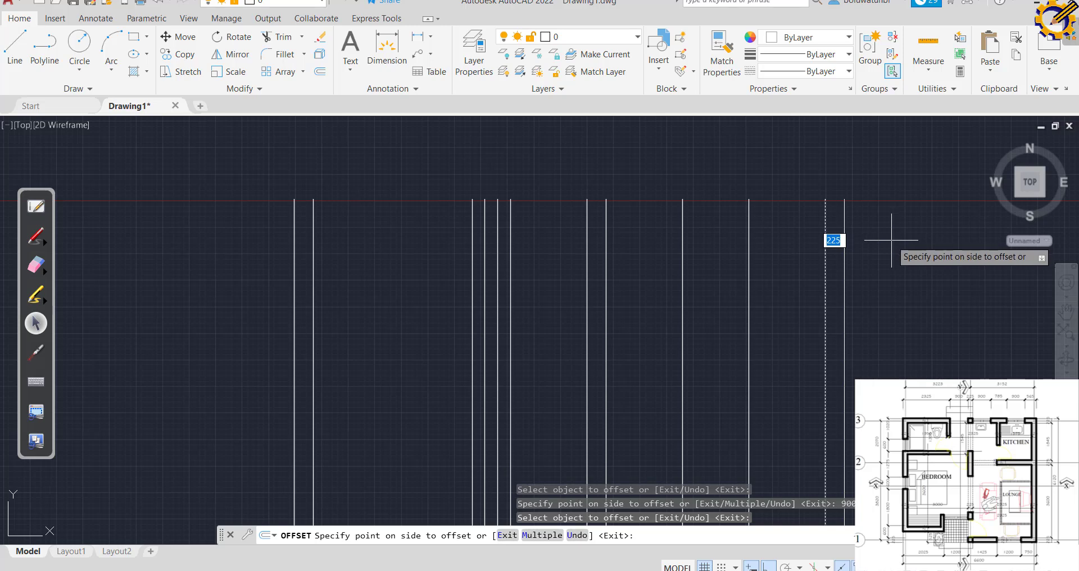
text(56)
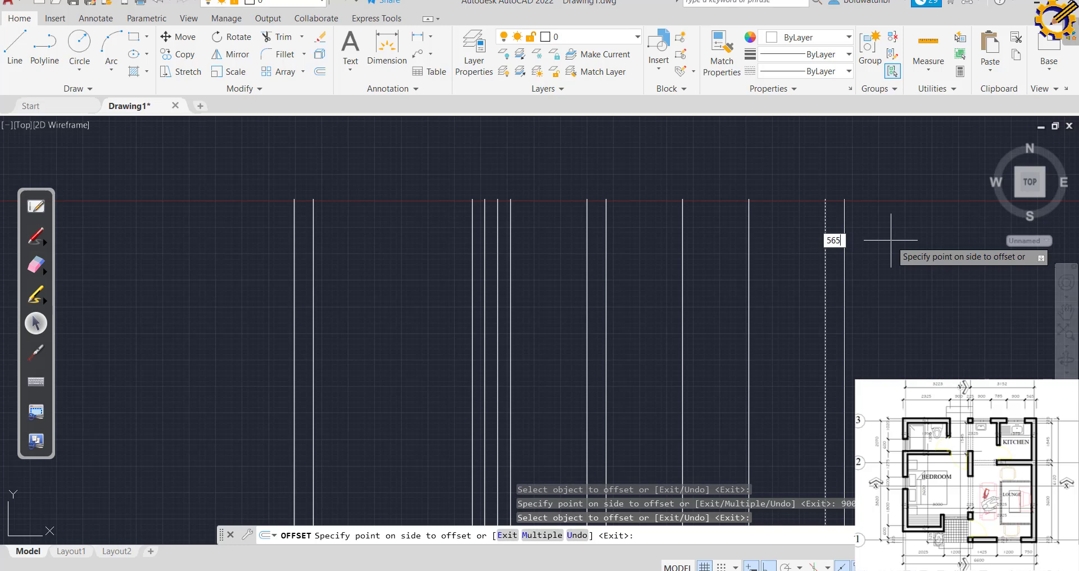
text(5)
key(Return)
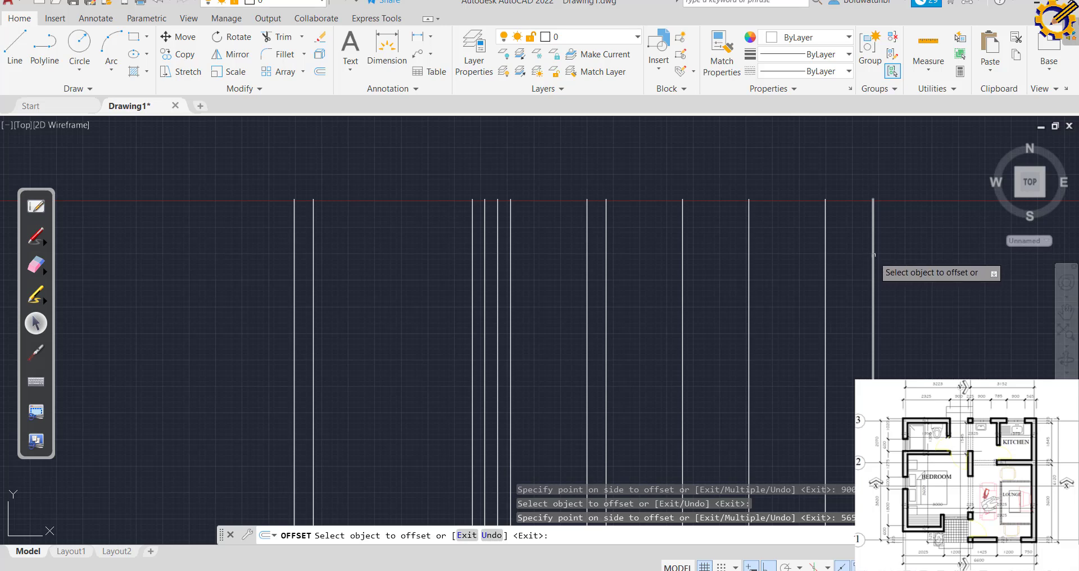
Offset the rightmost vertical line 225 mm to the left for the outer wall's inner face.
click(873, 255)
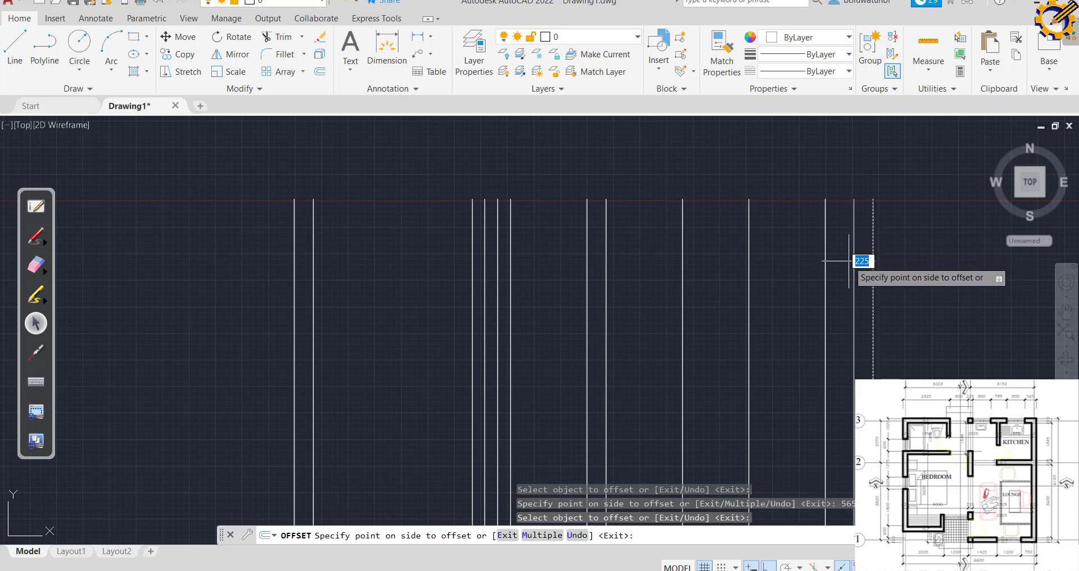
click(848, 261)
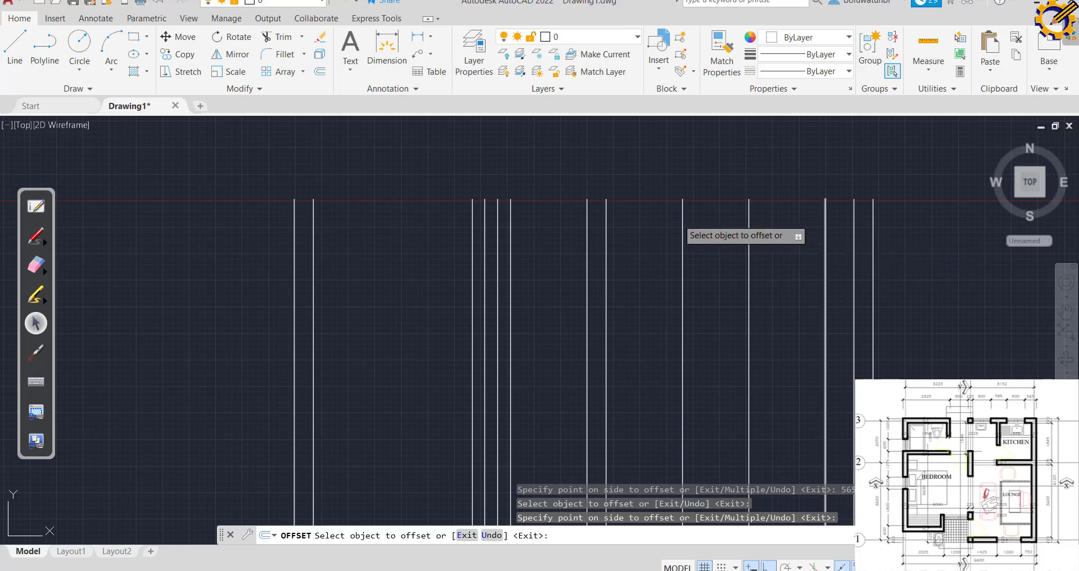
Draw a horizontal line joining the upper endpoints of the leftmost and rightmost vertical lines.
click(17, 47)
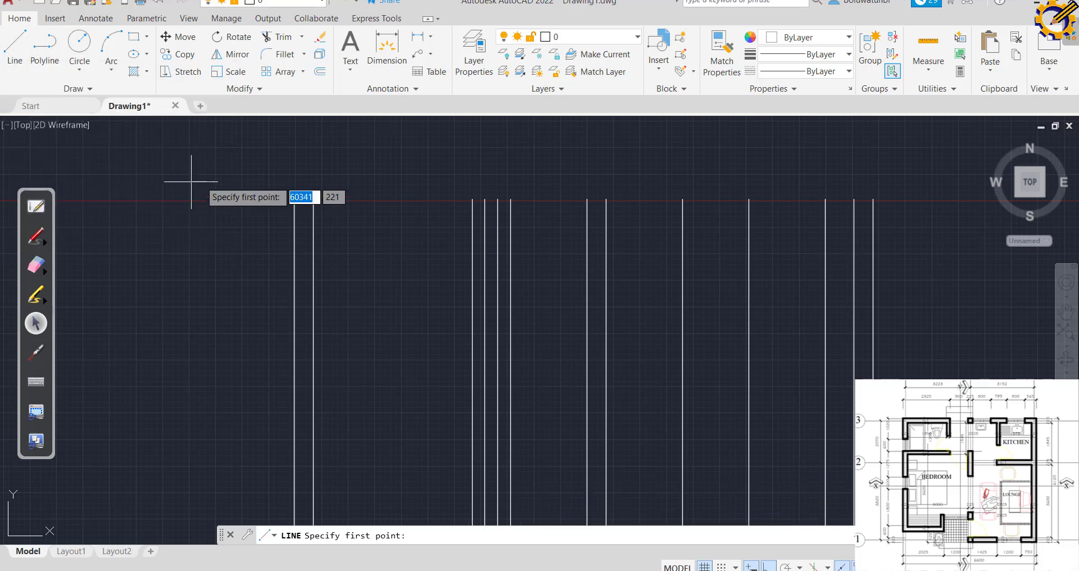
click(294, 199)
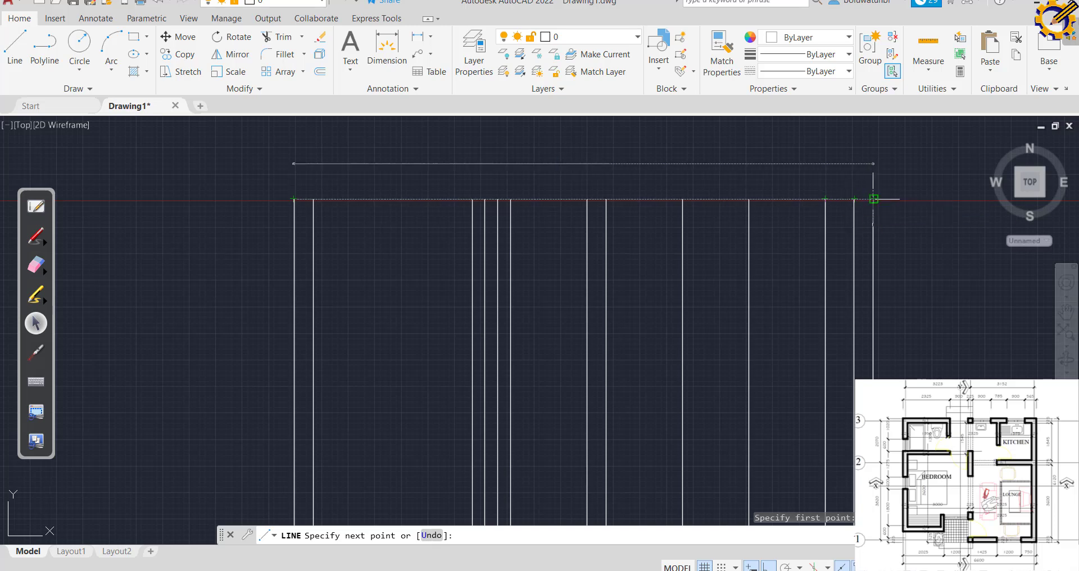
click(874, 199)
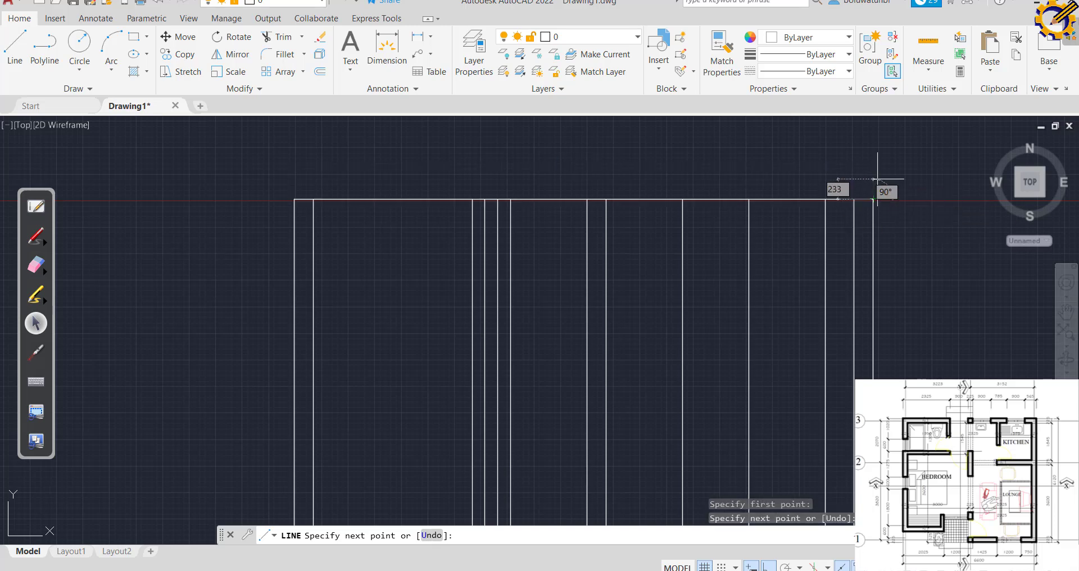
key(Escape)
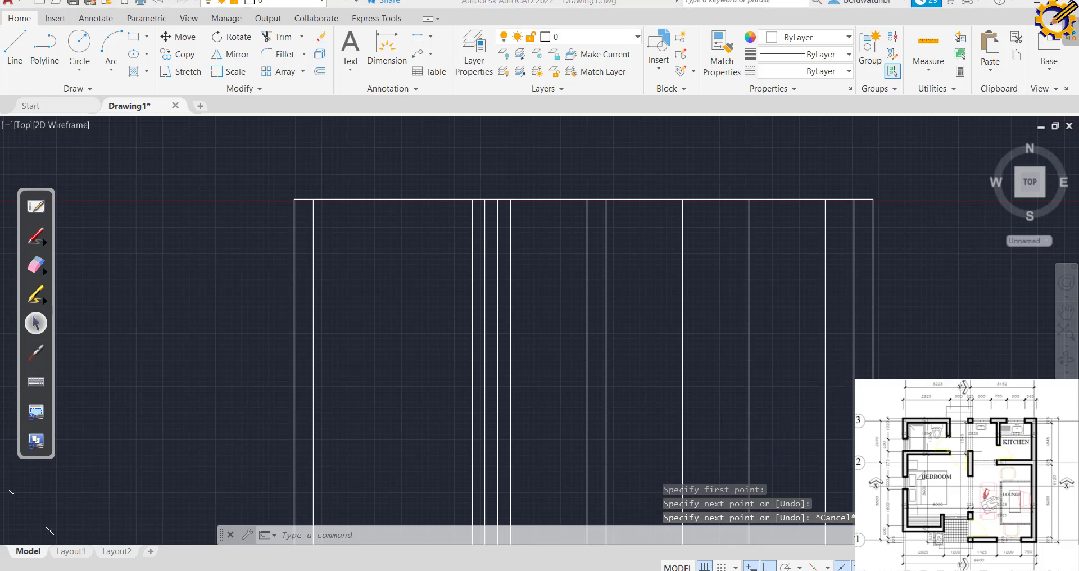
Offset the top horizontal line 225 mm downward for the upper outer wall's thickness.
key(alt+Tab)
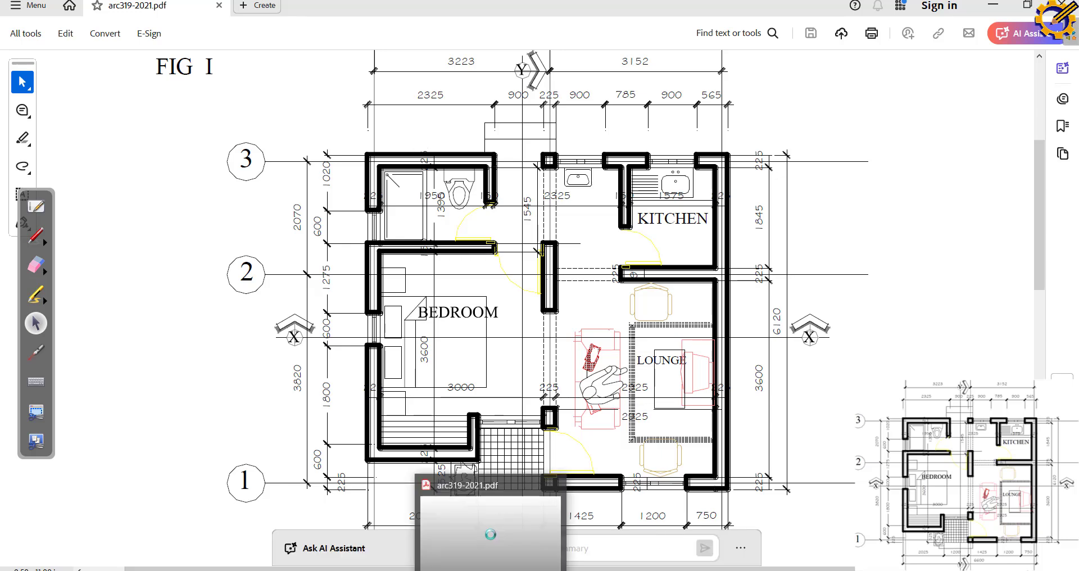
click(494, 566)
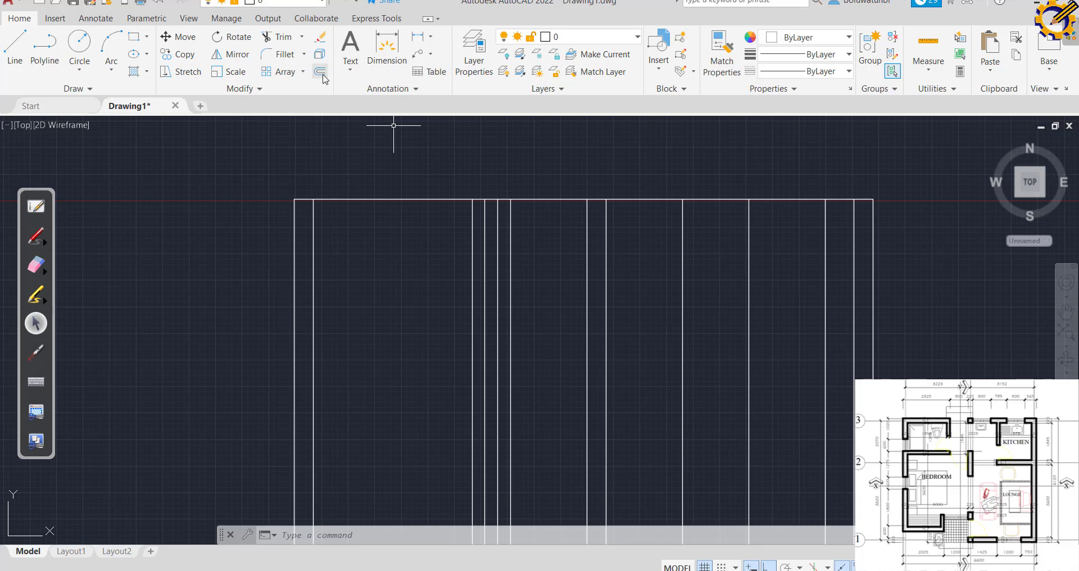
click(320, 71)
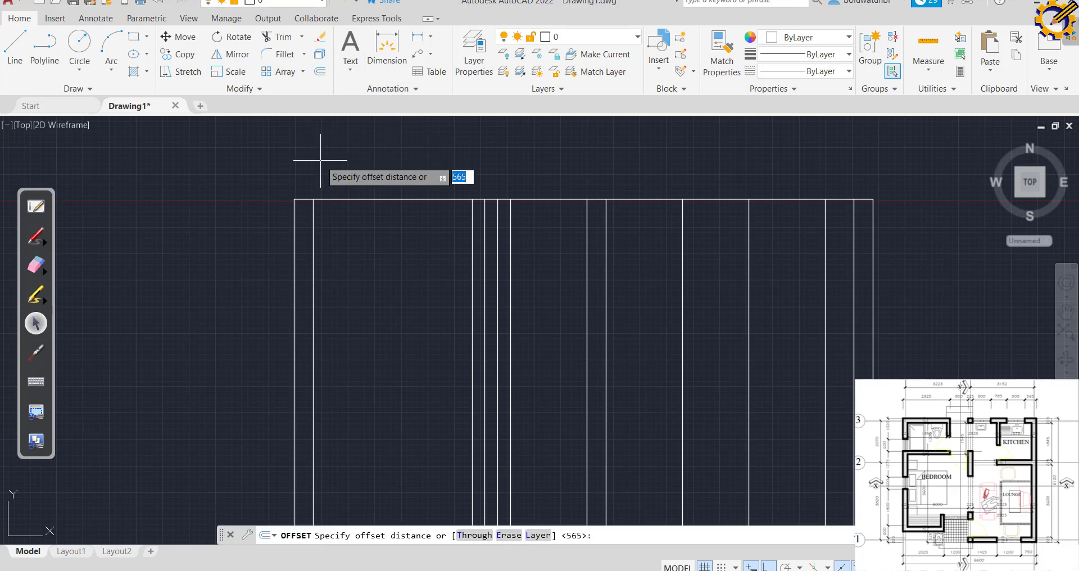
text(225)
key(Return)
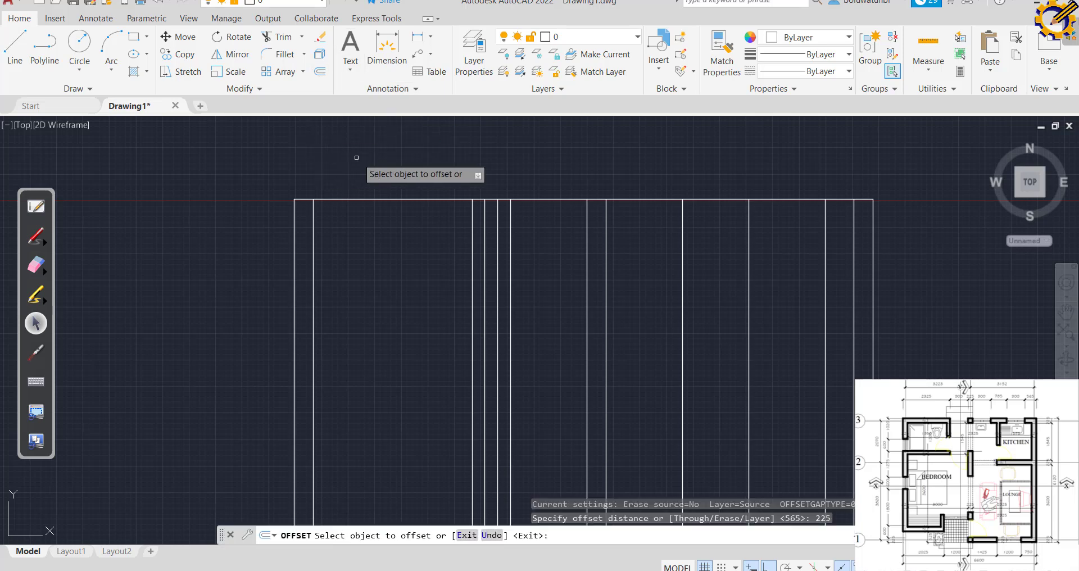
click(346, 200)
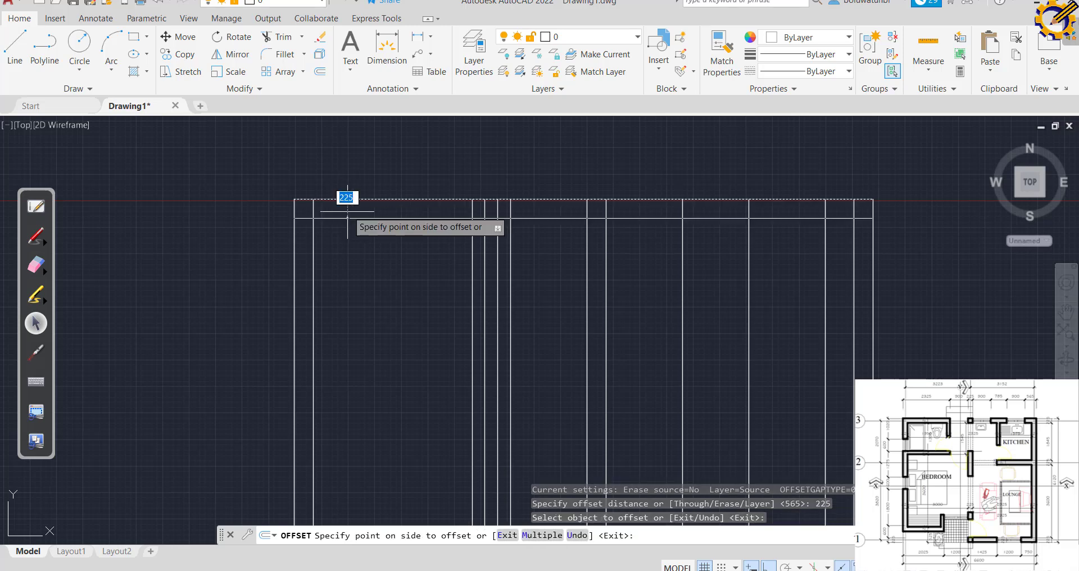
click(349, 229)
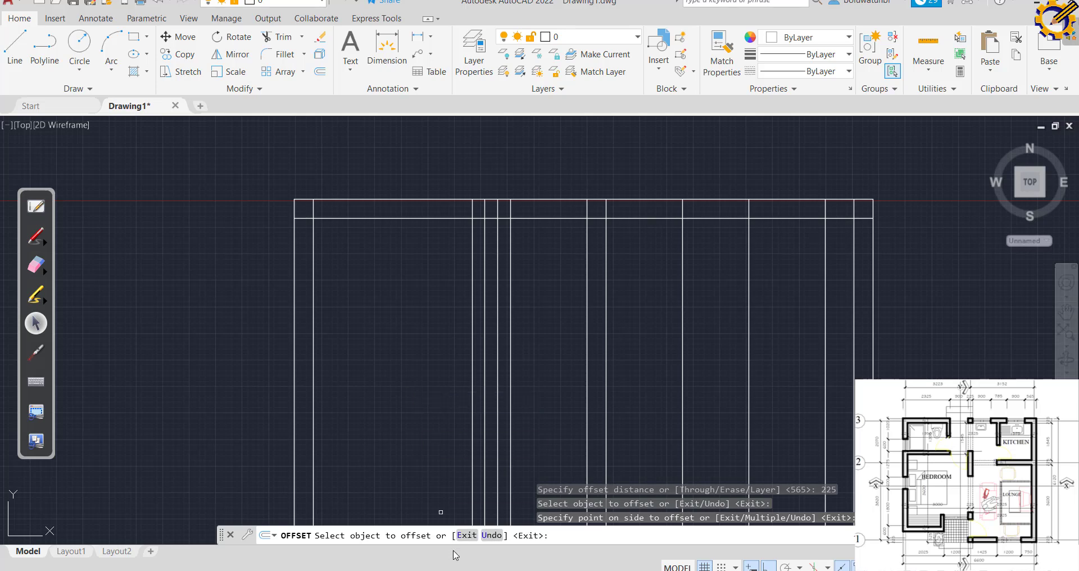
Check arc319-2021.pdf and offset the top horizontal line 1020 mm downward in the drawing.
key(alt+Tab)
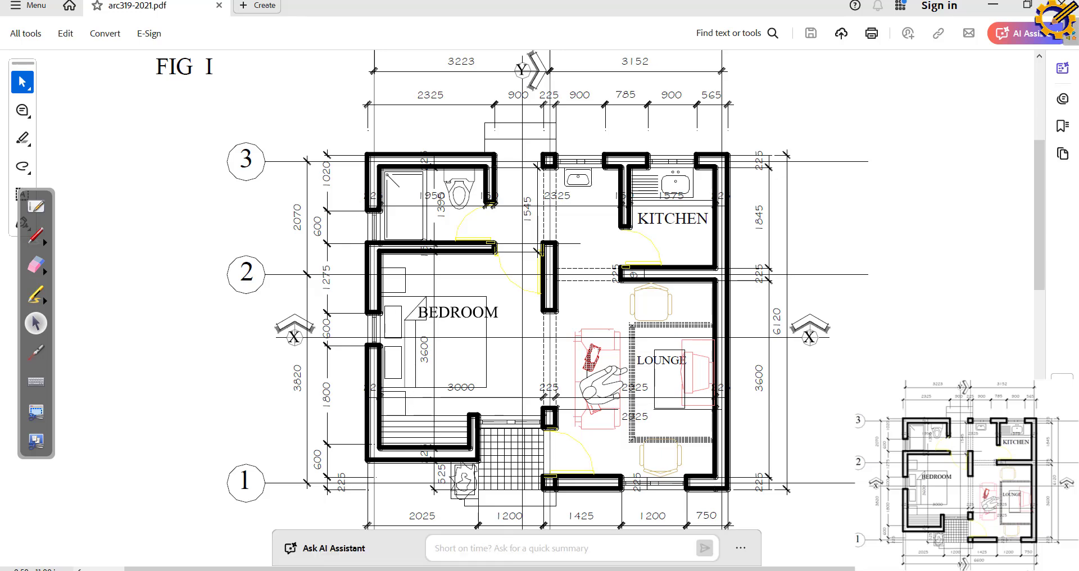
key(alt+Tab)
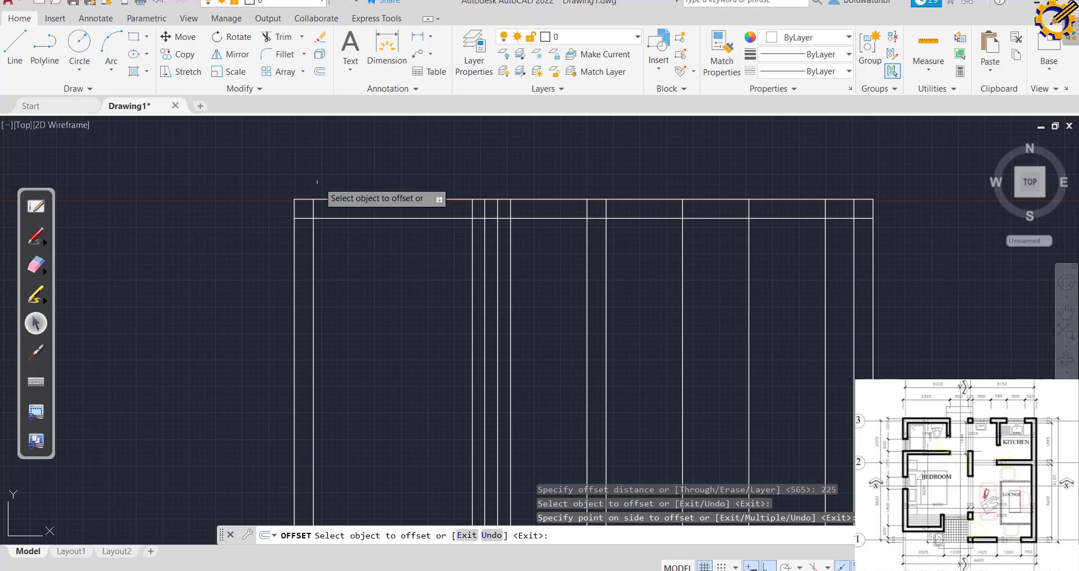
click(333, 200)
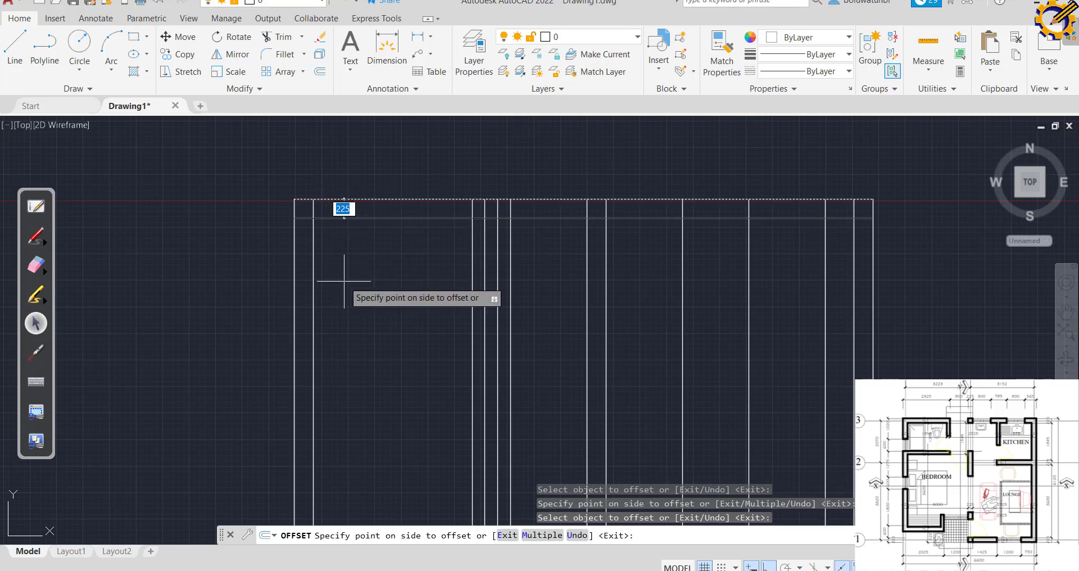
text(1020)
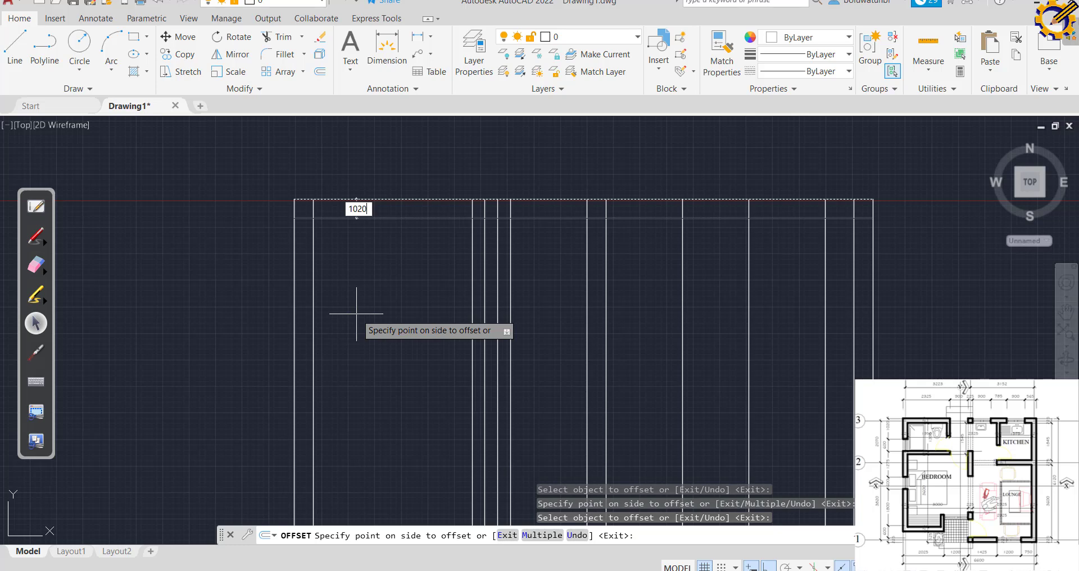
key(Return)
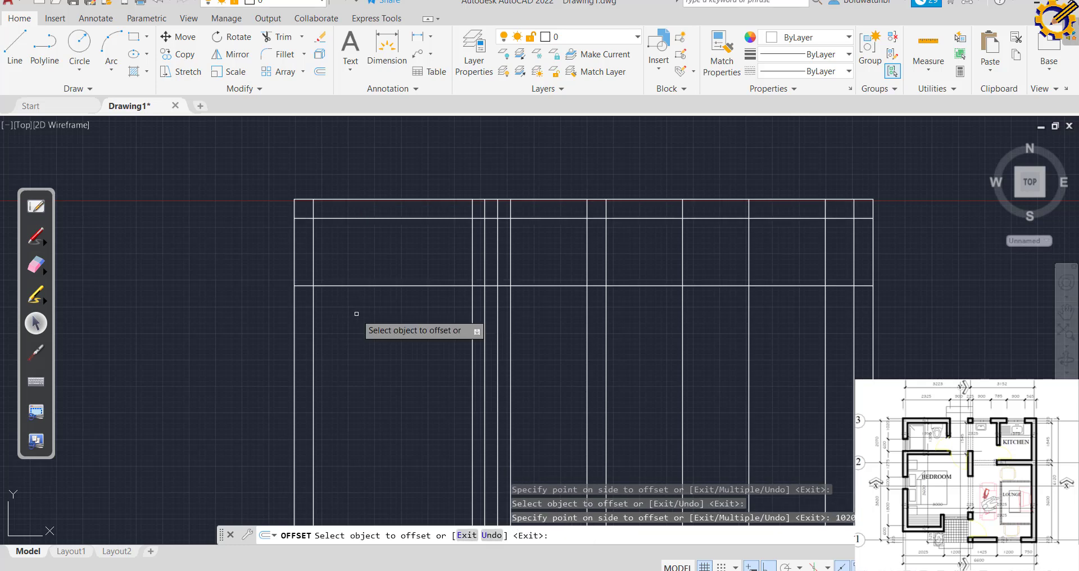
Offset the line made by the 1020 mm offset 600 mm downward for the bathroom window opening.
click(455, 567)
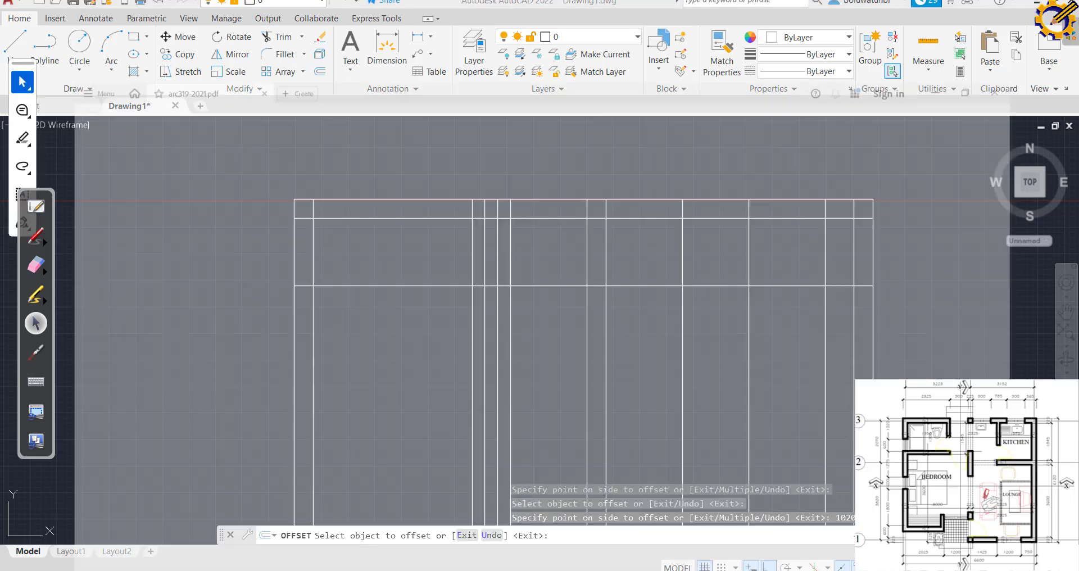
key(alt+Tab)
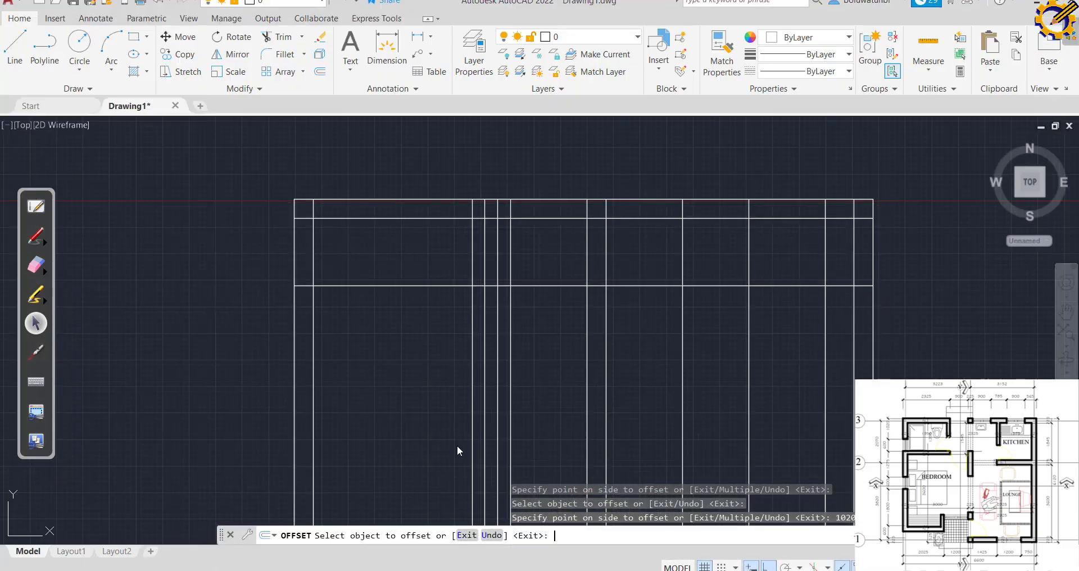
click(399, 286)
text(600)
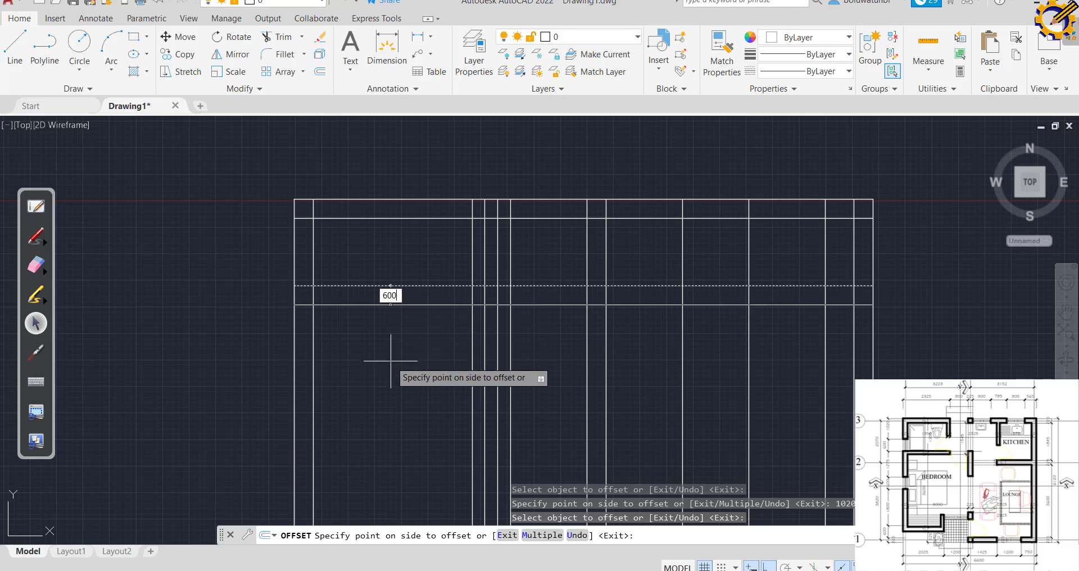
key(Return)
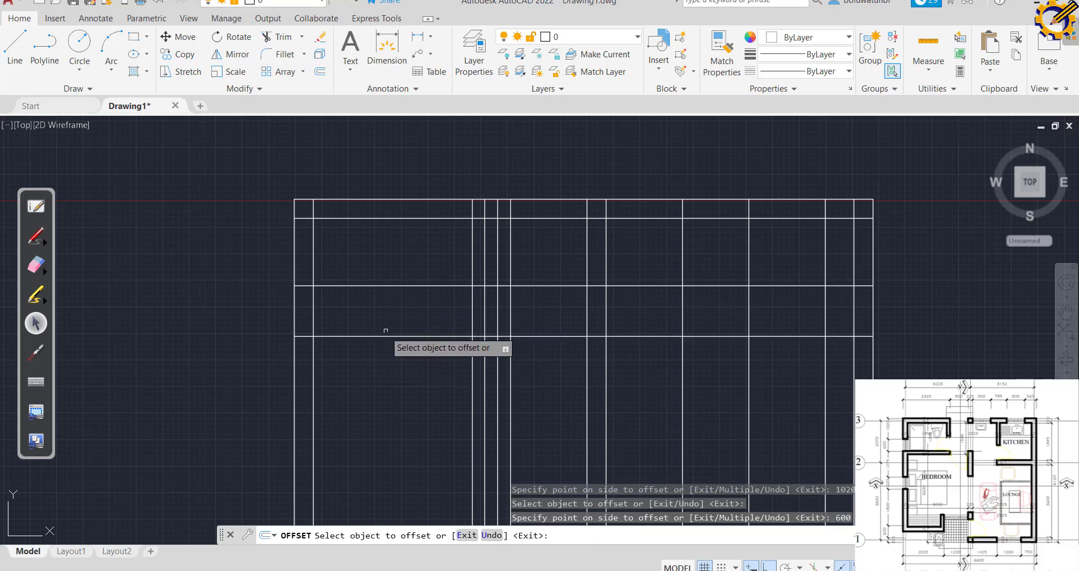
Offset the lowest horizontal line 150 mm downward for the partition wall between bathroom and bedroom.
click(385, 334)
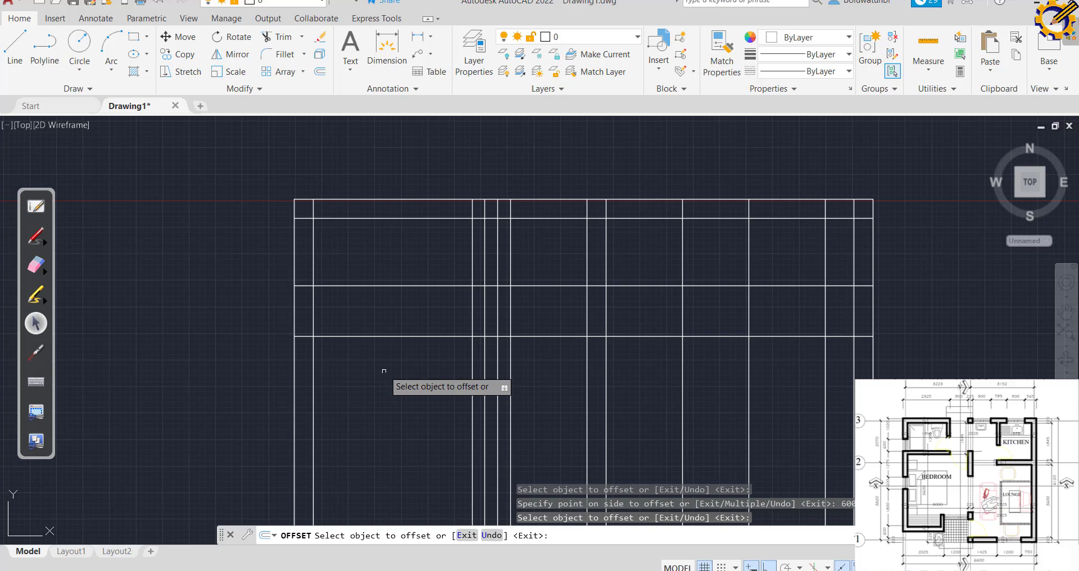
click(389, 337)
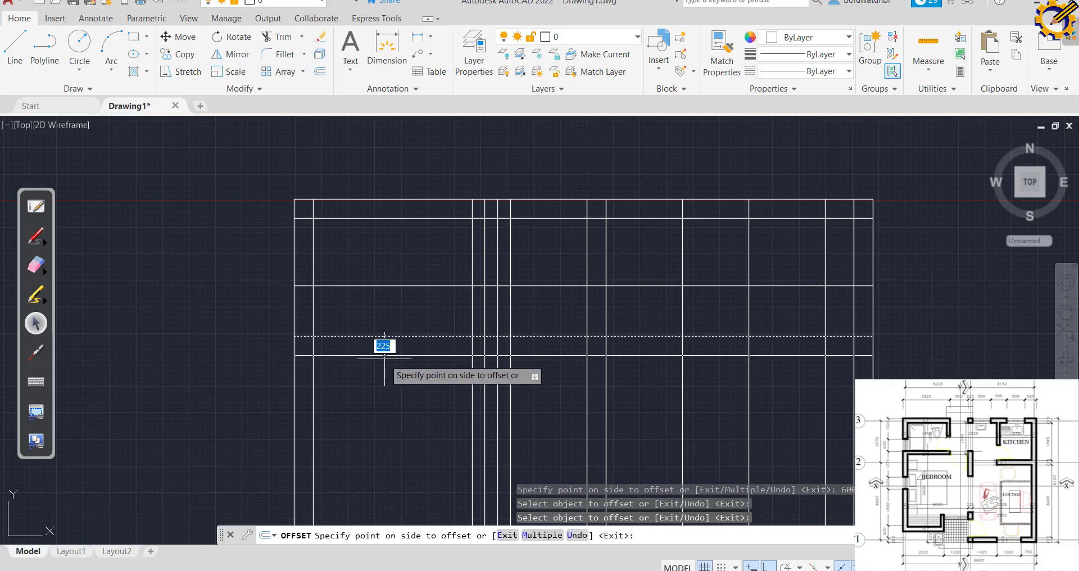
text(150)
key(Return)
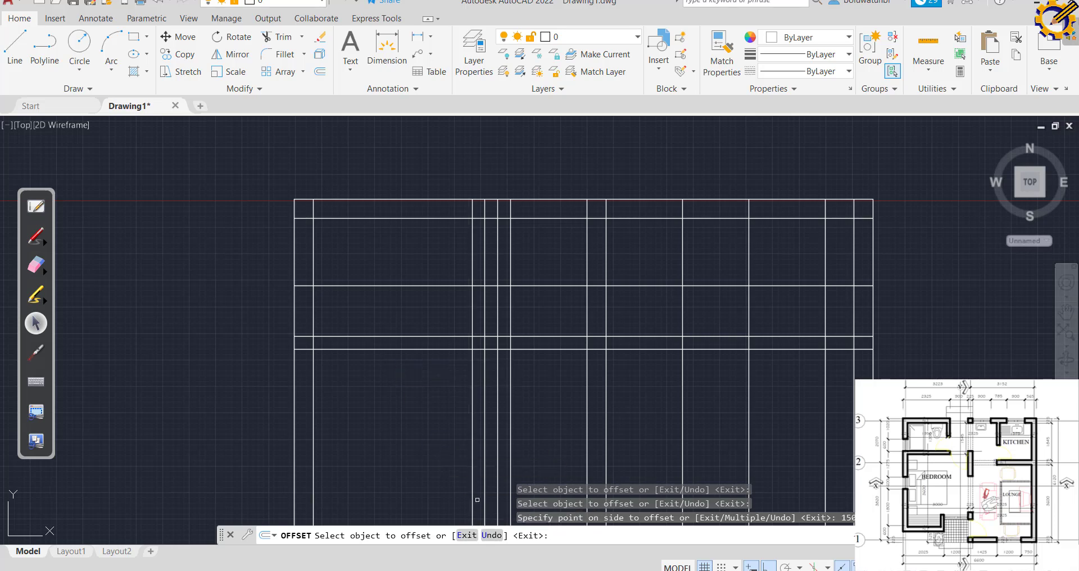
Offset the partition wall's upper line 1275 mm downward, and offset that copy 600 mm further down for the bedroom window opening.
key(alt+Tab)
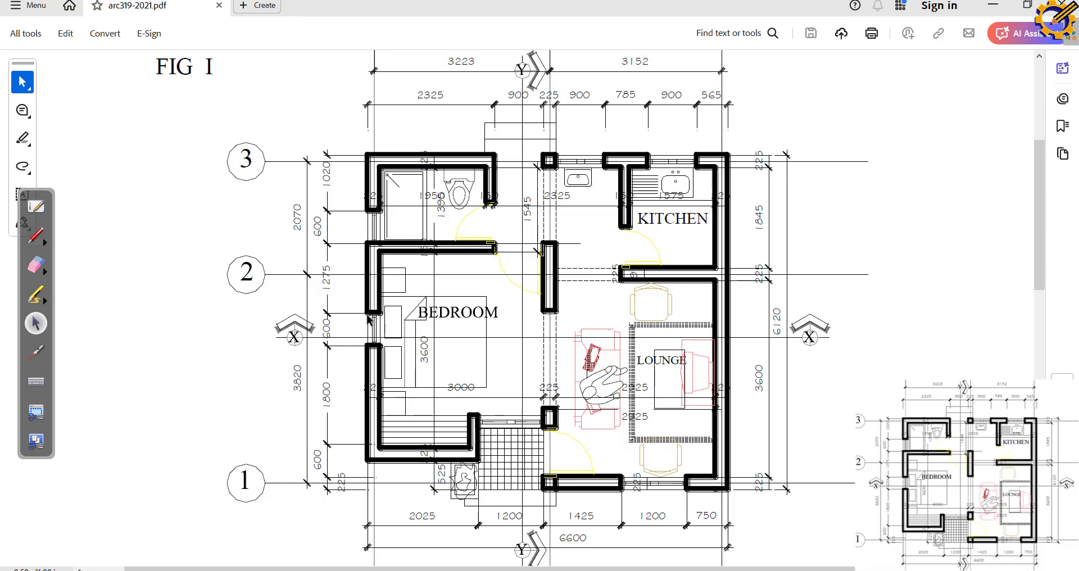
key(alt+Tab)
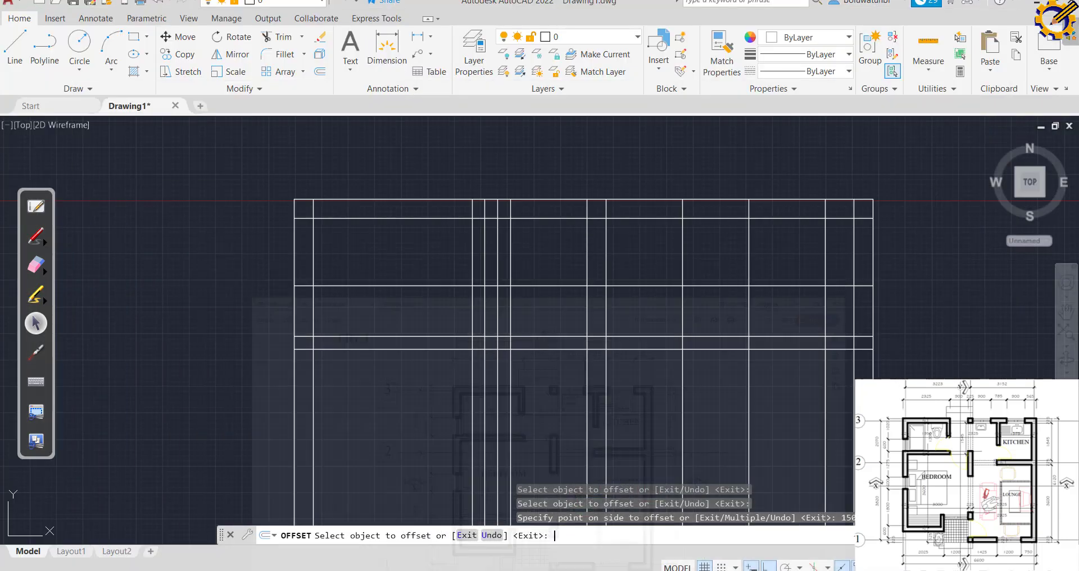
click(346, 337)
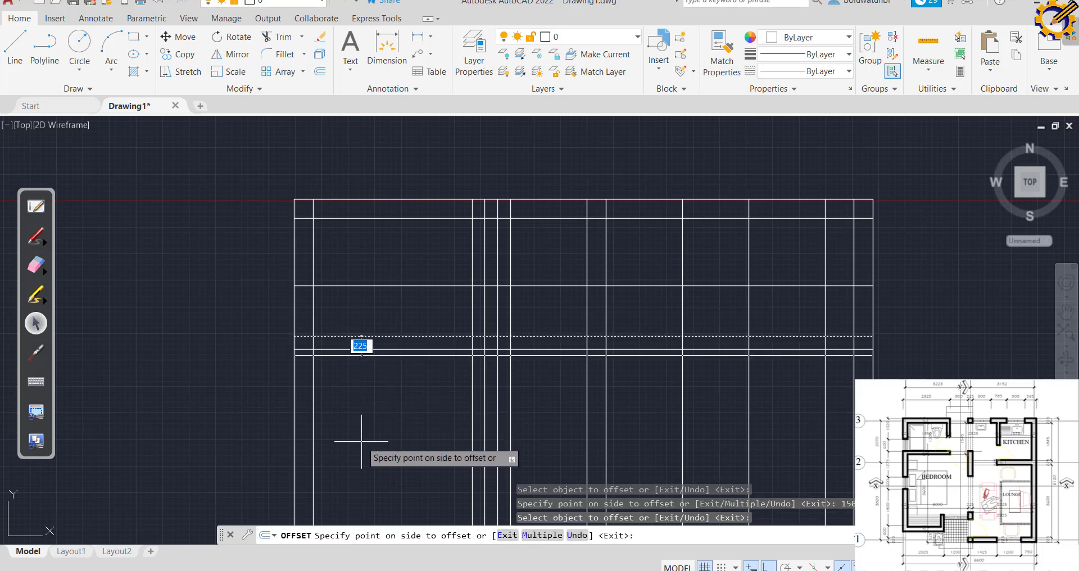
text(127)
key(Return)
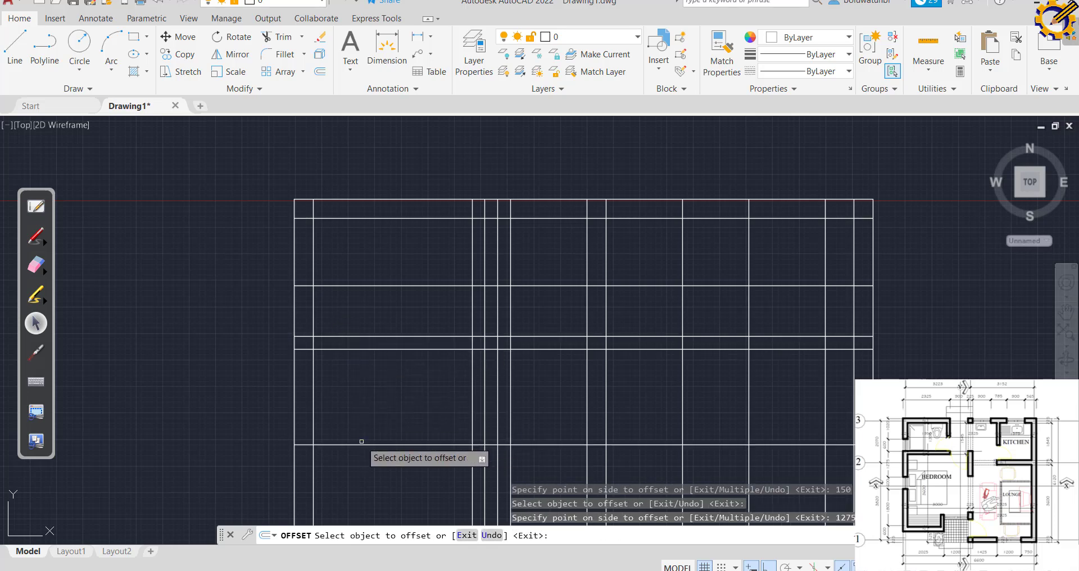
click(358, 444)
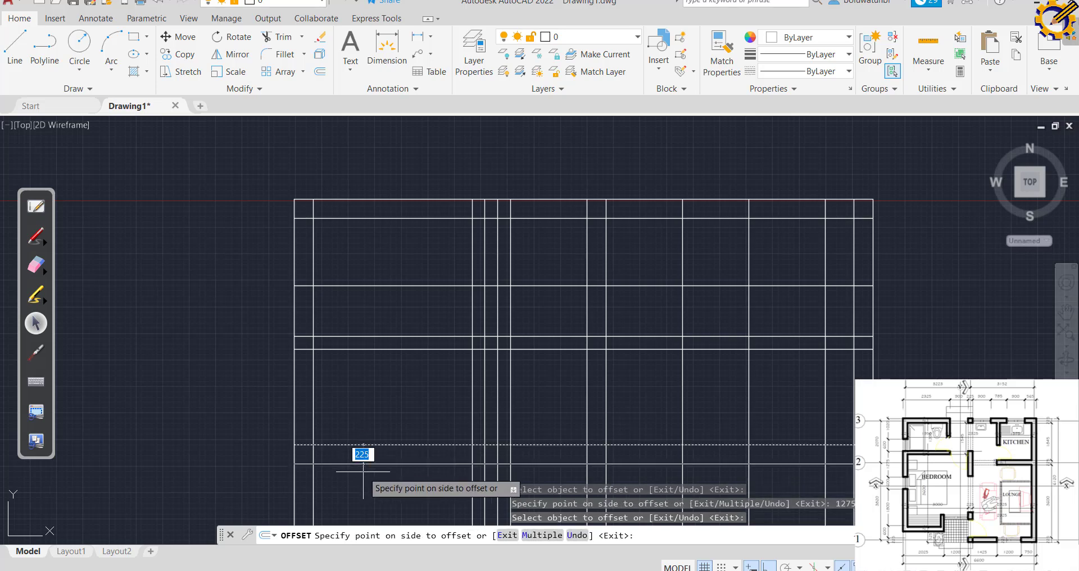
text(600)
key(Return)
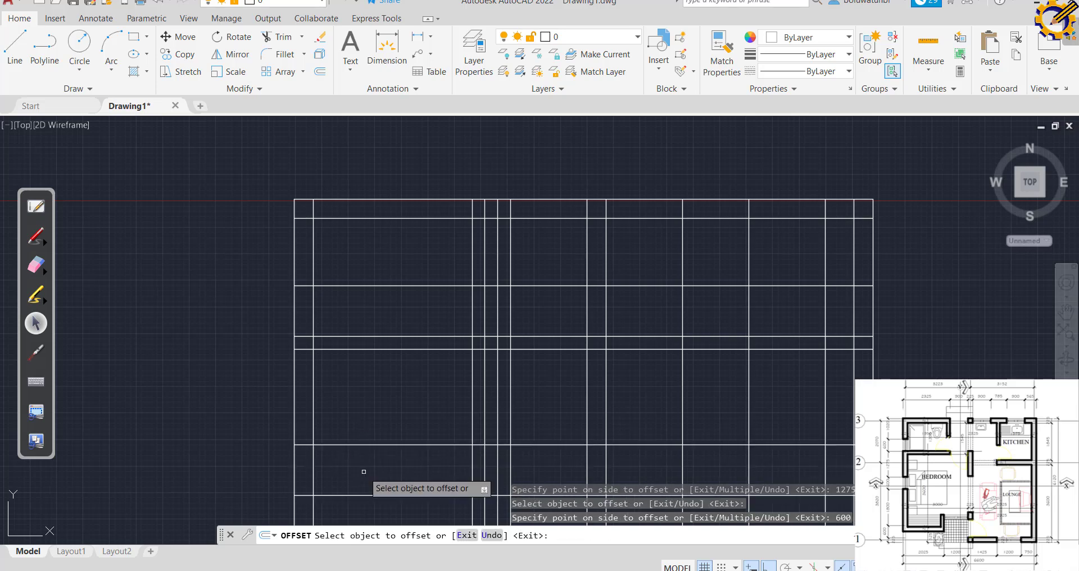
Offset the lowest horizontal line 1800 mm downward, following the left-side dimensions in arc319-2021.pdf.
middle_click(390, 465)
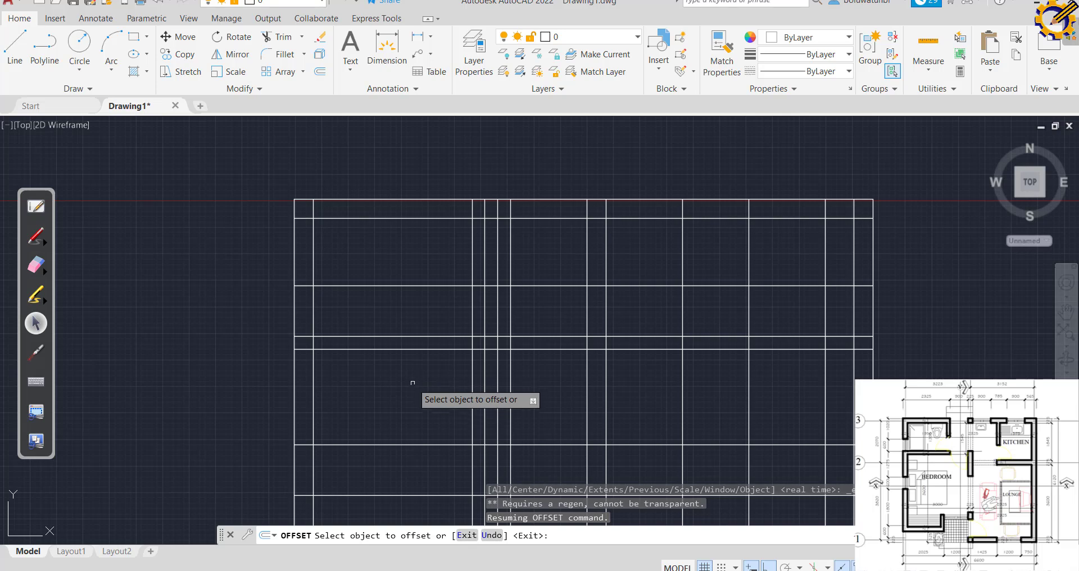
mouse_move(414, 379)
middle_down()
mouse_move(440, 140)
mouse_move(410, 221)
middle_up()
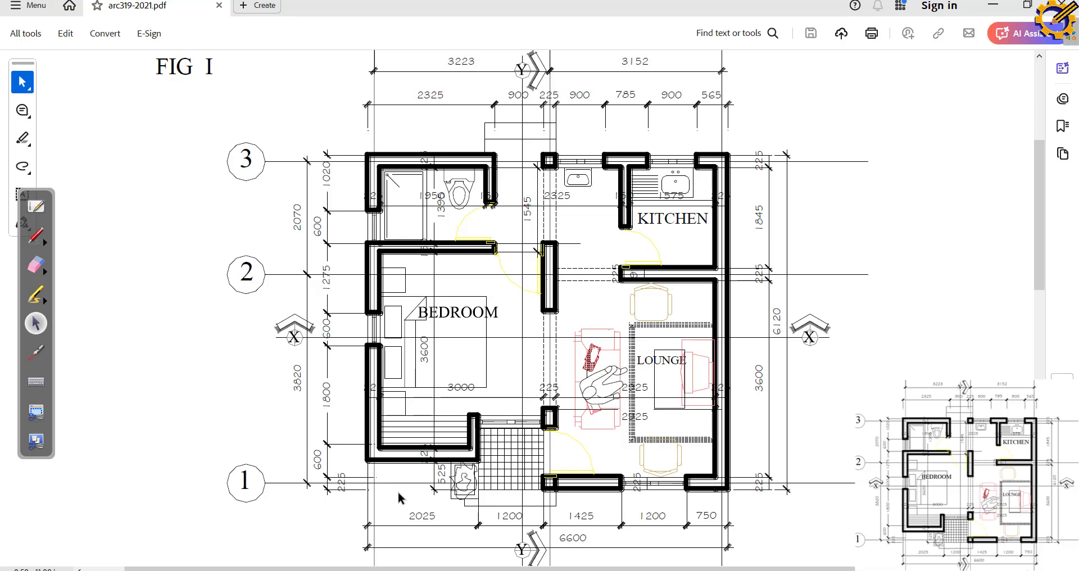
key(alt+Tab)
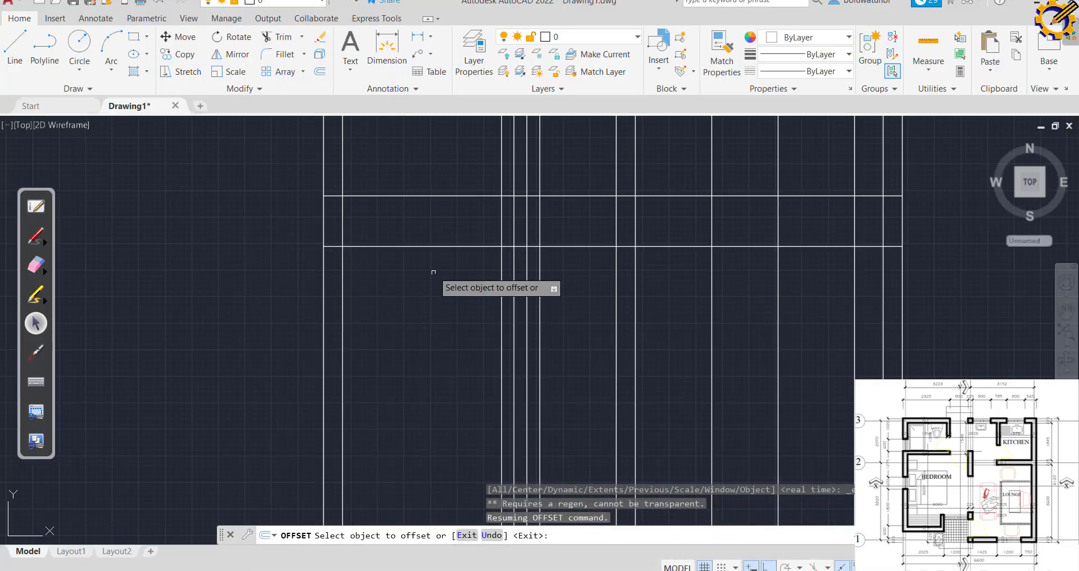
click(393, 245)
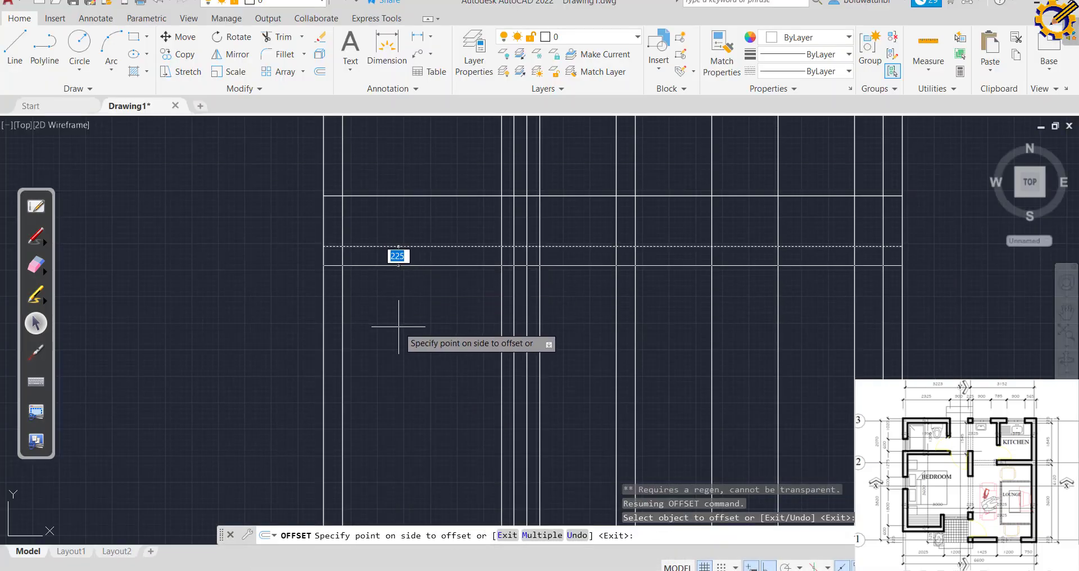
text(1800)
key(Return)
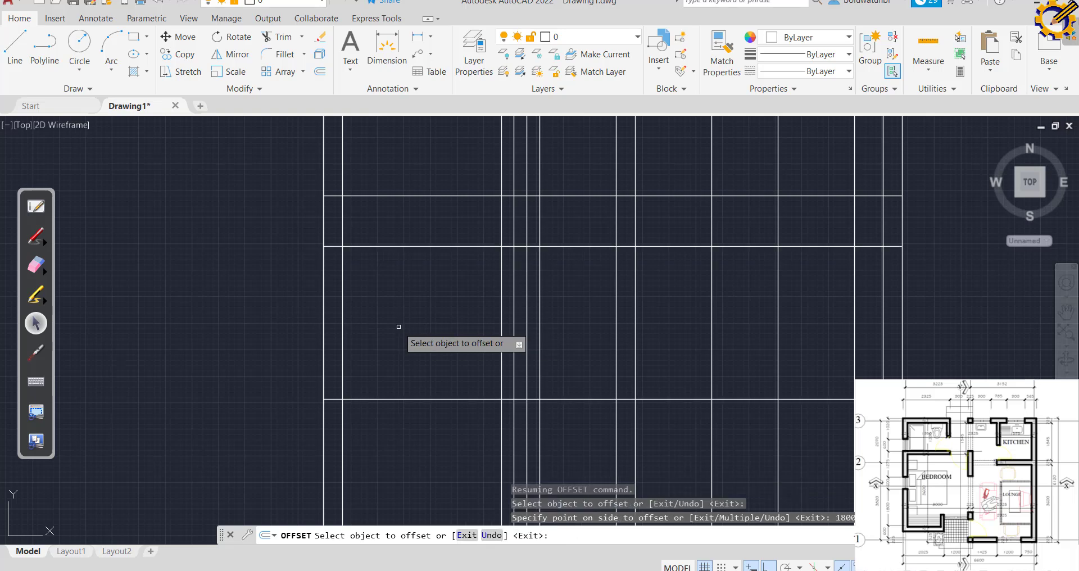
Offset the lowest horizontal line 225 mm downward, and offset that copy 525 mm further down, following arc319-2021.pdf.
click(404, 399)
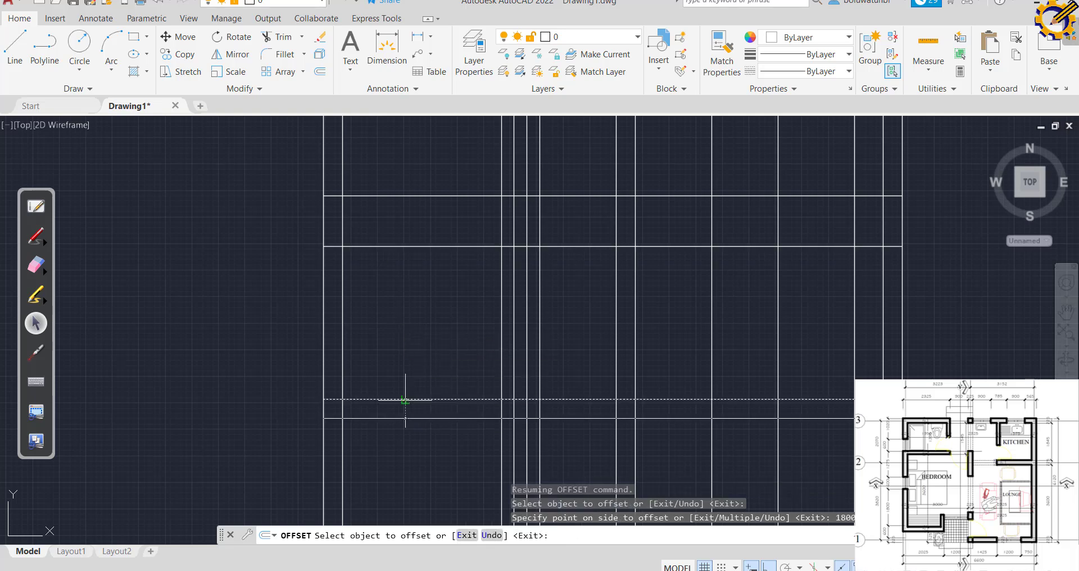
click(403, 429)
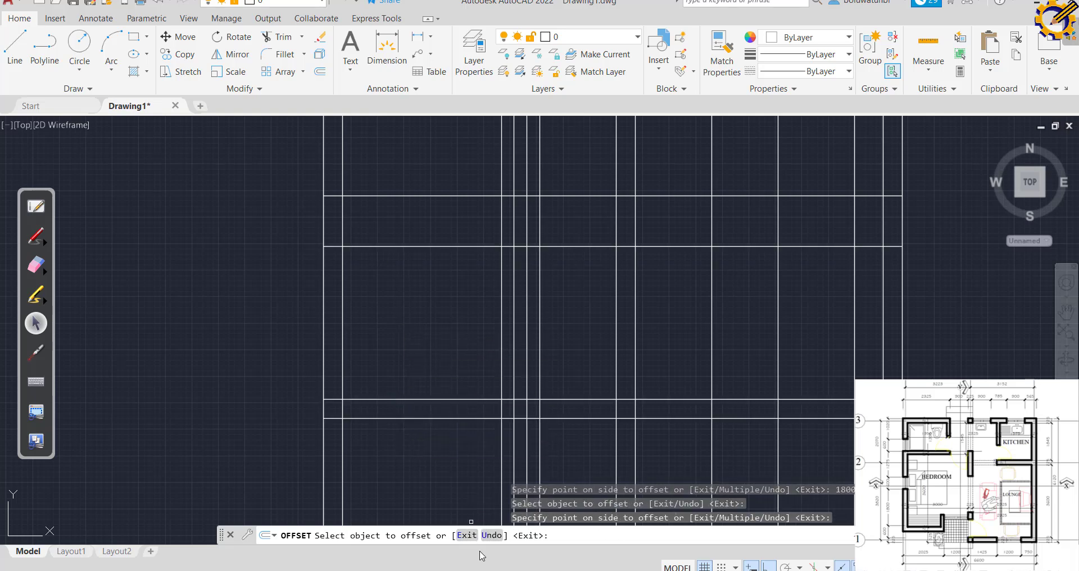
key(alt+Tab)
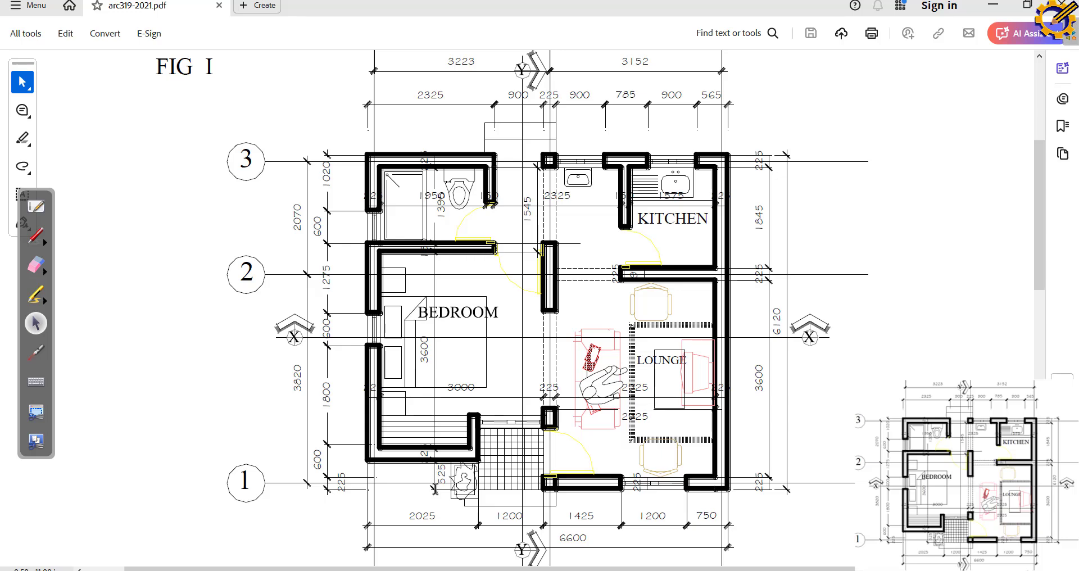
key(alt+Tab)
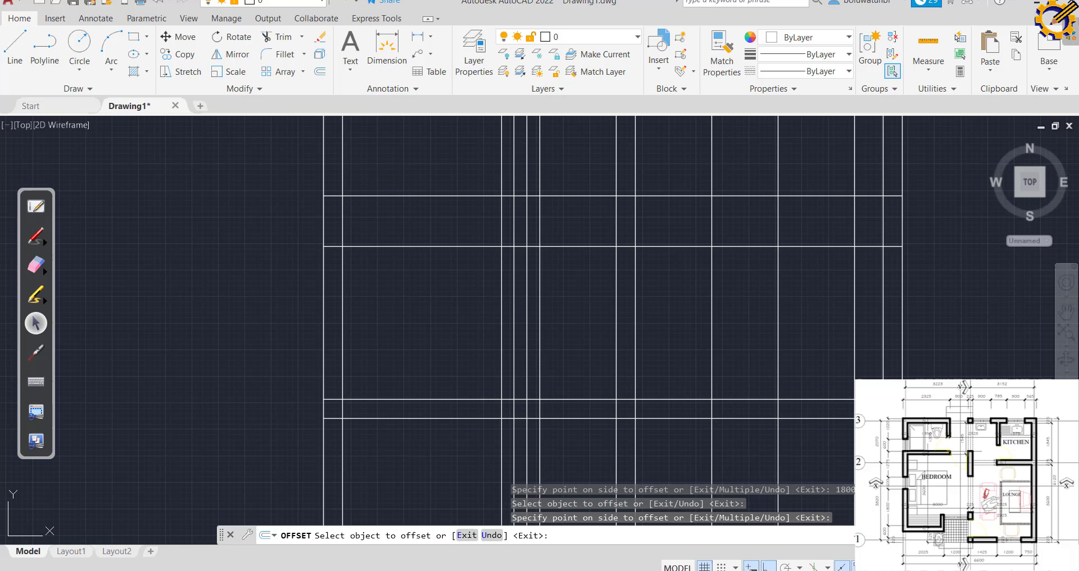
click(419, 418)
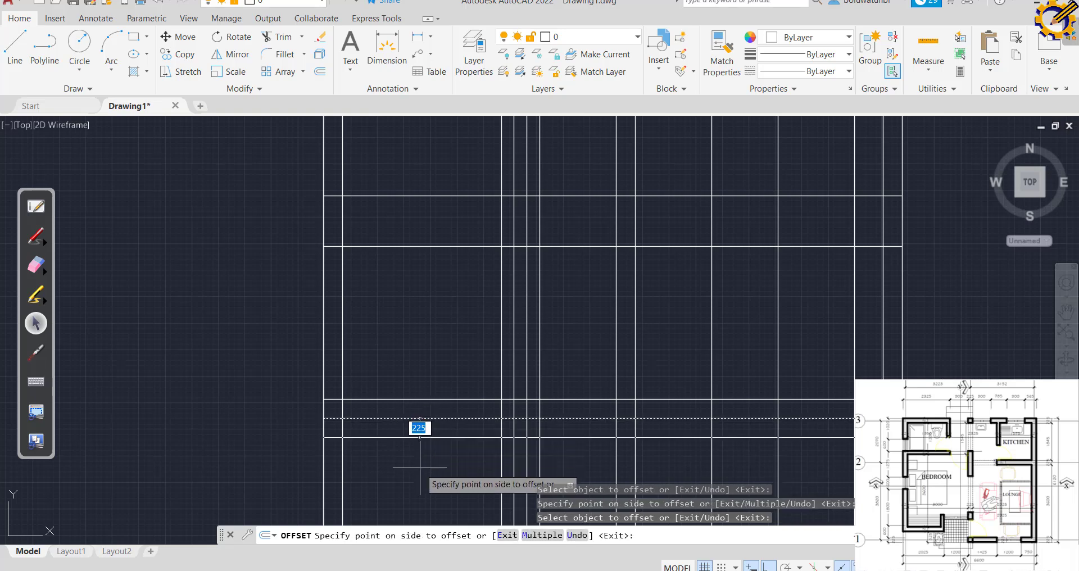
text(52)
key(Return)
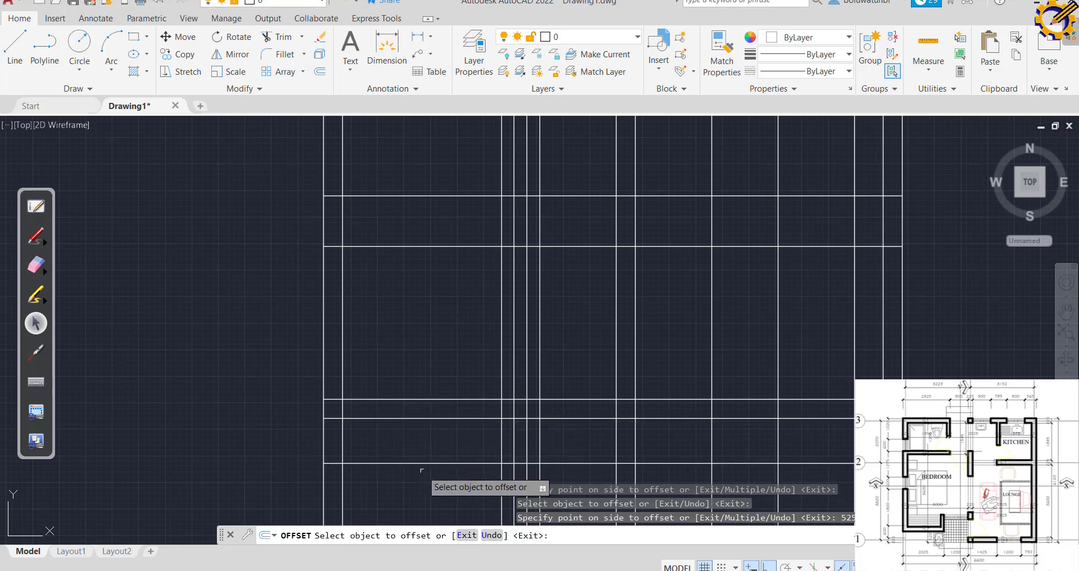
Offset the lowest horizontal line 225 mm upward for the bottom wall's thickness, check the plan in arc319-2021.pdf, and end the offsets.
click(427, 463)
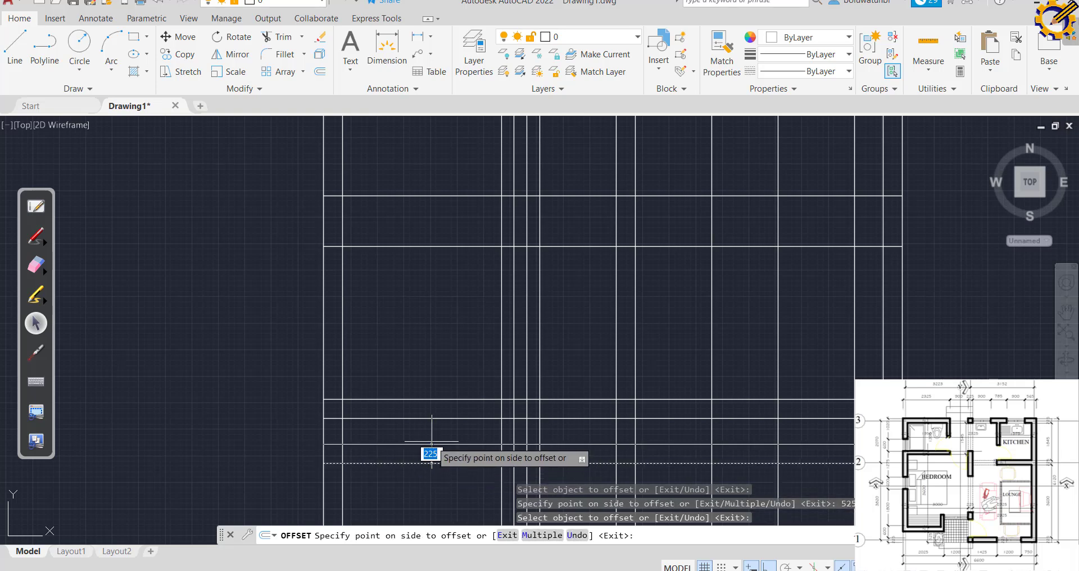
click(427, 445)
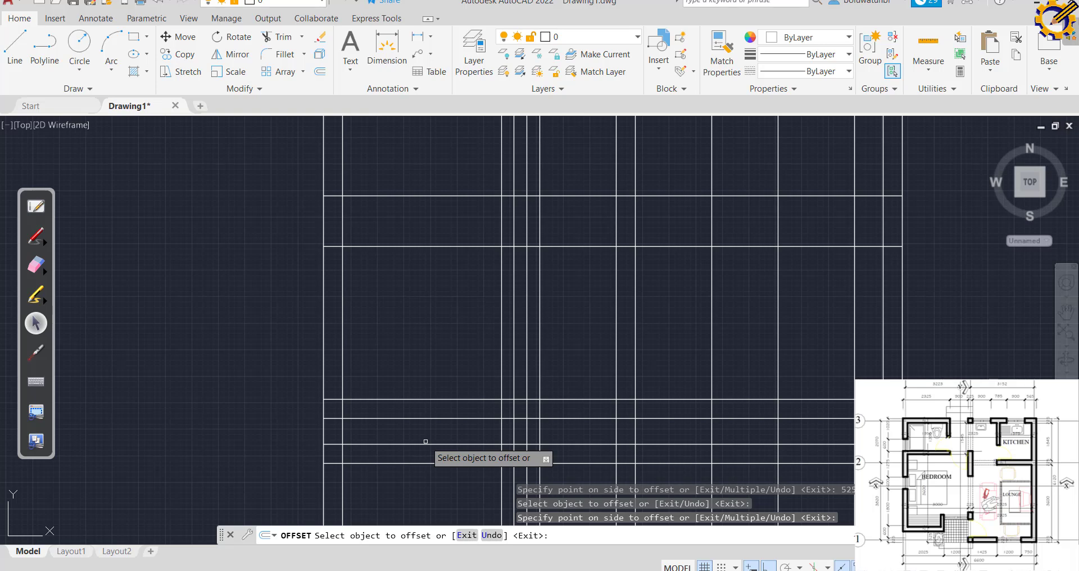
middle_drag(460, 332, 467, 386)
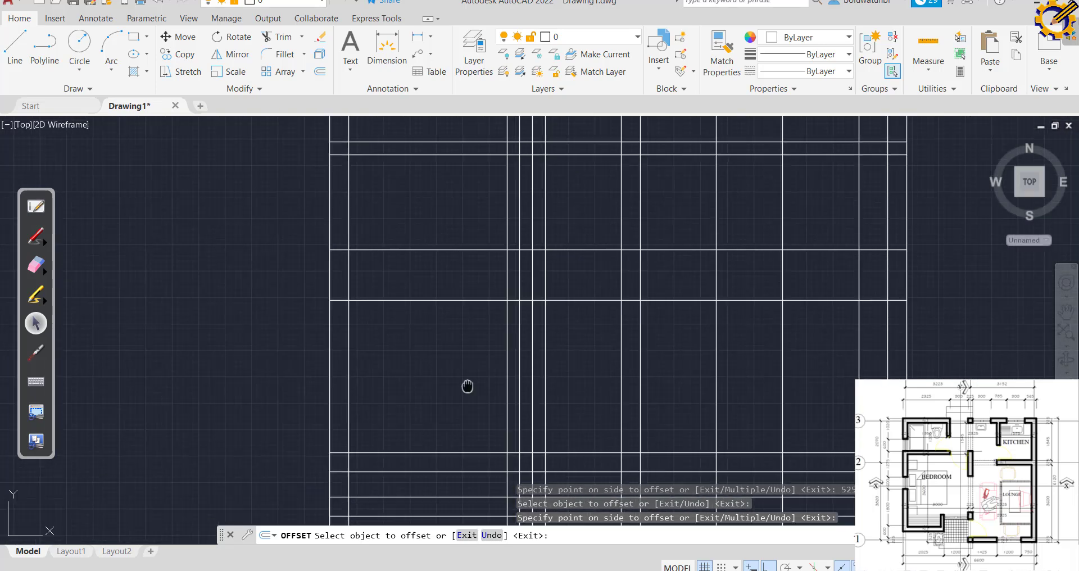
middle_click(464, 388)
middle_click(464, 388)
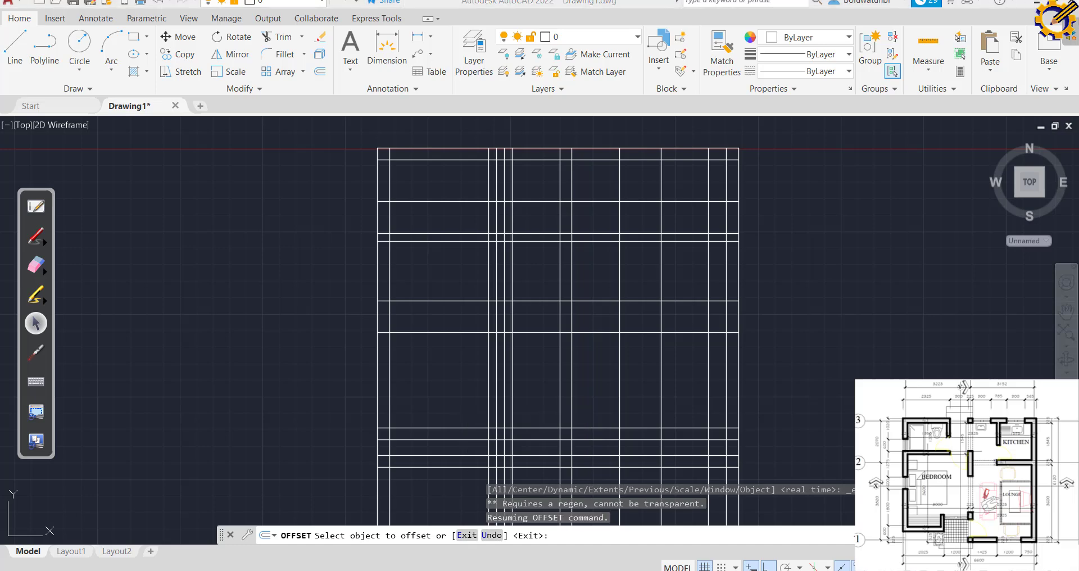
key(alt+Tab)
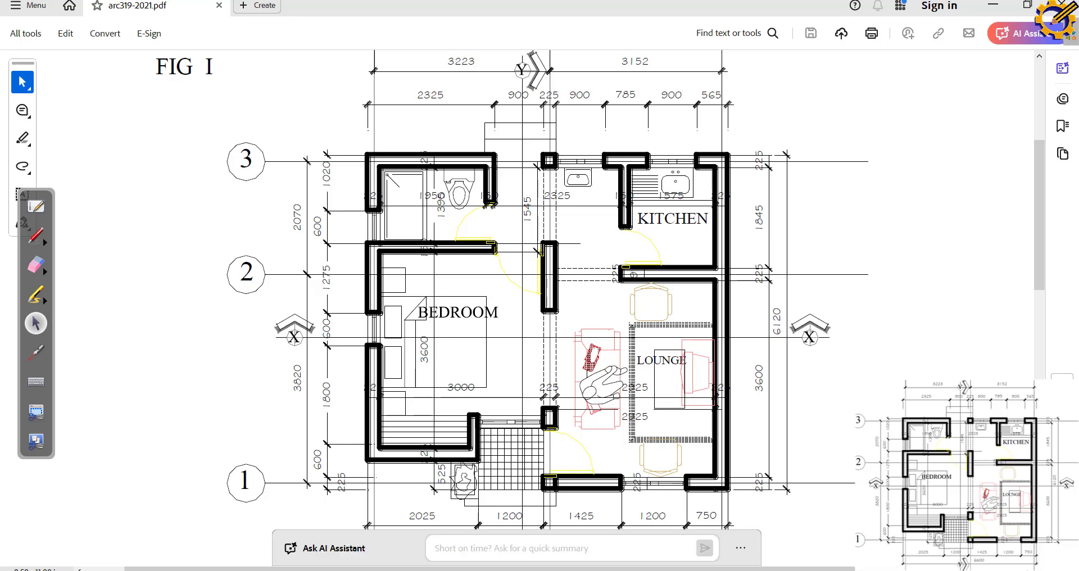
mouse_move(465, 570)
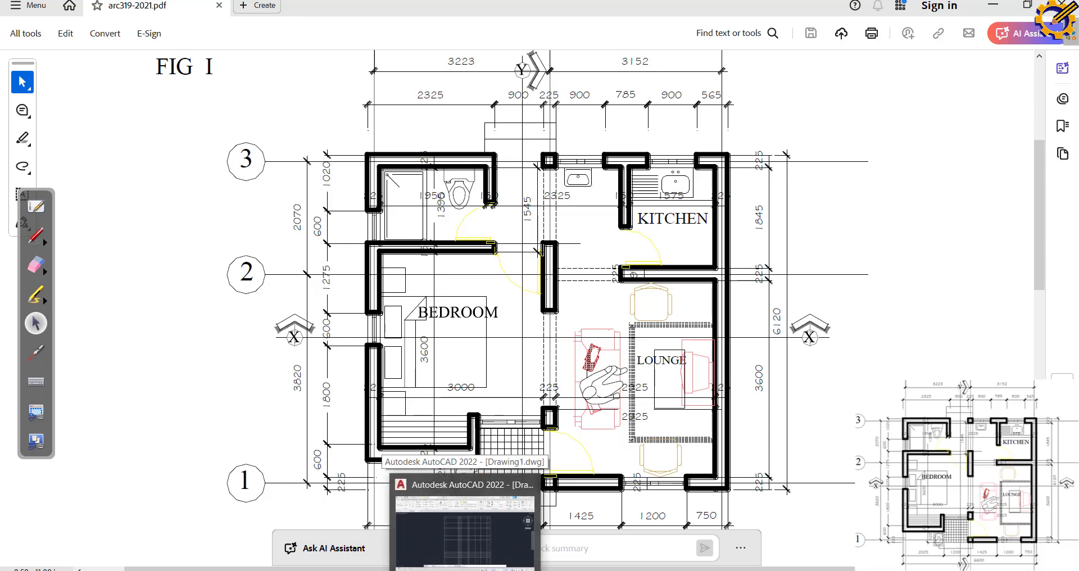
click(465, 531)
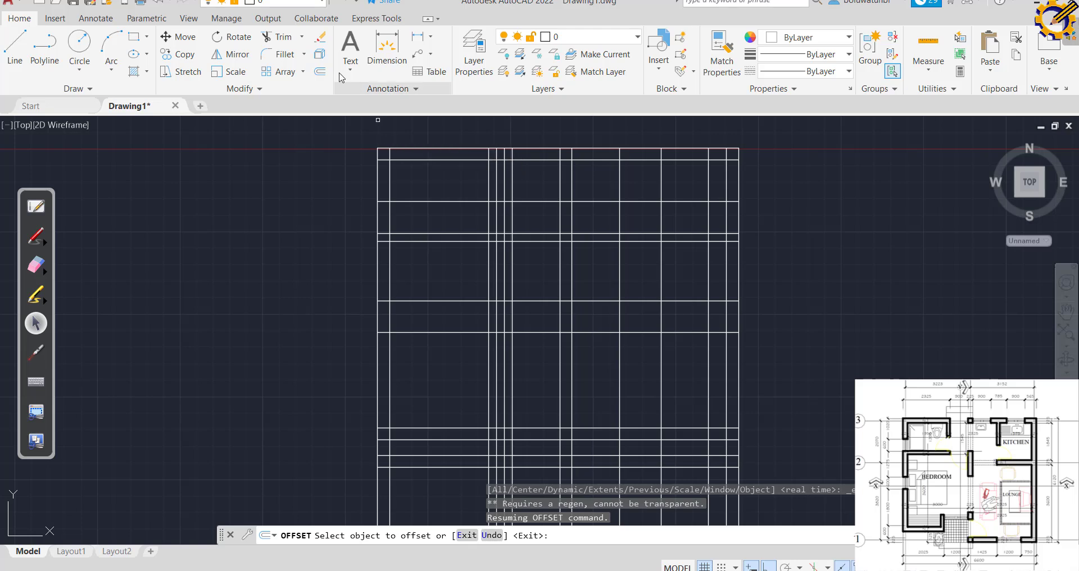
key(Escape)
key(Escape)
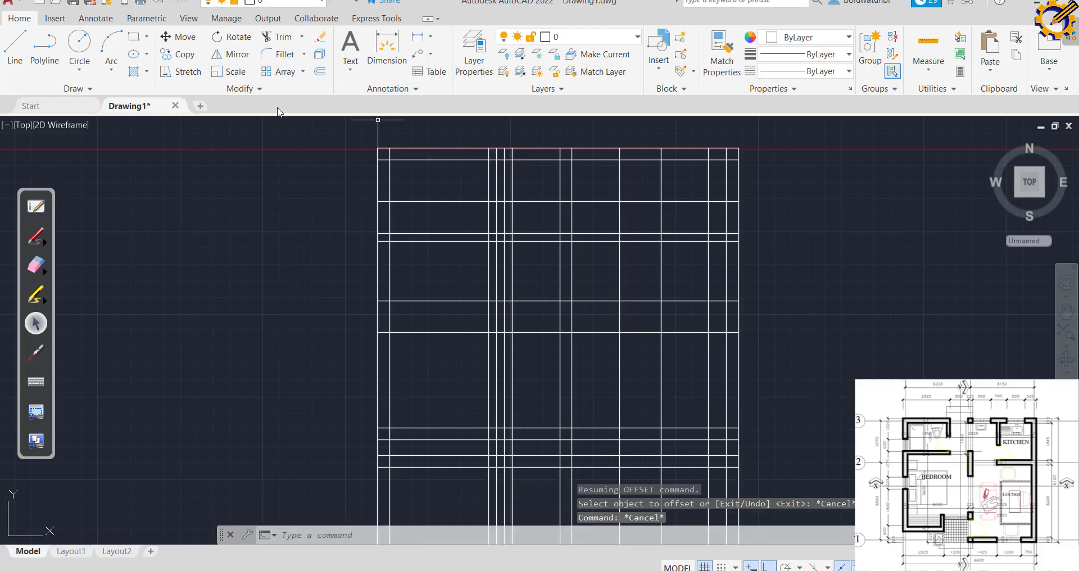
Trim the overlapping inner wall lines at the upper-left corner of the bathroom to form a clean wall corner.
click(282, 41)
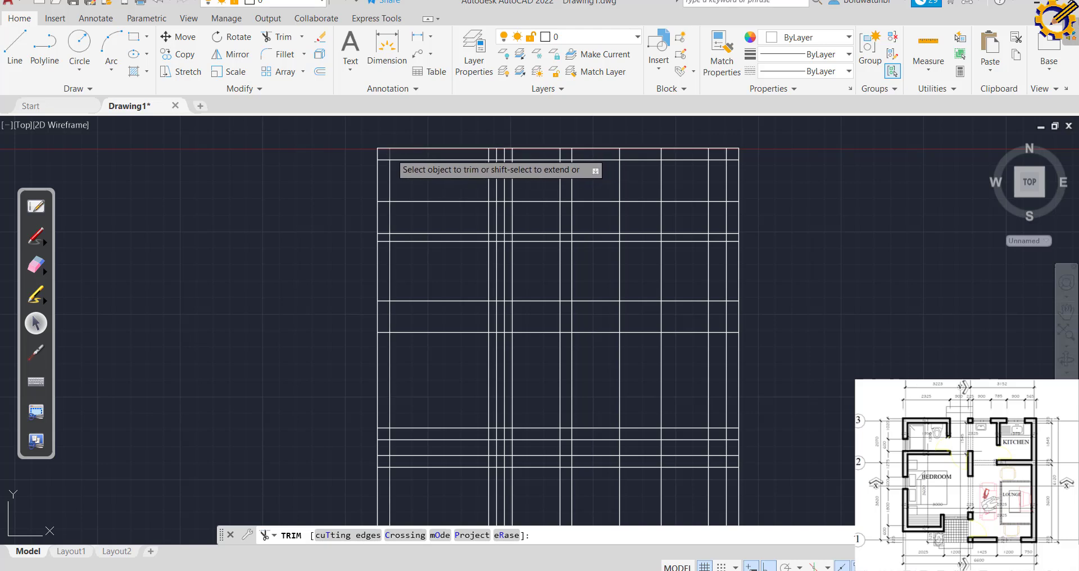
click(390, 152)
click(388, 158)
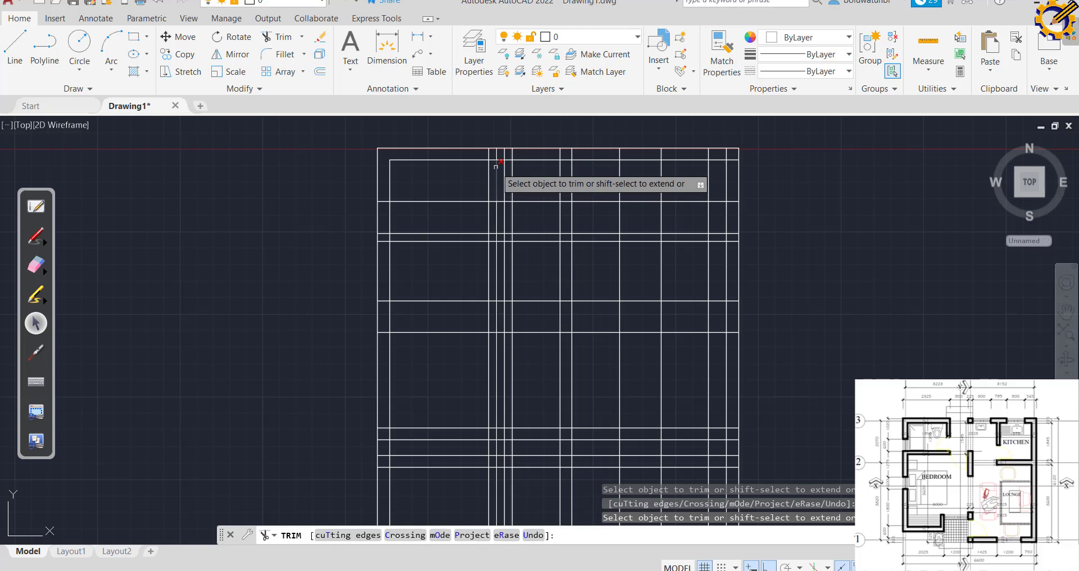
Trim the top wall's two lines across both 900 mm openings on either side of the short wall piece at the central wall.
click(534, 149)
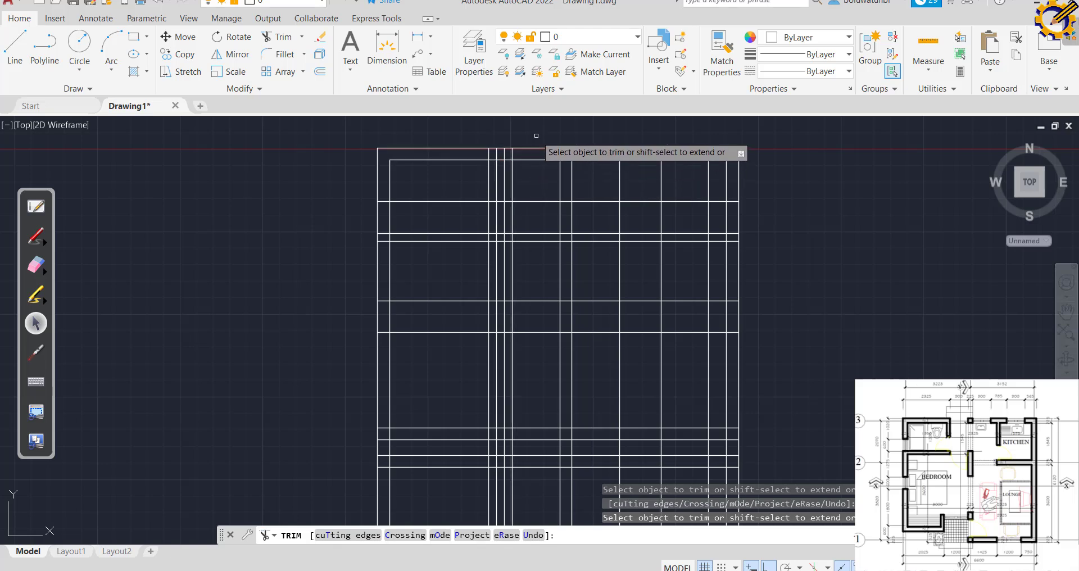
click(536, 136)
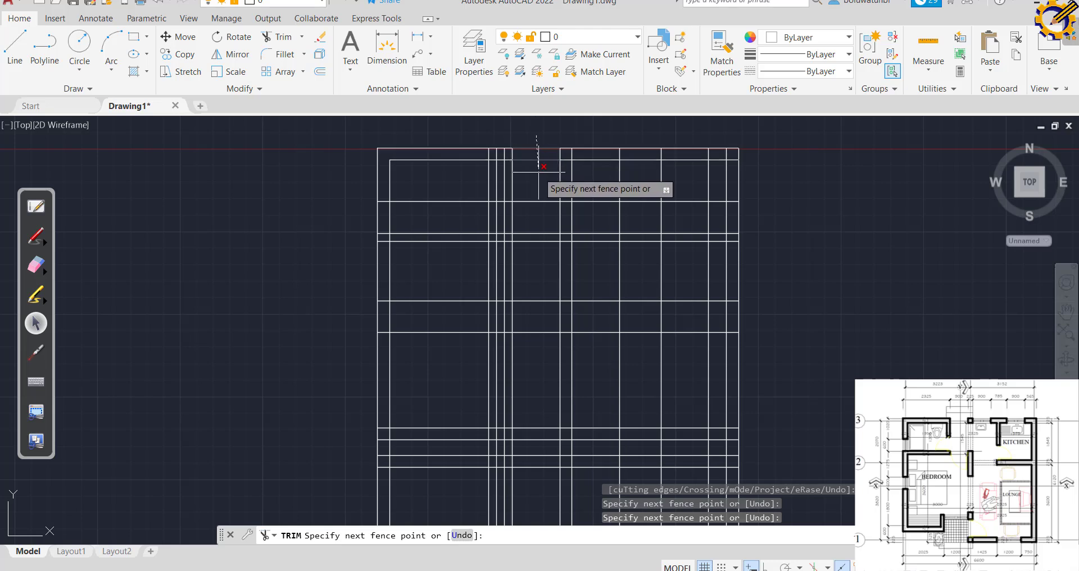
key(Return)
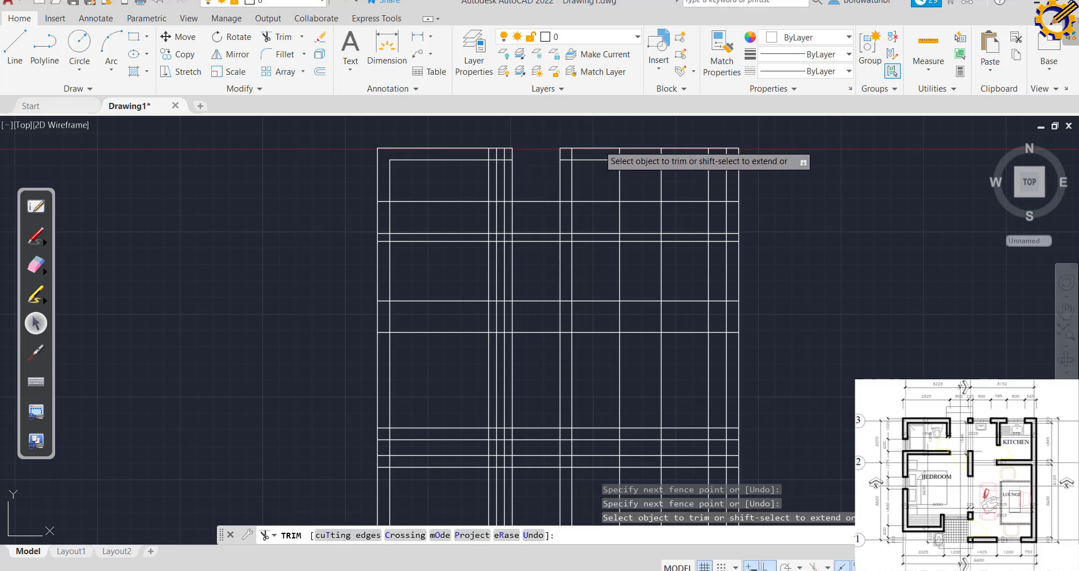
click(597, 143)
key(Return)
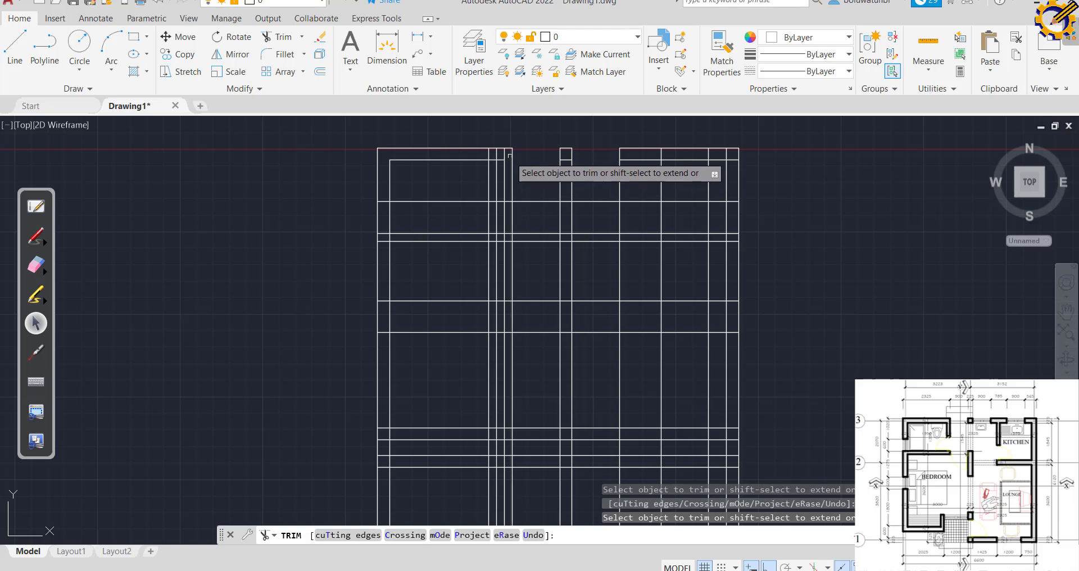
Trim the vertical lines that cross the thickness of the top wall at the bathroom's right end.
click(509, 149)
click(485, 154)
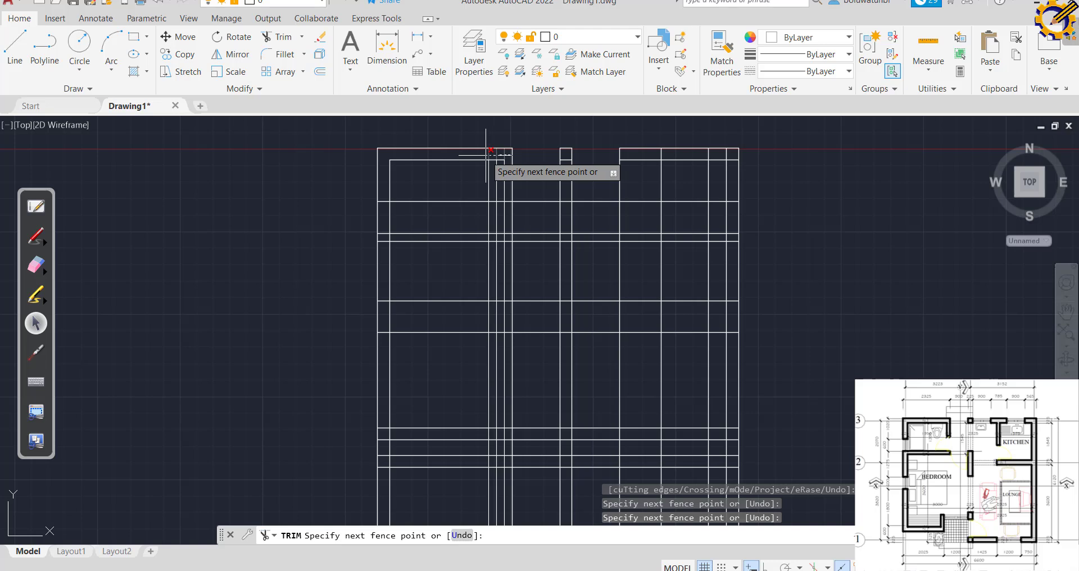
key(Return)
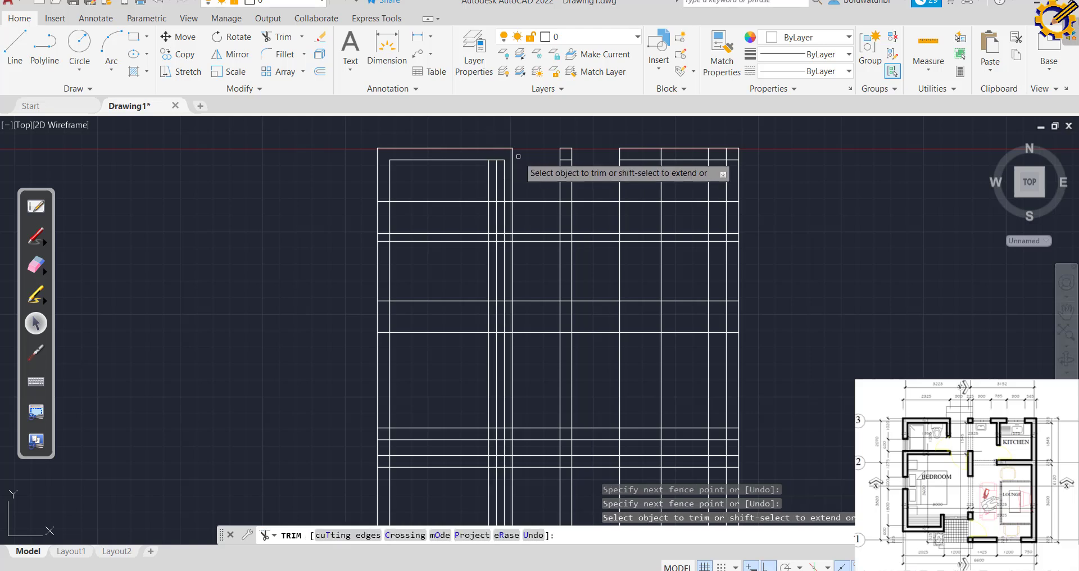
Trim out the bathroom window opening in the left wall and the horizontal lines crossing the bathroom and the passage.
click(364, 218)
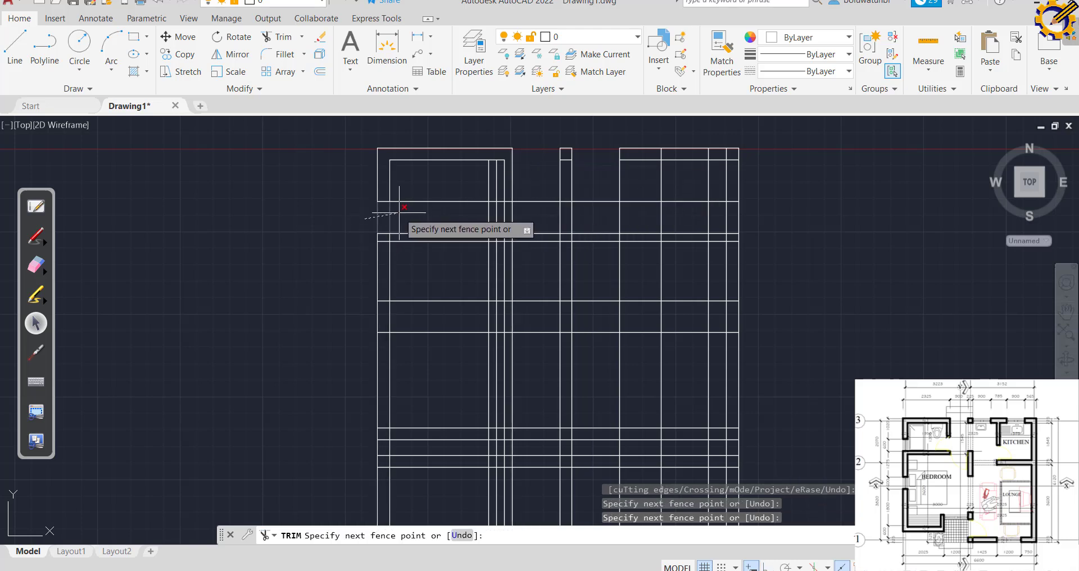
key(Return)
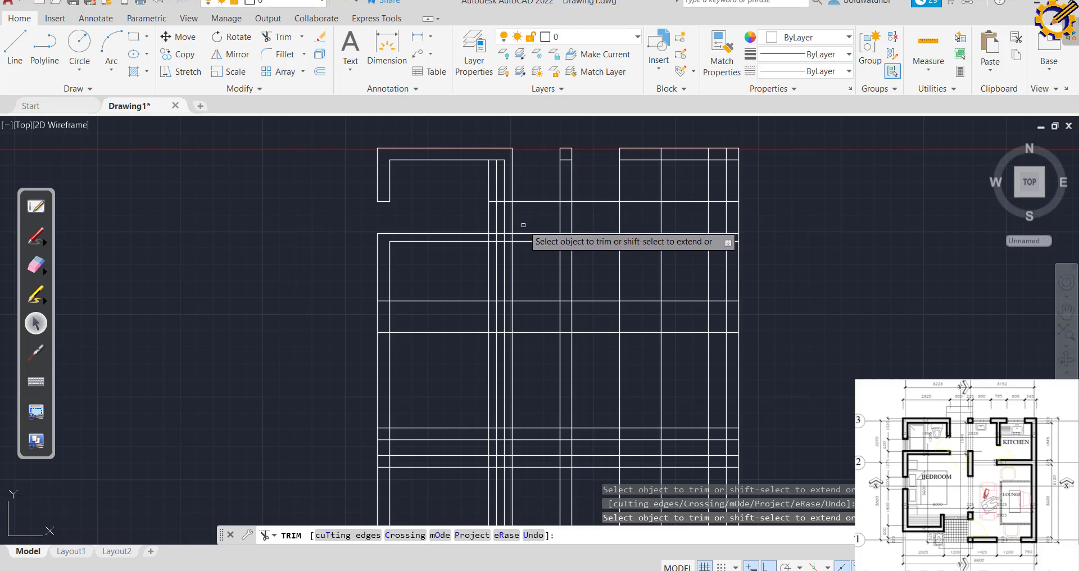
mouse_move(531, 218)
mouse_down()
mouse_move(532, 247)
mouse_move(532, 194)
mouse_up()
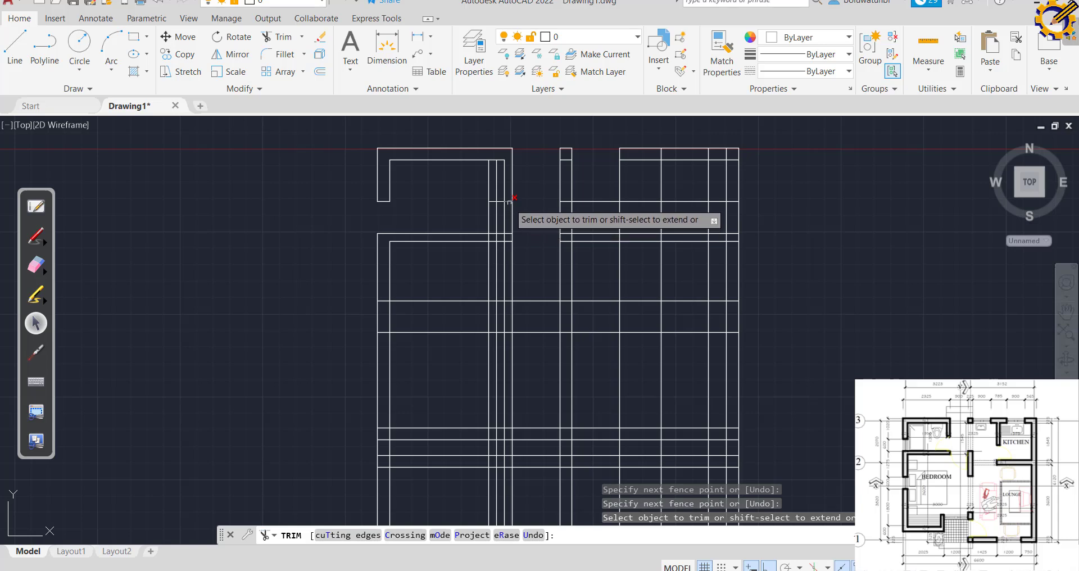
click(509, 201)
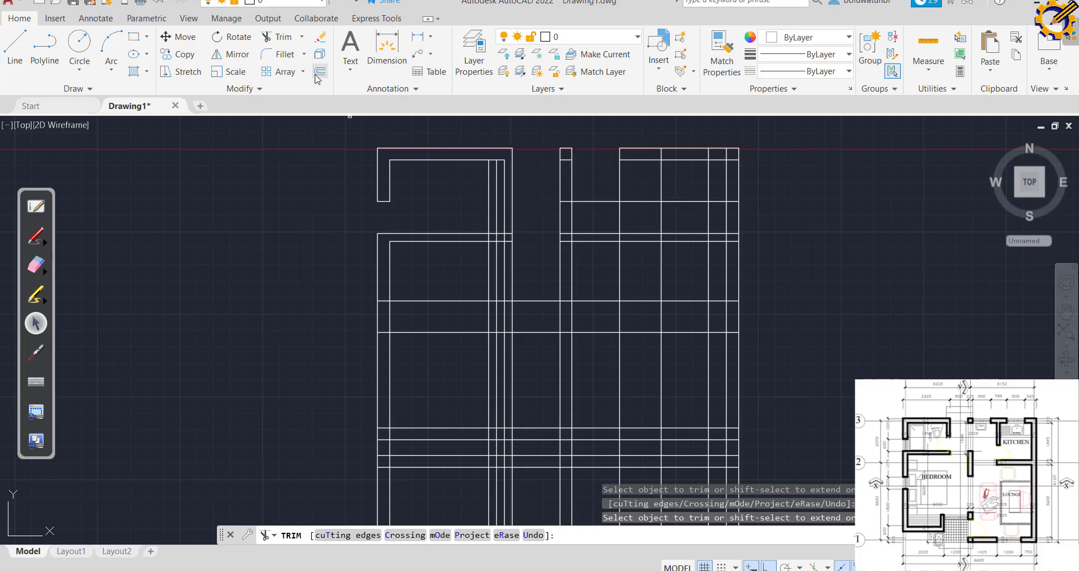
Offset the bathroom partition's upper line 900 mm upward and trim the bathroom's right wall to it for the door opening.
click(319, 73)
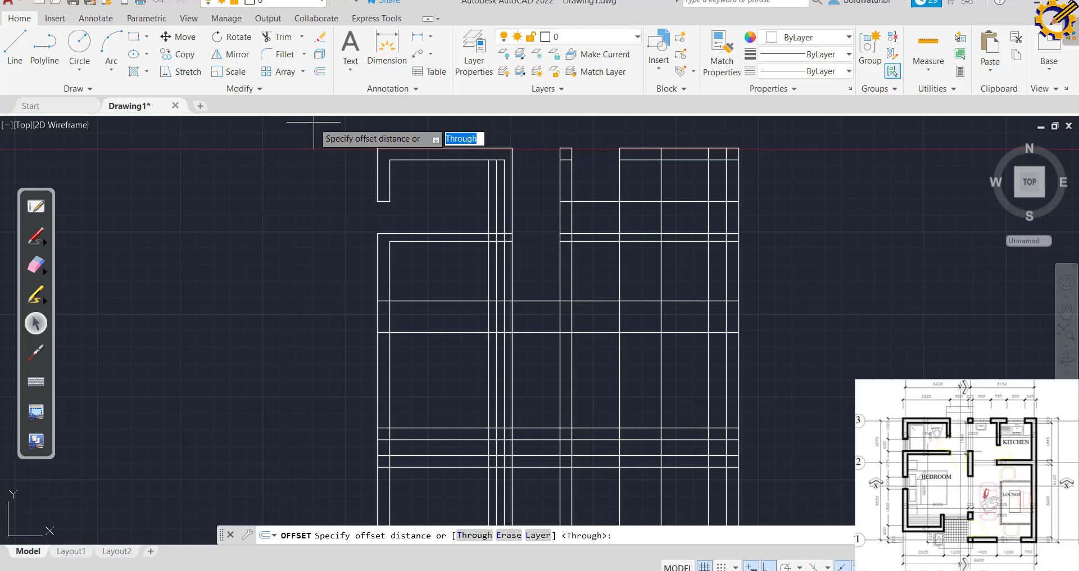
text(9)
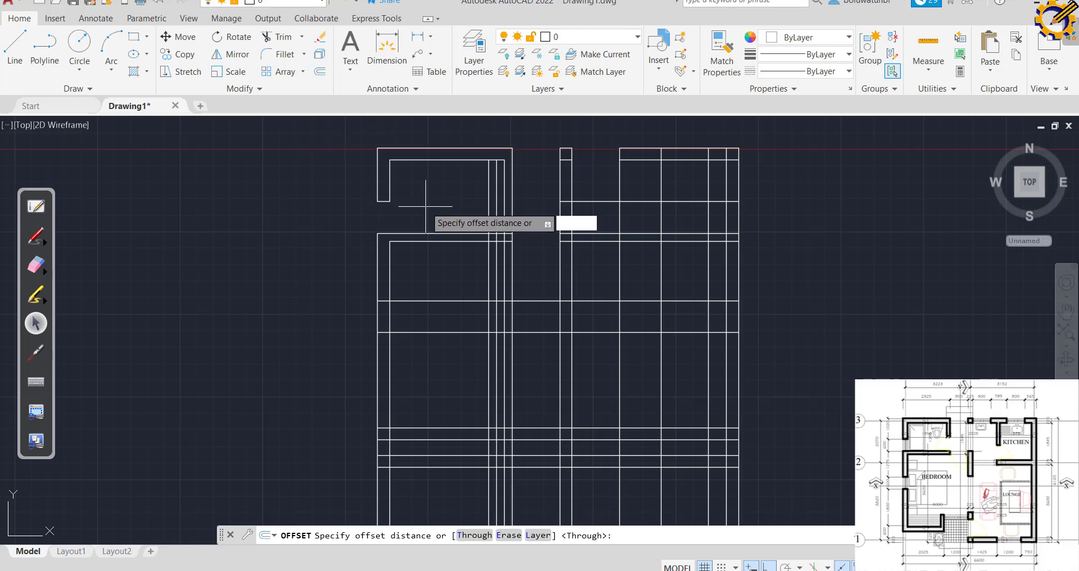
text(00)
key(Return)
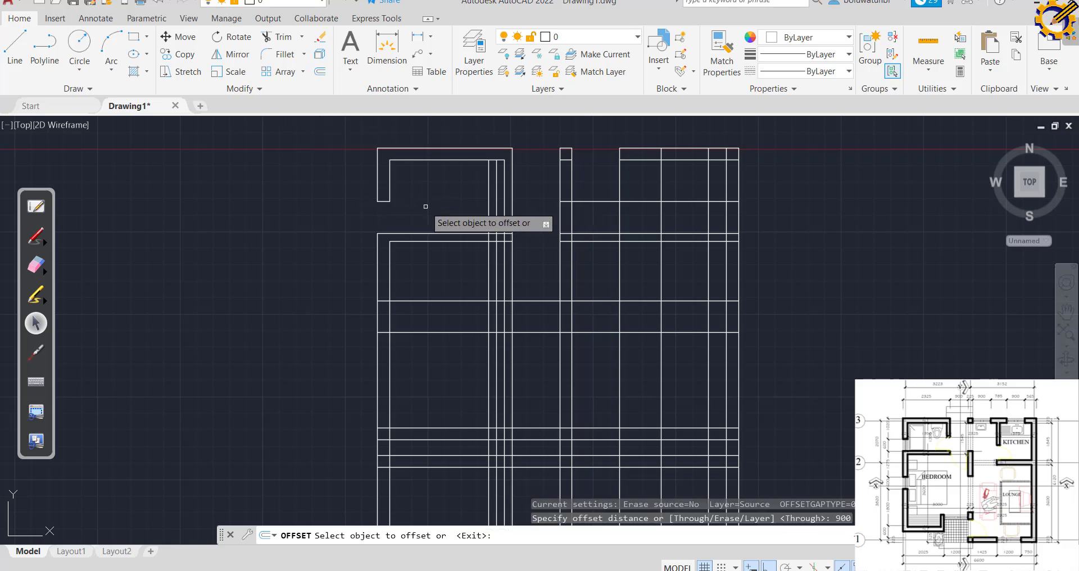
click(456, 232)
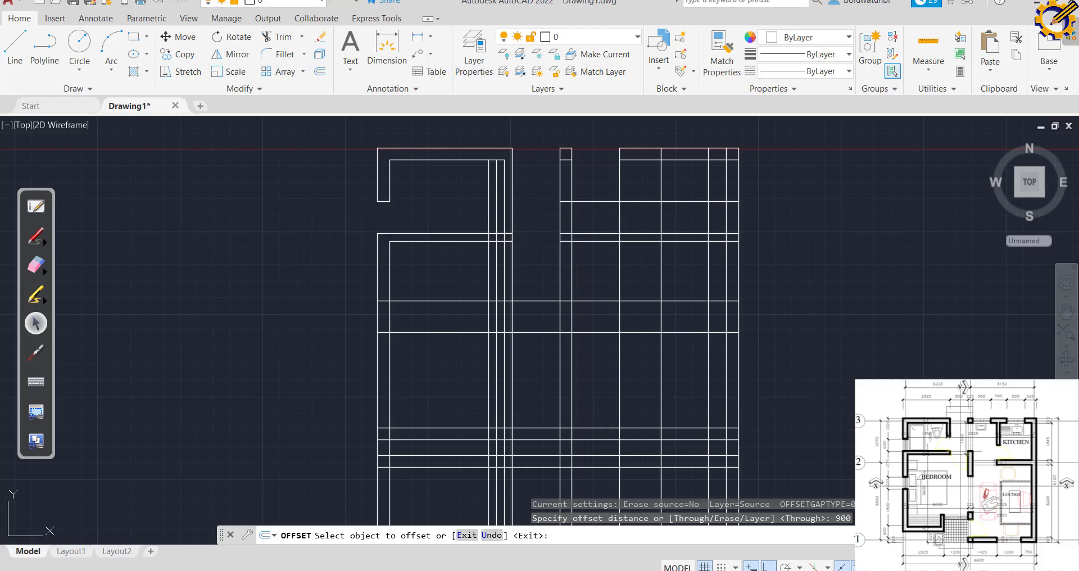
click(457, 185)
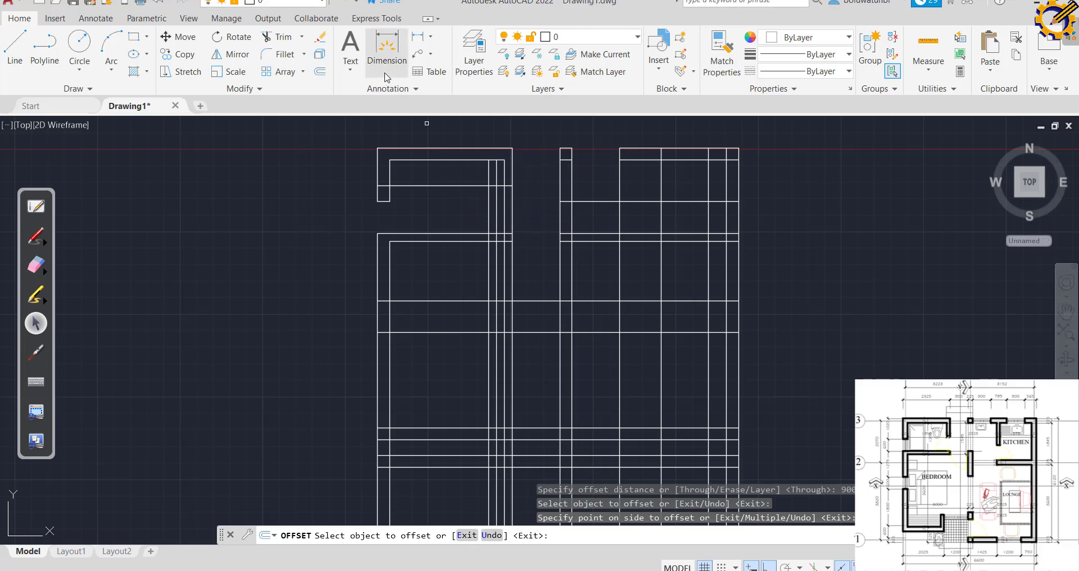
click(286, 38)
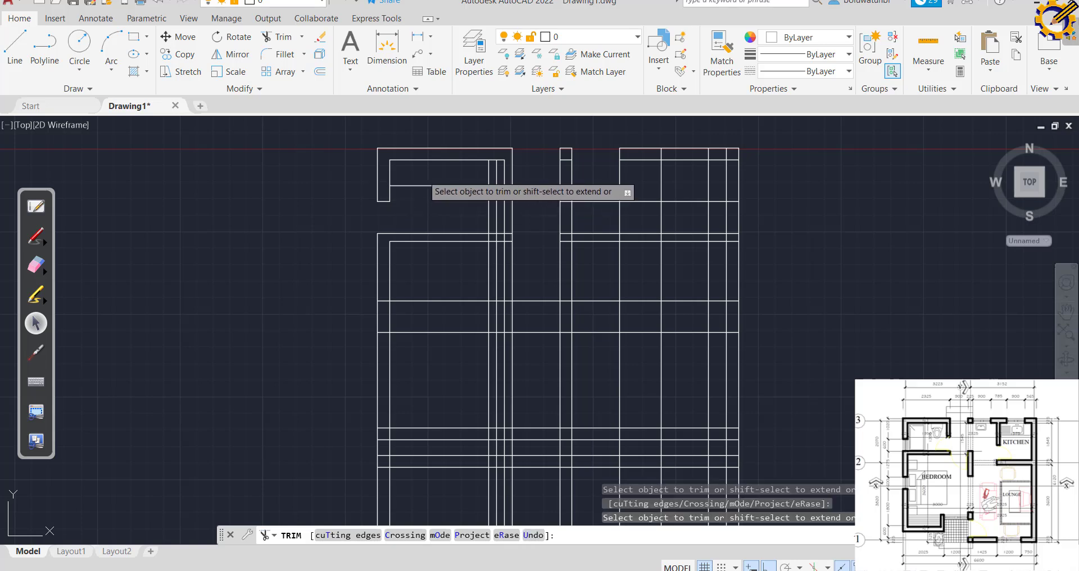
mouse_move(408, 178)
mouse_down()
mouse_move(458, 204)
mouse_move(511, 205)
mouse_move(492, 168)
mouse_move(501, 180)
mouse_up()
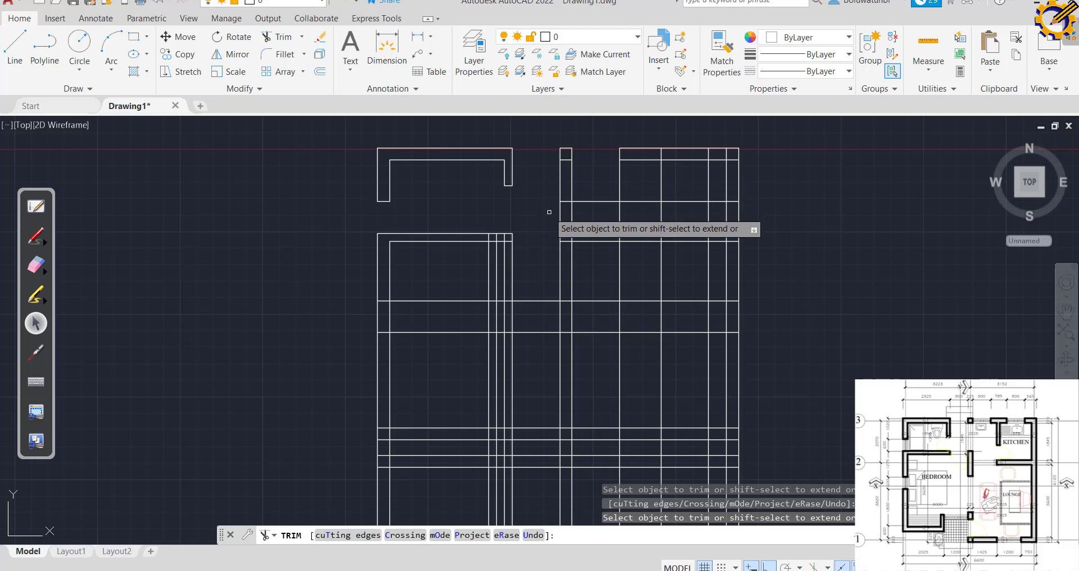
Trim the central wall's vertical lines and the horizontal lines crossing the passage below the short wall piece, leaving that piece as a closed square.
click(550, 220)
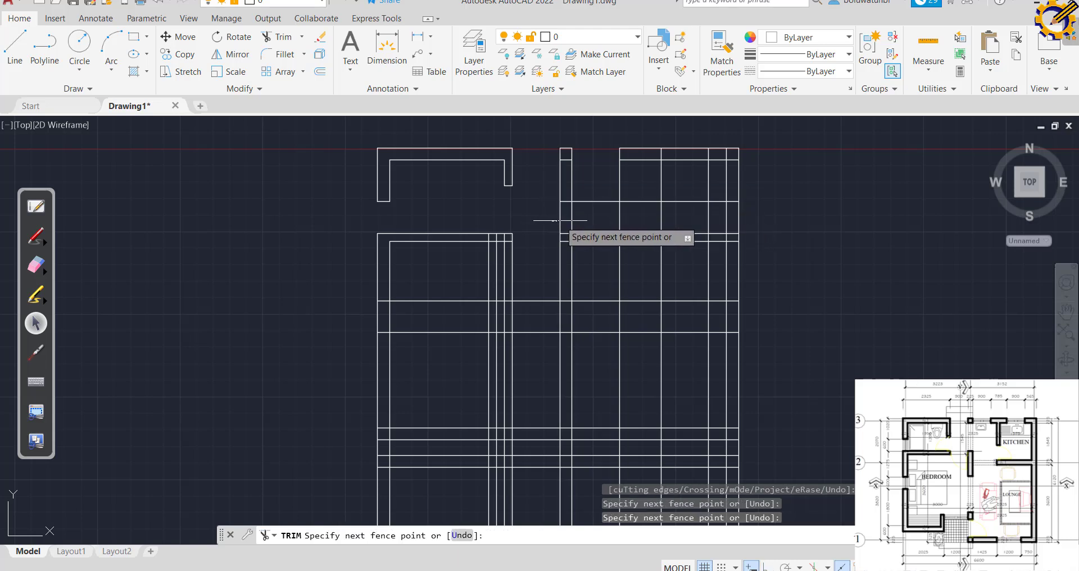
key(Return)
click(584, 187)
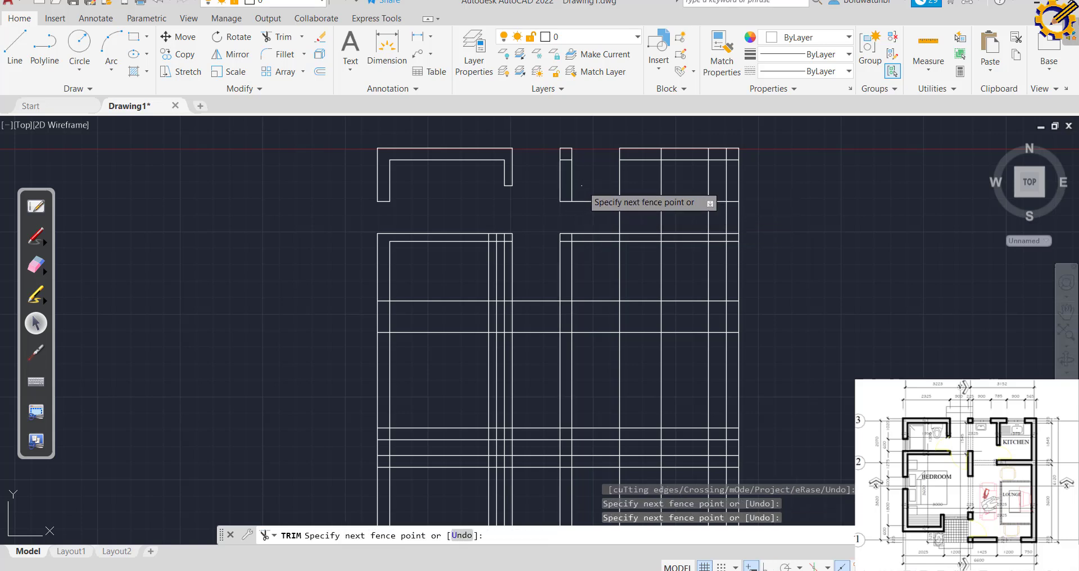
key(Return)
click(564, 179)
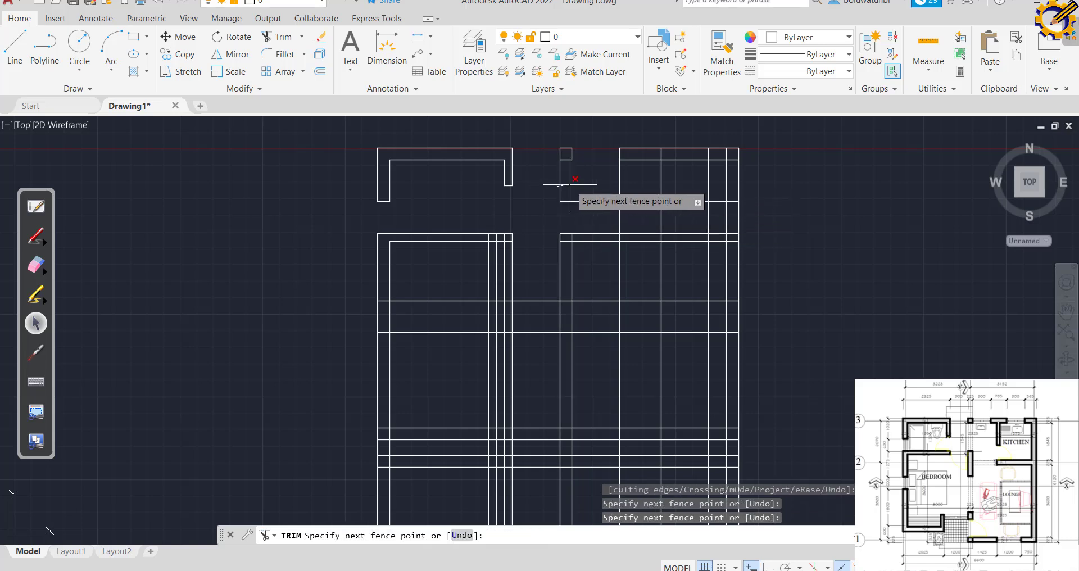
key(Return)
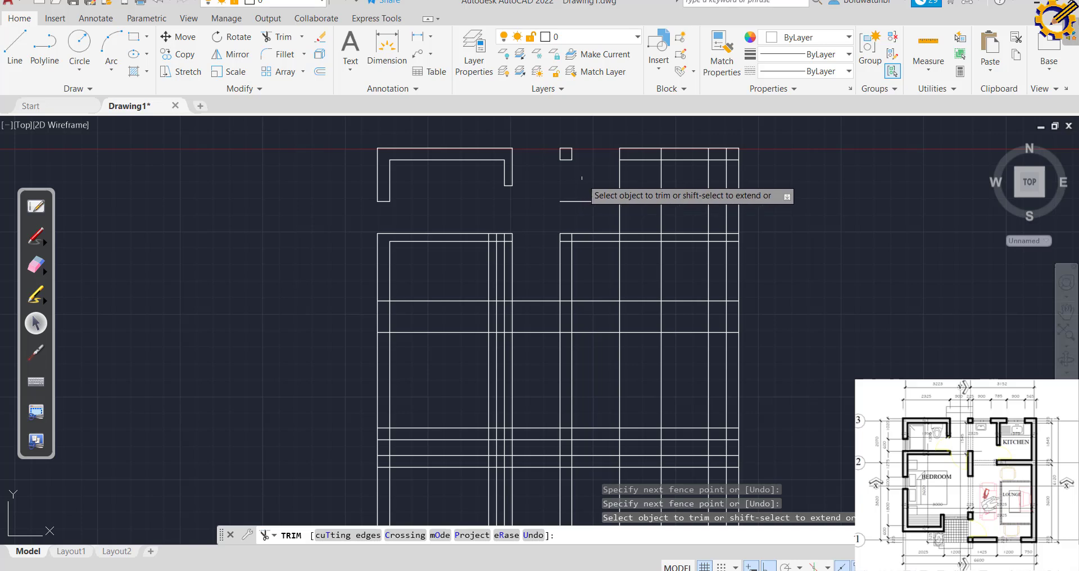
click(578, 182)
key(Return)
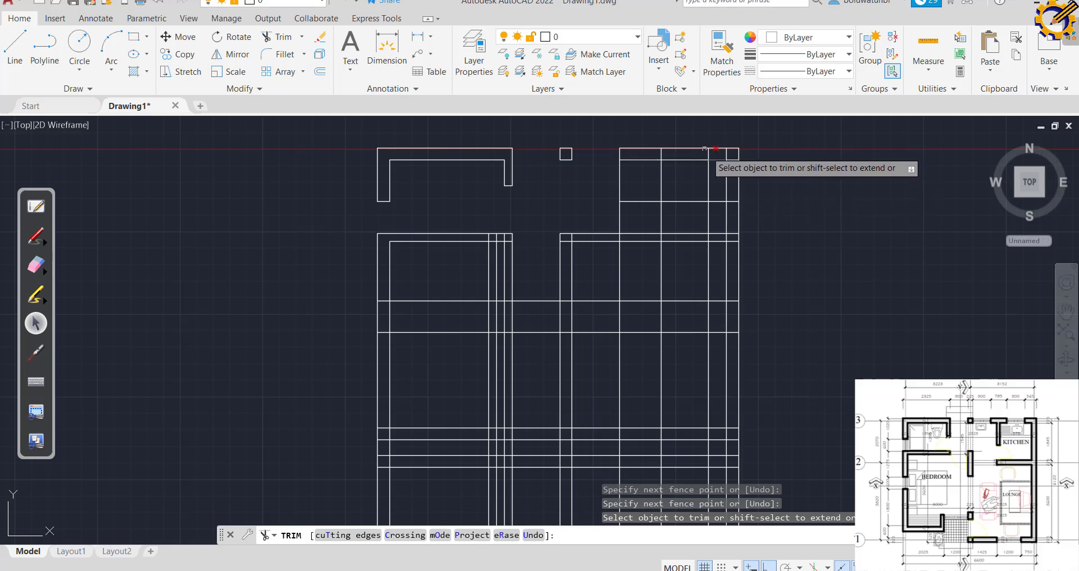
Trim the top wall's two lines across the kitchen window opening and the vertical line crossing the wall's thickness at the kitchen corner.
click(688, 155)
key(Return)
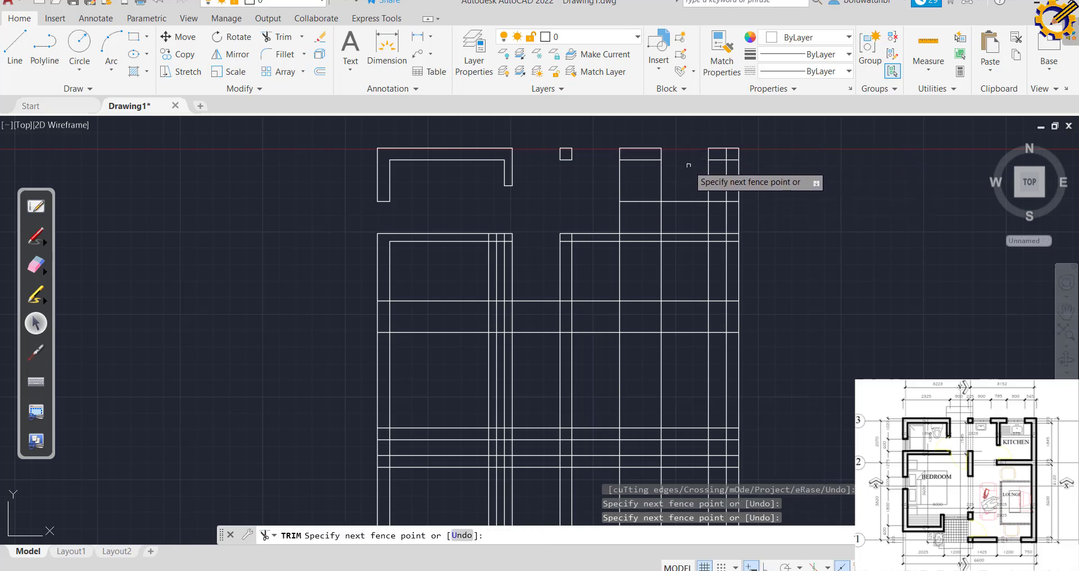
click(731, 155)
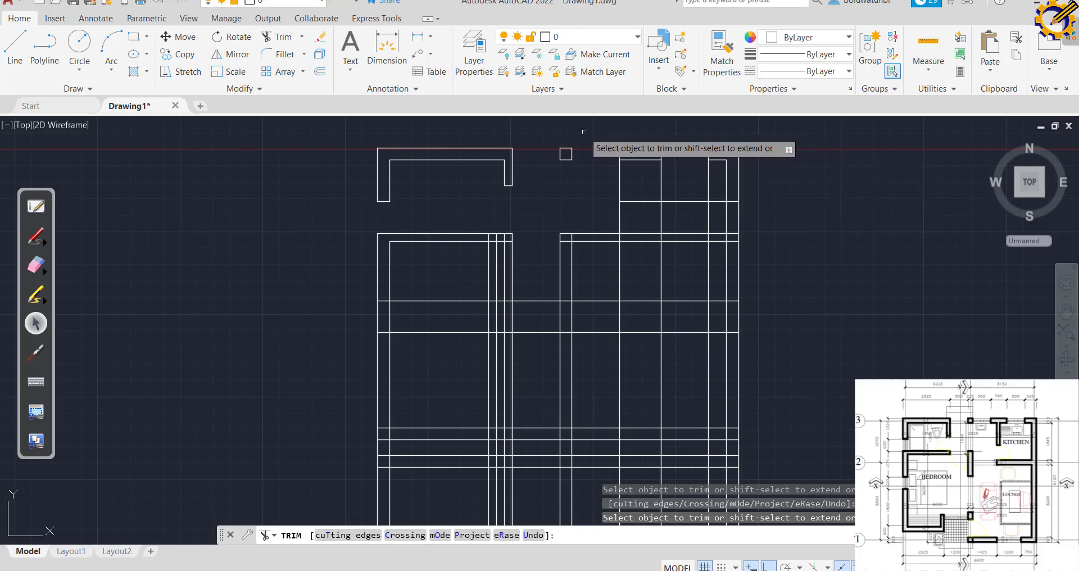
Draw a vertical line downward from the midpoint of the lower edge of the wall piece between the two kitchen-side openings.
click(16, 47)
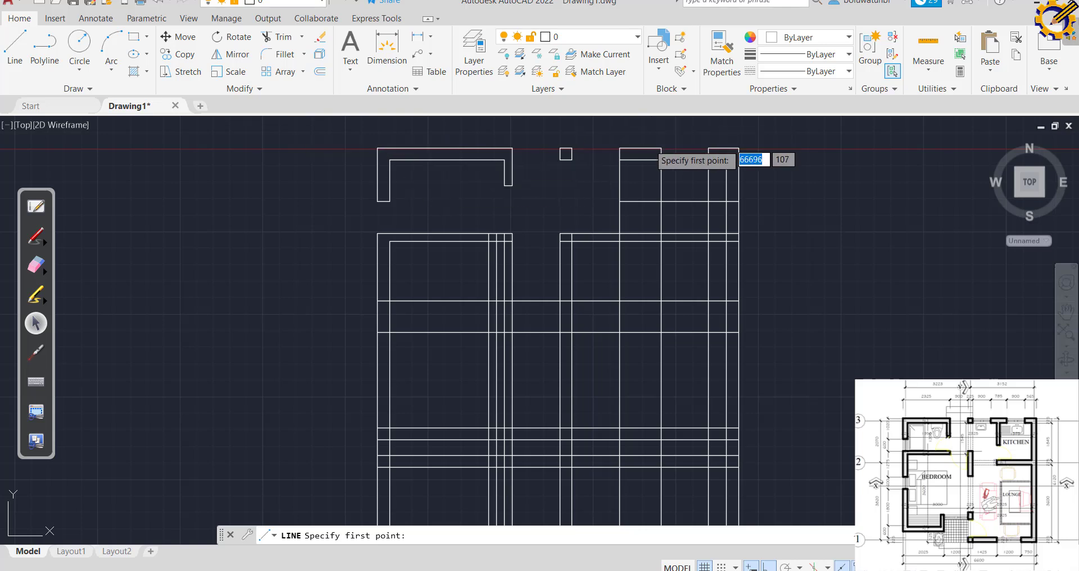
click(640, 159)
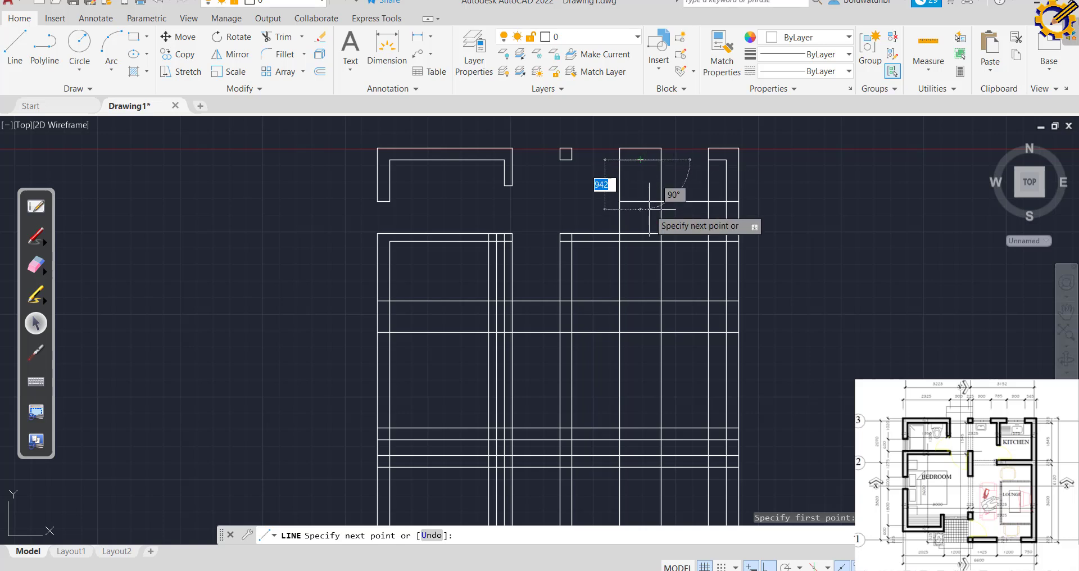
click(641, 282)
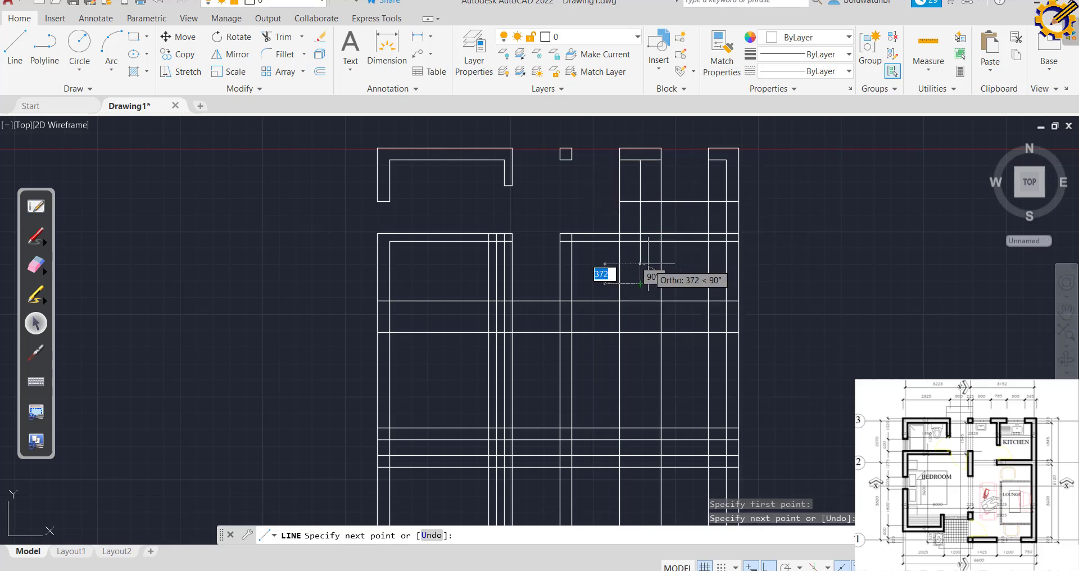
key(Escape)
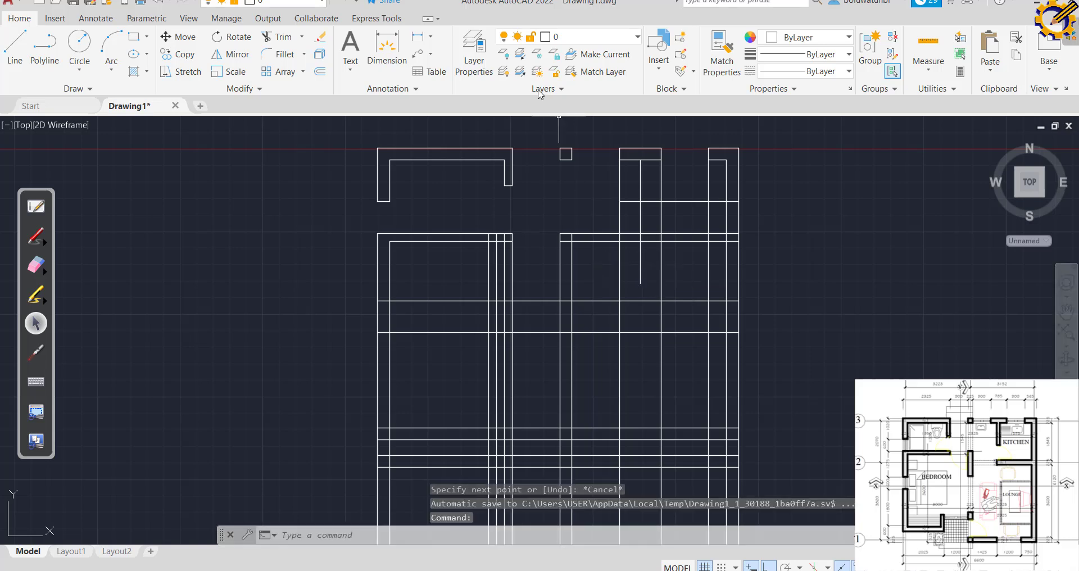
Offset the vertical centre line 75 mm to each side for the kitchen partition and delete the centre line.
click(320, 72)
text(75)
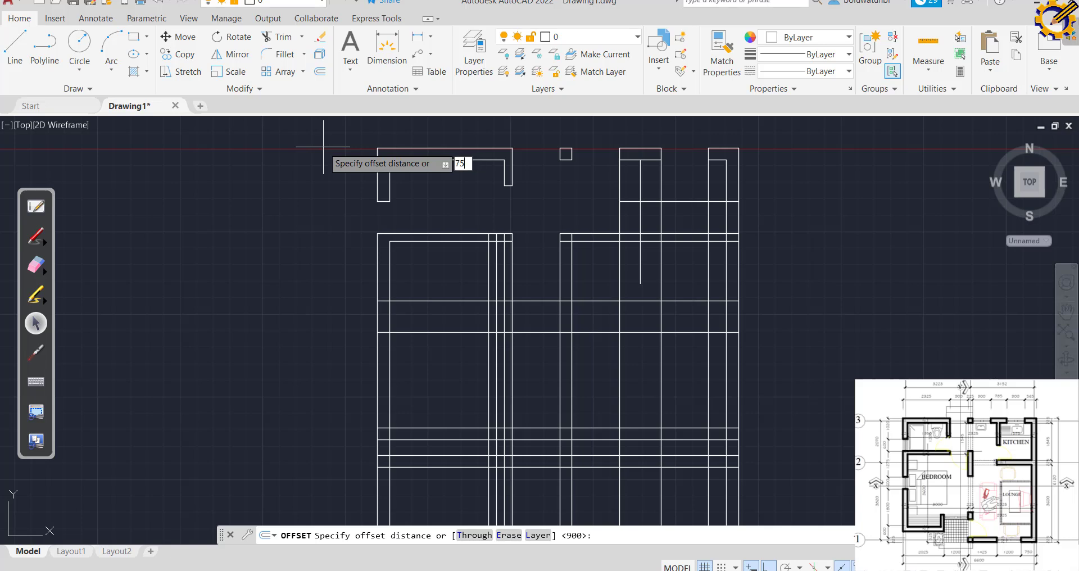
key(Return)
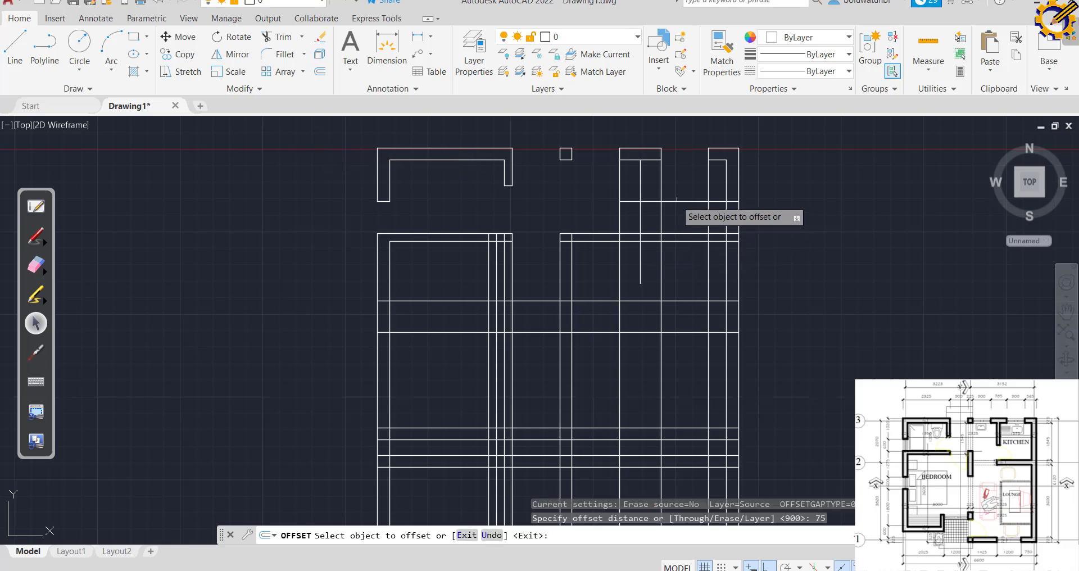
click(640, 179)
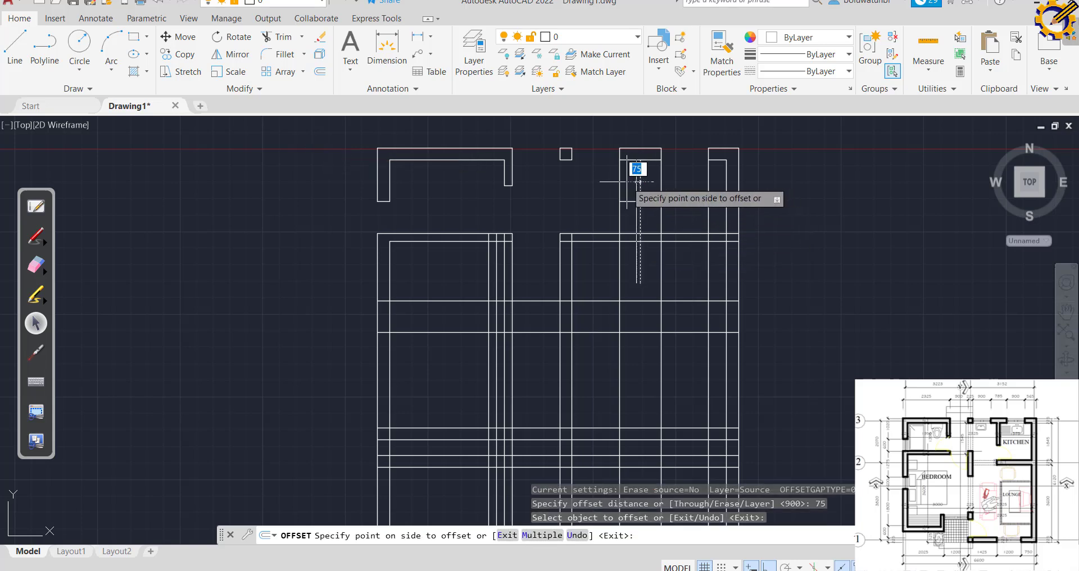
click(628, 176)
click(640, 174)
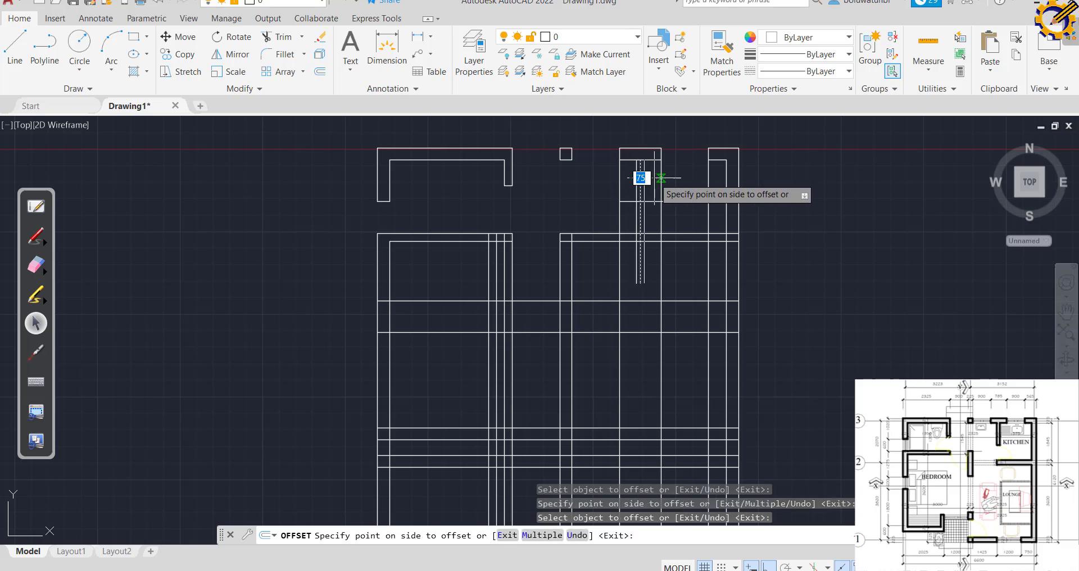
click(653, 176)
right_click(670, 185)
click(680, 187)
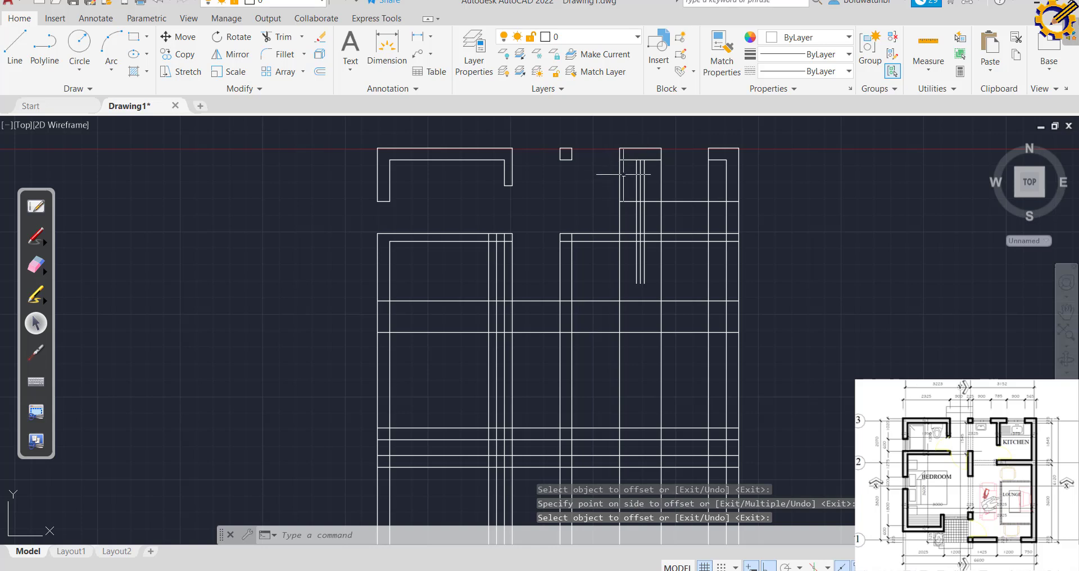
key(Return)
click(640, 169)
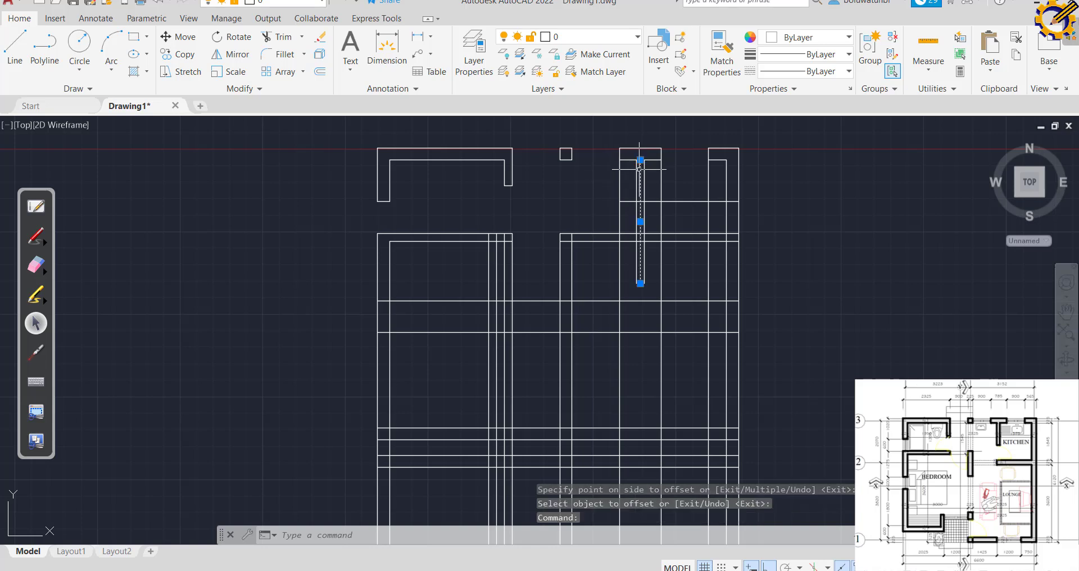
key(Delete)
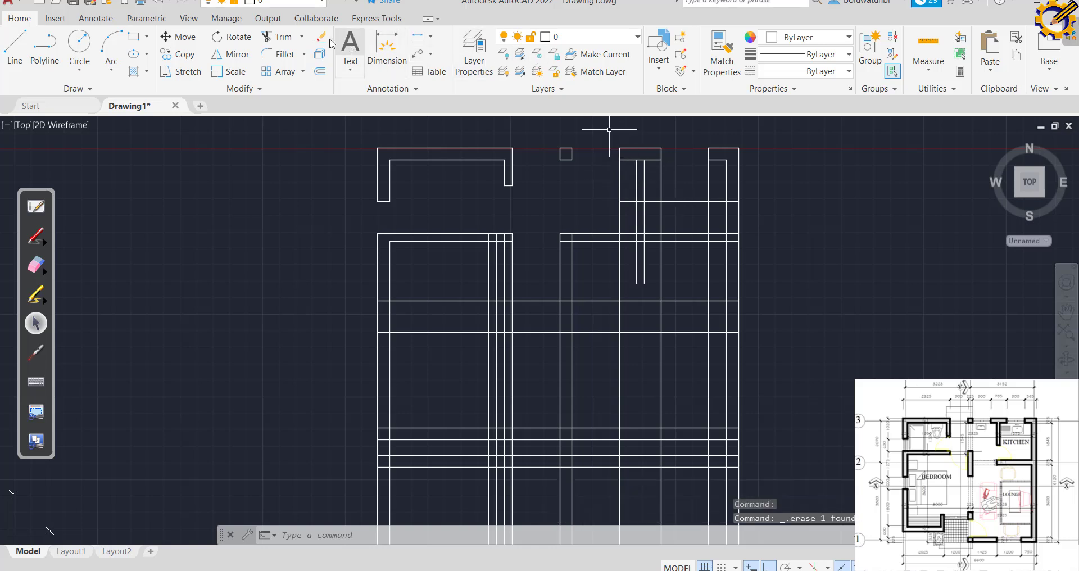
Trim the two opening lines directly below the wall piece beside the kitchen partition and the two horizontal lines crossing the kitchen.
click(291, 39)
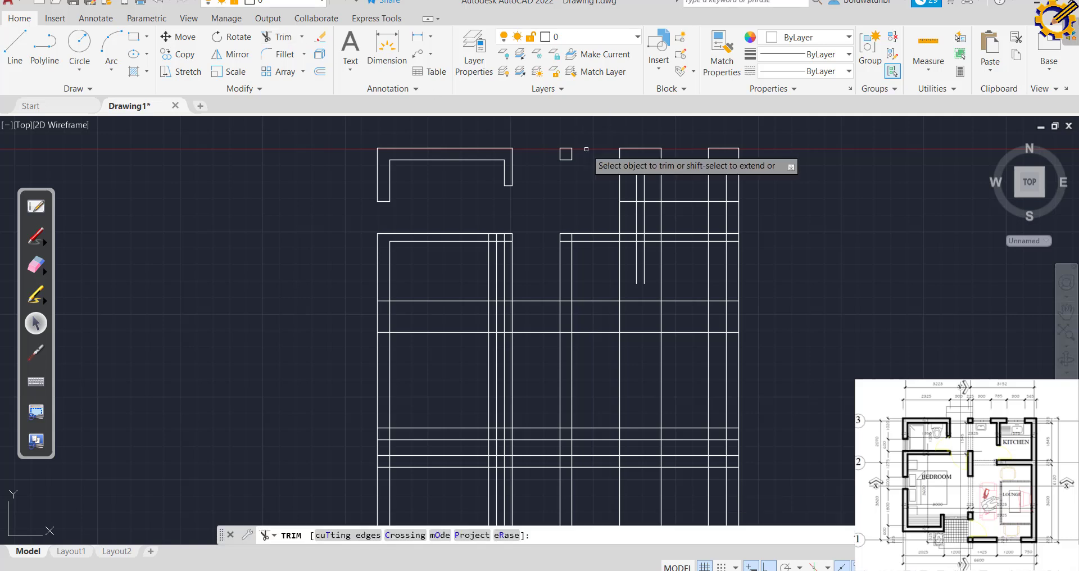
click(618, 175)
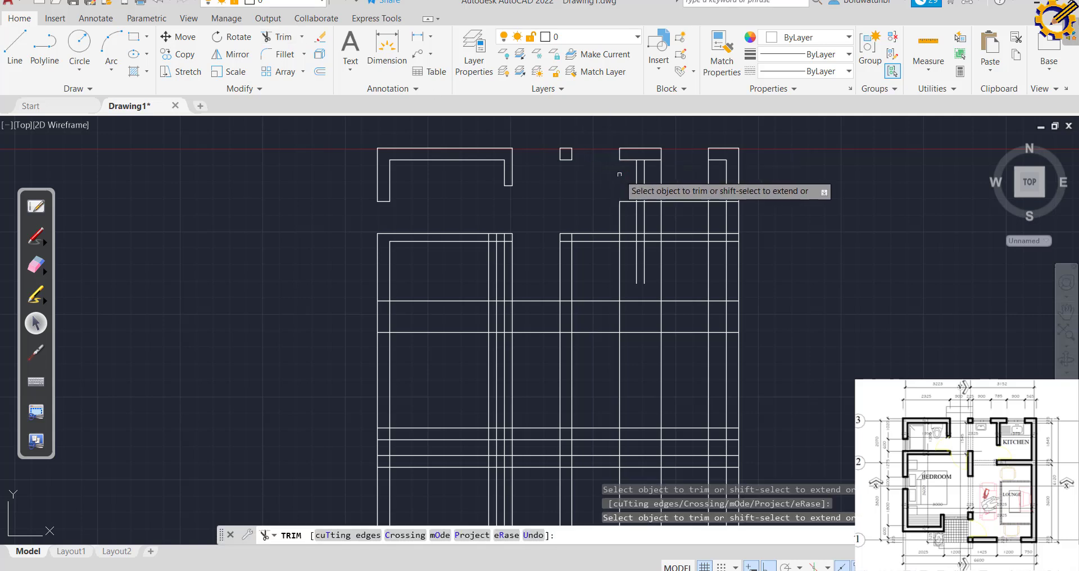
click(660, 180)
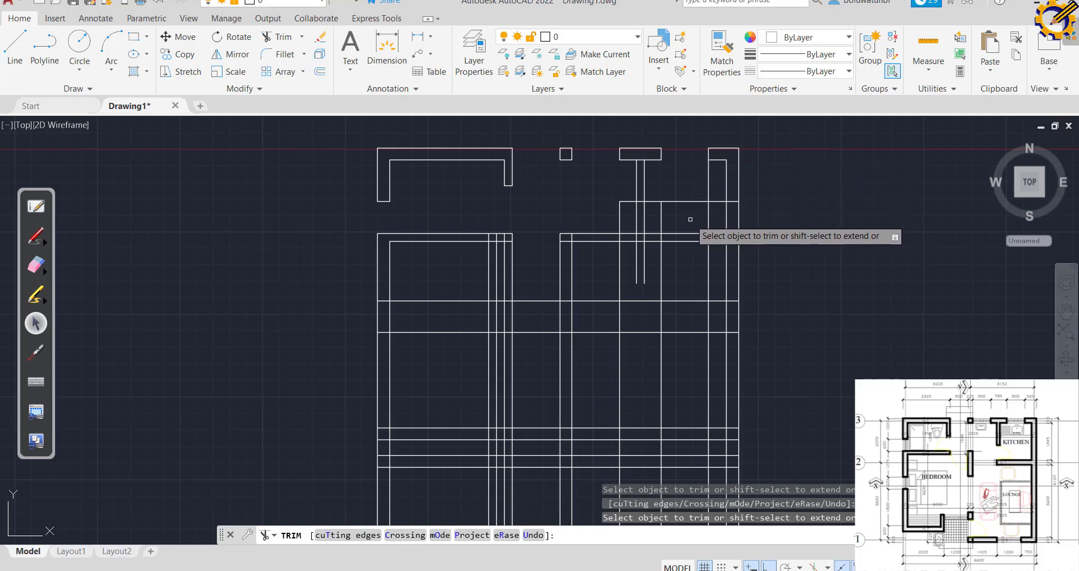
mouse_move(690, 221)
mouse_down()
mouse_move(683, 250)
mouse_move(728, 232)
mouse_move(725, 247)
mouse_move(732, 226)
mouse_up()
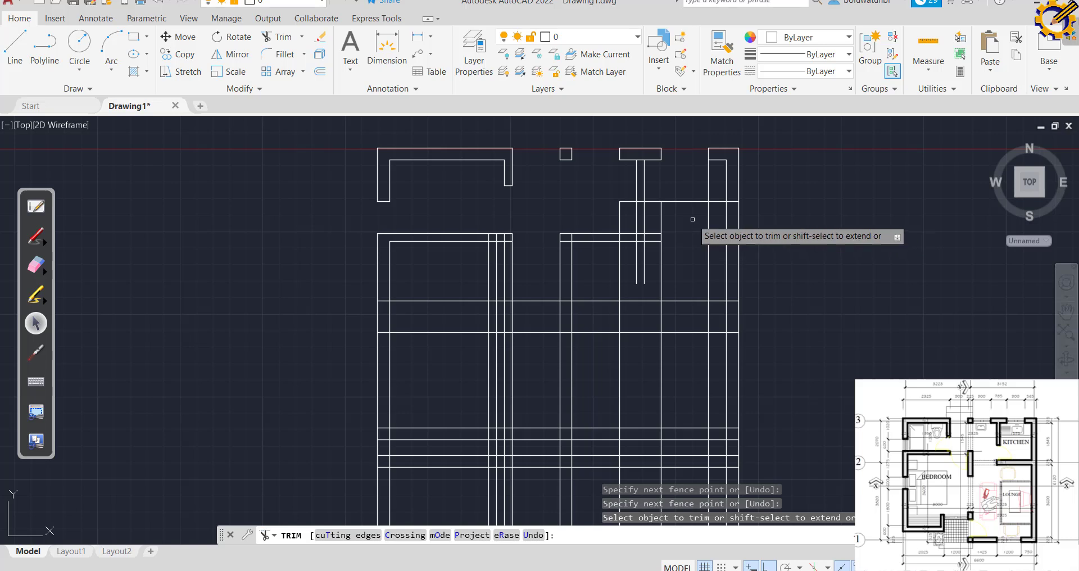
key(Escape)
key(Escape)
key(Escape)
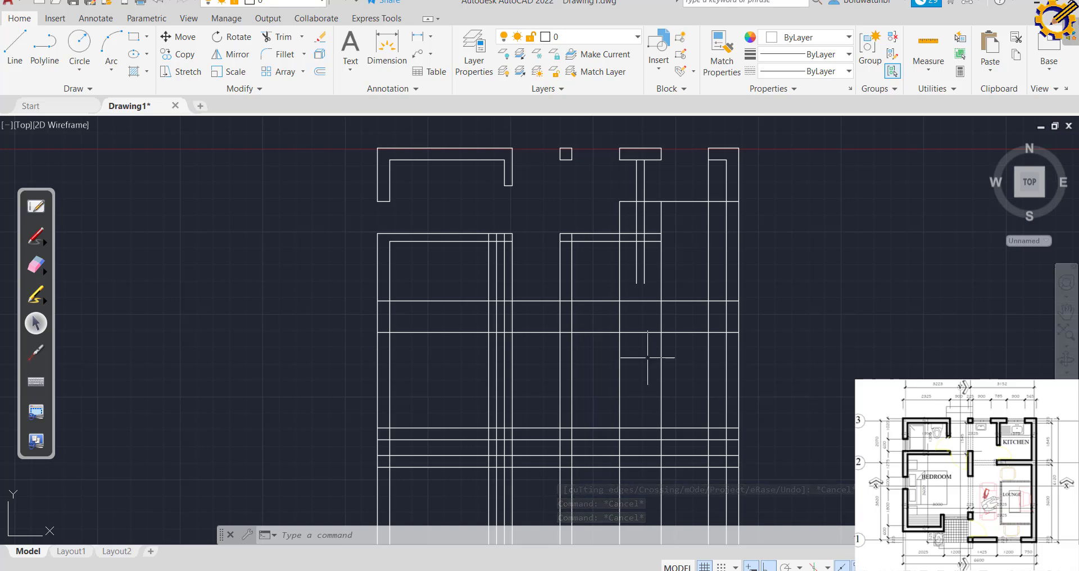
Check the kitchen depth in arc319-2021.pdf and offset the inner top-wall line at the kitchen corner 1845 mm downward.
key(alt+Tab)
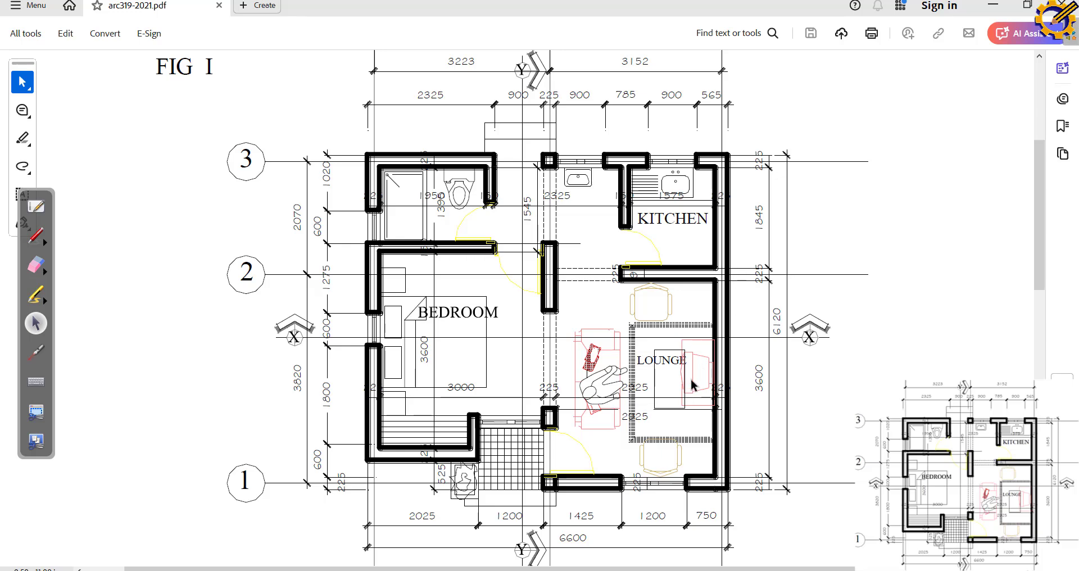
mouse_move(617, 529)
key(alt+Tab)
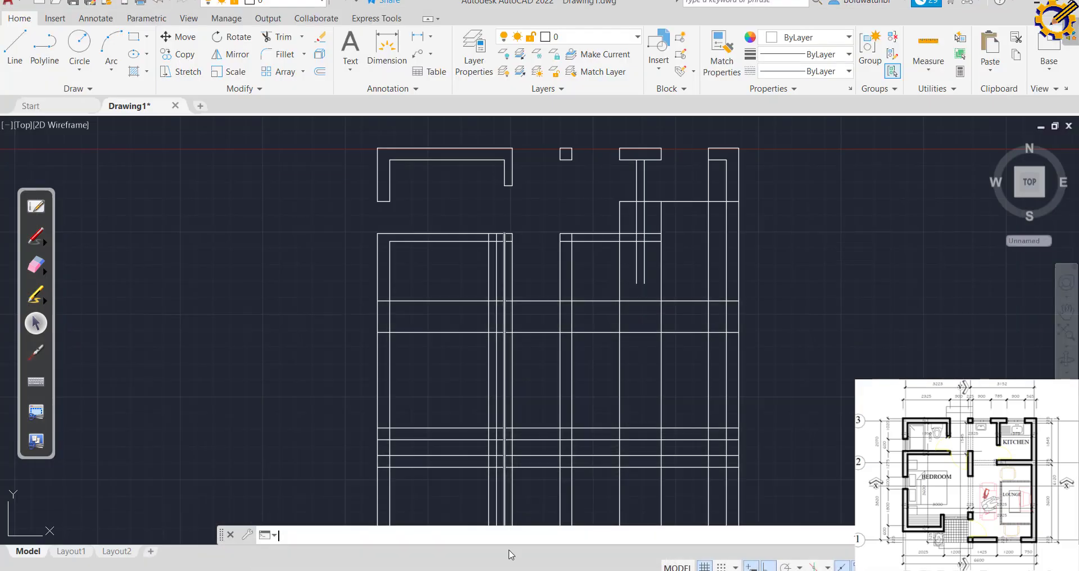
click(319, 71)
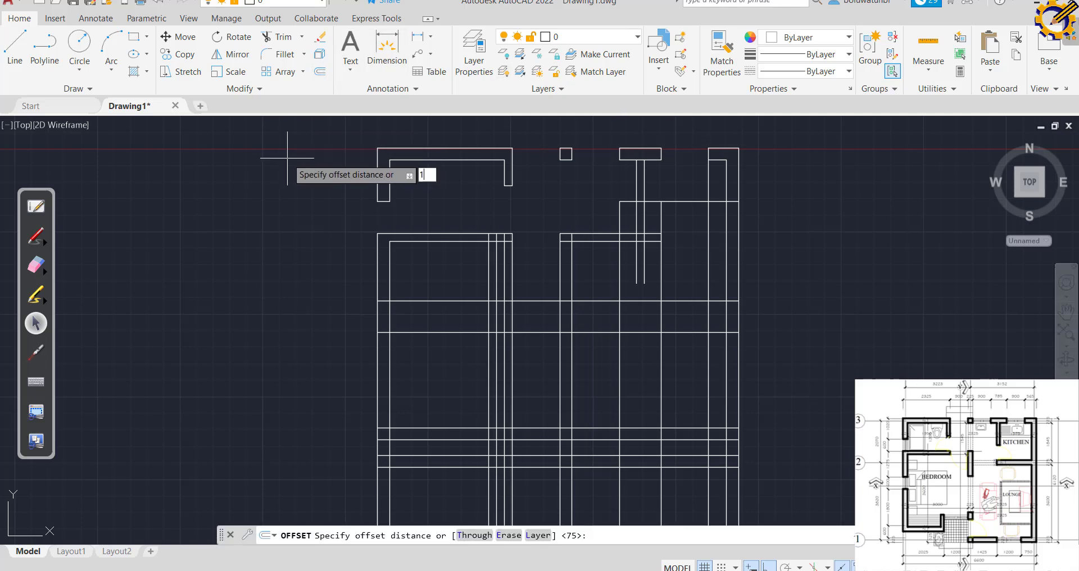
key(Return)
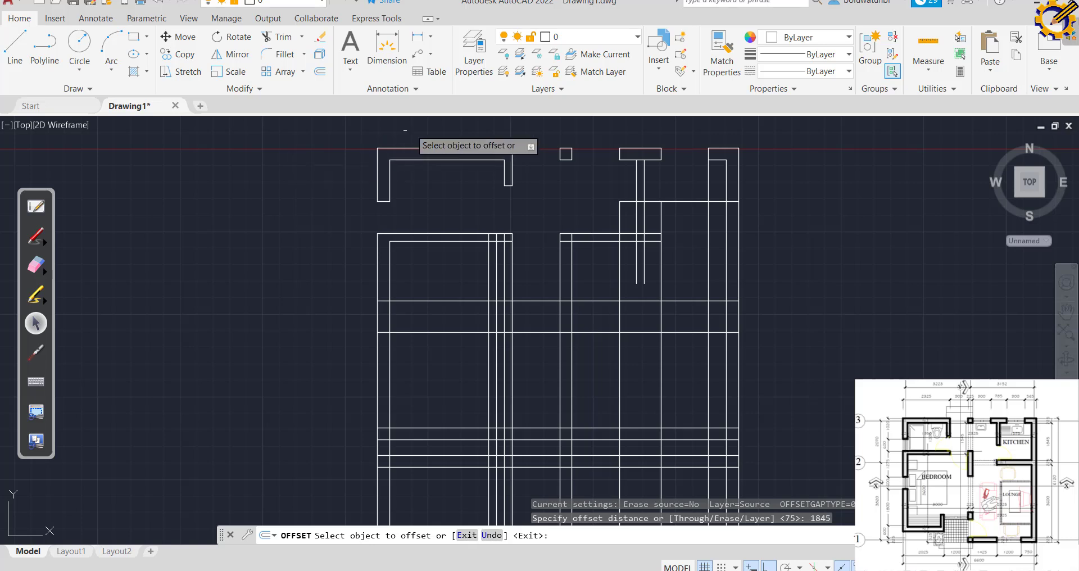
click(709, 155)
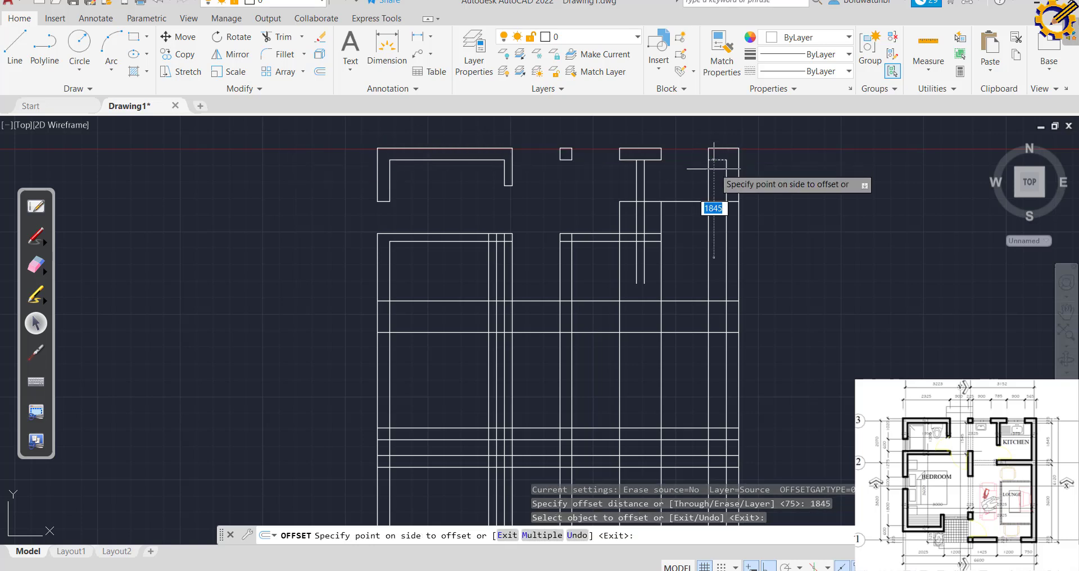
click(705, 250)
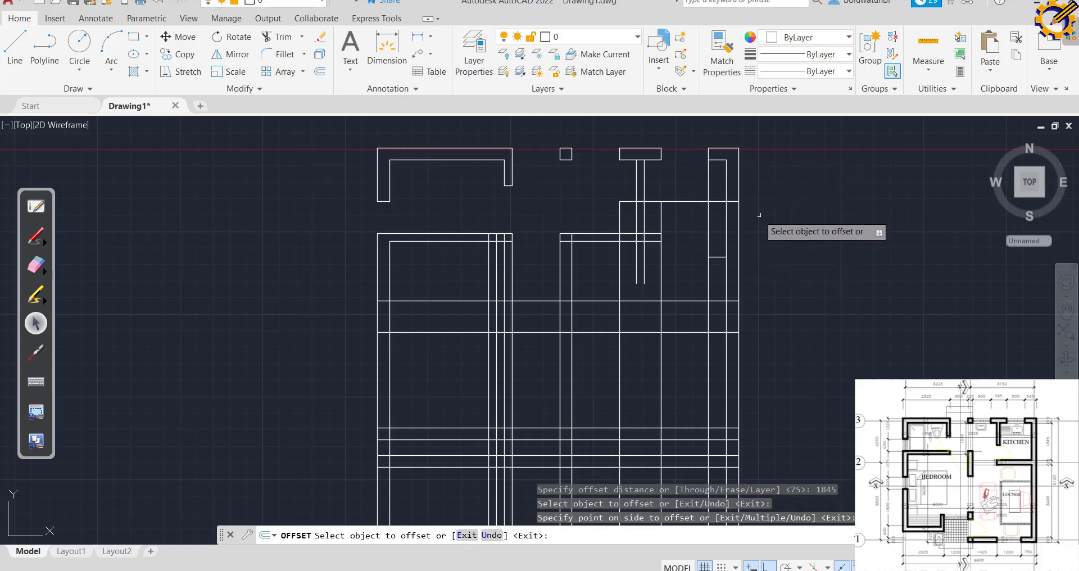
right_click(759, 215)
click(782, 223)
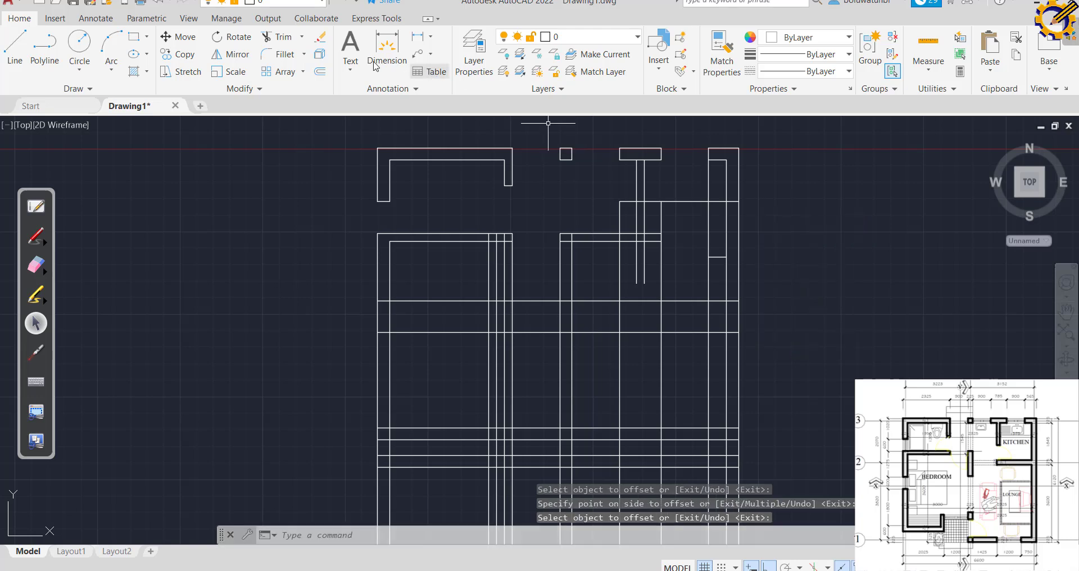
Extend the short offset line across the kitchen to the right wall's outer line and the vertical line beyond the kitchen partition.
click(303, 39)
click(281, 82)
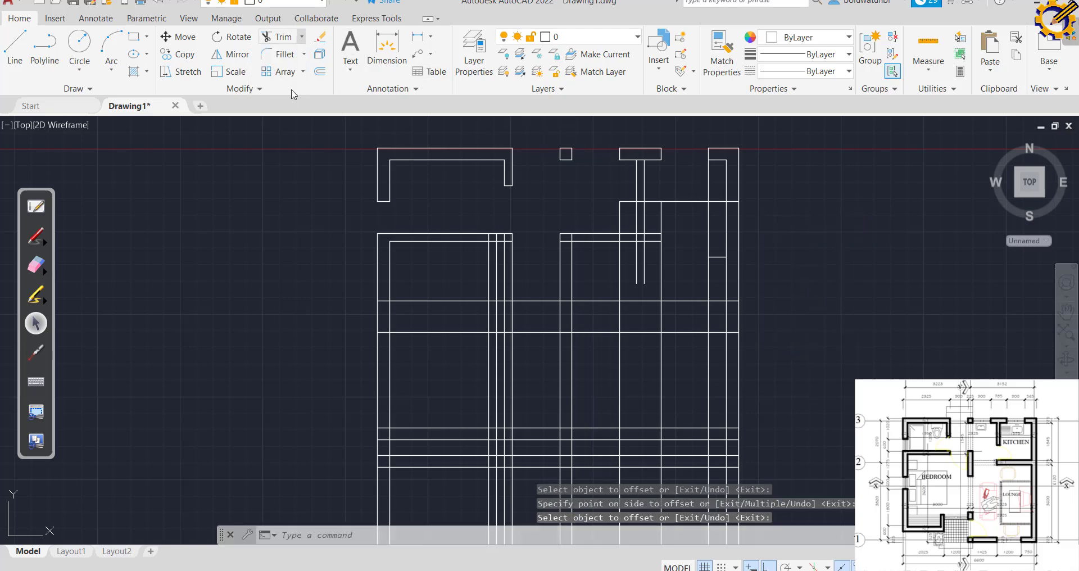
click(718, 257)
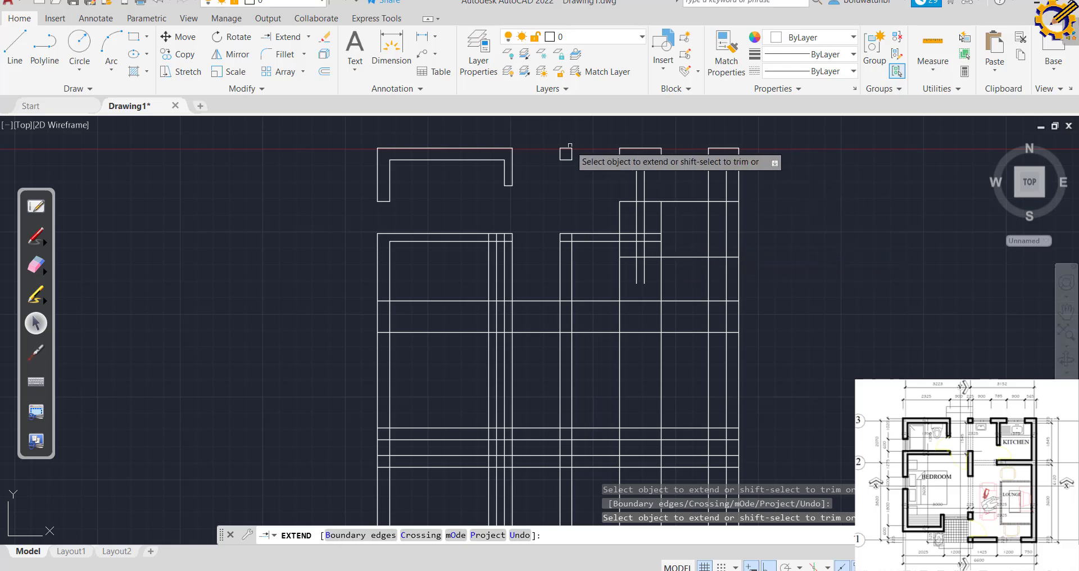
Offset the extended line 150 mm downward to form the wall between kitchen and lounge.
click(325, 71)
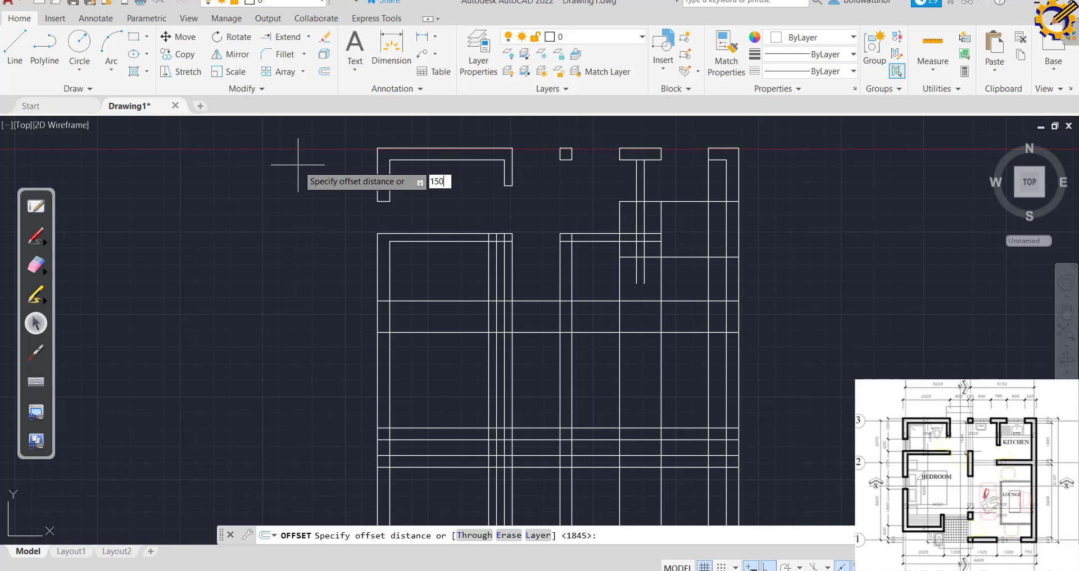
key(Return)
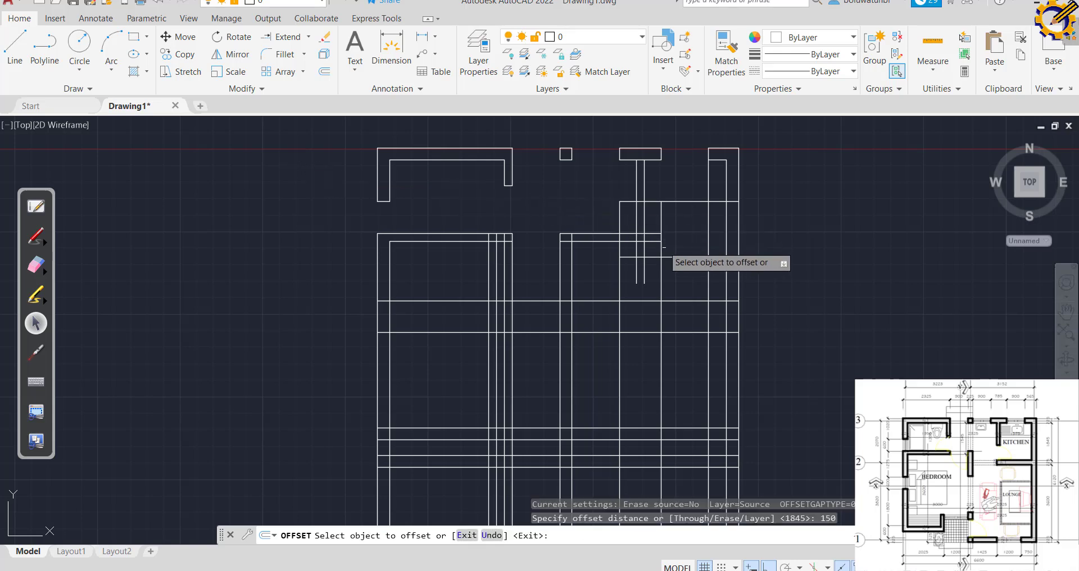
click(668, 256)
click(670, 268)
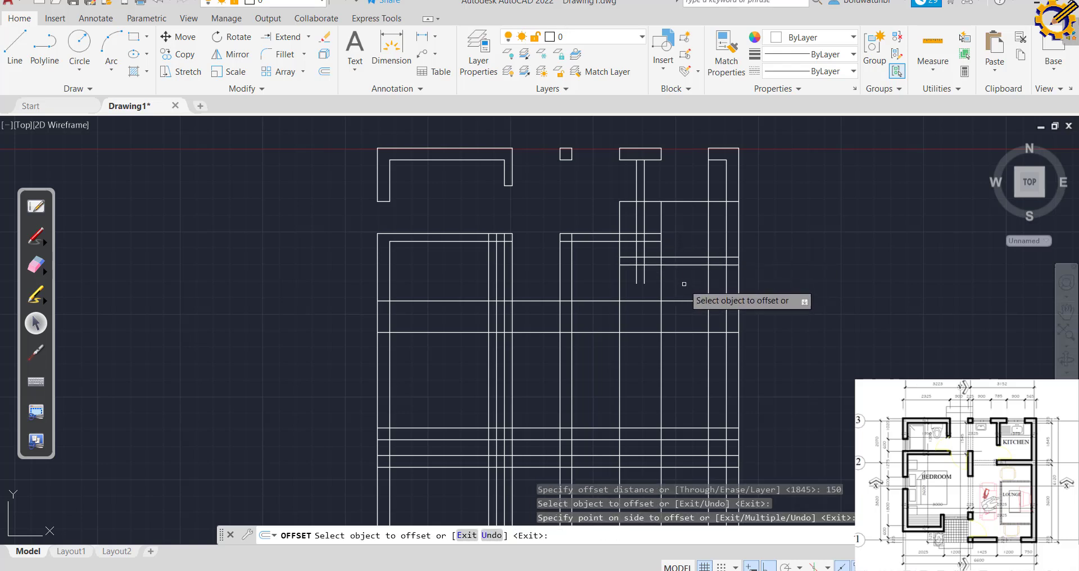
Offset the upper line of the wall between kitchen and lounge 900 mm upward.
click(698, 256)
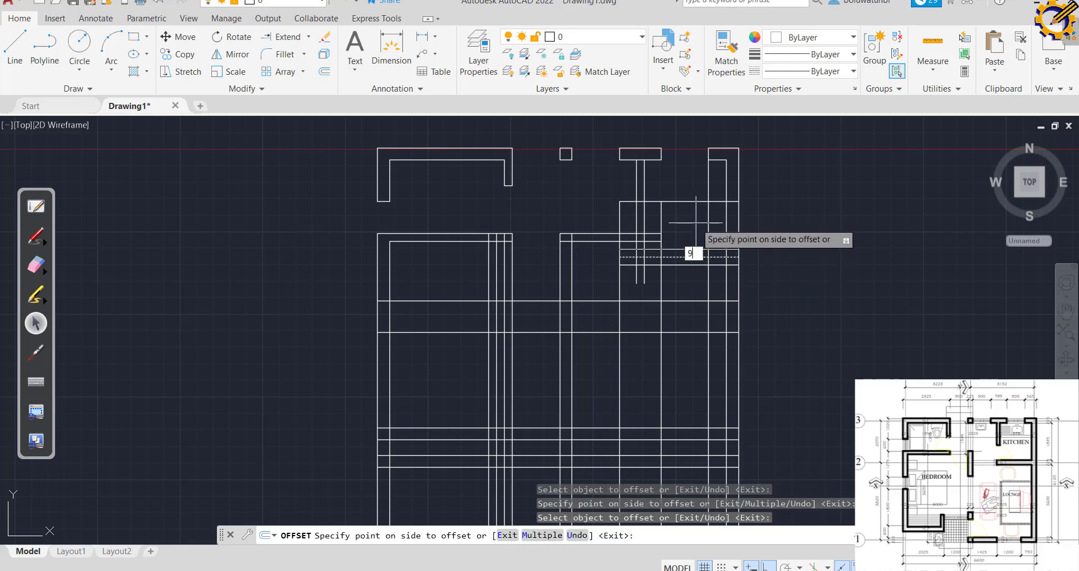
text(900)
key(Return)
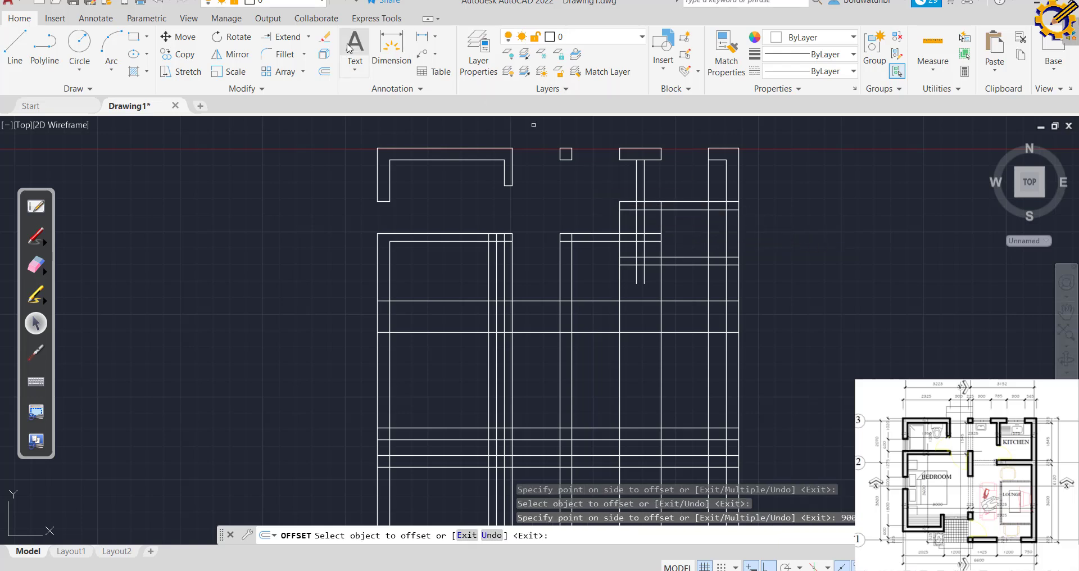
Trim the vertical lines crossing the openings directly above and below the horizontal wall beside the kitchen, down to the kitchen-lounge wall.
click(308, 37)
click(274, 62)
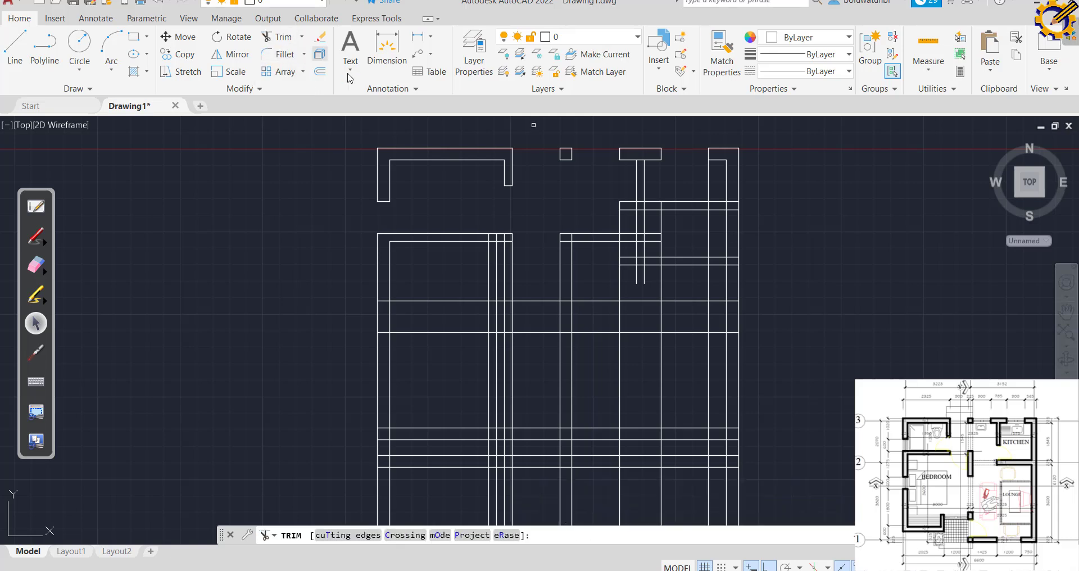
drag(611, 222, 670, 221)
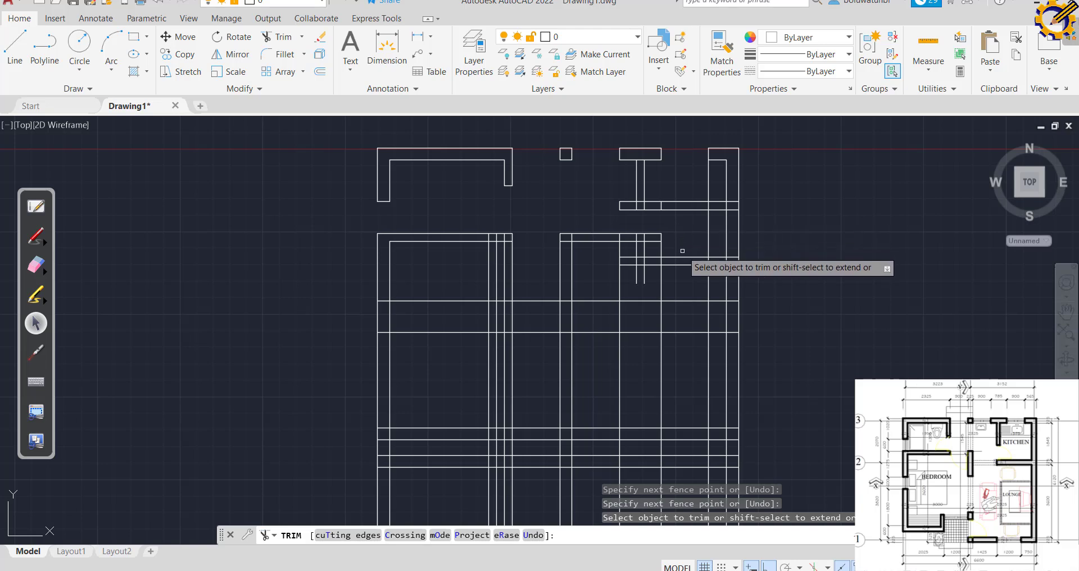
drag(681, 251, 618, 252)
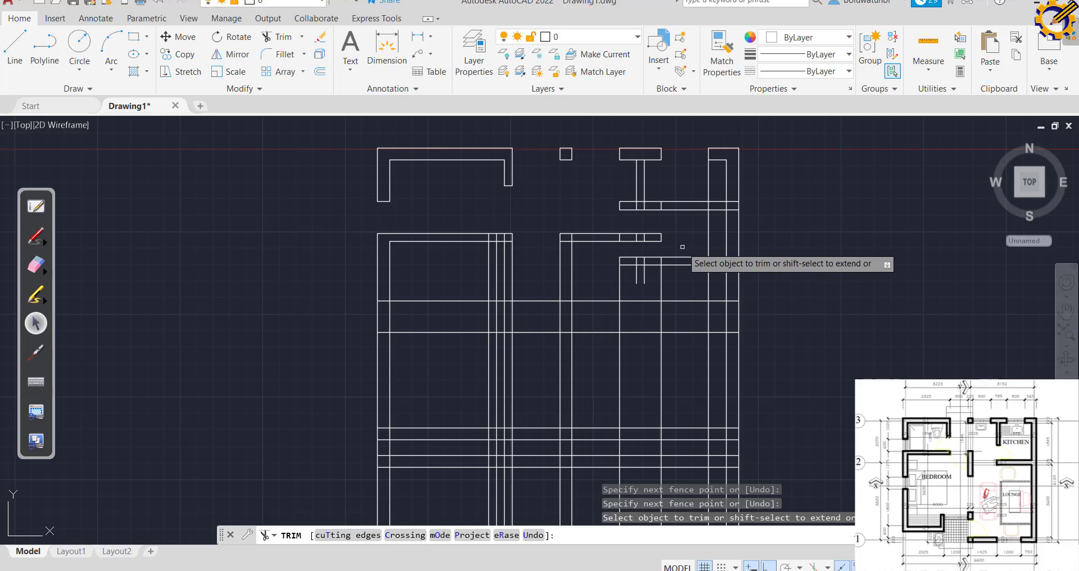
Trim the horizontal lines projecting on both sides of the kitchen partition's lower end and beyond the left end of the kitchen-lounge wall.
drag(637, 258, 623, 265)
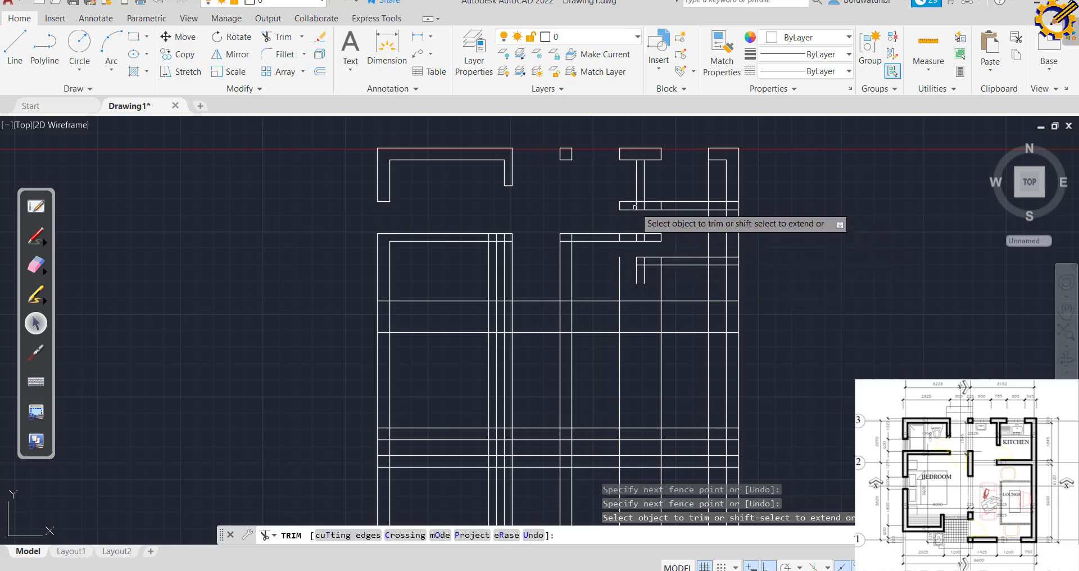
drag(623, 197, 622, 211)
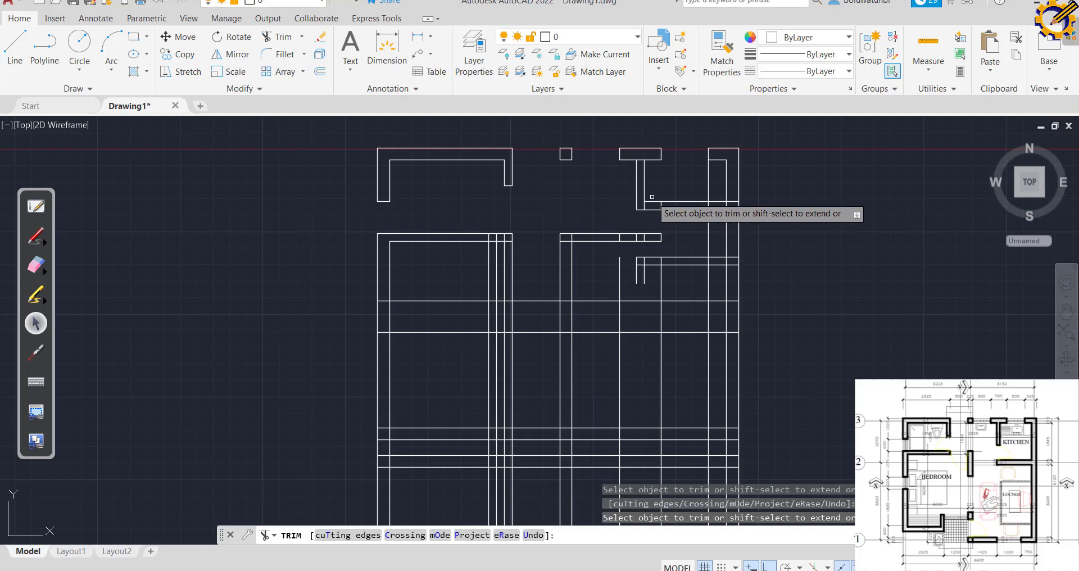
click(652, 201)
click(652, 210)
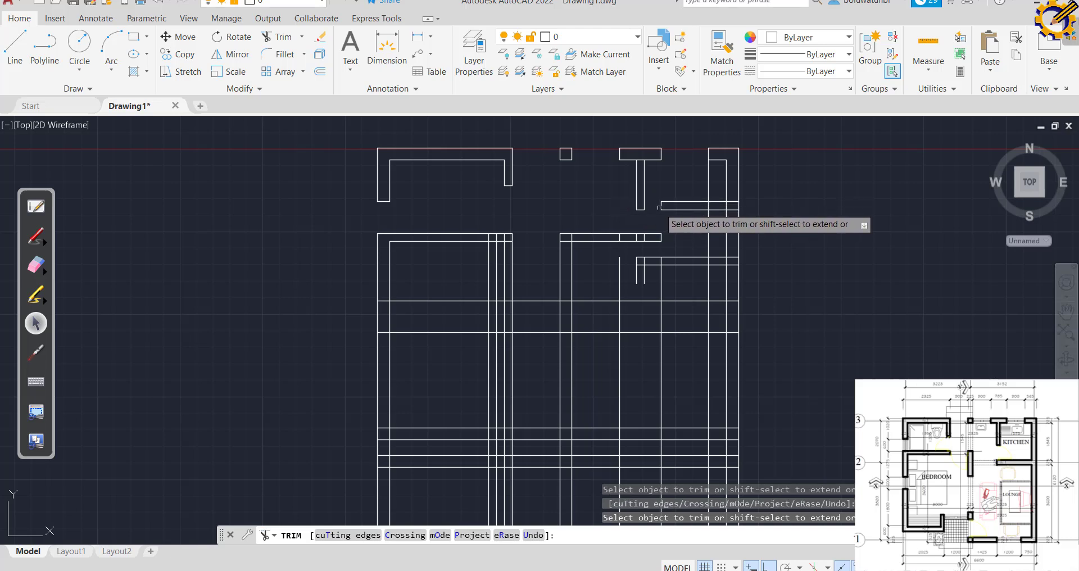
Trim the leftover horizontal and vertical lines inside the kitchen and across the thickness of its right wall.
click(661, 205)
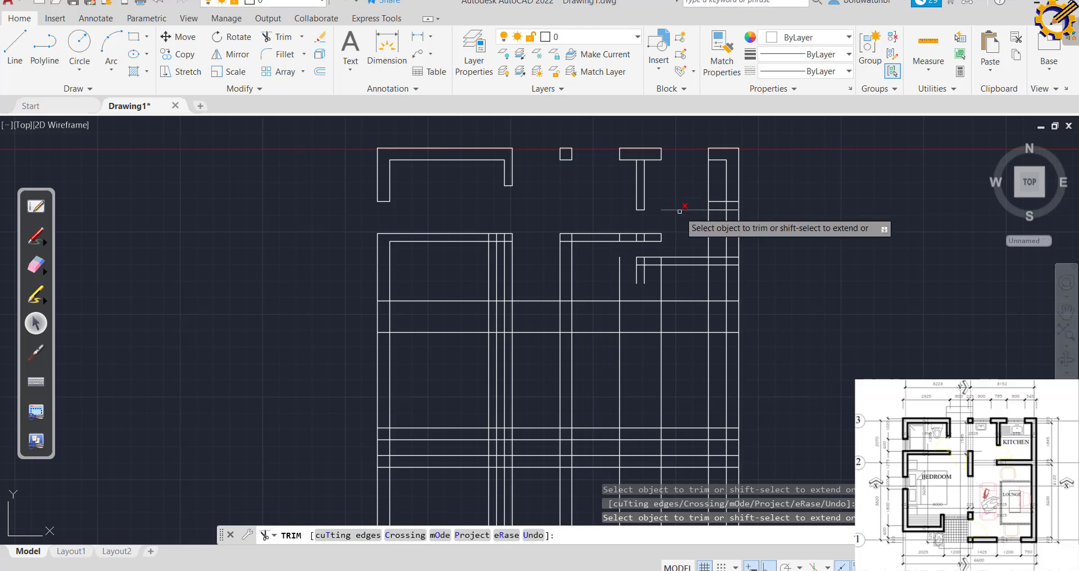
click(700, 187)
key(Return)
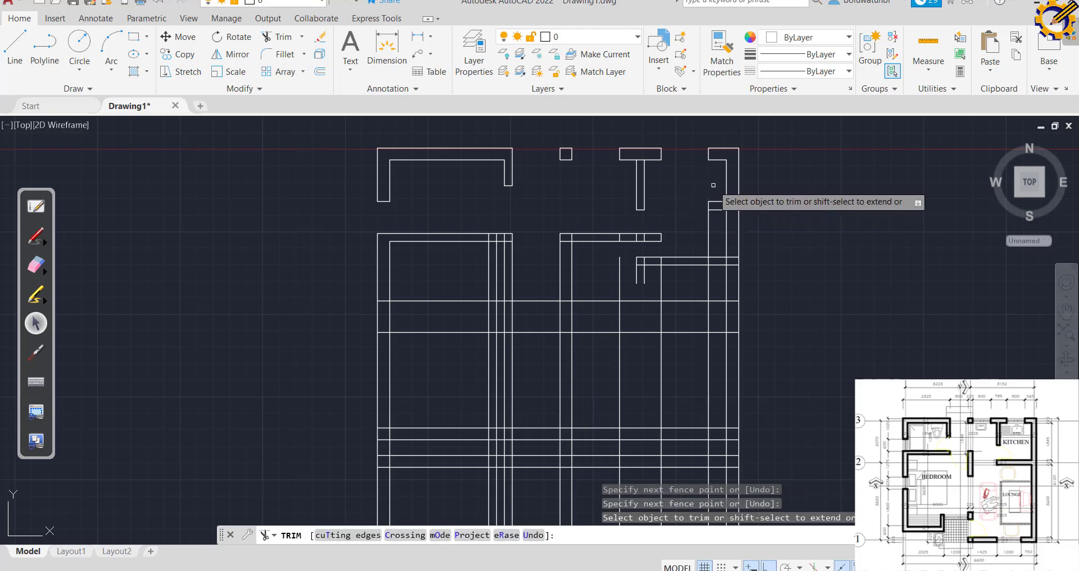
click(709, 208)
key(Return)
click(709, 227)
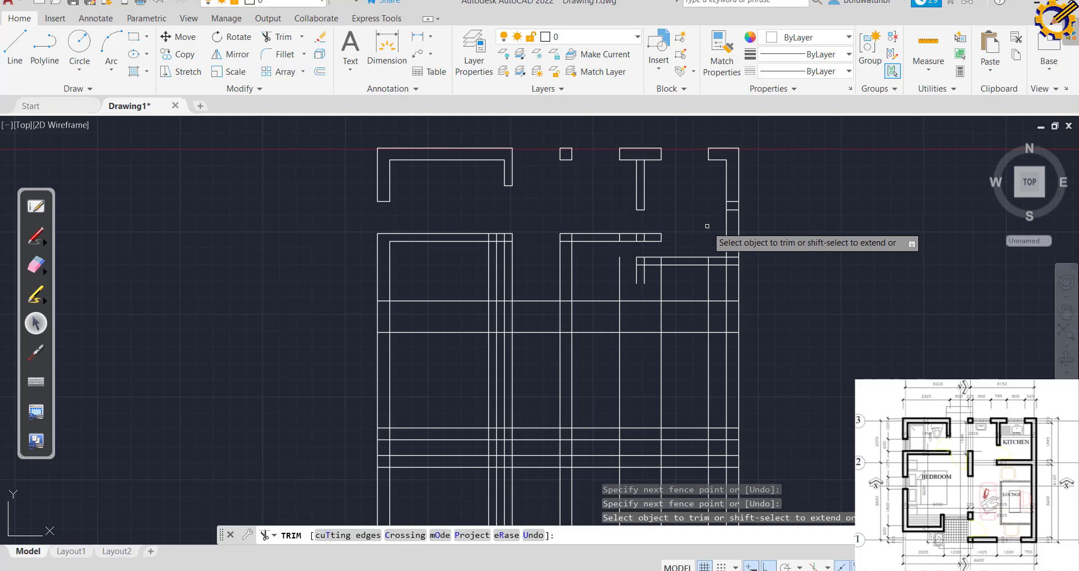
click(732, 204)
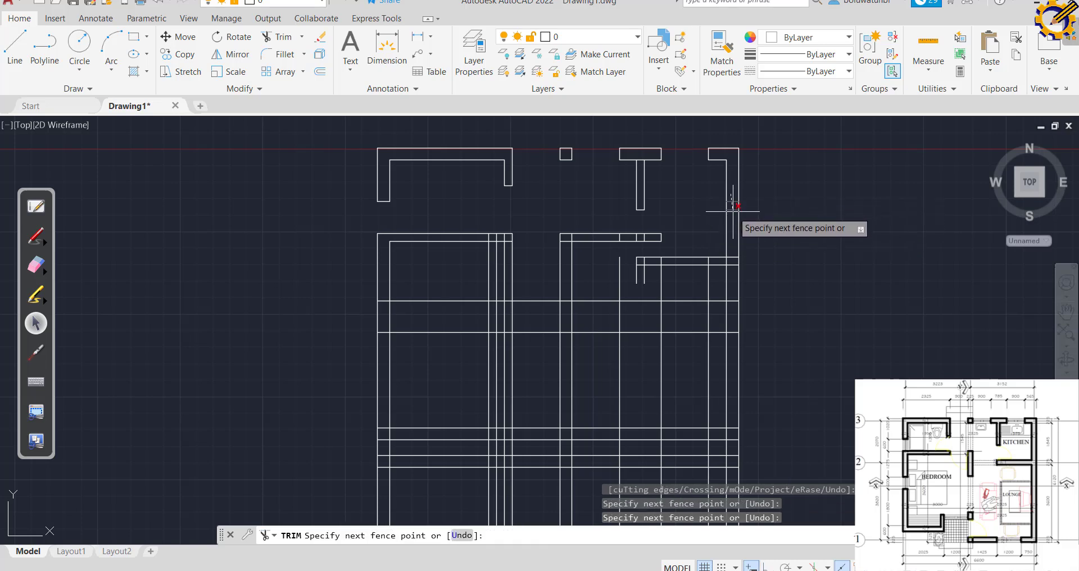
click(727, 230)
key(Return)
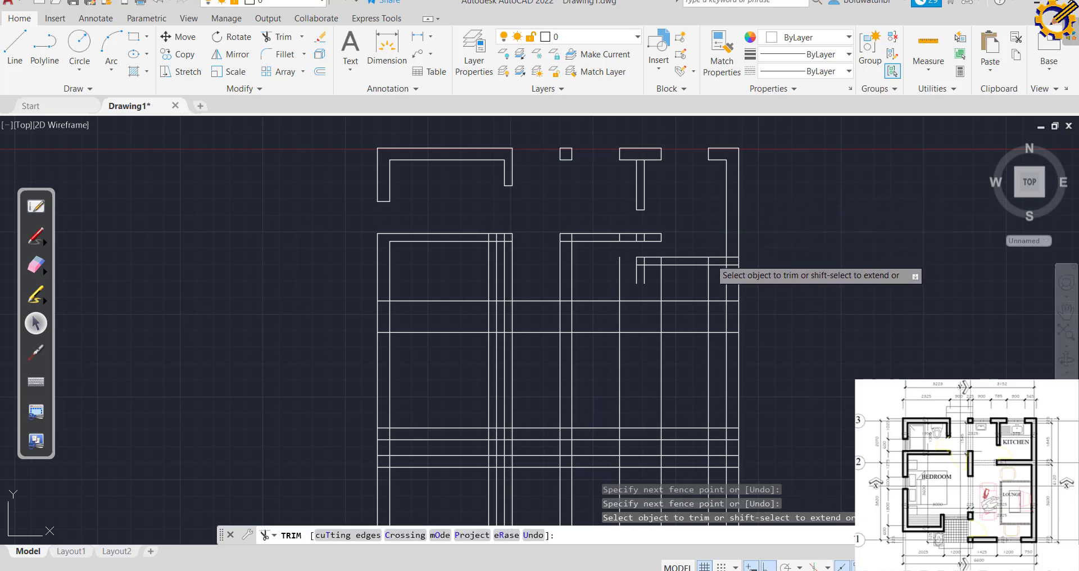
Trim the overlapping lines where the kitchen-lounge wall meets the right wall, and the vertical stubs below its left end.
click(725, 260)
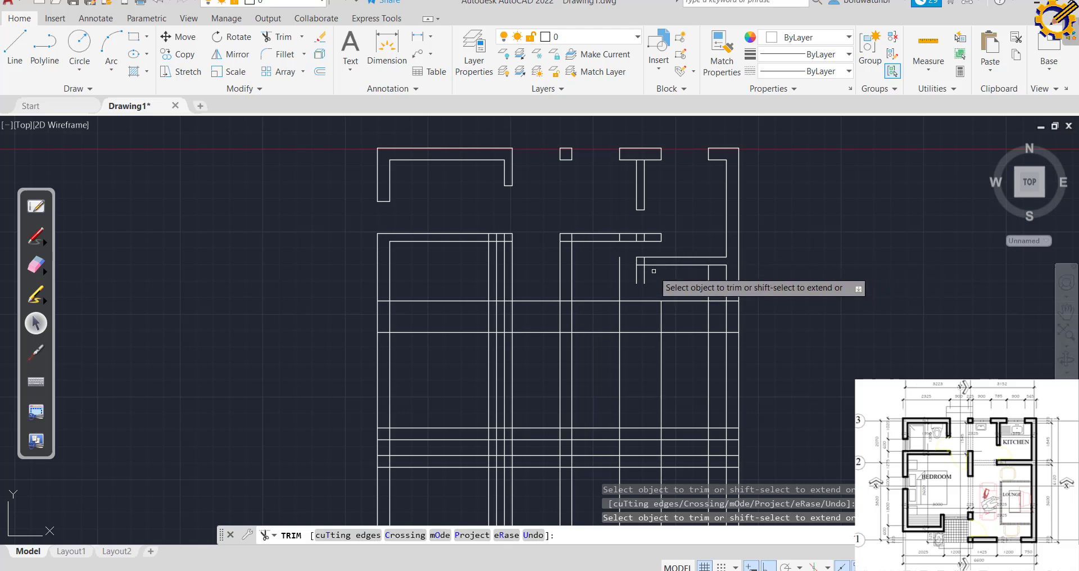
click(654, 269)
key(Return)
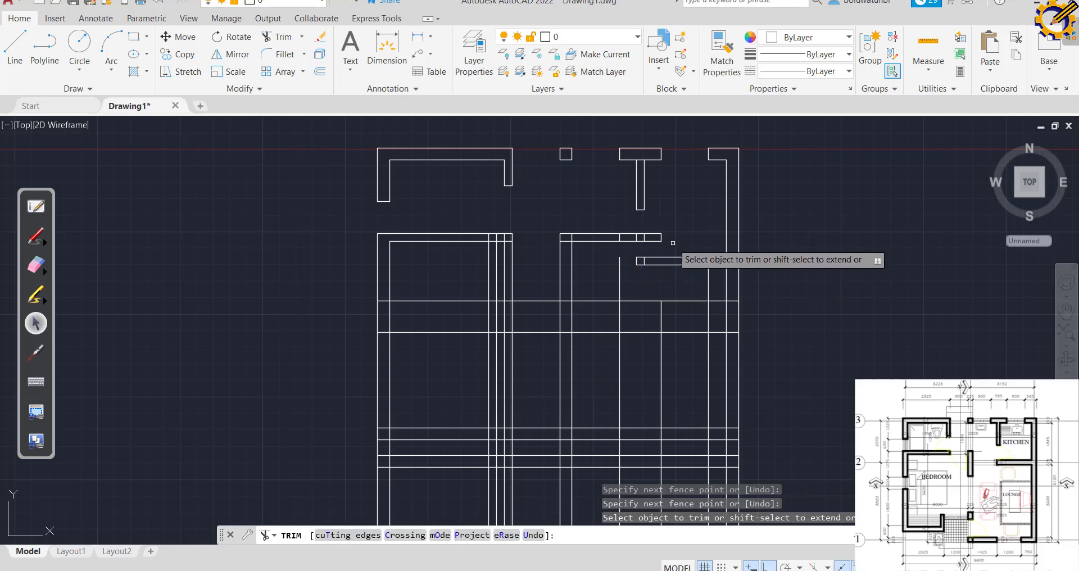
Trim away the horizontal wall piece between the middle wall and the kitchen, including the vertical lines crossing it.
click(655, 240)
click(610, 239)
key(Return)
click(616, 247)
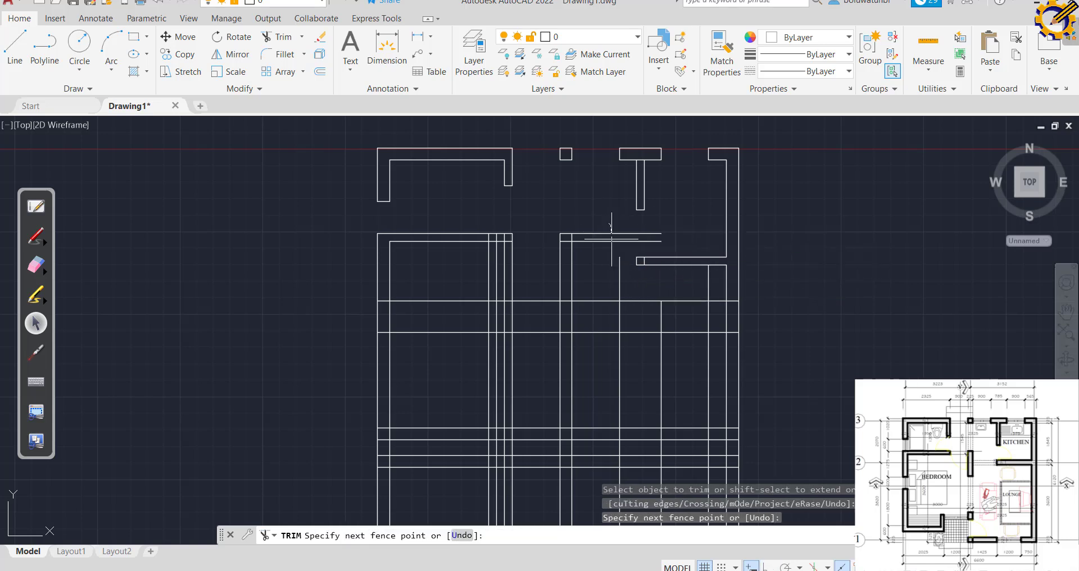
key(Return)
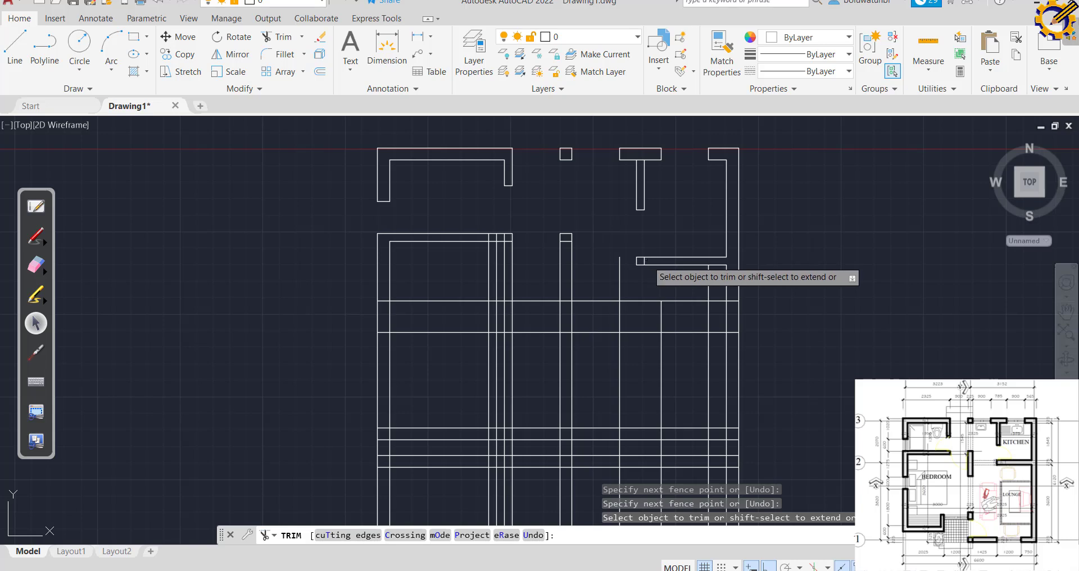
Trim the vertical stub beside the kitchen-lounge wall's left end and the vertical lines crossing the bedroom's top wall.
click(619, 269)
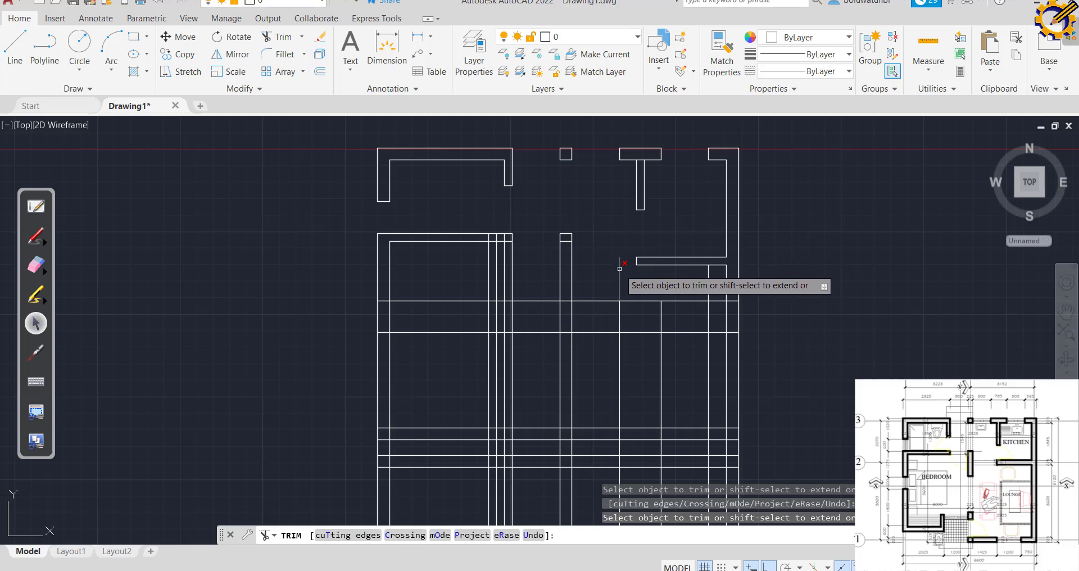
click(620, 269)
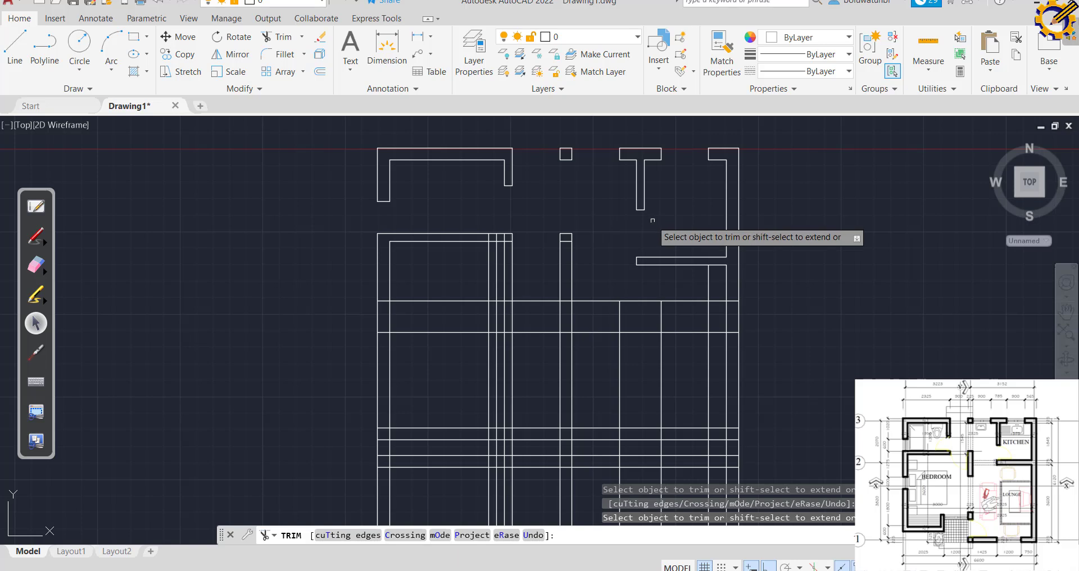
click(483, 237)
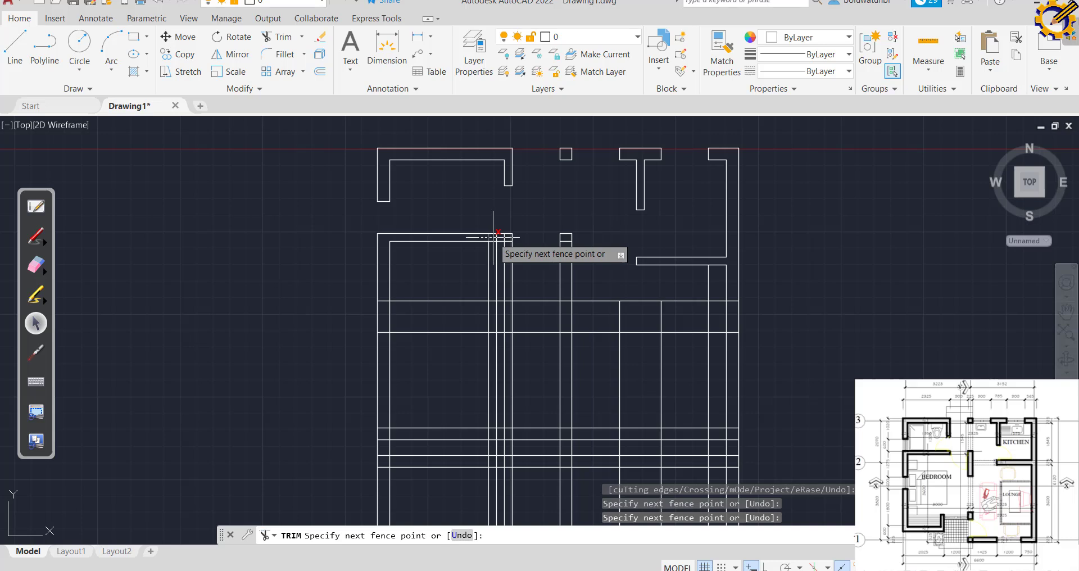
key(Return)
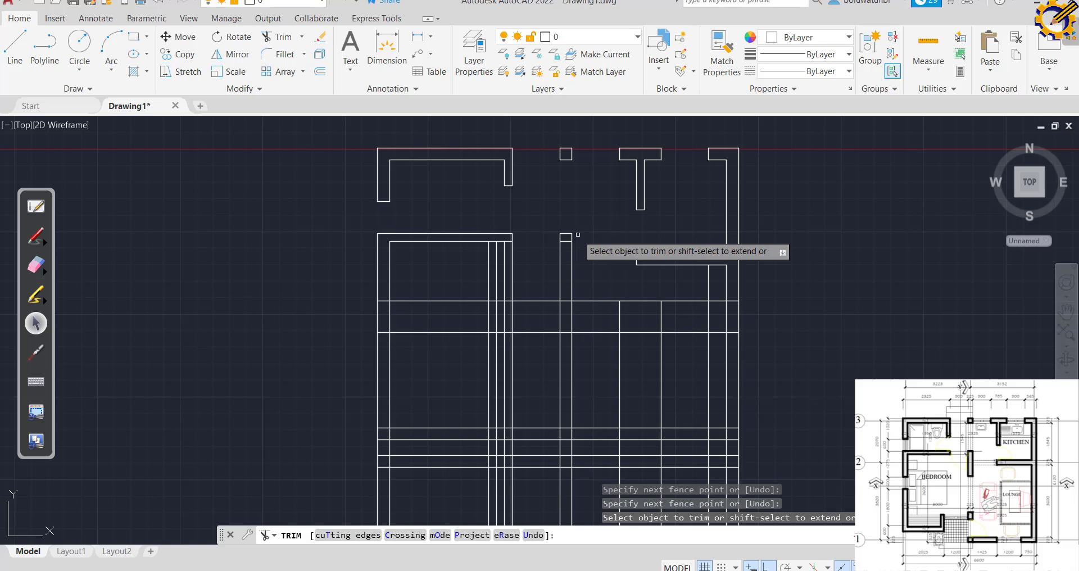
Trim the bedroom's left wall between the two window lines and remove those horizontal lines across the bedroom.
click(384, 318)
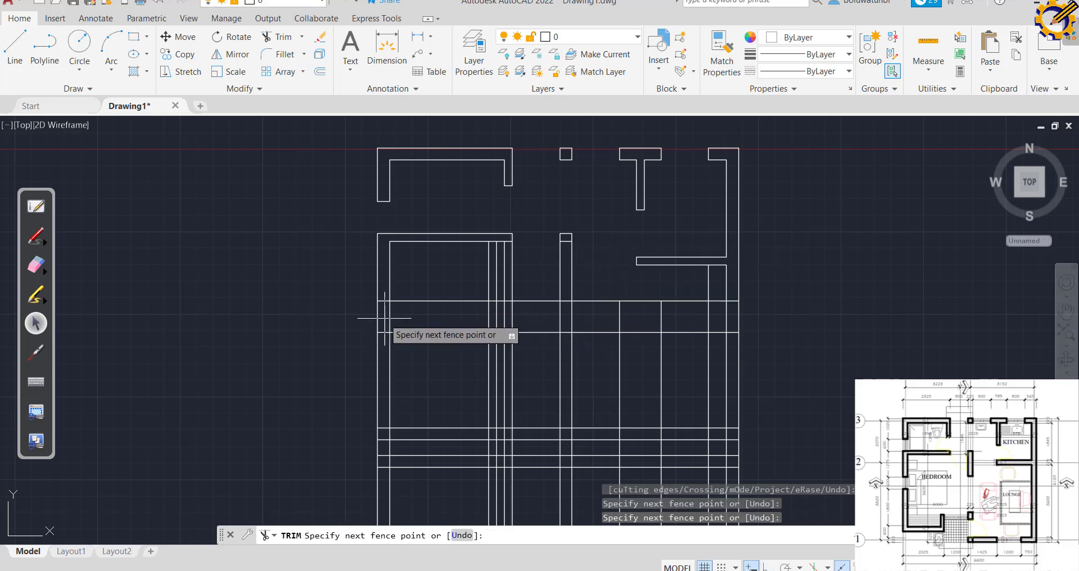
click(396, 312)
key(Return)
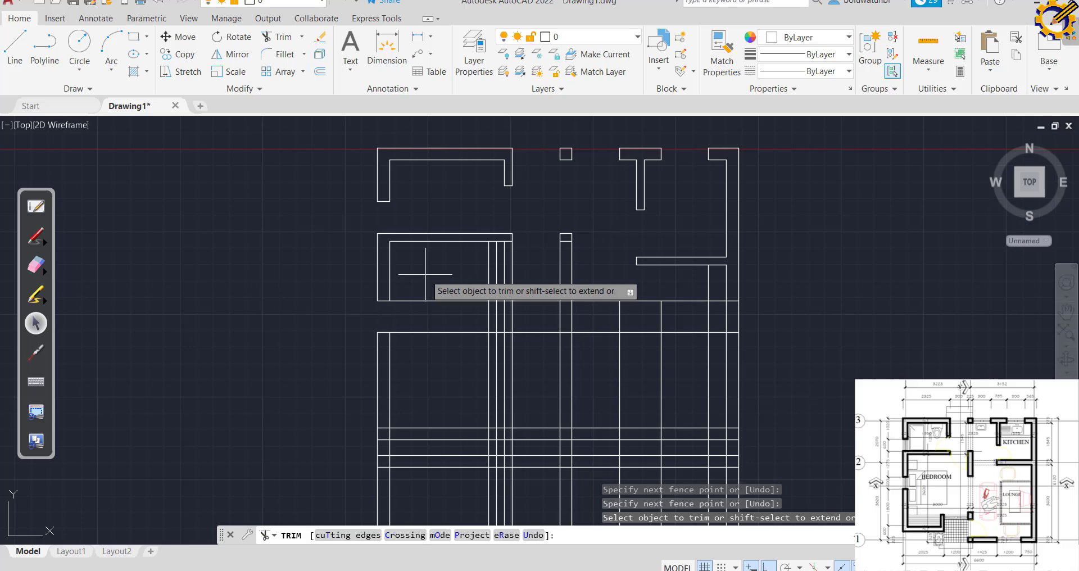
click(425, 274)
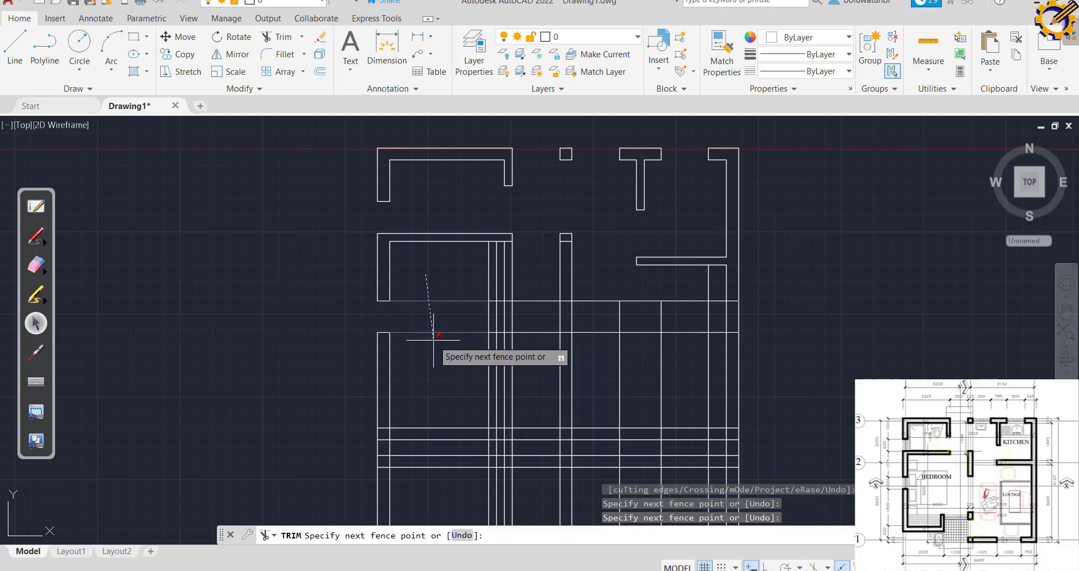
key(Return)
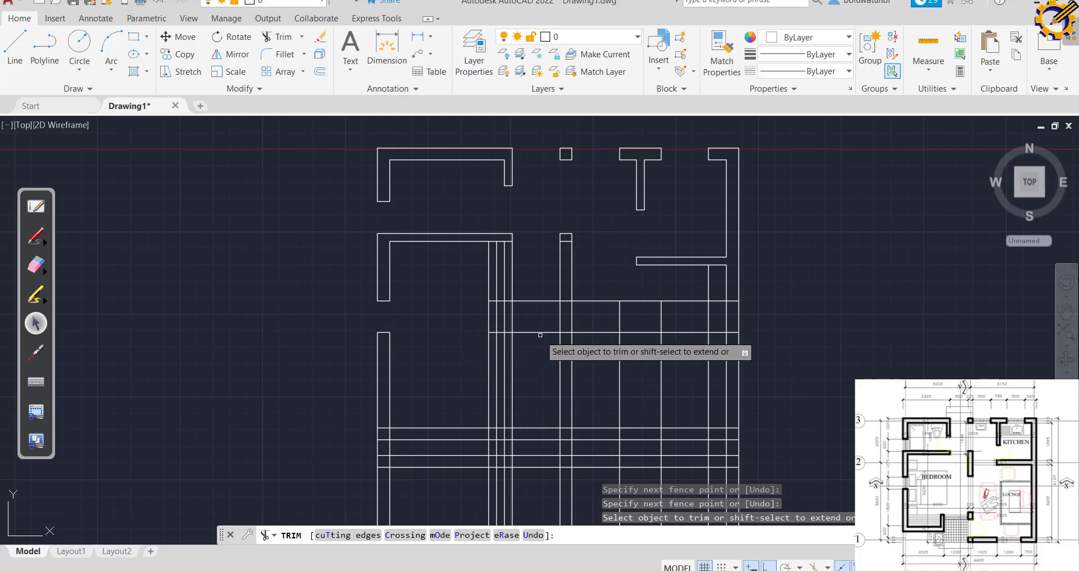
Trim the short horizontal line across the upper end of the middle wall between bedroom and lounge.
scroll(539, 332, up, 3)
middle_drag(564, 300, 562, 348)
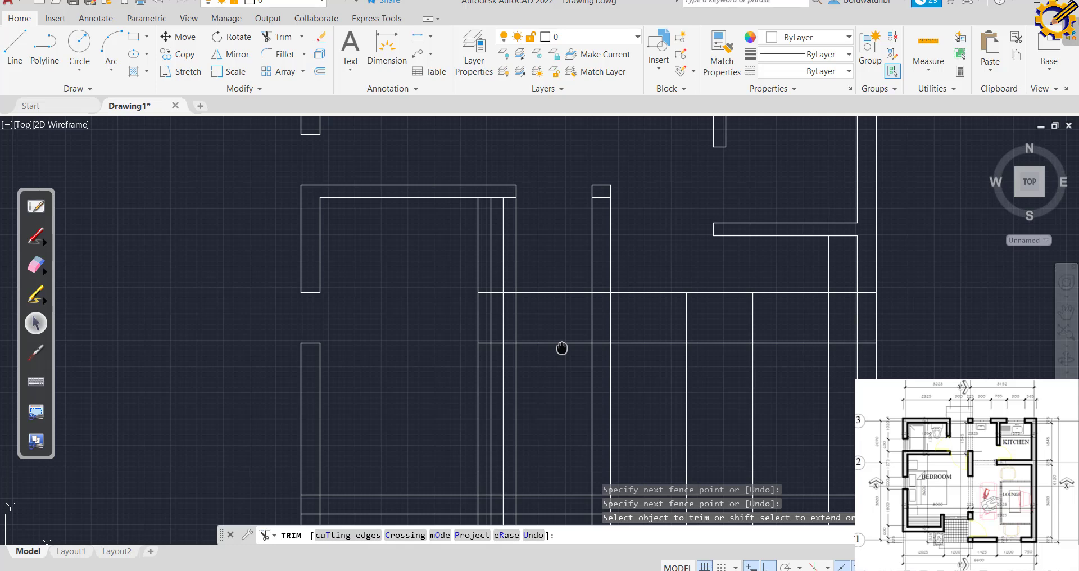
middle_drag(561, 348, 541, 400)
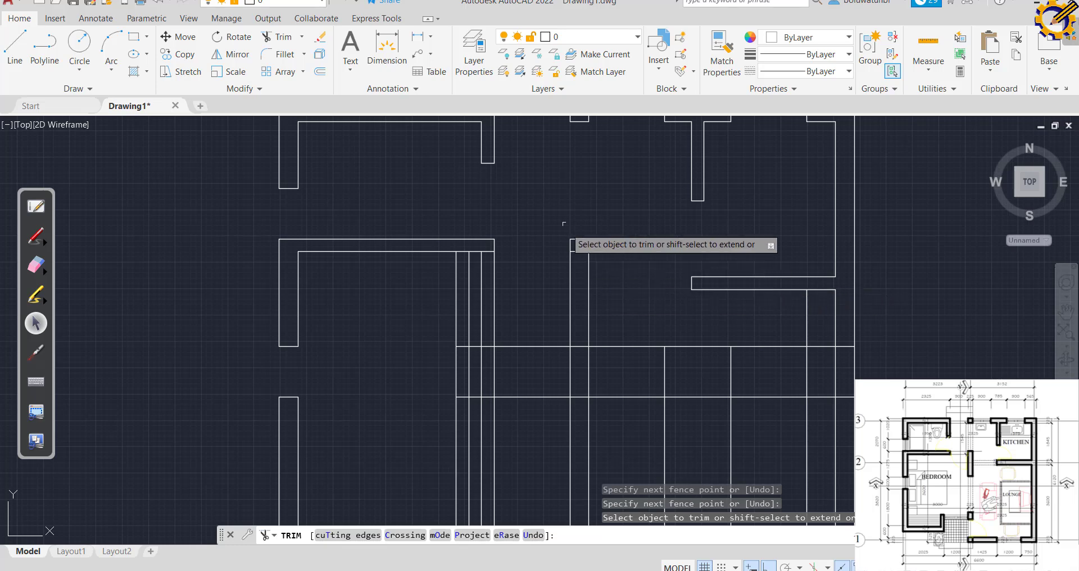
click(579, 250)
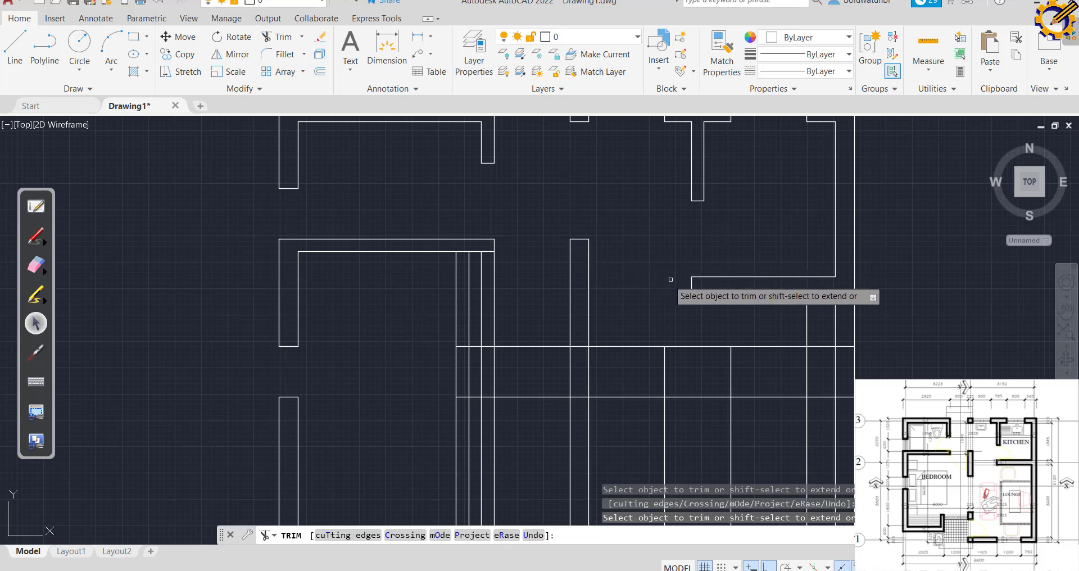
Trim all the vertical lines extending below the lowest horizontal line of the plan.
scroll(673, 307, down, 3)
middle_drag(682, 309, 691, 229)
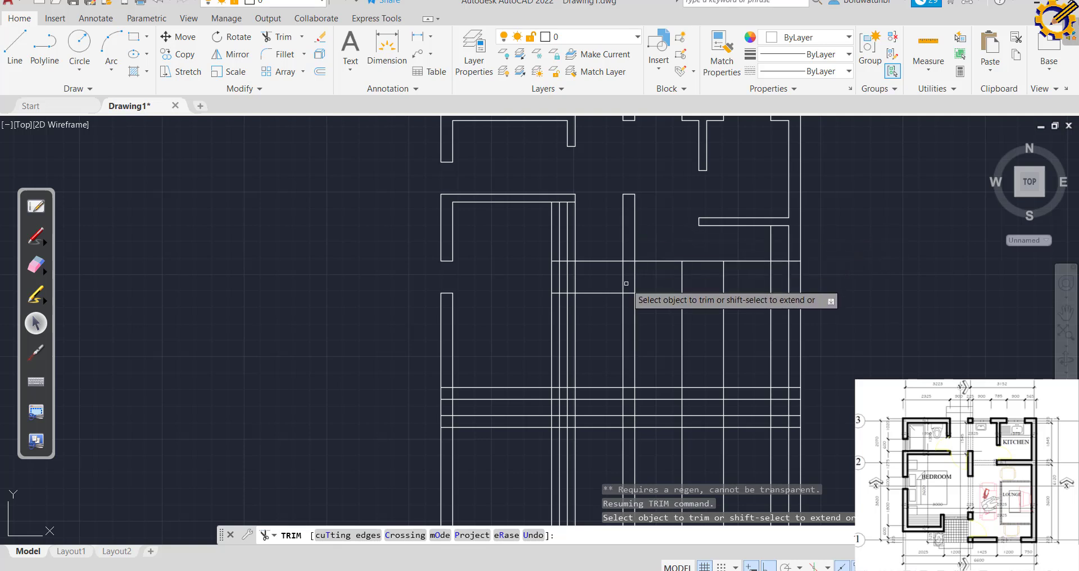
scroll(601, 328, down, 2)
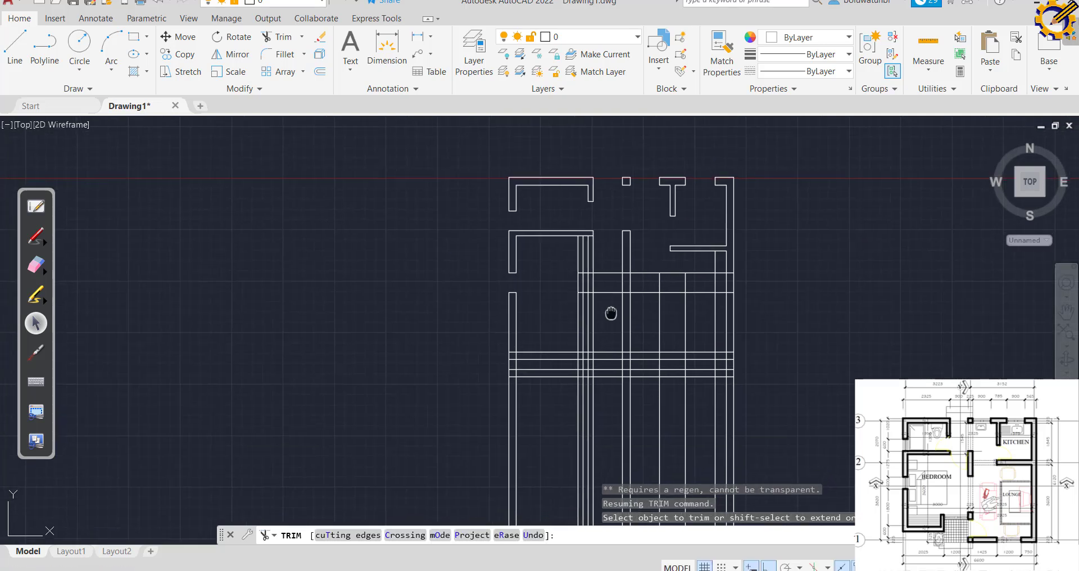
middle_drag(621, 373, 620, 351)
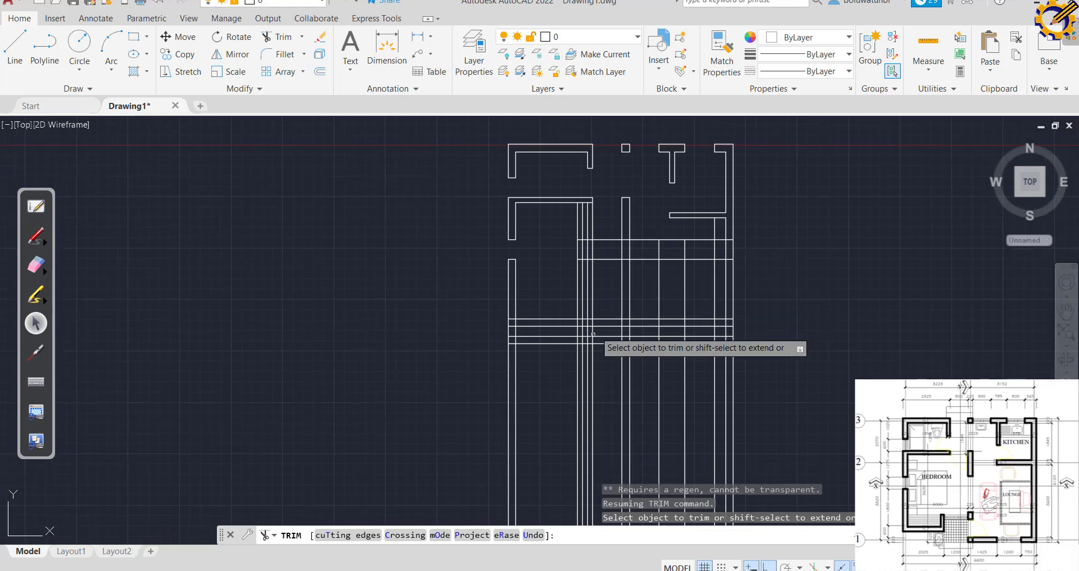
click(468, 368)
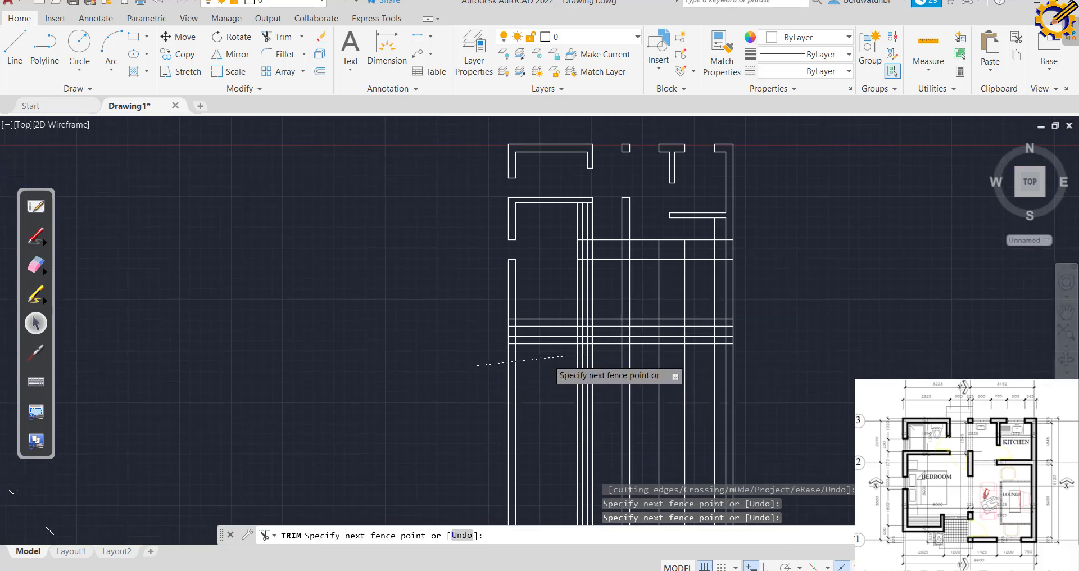
key(Return)
Trim the left wall's two vertical lines between the second and third of the four lower horizontal lines.
scroll(620, 366, up, 2)
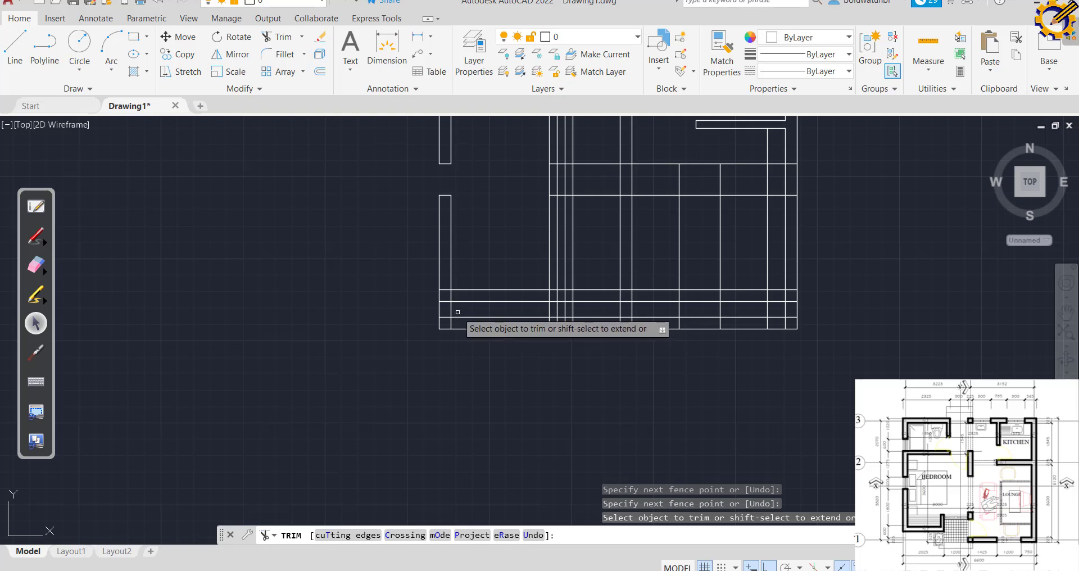
click(398, 307)
click(459, 307)
key(Return)
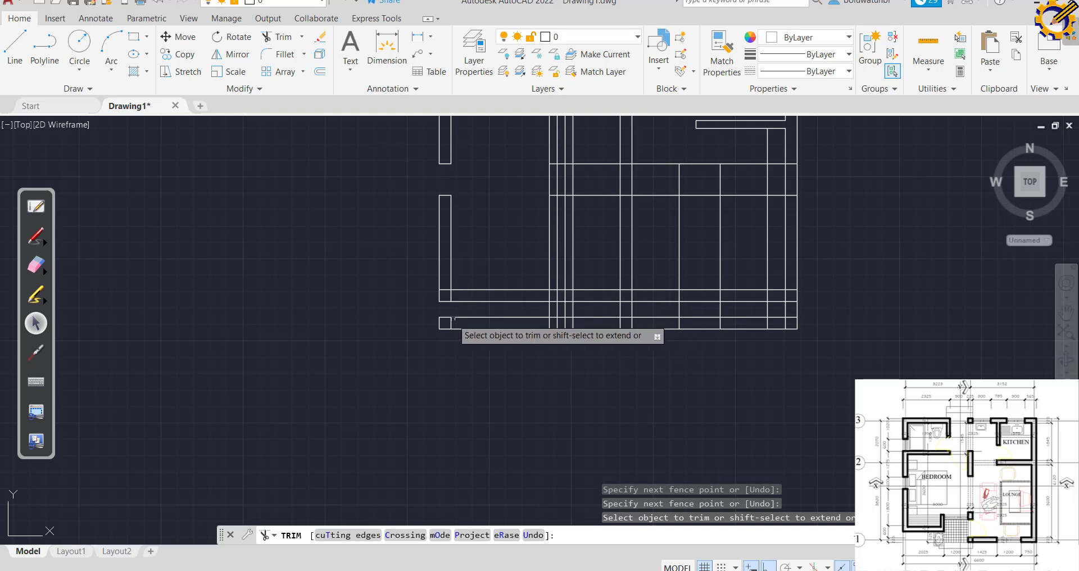
Trim away the small square wall corner at the plan's lower-left end.
click(440, 317)
click(435, 321)
click(444, 334)
key(Return)
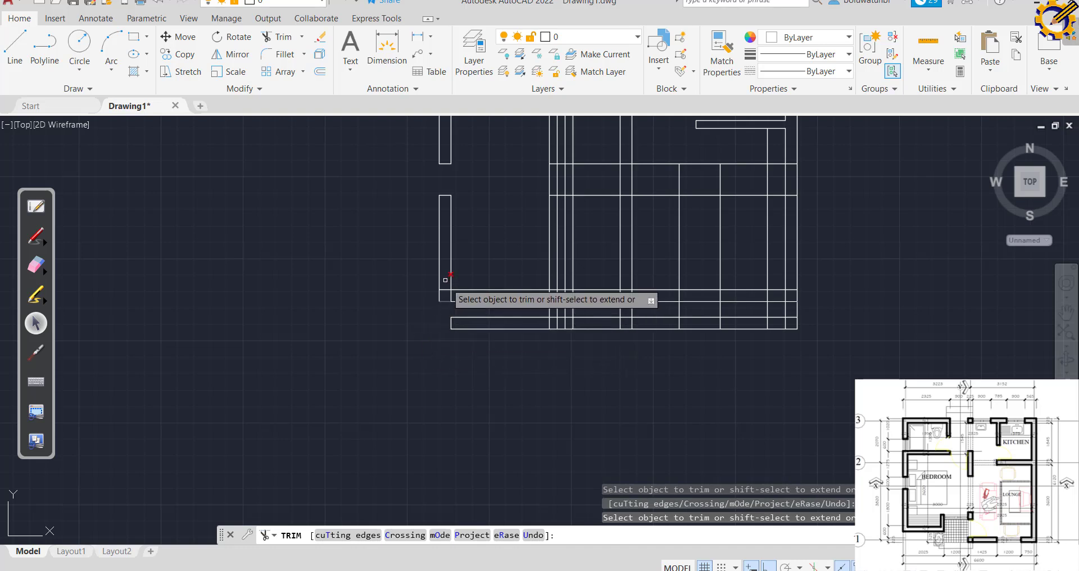
Trim the upper two of the four lower horizontal lines across the gap between the bedroom and the lounge's left wall.
click(562, 283)
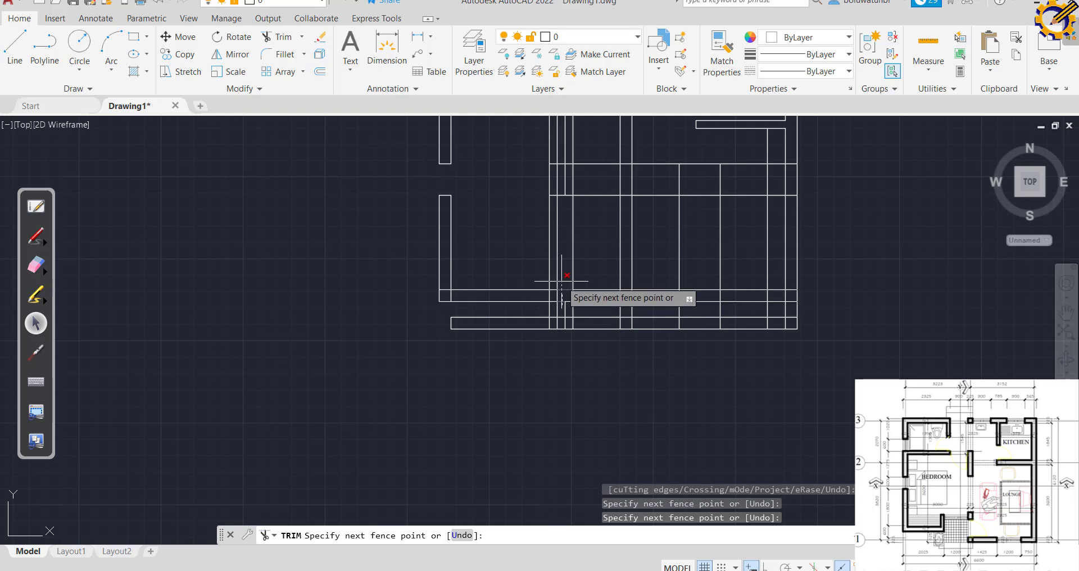
key(Return)
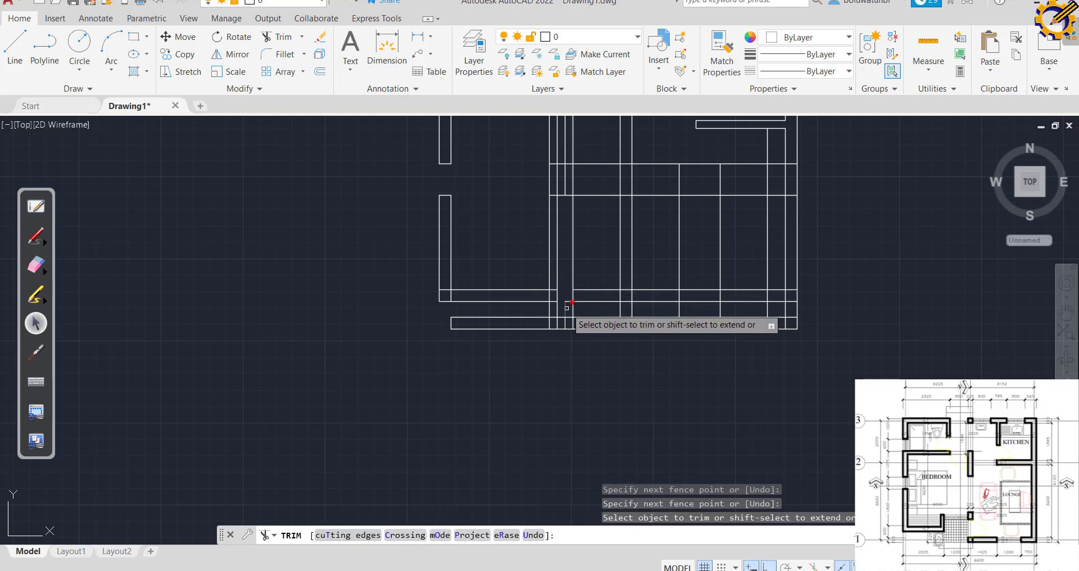
click(567, 307)
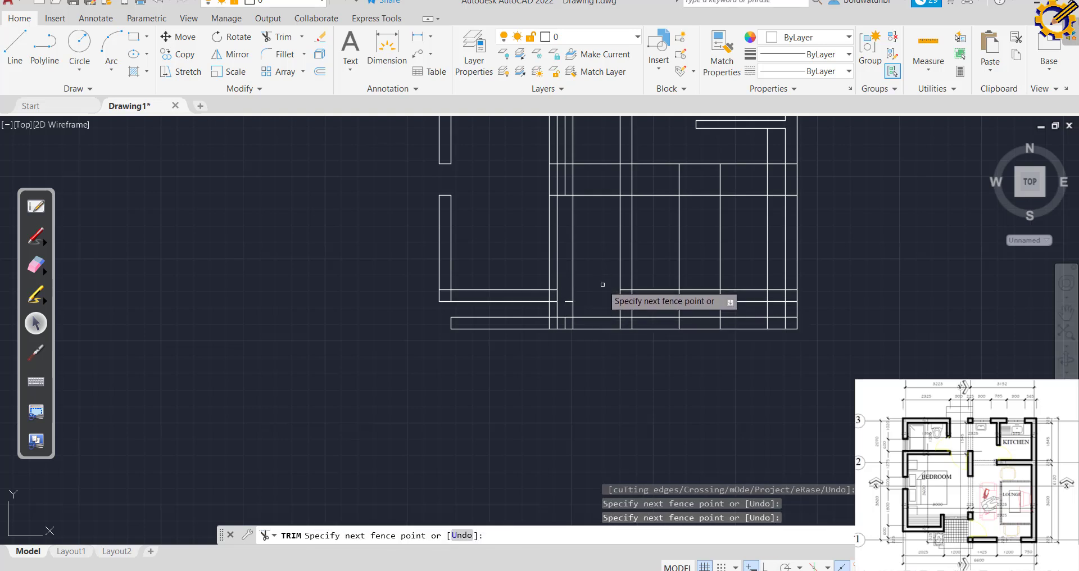
key(Return)
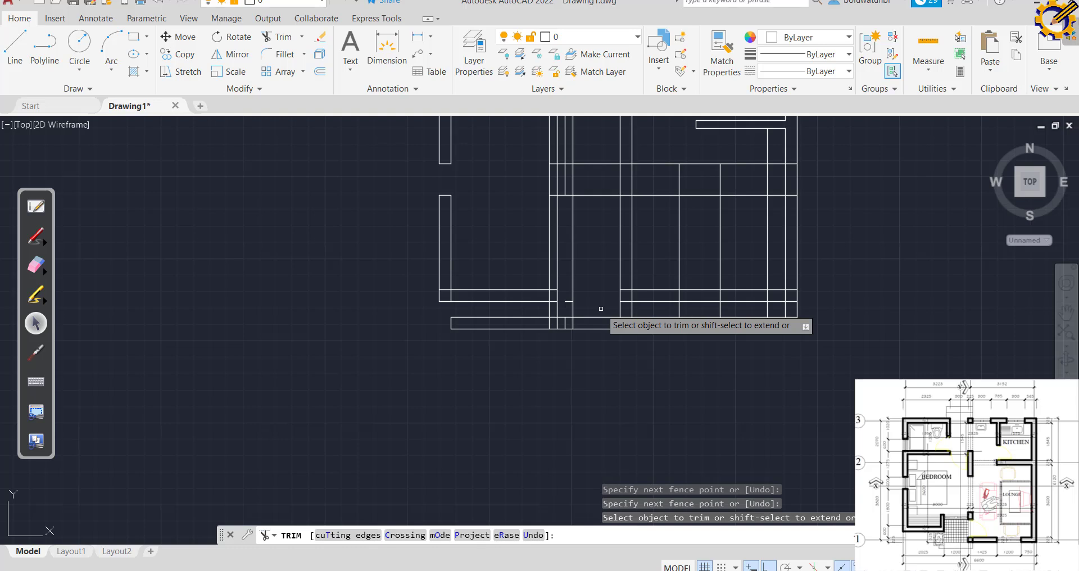
Trim the lowest two horizontal lines across the bedroom-lounge gap and remove the leftover strip beneath the bedroom.
click(598, 307)
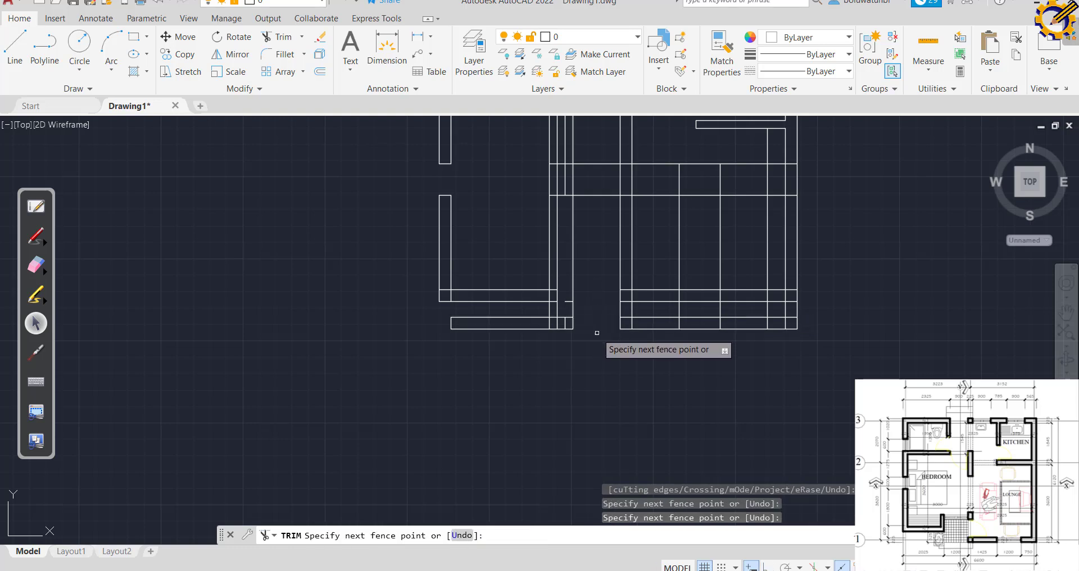
key(Return)
drag(588, 322, 511, 331)
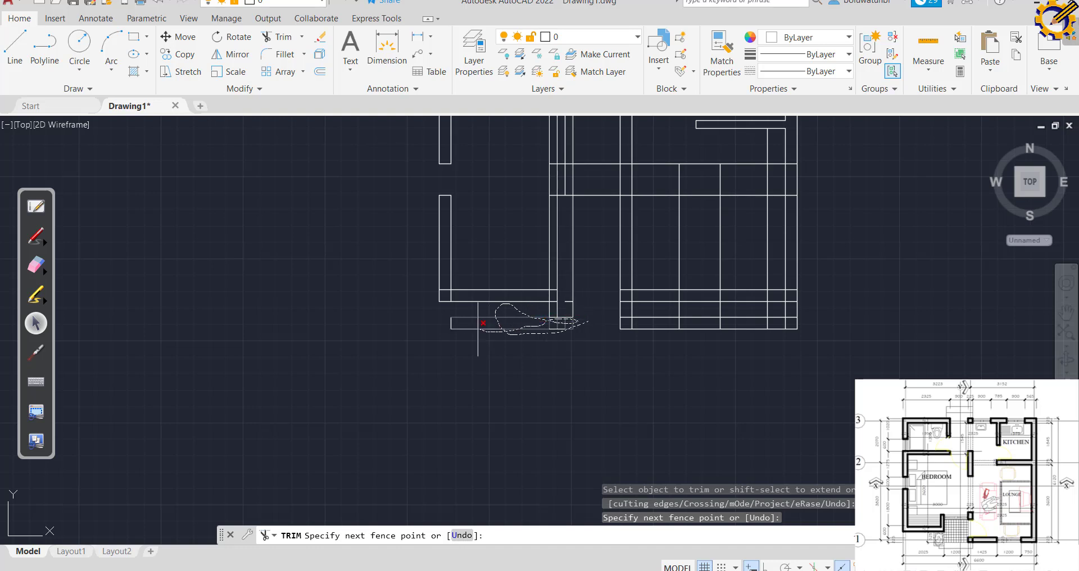
drag(444, 325, 444, 326)
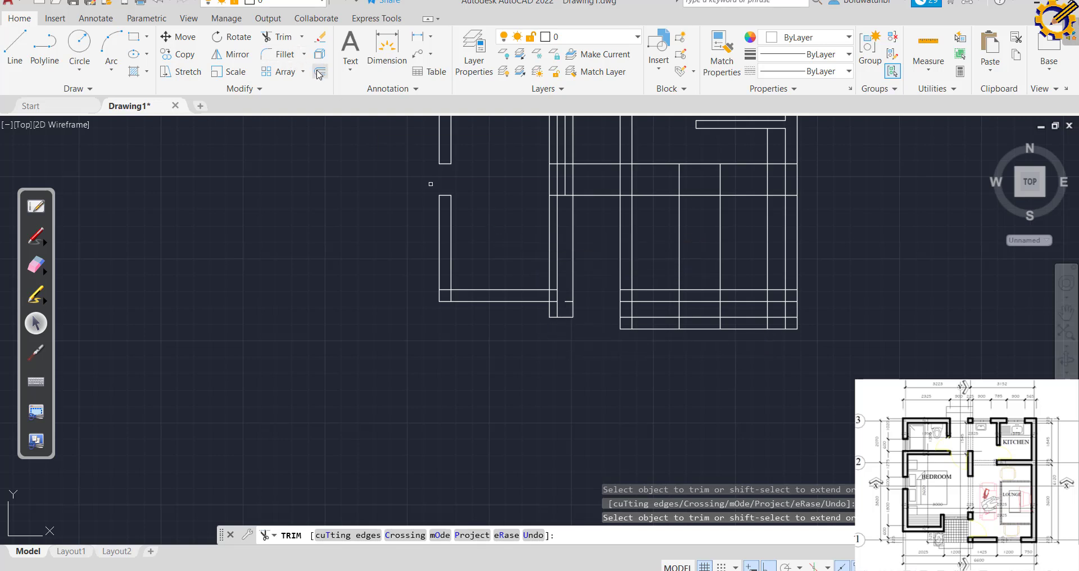
Offset the inner line of the bedroom's lower wall 600 upward into the room.
click(318, 74)
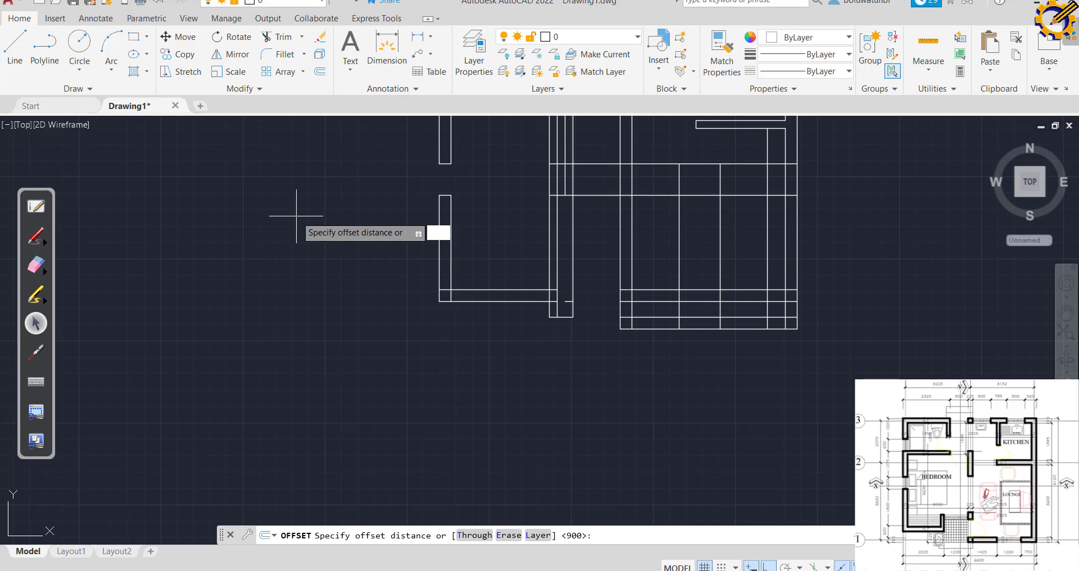
key(Return)
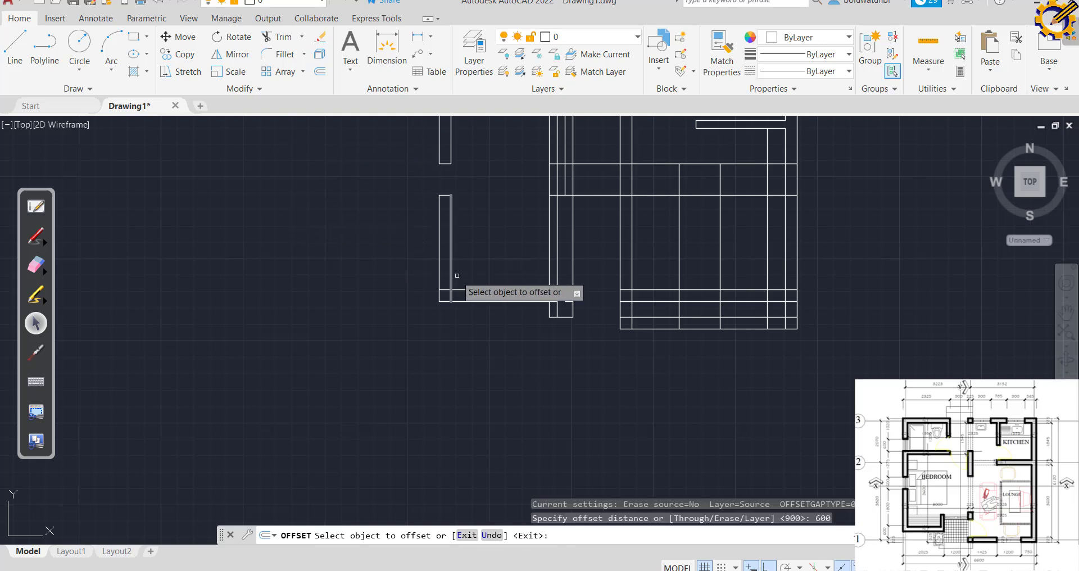
click(490, 289)
click(493, 269)
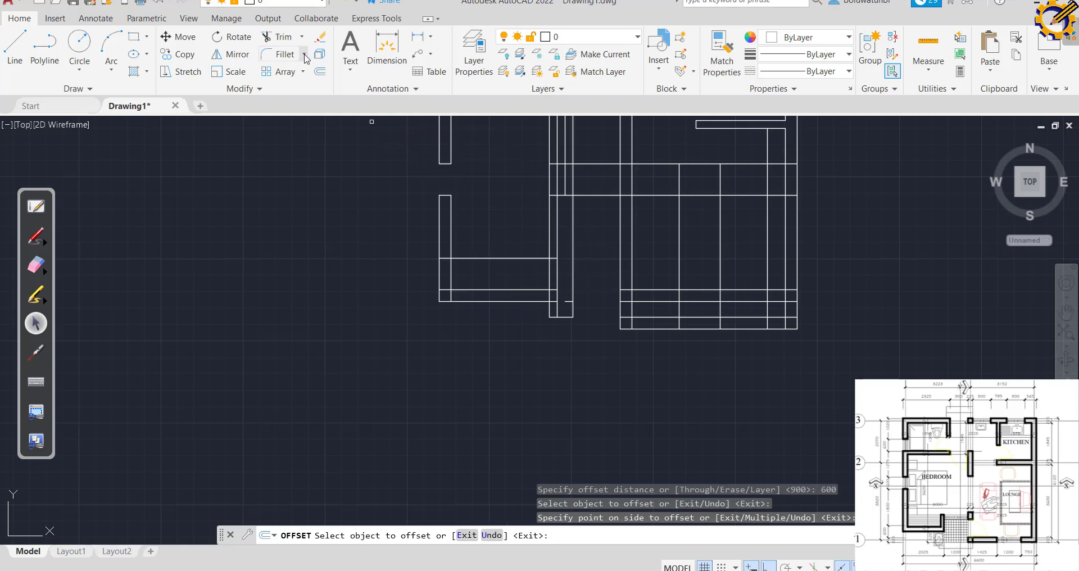
Trim the overlapping lines at the bedroom's lower corners and the surplus lines beside its right wall.
click(283, 39)
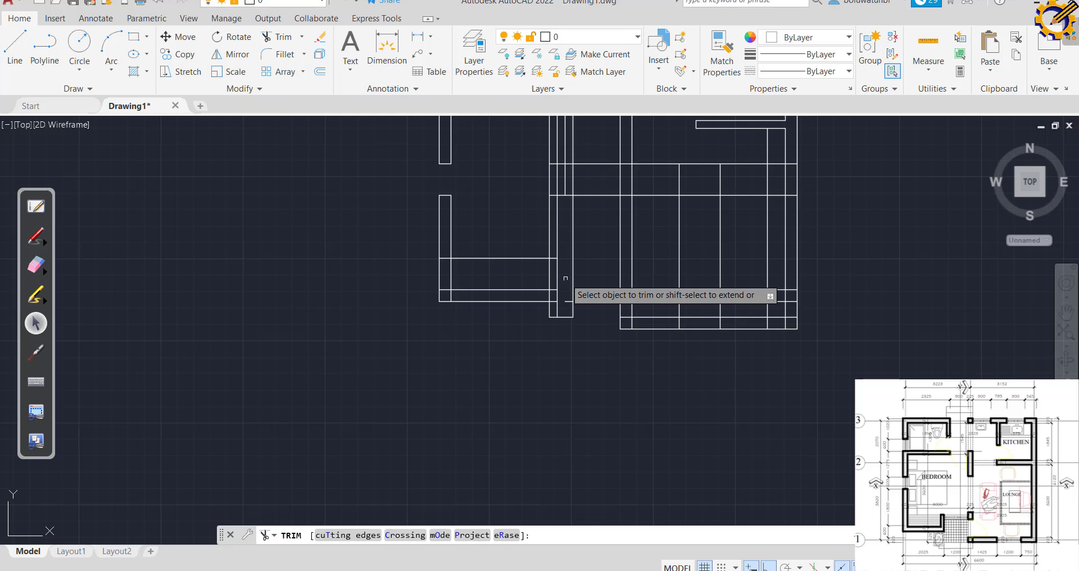
click(445, 258)
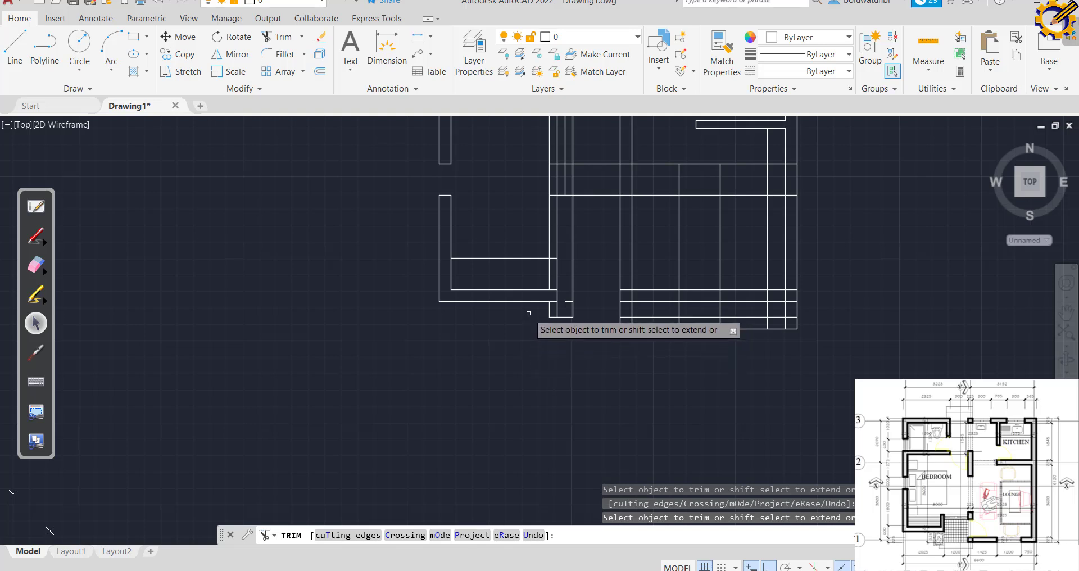
click(553, 288)
click(554, 281)
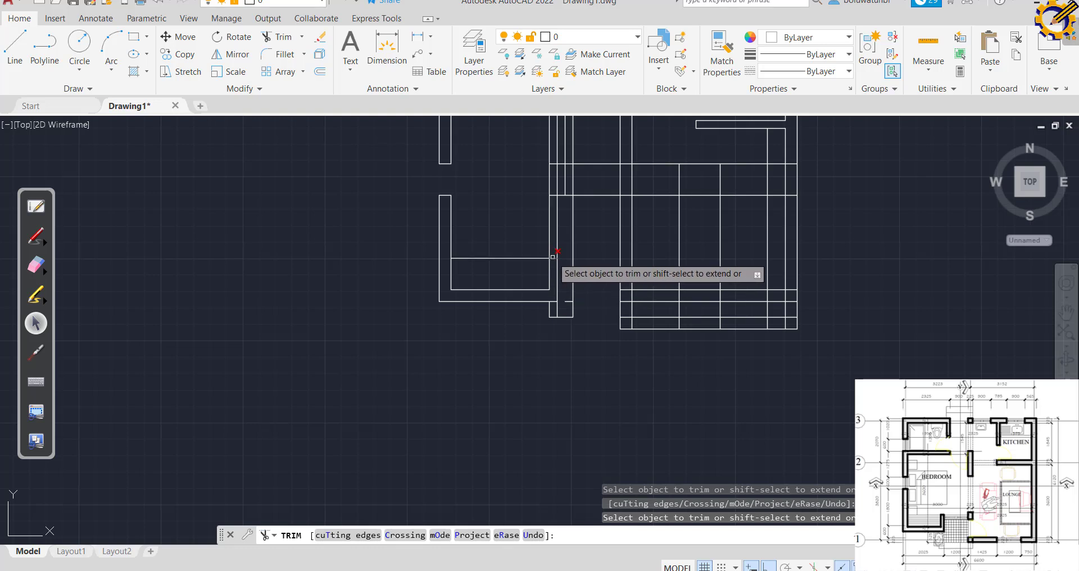
click(573, 264)
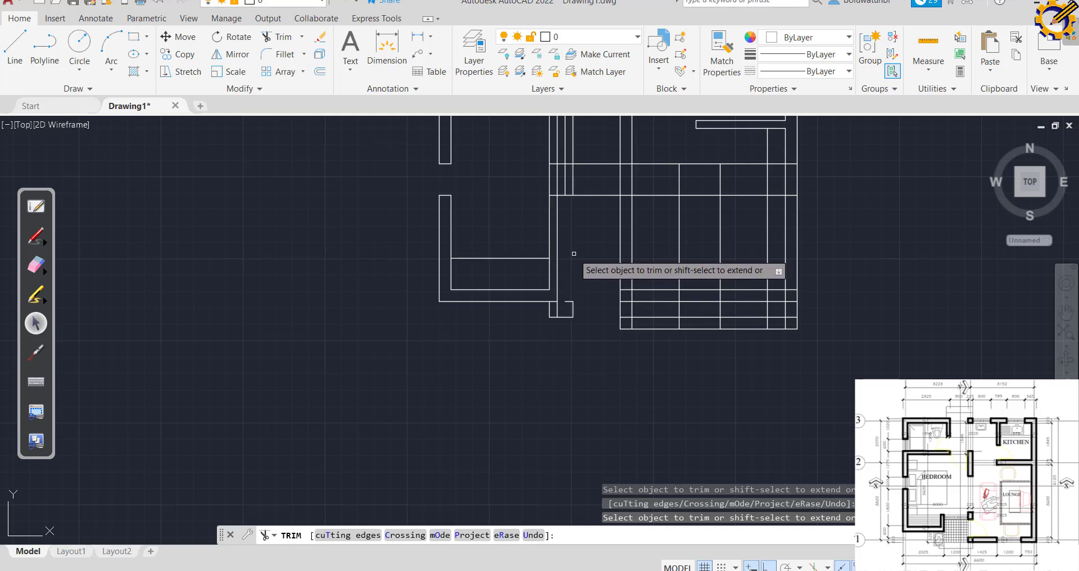
click(573, 309)
drag(573, 309, 554, 309)
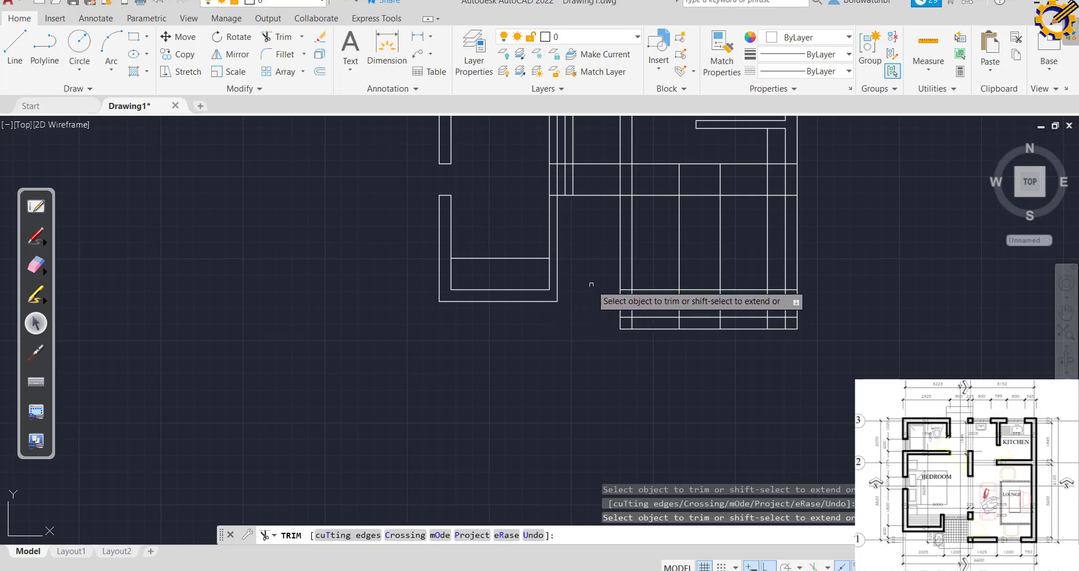
Extend the offset horizontal line in the bedroom to the outer face of its right wall.
middle_drag(577, 310, 577, 355)
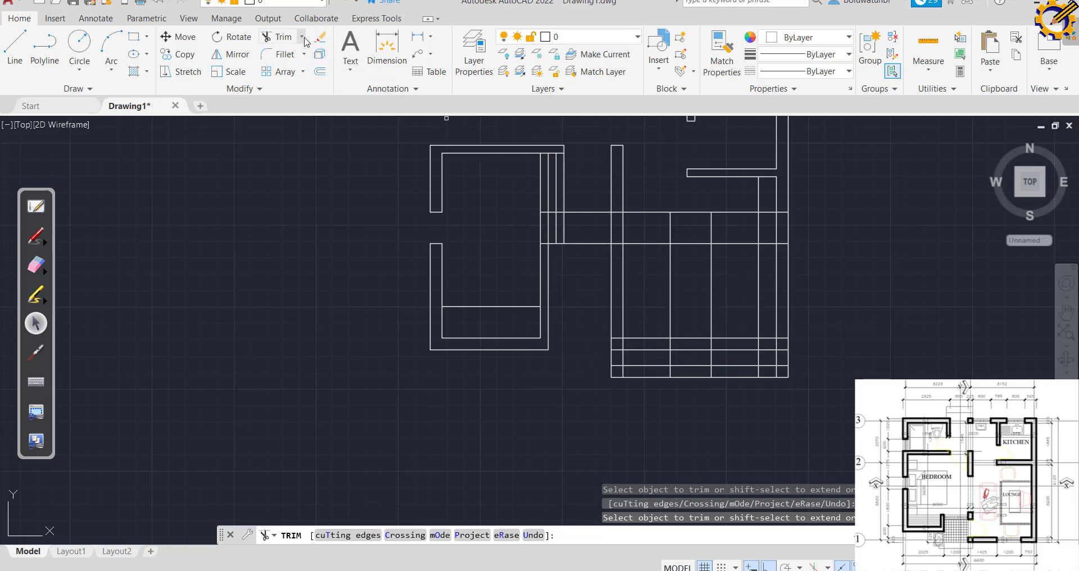
click(302, 38)
click(287, 86)
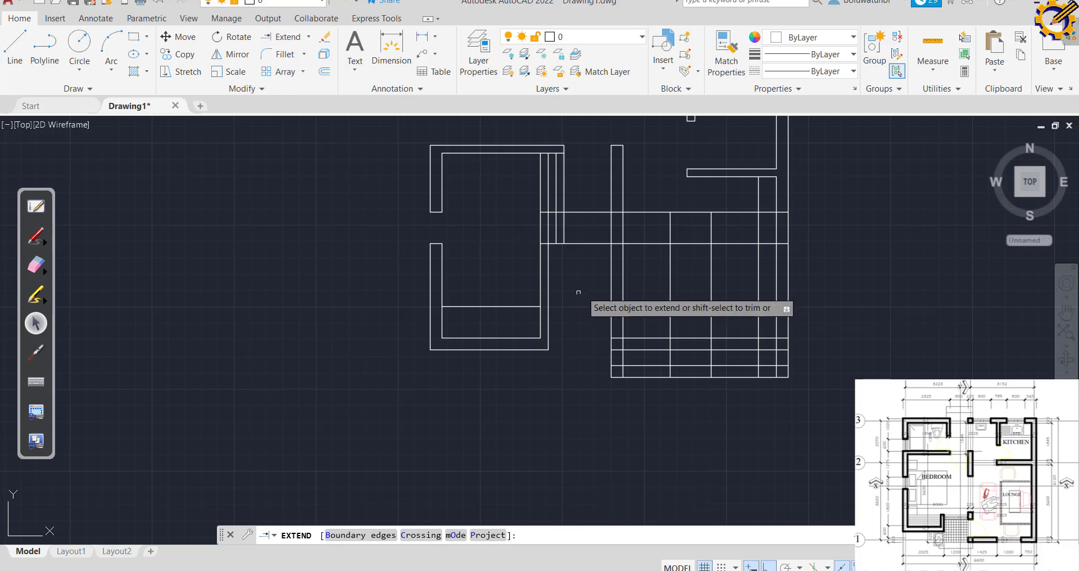
click(532, 307)
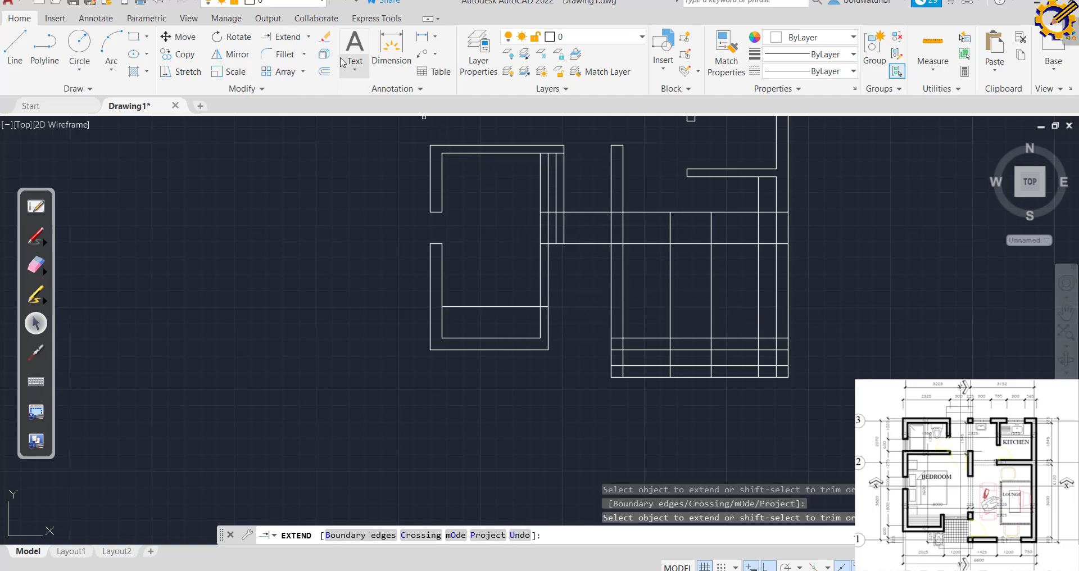
Trim the bedroom's right wall lines above the extended line, up to the next horizontal line.
click(309, 38)
click(283, 68)
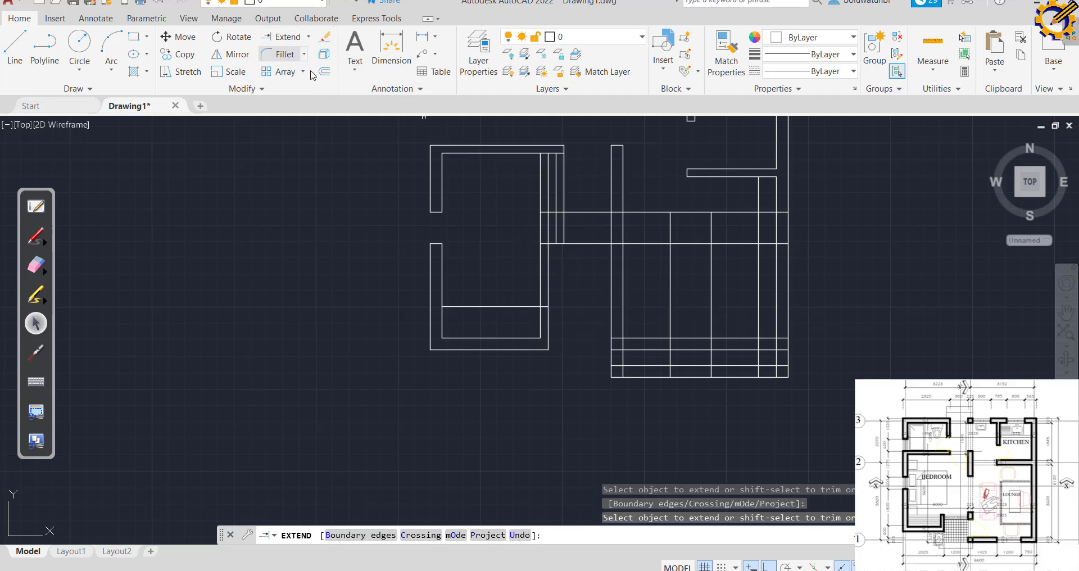
click(522, 280)
click(556, 276)
key(Return)
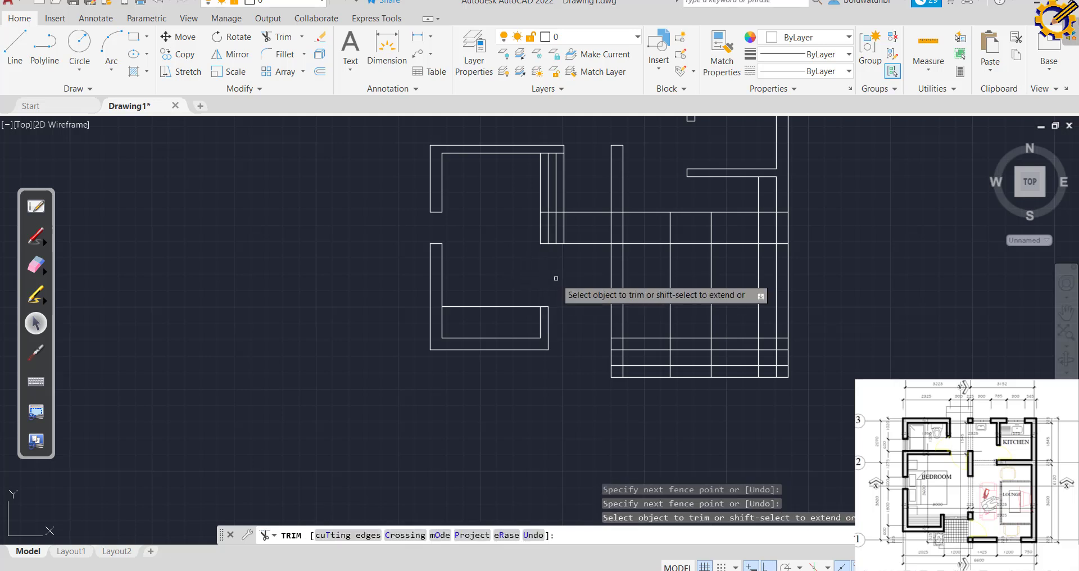
Trim away the remaining vertical and horizontal lines between the bedroom's upper wall and the lounge's left wall.
middle_drag(552, 262, 537, 326)
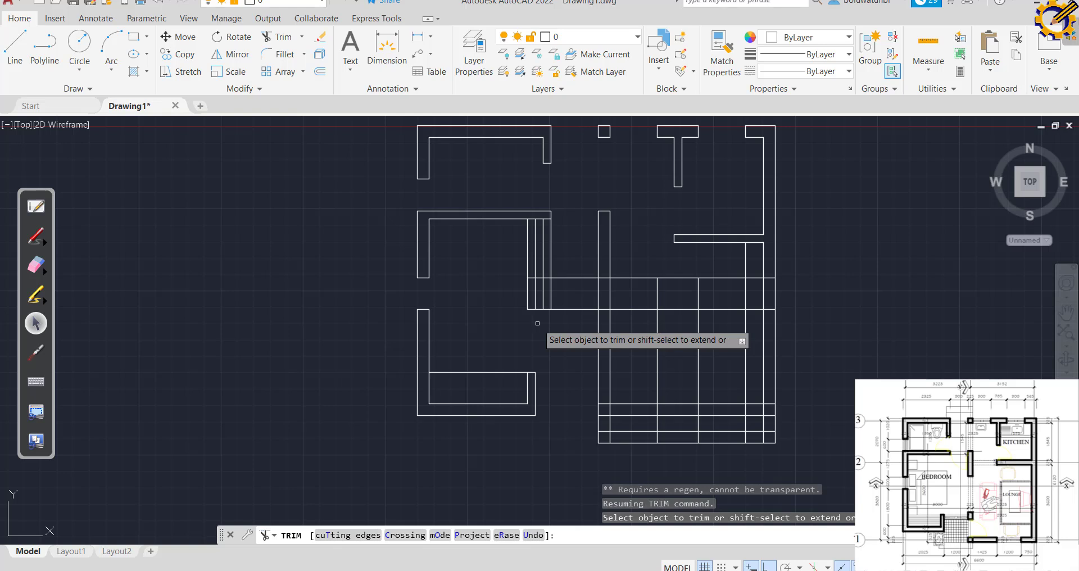
click(557, 246)
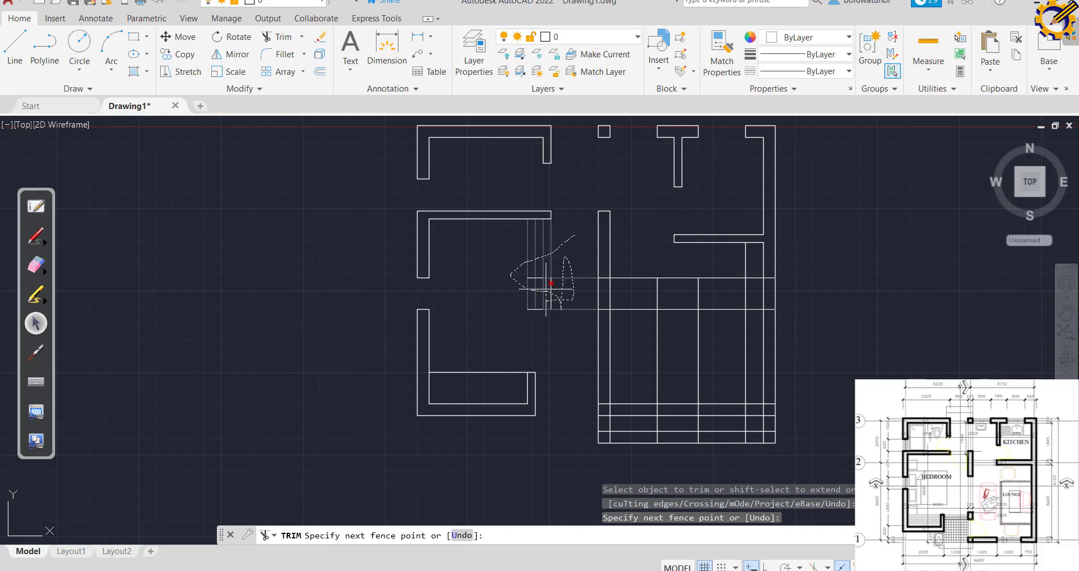
drag(571, 284, 570, 285)
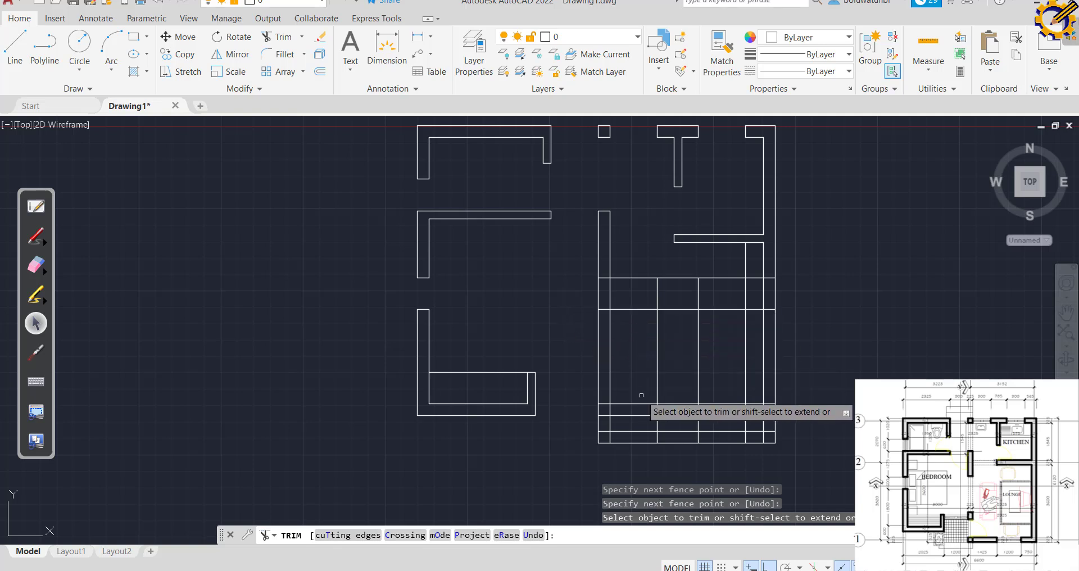
Trim the two horizontal lines above the lounge's lower wall, from its left wall to the first inner vertical line.
scroll(660, 388, up, 2)
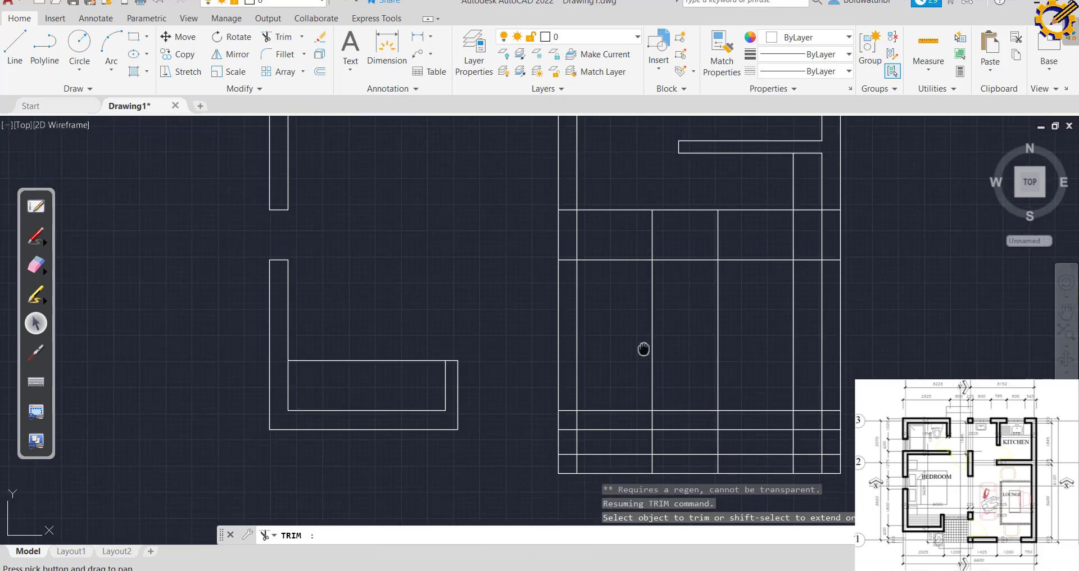
scroll(652, 368, down, 2)
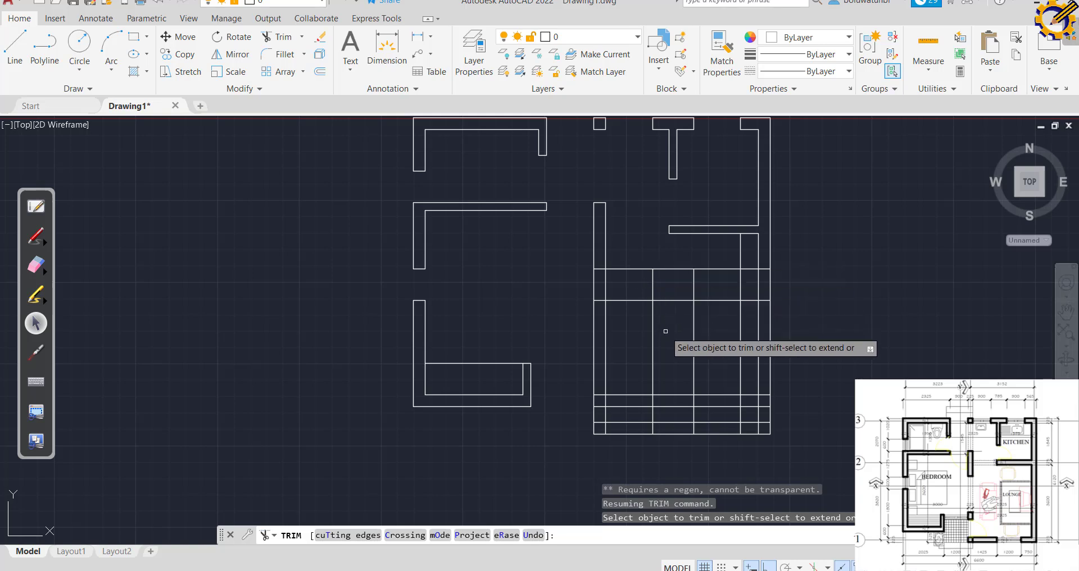
click(631, 412)
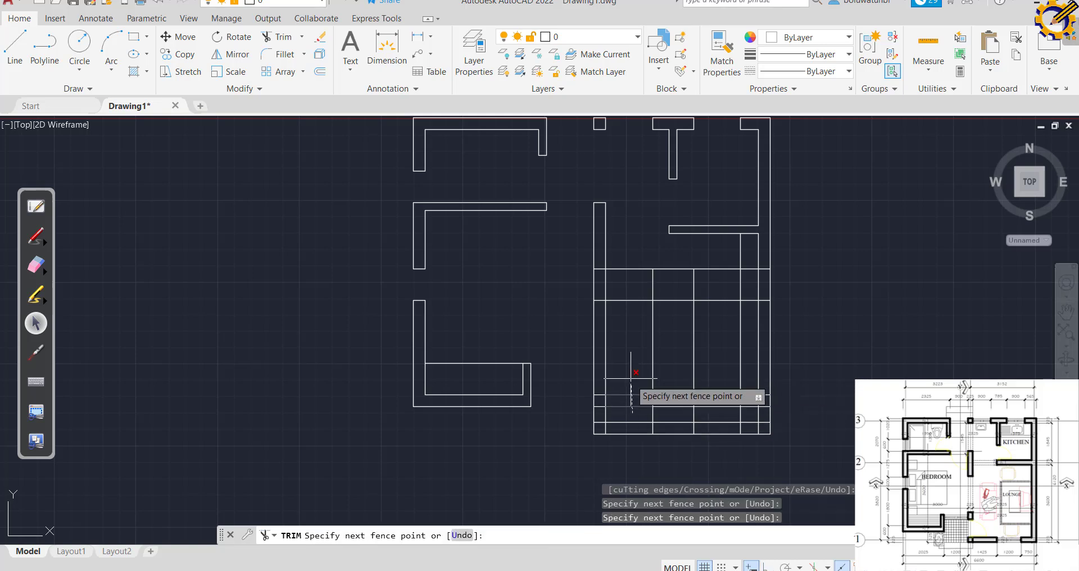
key(Return)
click(598, 390)
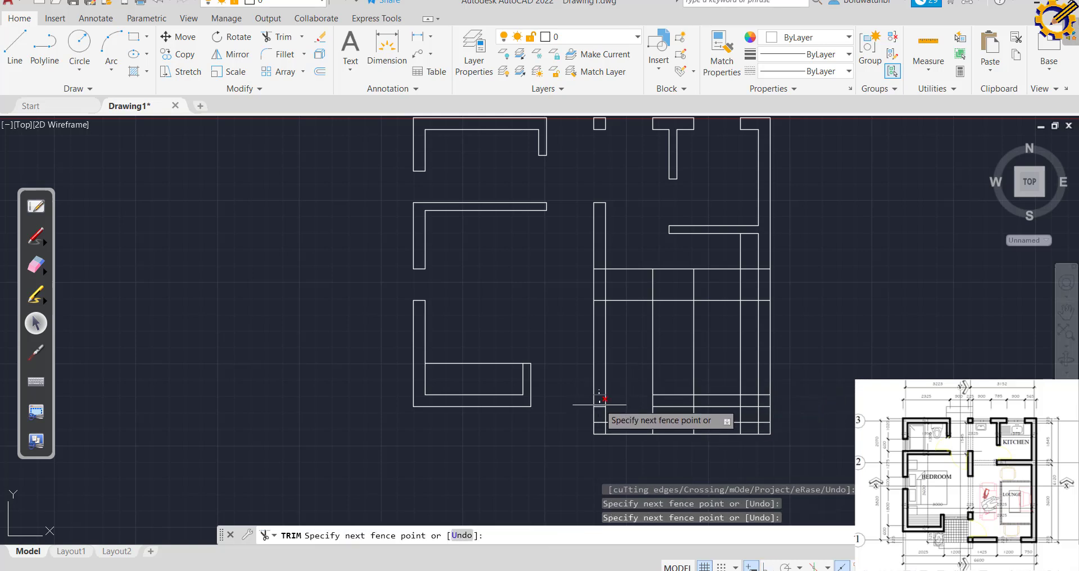
key(Return)
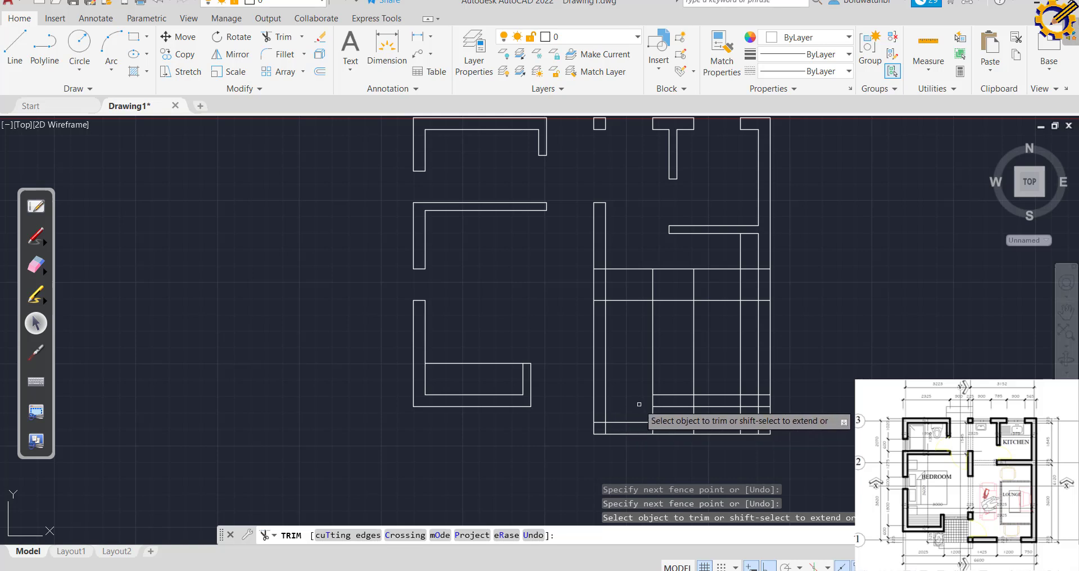
Trim the two inner vertical lines in the lower lounge and the horizontal segments running to the right-hand inner line.
click(623, 404)
key(Return)
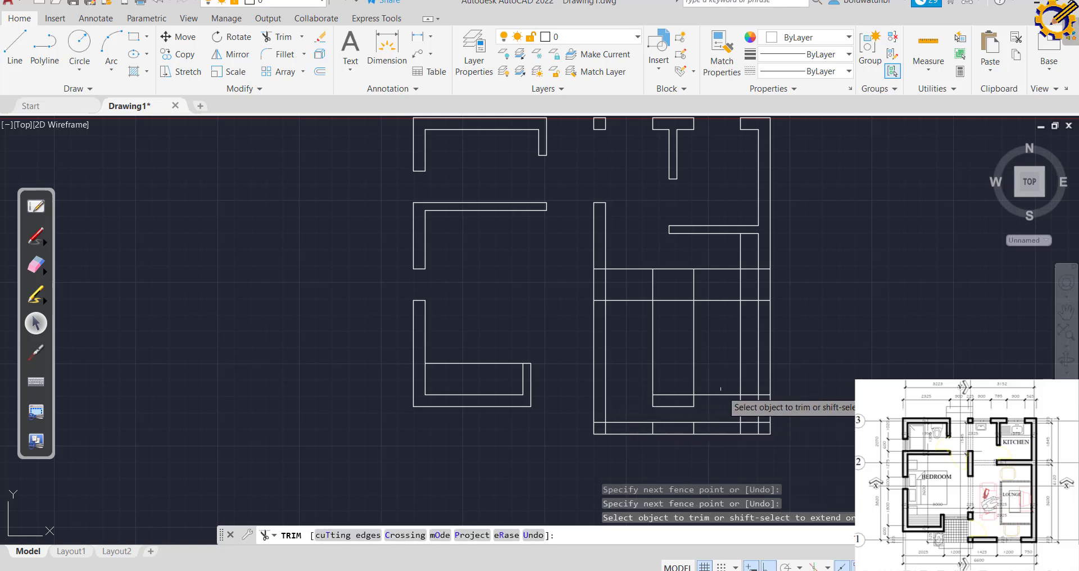
click(720, 388)
key(Return)
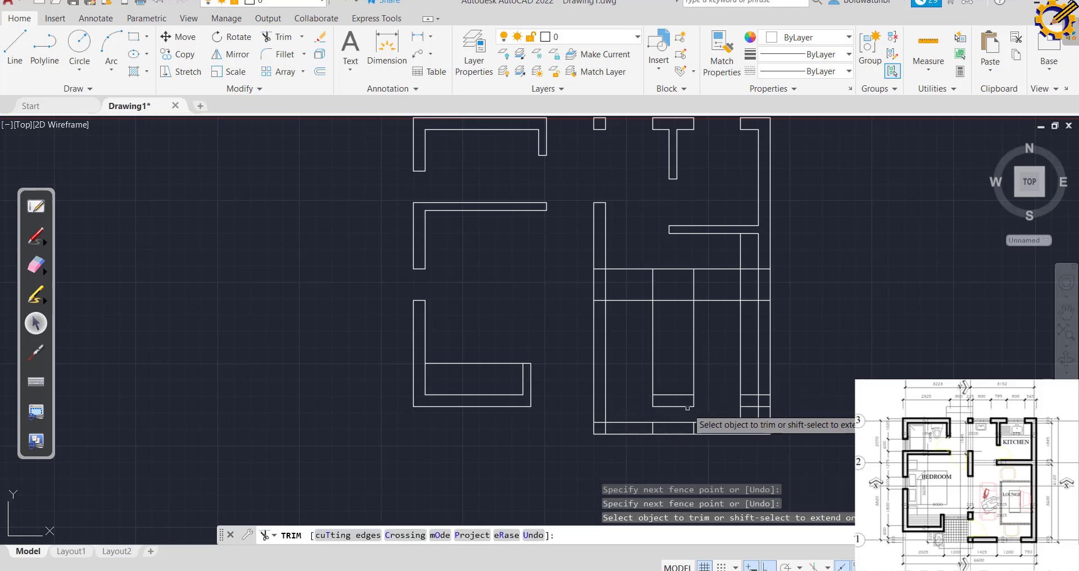
click(709, 363)
key(Return)
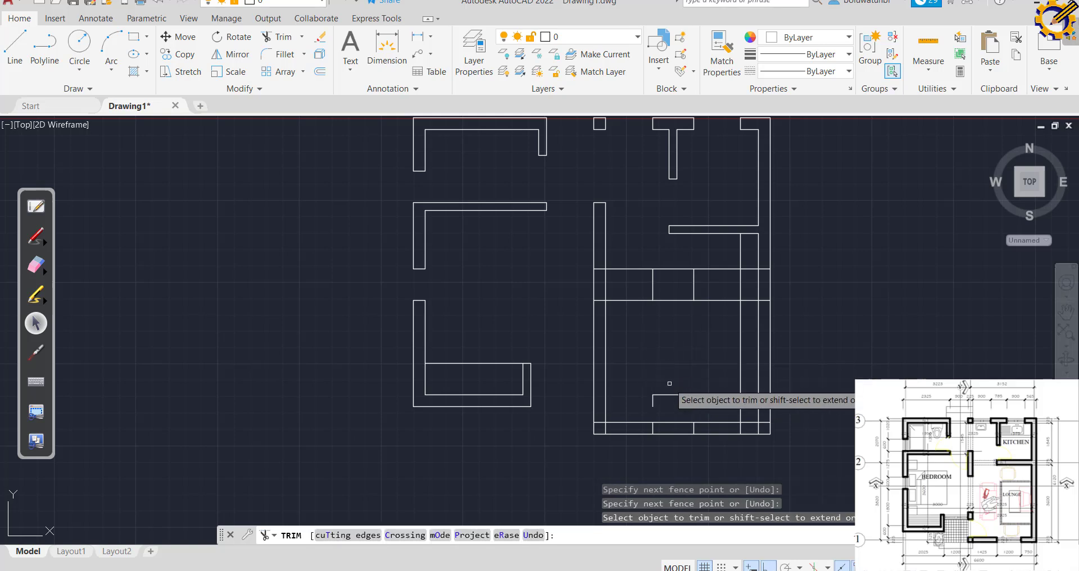
Trim away the leftover horizontal and short vertical fragments in the middle of the lower lounge.
click(653, 399)
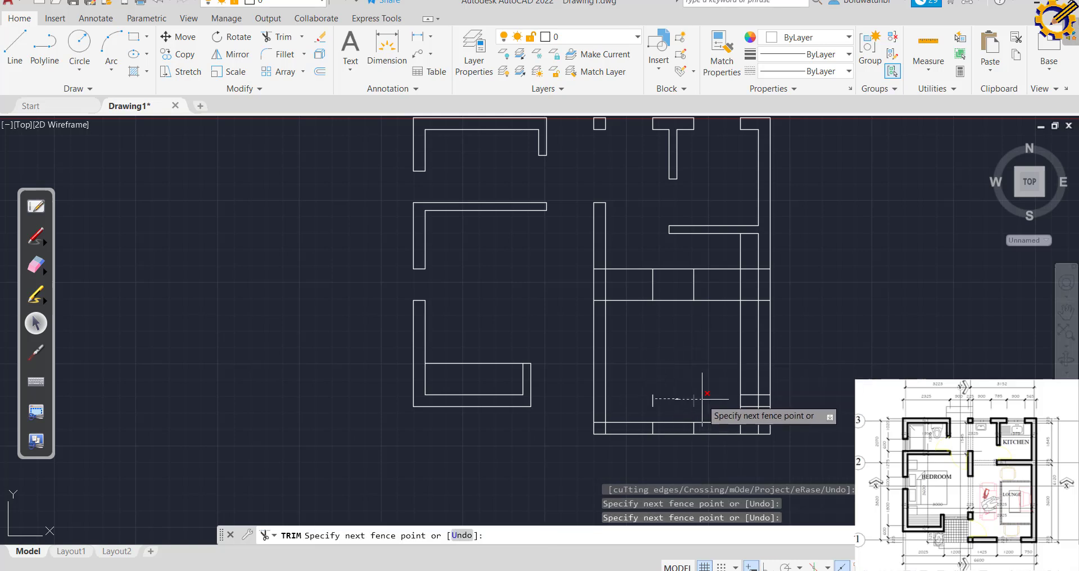
key(Return)
click(653, 399)
key(Return)
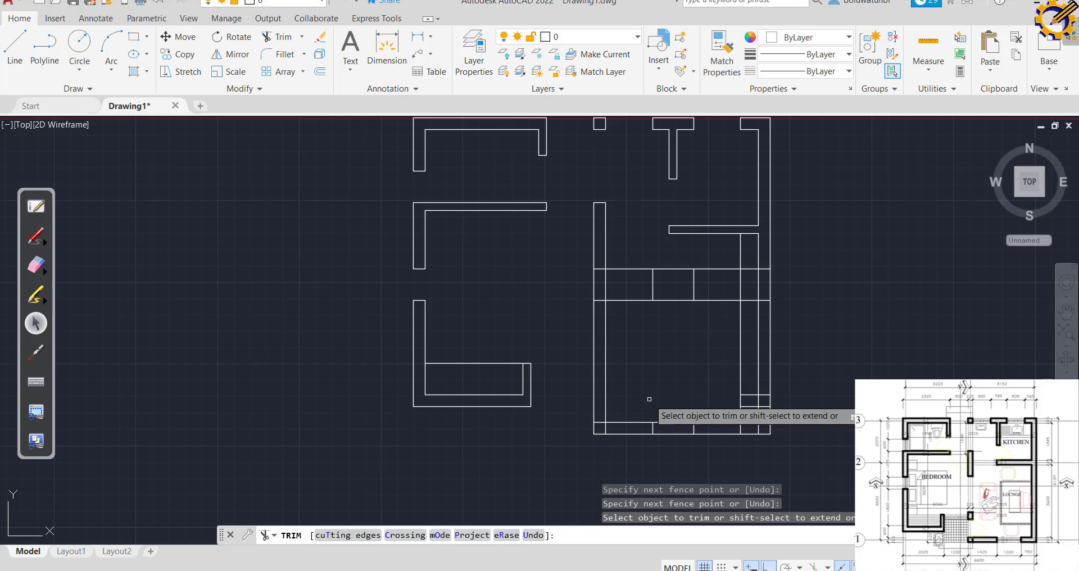
Trim the vertical stubs inside the lounge's lower wall and the extra lines beside the lower part of its right wall.
click(689, 426)
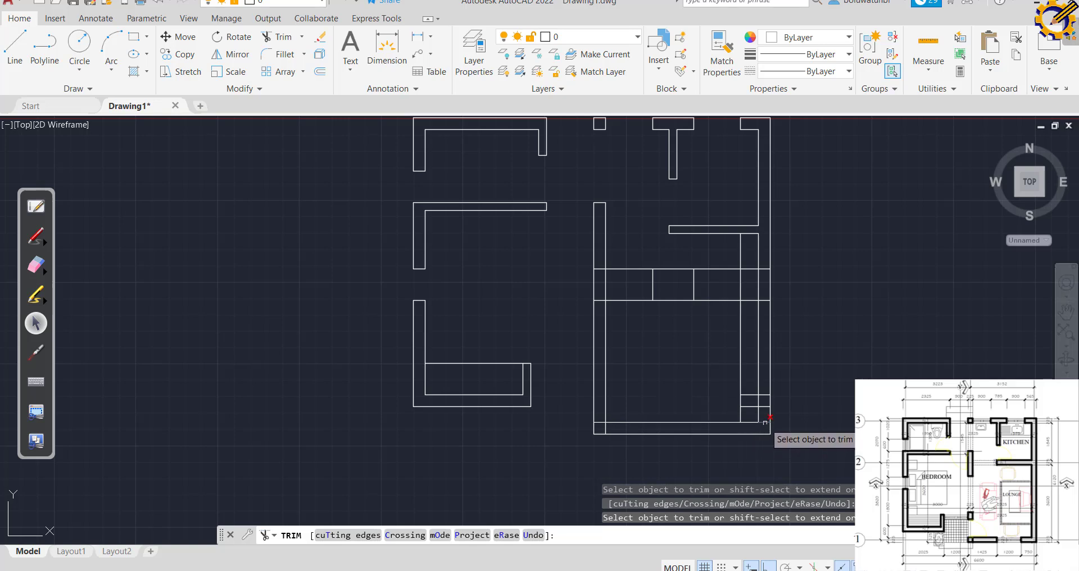
click(751, 383)
key(Return)
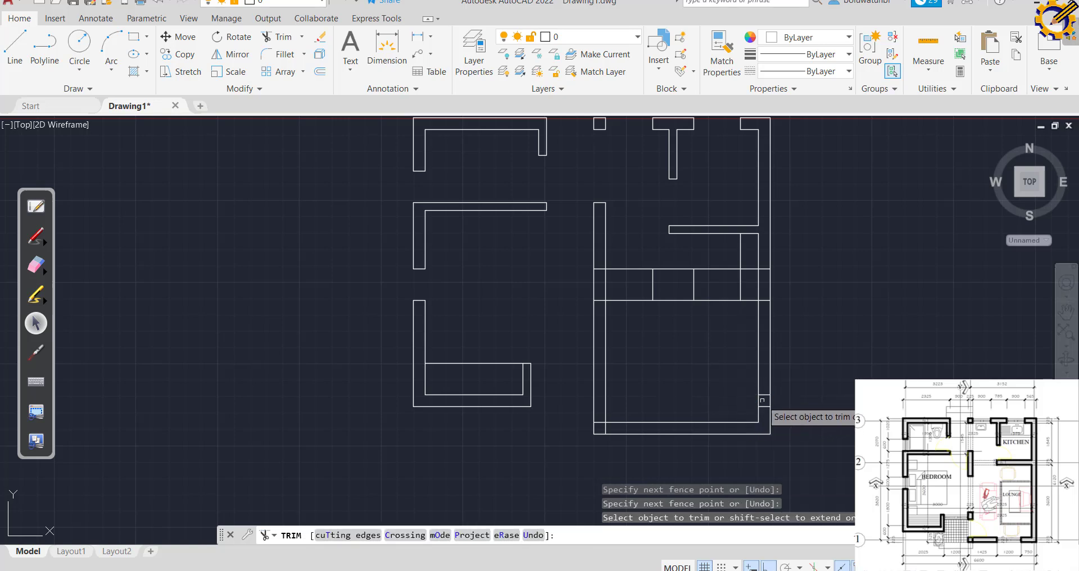
Trim the remaining short horizontal piece inside the lower end of the lounge's right wall.
click(768, 400)
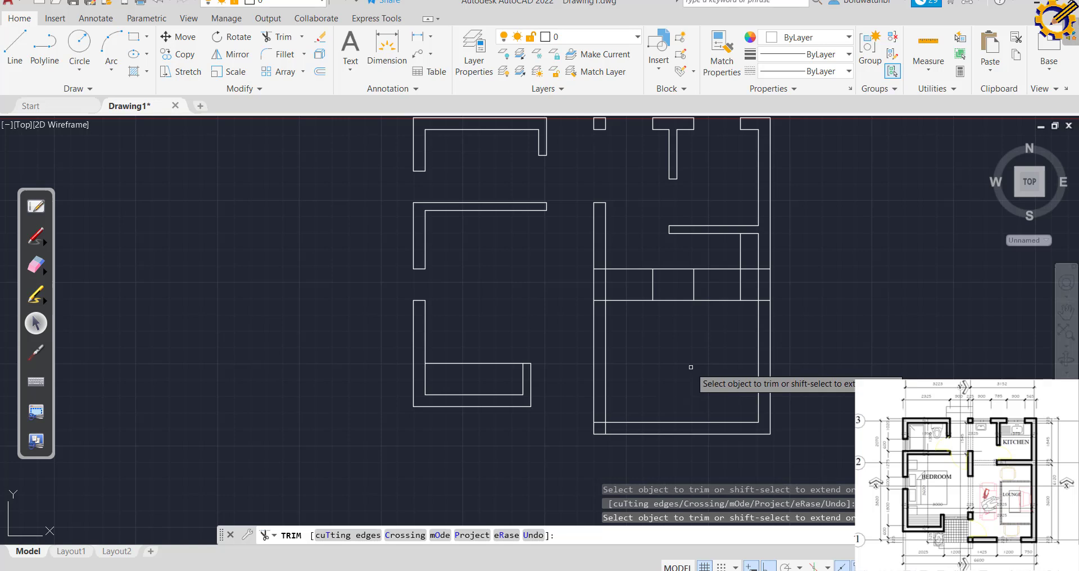
key(Escape)
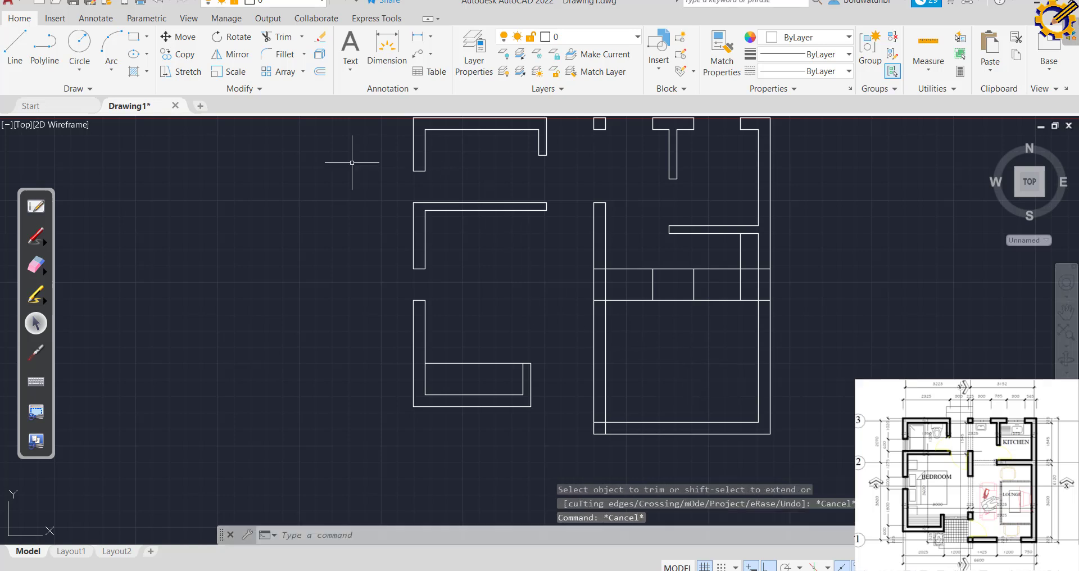
Offset the inner line of the lounge's lower wall 900 upward, checking the door opening against arc319-2021.pdf.
click(319, 72)
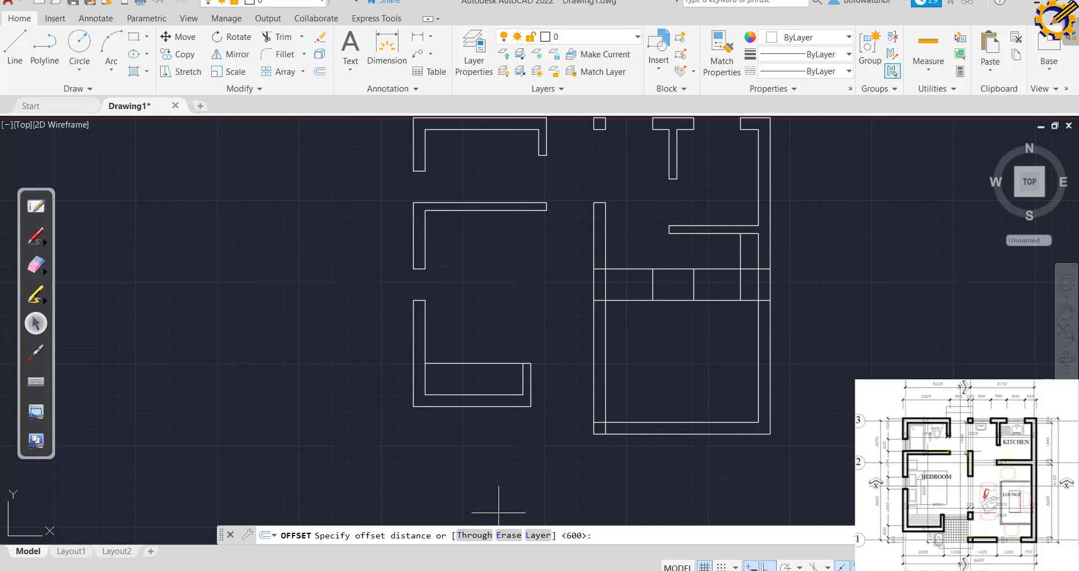
key(alt+Tab)
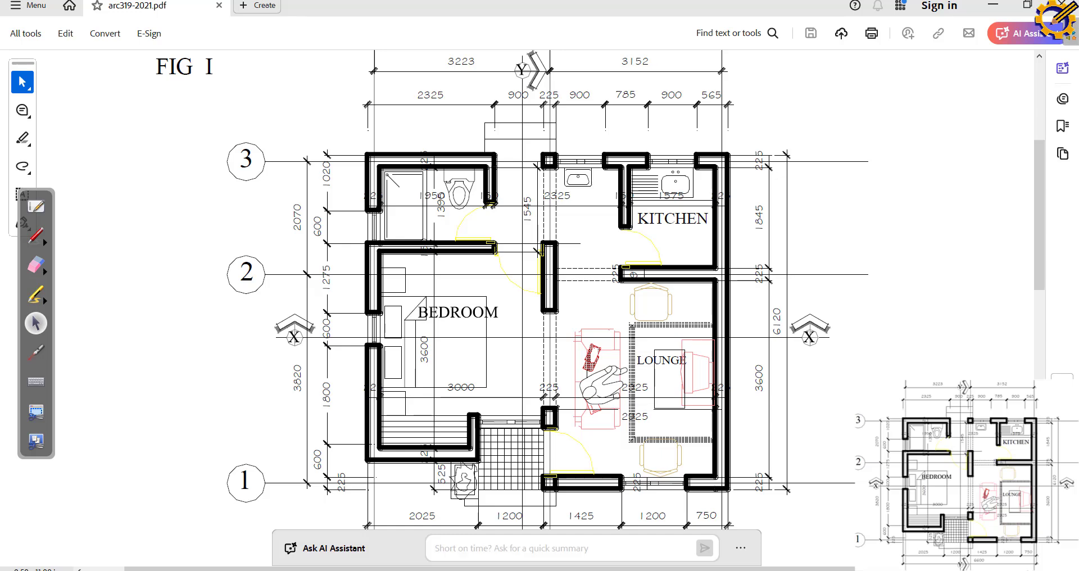
key(alt+Tab)
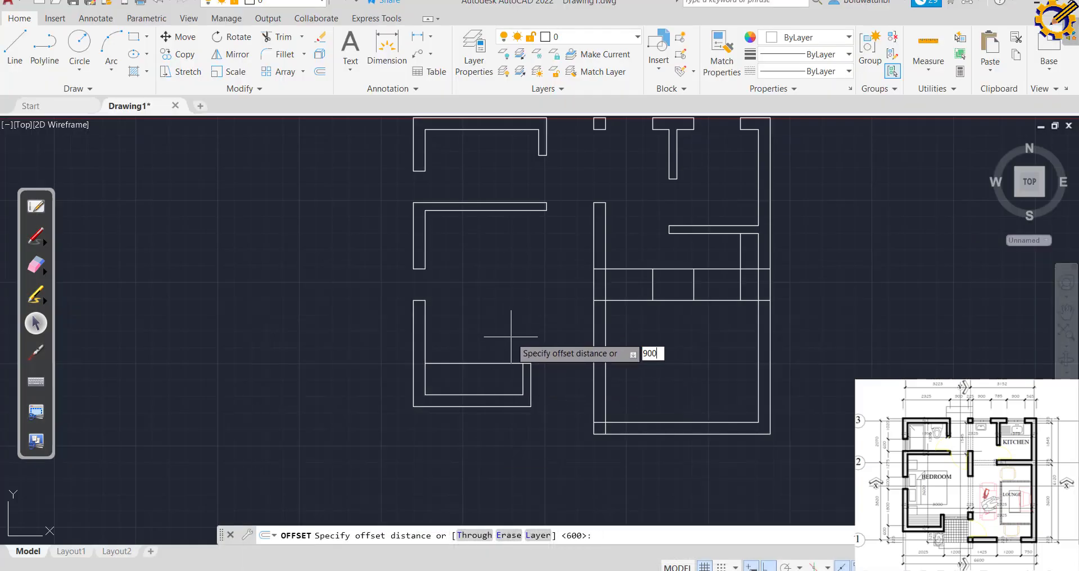
key(Return)
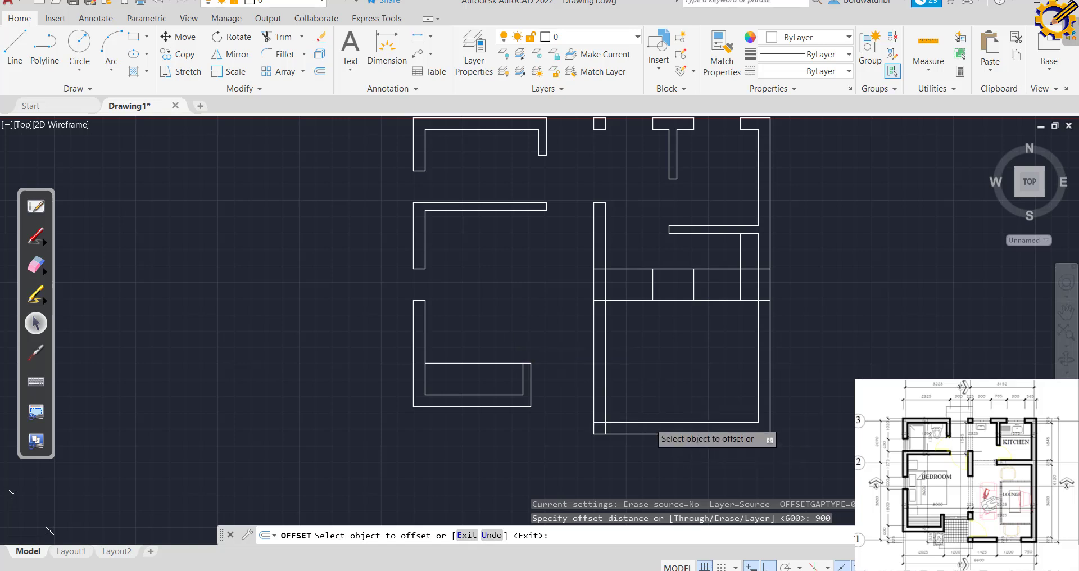
click(653, 423)
click(643, 393)
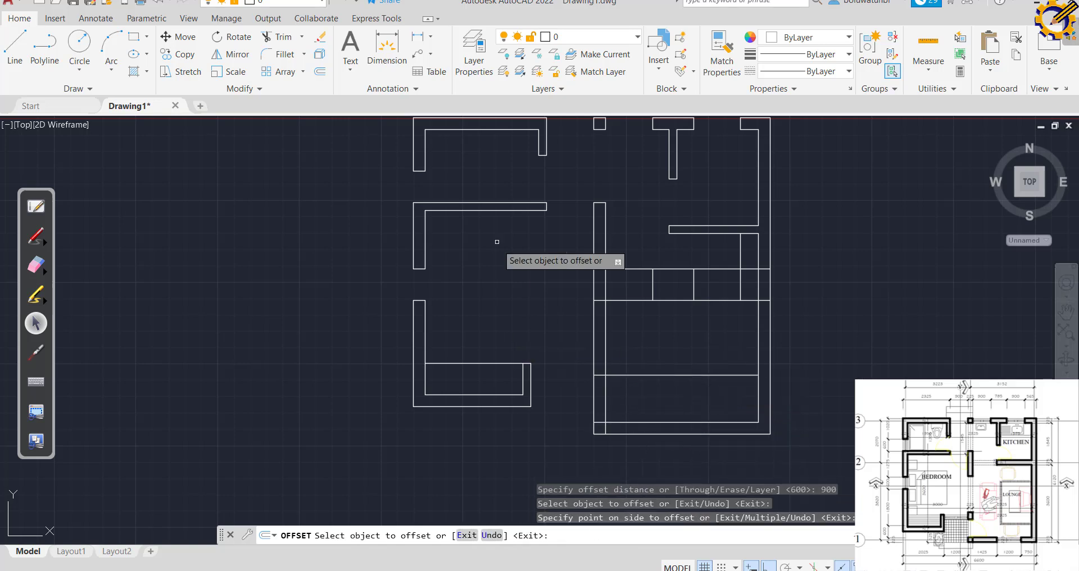
Trim the lounge's left wall below the 900 offset line for the door opening, and trim that line across the room.
click(287, 37)
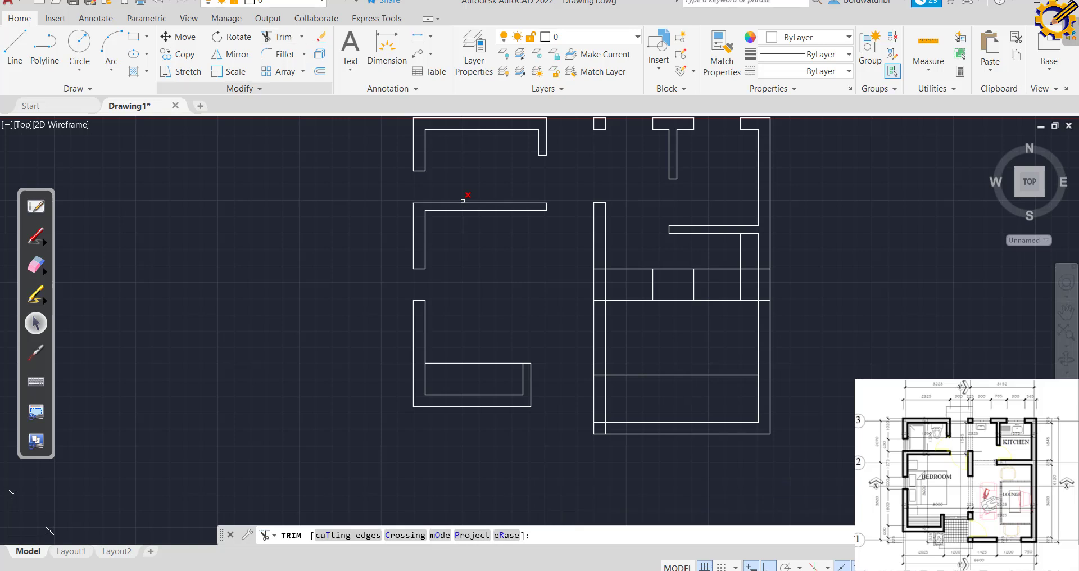
click(583, 393)
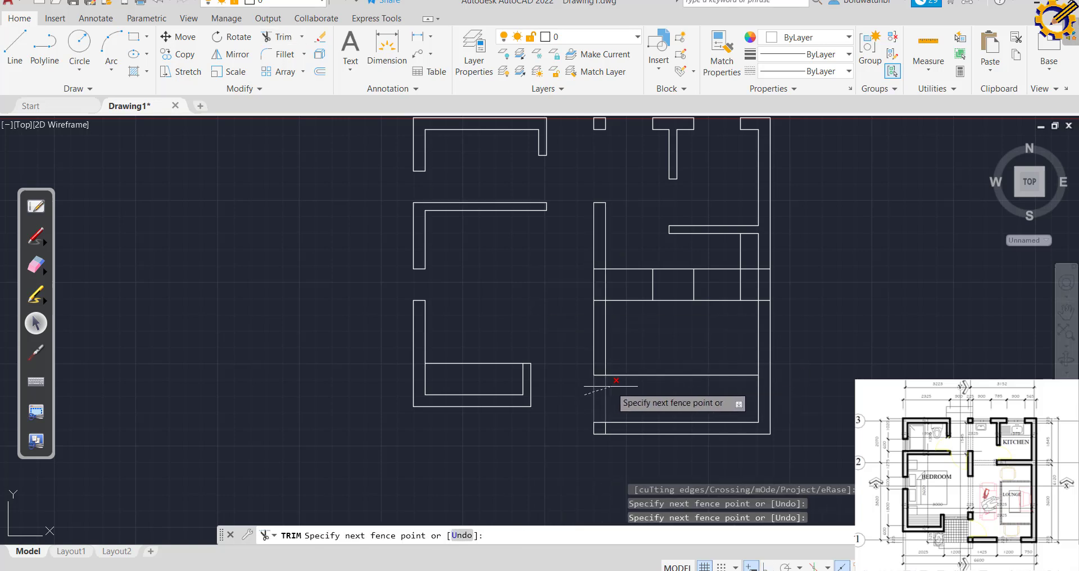
key(Return)
click(637, 383)
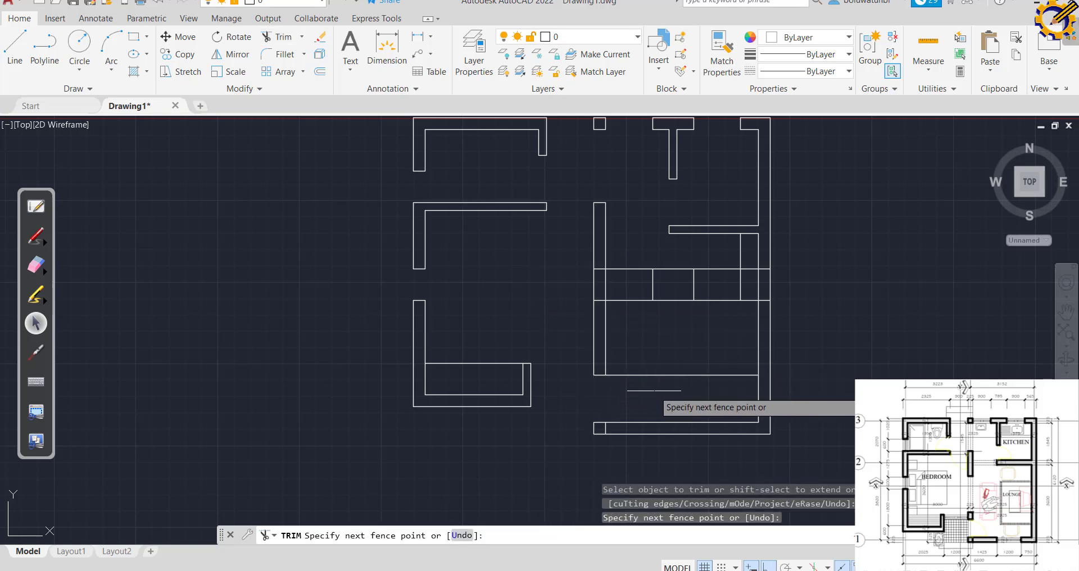
click(649, 366)
key(Return)
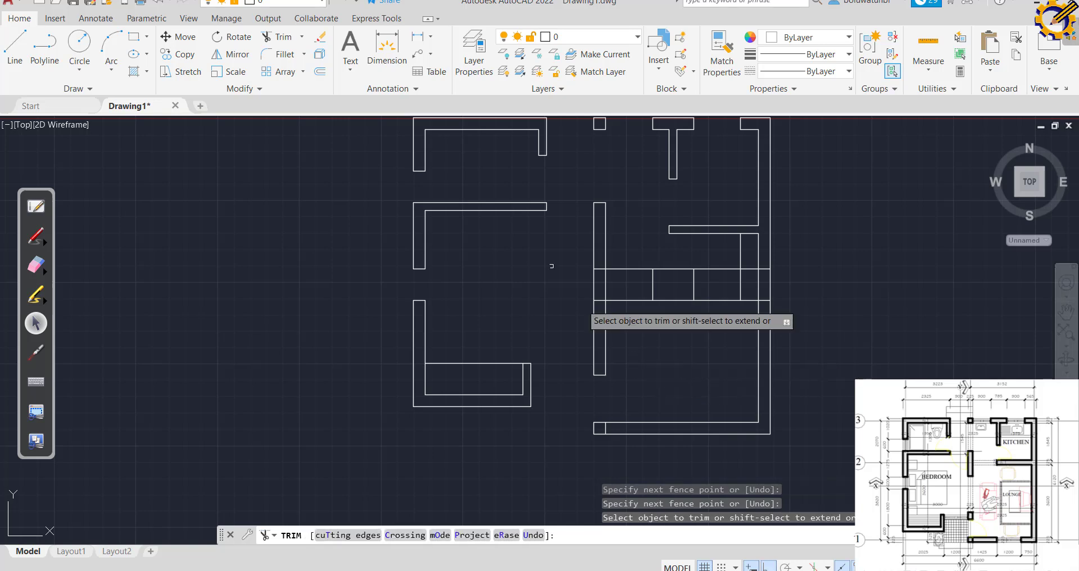
Offset the closing line above the lounge door opening 400 upward inside the left wall.
click(319, 72)
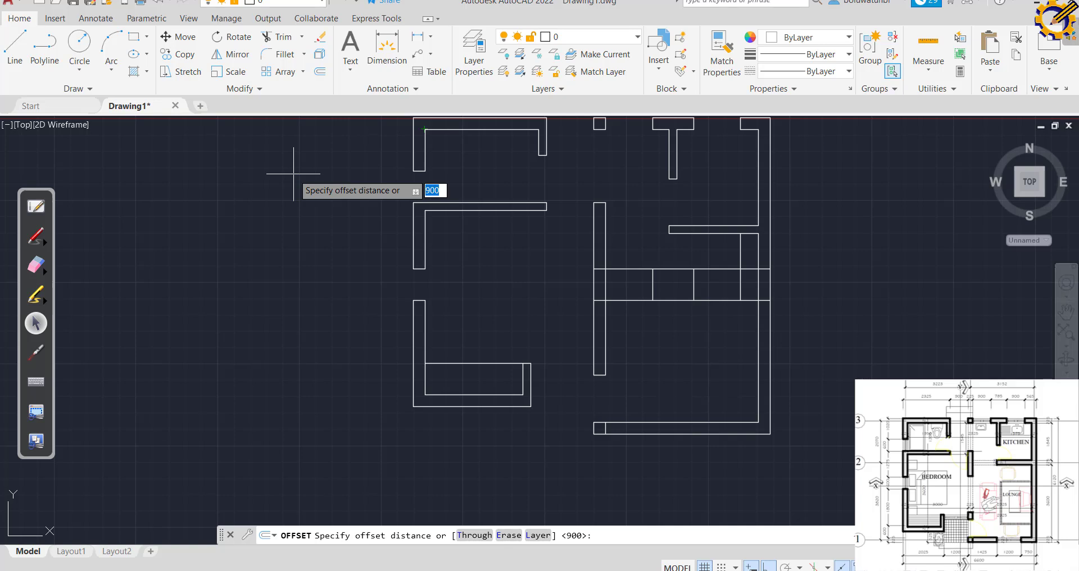
key(Return)
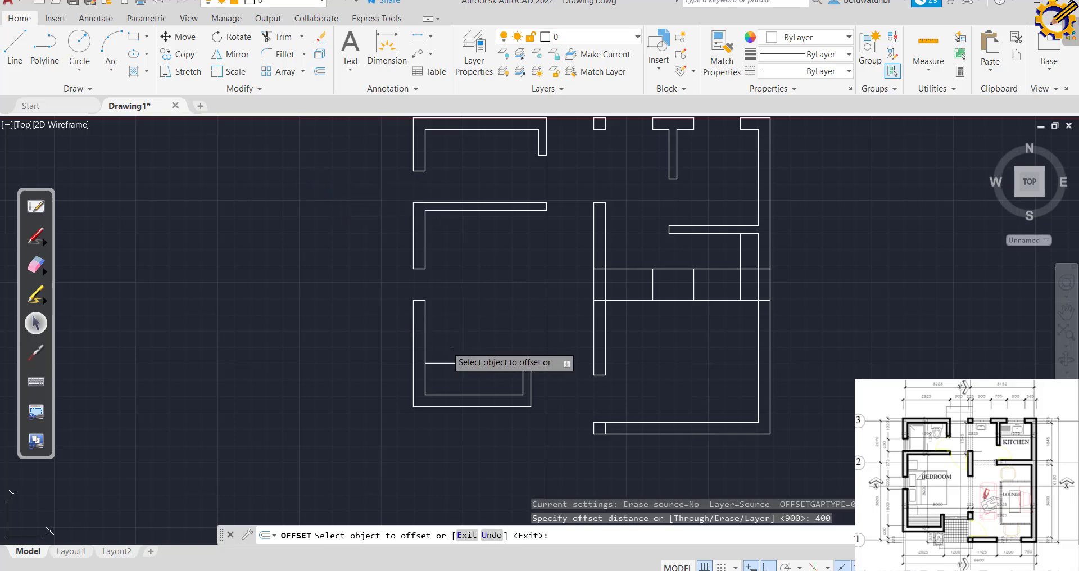
click(598, 374)
click(599, 340)
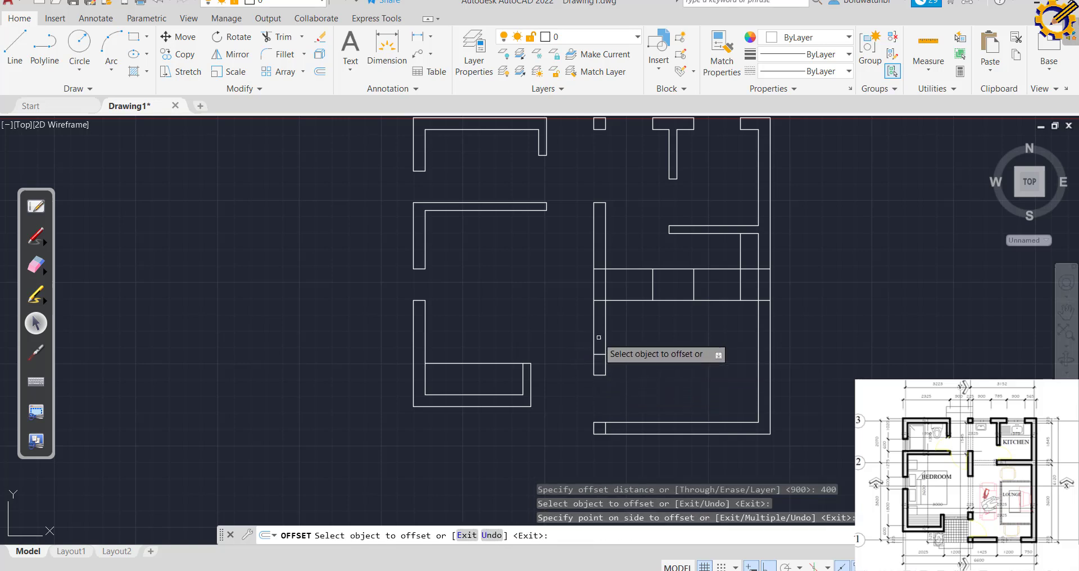
Trim both lines of the lounge's left wall between the short pier and the upper wall segment.
click(283, 37)
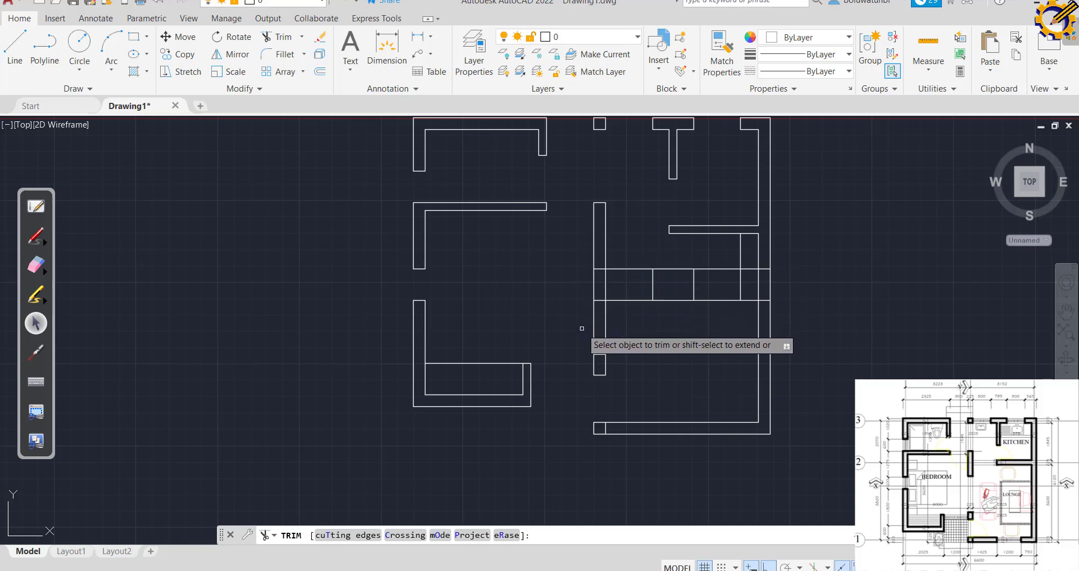
drag(582, 327, 590, 325)
drag(595, 287, 647, 286)
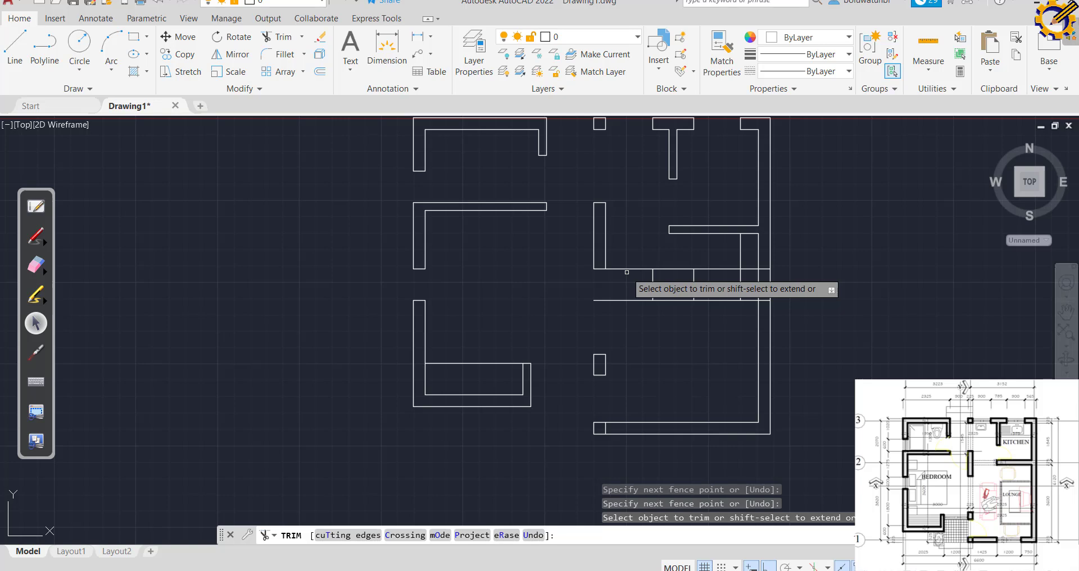
Trim away the leftover horizontal and vertical construction lines across the middle of the lounge up to its right wall.
drag(636, 251, 630, 302)
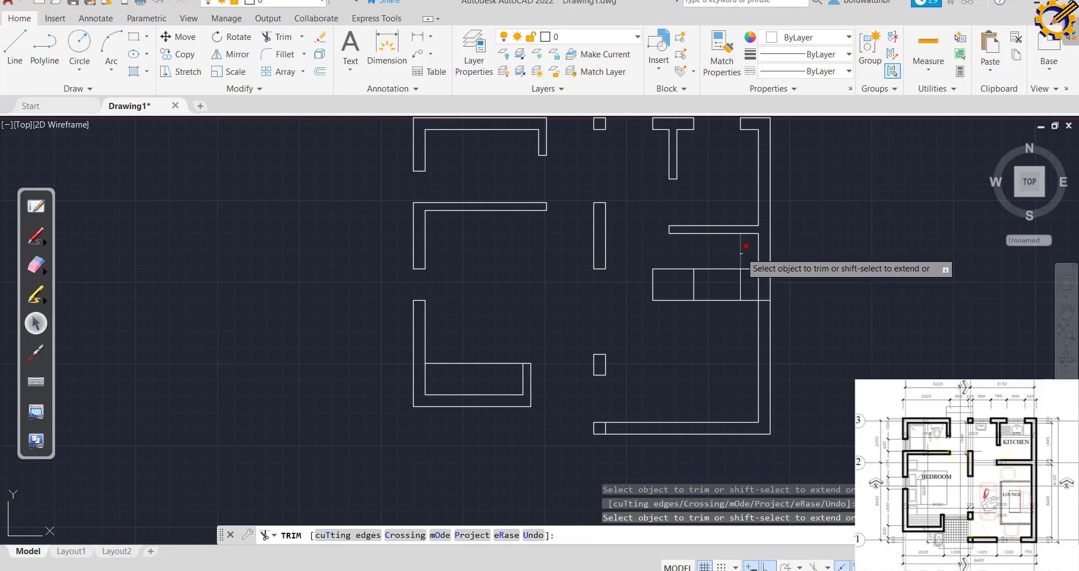
click(741, 250)
mouse_move(743, 249)
mouse_down()
mouse_move(741, 299)
mouse_move(743, 288)
mouse_up()
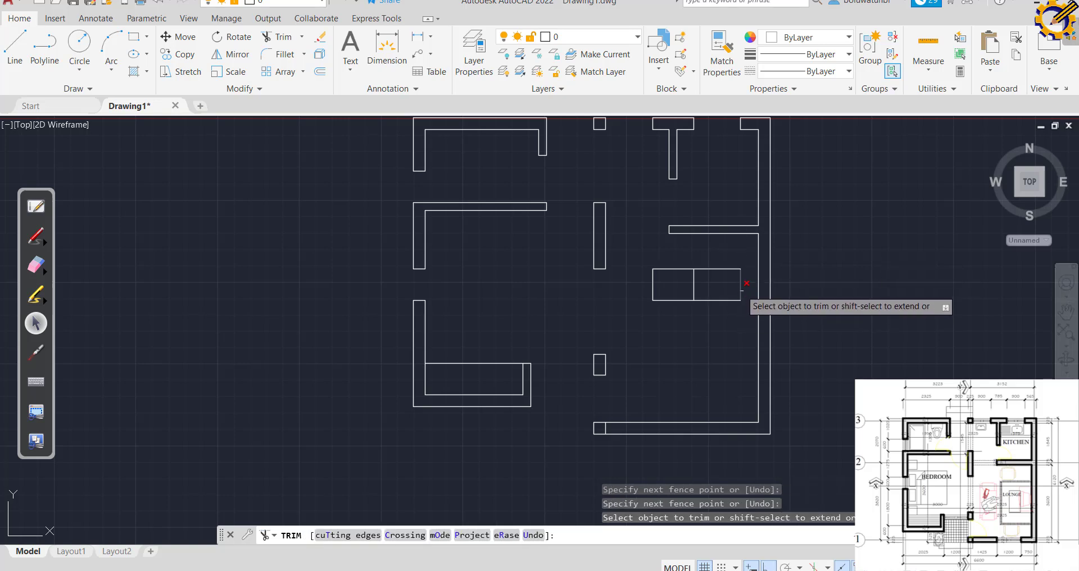
click(743, 287)
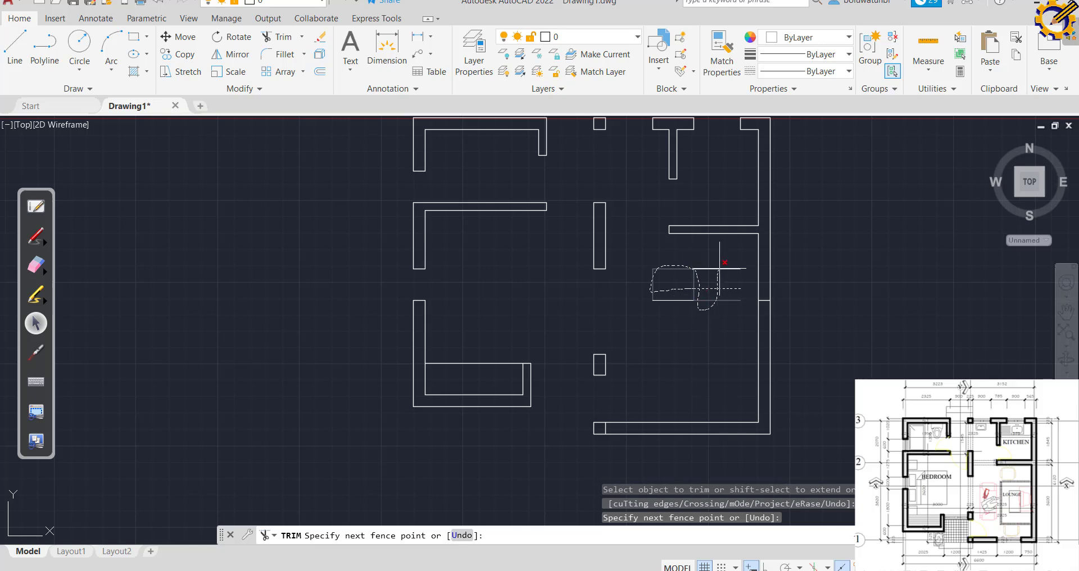
drag(666, 316, 667, 310)
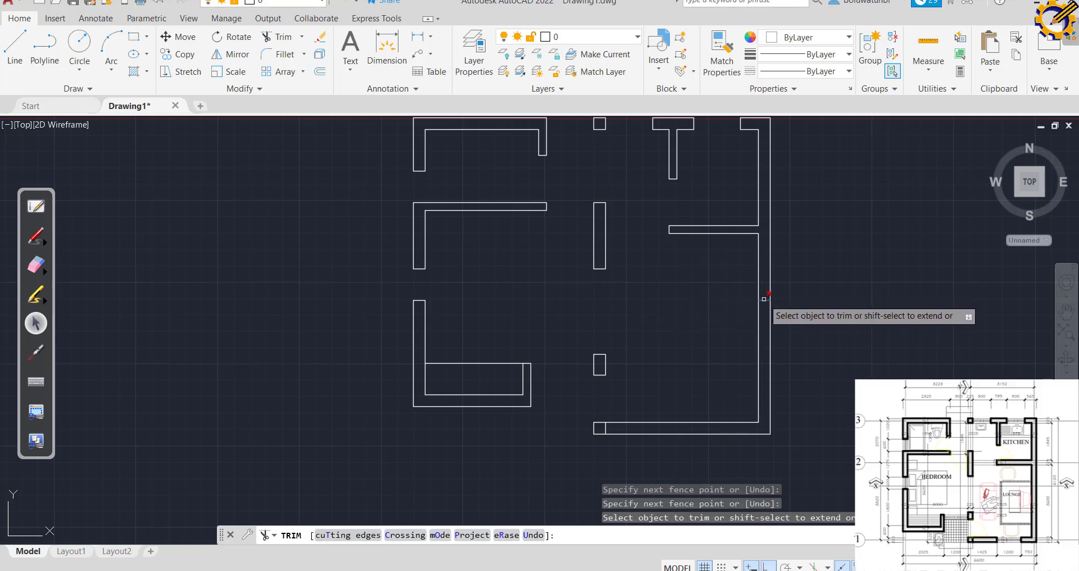
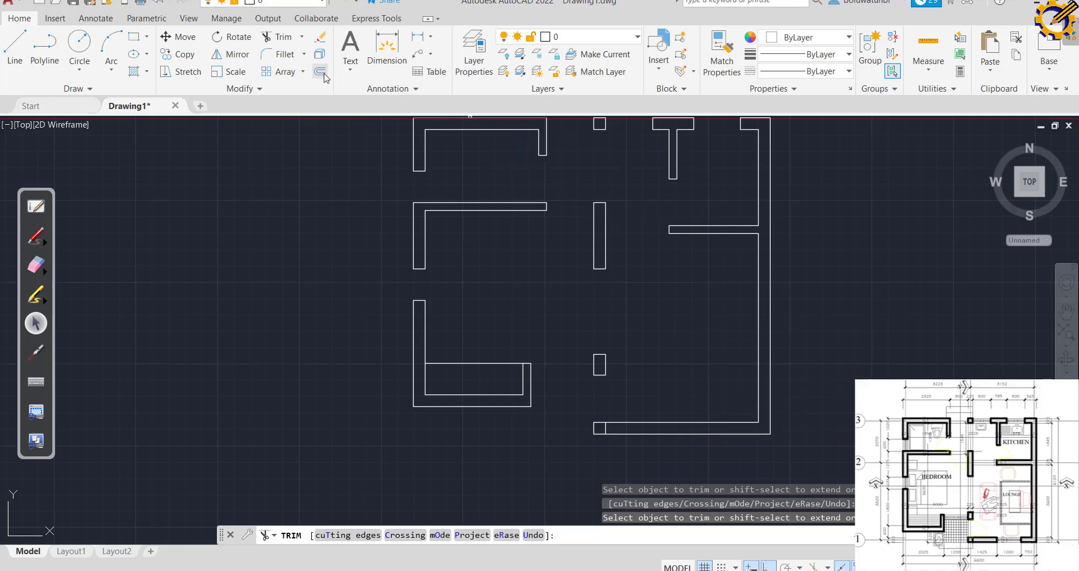
Offset the right wall's outer line 750 inward, and offset the resulting line a further 1200 in the same direction.
click(322, 72)
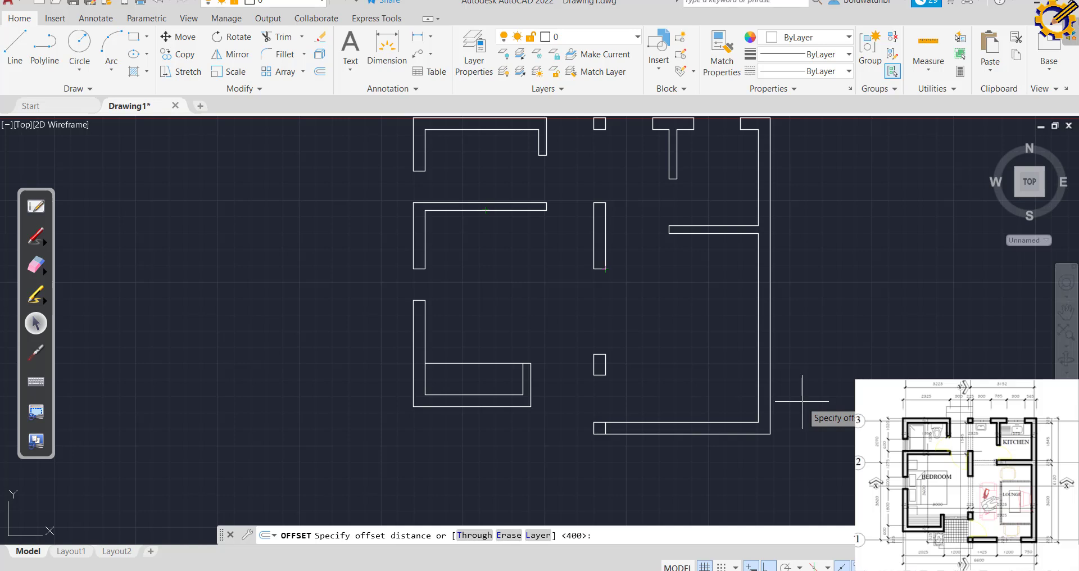
text(750)
key(Return)
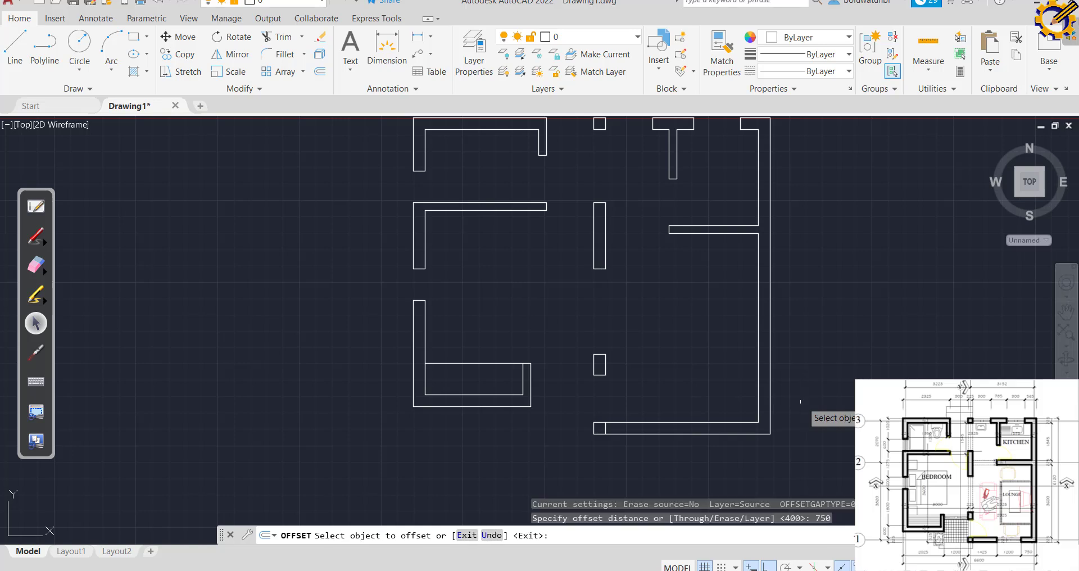
click(769, 427)
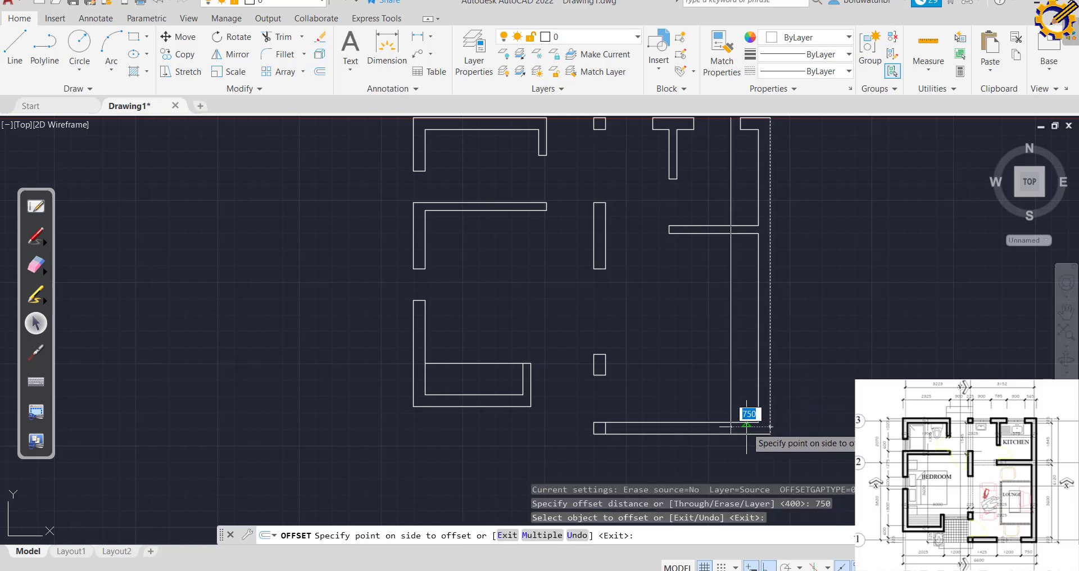
click(753, 415)
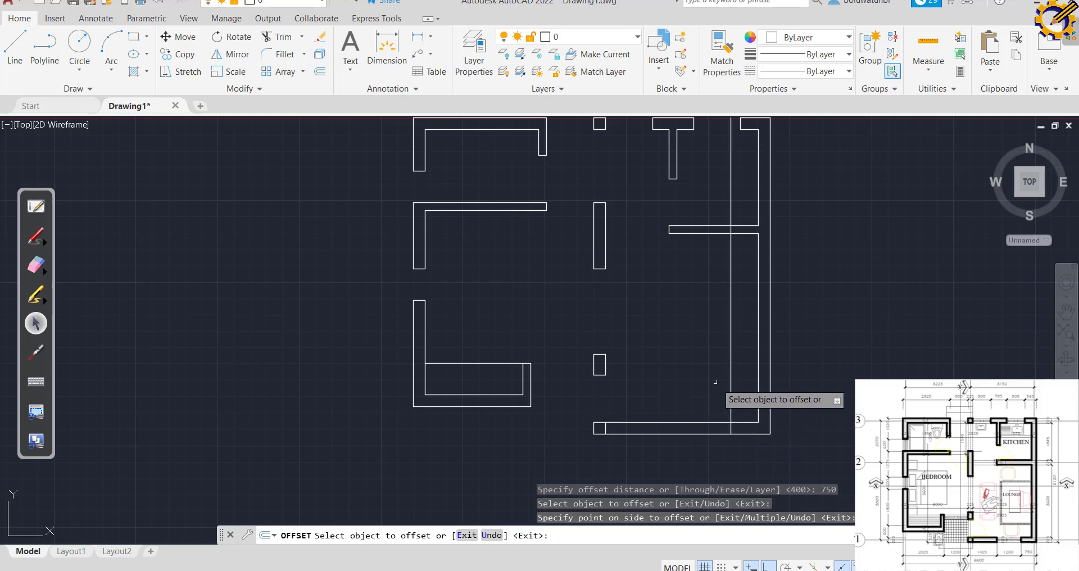
click(731, 373)
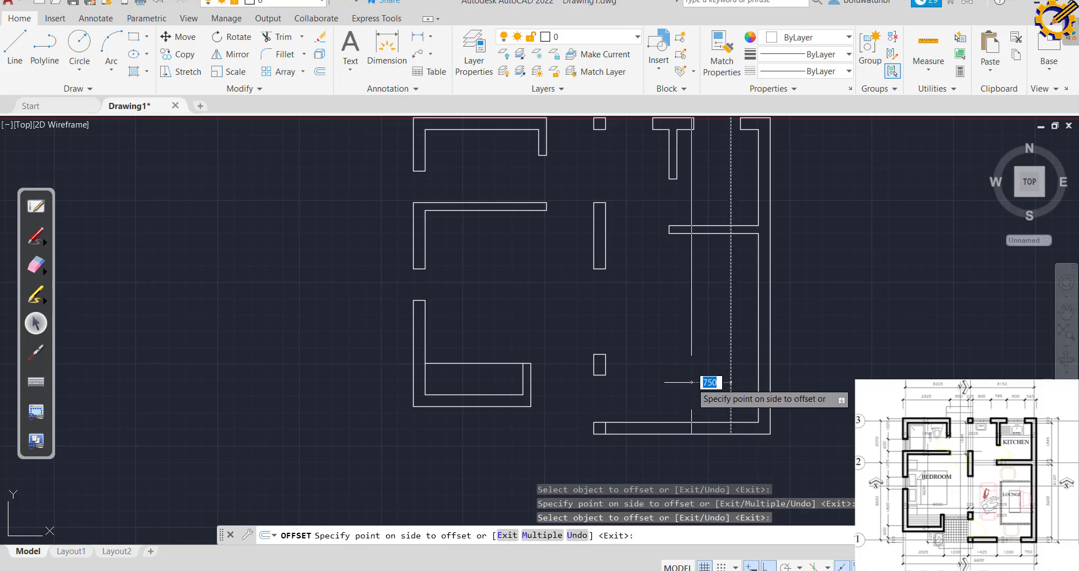
text(1200)
key(Return)
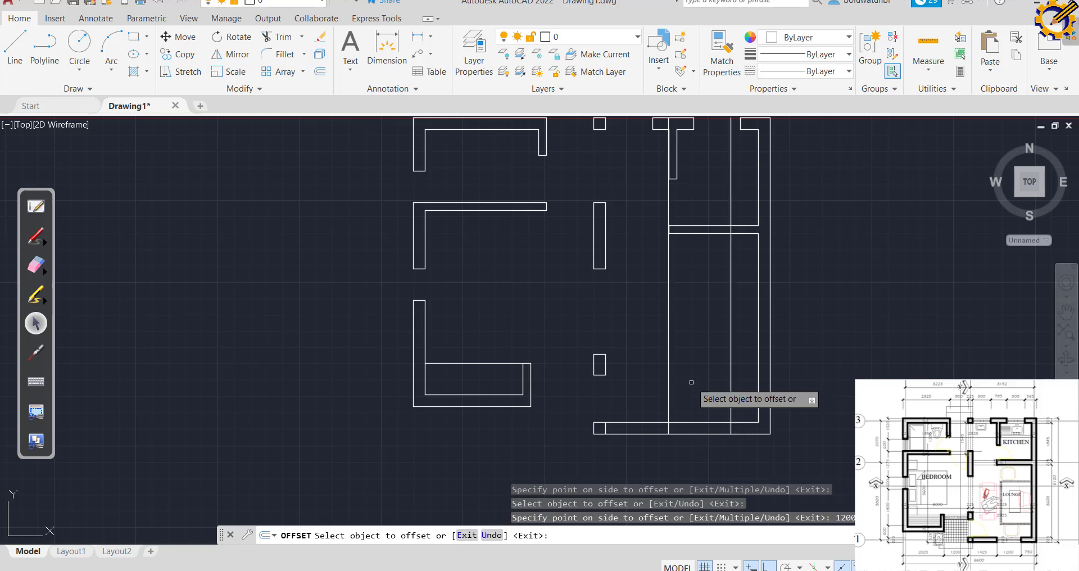
Trim the lounge's lower wall between the two vertical offset lines for the window opening, and delete both offset lines.
click(275, 37)
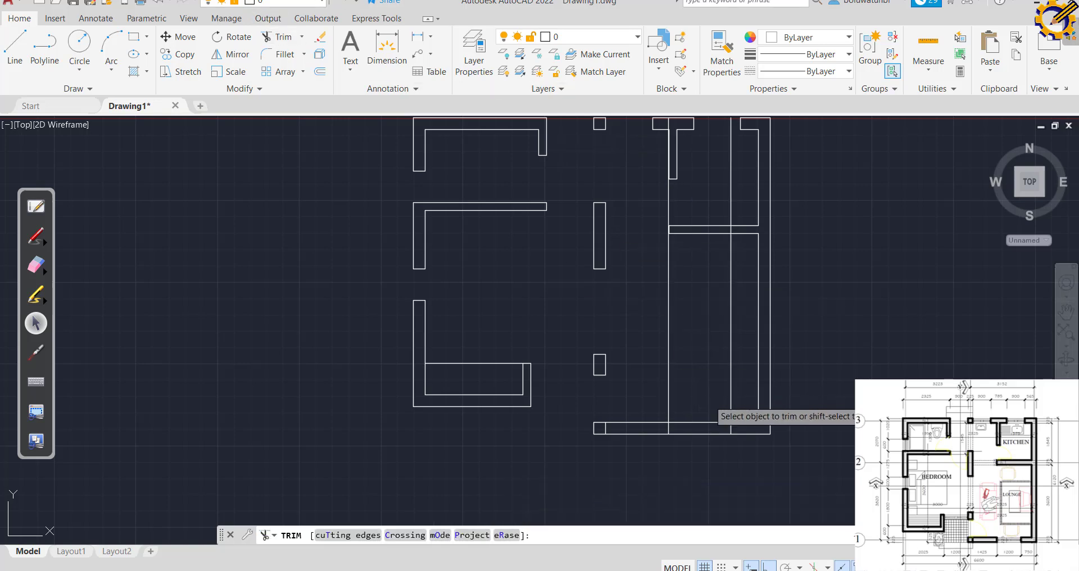
mouse_move(709, 401)
mouse_down()
mouse_move(704, 436)
mouse_move(709, 402)
mouse_up()
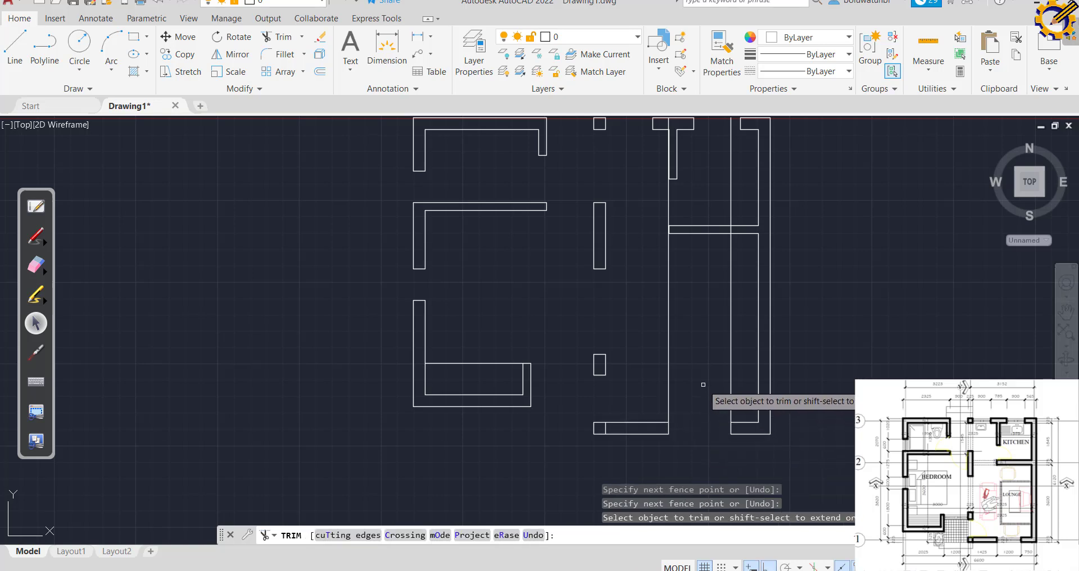
key(Escape)
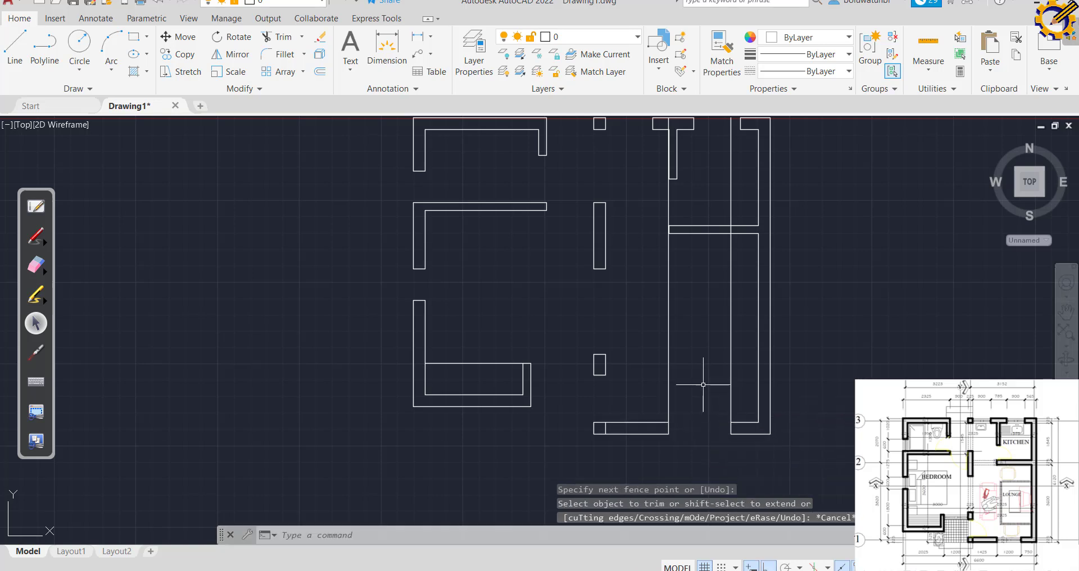
click(738, 356)
click(654, 346)
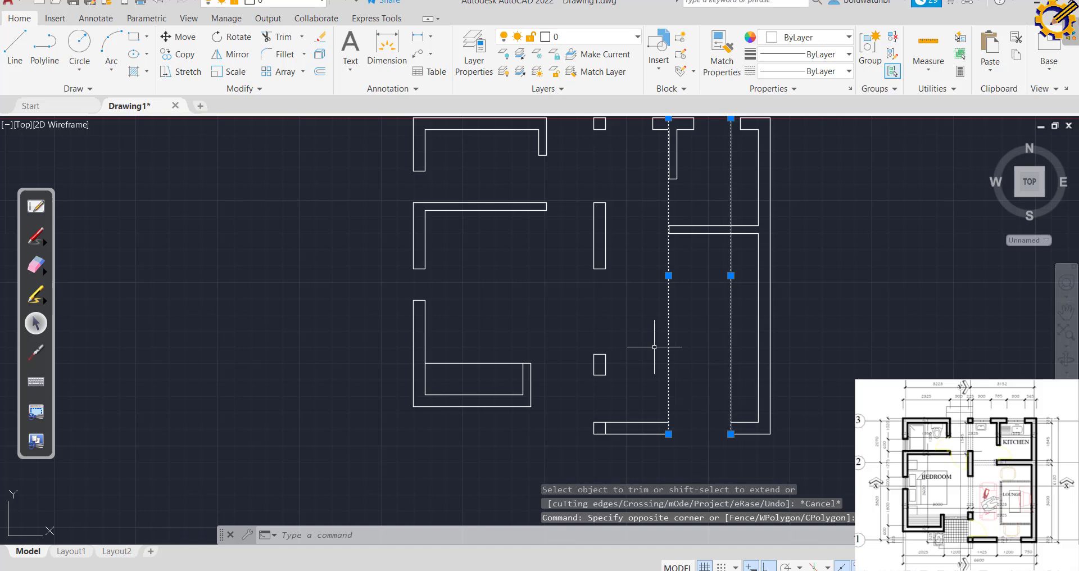
key(Delete)
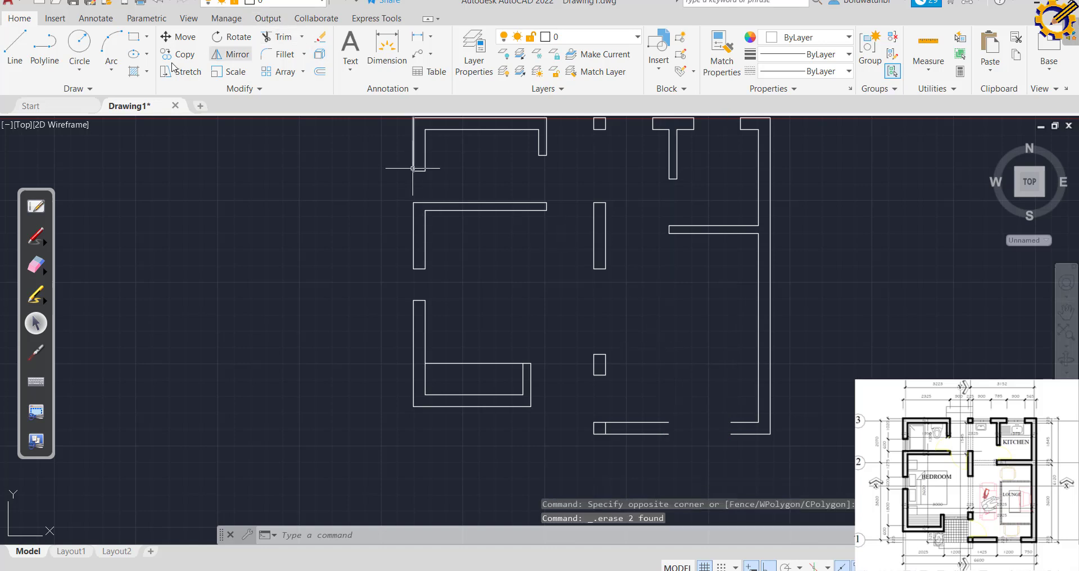
Draw a short vertical line closing the wall end on the left side of the lower window opening.
click(14, 47)
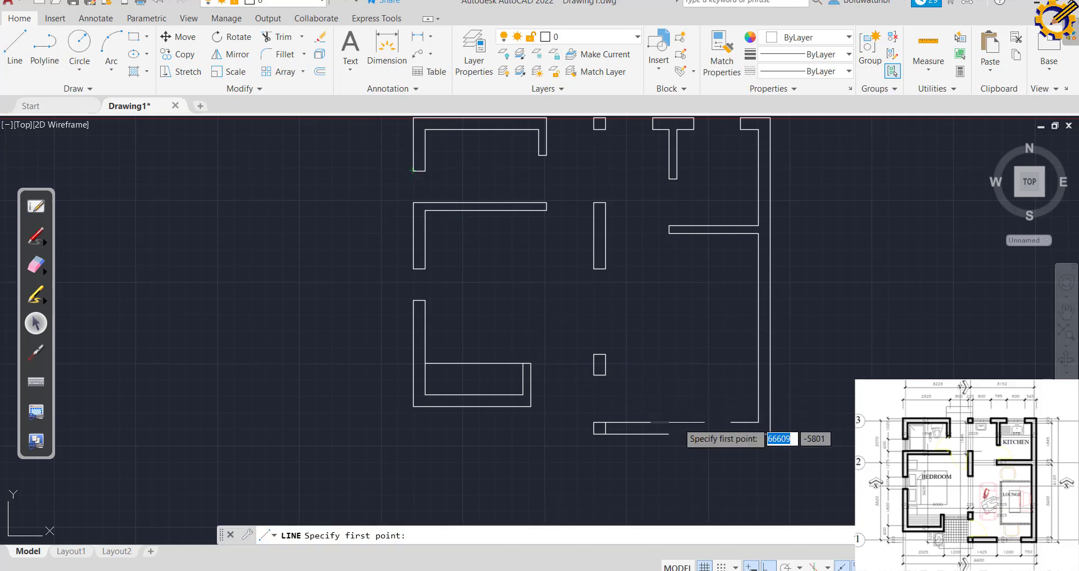
click(668, 434)
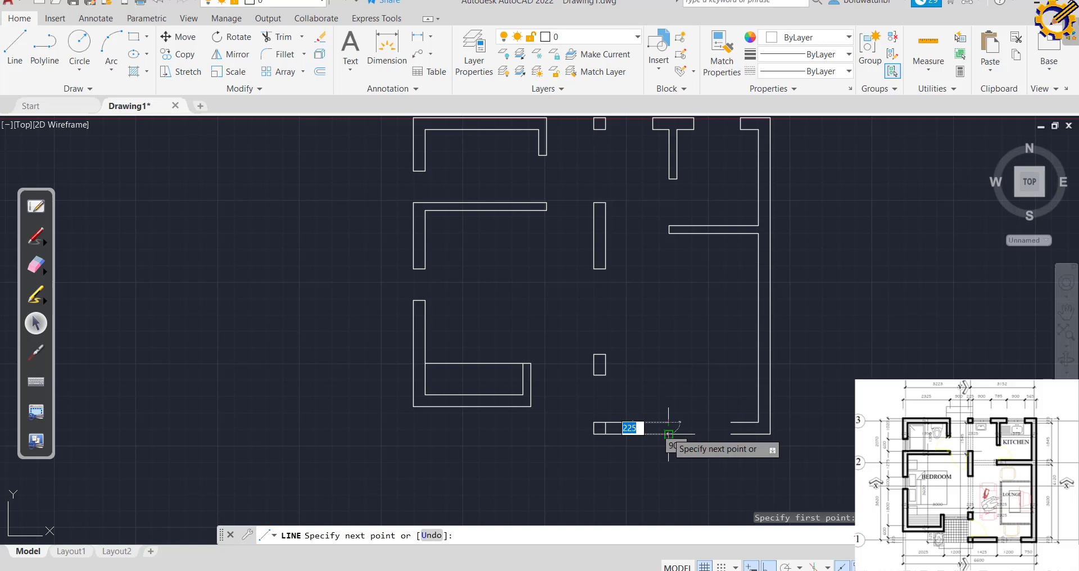
click(668, 433)
right_click(689, 388)
click(712, 393)
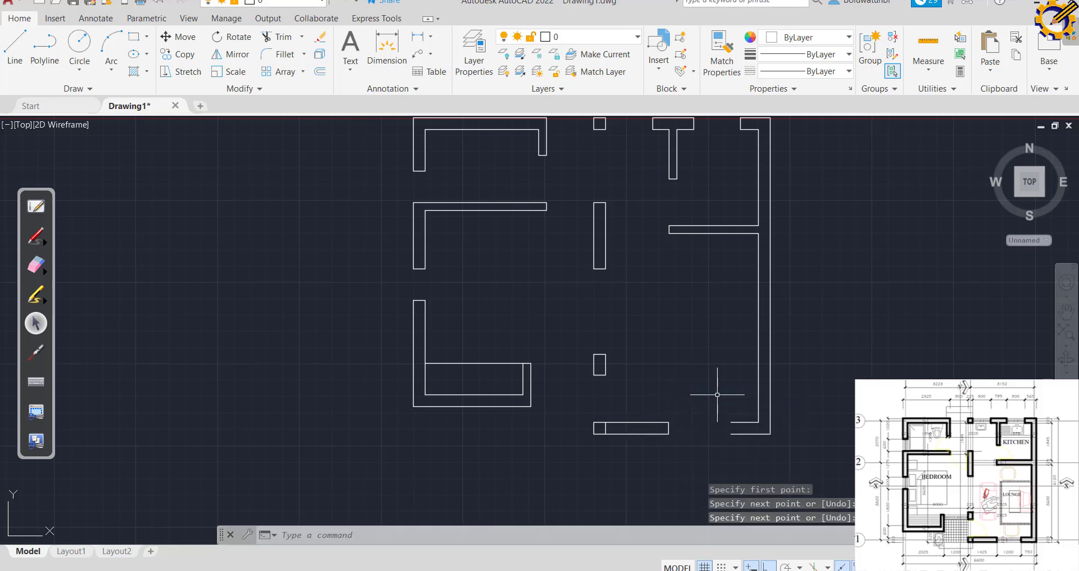
Draw a short vertical line closing the wall end on the right side of the lounge's lower window opening.
key(Return)
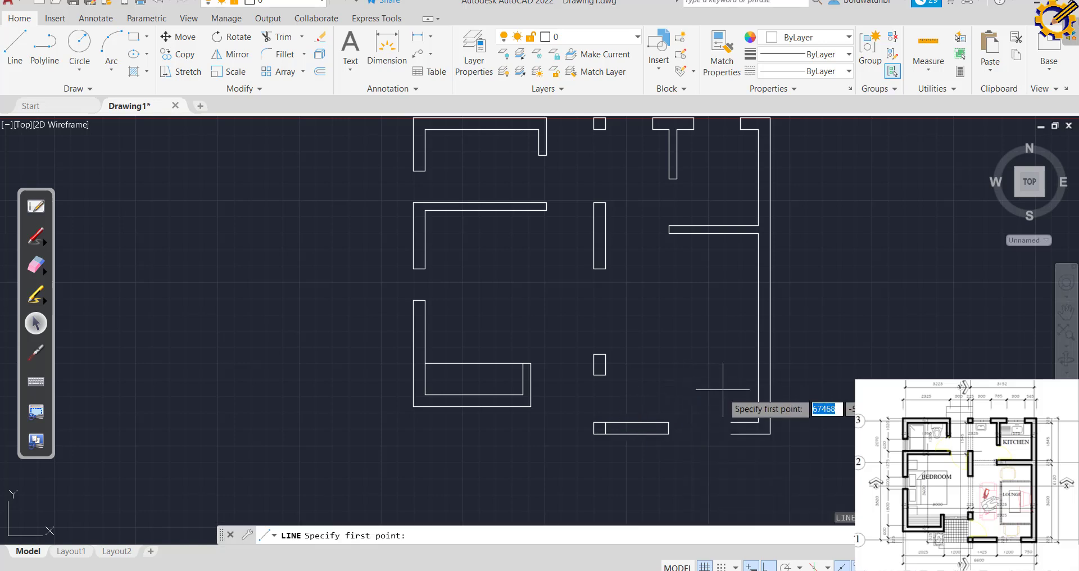
click(730, 421)
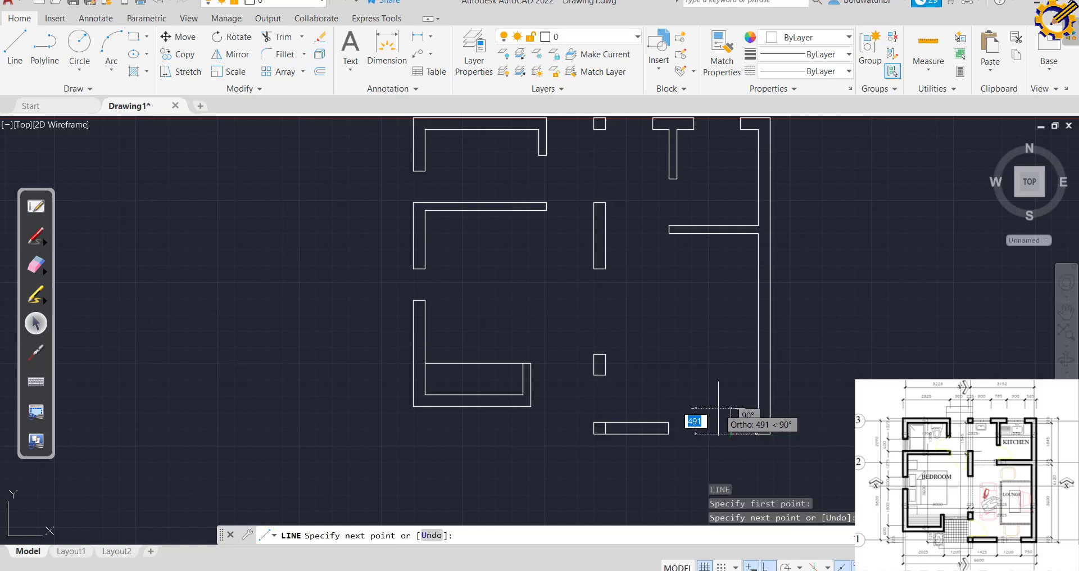
key(Escape)
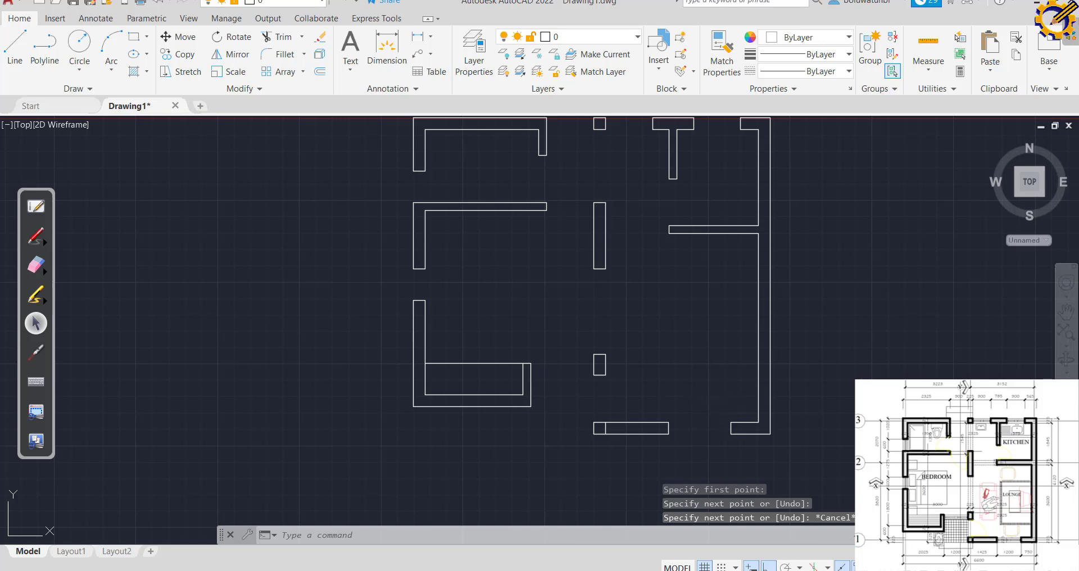
Draw three sides of a 150 by 225 pier below the bedroom's lower right corner, level with the lounge's lower wall, after checking arc319-2021.pdf.
middle_drag(634, 339, 630, 384)
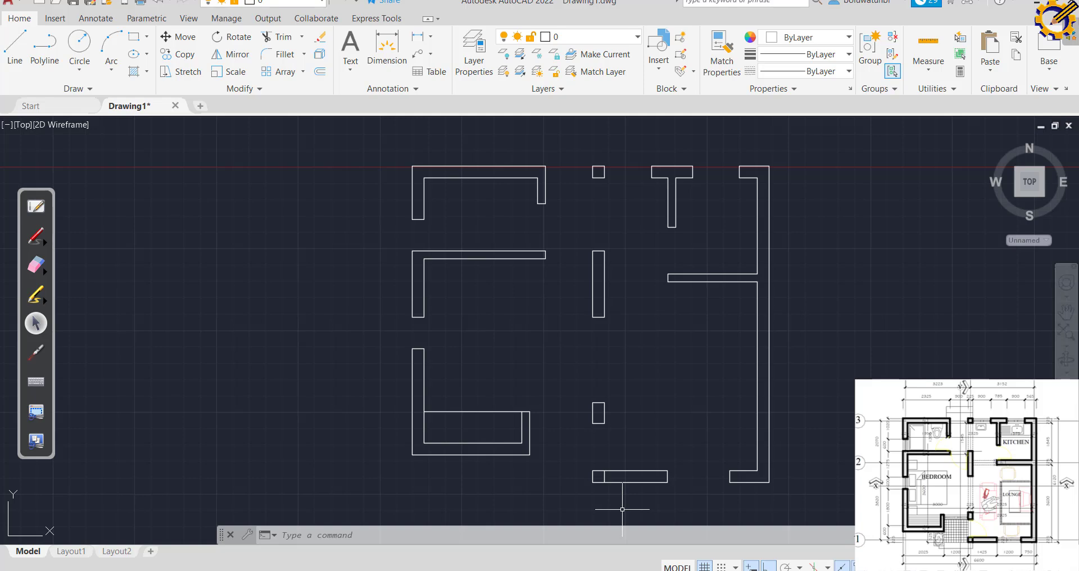
key(alt+Tab)
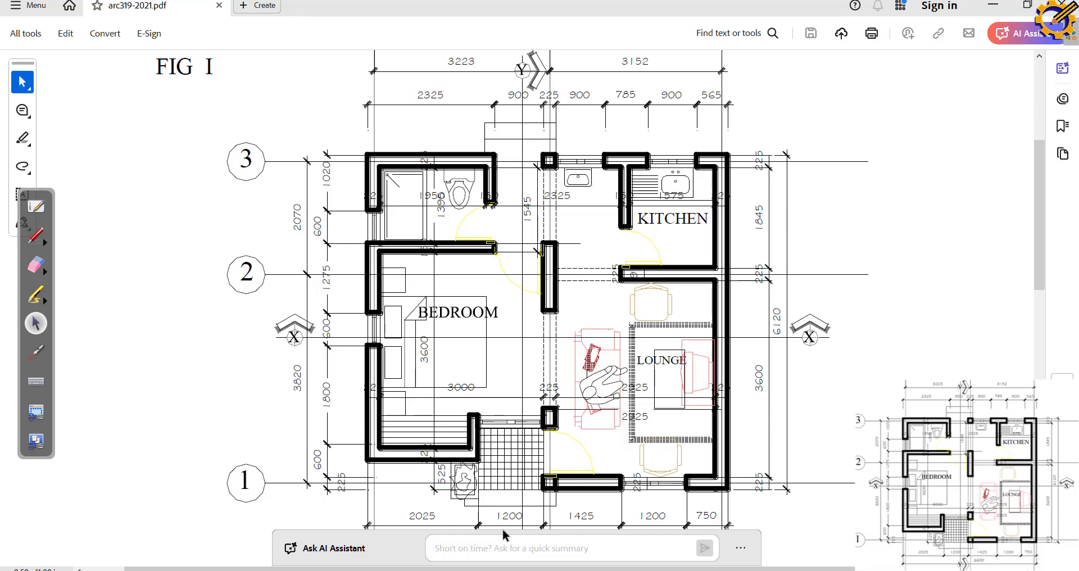
key(alt+Tab)
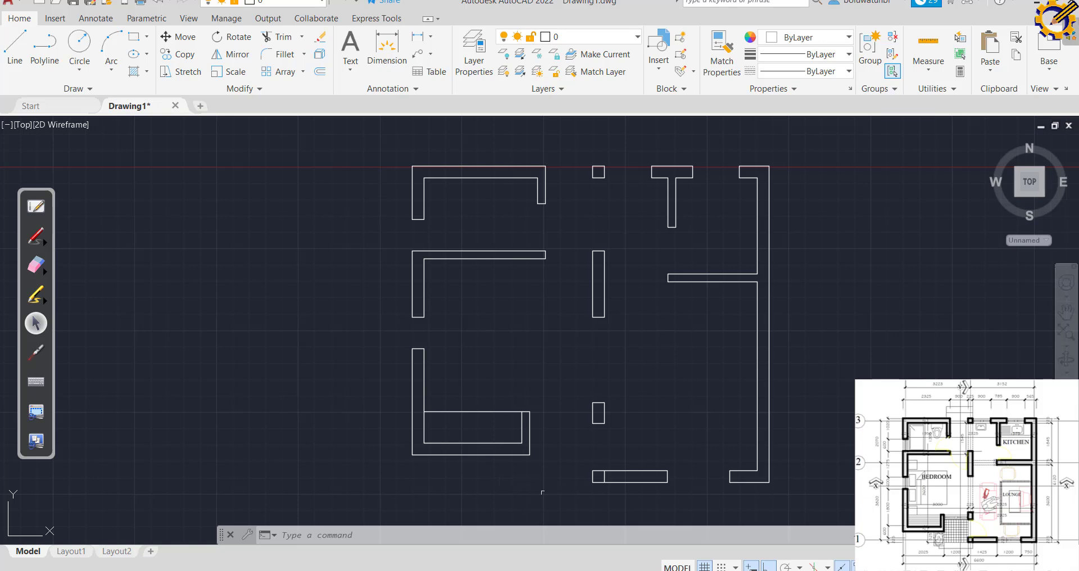
click(15, 45)
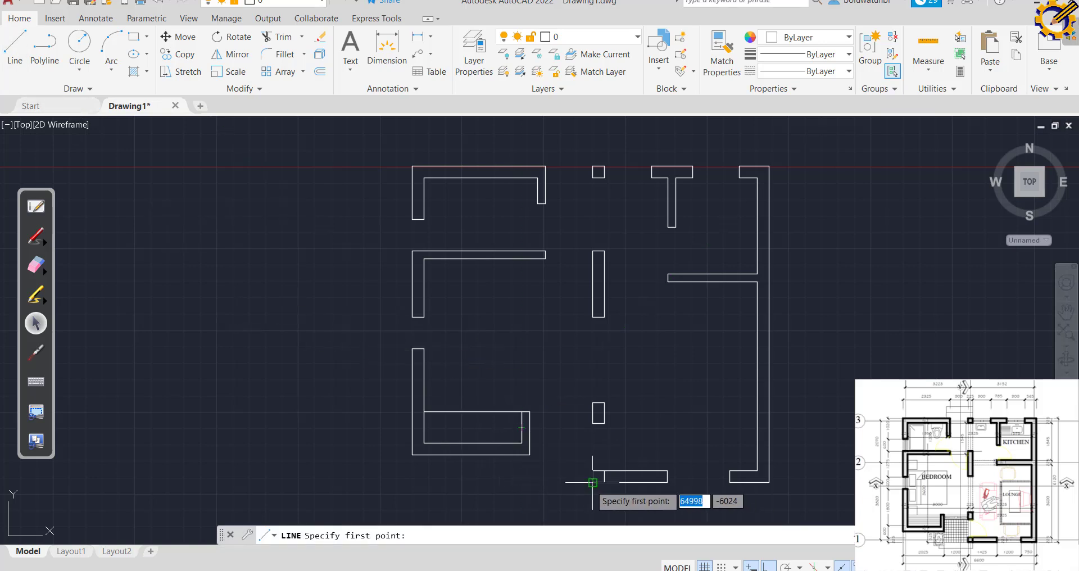
click(522, 482)
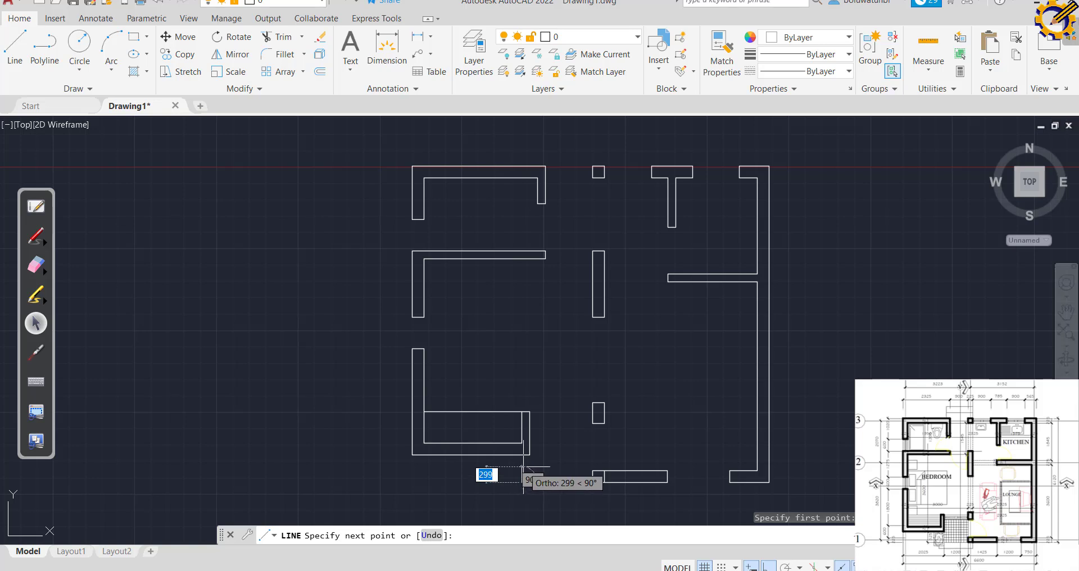
key(BackSpace)
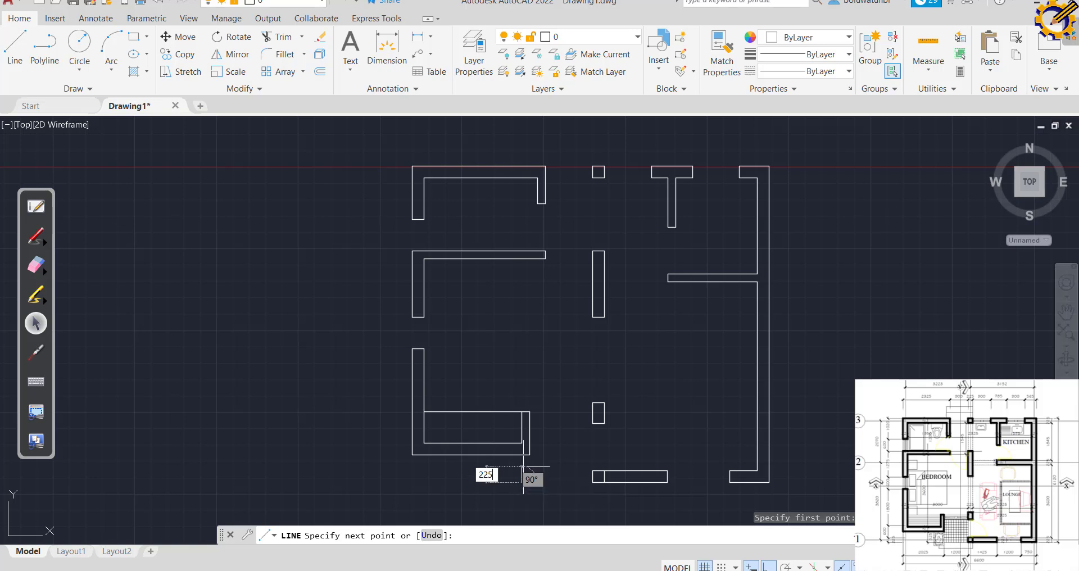
text(225)
key(Return)
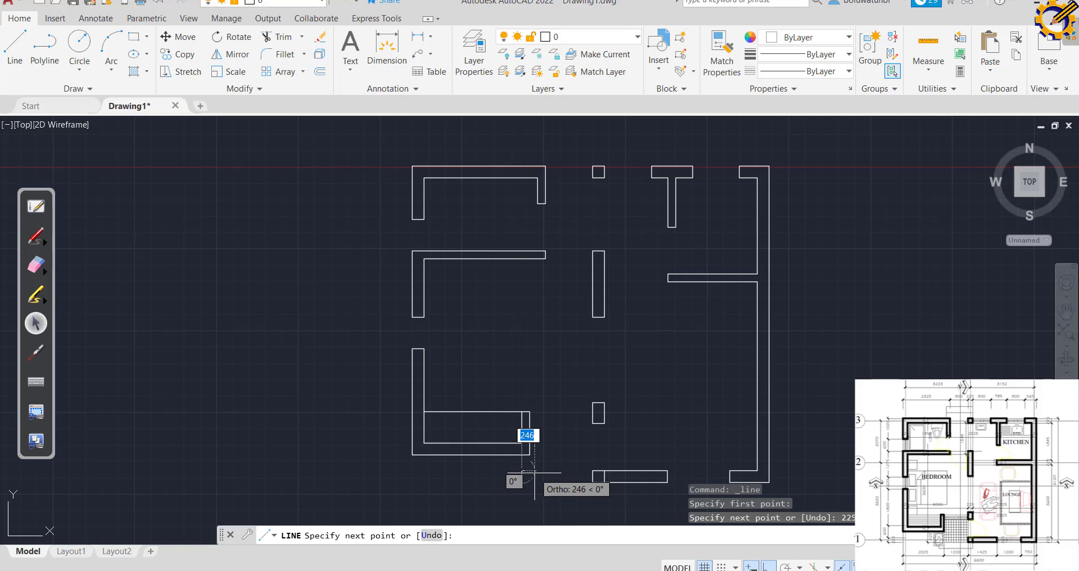
text(150)
key(Return)
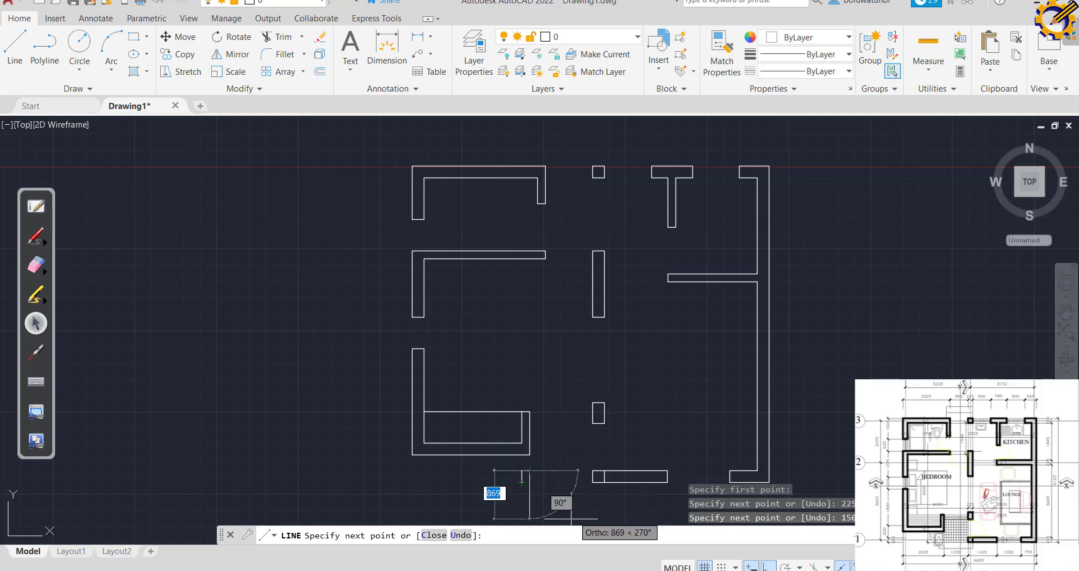
click(529, 481)
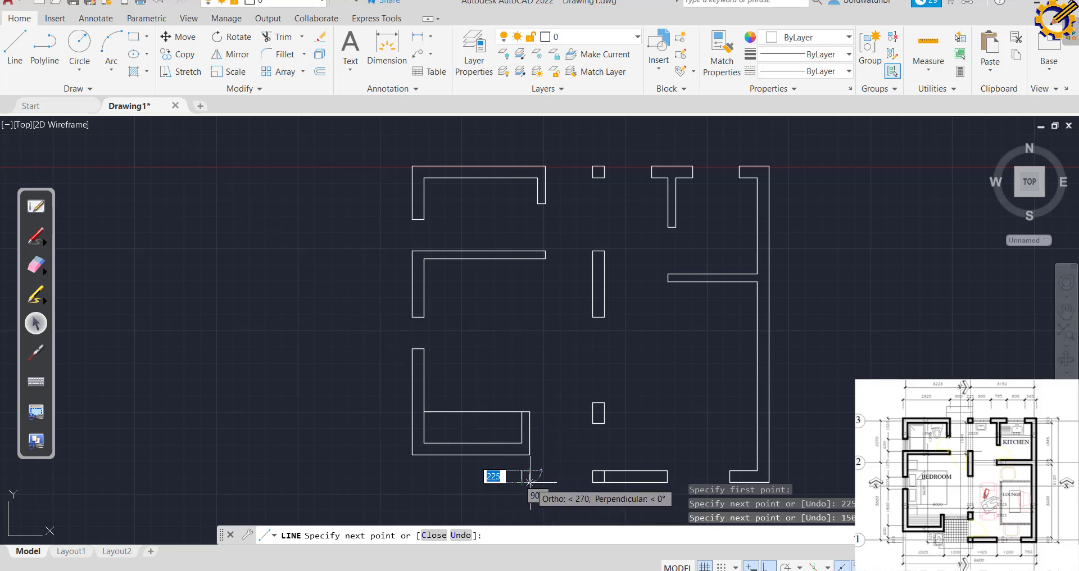
right_click(543, 475)
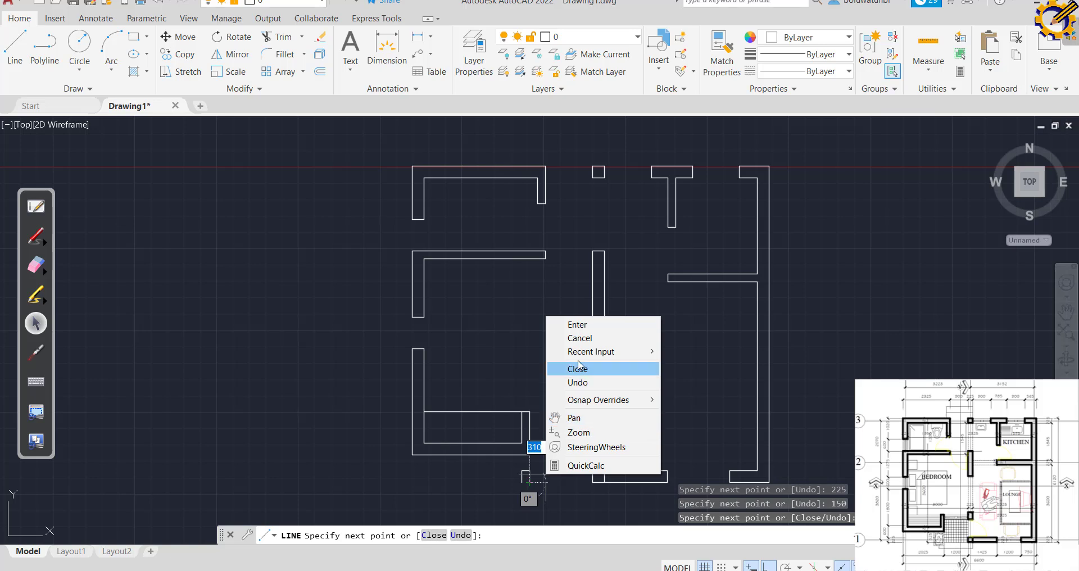
click(571, 327)
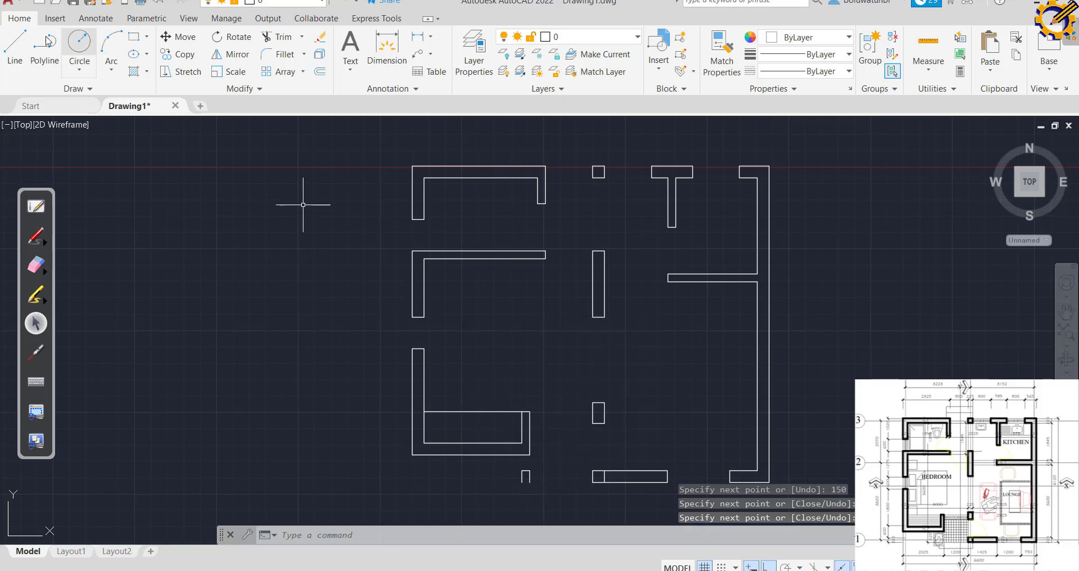
Draw the bottom line closing the small pier below the bedroom's lower right corner.
click(15, 45)
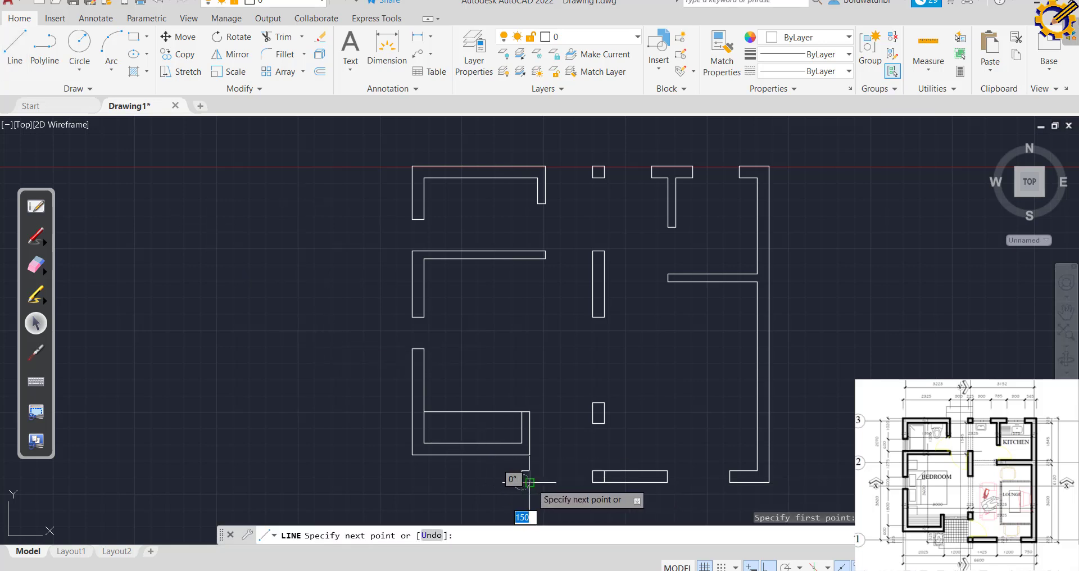
click(529, 482)
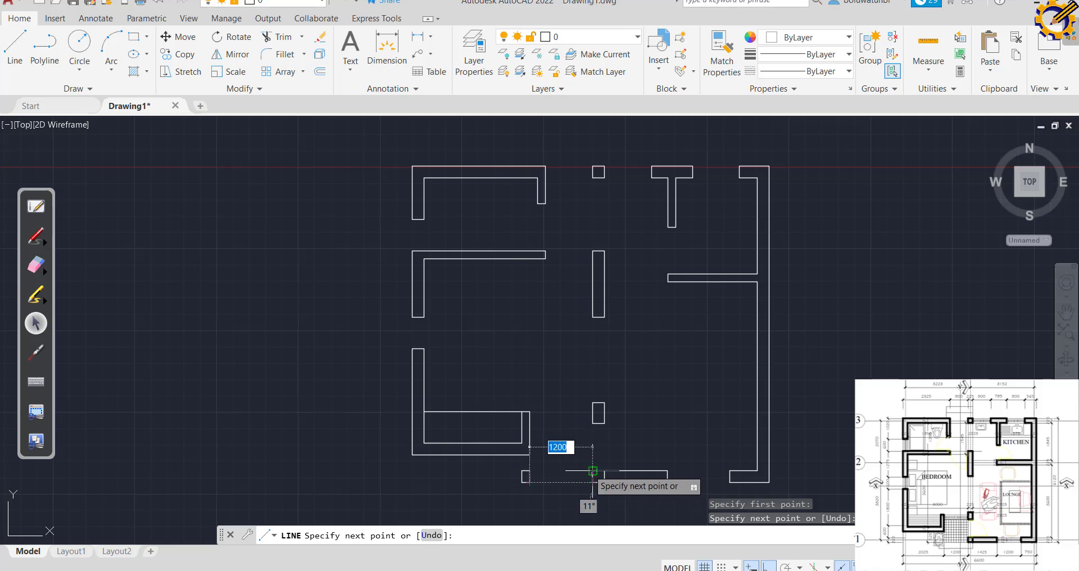
key(Escape)
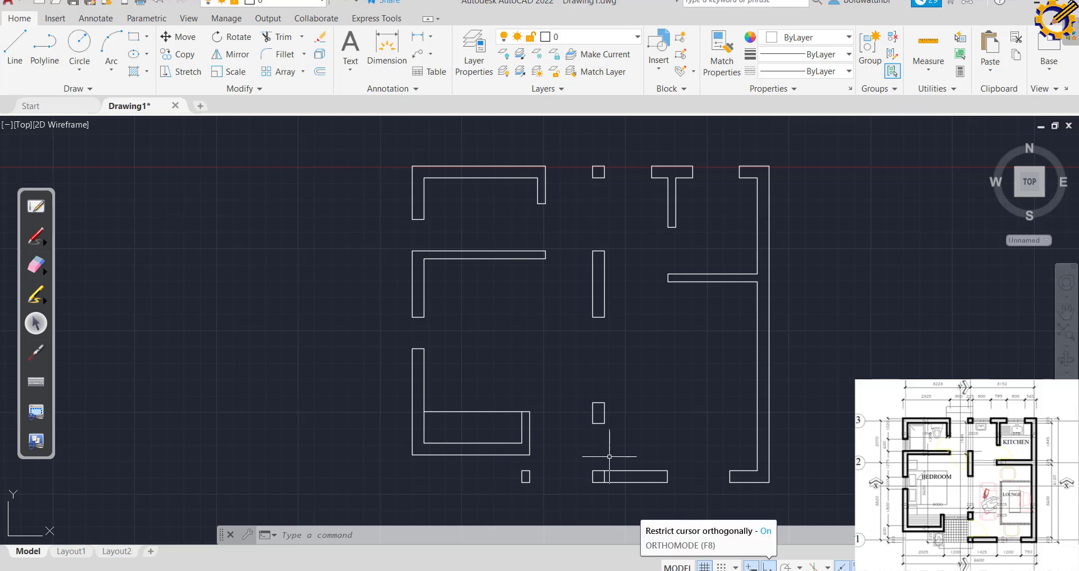
Turn Ortho off and draw two crossing diagonal lines between the corners of the wardrobe rectangle at the bottom of the bedroom.
key(F8)
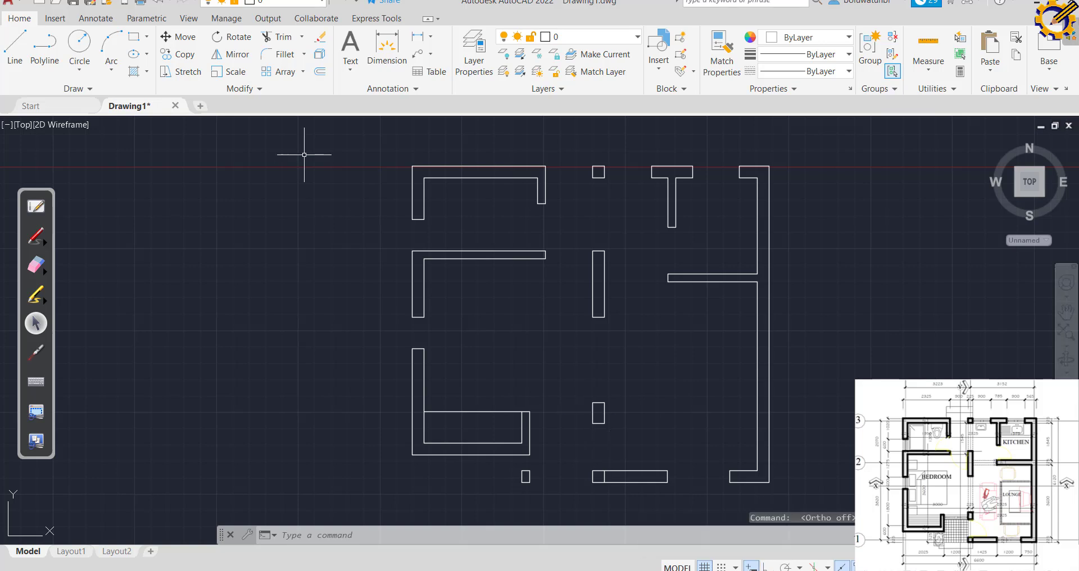
click(15, 48)
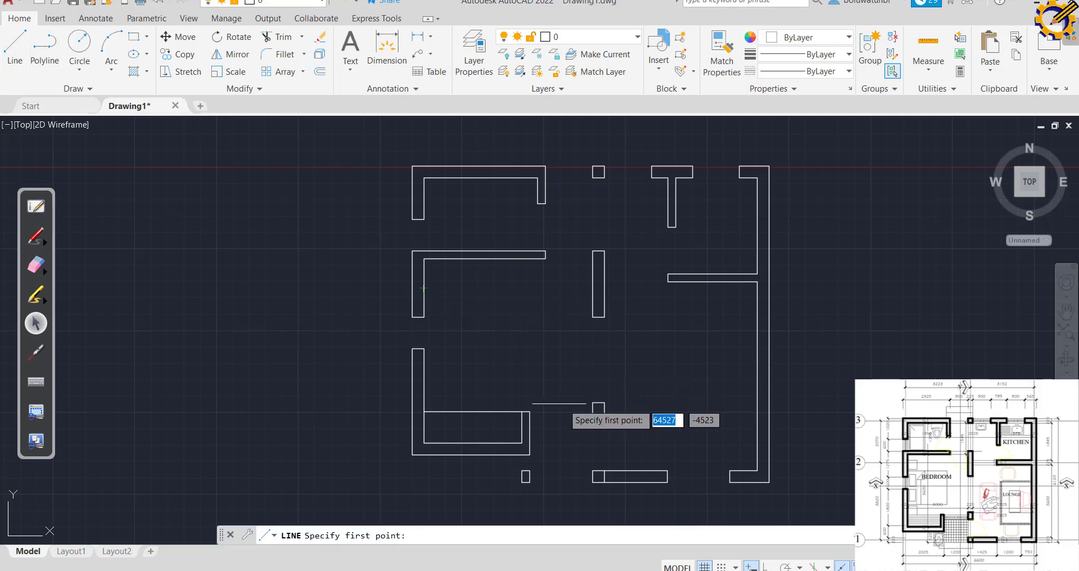
click(521, 412)
click(424, 443)
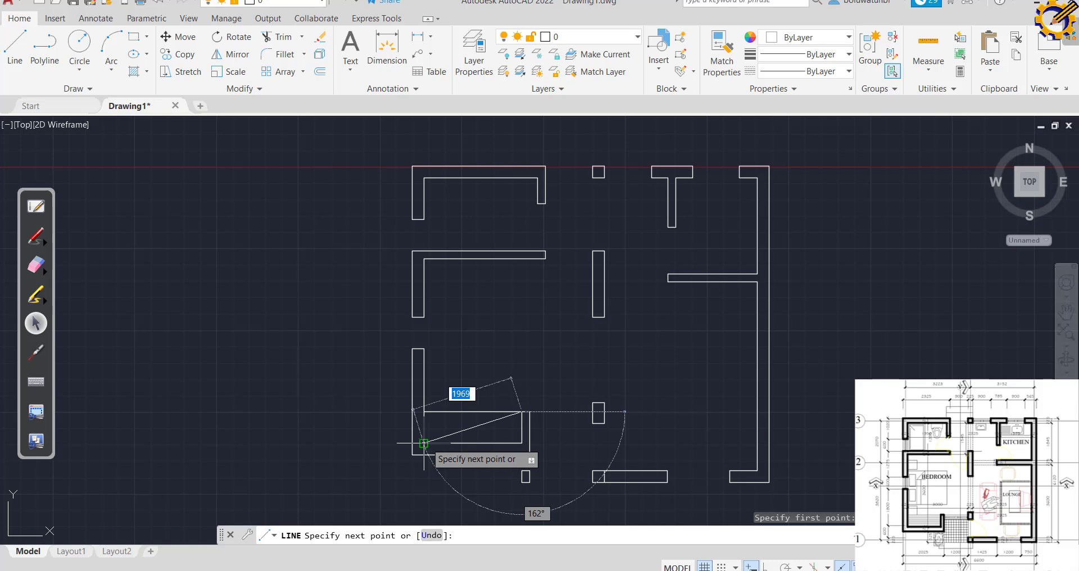
click(15, 48)
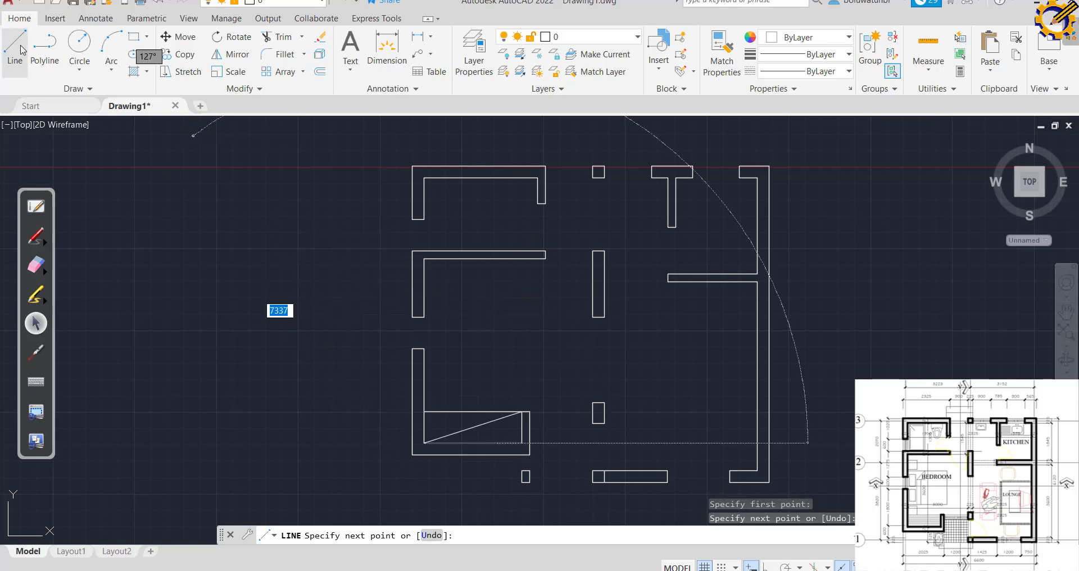
click(424, 412)
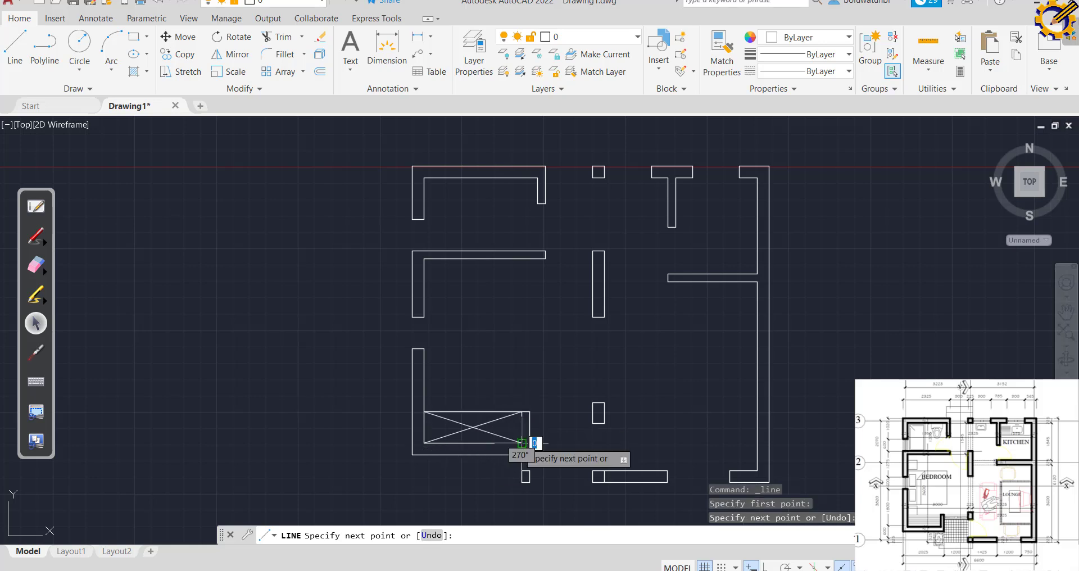
key(Escape)
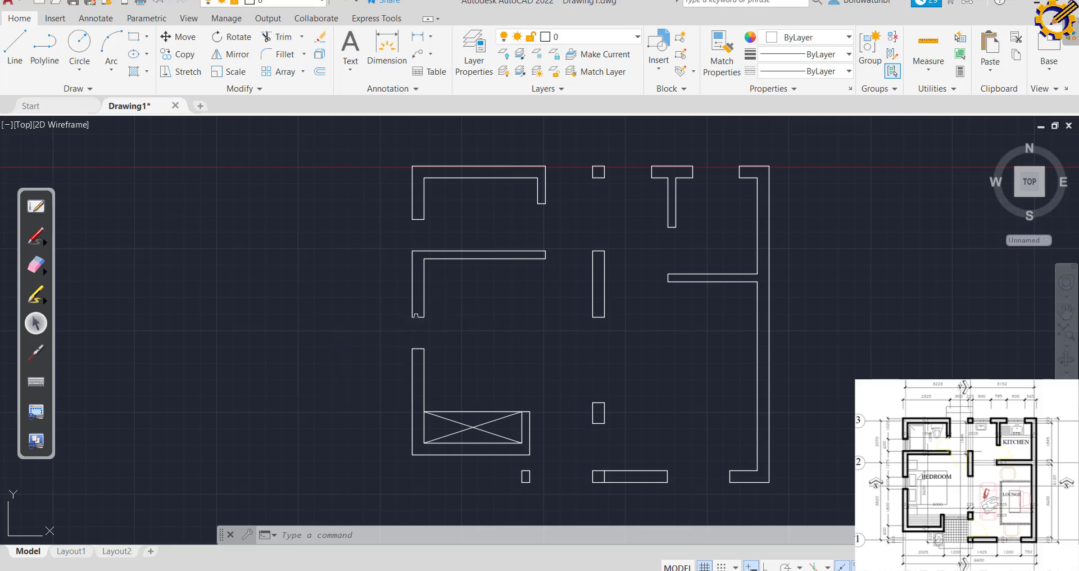
Turn Ortho on and draw a 600 long vertical line in the empty space left of the bedroom wall.
key(F8)
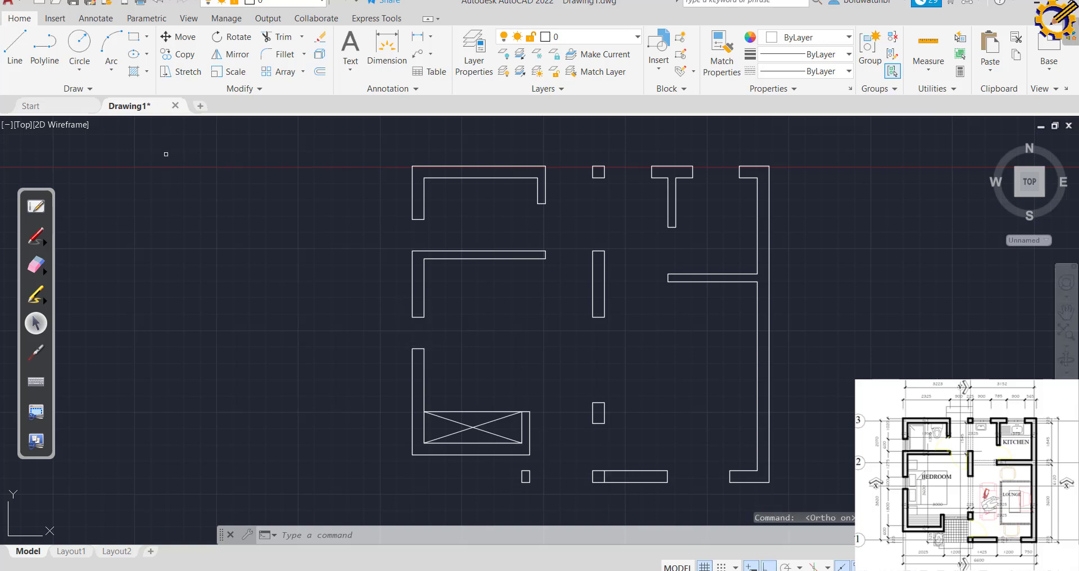
click(14, 47)
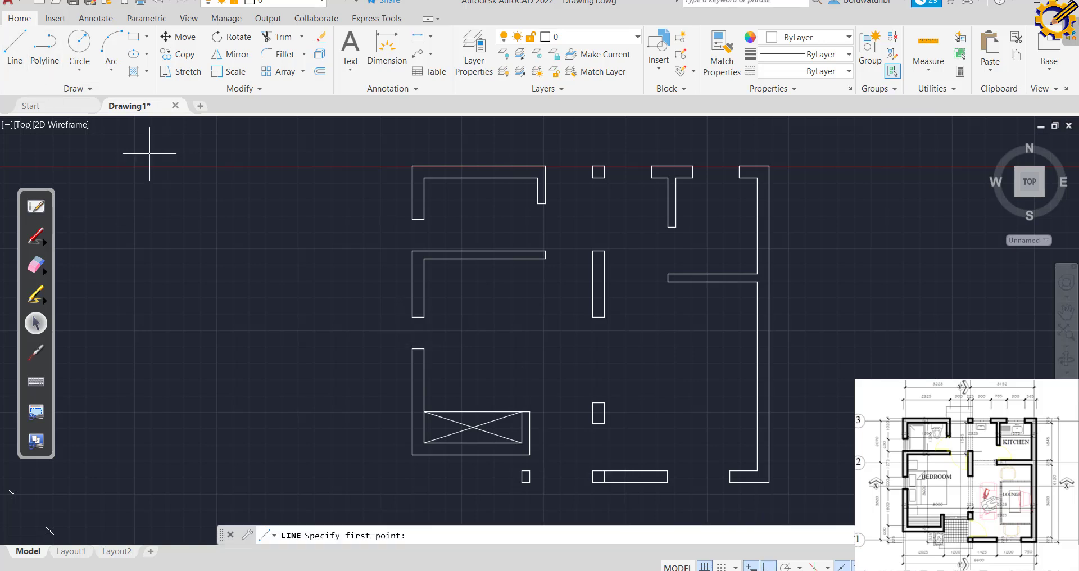
click(281, 261)
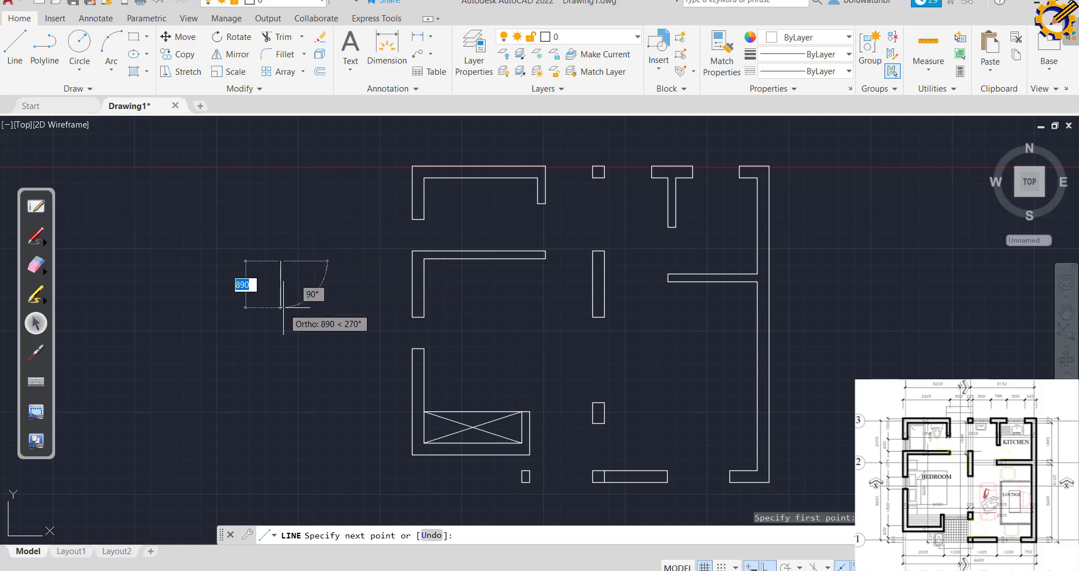
text(6)
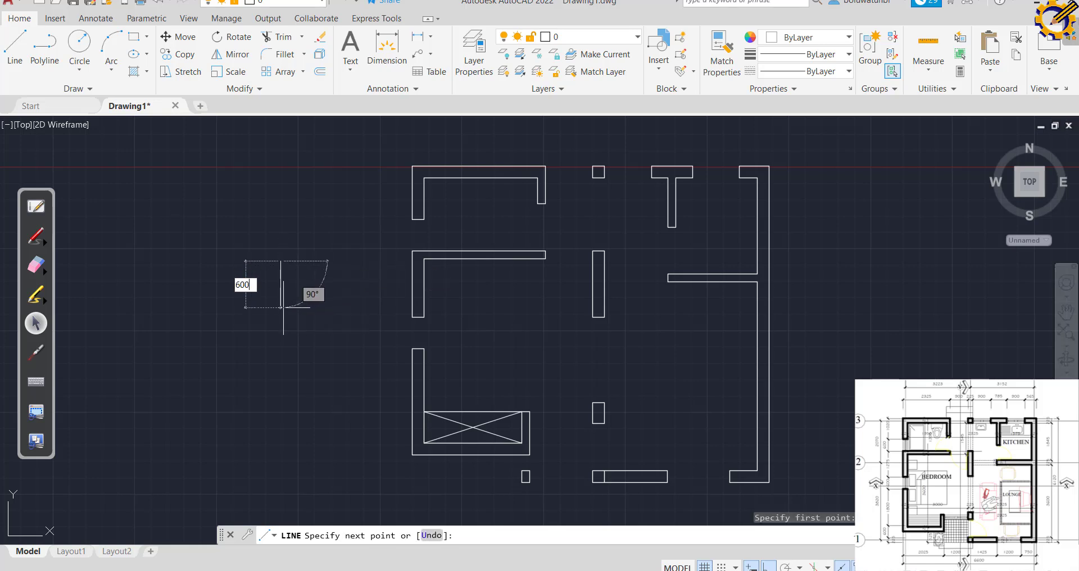
text(00)
key(Return)
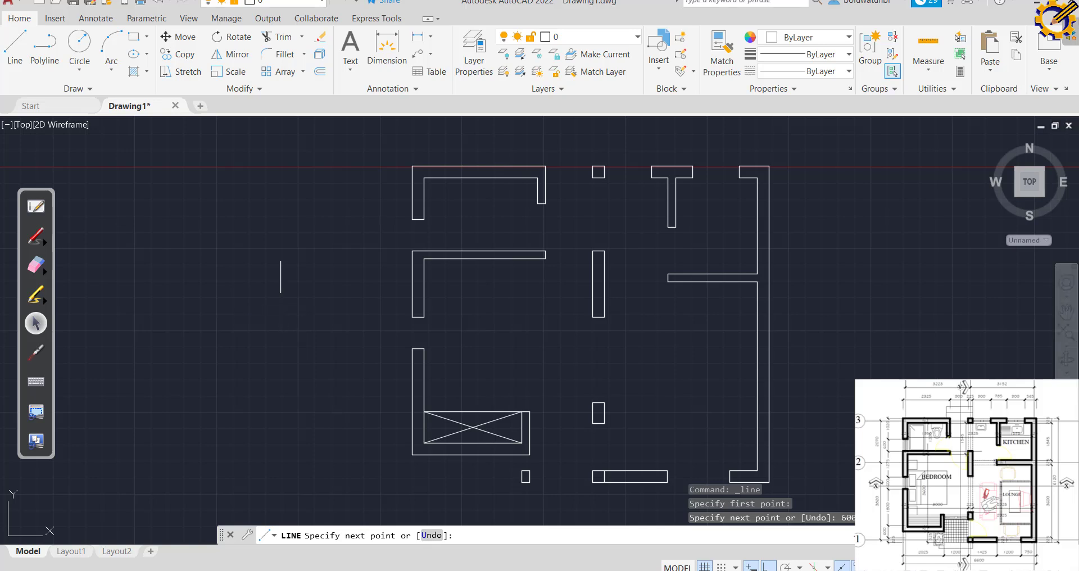
key(Escape)
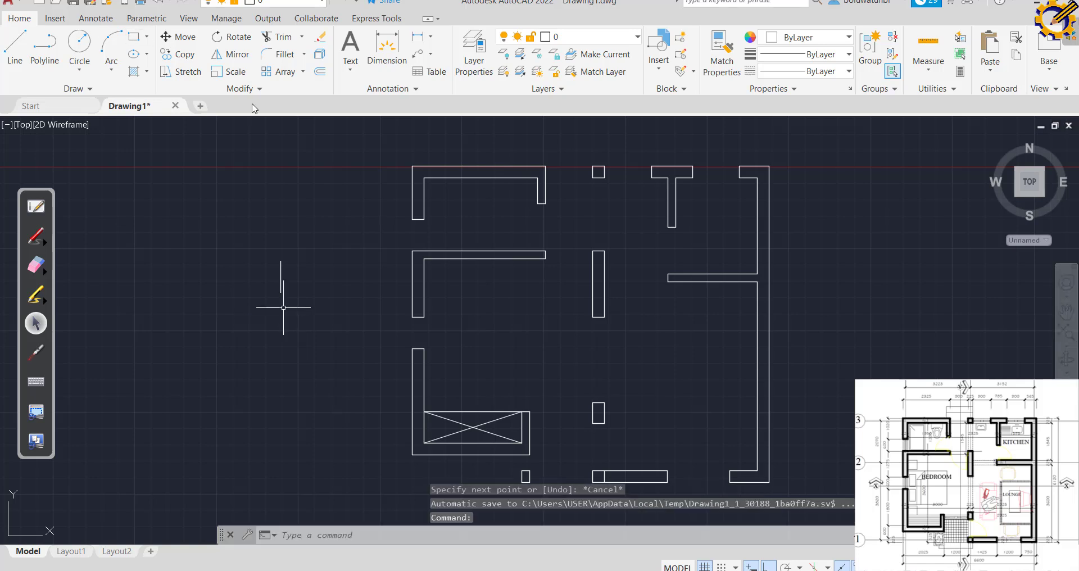
Offset the 600 vertical line by 75 to both its left and right sides.
click(319, 73)
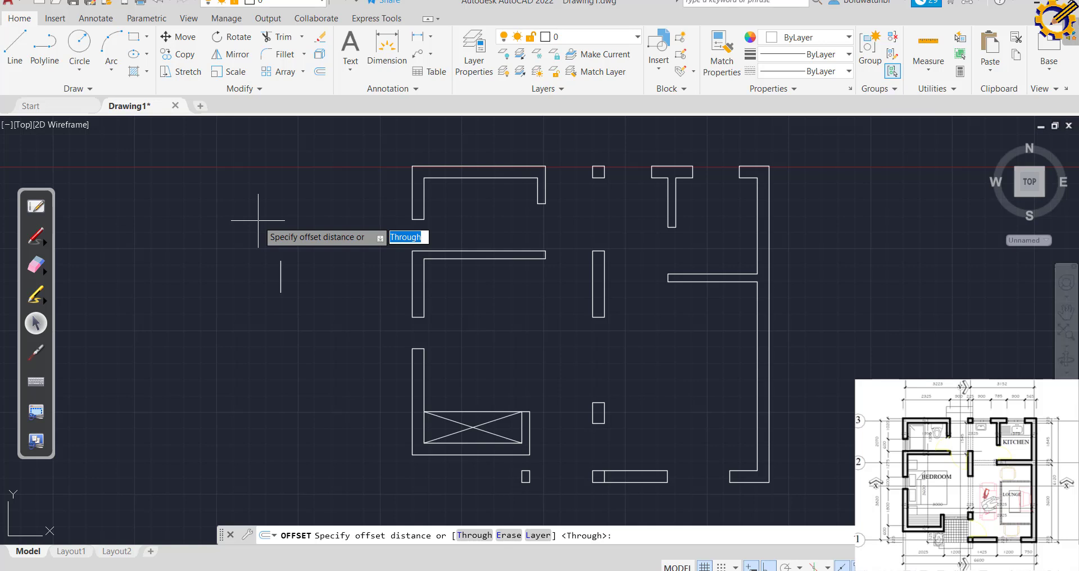
text(75)
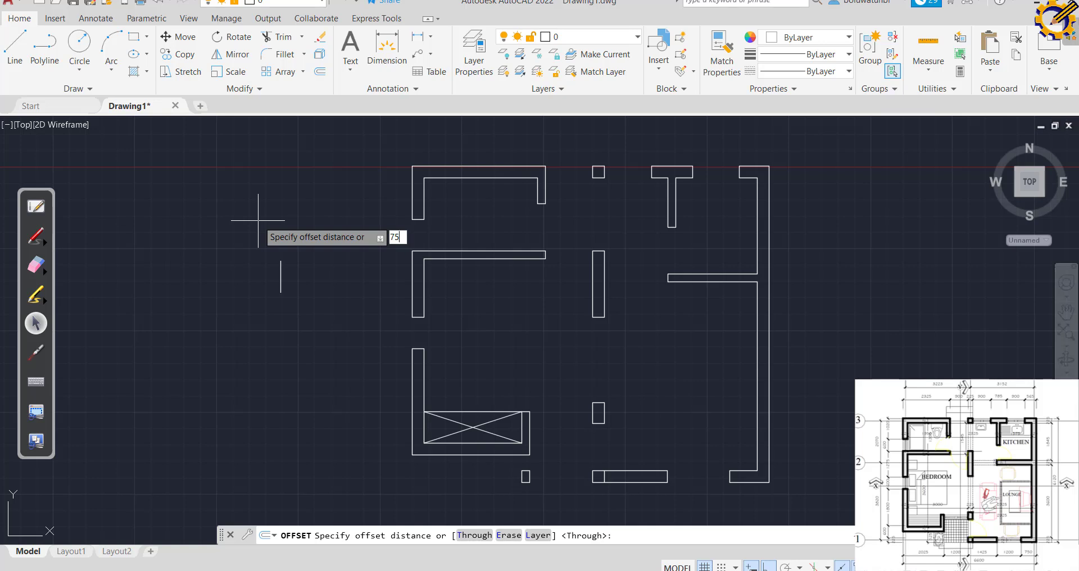
key(Return)
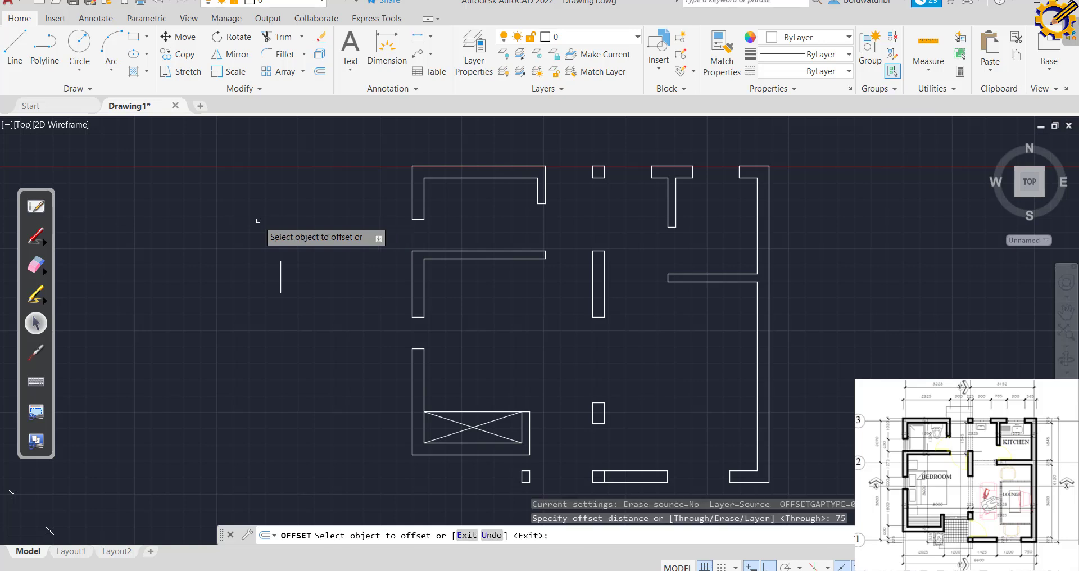
click(280, 281)
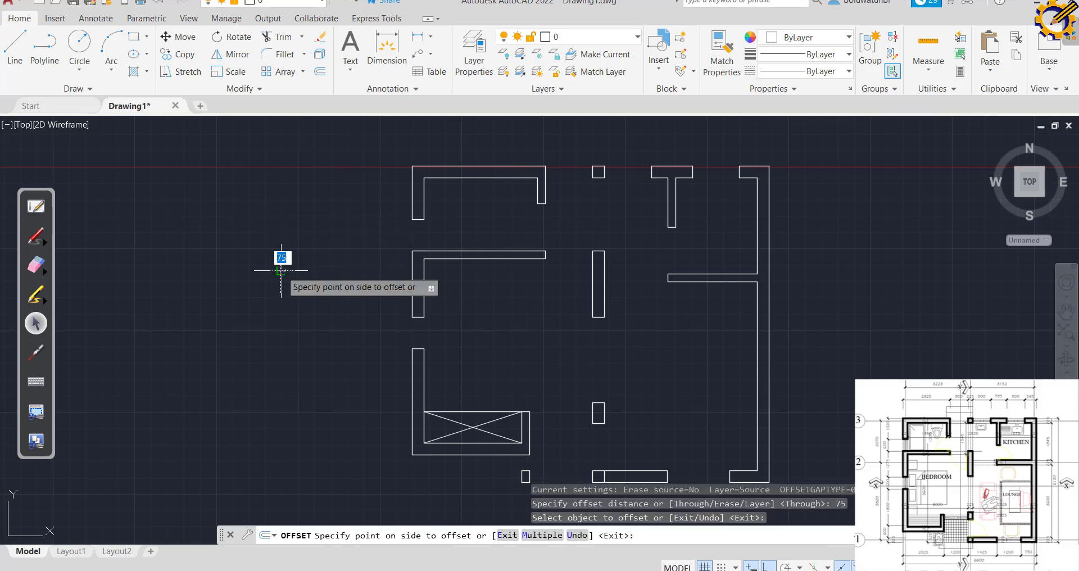
click(272, 272)
click(280, 276)
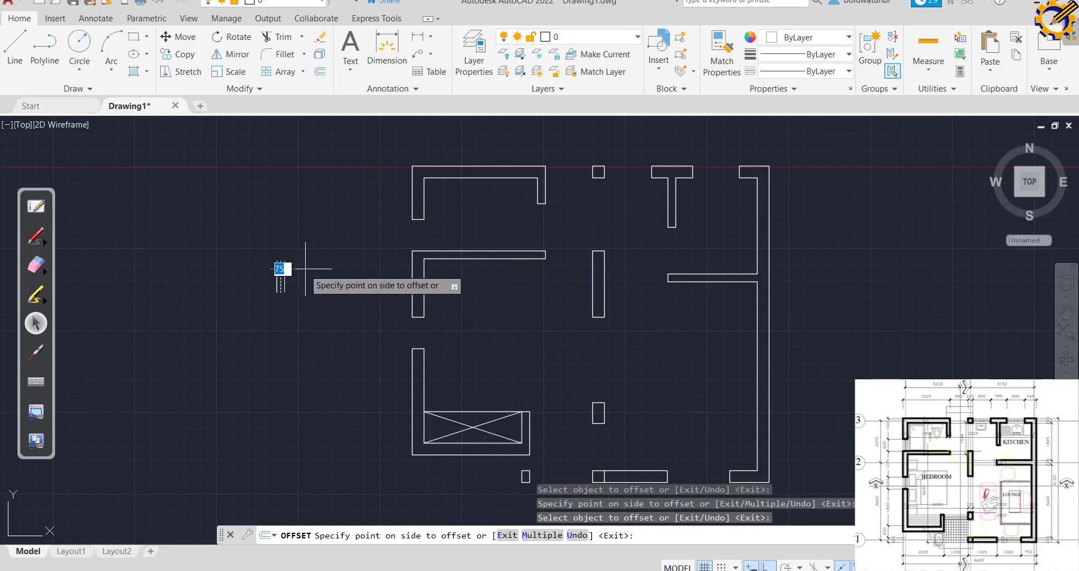
click(305, 269)
right_click(305, 269)
click(323, 276)
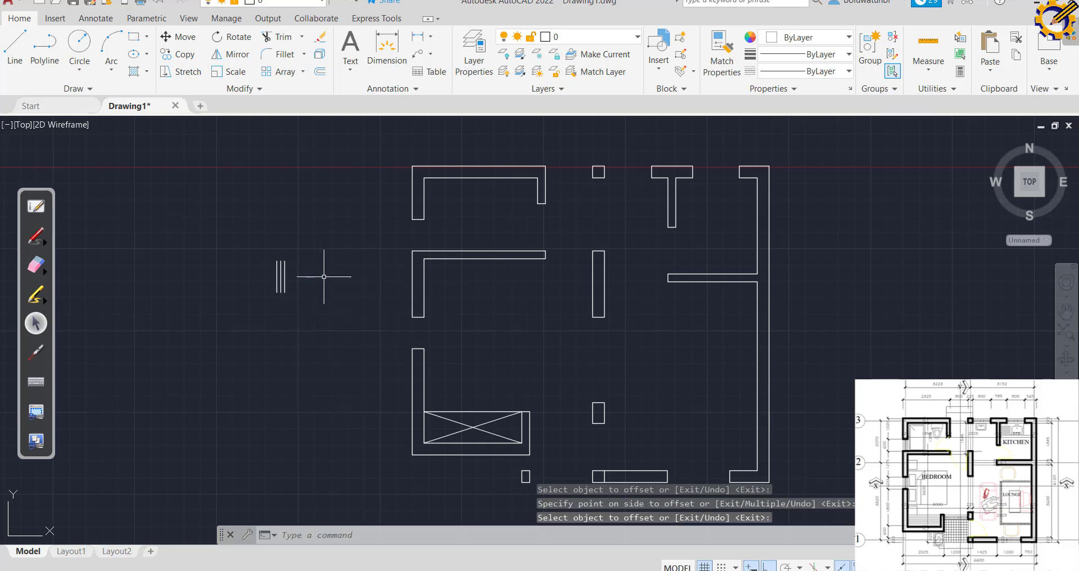
click(309, 307)
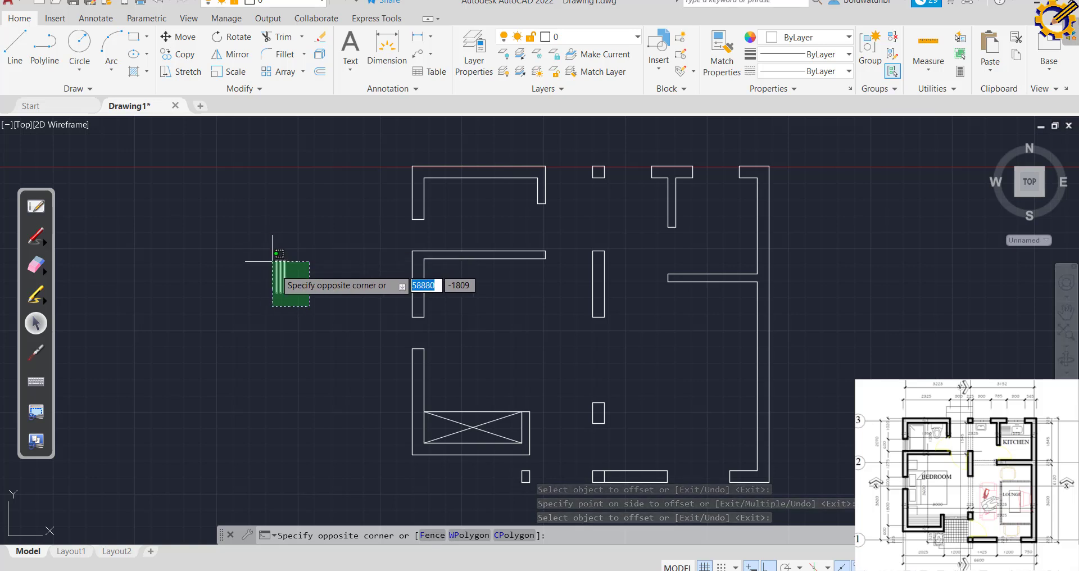
click(312, 298)
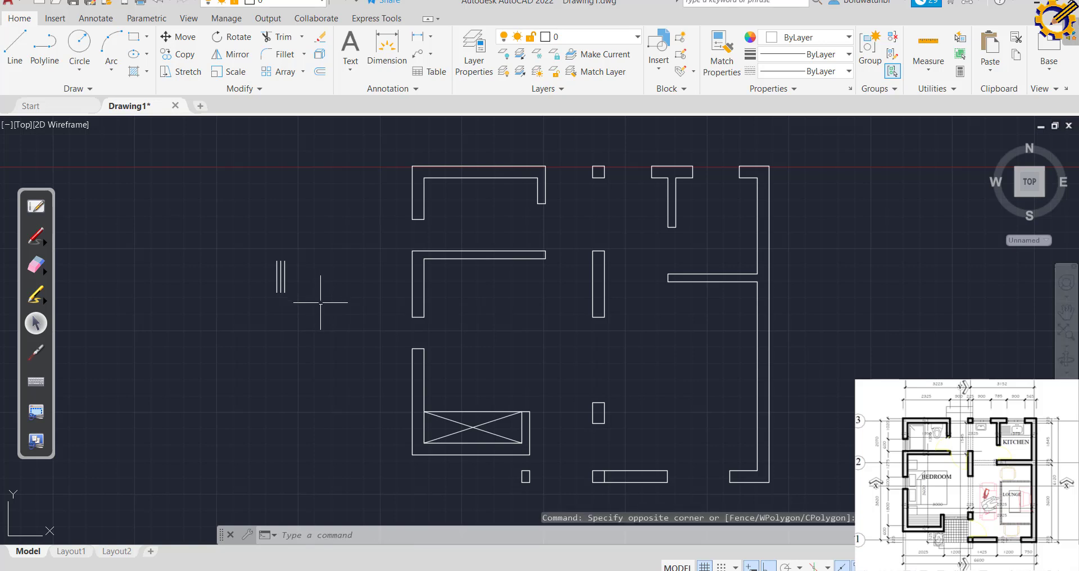
click(325, 308)
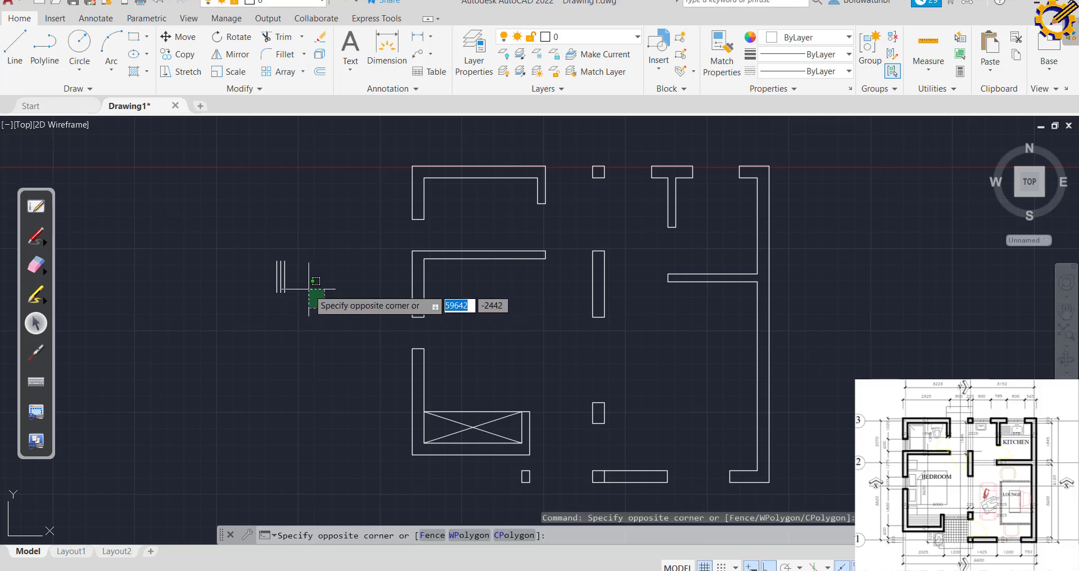
click(252, 228)
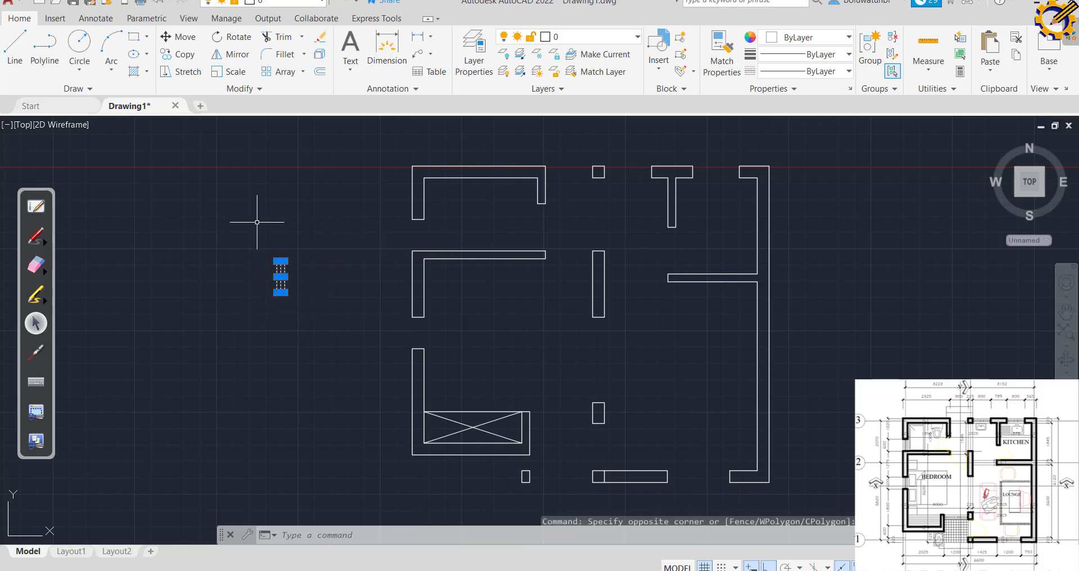
key(Escape)
key(Escape)
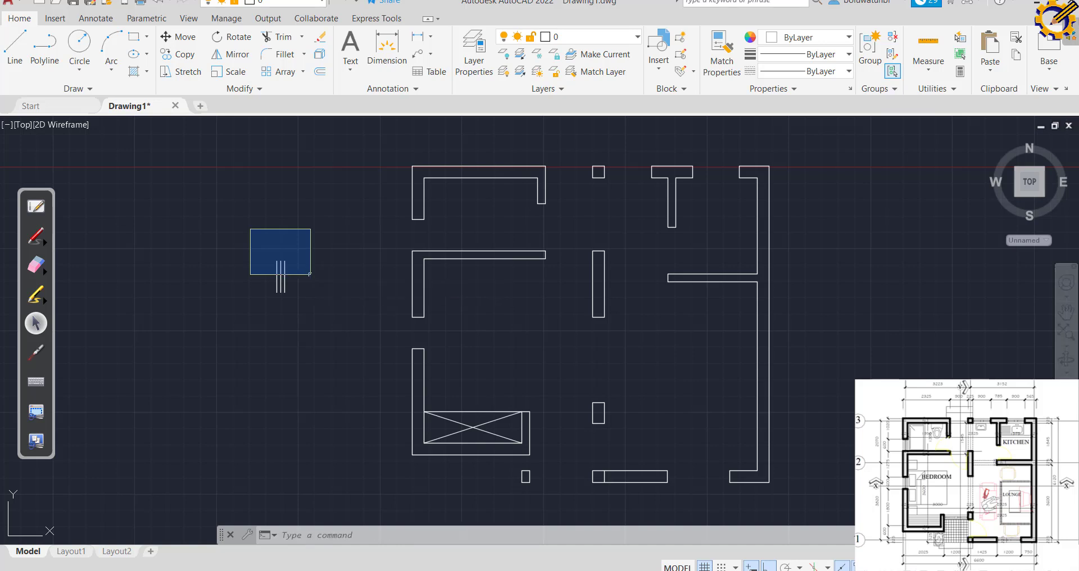
click(310, 274)
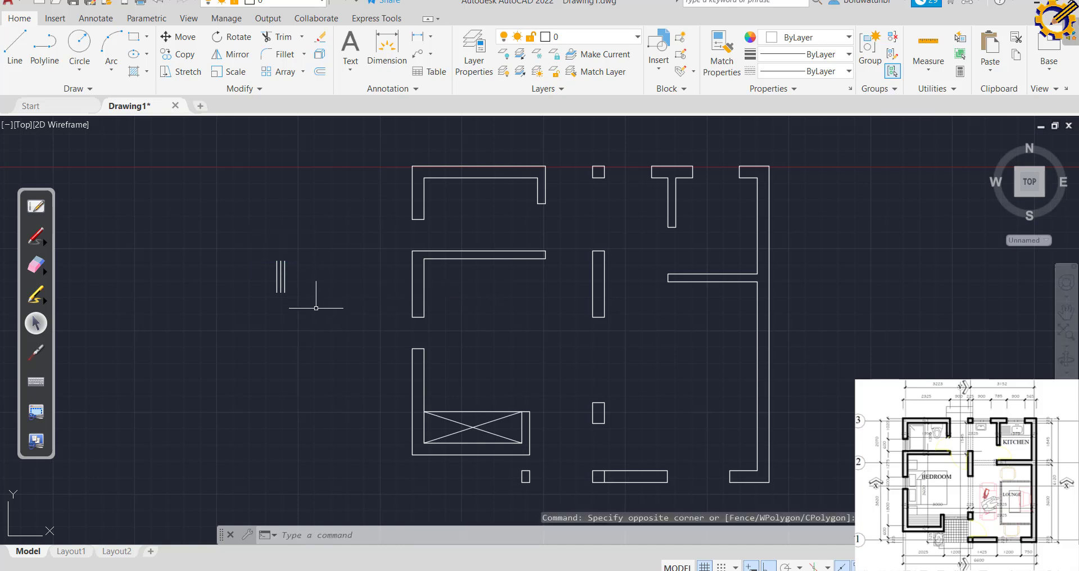
Copy the three parallel 600 window lines to the clipboard and paste a copy between the originals and the bedroom's left wall.
click(323, 327)
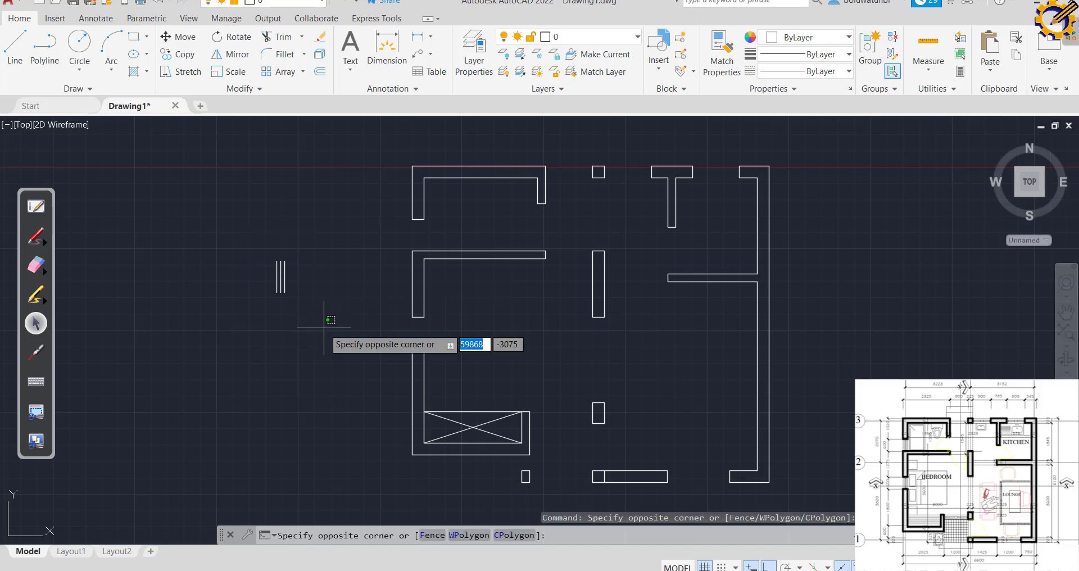
click(266, 284)
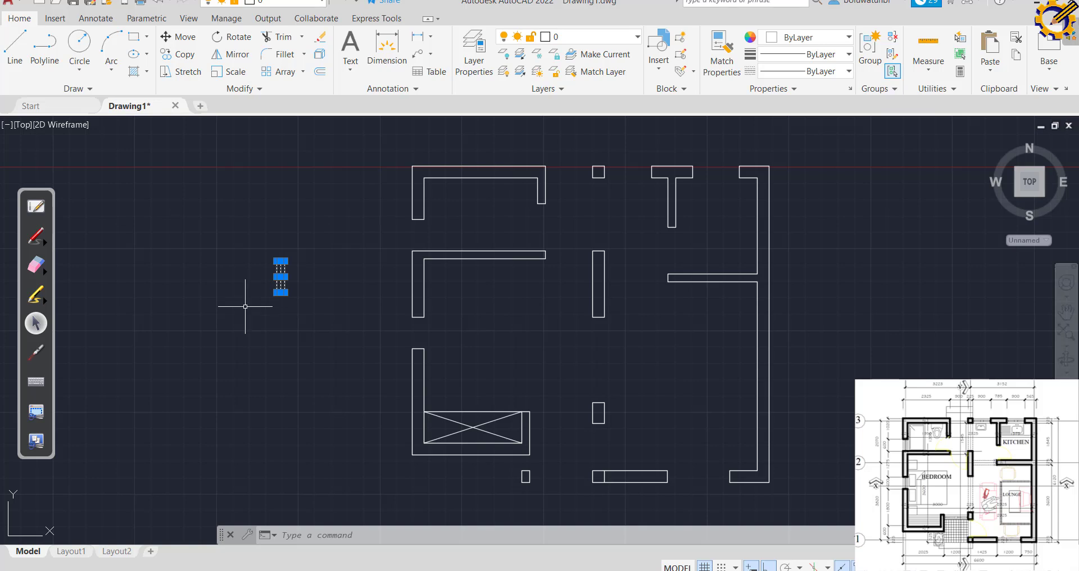
key(ctrl+c)
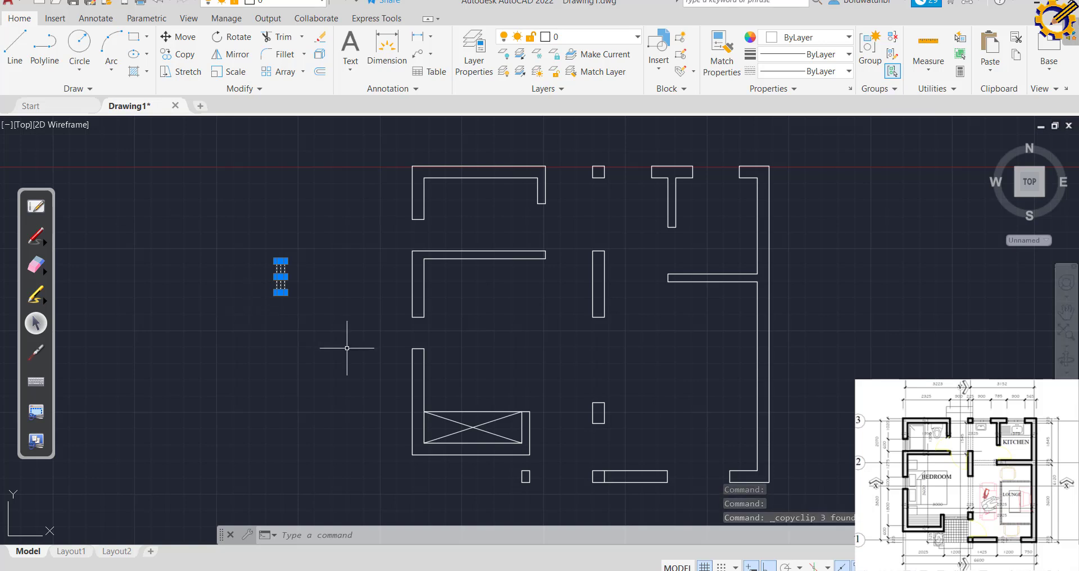
key(ctrl+v)
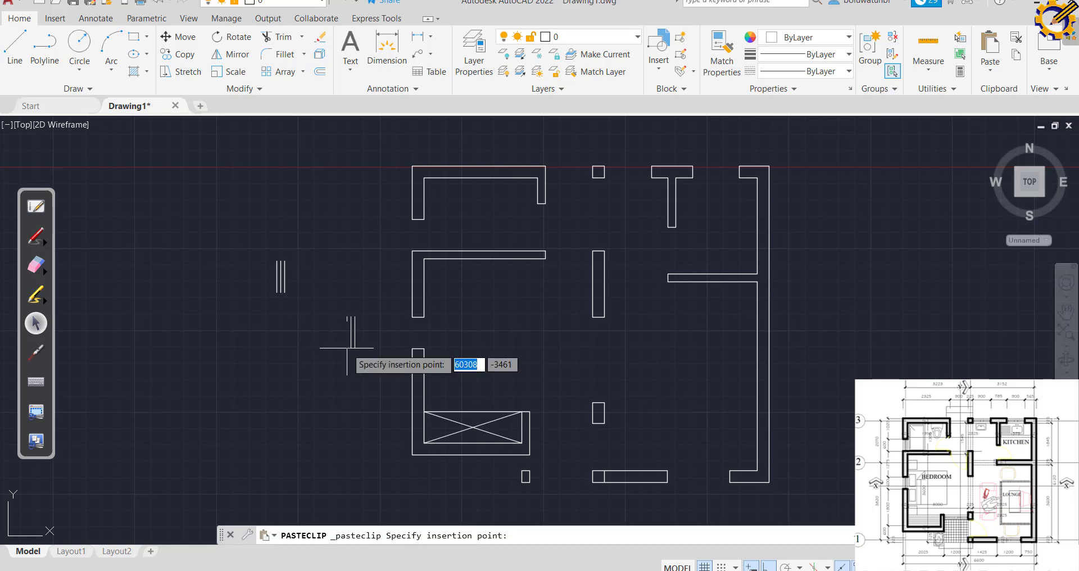
click(355, 344)
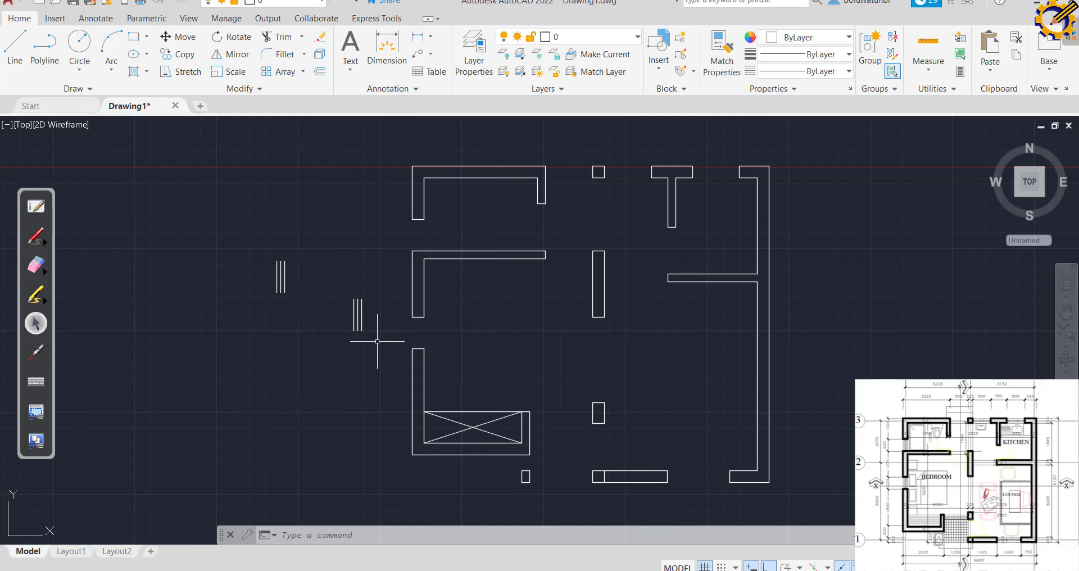
With Ortho off, move the pasted window lines by the middle line's upper end to the midpoint of the wall end above the bedroom's left opening.
click(375, 344)
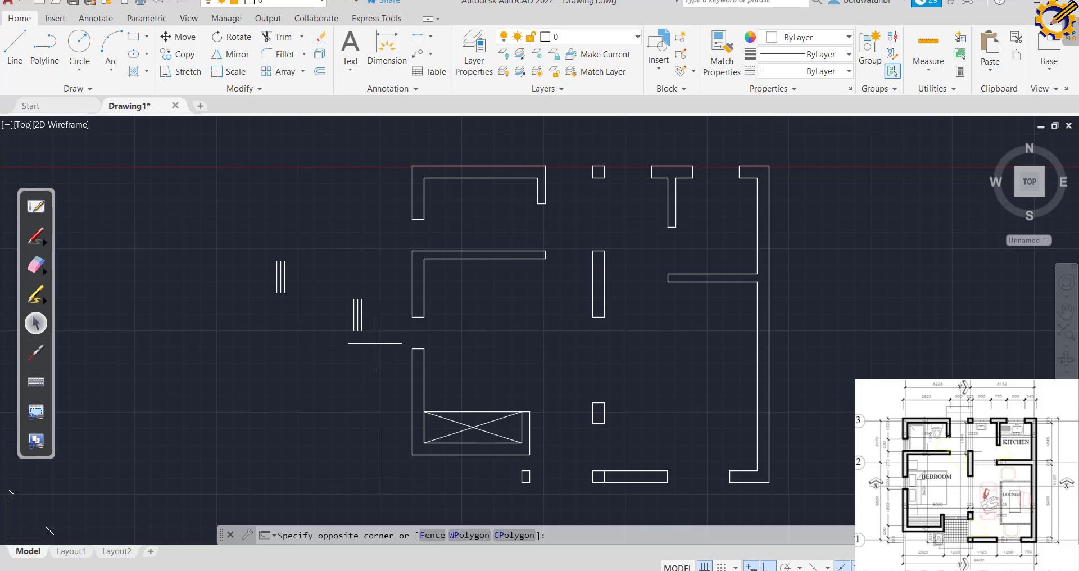
click(342, 283)
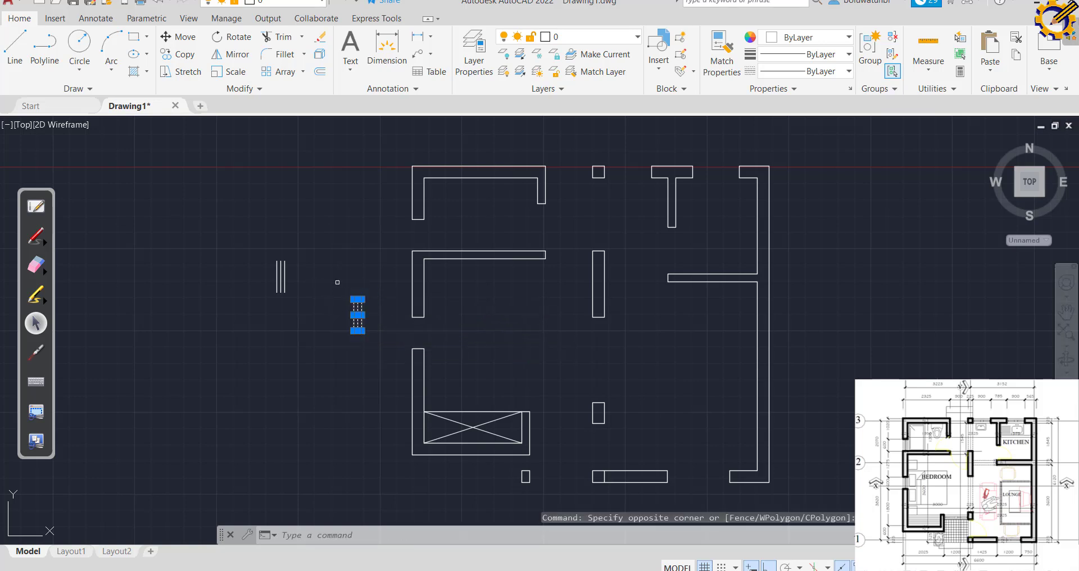
click(180, 36)
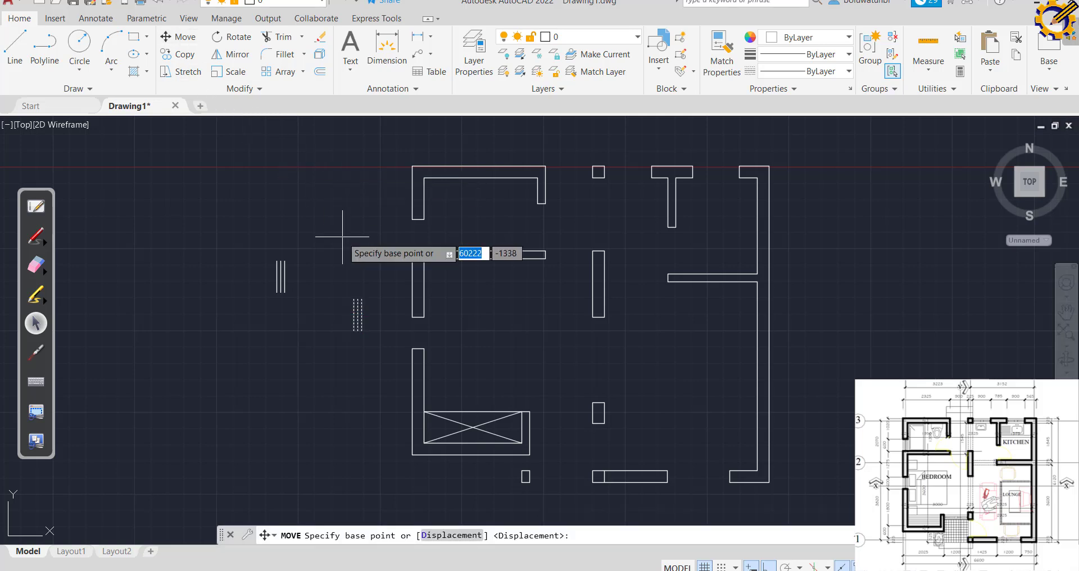
click(357, 299)
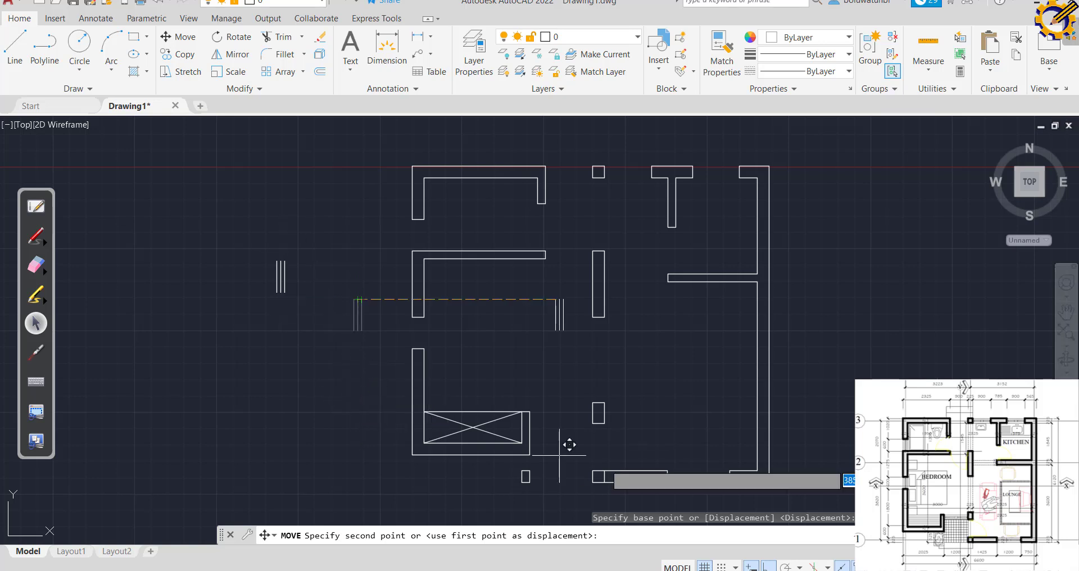
key(F8)
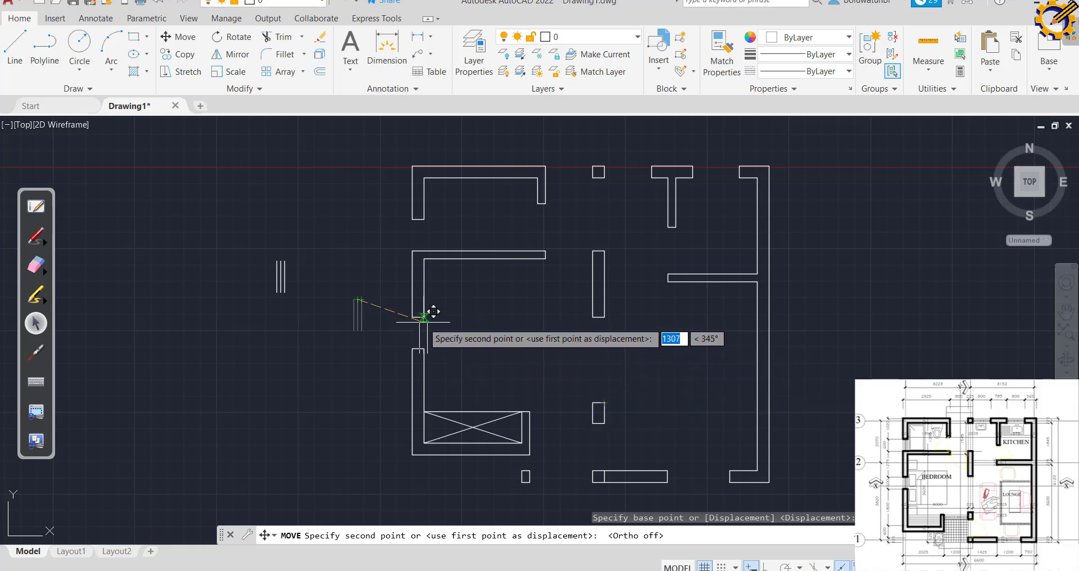
scroll(432, 311, up, 4)
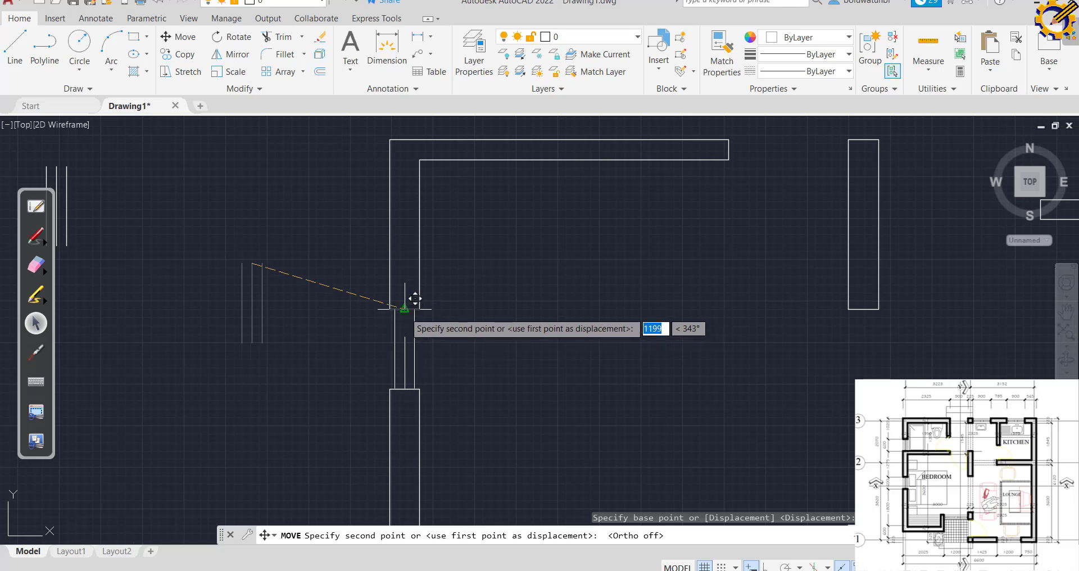
click(405, 308)
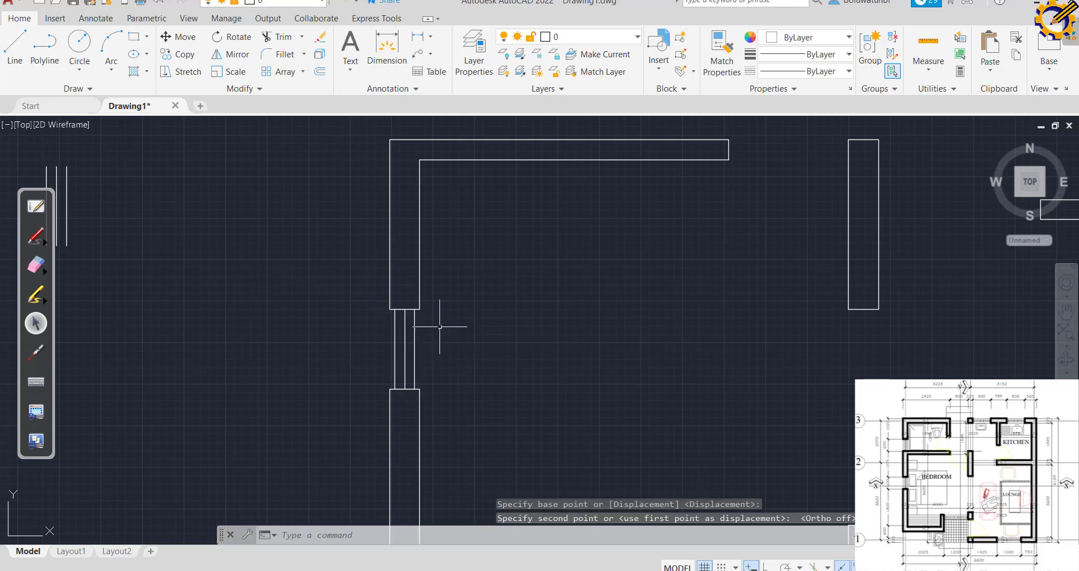
Paste another copy of the three window lines in the empty space just left of the bedroom's upper left corner.
scroll(453, 320, down, 2)
scroll(453, 320, down, 2)
middle_drag(453, 316, 456, 352)
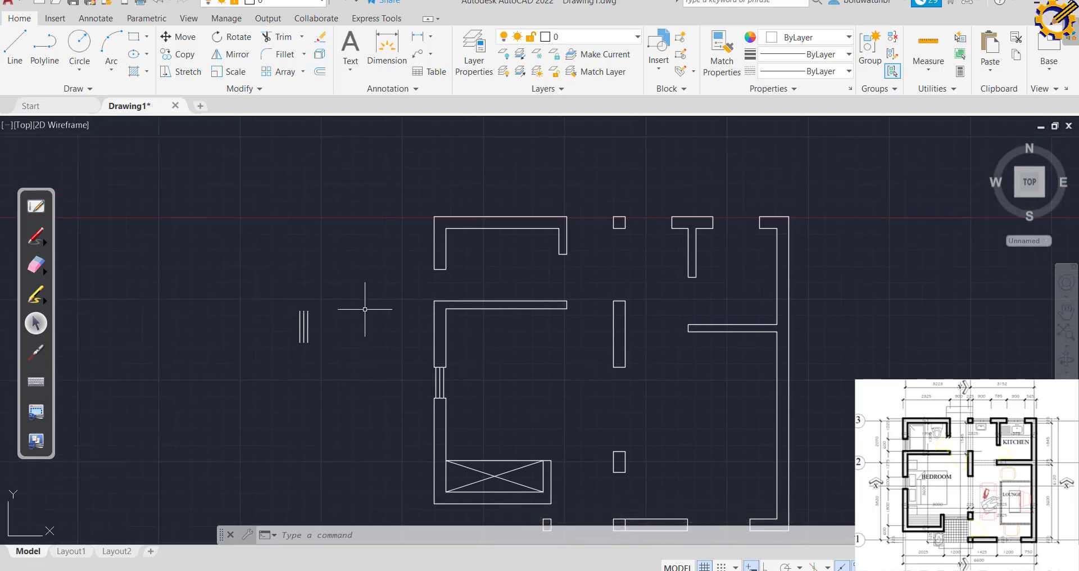
key(ctrl+v)
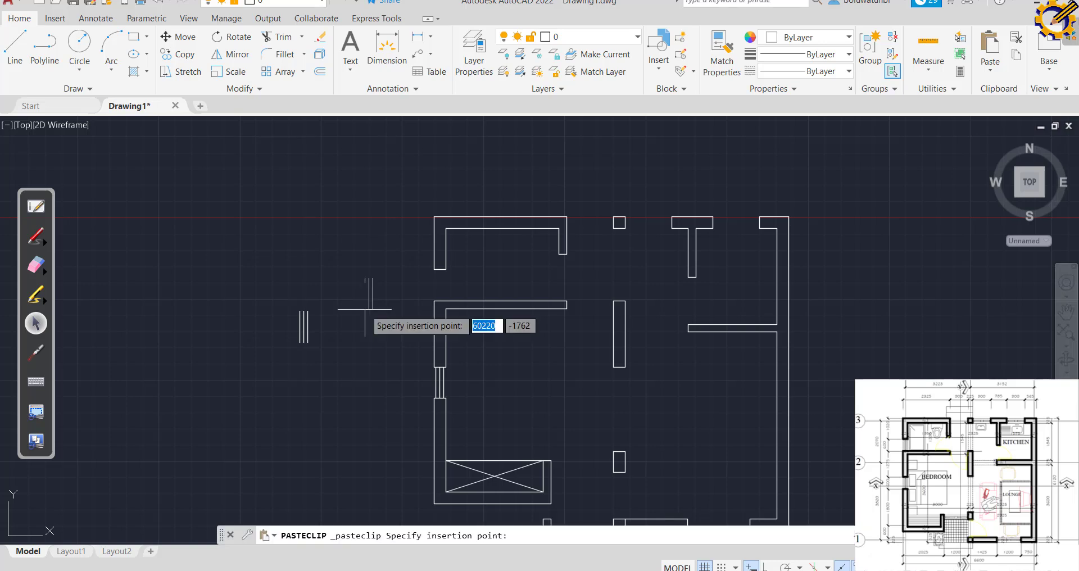
click(384, 331)
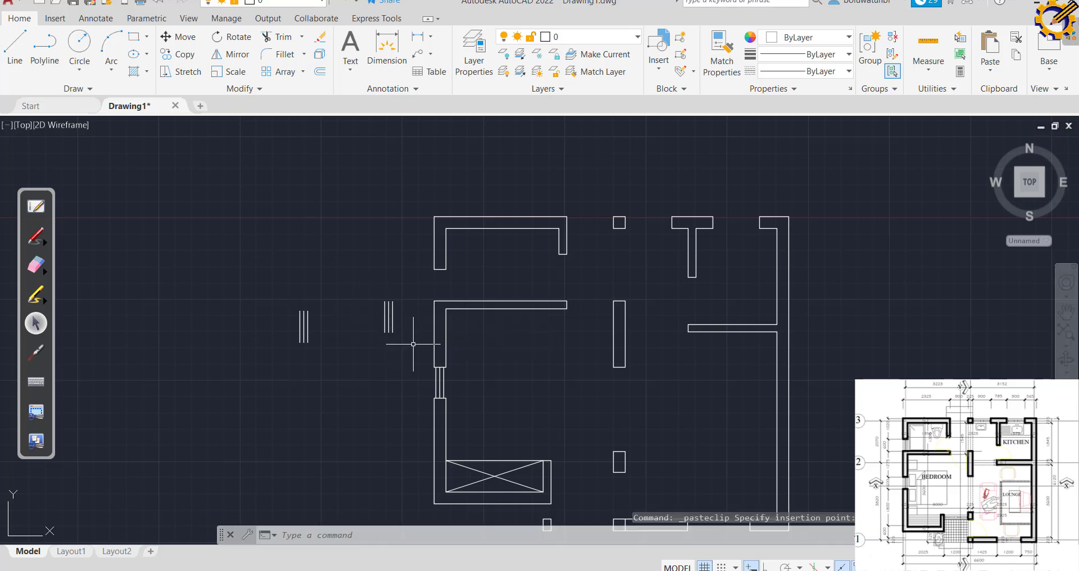
Move the vertical three-line window copy beside the plan into the upper gap of the west outer wall, aligned with the wall's centre.
click(413, 344)
click(371, 295)
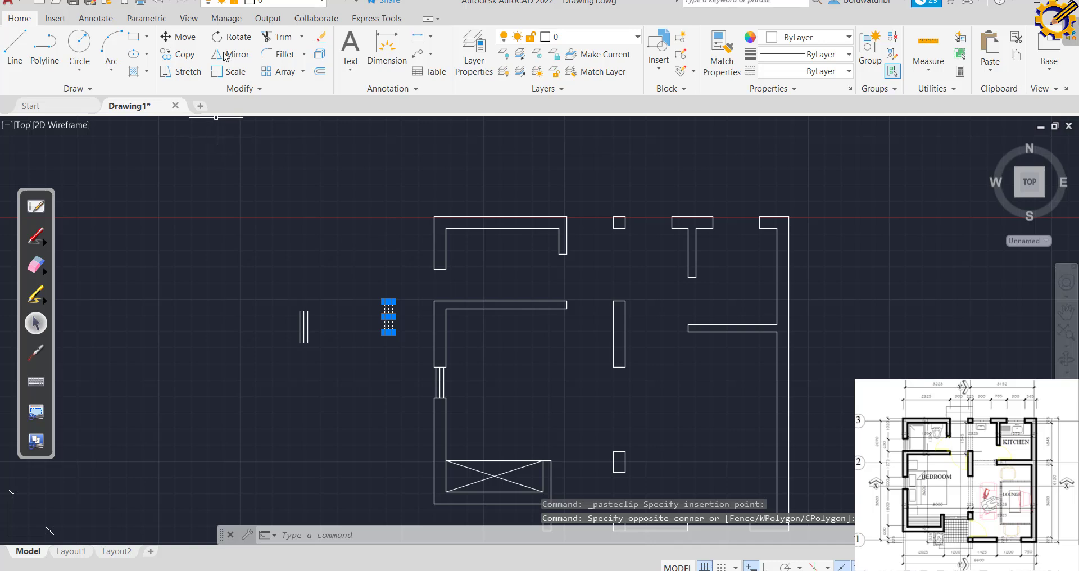
click(179, 37)
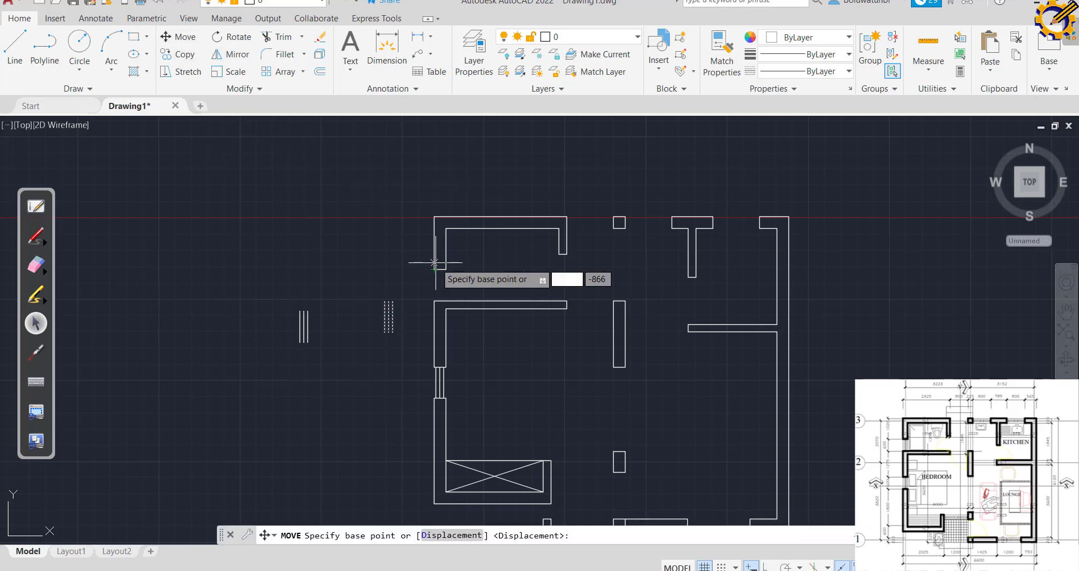
click(388, 301)
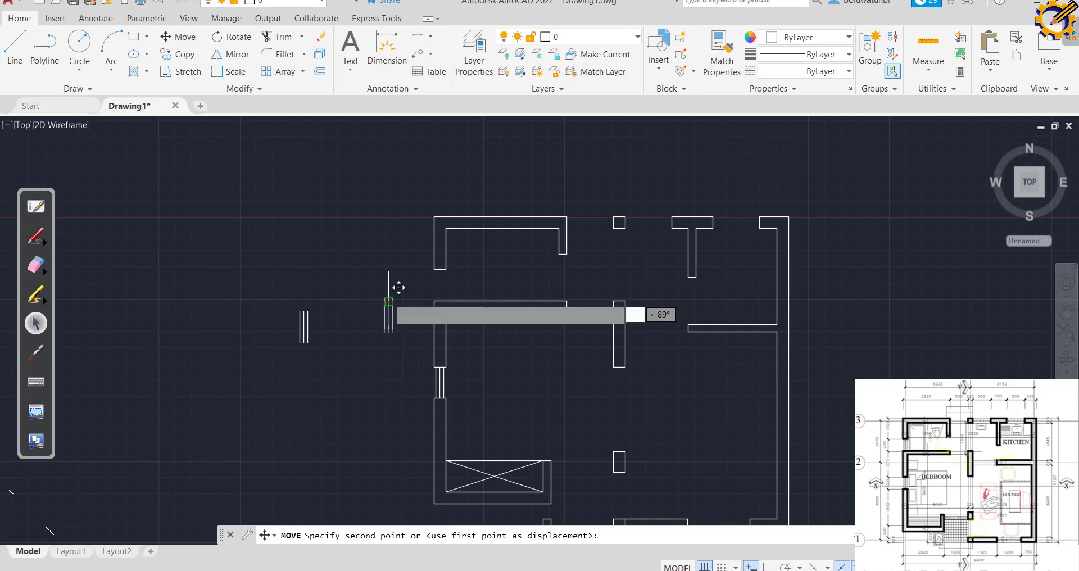
scroll(446, 268, up, 4)
scroll(446, 268, up, 4)
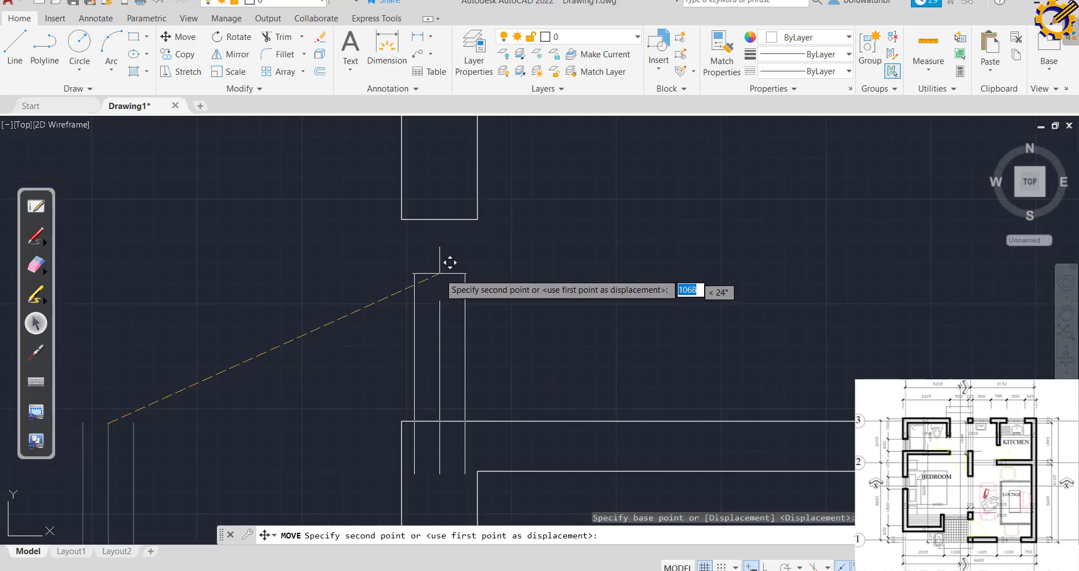
click(439, 218)
middle_click(439, 217)
middle_click(440, 218)
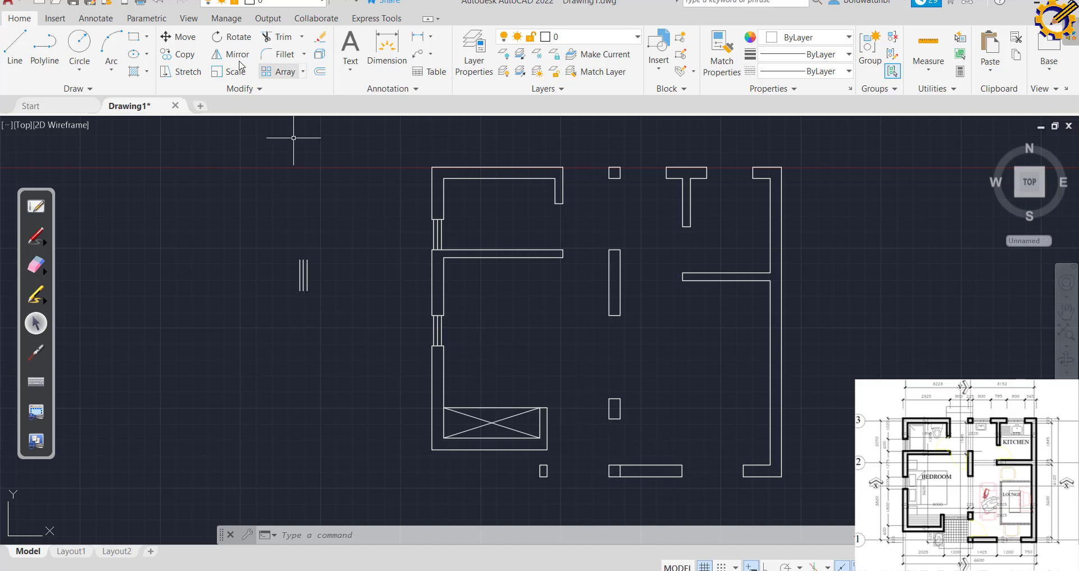
Draw a straight horizontal line 1200 long in the empty space east of the plan, with Ortho mode on.
click(15, 48)
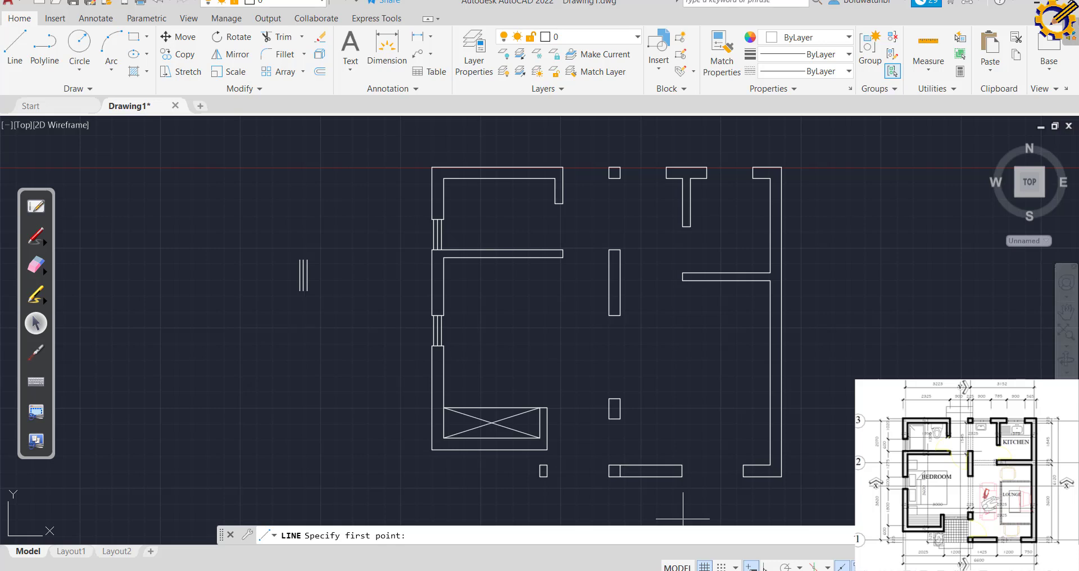
key(F8)
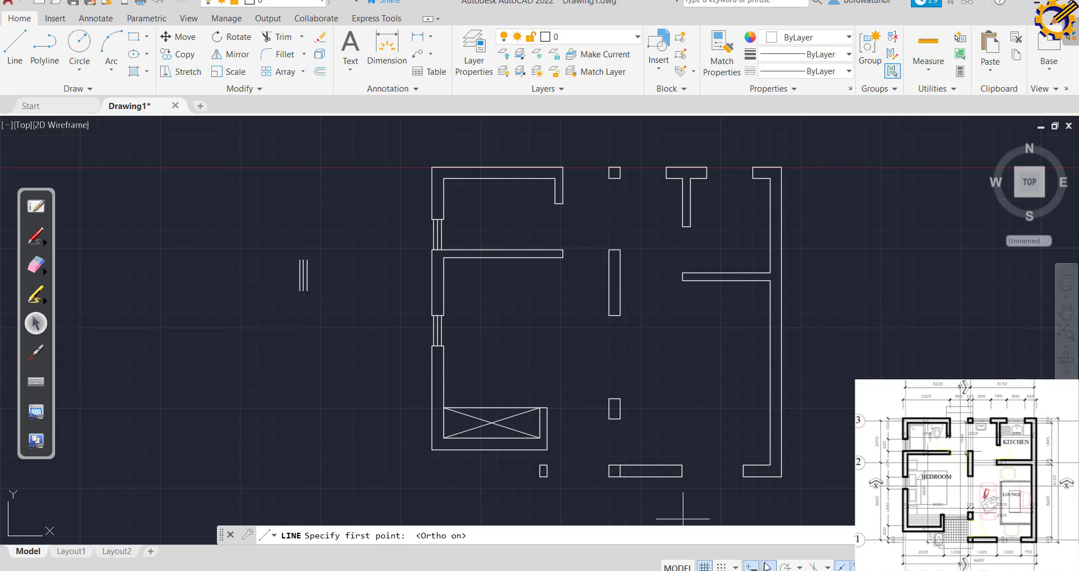
click(841, 454)
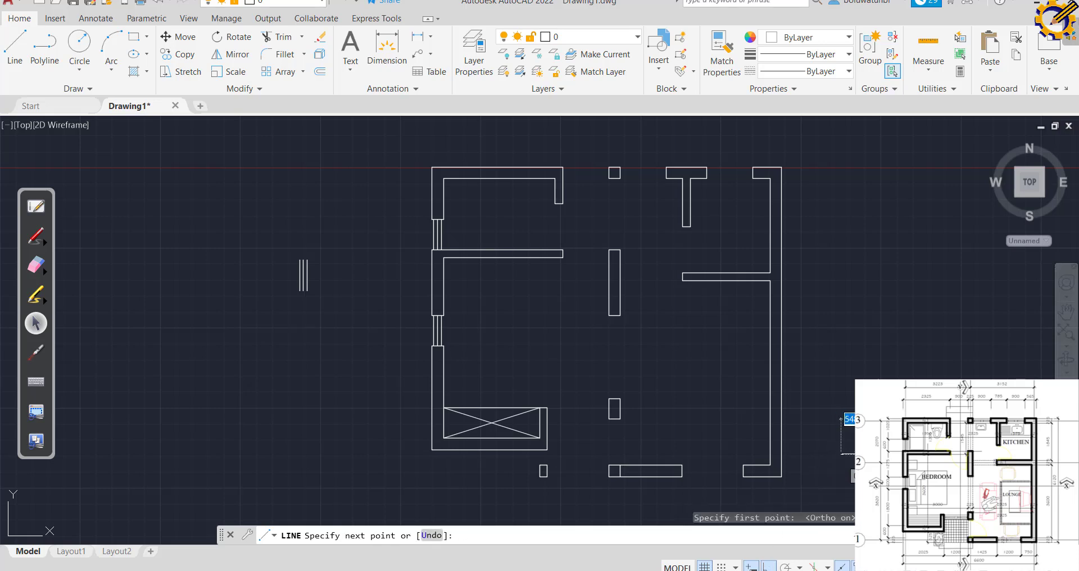
text(1200)
key(Return)
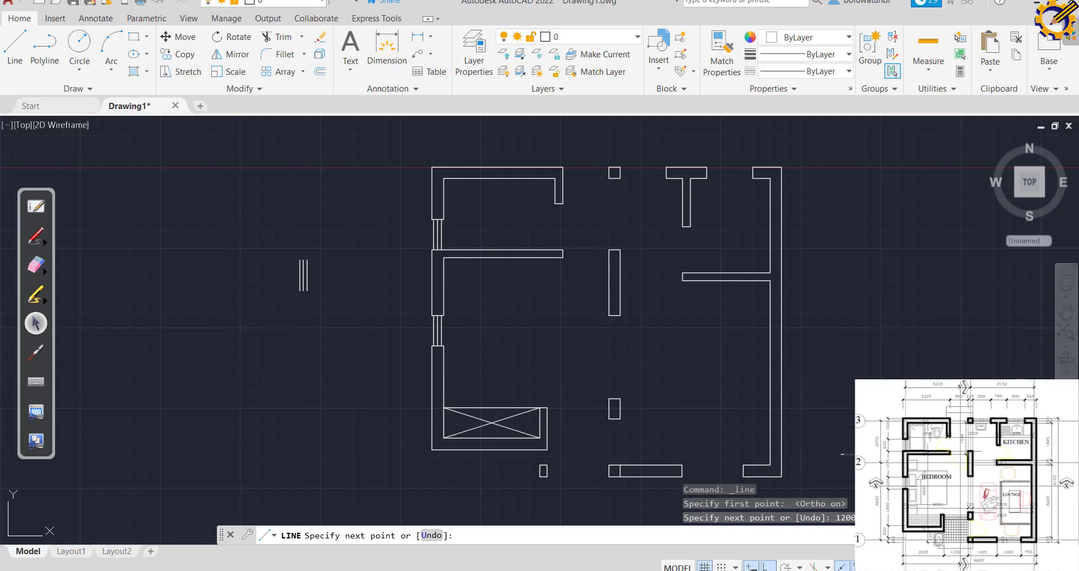
key(Escape)
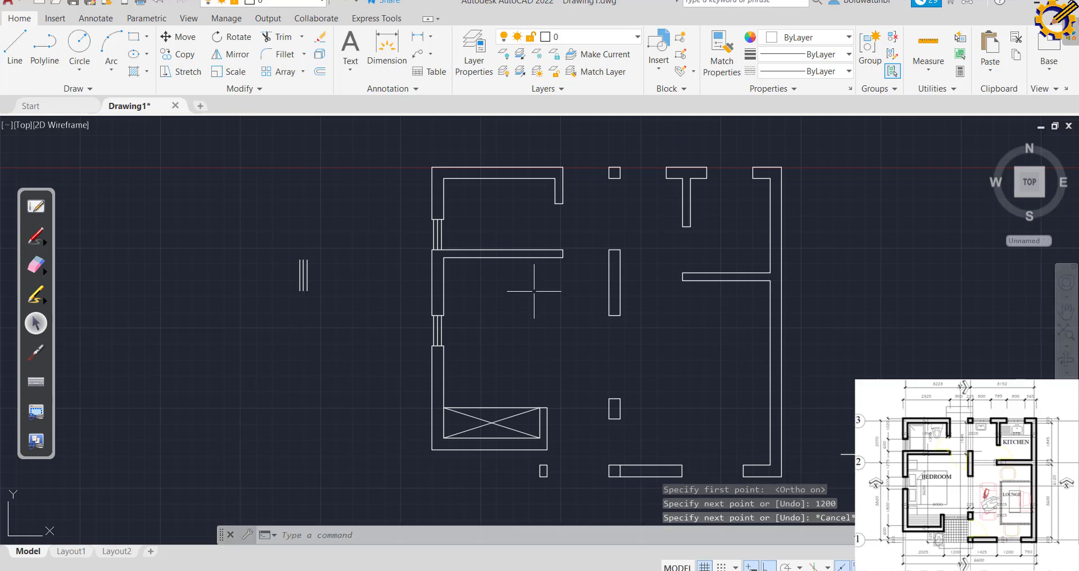
Offset the horizontal line by 75 to both sides, above and below, to form a three-line window symbol.
click(319, 72)
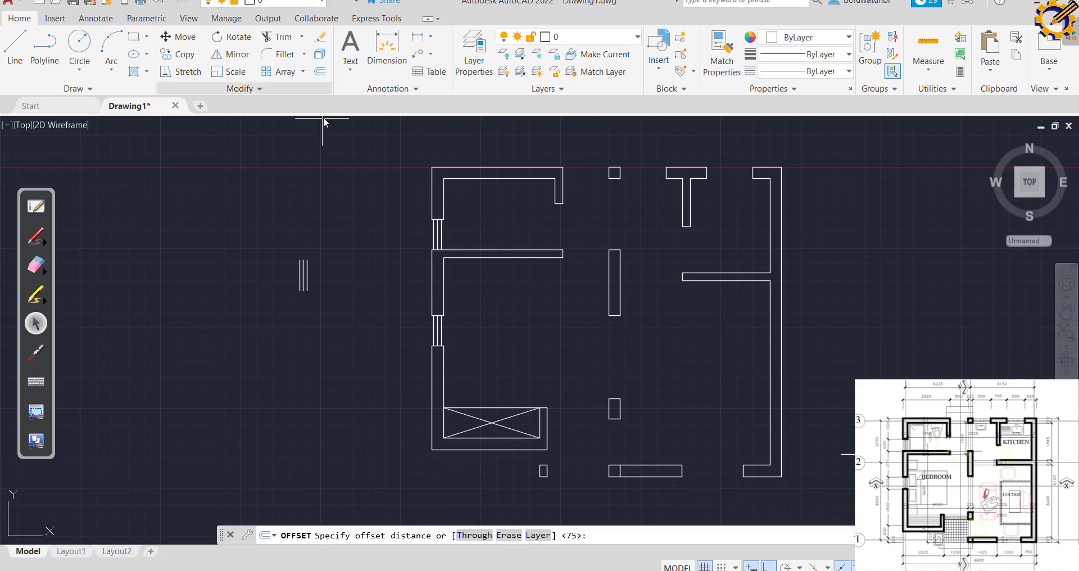
key(Return)
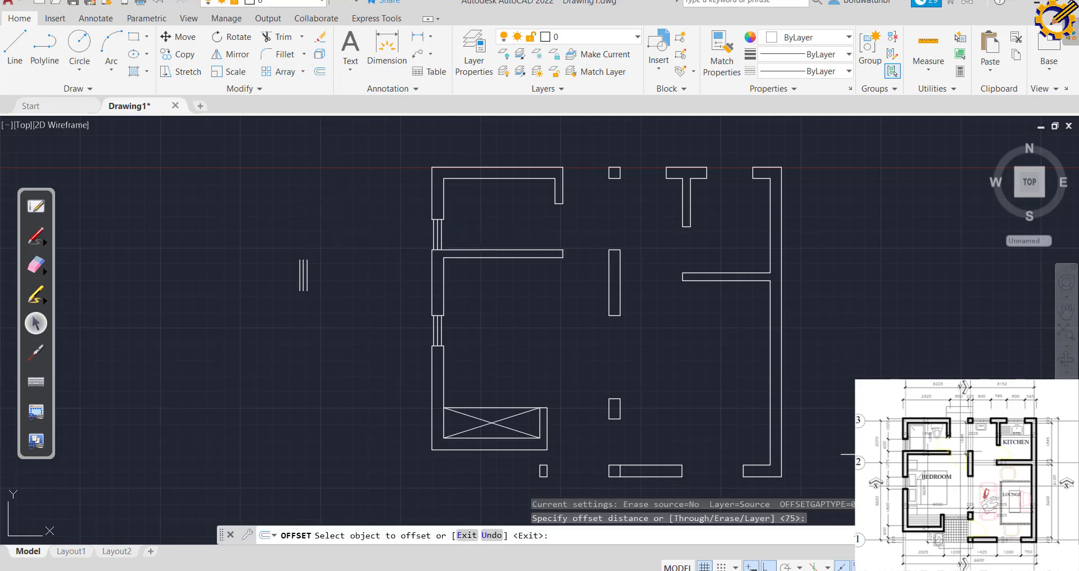
click(845, 454)
click(845, 444)
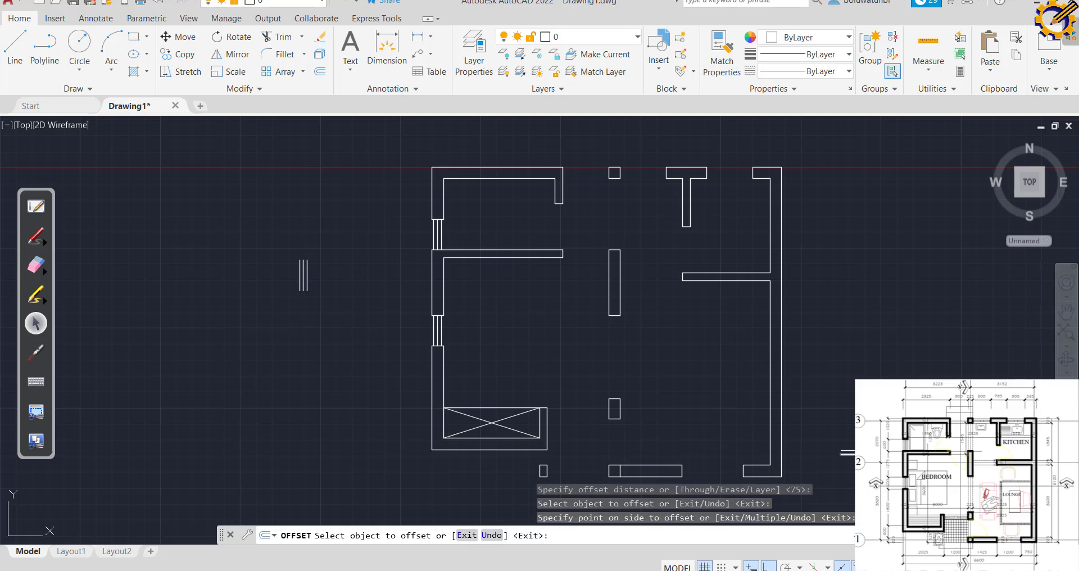
click(848, 453)
click(847, 460)
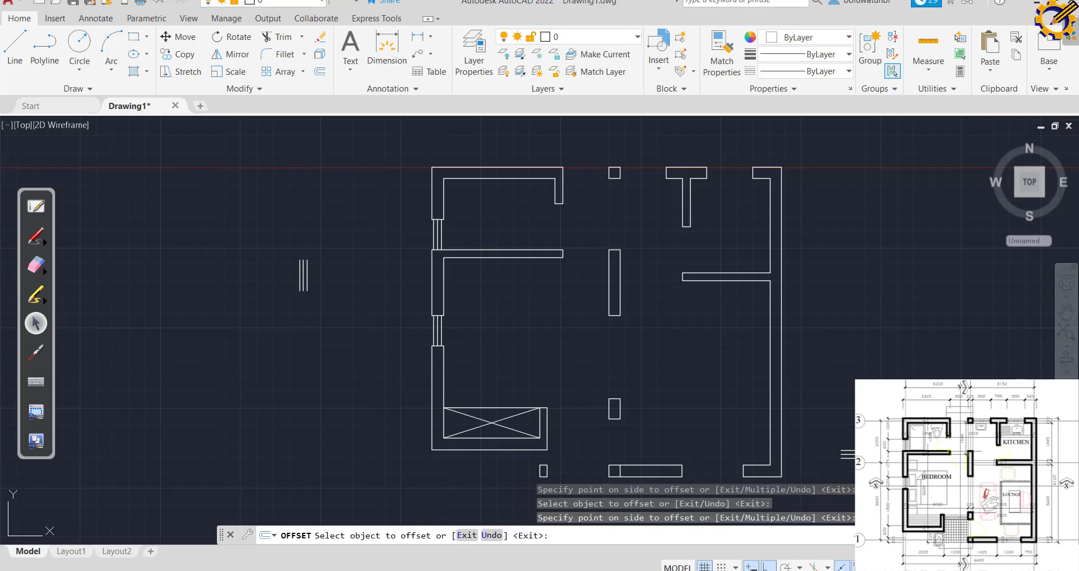
key(Escape)
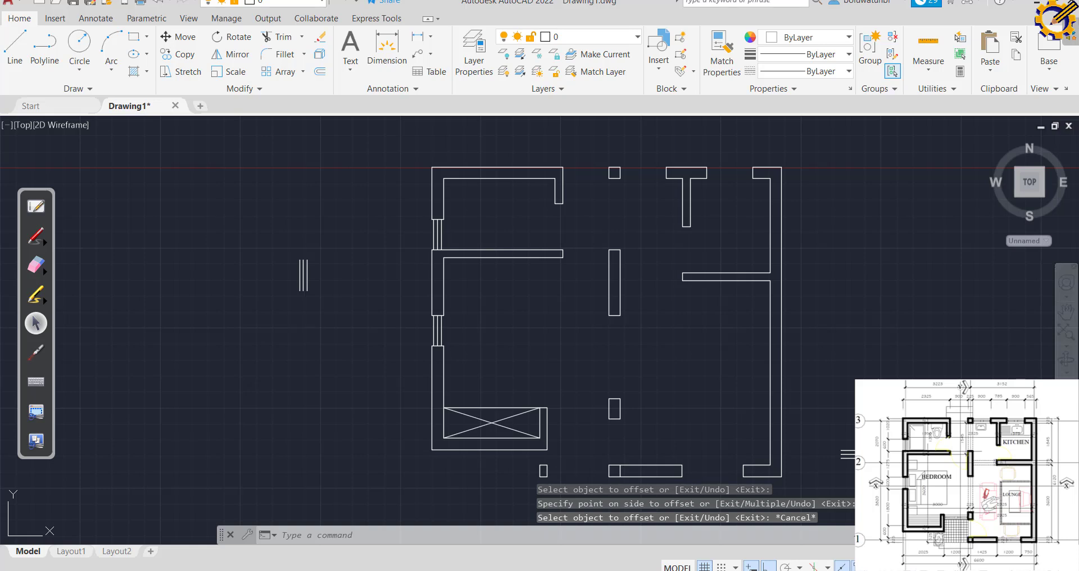
Copy the three horizontal window lines to the clipboard and paste a duplicate just above the original.
click(848, 466)
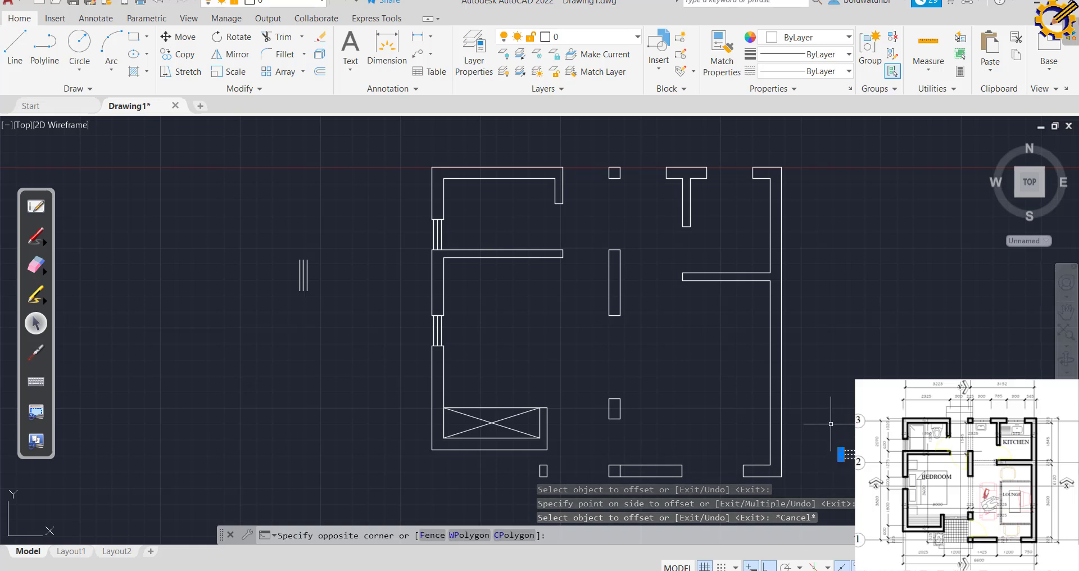
click(829, 422)
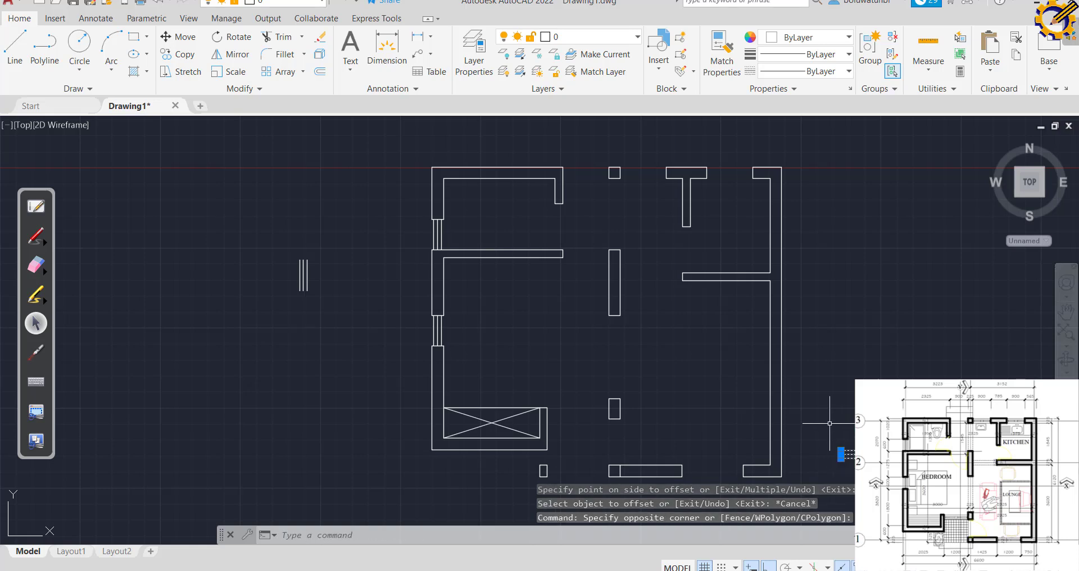
key(ctrl+c)
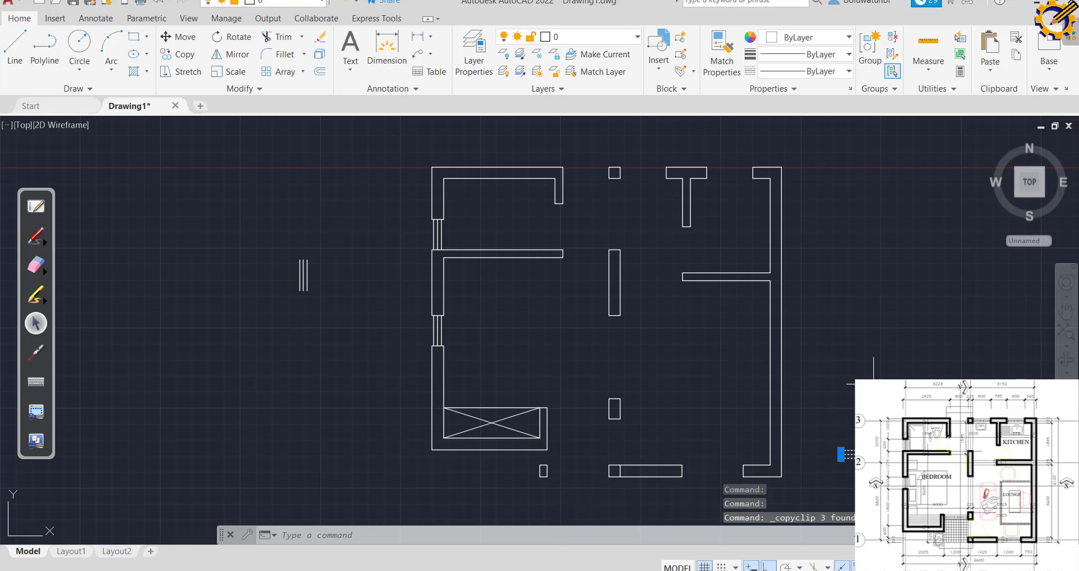
key(ctrl+v)
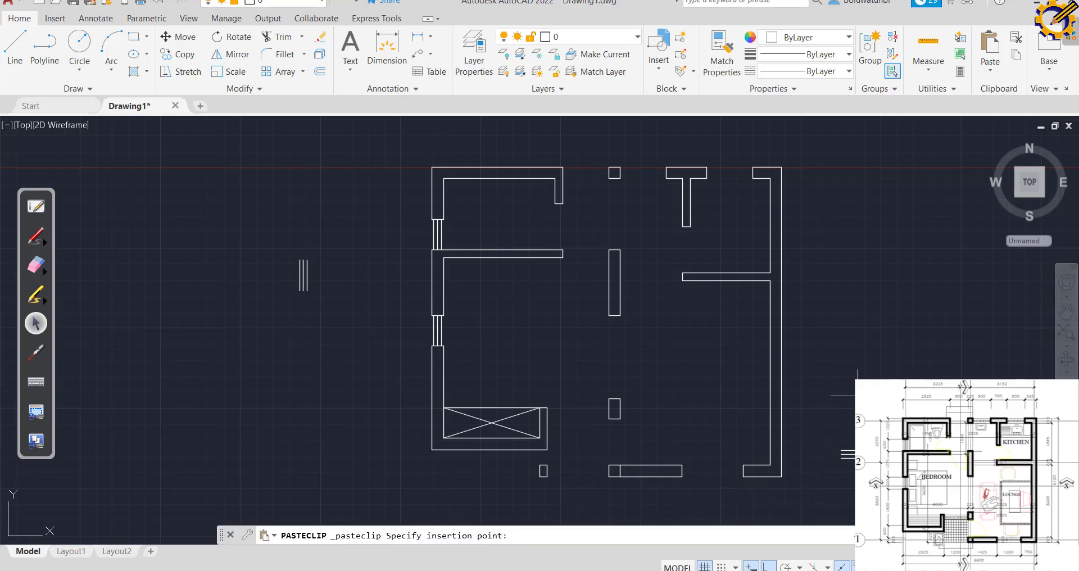
click(852, 395)
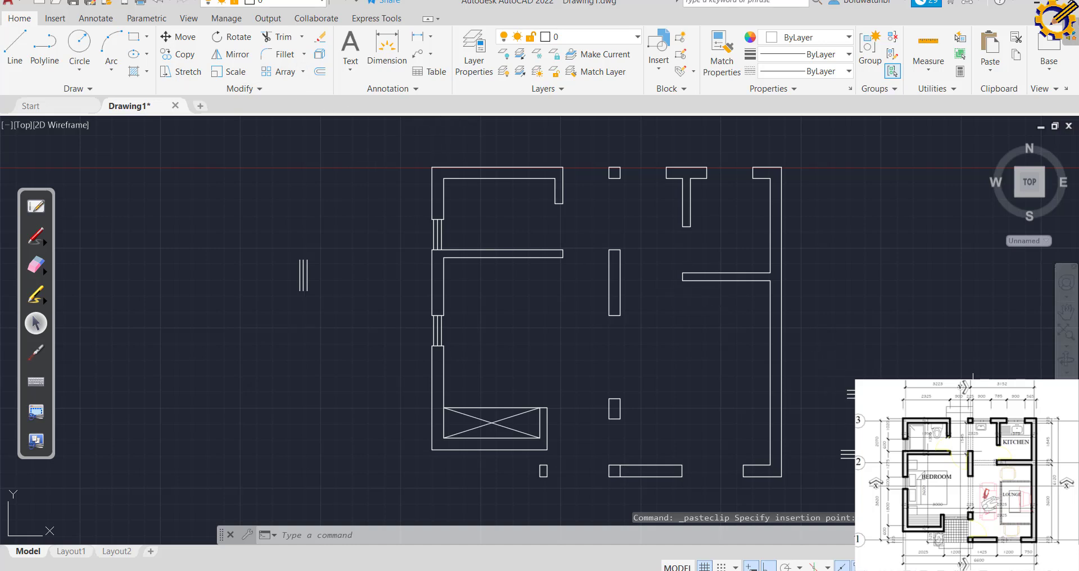
Move the pasted horizontal window into the gap of the lounge's south wall, with Ortho mode off.
click(835, 361)
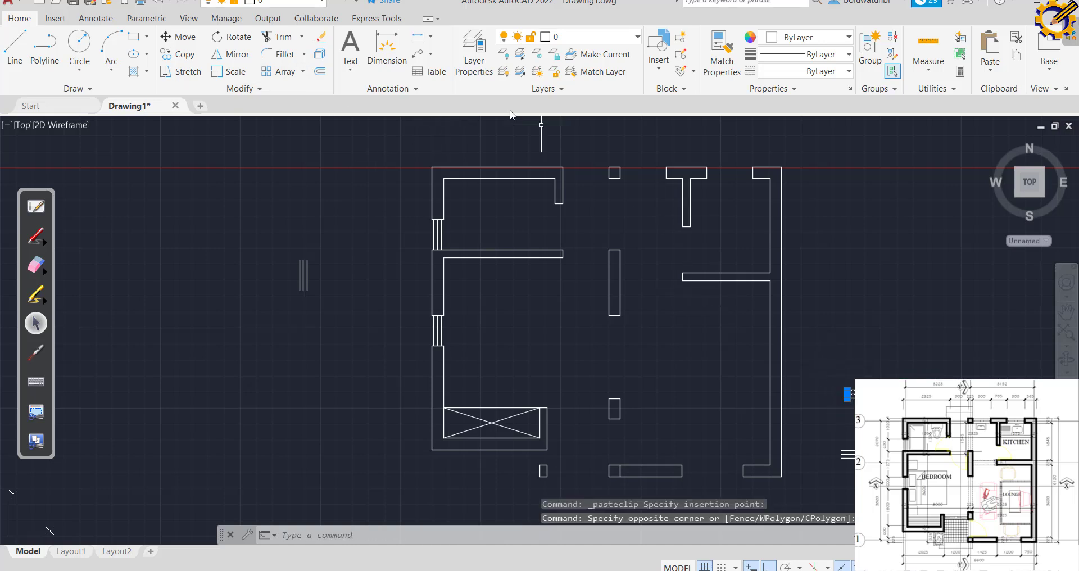
click(178, 36)
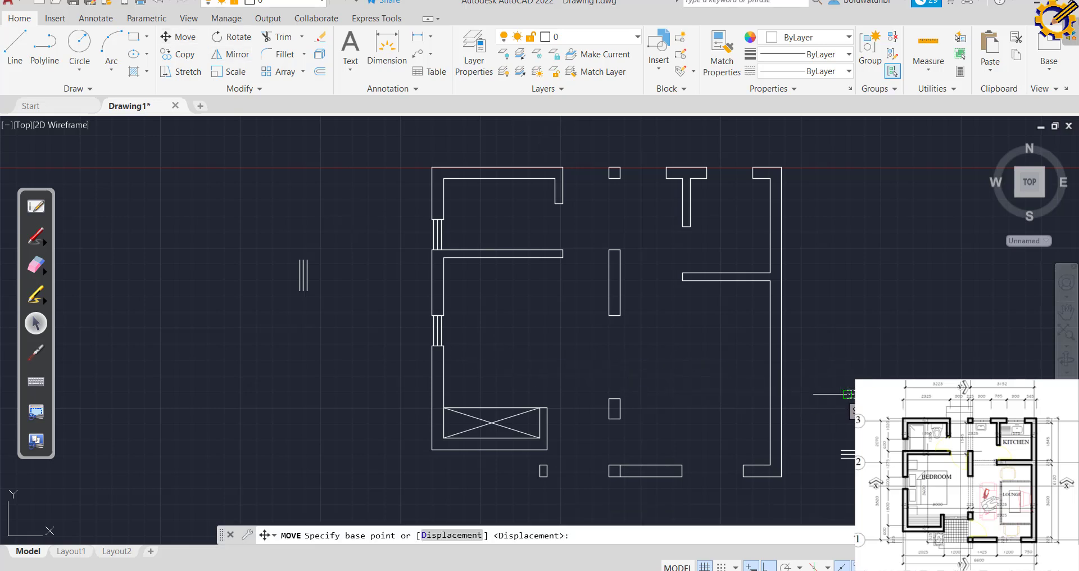
click(768, 566)
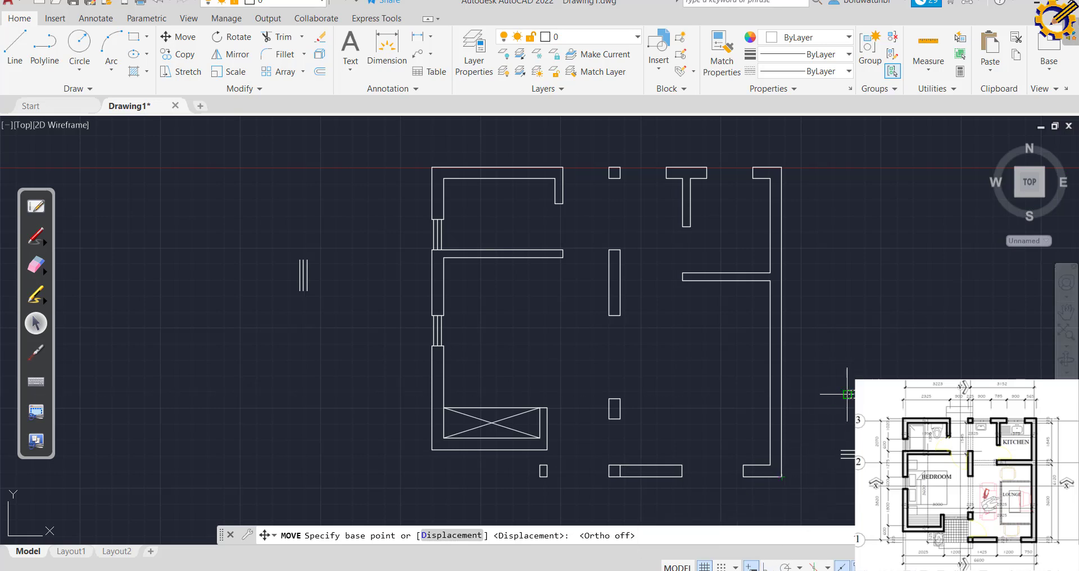
click(847, 394)
scroll(845, 391, up, 8)
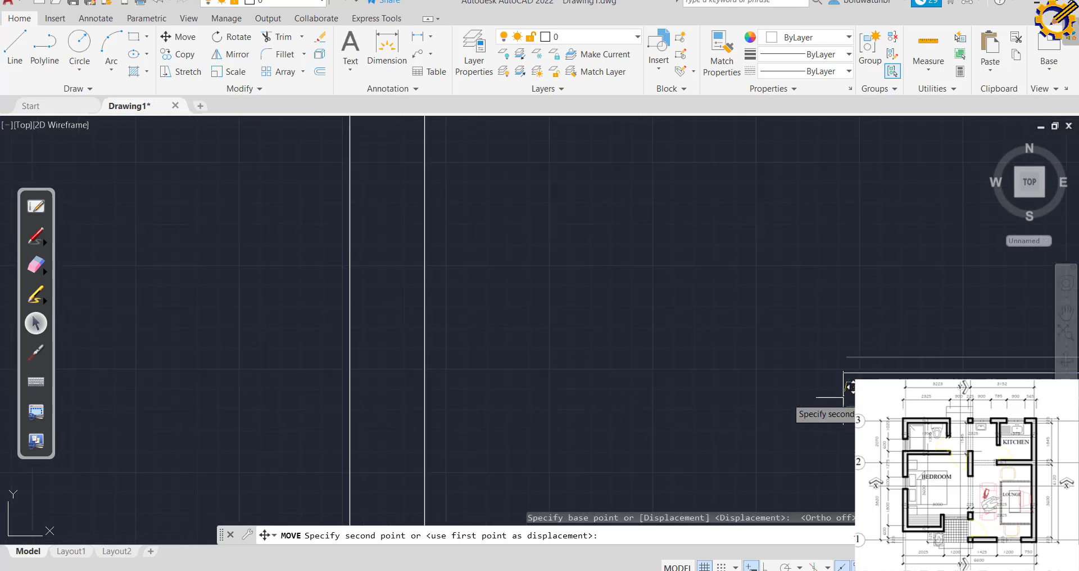
scroll(837, 388, down, 3)
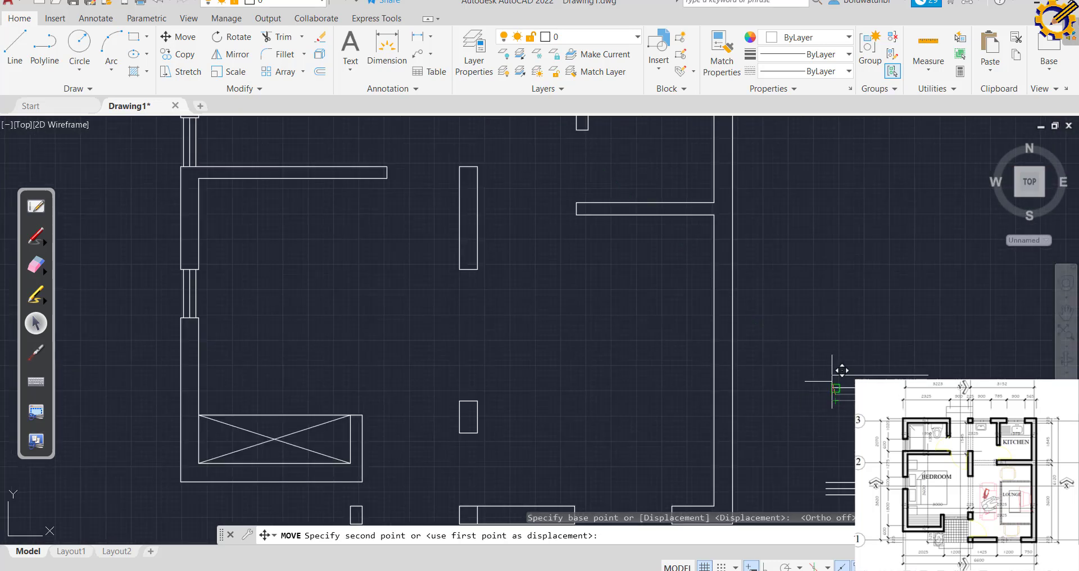
middle_drag(706, 459, 719, 414)
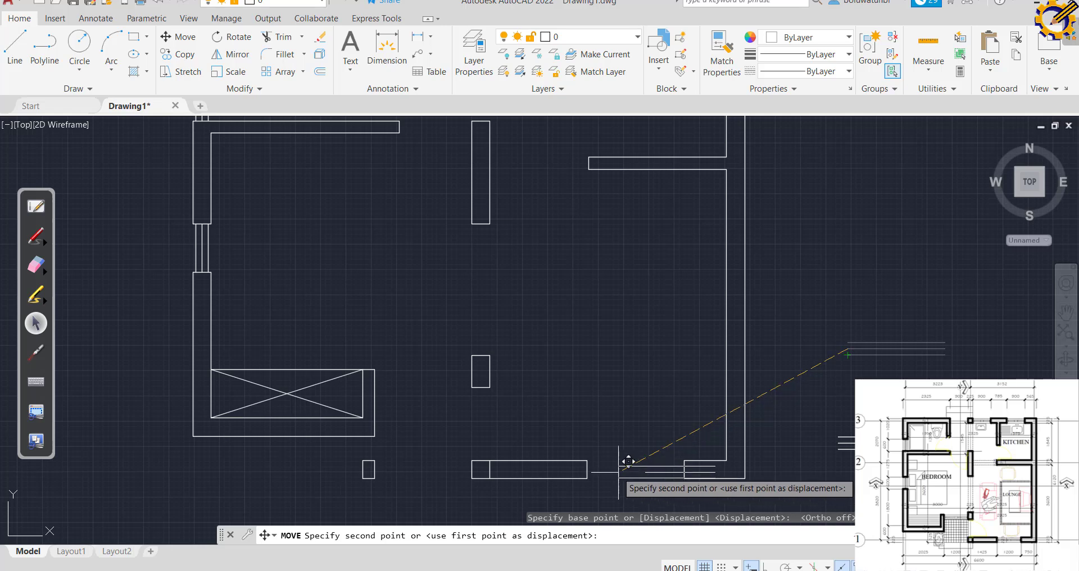
click(587, 467)
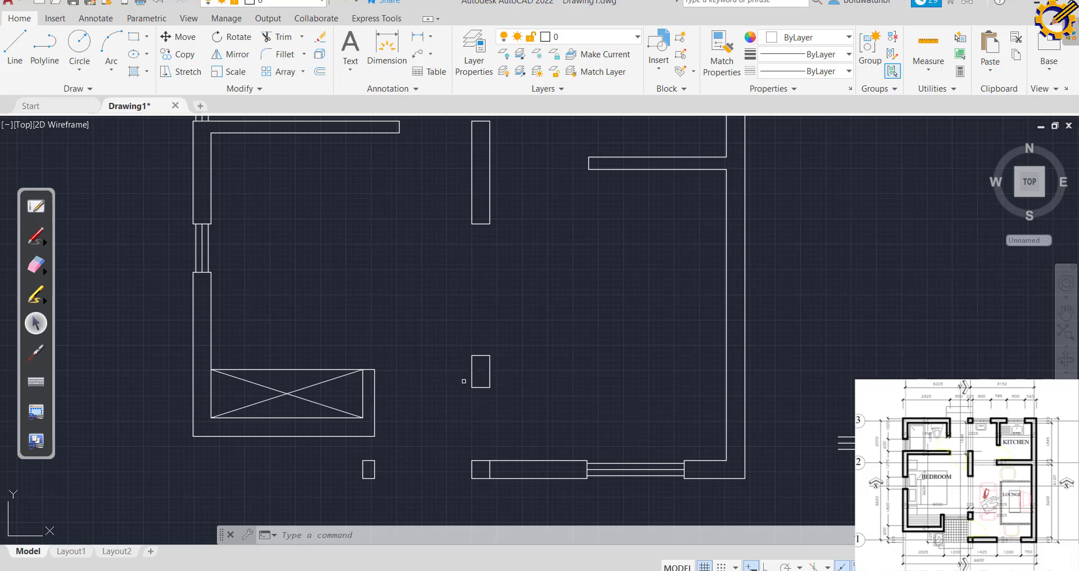
Draw a horizontal line 1200 long from the end wall beside the wardrobe to the short wall pier opposite, with Ortho mode on.
click(15, 47)
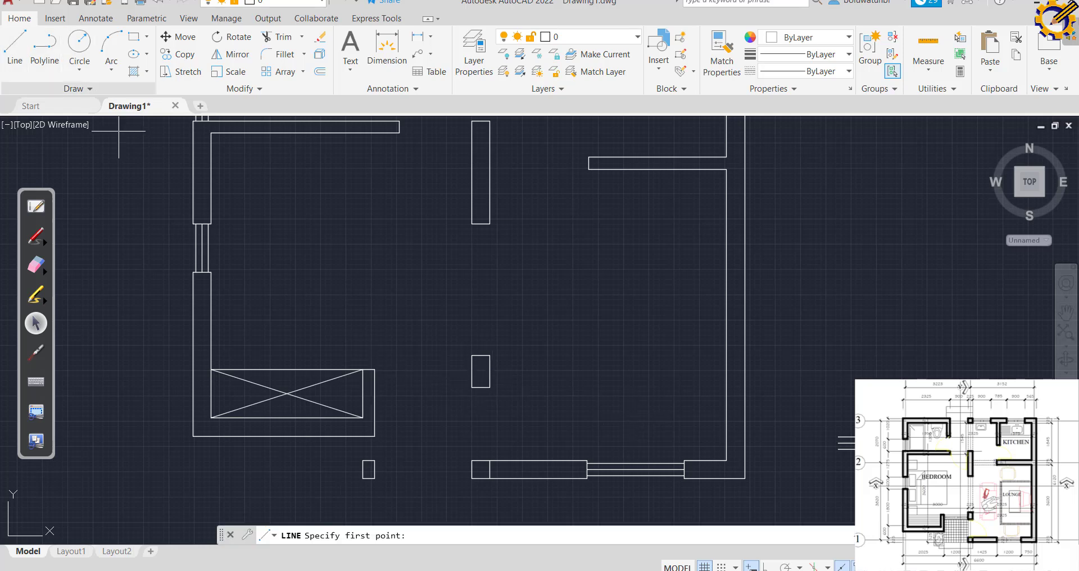
click(767, 567)
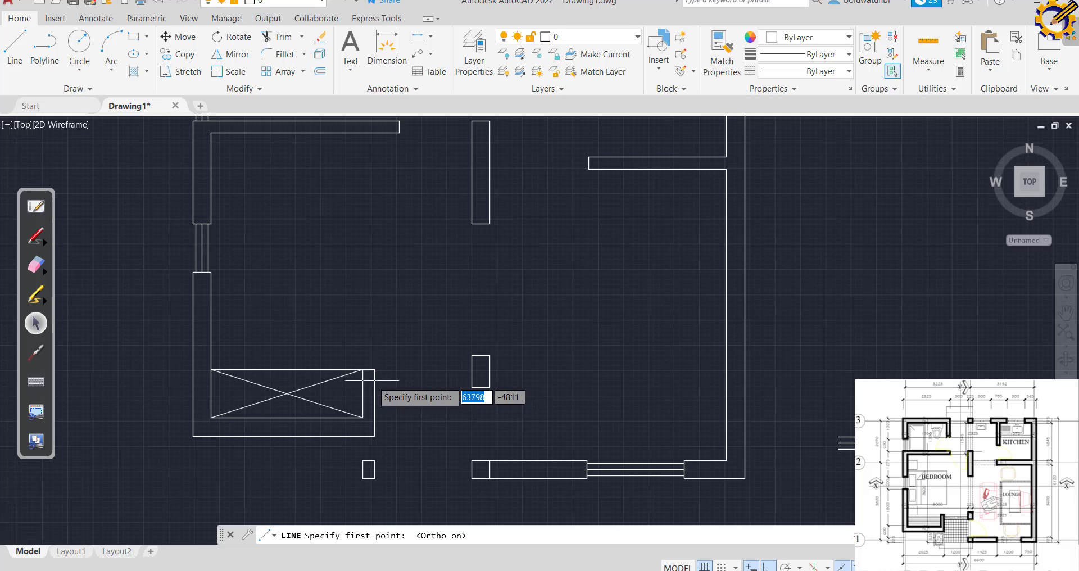
scroll(373, 381, up, 8)
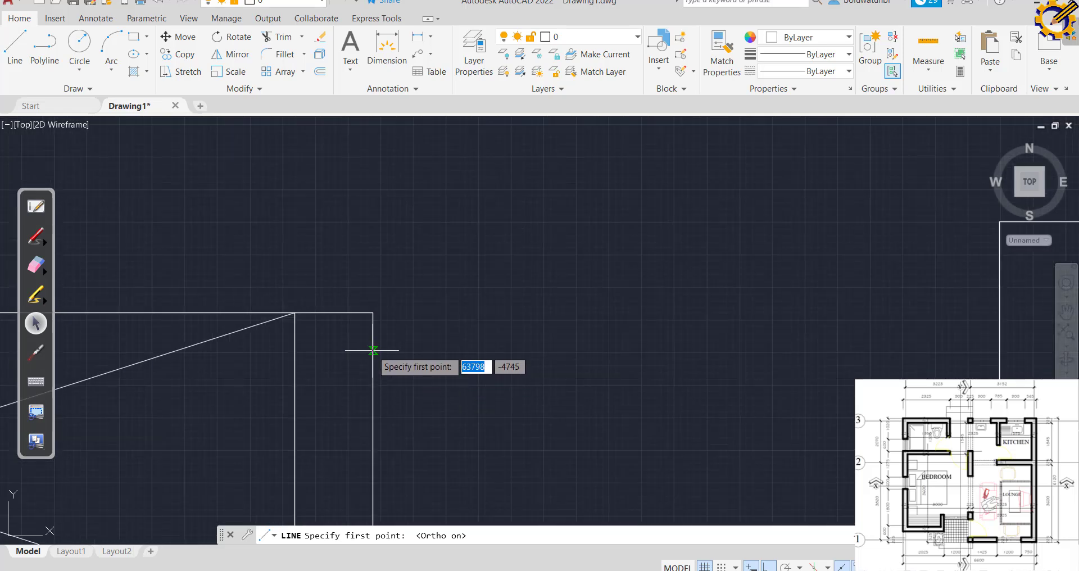
click(373, 313)
scroll(404, 346, down, 4)
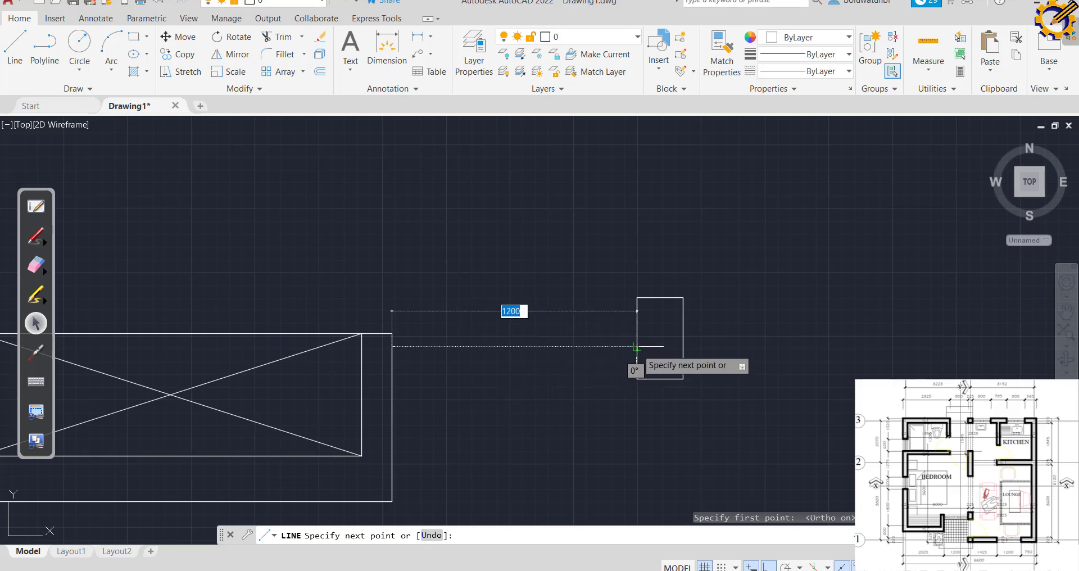
click(636, 351)
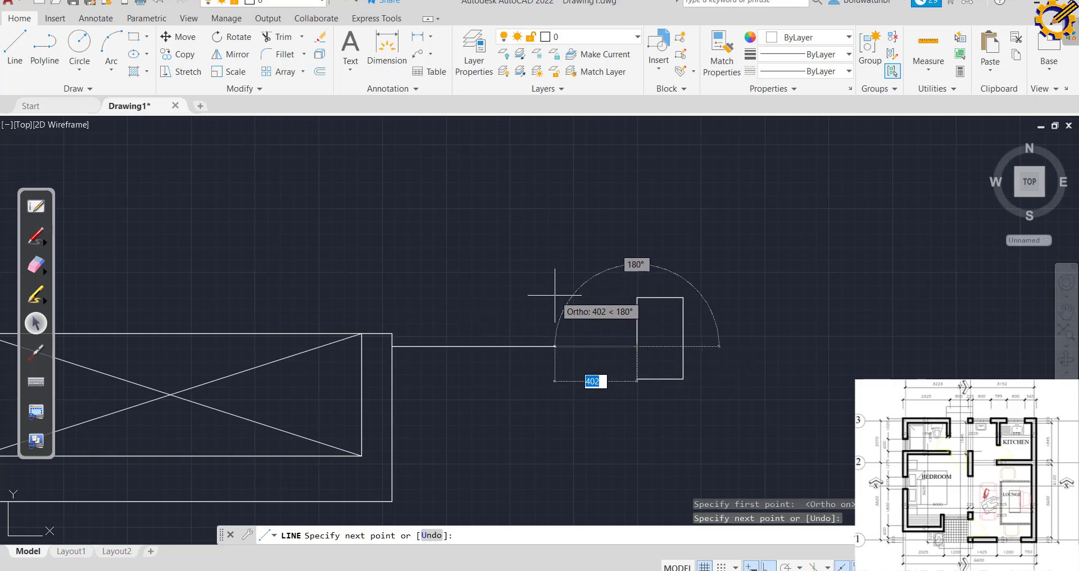
key(Escape)
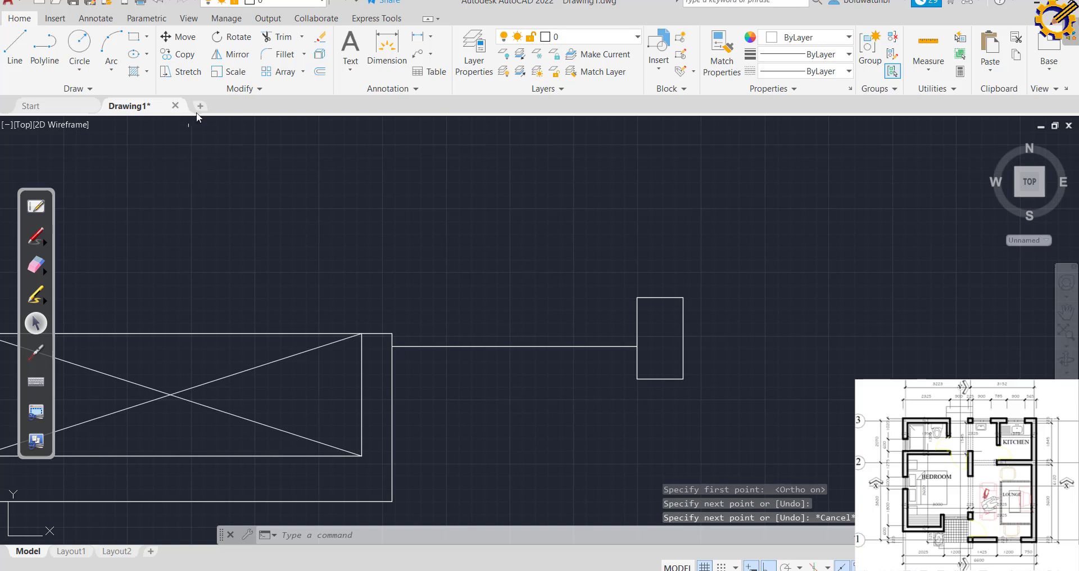
Offset the 1200-long line between the wardrobe's end wall and the pier by 75, once above and once below.
click(320, 72)
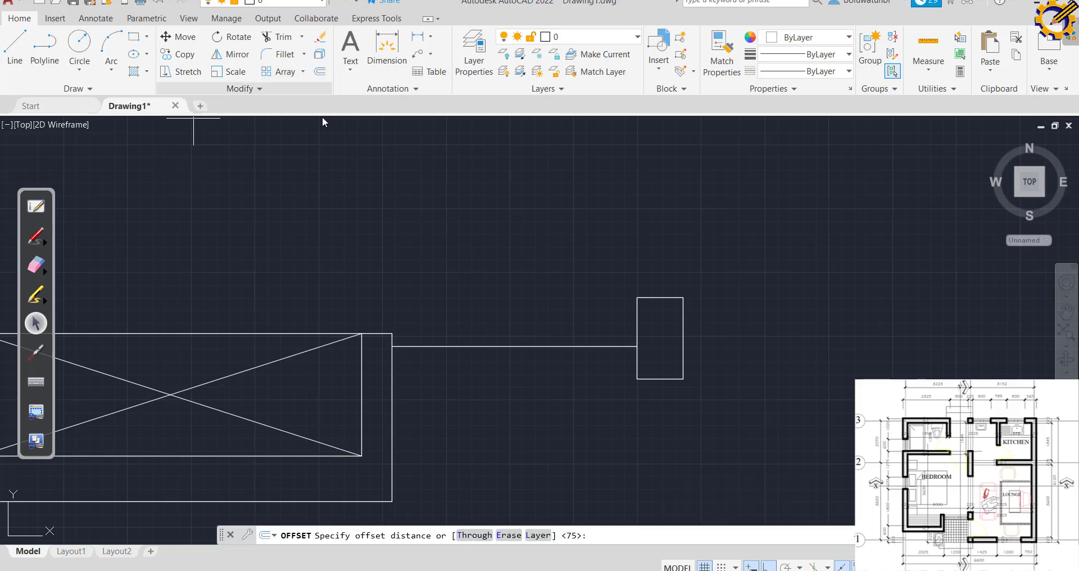
key(Return)
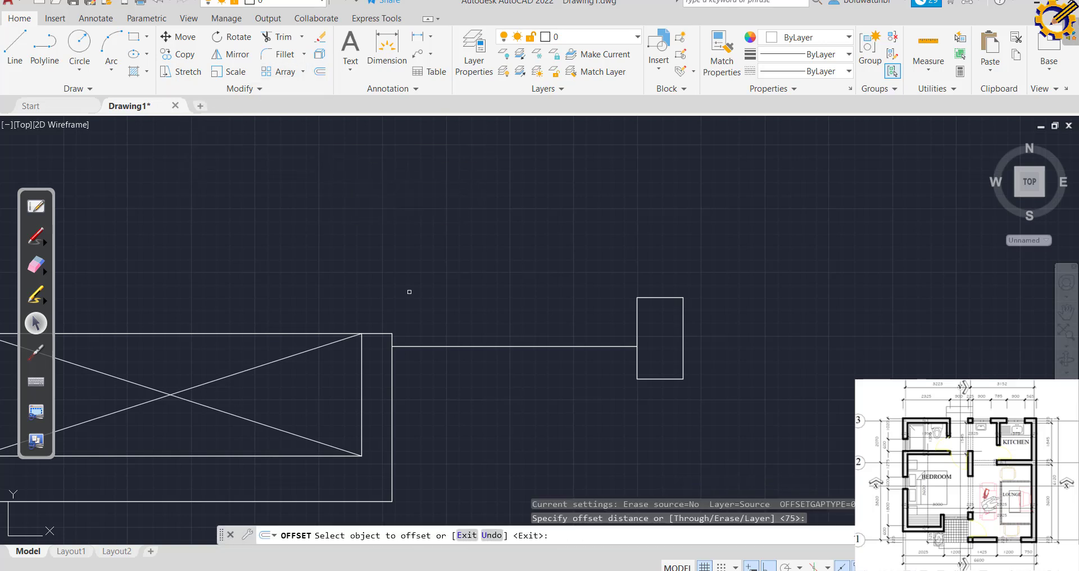
click(484, 346)
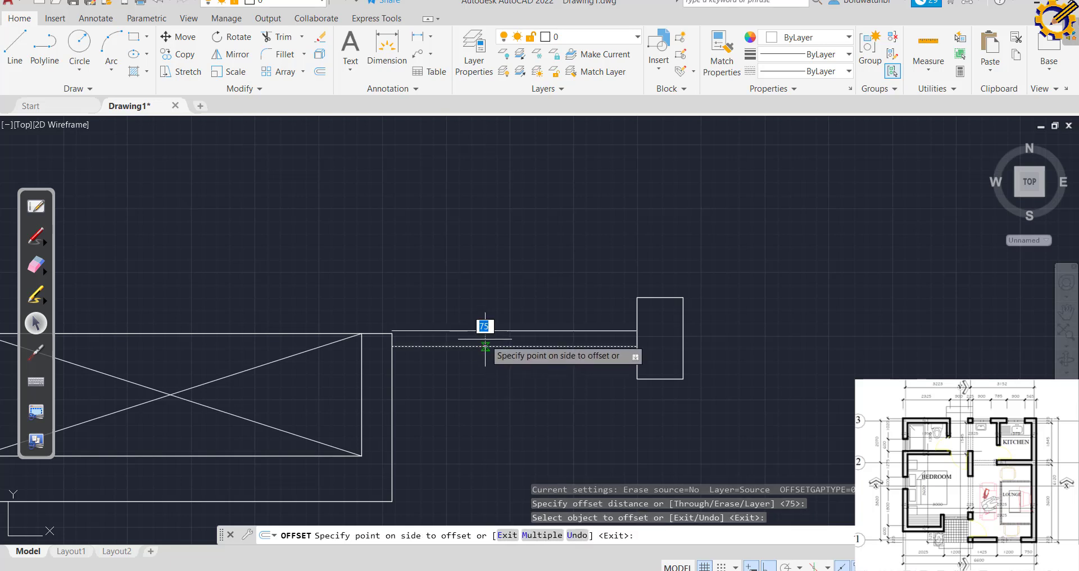
click(485, 339)
click(484, 347)
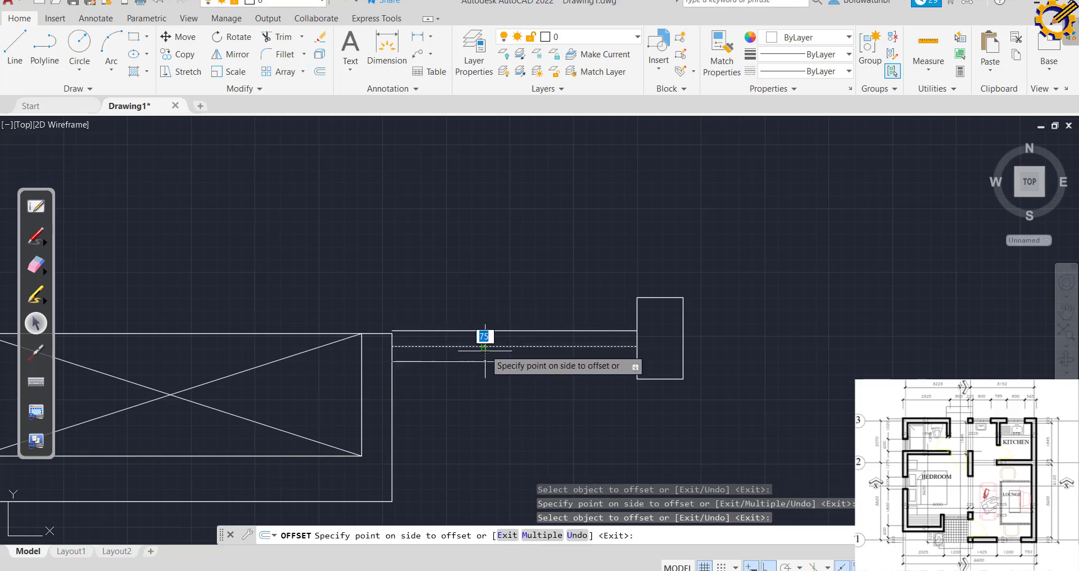
click(494, 365)
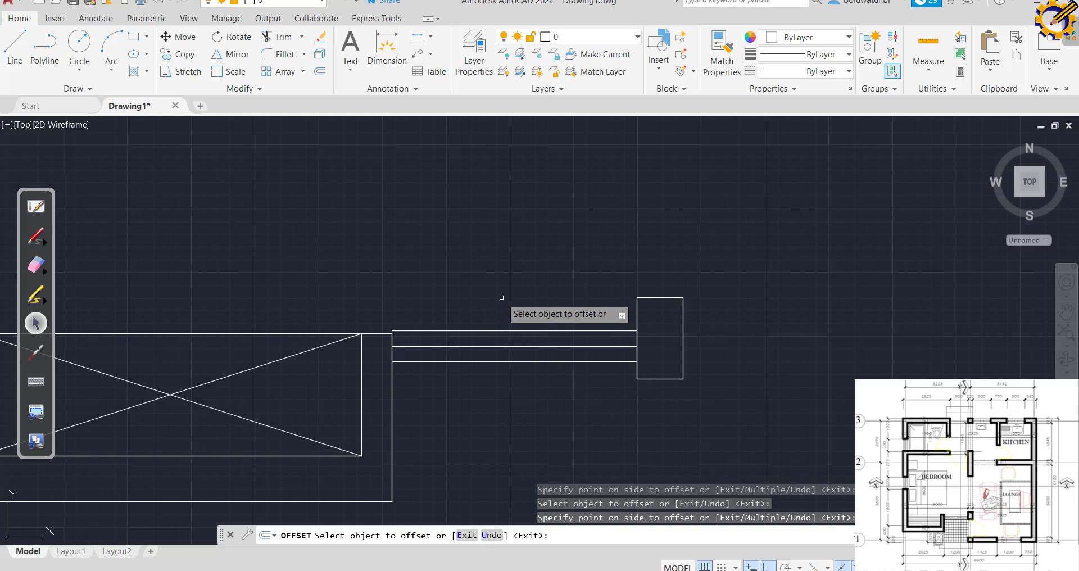
key(Escape)
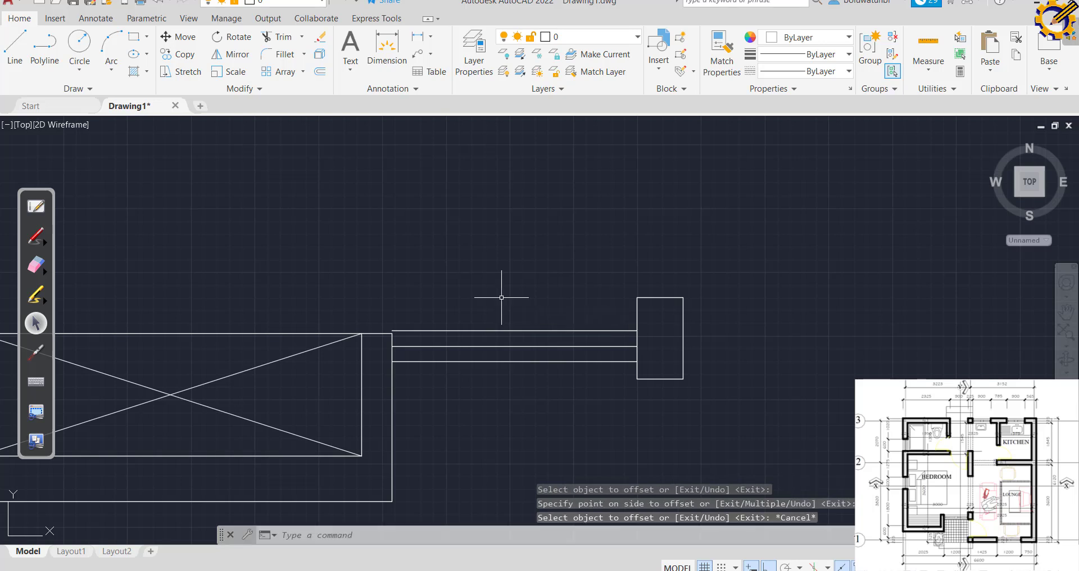
Move the three window lines beside the wardrobe straight down by 75, keeping them between the end wall and the pier.
click(571, 395)
click(515, 309)
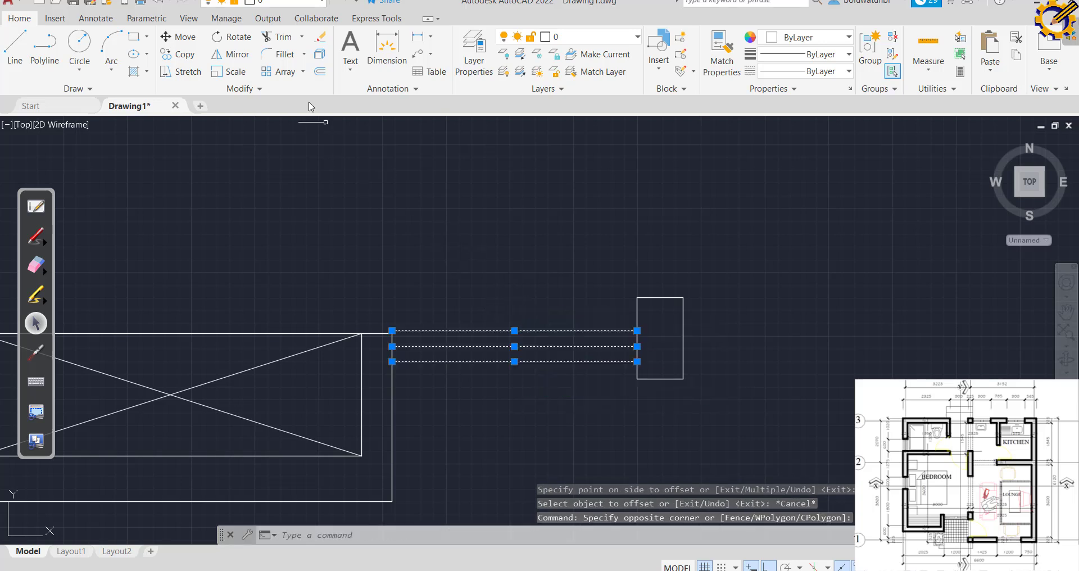
click(190, 41)
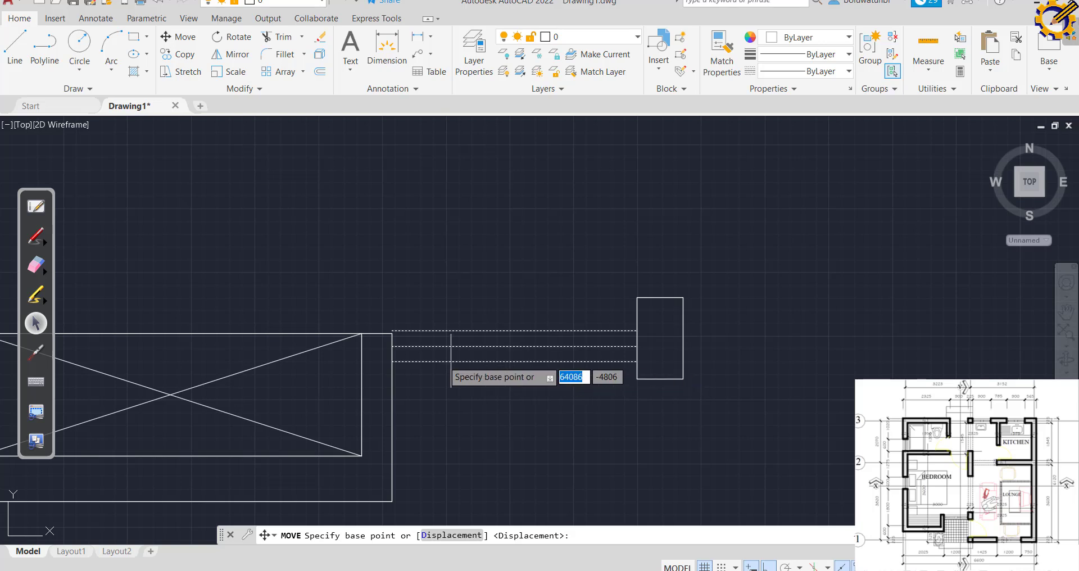
click(392, 346)
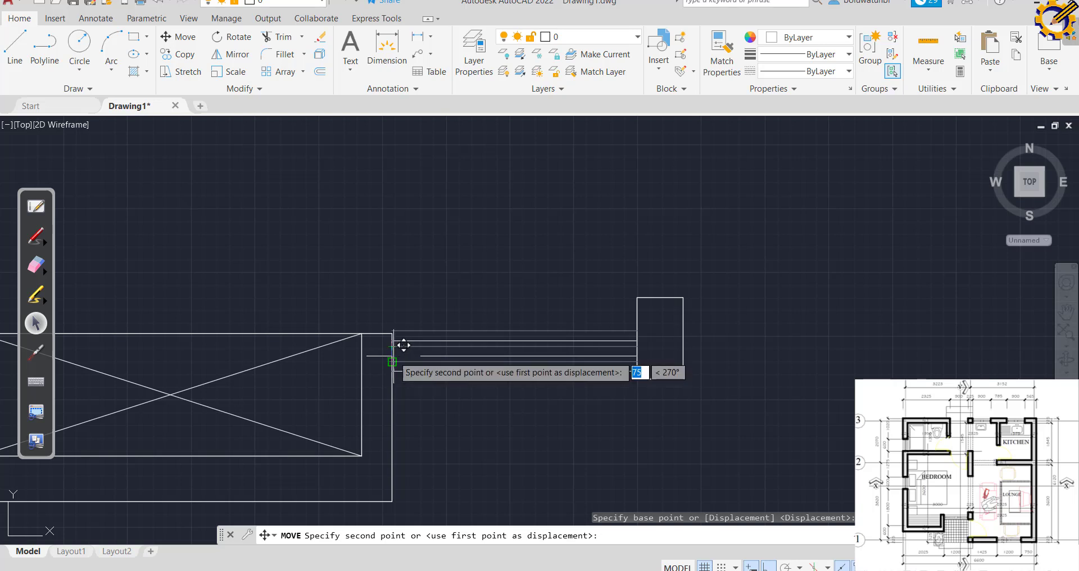
click(393, 355)
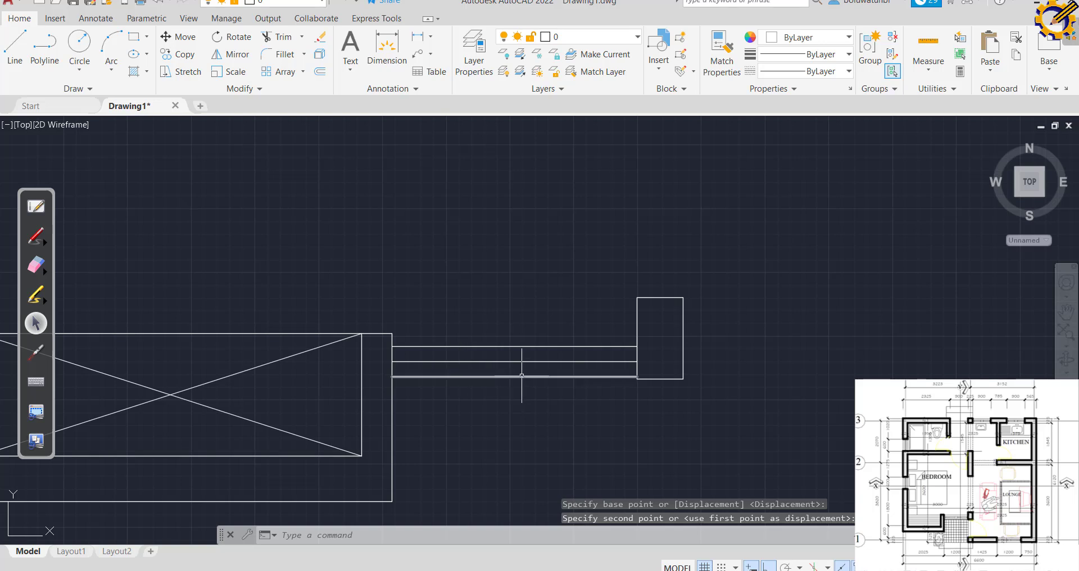
Move the three window lines beside the wardrobe straight up by about 46 within the opening.
scroll(532, 371, down, 2)
scroll(532, 371, up, 3)
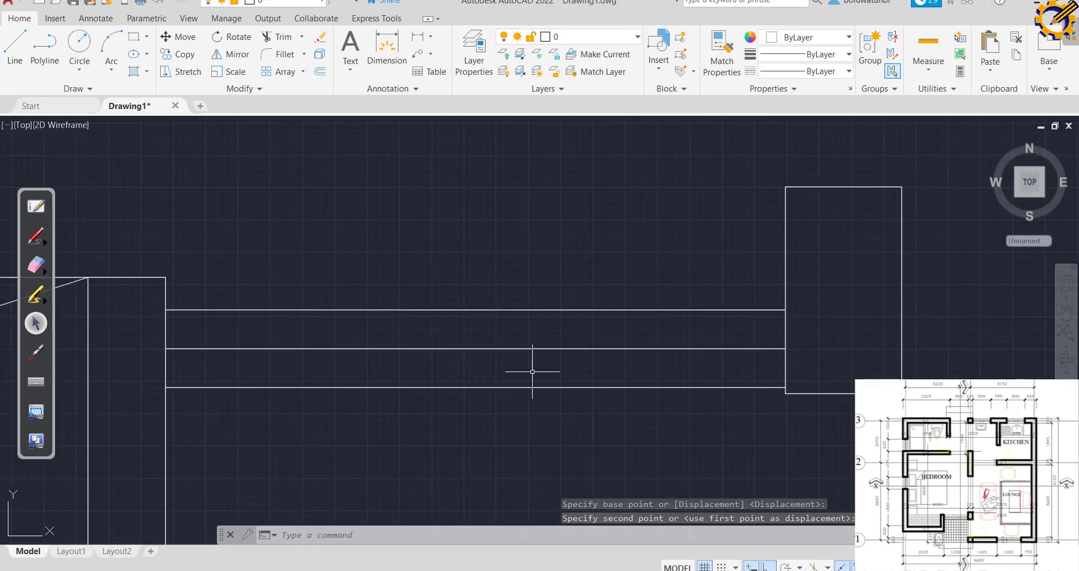
scroll(531, 373, down, 1)
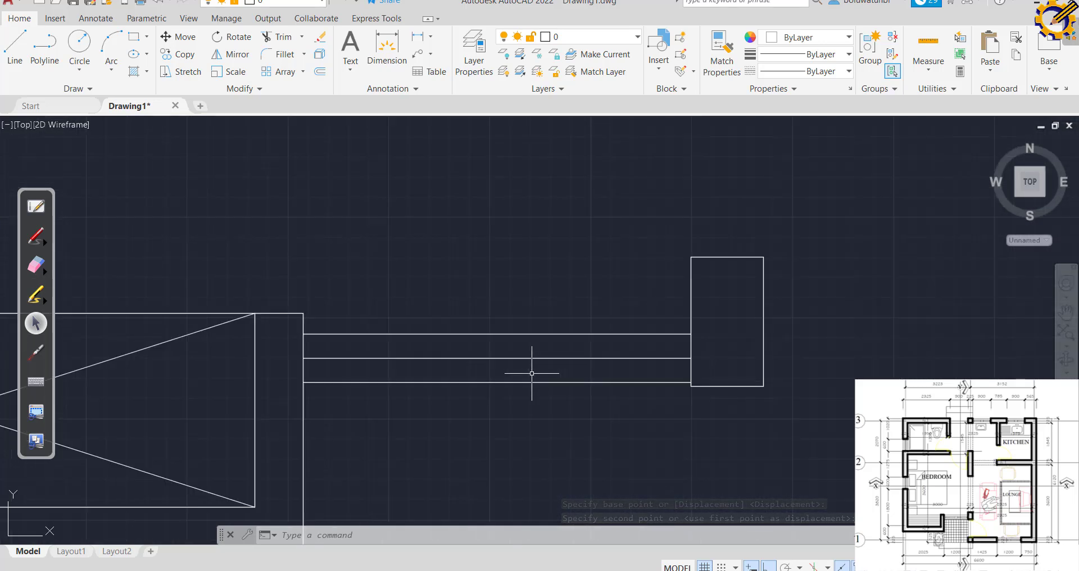
scroll(548, 391, down, 2)
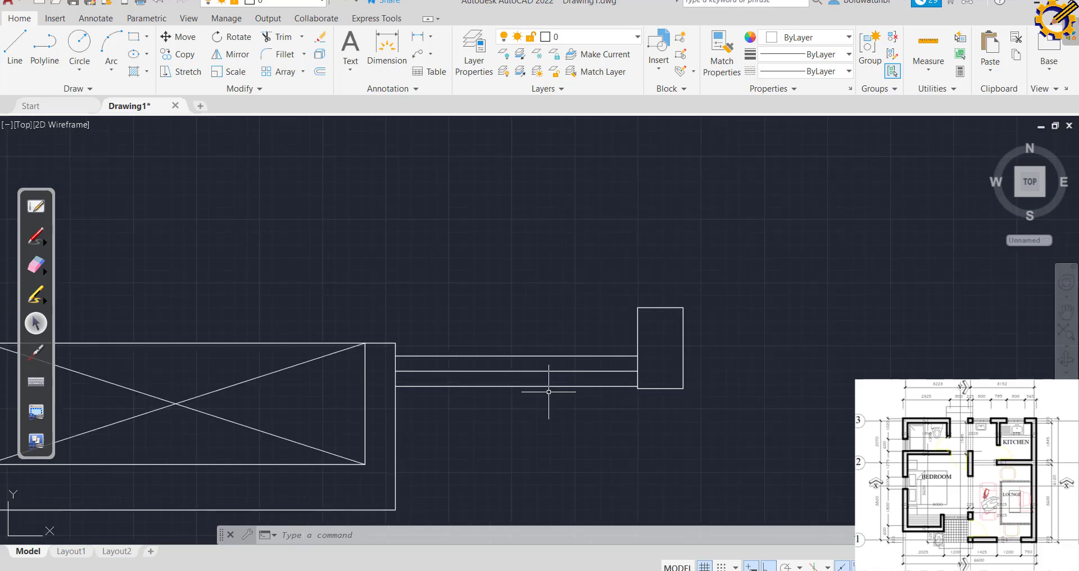
scroll(572, 434, down, 2)
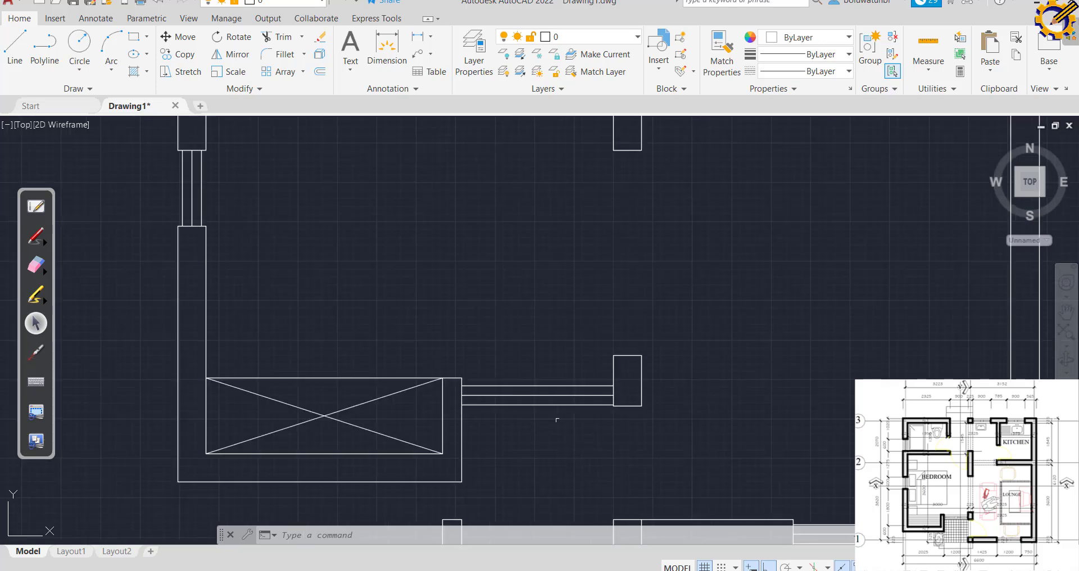
scroll(542, 410, up, 2)
click(573, 429)
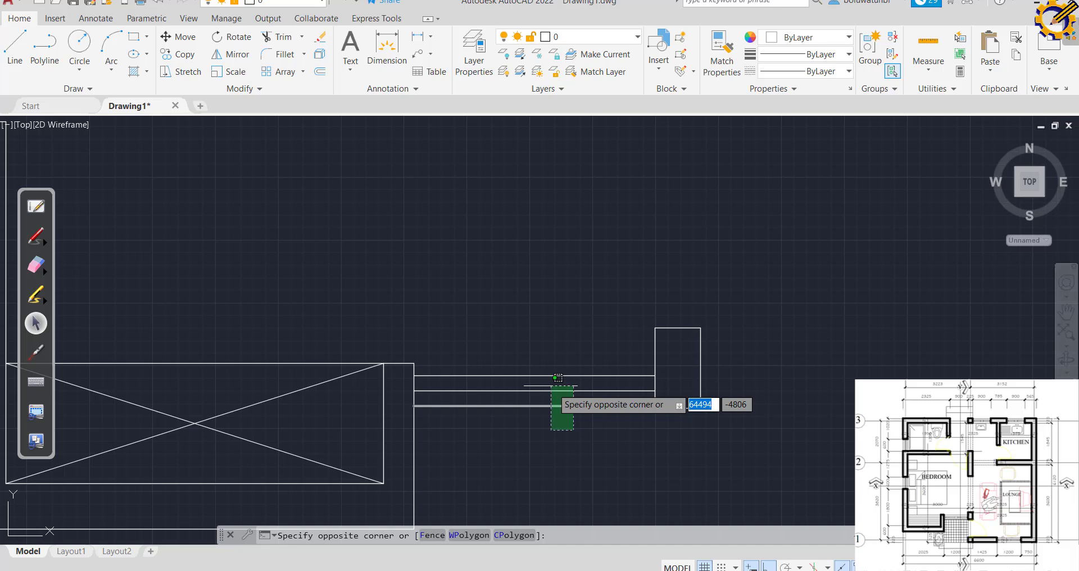
click(540, 355)
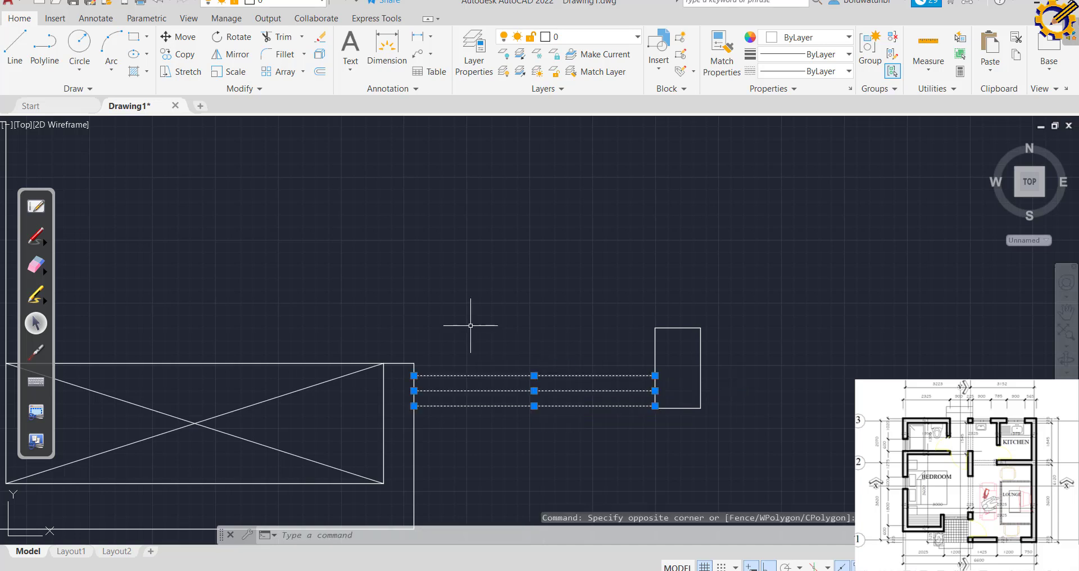
click(189, 38)
click(413, 391)
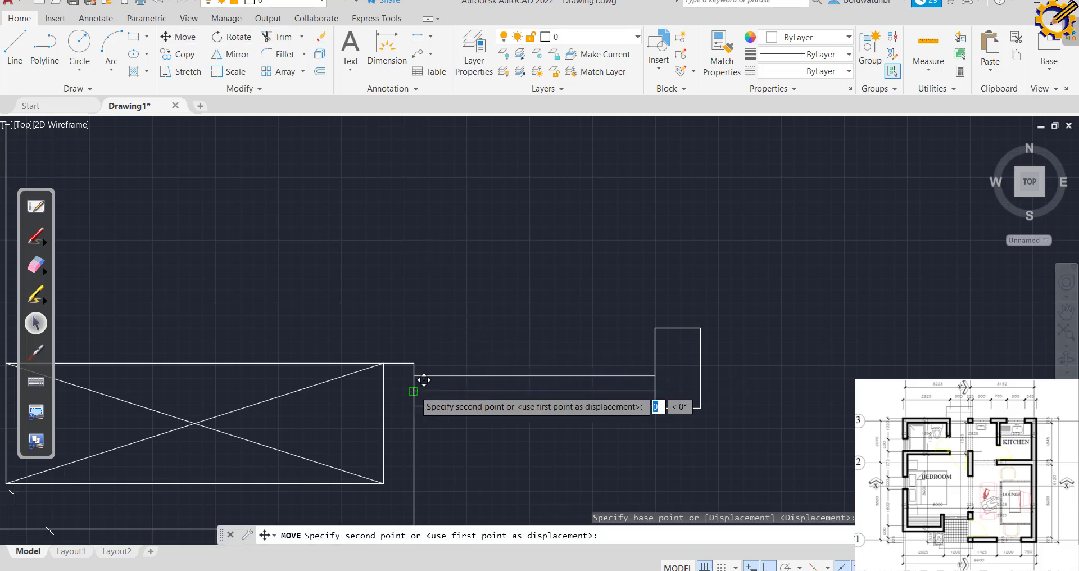
scroll(423, 381, up, 5)
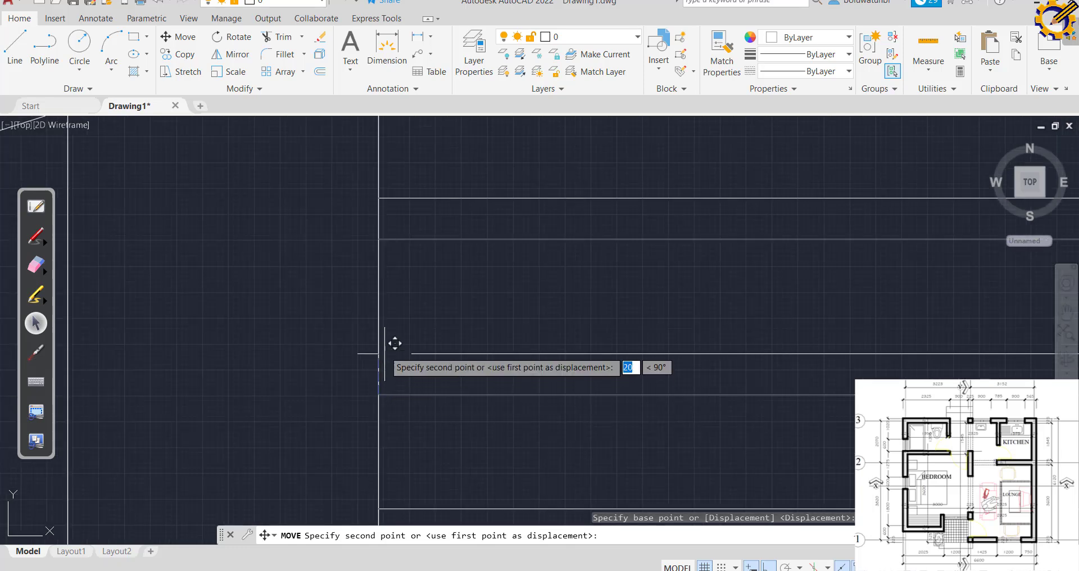
scroll(395, 343, down, 4)
scroll(393, 335, down, 2)
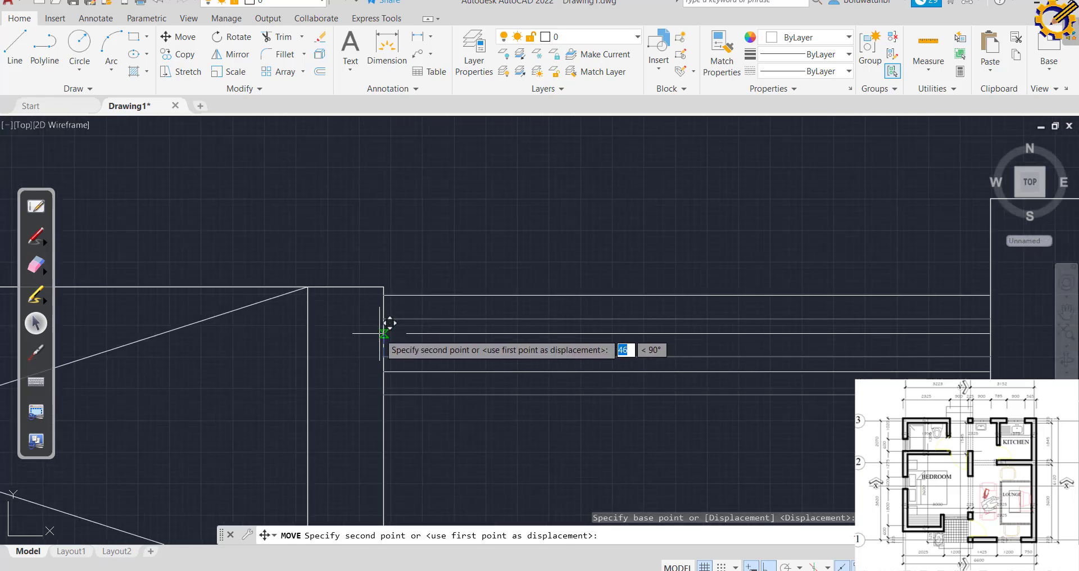
click(381, 334)
Draw a horizontal line 900 long in the empty space just above the kitchen's north wall.
scroll(473, 352, down, 5)
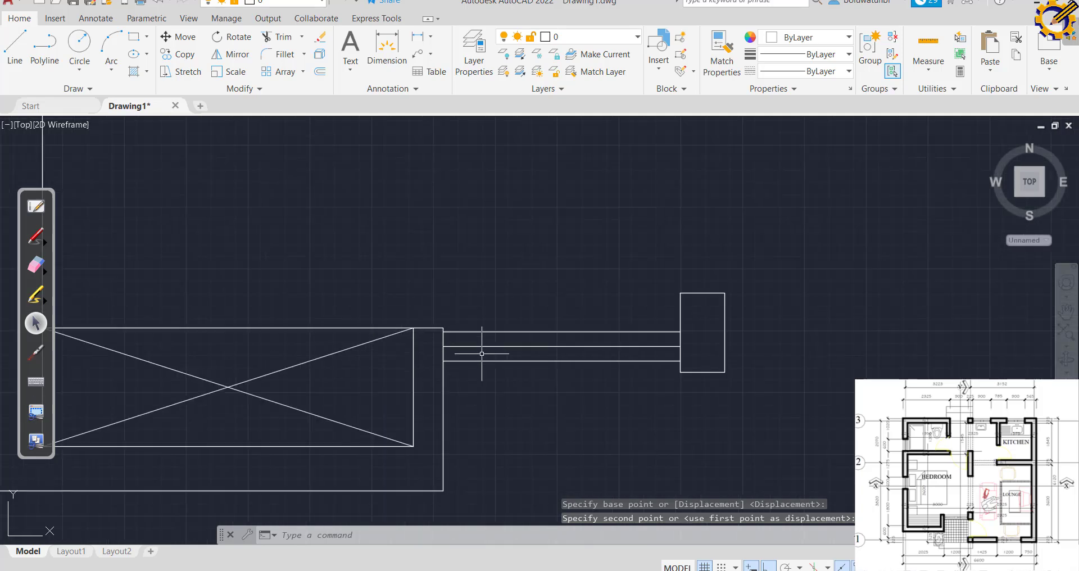
scroll(494, 356, up, 4)
middle_click(523, 371)
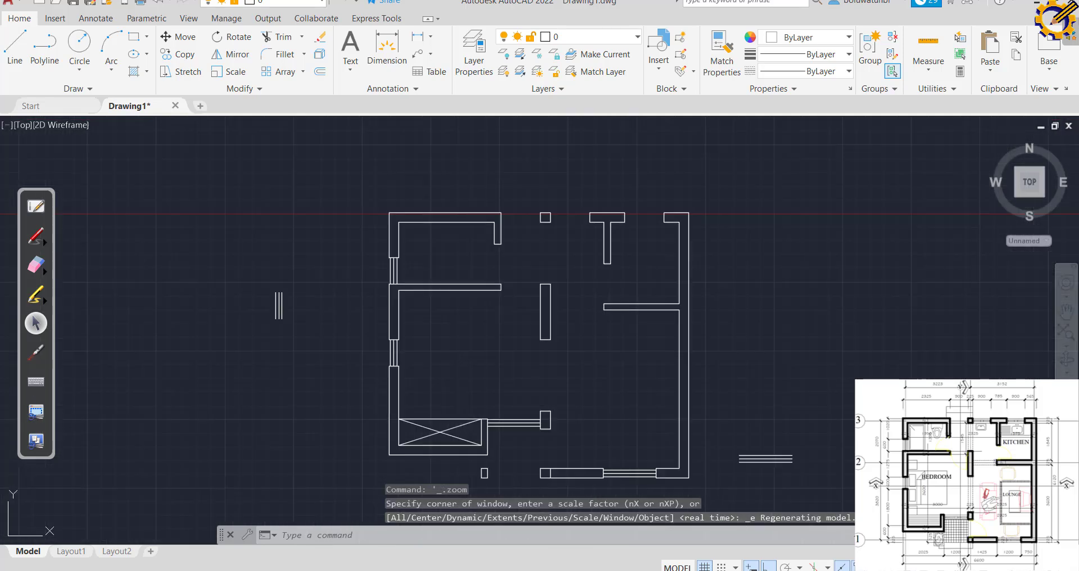
mouse_move(590, 371)
middle_down()
mouse_move(523, 364)
mouse_move(496, 348)
middle_up()
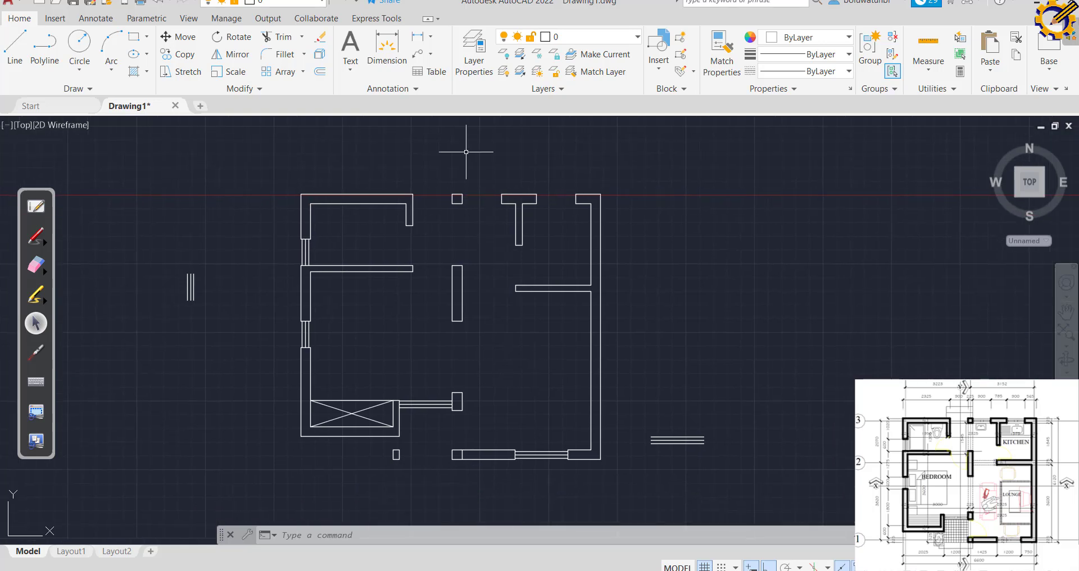
click(15, 45)
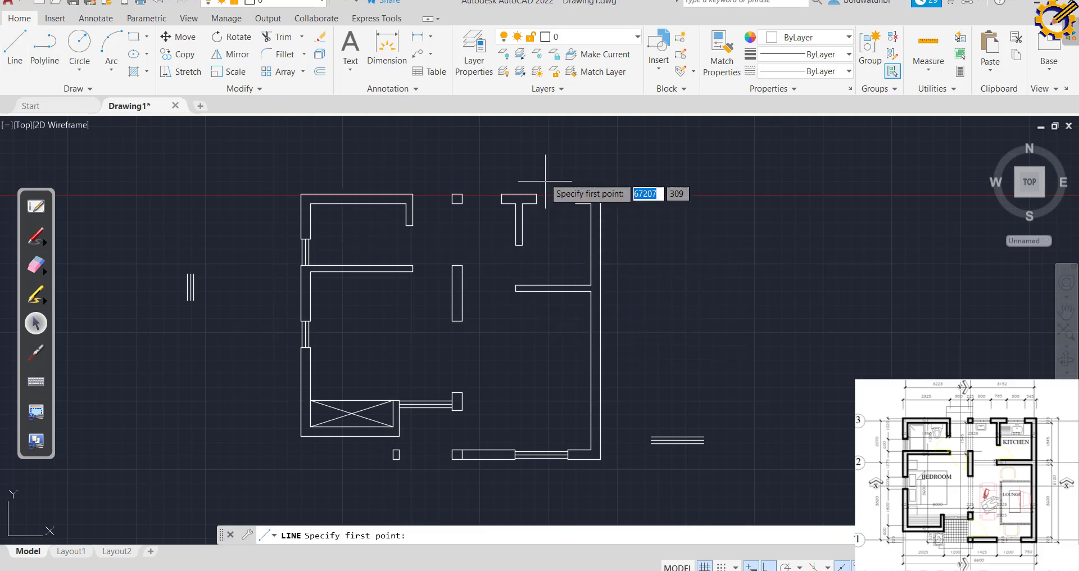
click(519, 167)
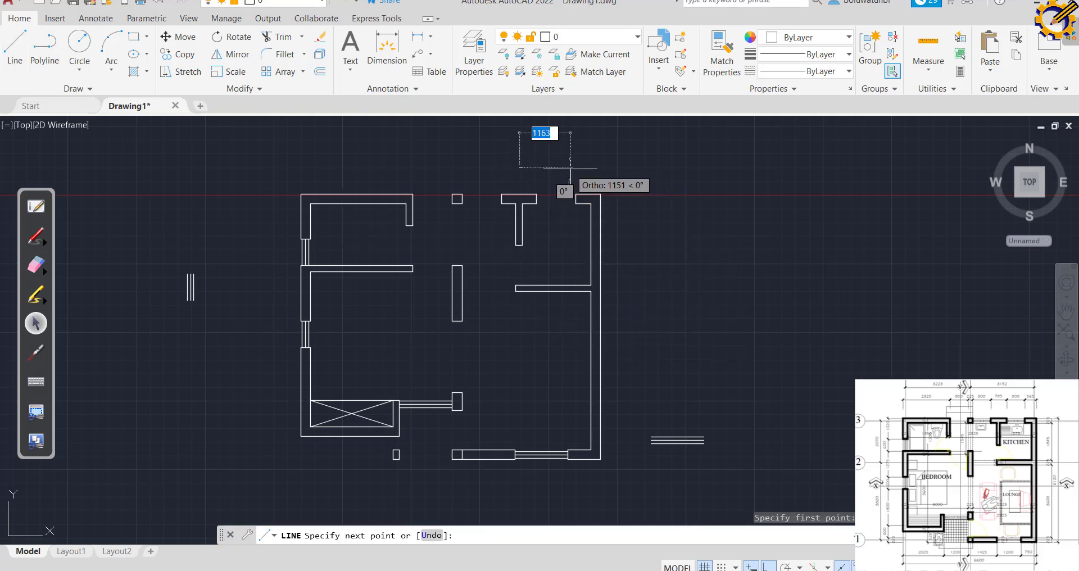
text(900)
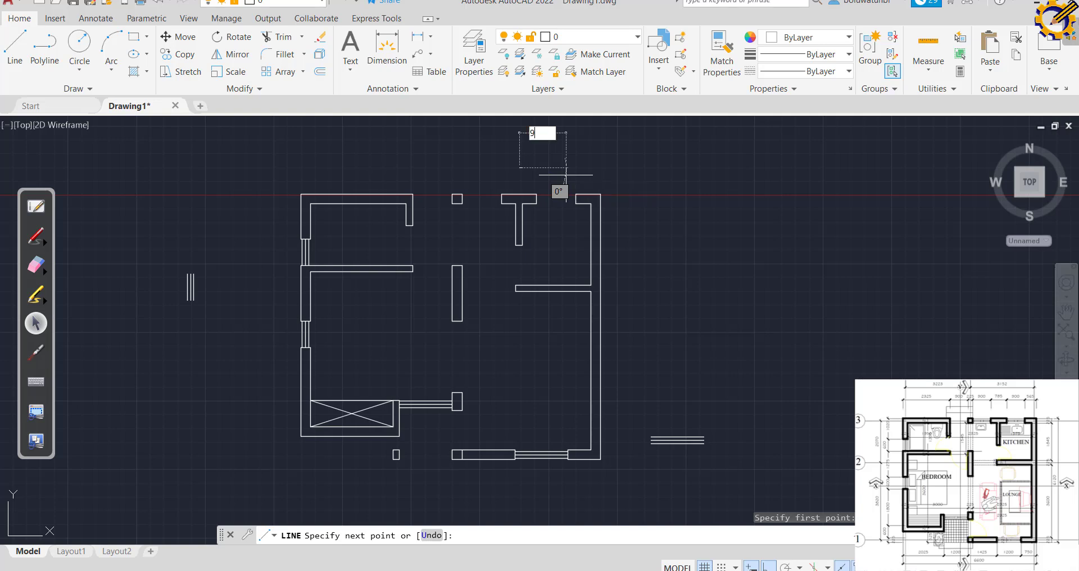
key(Return)
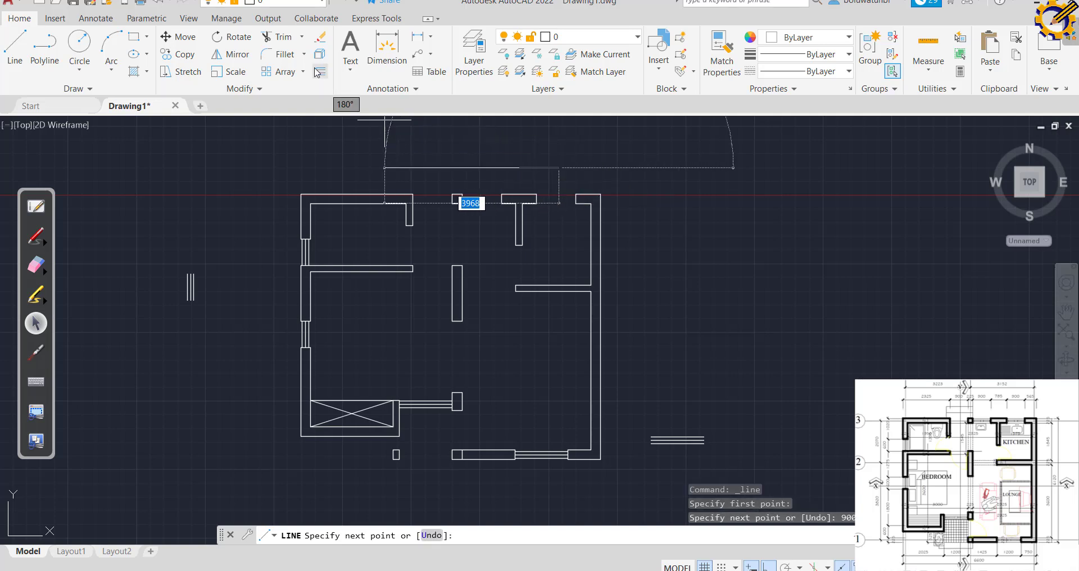
Offset the 900-long line by 75 to both sides to form a three-line window symbol above the kitchen.
click(319, 72)
key(Return)
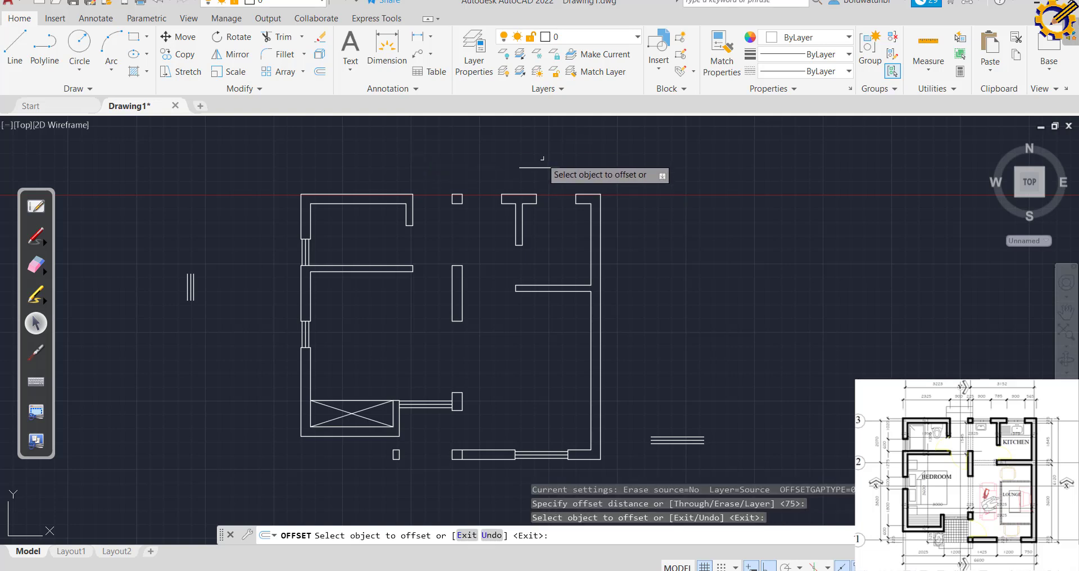
click(540, 167)
click(535, 159)
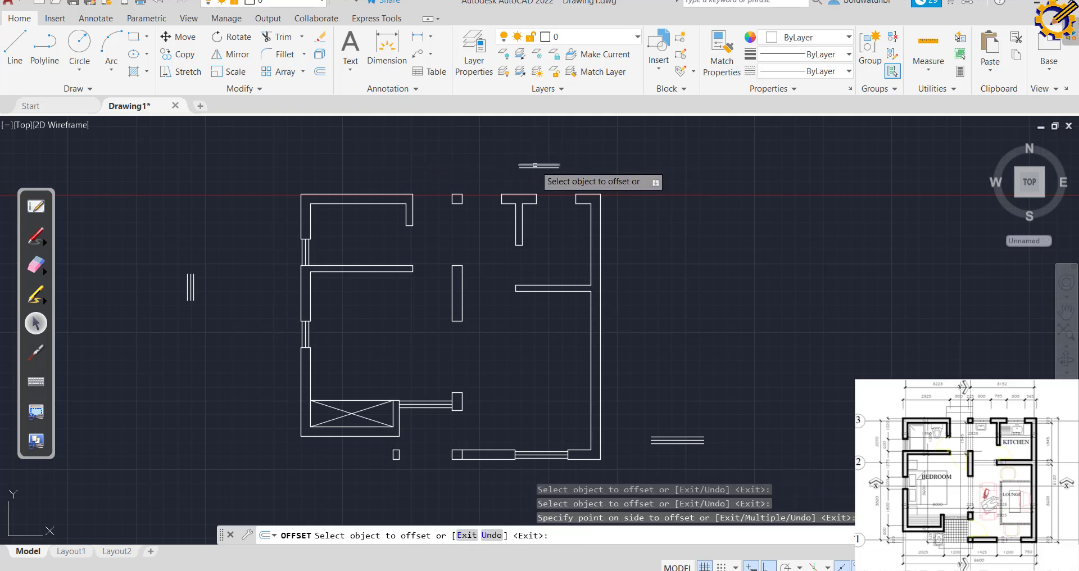
click(534, 163)
click(533, 163)
scroll(552, 166, up, 2)
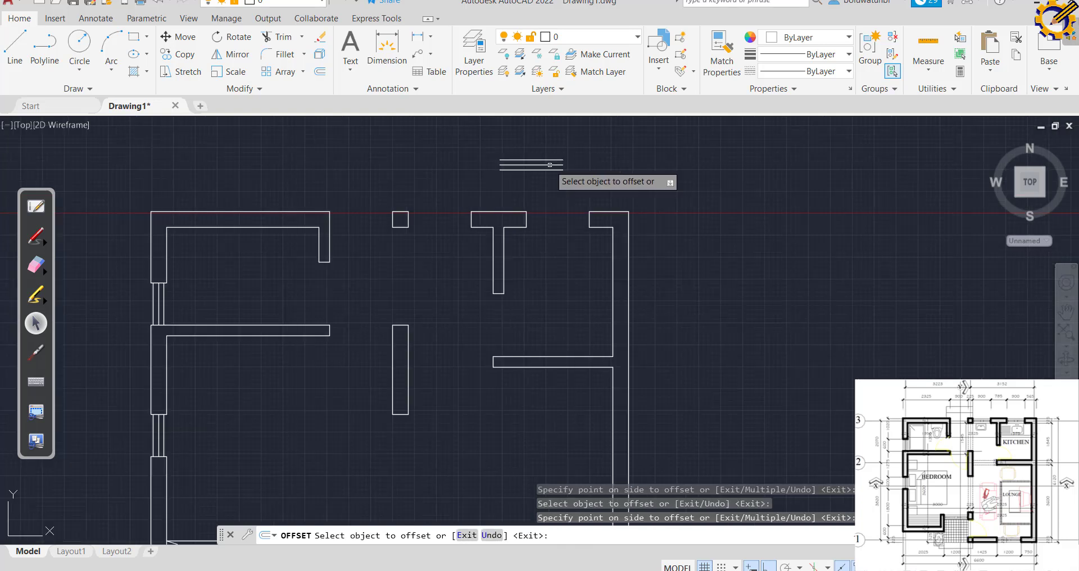
key(Escape)
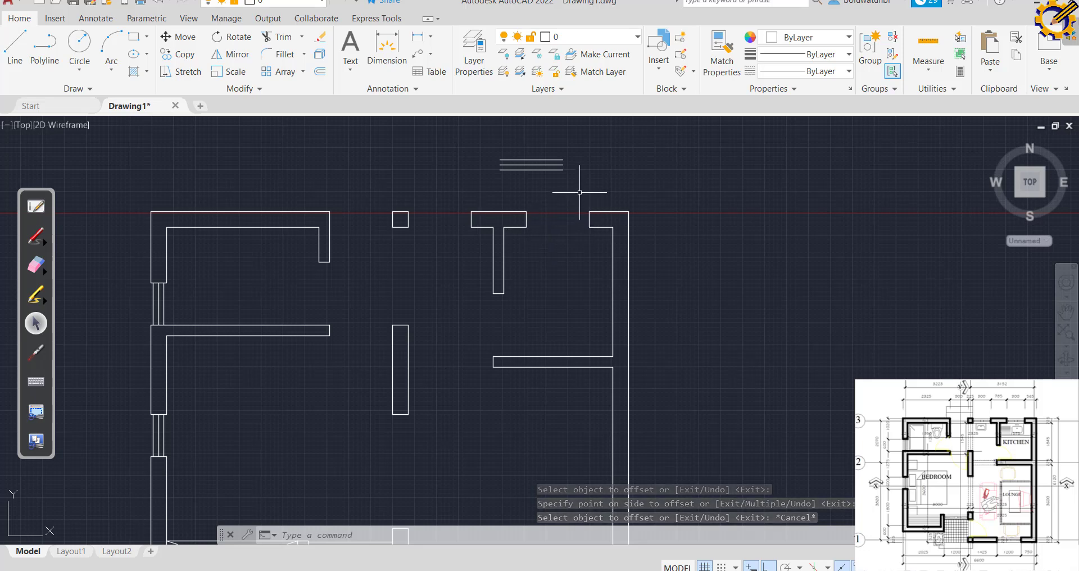
Copy the three 900-long window lines to the clipboard and paste a duplicate just west of the original, above the north wall.
mouse_move(579, 192)
mouse_down()
mouse_move(573, 180)
mouse_move(486, 168)
mouse_move(560, 184)
mouse_up()
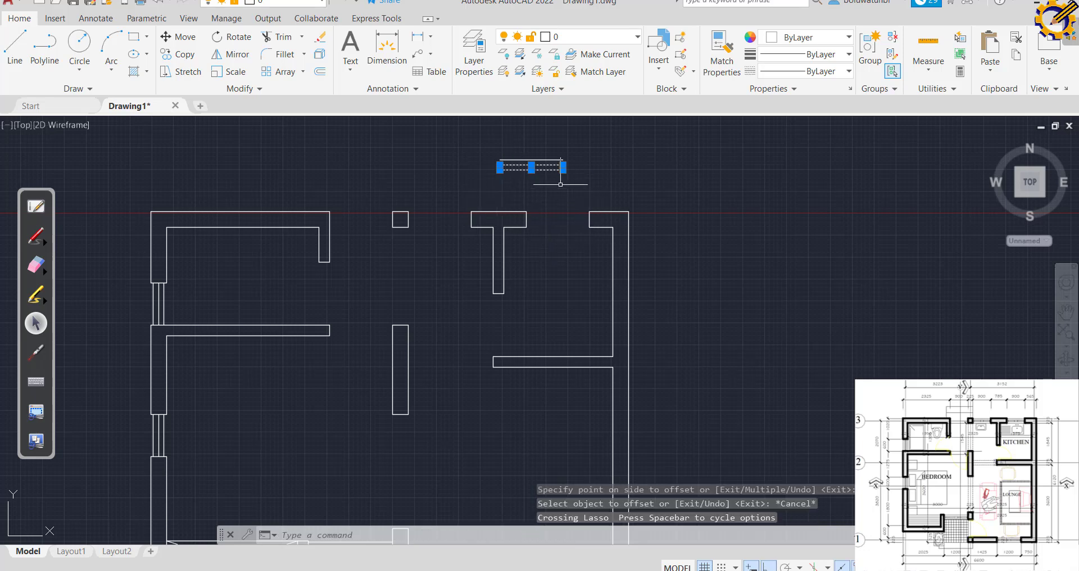
click(588, 179)
click(490, 152)
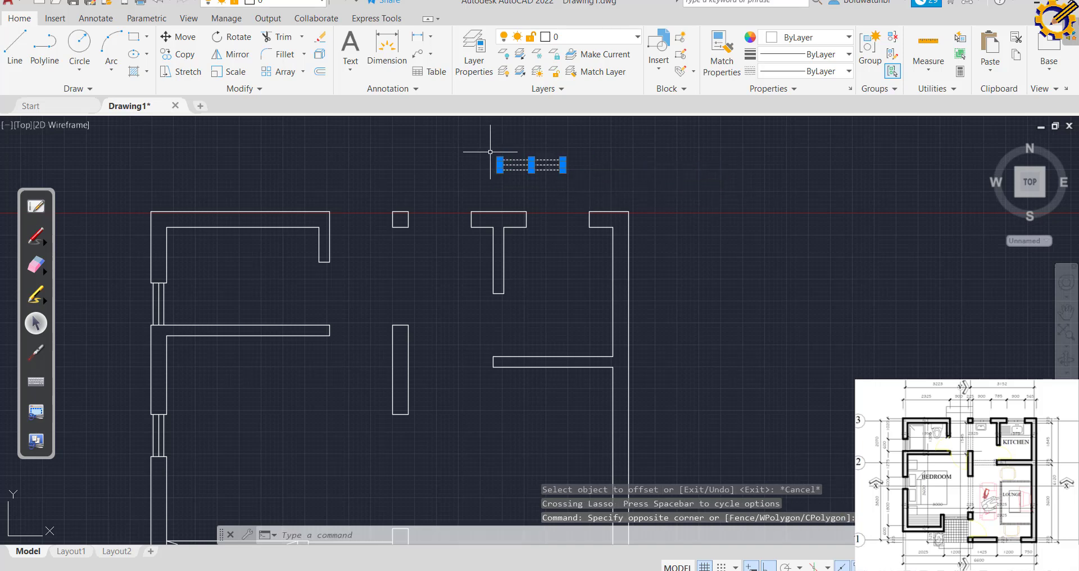
key(ctrl+c)
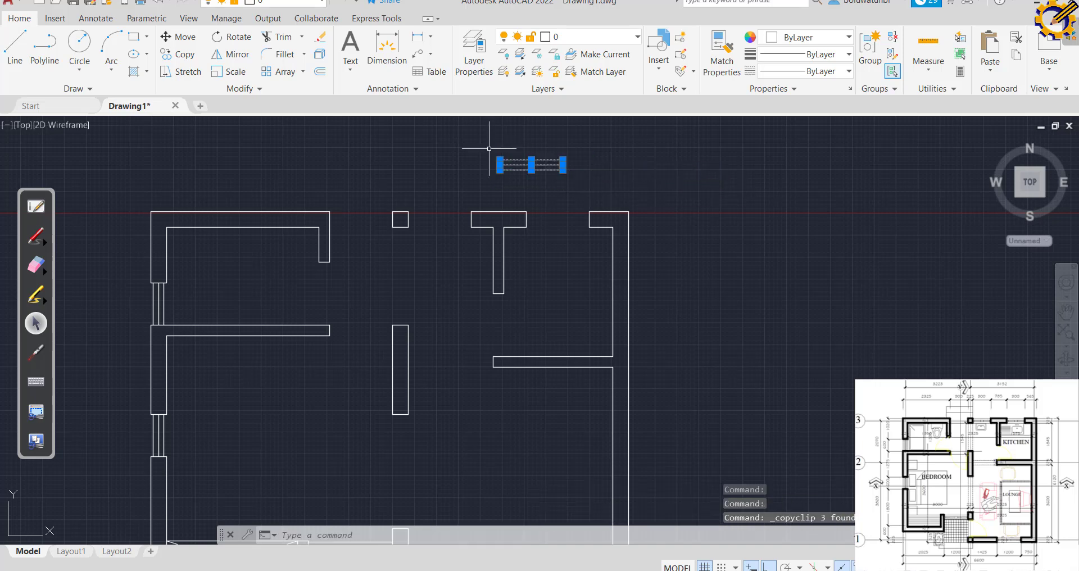
key(ctrl+v)
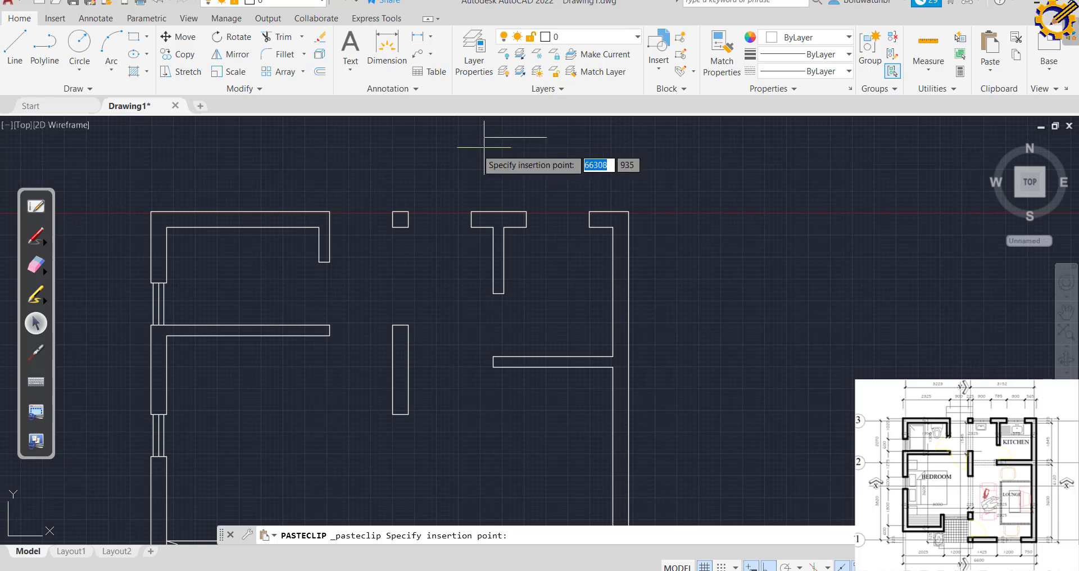
click(407, 174)
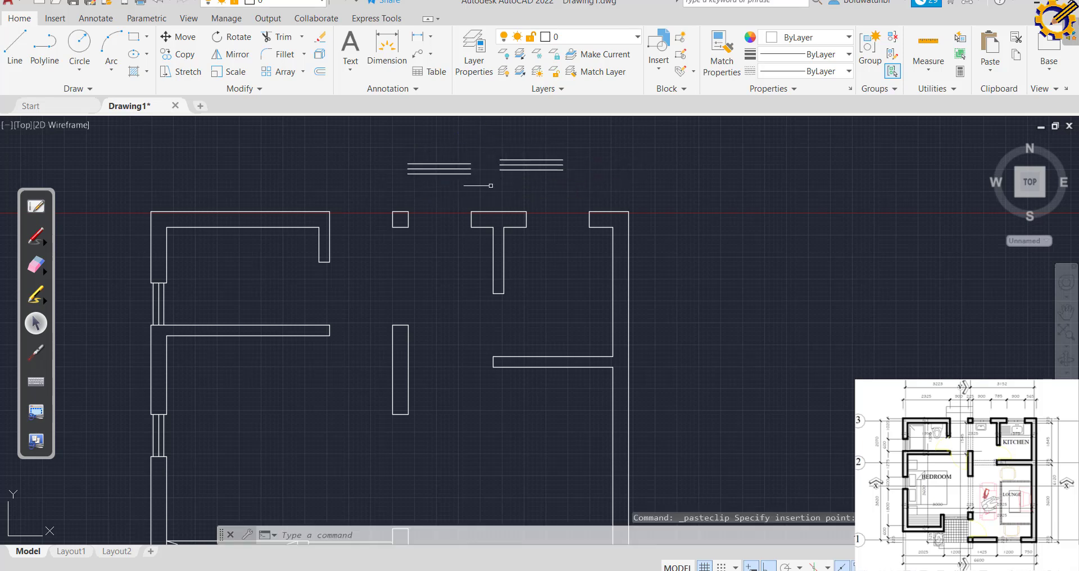
click(490, 185)
click(371, 130)
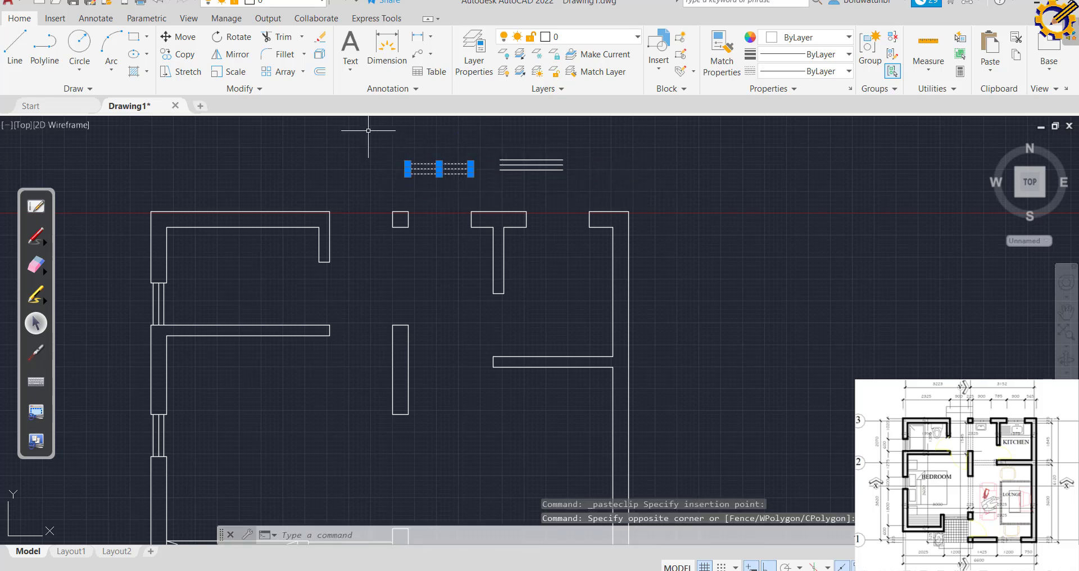
click(234, 55)
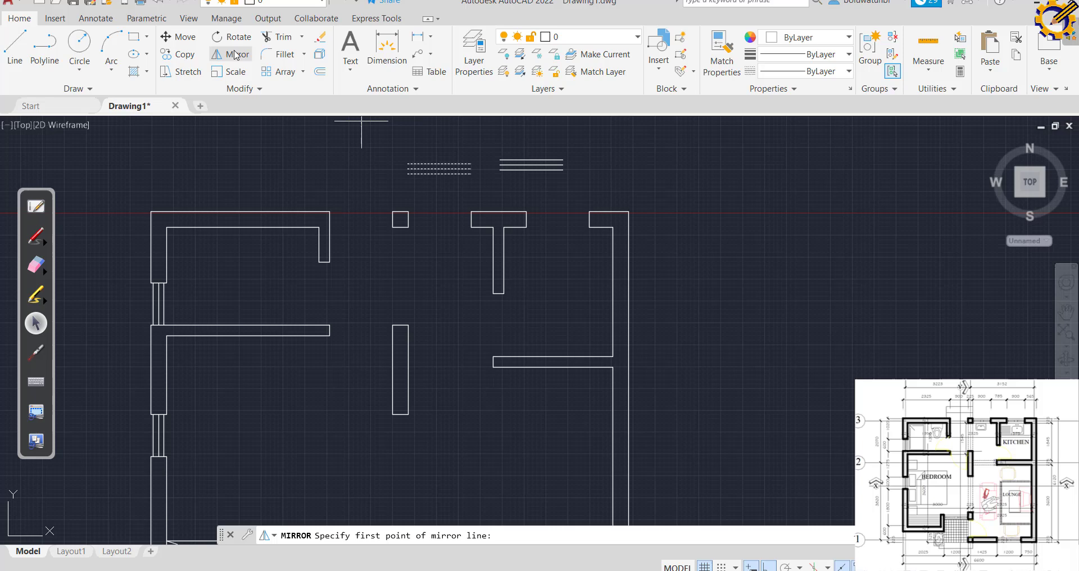
click(187, 44)
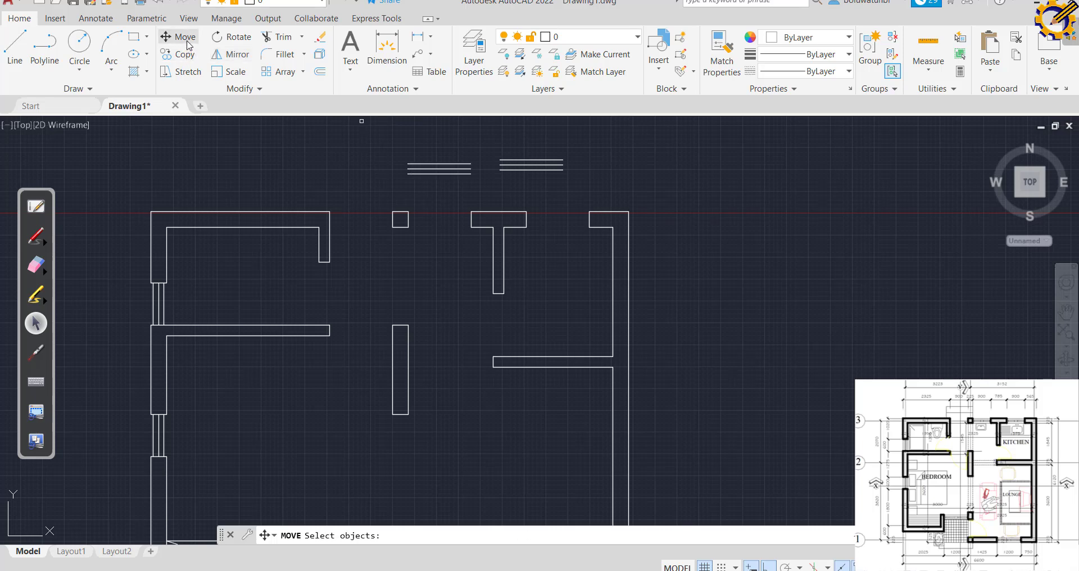
click(478, 180)
click(400, 149)
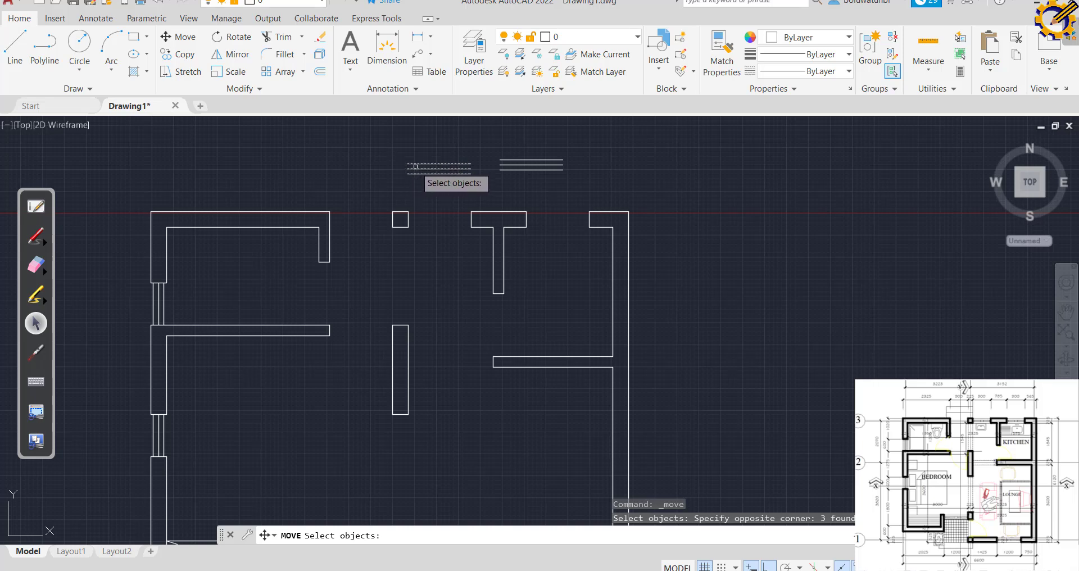
key(Escape)
key(Escape)
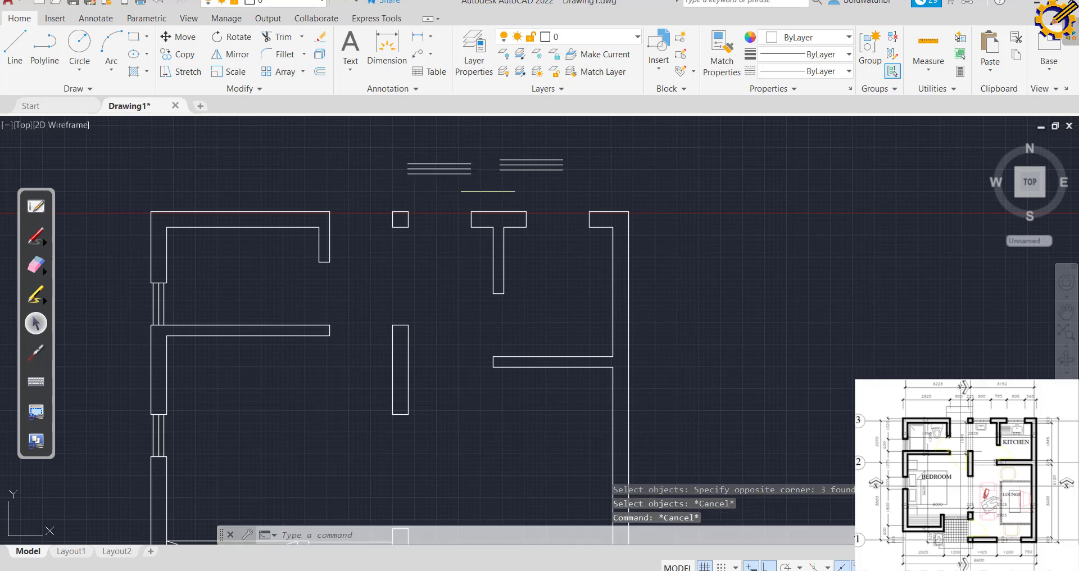
Move the western three-line window symbol by its middle line's left end to the midpoint of the square column's east face in the north wall.
click(477, 180)
click(396, 148)
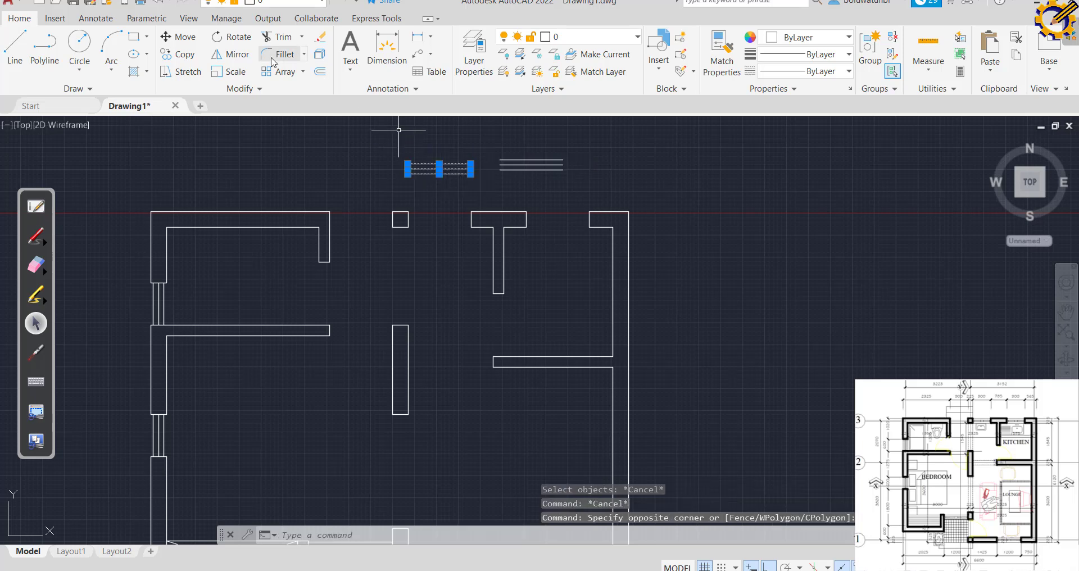
click(179, 37)
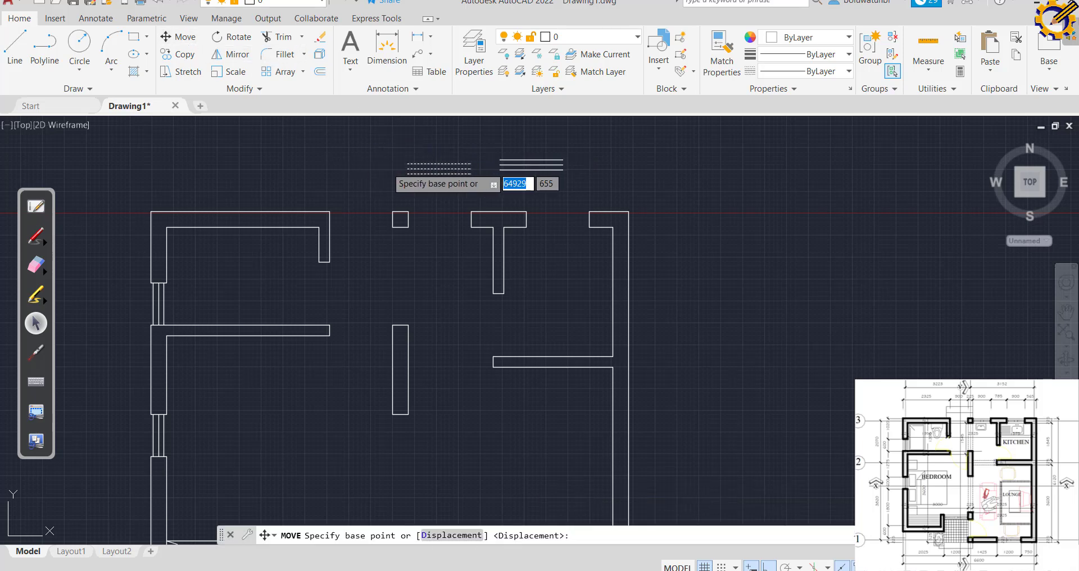
click(408, 164)
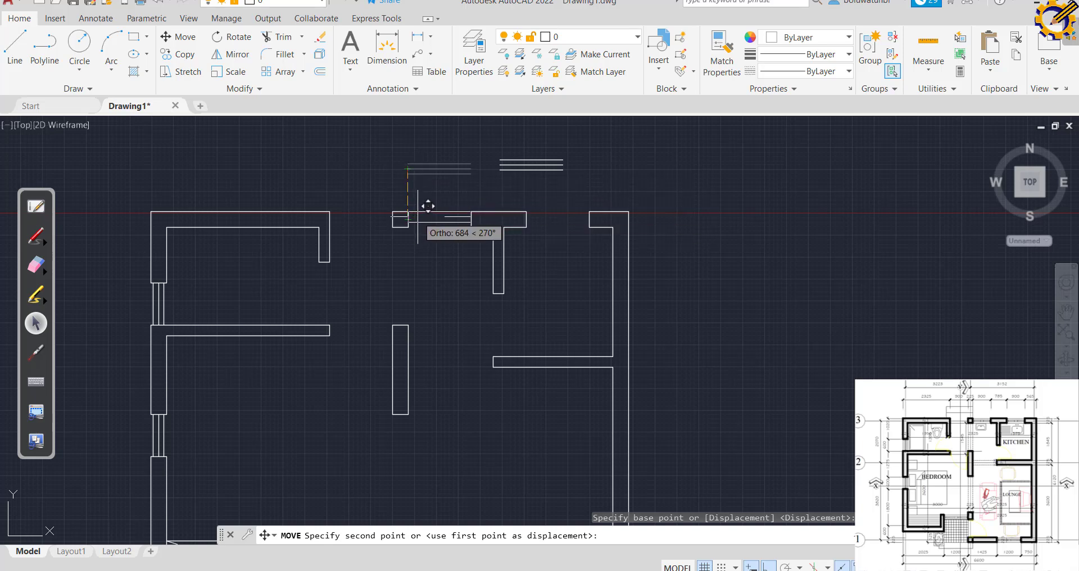
click(409, 218)
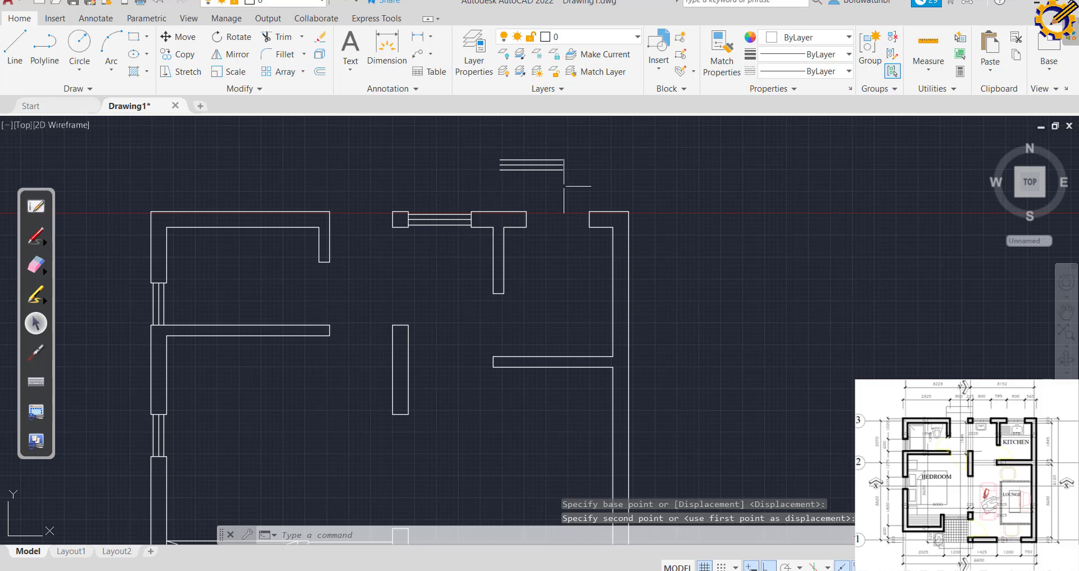
Move the remaining three-line window symbol by its middle line's left end to the midpoint of the wall end at the kitchen's north opening.
click(619, 175)
click(478, 145)
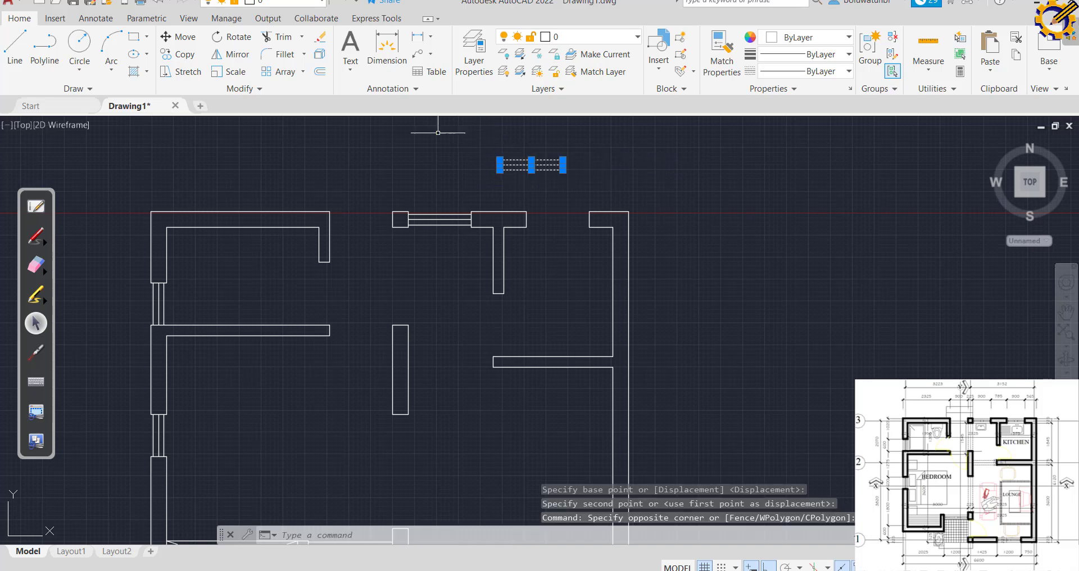
click(179, 37)
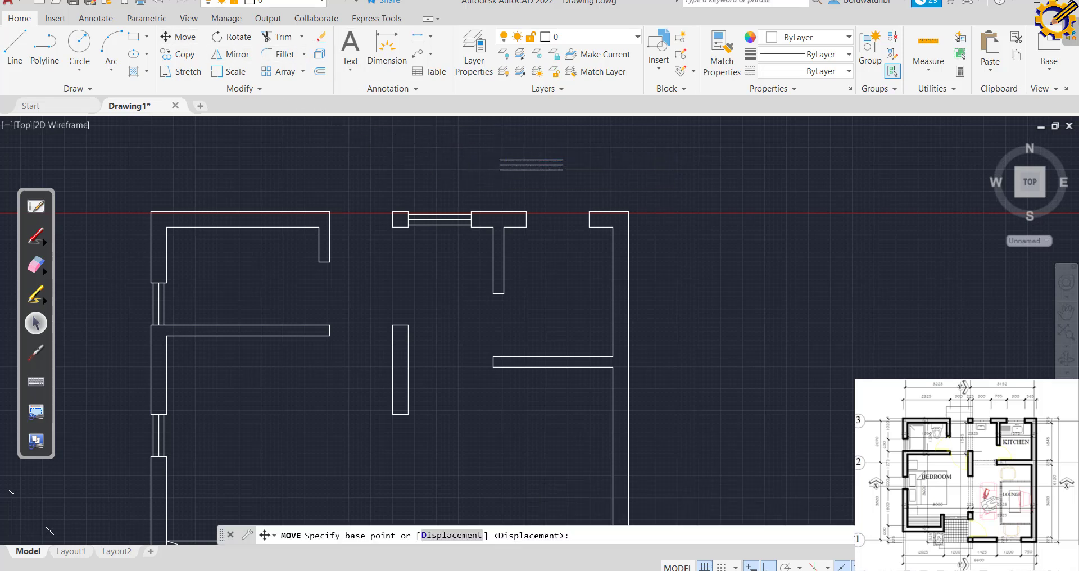
click(499, 161)
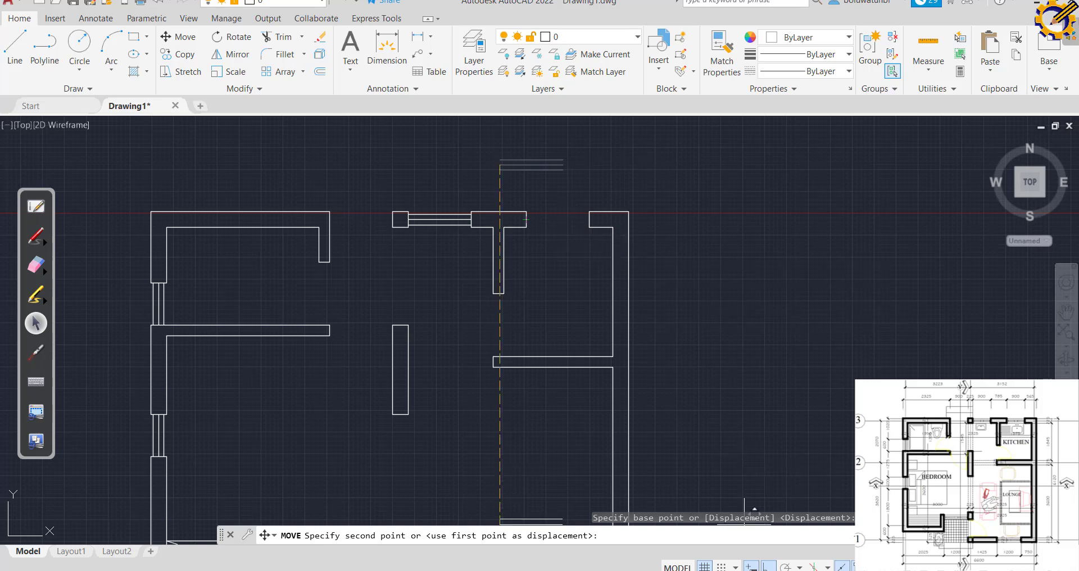
click(527, 219)
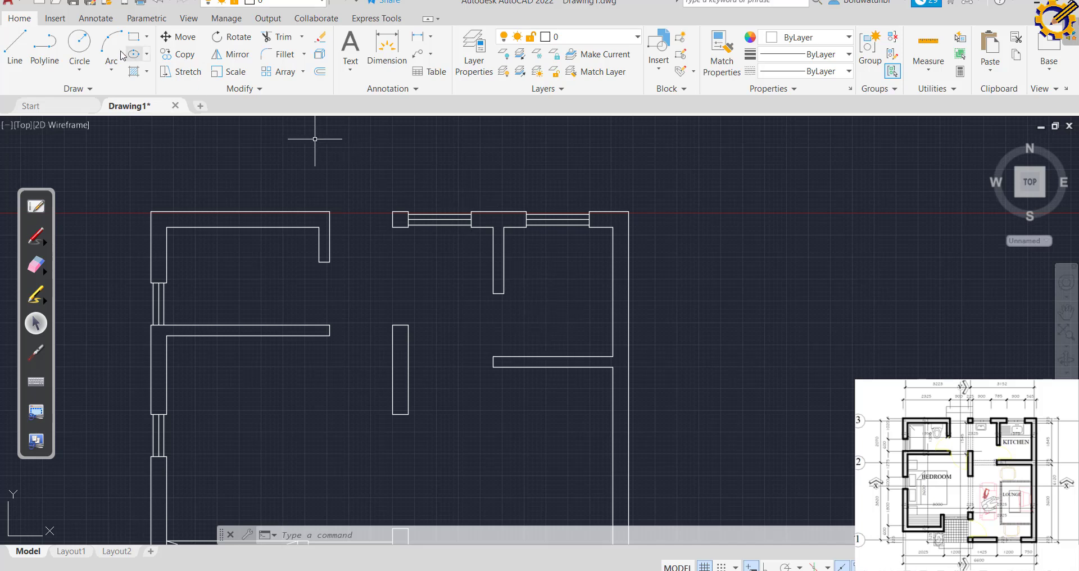
Draw two horizontal lines across the gap between the kitchen-lounge partition's west end and the central wall, continuing both partition faces with Ortho on.
click(14, 49)
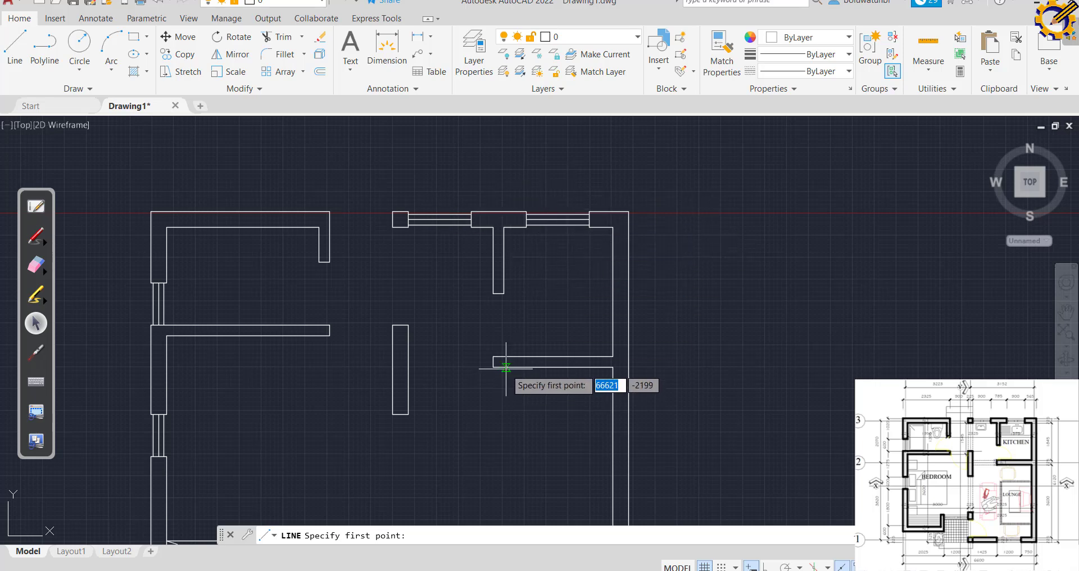
scroll(506, 368, up, 3)
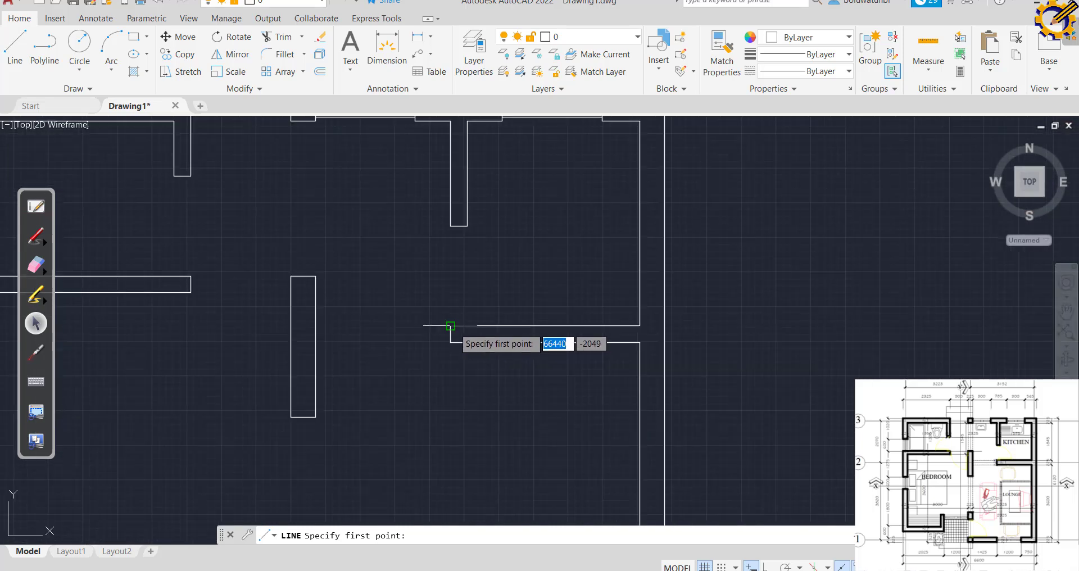
click(450, 326)
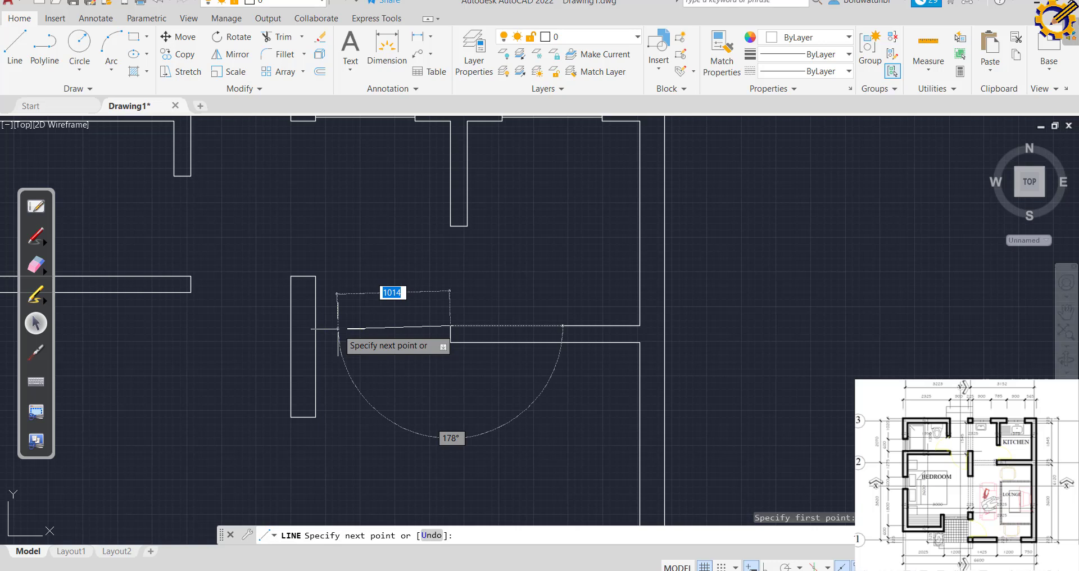
key(F8)
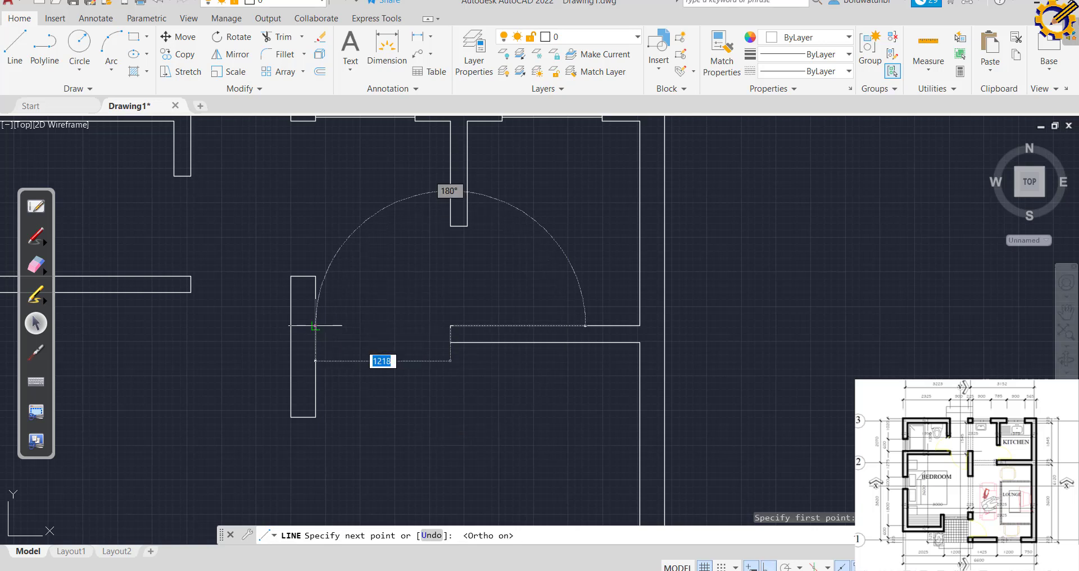
right_click(400, 277)
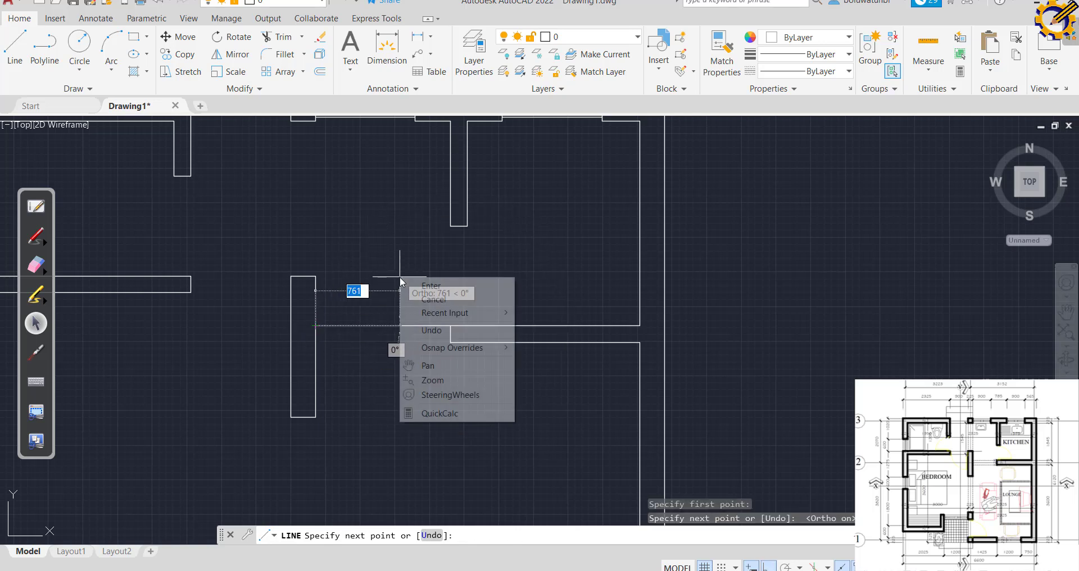
click(428, 285)
key(Return)
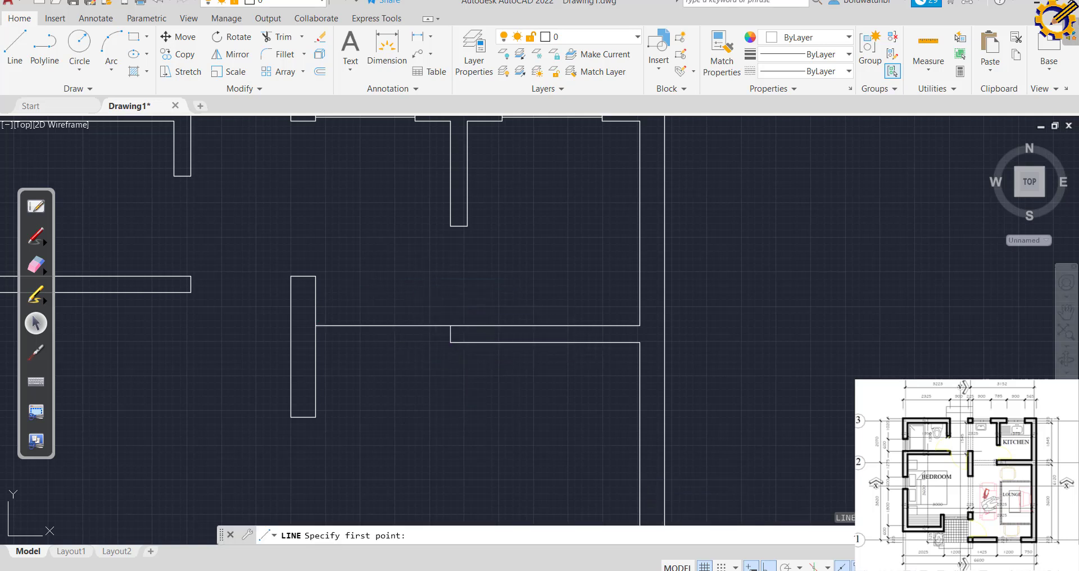
click(450, 343)
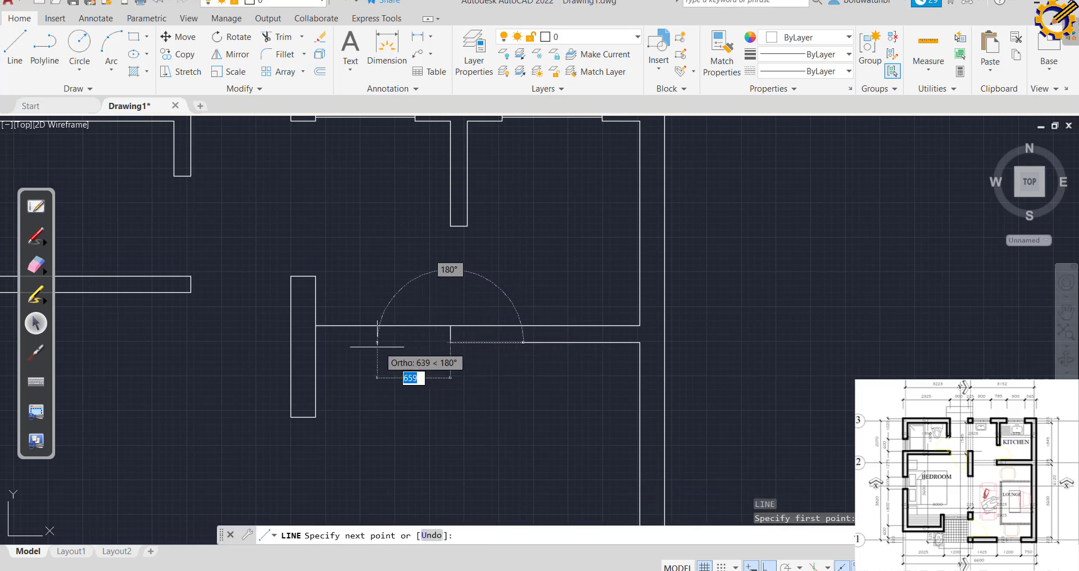
click(315, 342)
key(Escape)
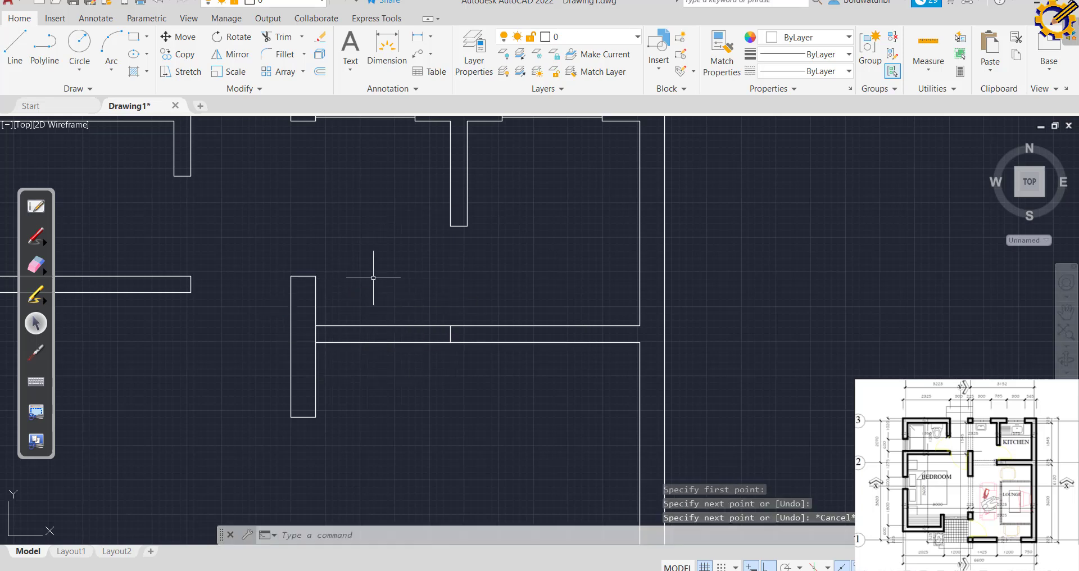
Draw two vertical lines across the gap between the bedroom and lounge, joining the central wall's lower end to the pier below along both faces.
scroll(373, 336, down, 4)
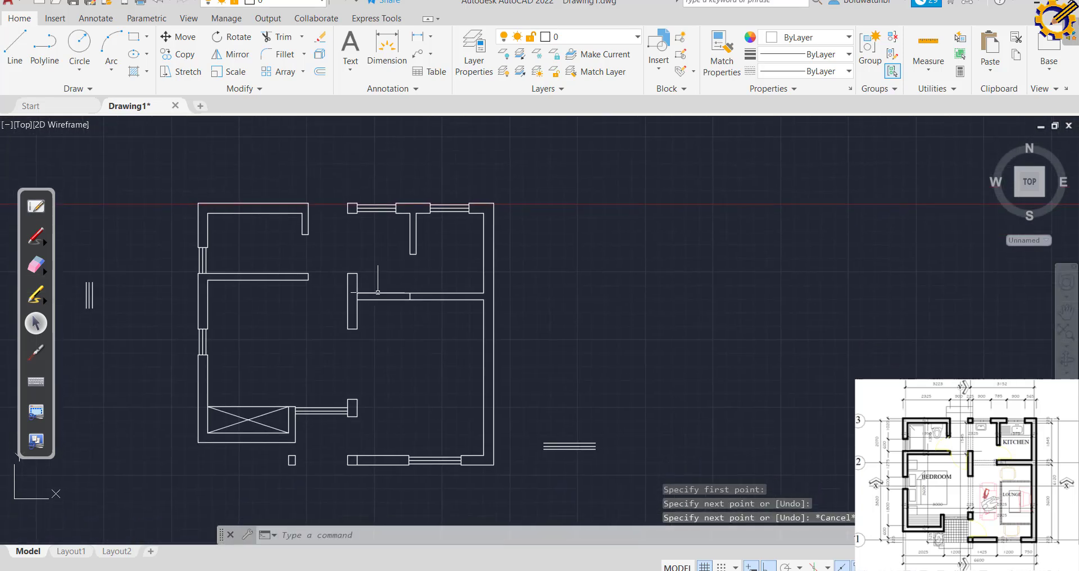
key(space)
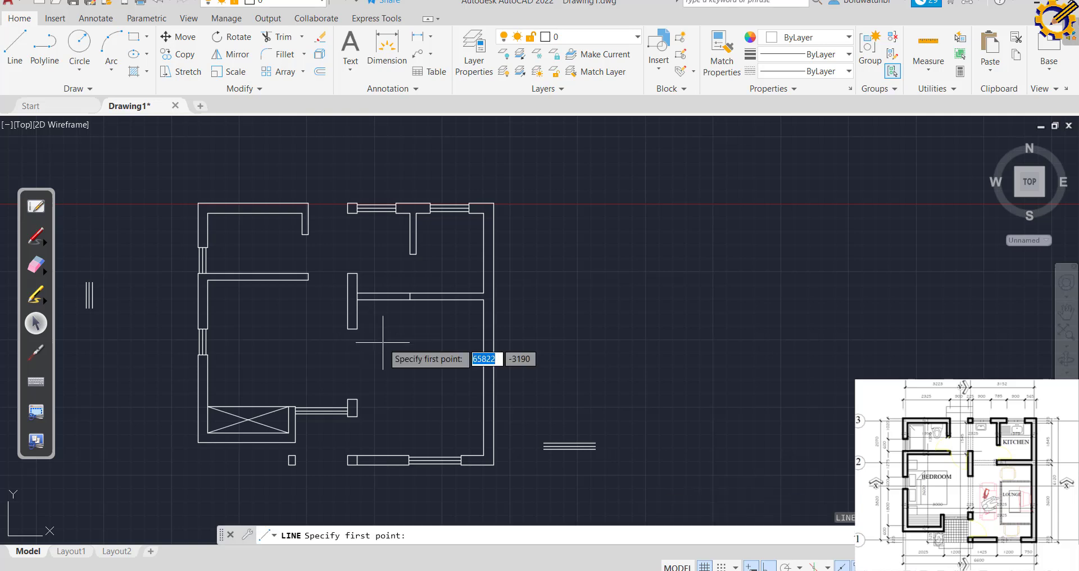
click(352, 329)
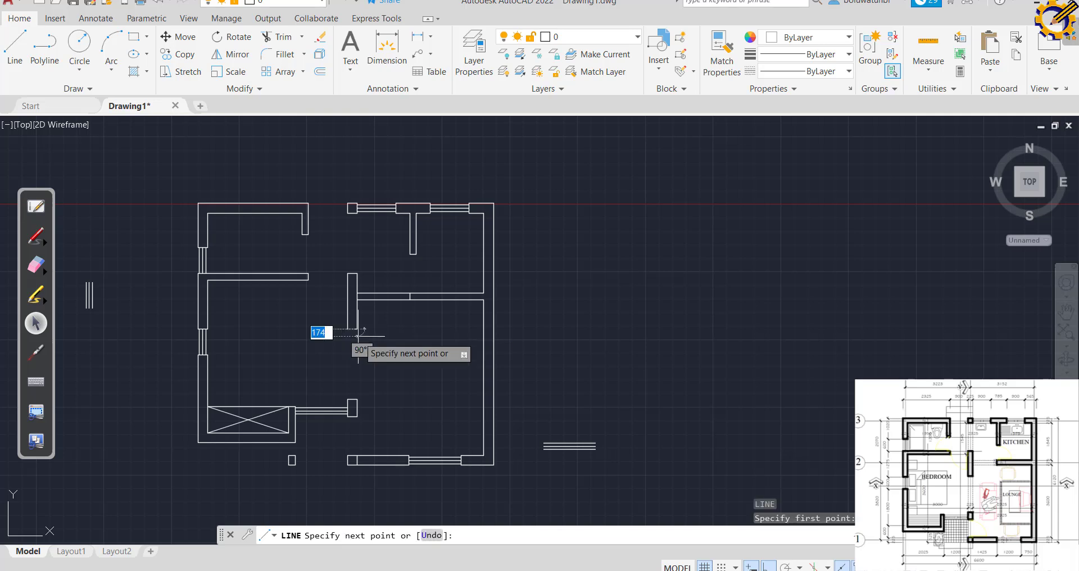
click(354, 399)
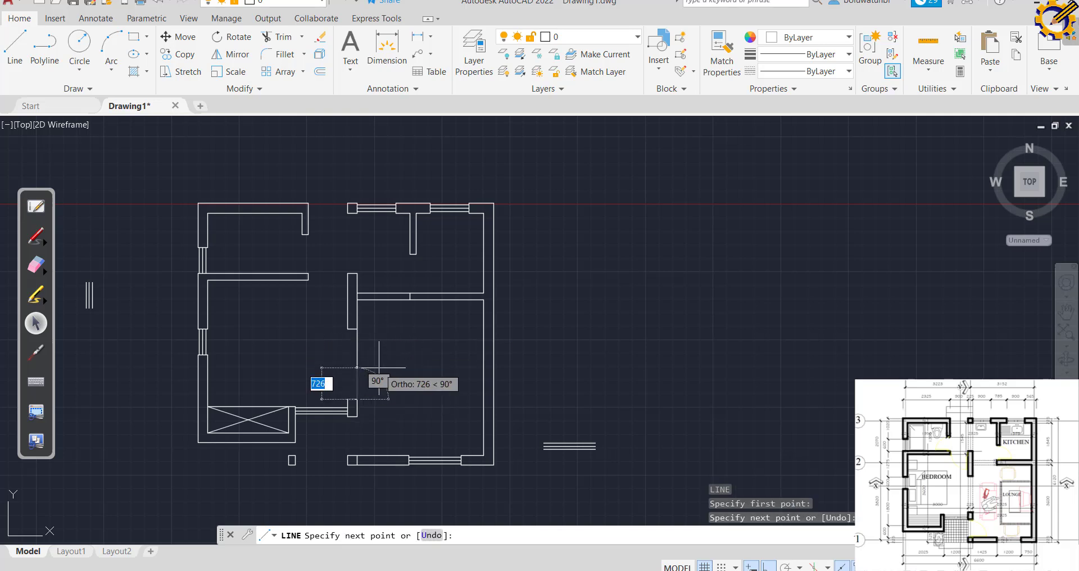
key(Escape)
key(Return)
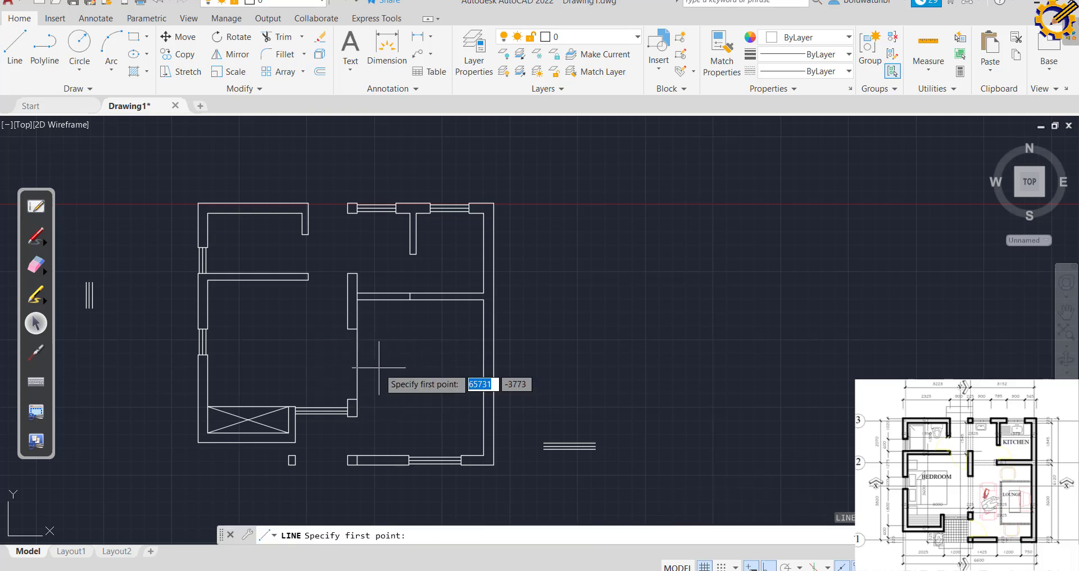
scroll(388, 362, up, 4)
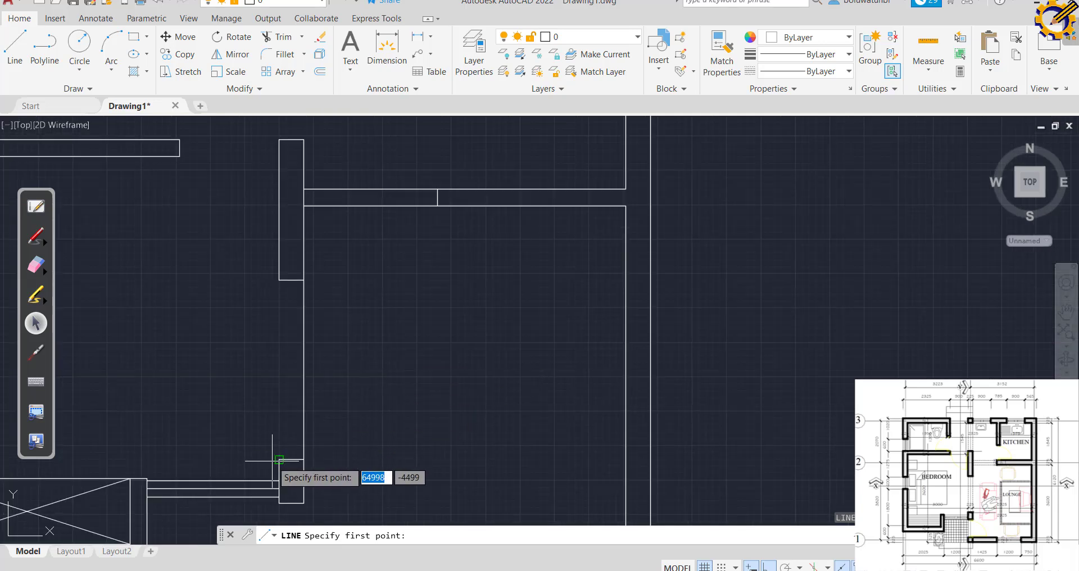
click(279, 459)
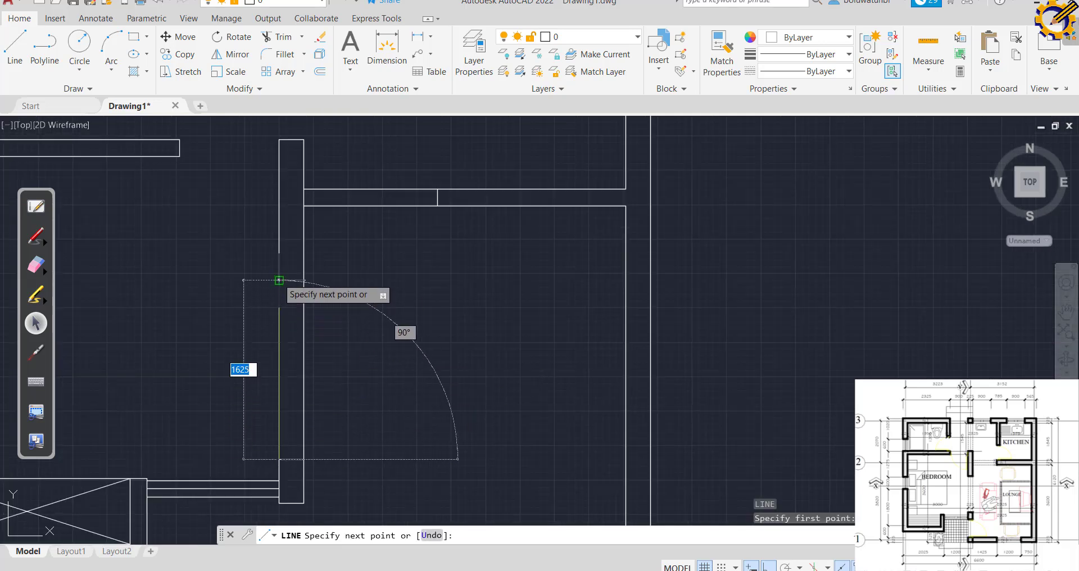
click(279, 280)
key(Escape)
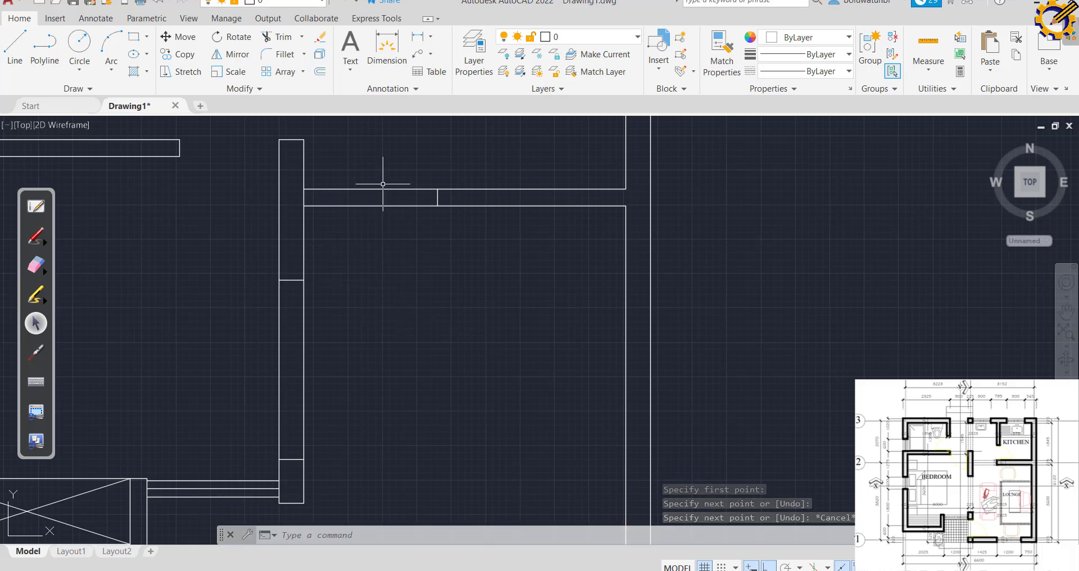
click(393, 224)
click(372, 183)
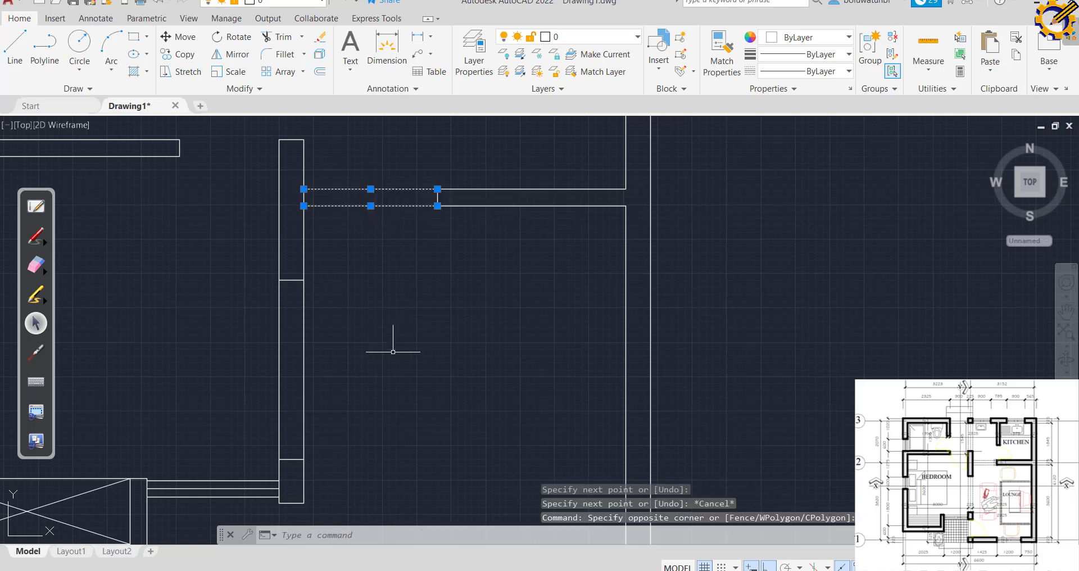
click(354, 356)
click(260, 335)
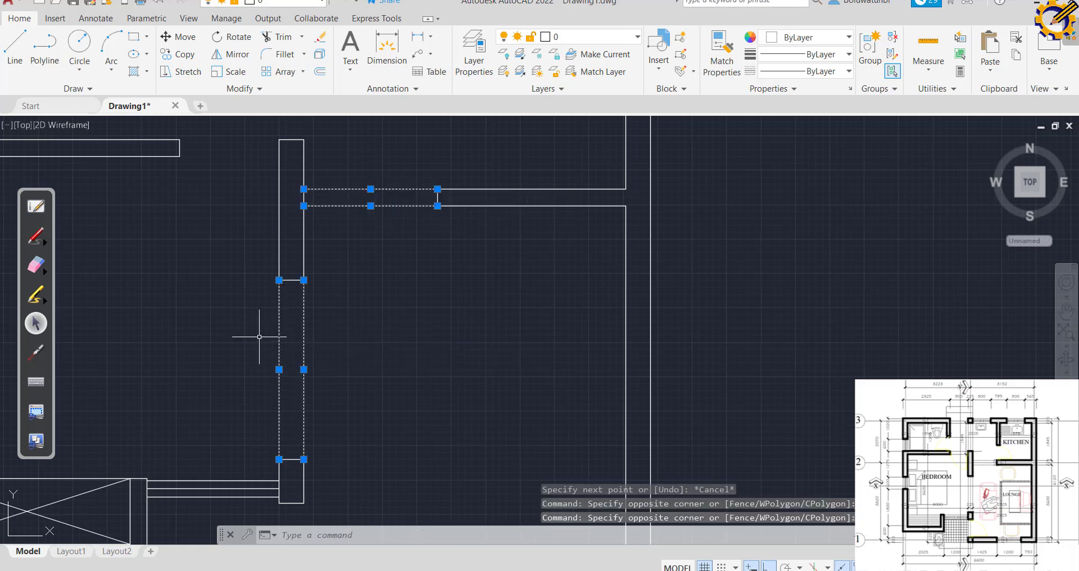
key(Escape)
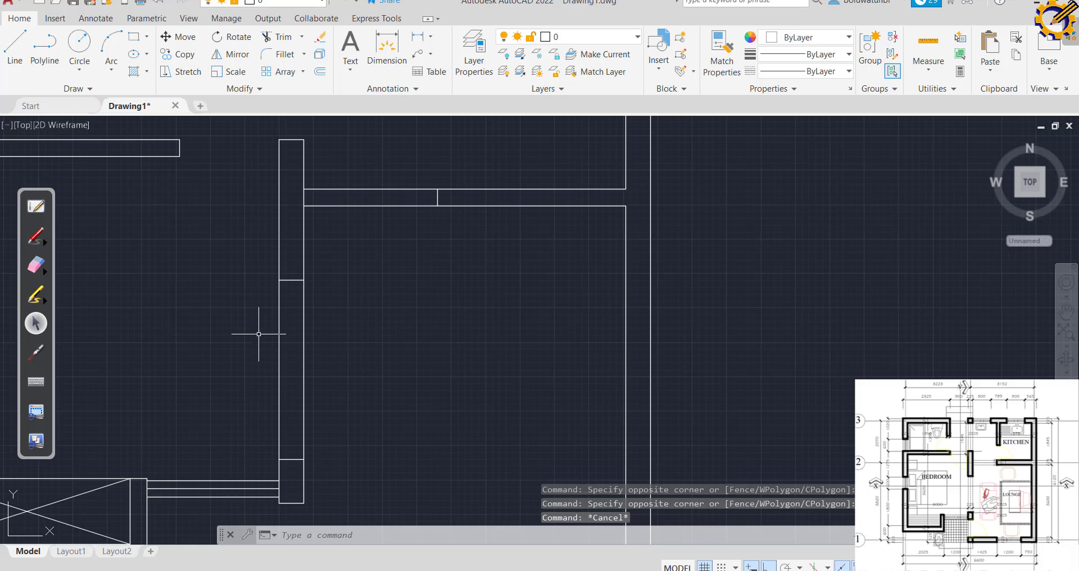
Draw two horizontal lines across the north wall gap between the bathroom wall end and the square column, along the inner and outer faces.
scroll(271, 327, down, 4)
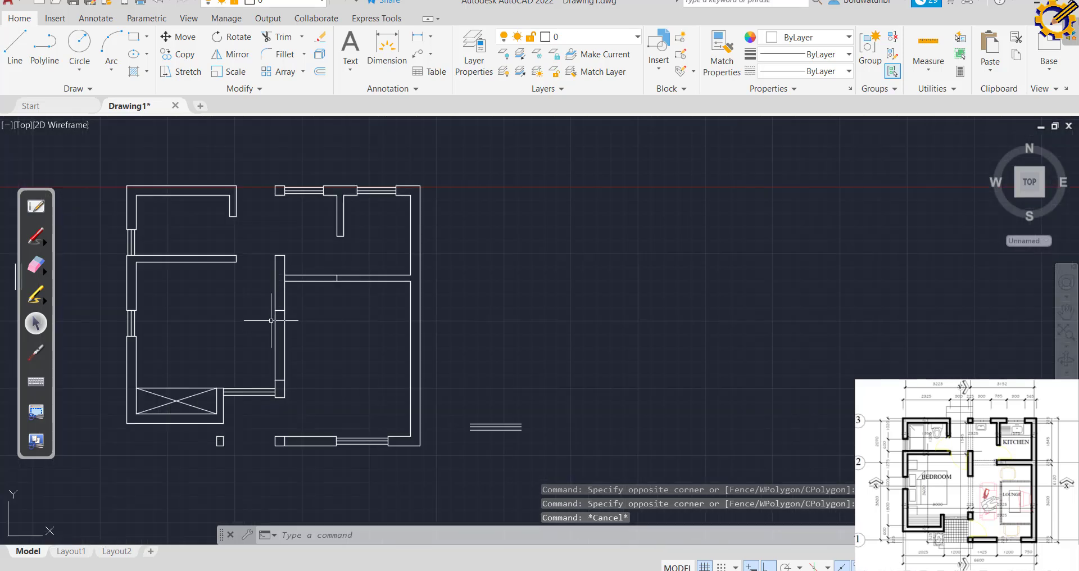
scroll(249, 191, up, 4)
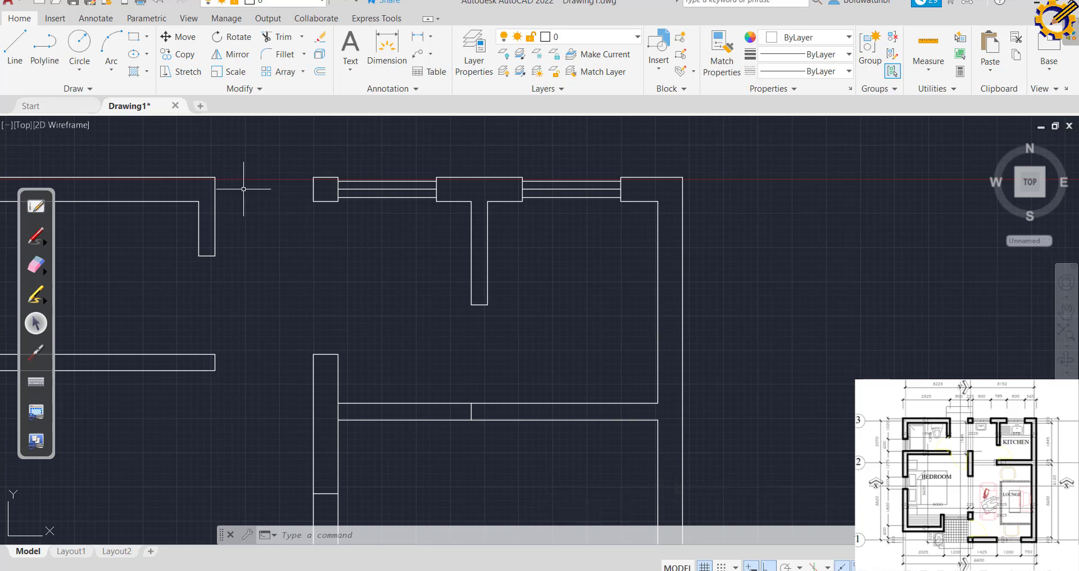
click(24, 44)
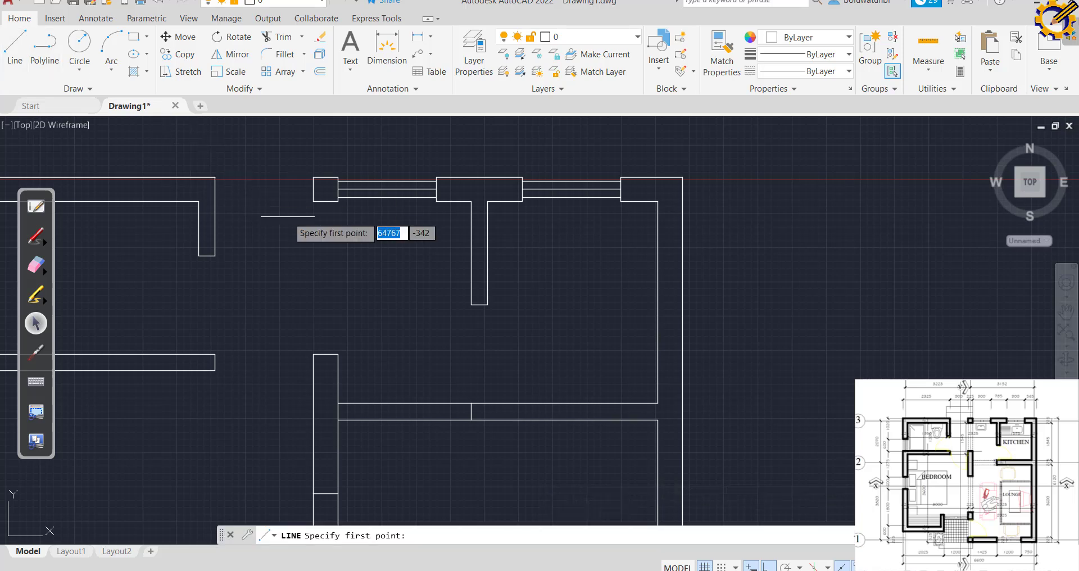
click(214, 201)
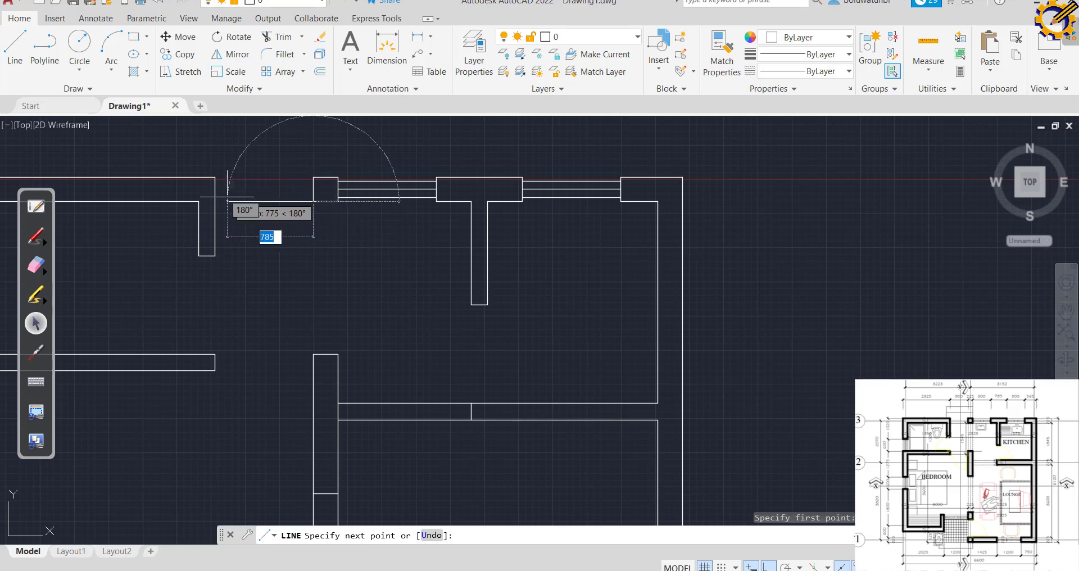
click(16, 45)
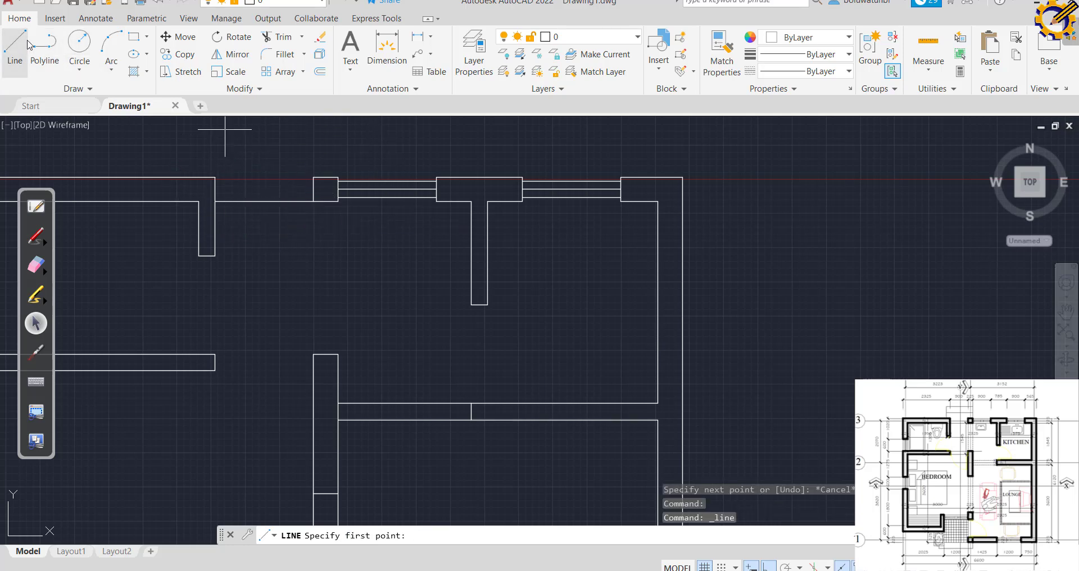
click(314, 177)
right_click(235, 158)
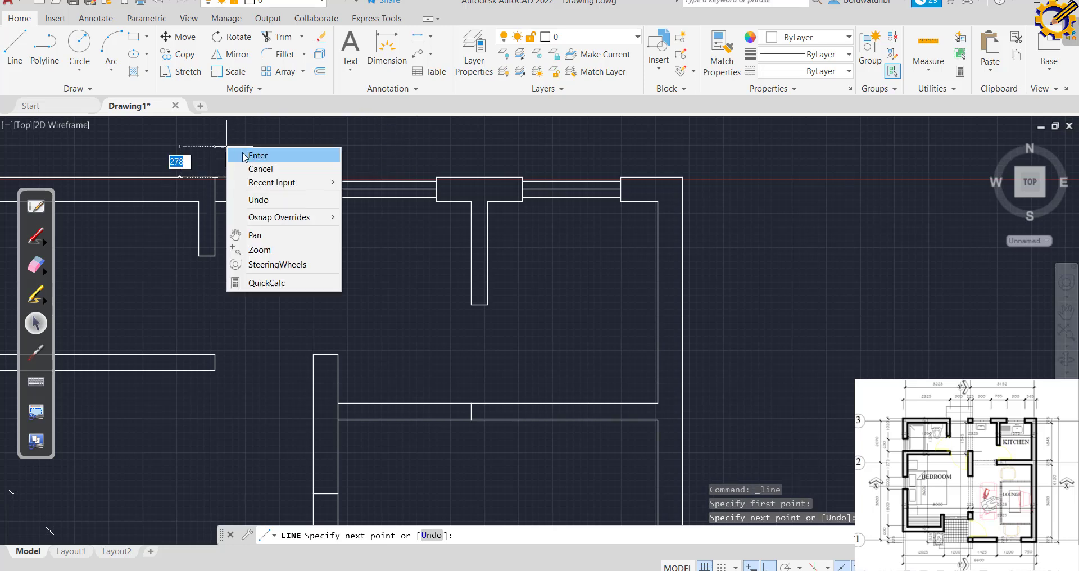
click(248, 154)
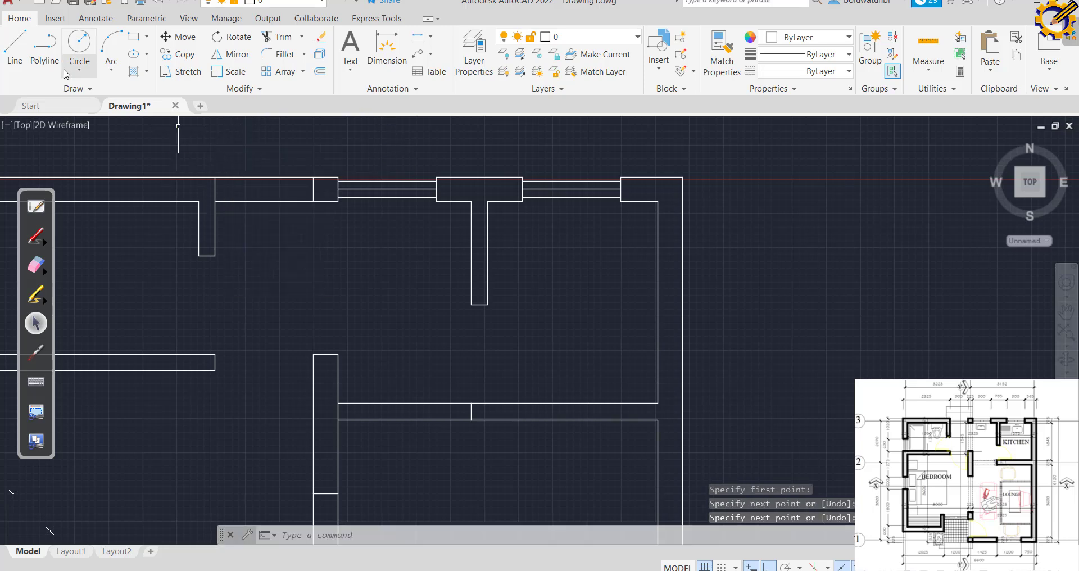
Draw a single horizontal sample line in the empty space east of the floor plan's north wall.
click(16, 45)
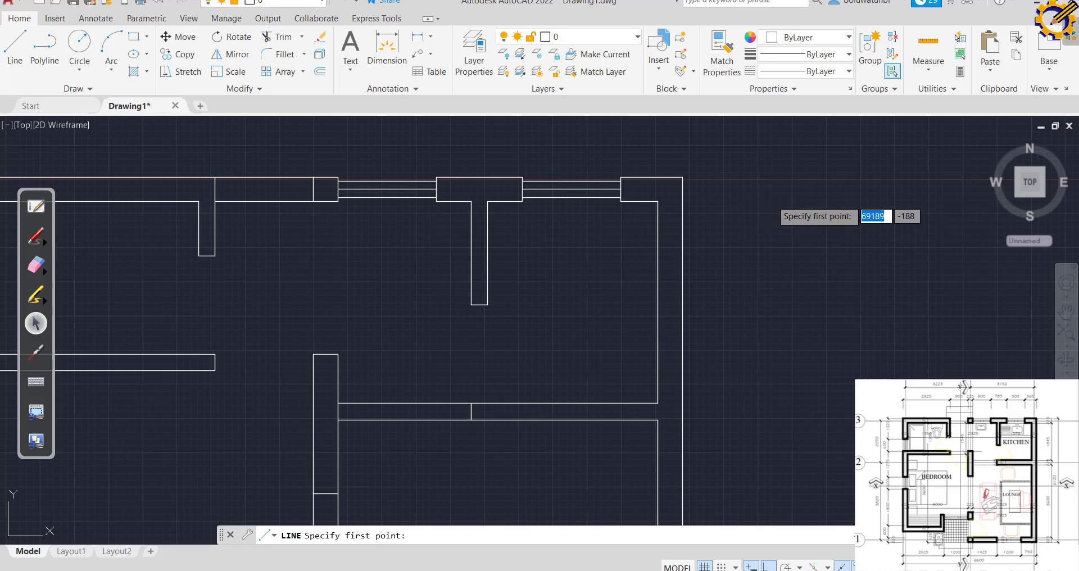
click(728, 247)
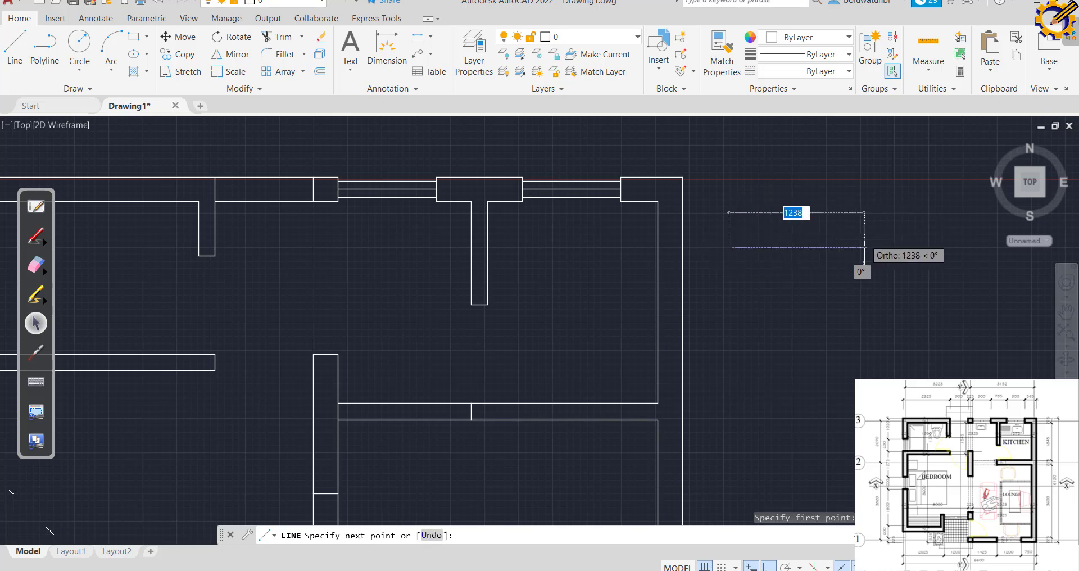
scroll(728, 247, down, 7)
scroll(654, 243, up, 5)
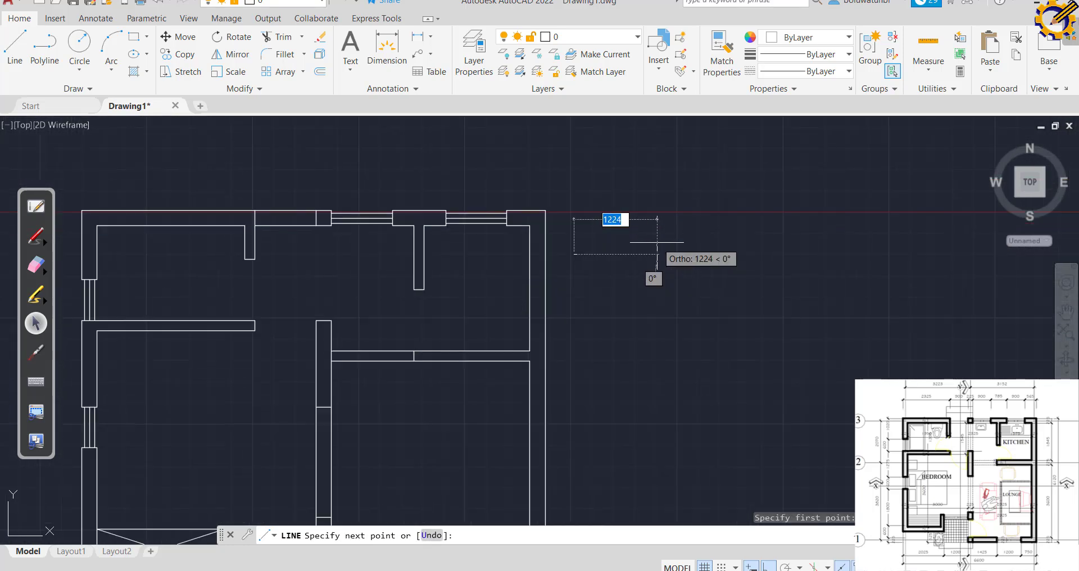
click(837, 253)
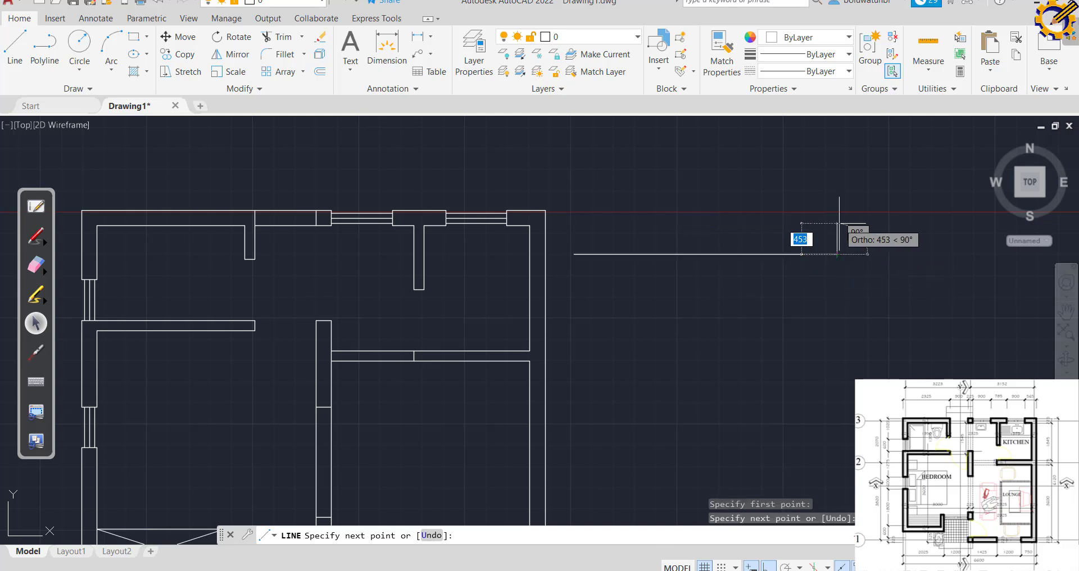
key(Escape)
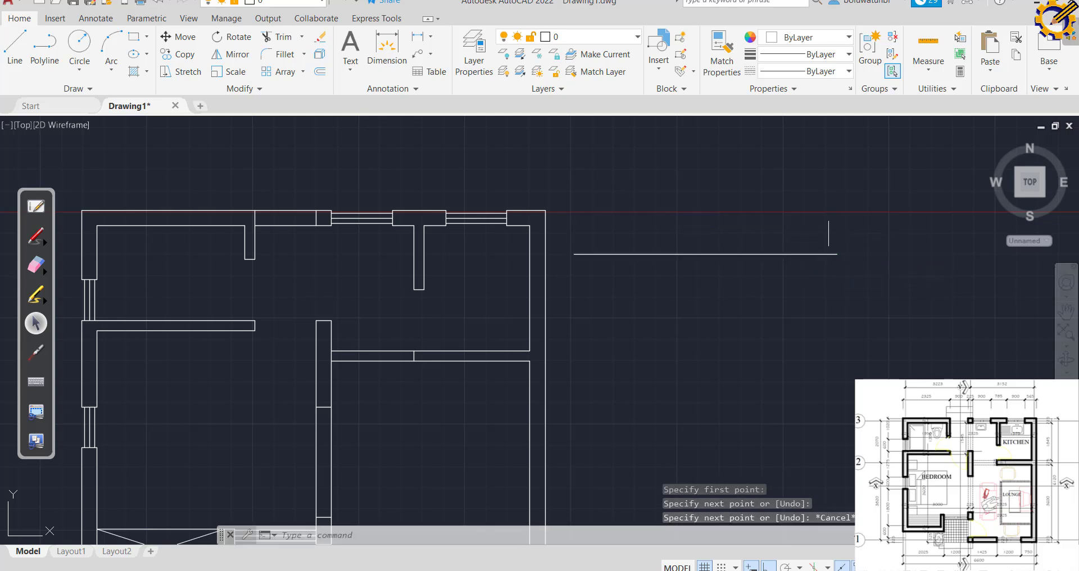
Load the ACAD_ISO03W100 (ISO dash space) linetype from acad.lin into the drawing.
click(759, 254)
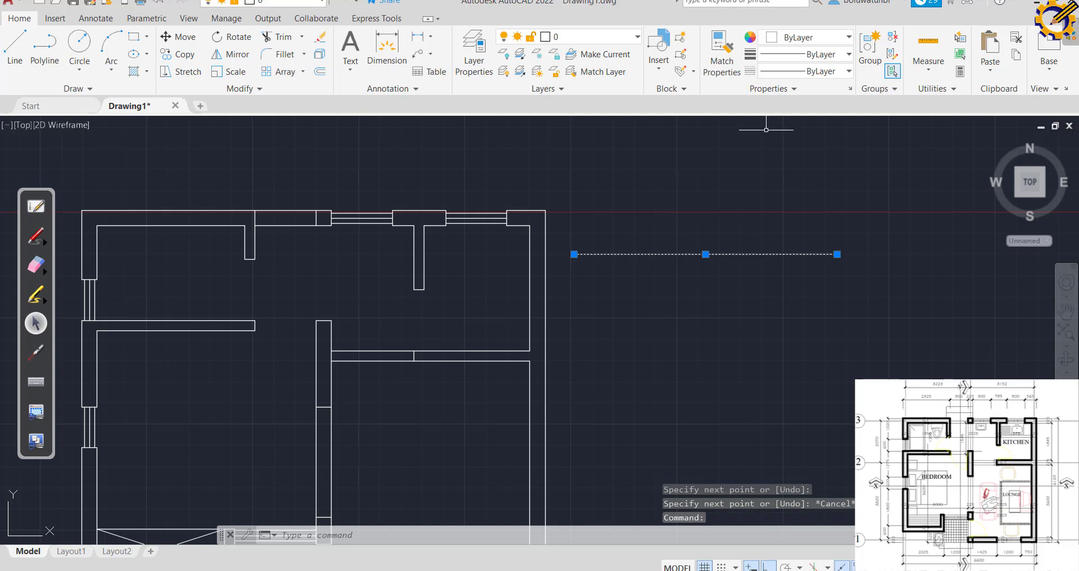
click(848, 72)
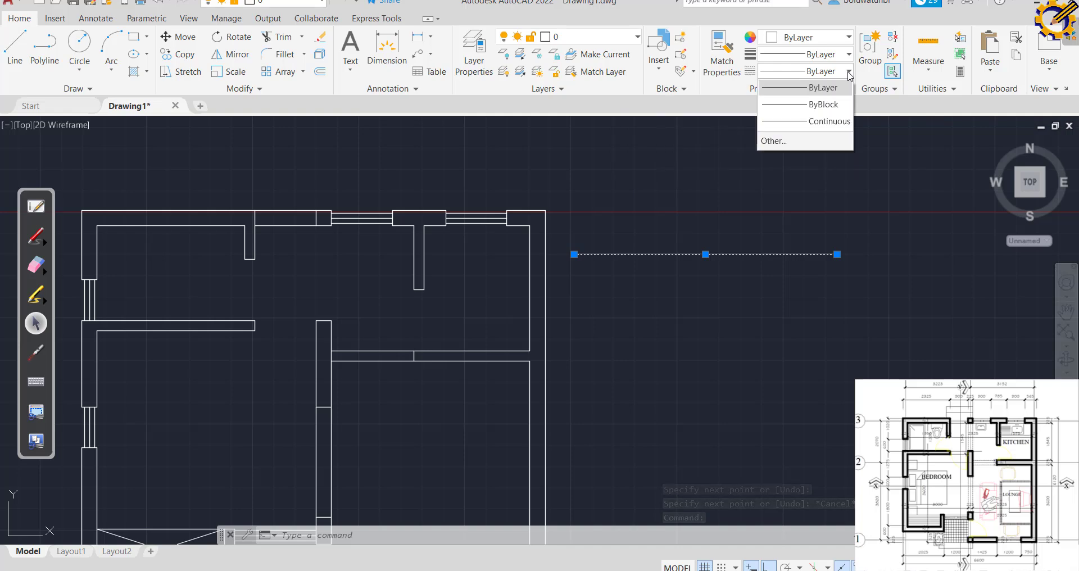
click(811, 122)
click(799, 140)
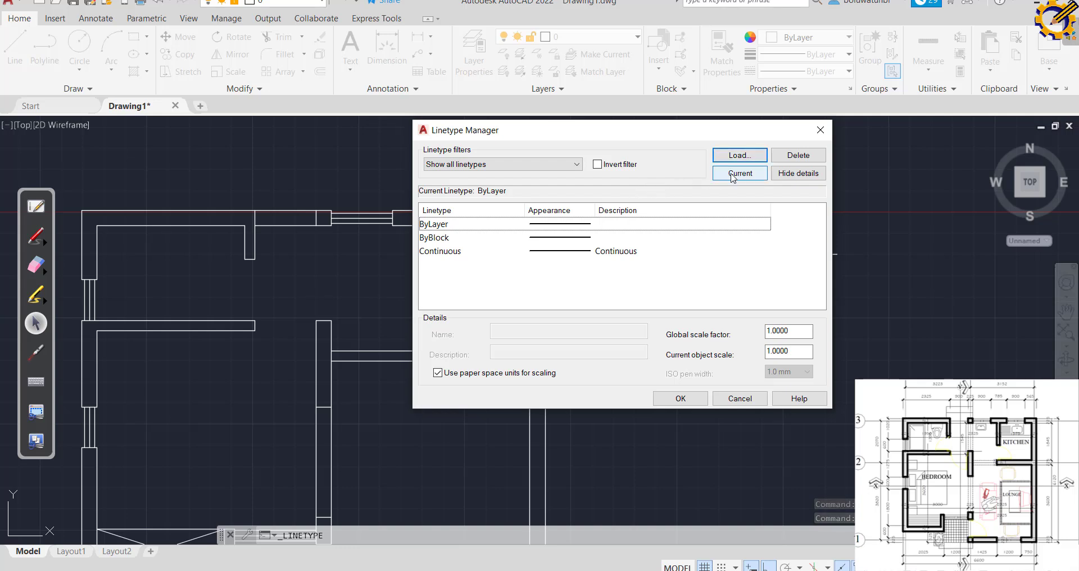
click(737, 158)
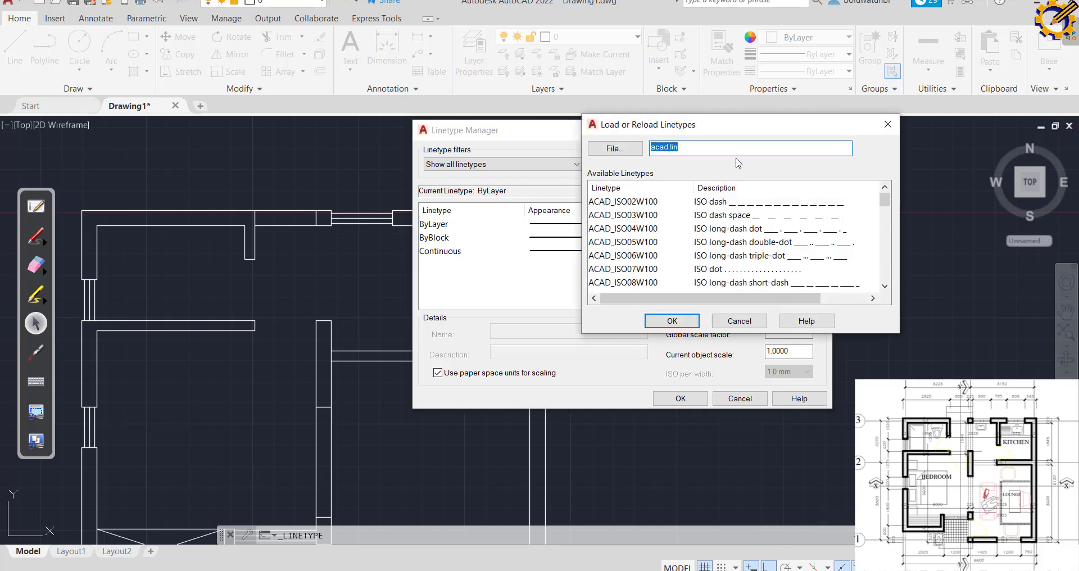
click(733, 218)
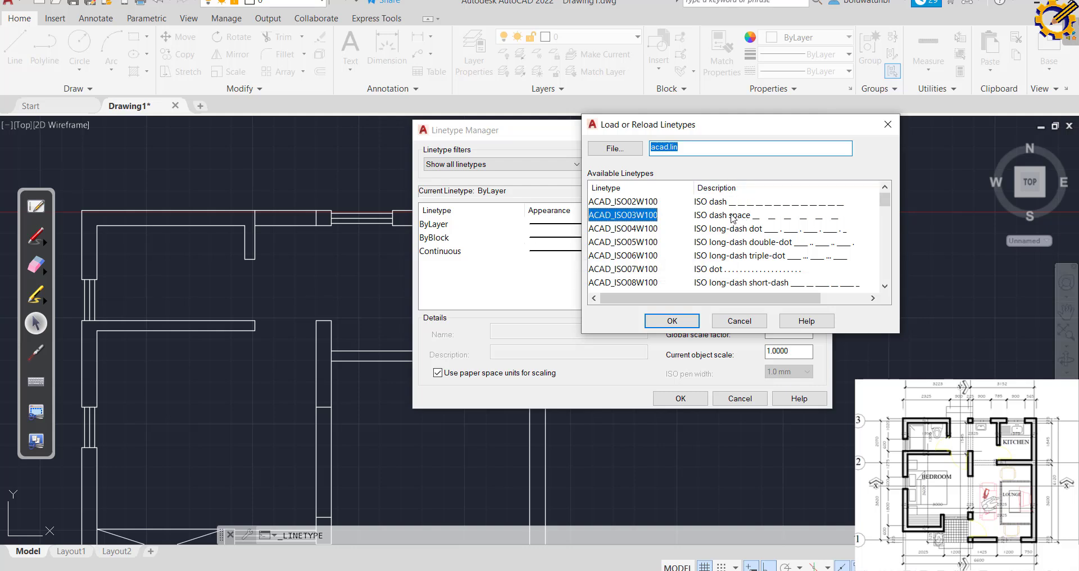
click(669, 320)
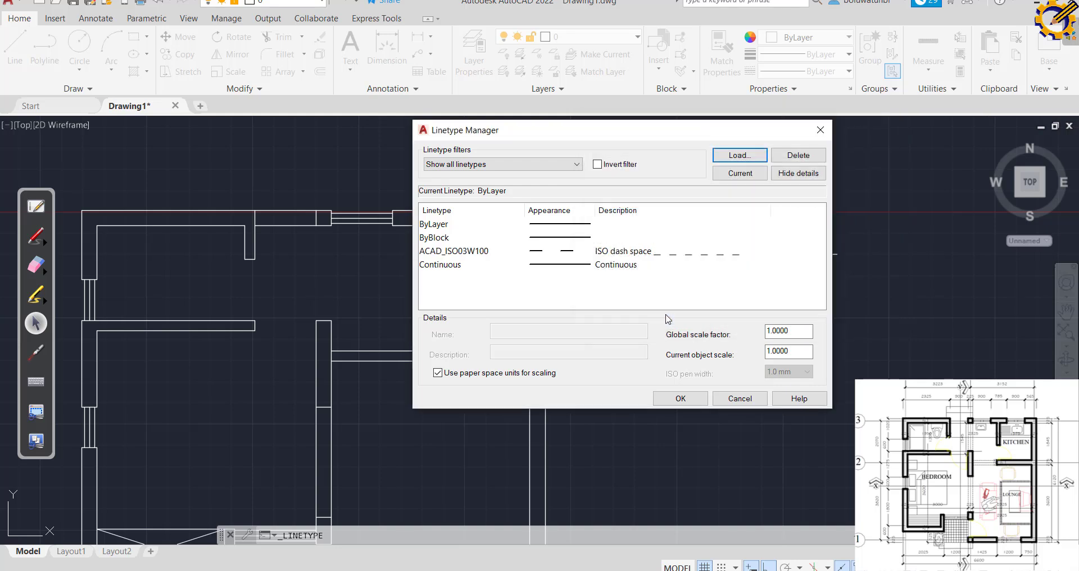
click(658, 257)
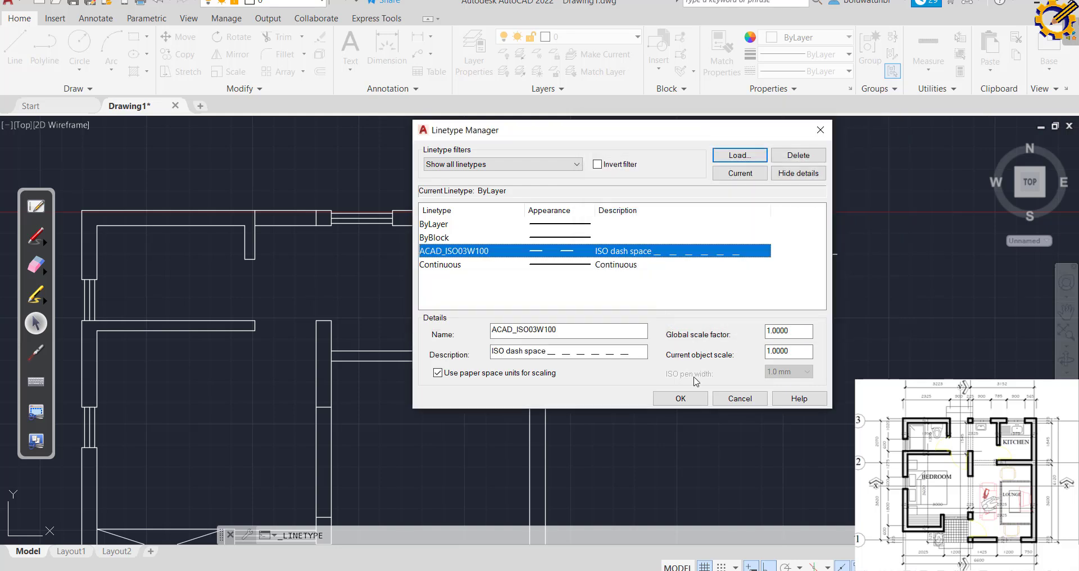
click(680, 397)
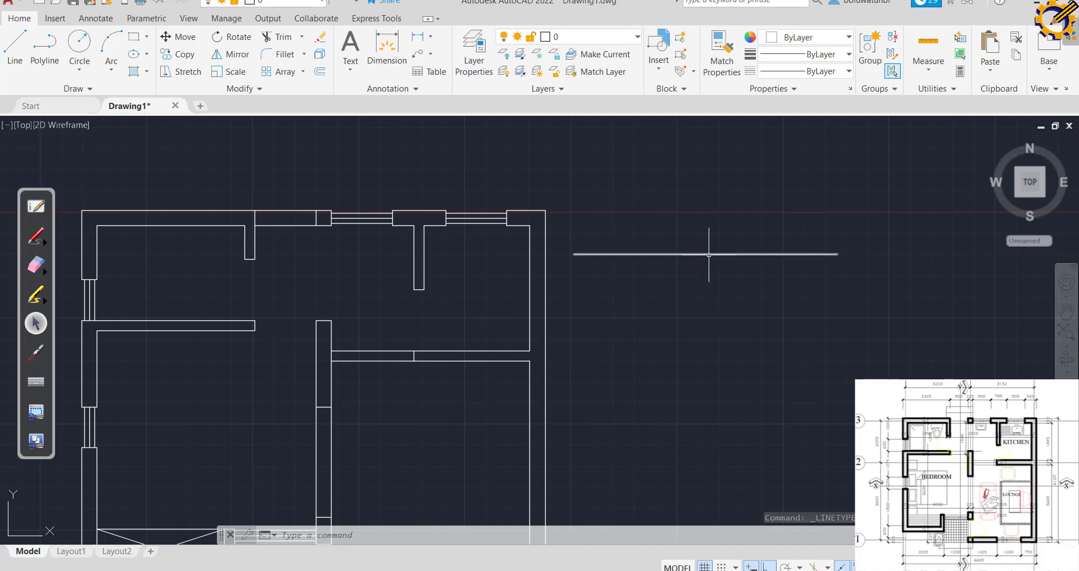
Assign the ACAD_ISO03W100 linetype to the horizontal sample line beside the plan.
click(708, 254)
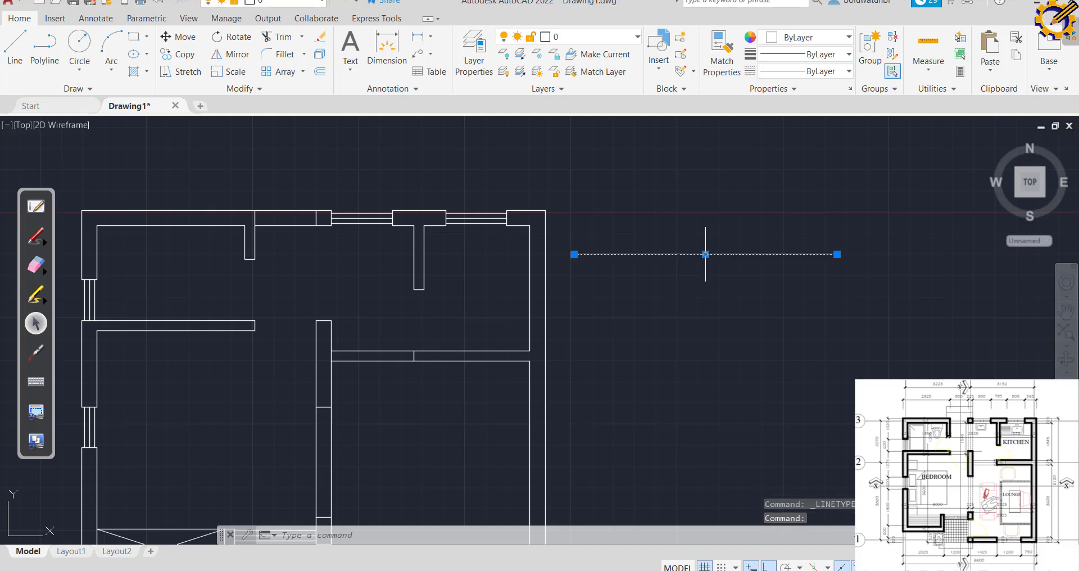
click(849, 71)
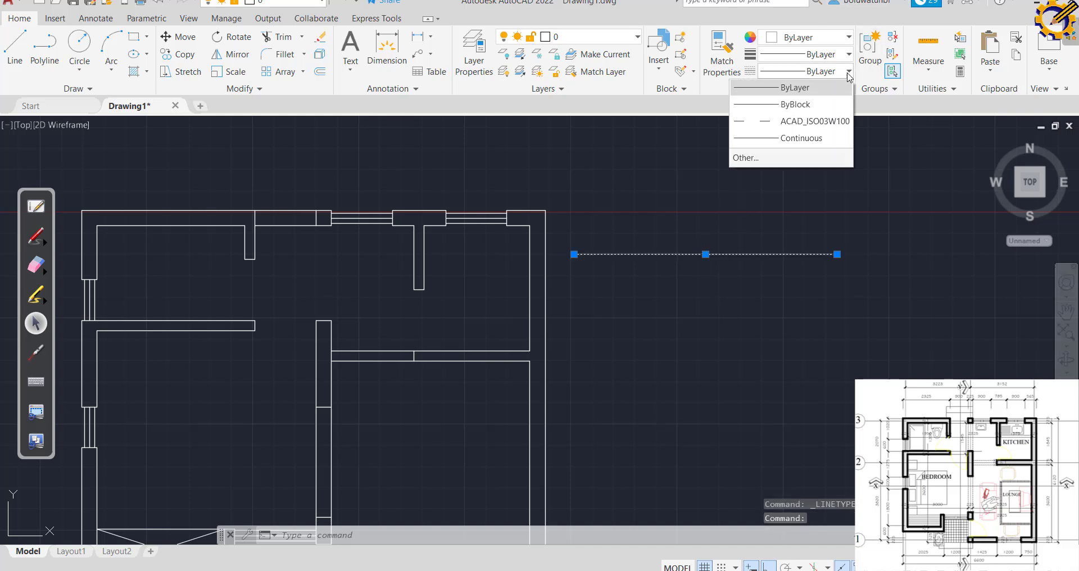
click(799, 121)
scroll(731, 225, up, 4)
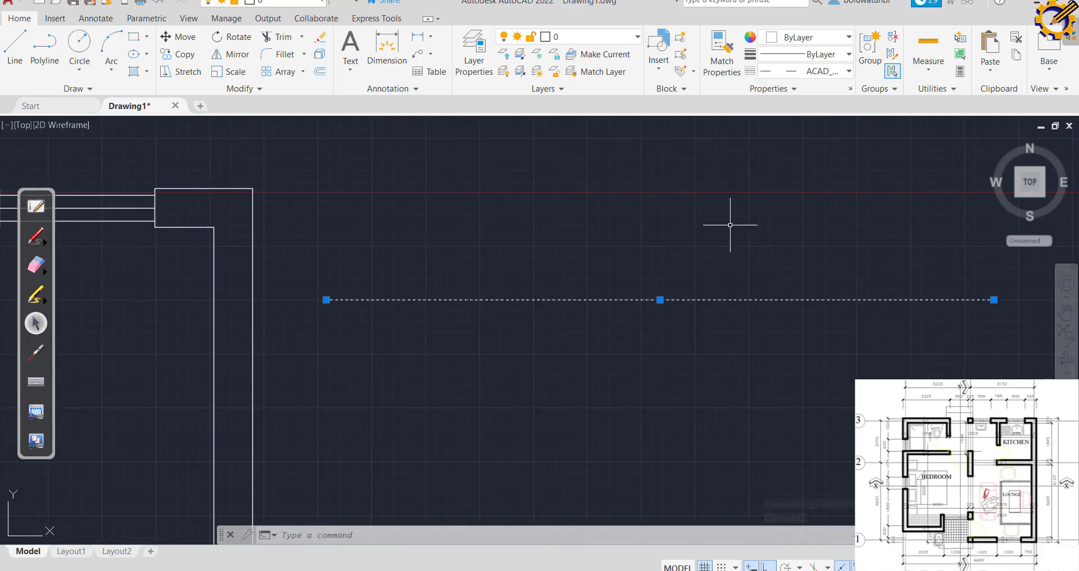
scroll(659, 282, up, 4)
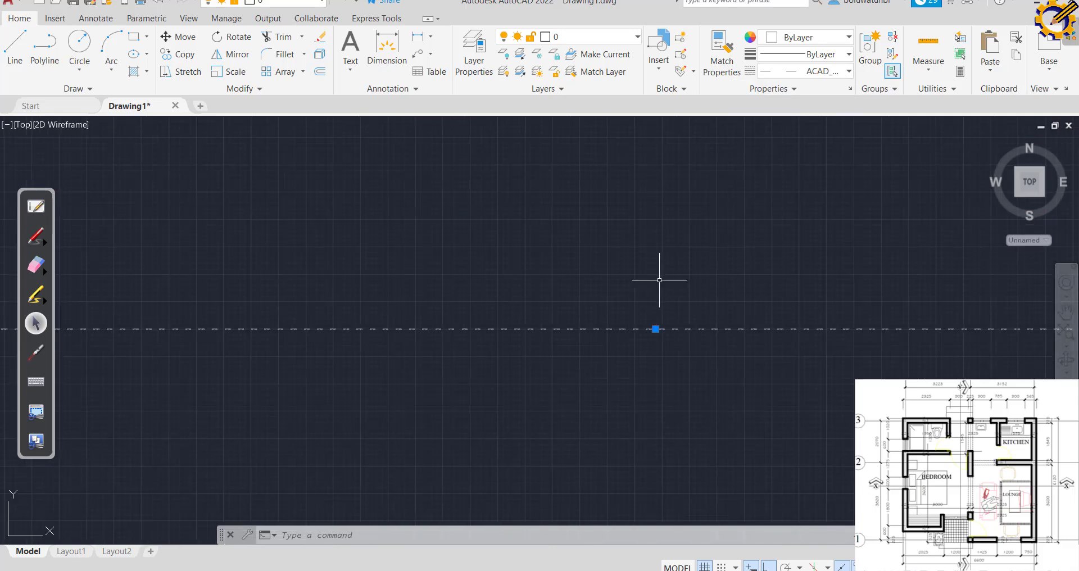
scroll(659, 279, down, 2)
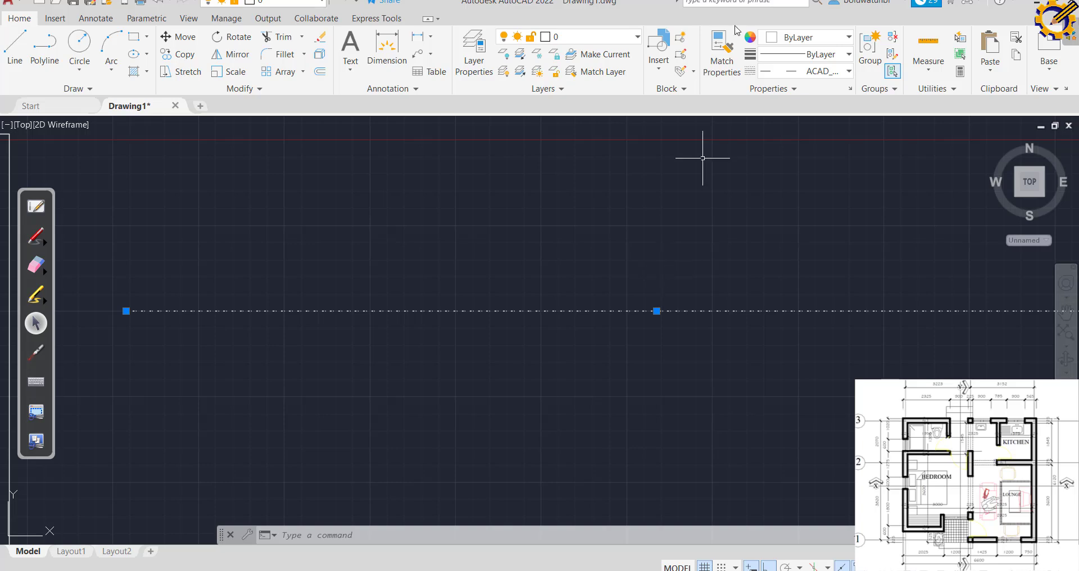
Increase the global linetype scale factor so the sample line's dashes are readable at the scale of the whole plan.
click(849, 71)
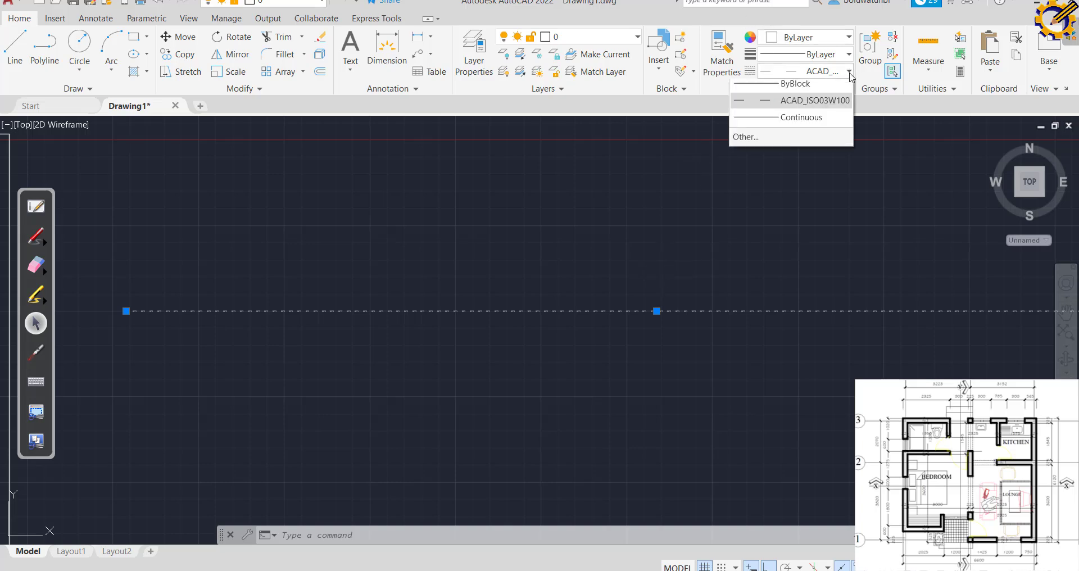
click(789, 155)
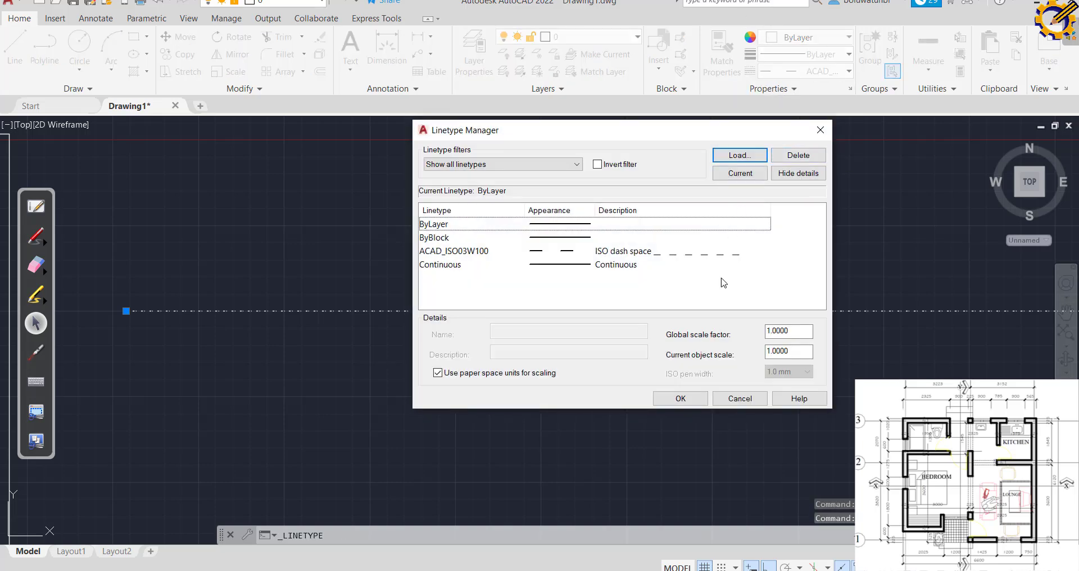
click(790, 331)
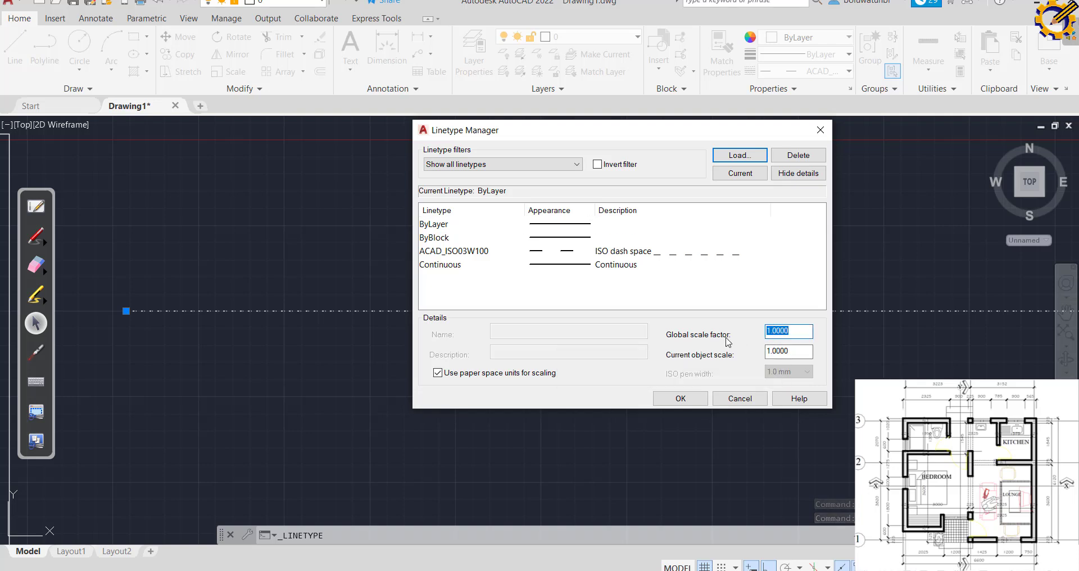
click(695, 399)
scroll(672, 324, down, 5)
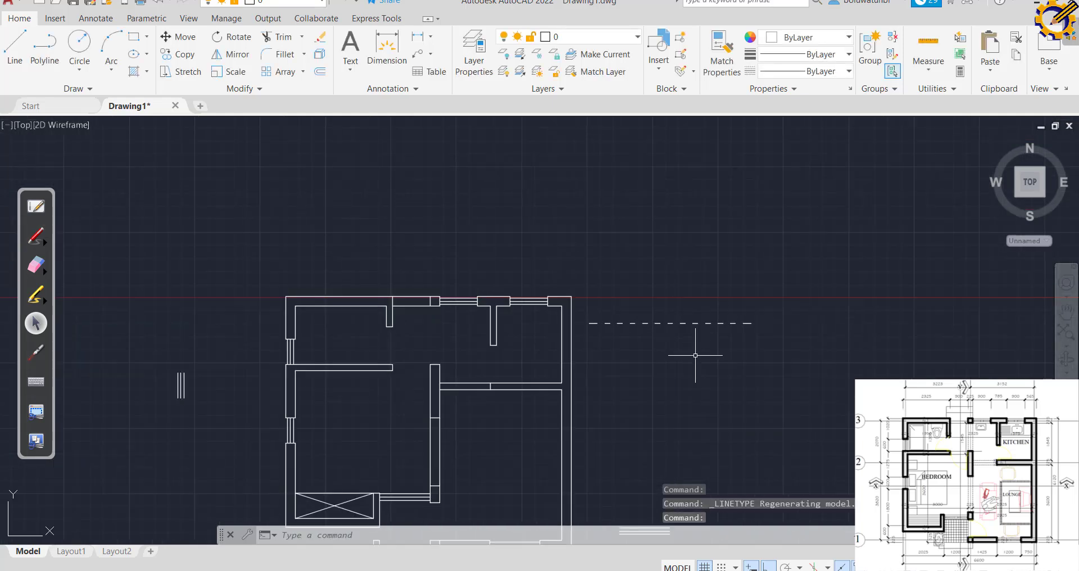
middle_drag(695, 355, 704, 278)
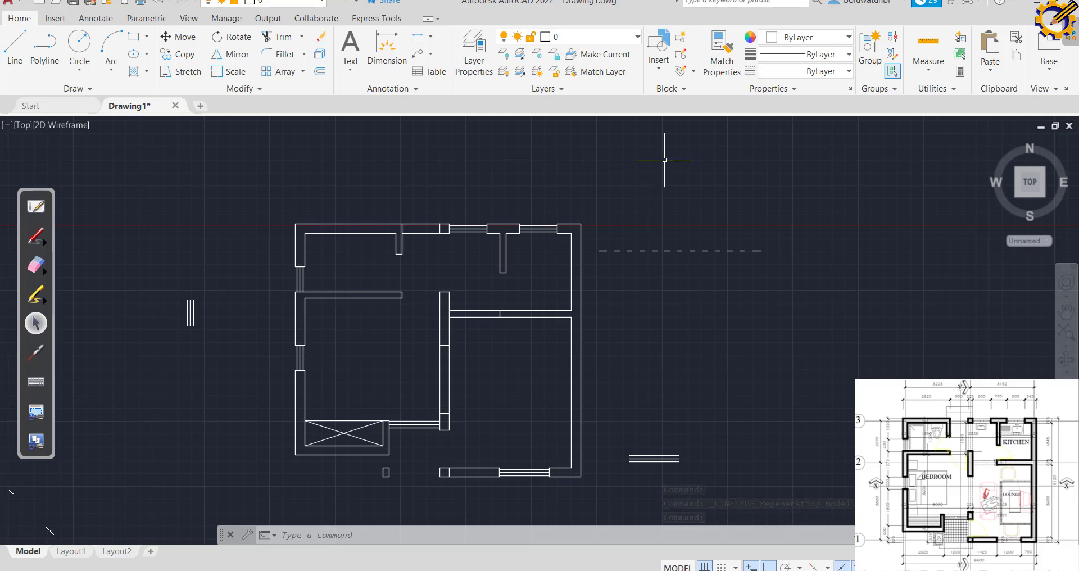
Match the dashed sample line's properties onto both lines of the kitchen and central-wall openings and the inner line of the north wall opening.
click(725, 54)
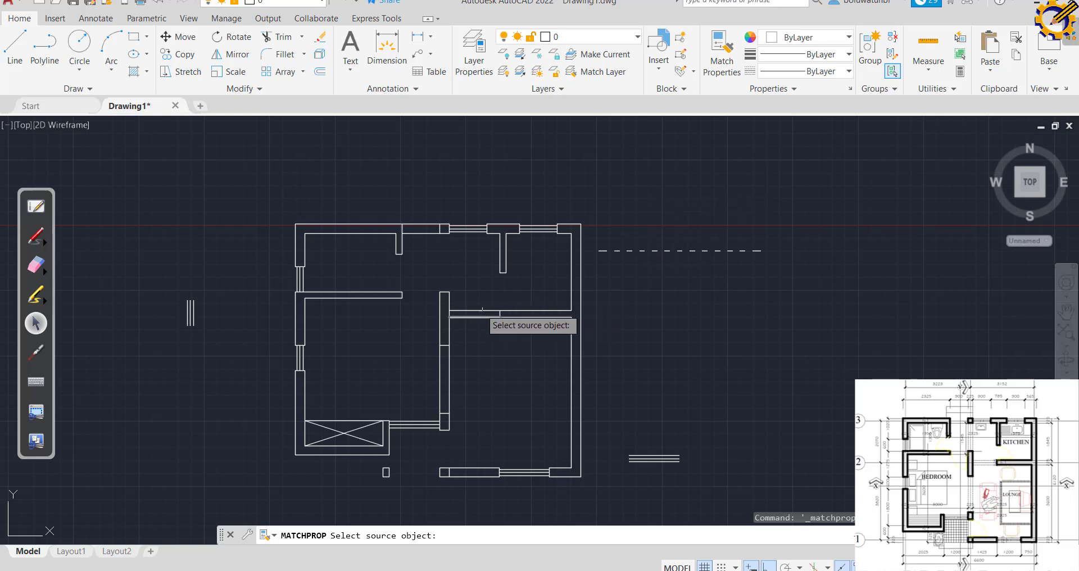
click(618, 251)
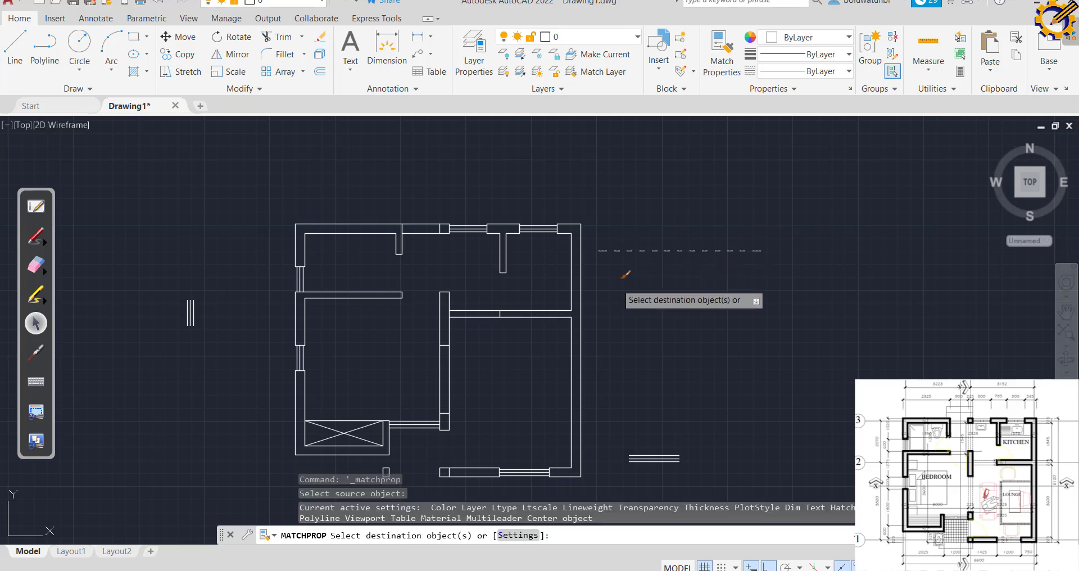
click(479, 310)
click(480, 316)
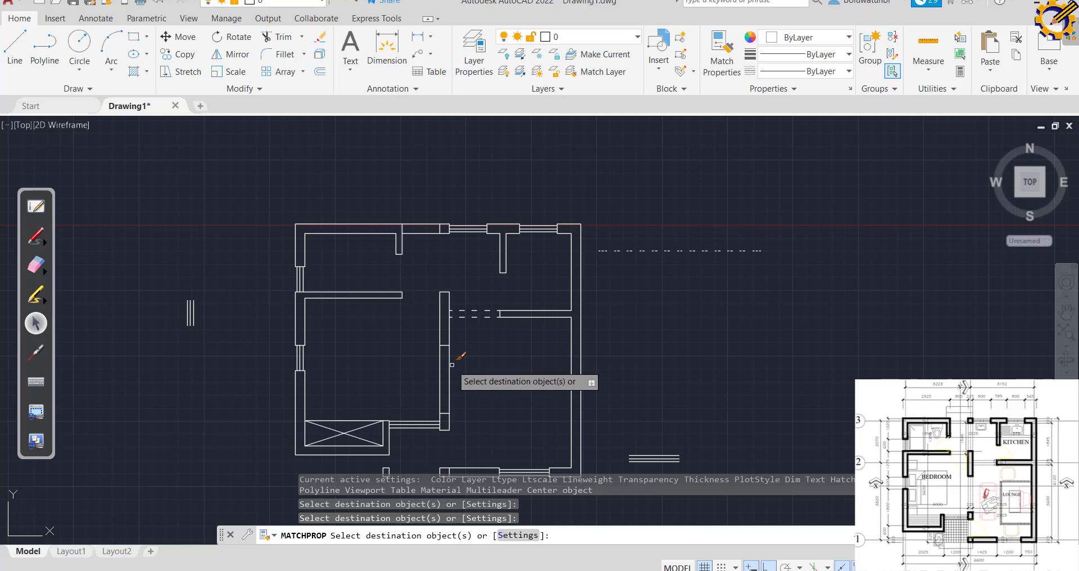
click(448, 365)
click(441, 369)
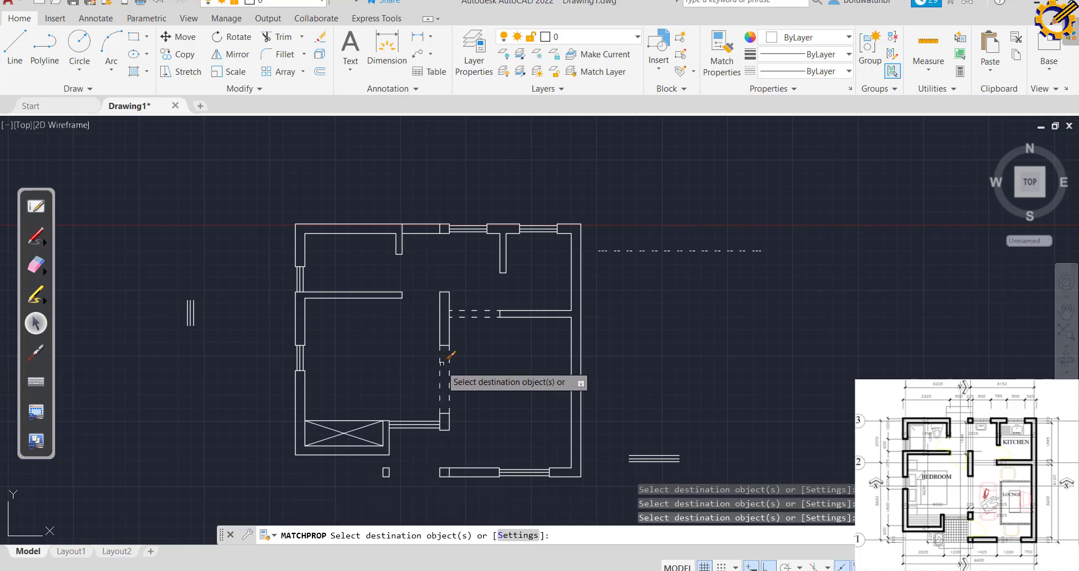
click(428, 233)
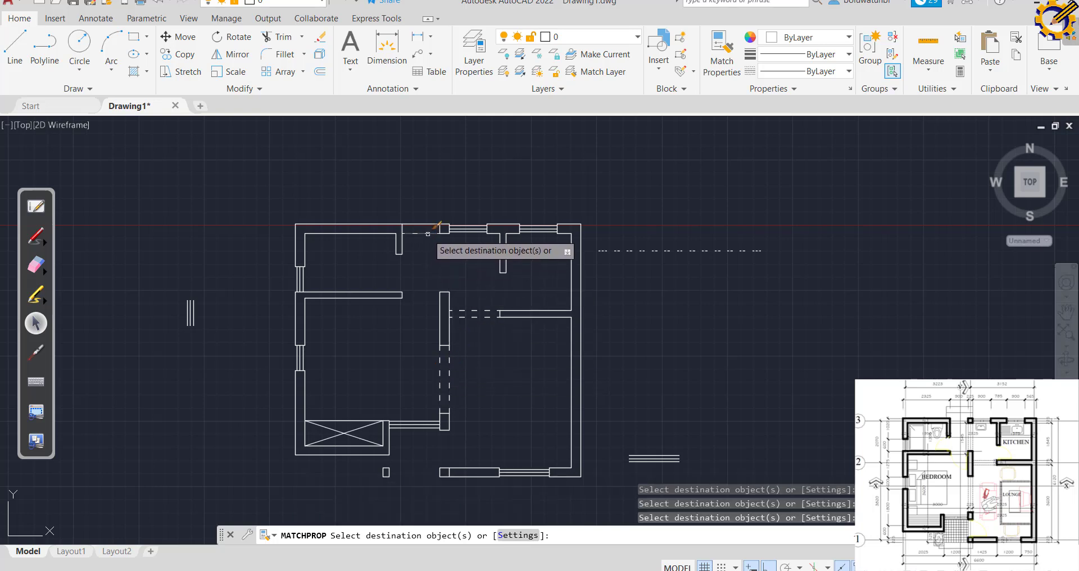
right_click(545, 186)
click(567, 193)
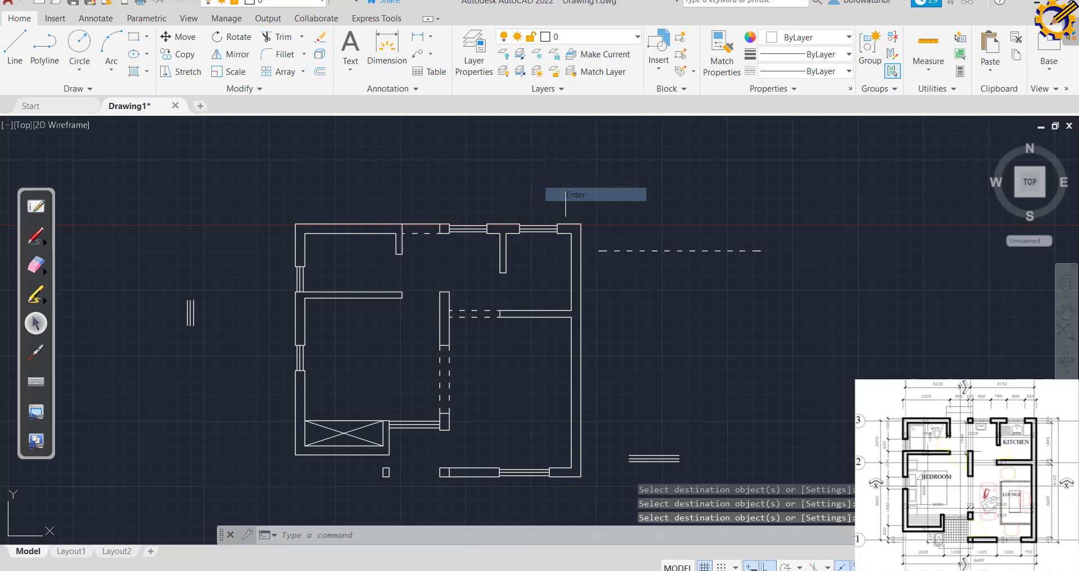
Erase the upper dashed line of the kitchen opening and extend the adjoining wall's upper line across the gap.
scroll(518, 298, up, 4)
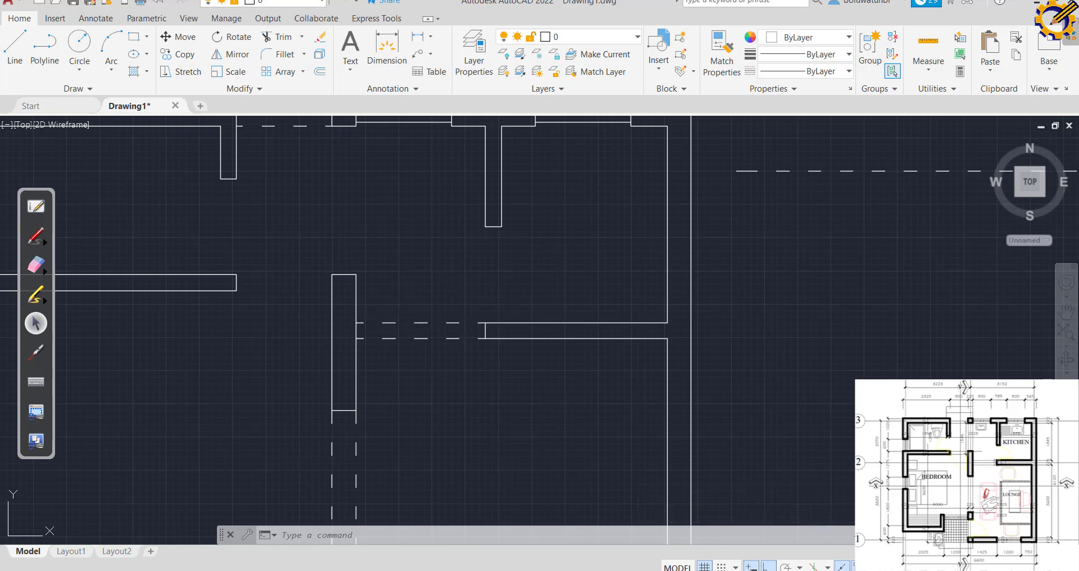
click(454, 320)
key(Delete)
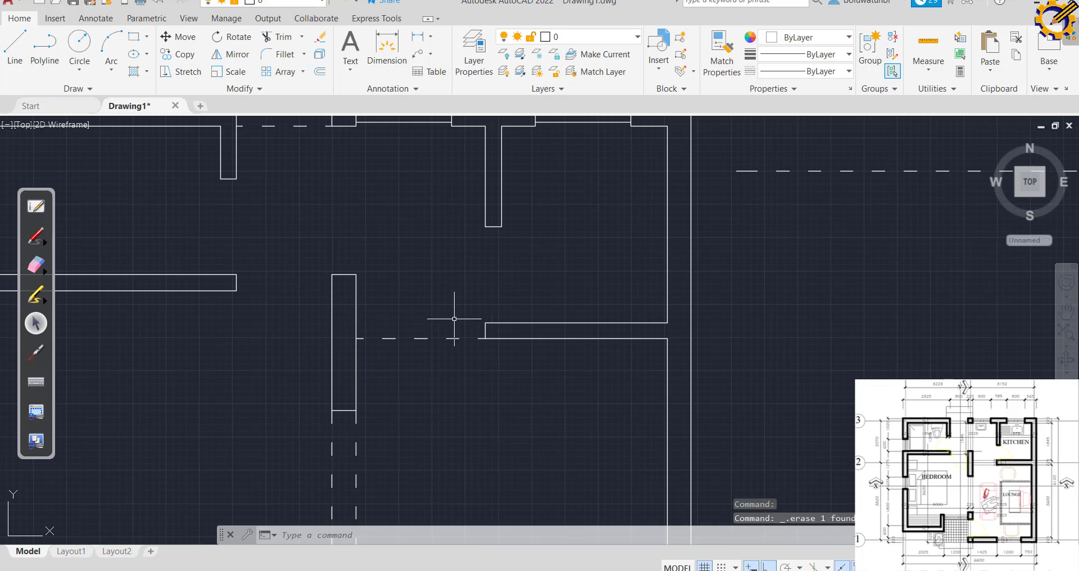
click(302, 38)
click(270, 68)
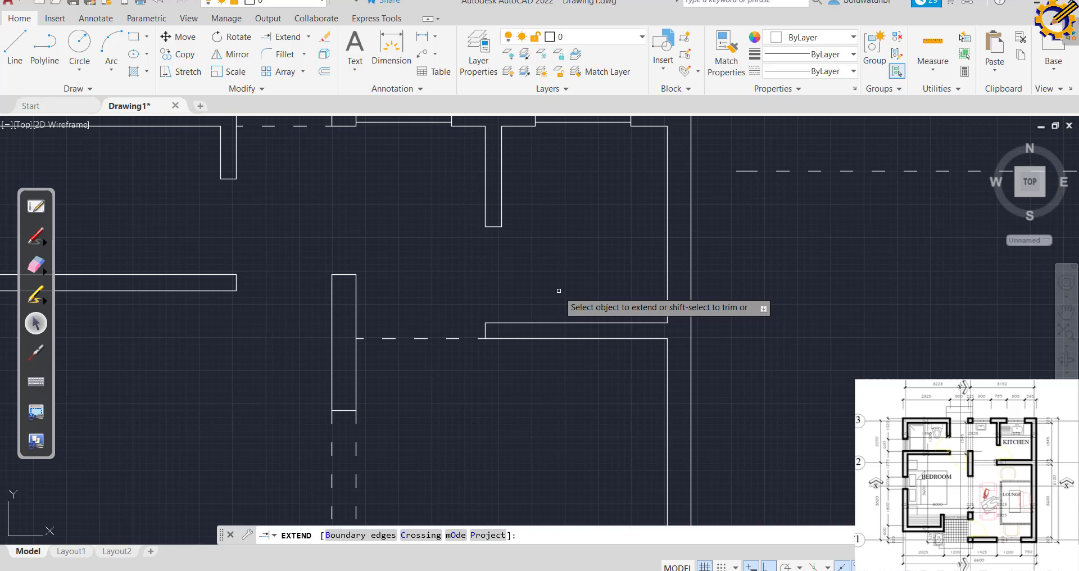
click(541, 323)
right_click(524, 274)
click(555, 285)
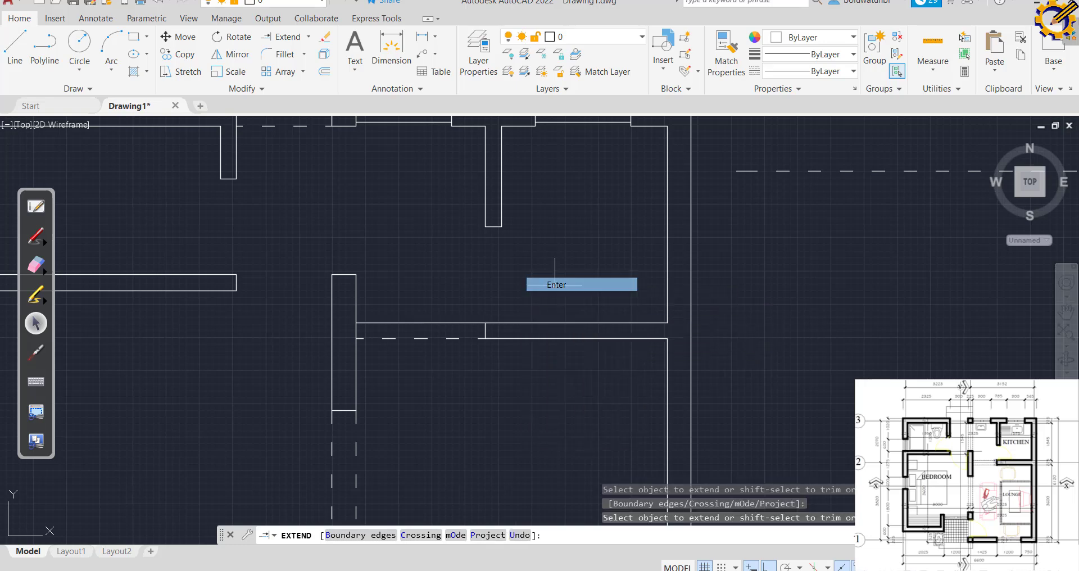
Undo the wall-line extension and the erasure of the dashed line at the kitchen opening.
click(720, 56)
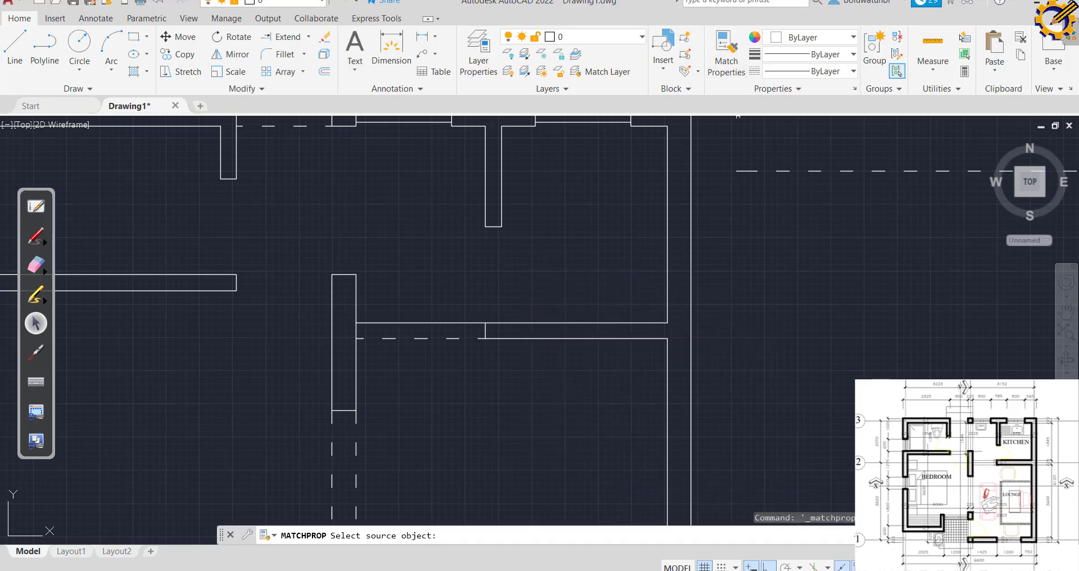
click(745, 171)
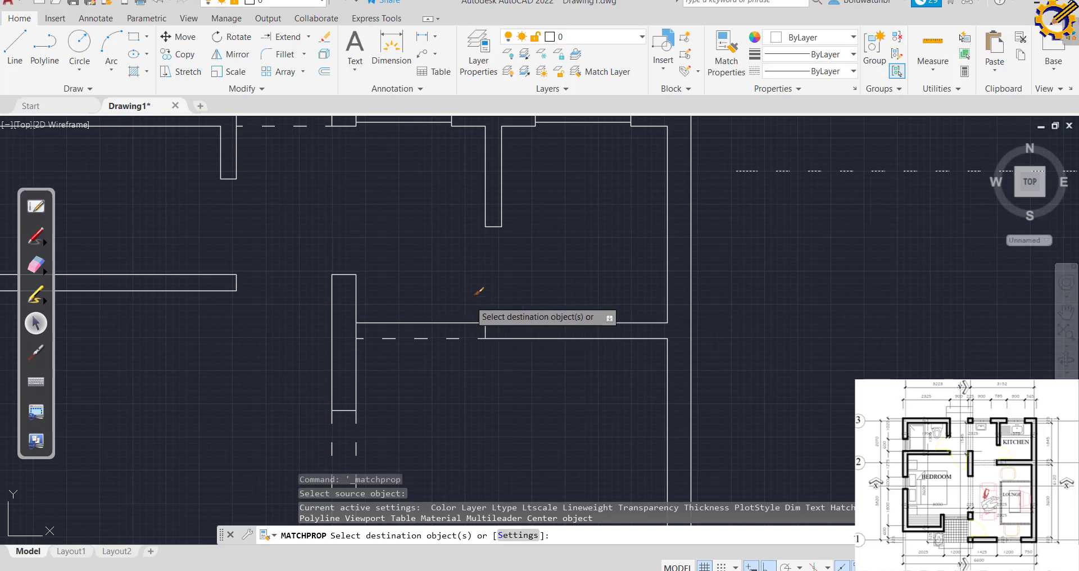
key(Escape)
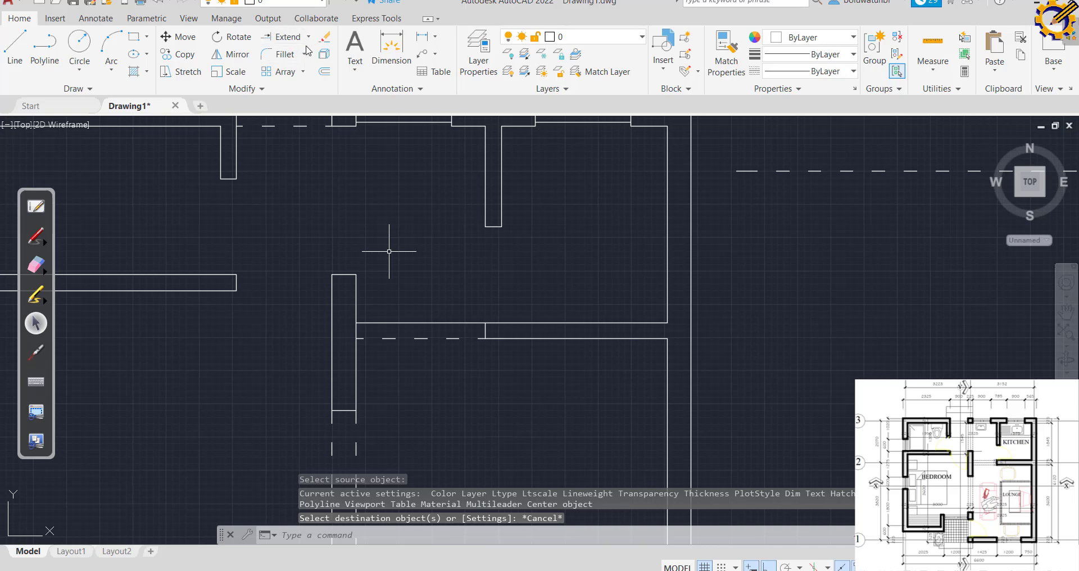
key(ctrl+z)
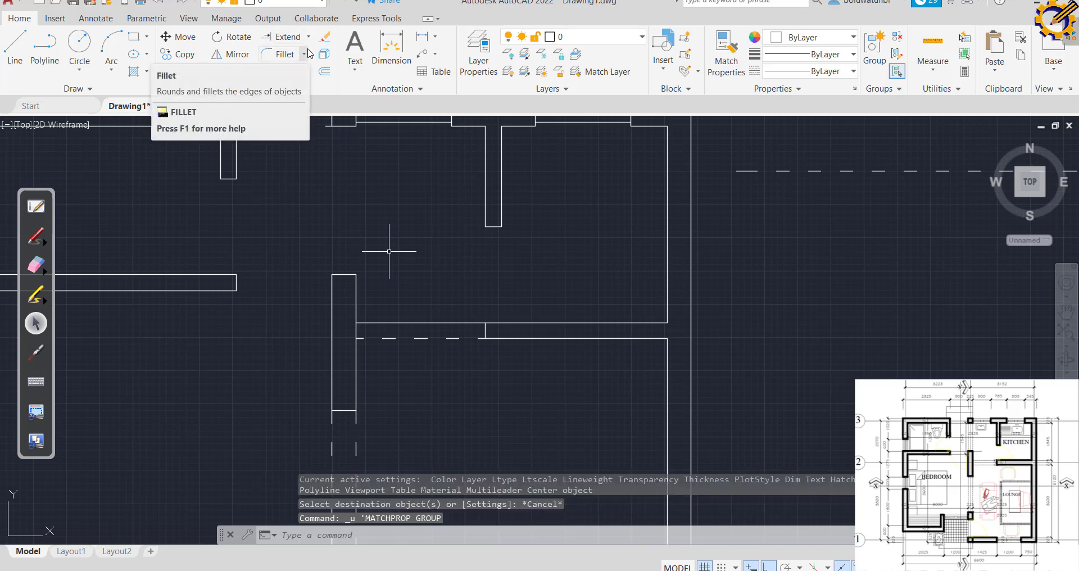
key(ctrl+z)
key(ctrl+z)
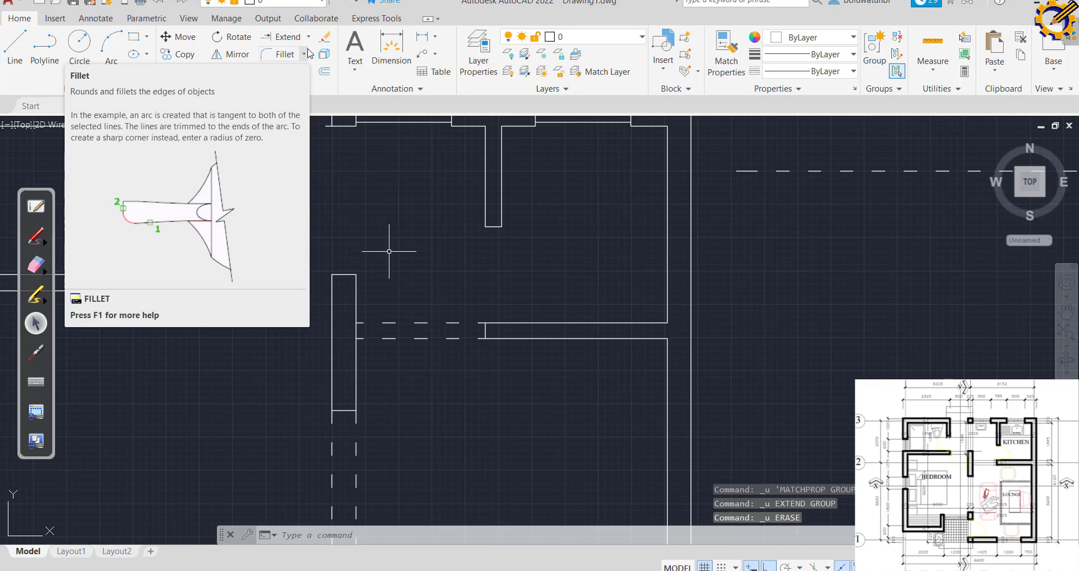
Draw the entrance porch's outer edges: a 1200 line from the south wall end to the small column, and one from the column up to the wardrobe wall.
scroll(549, 190, down, 3)
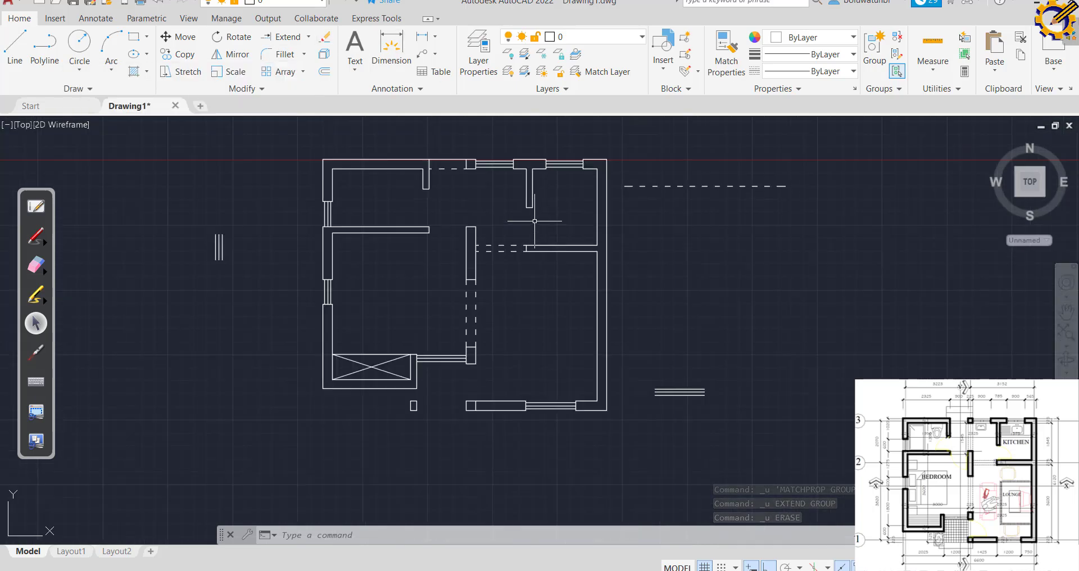
scroll(535, 221, up, 2)
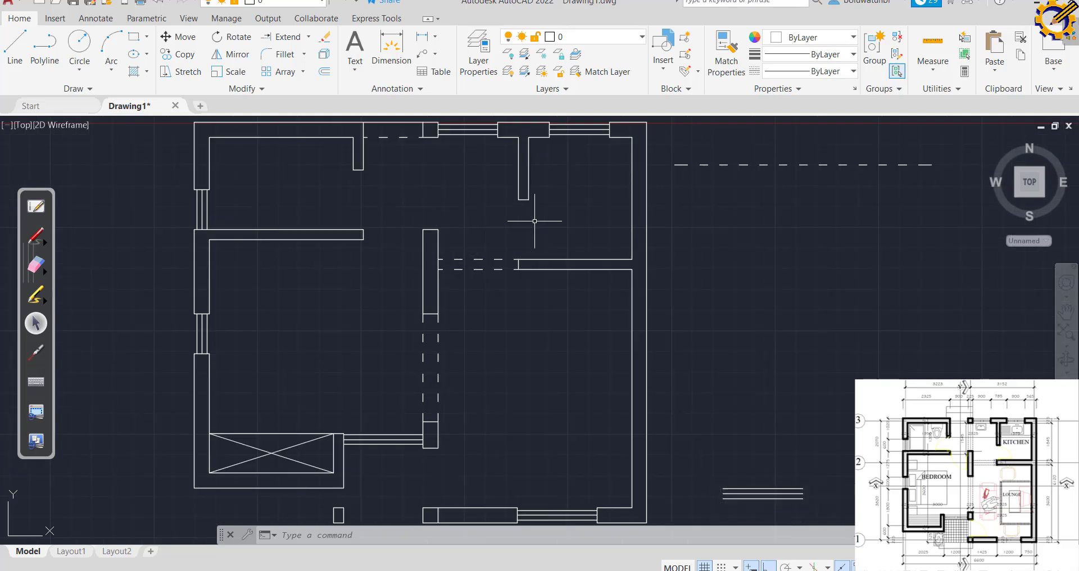
scroll(534, 221, down, 2)
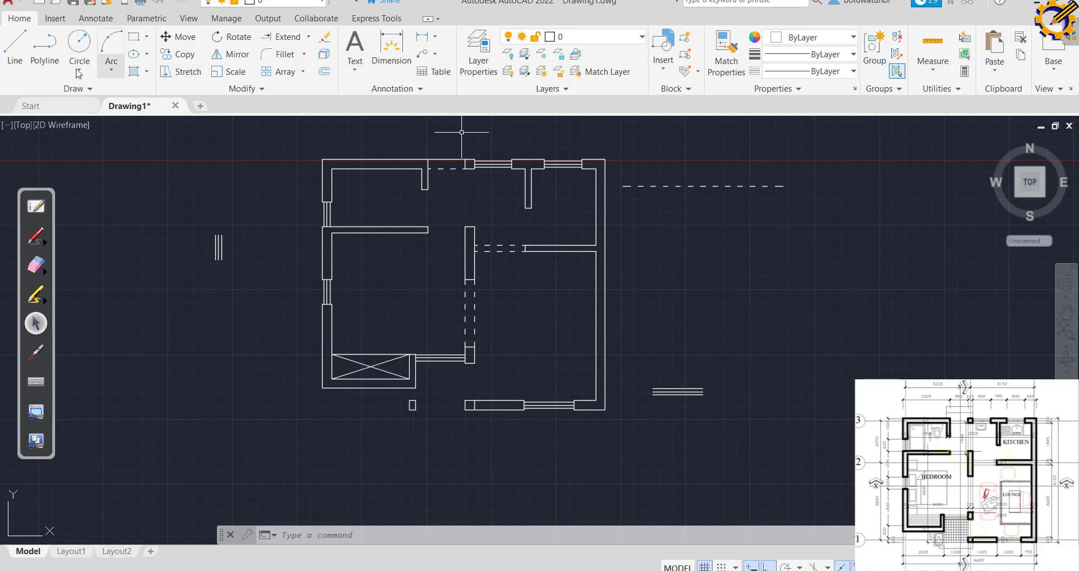
click(15, 48)
scroll(450, 404, up, 4)
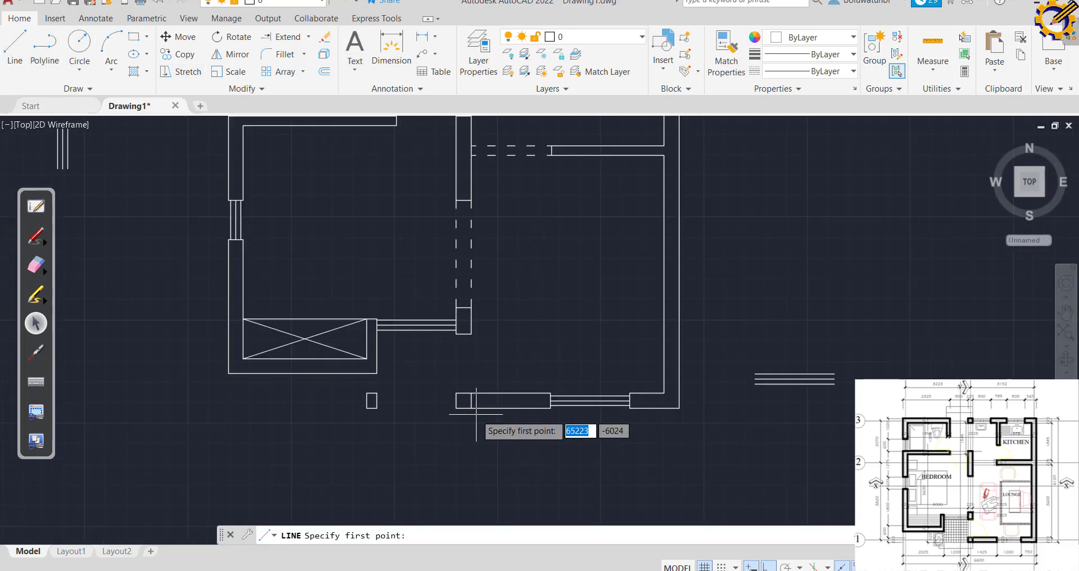
click(442, 403)
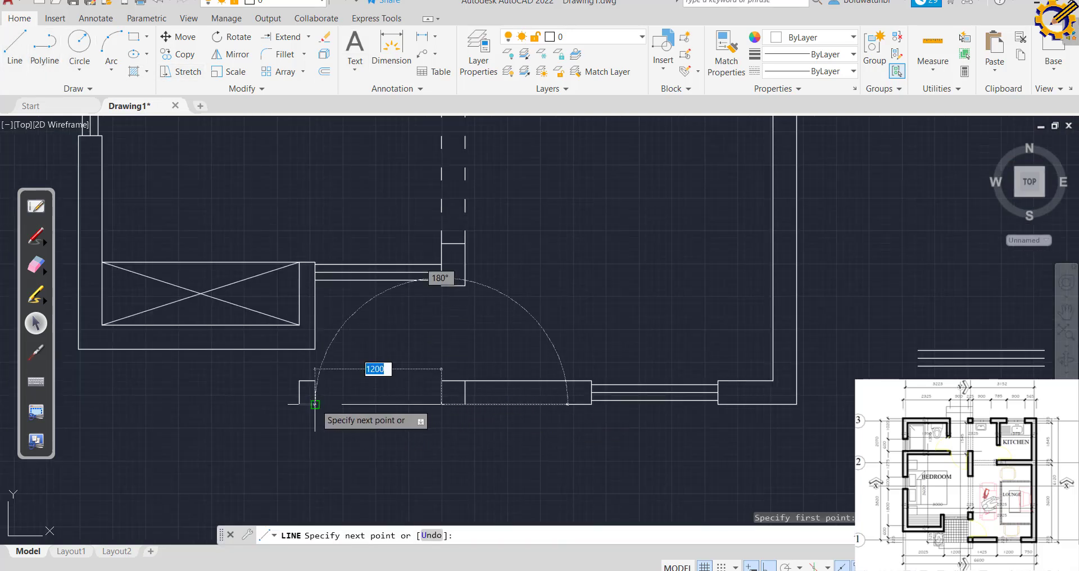
click(15, 48)
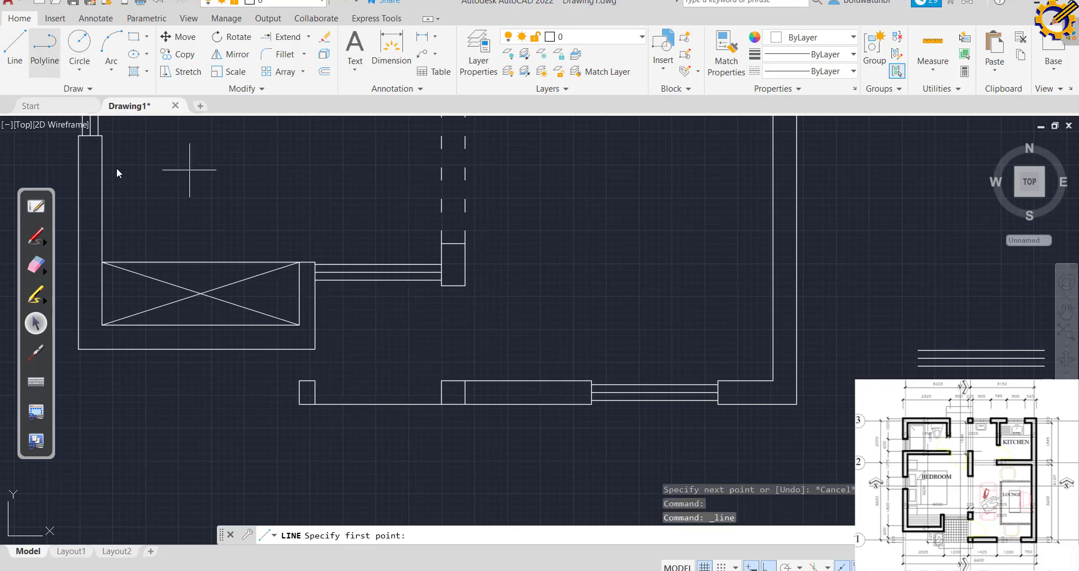
click(299, 381)
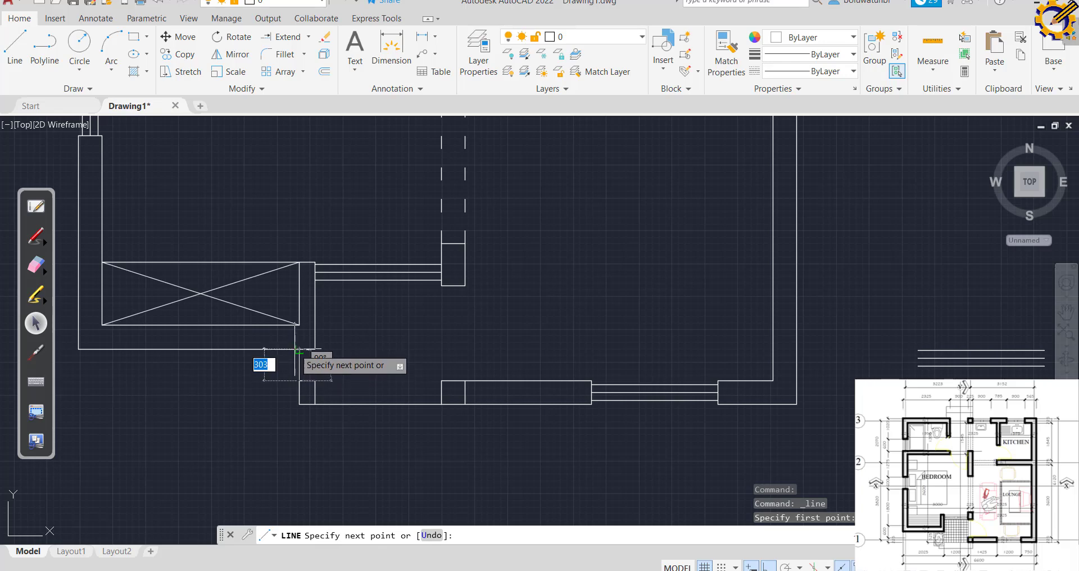
Draw the porch's inner edges from the wardrobe wall's corner down to the small column and across to the south wall end.
click(16, 48)
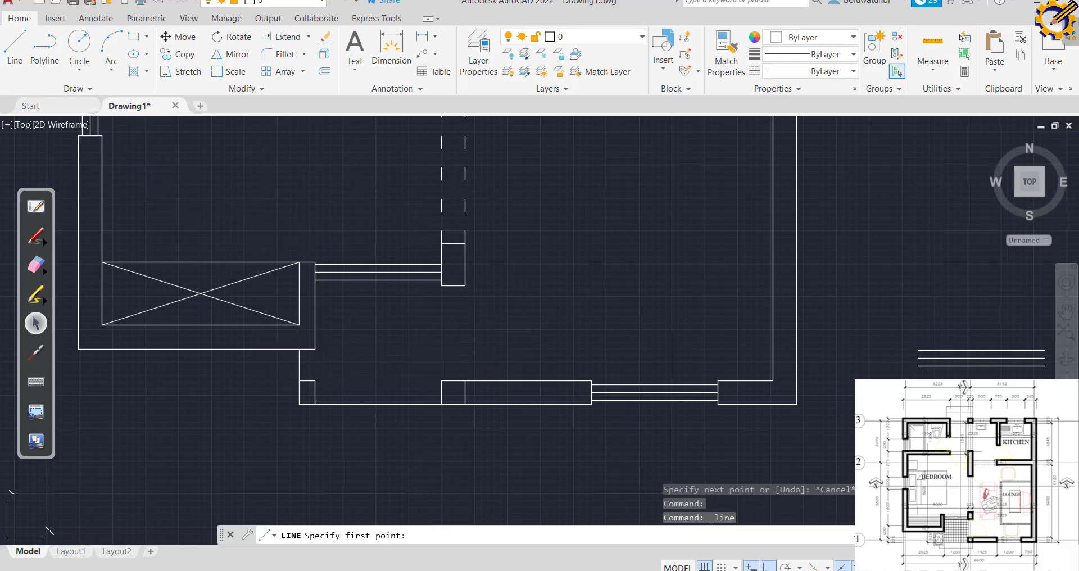
click(315, 349)
click(315, 381)
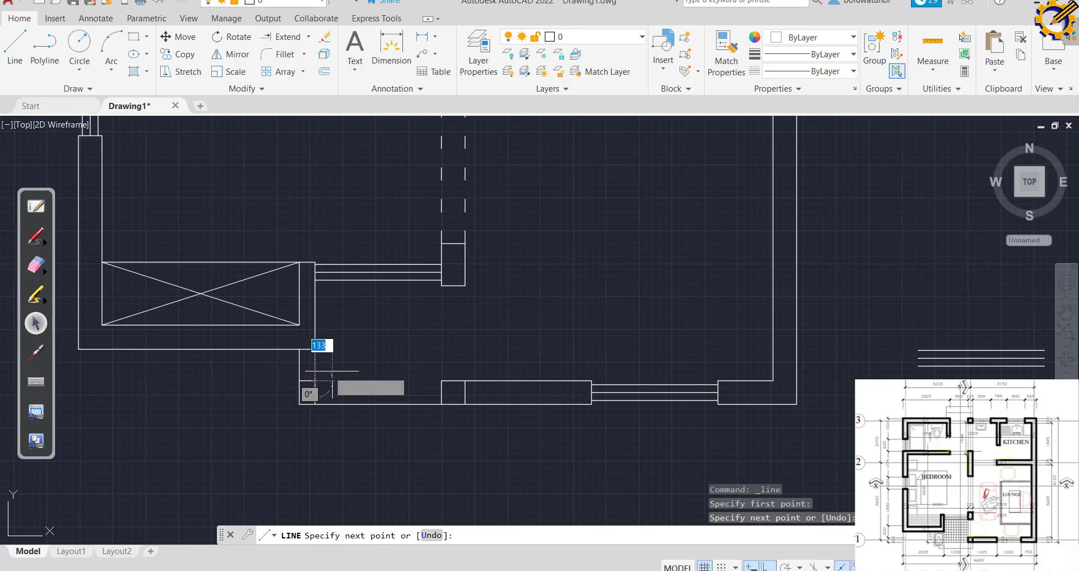
click(441, 381)
right_click(437, 349)
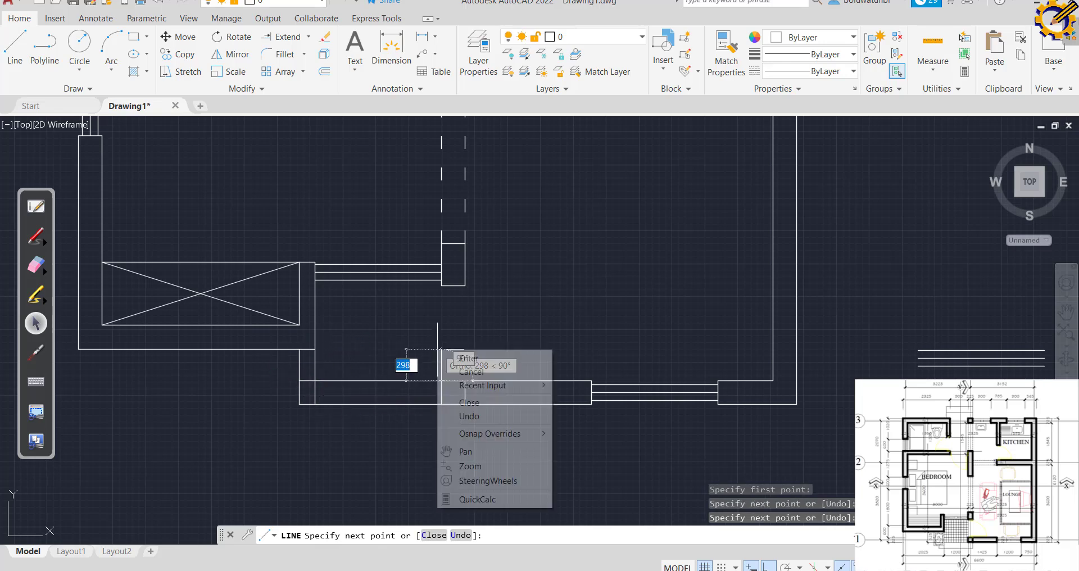
click(447, 356)
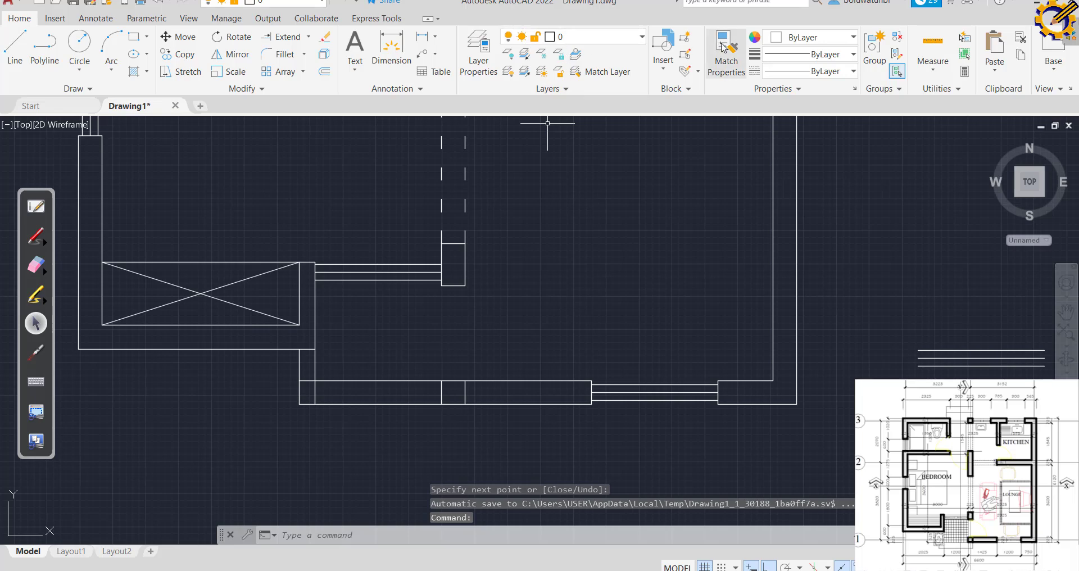
Match the dashed central-wall line's properties onto the porch's inner horizontal and vertical lines.
click(726, 49)
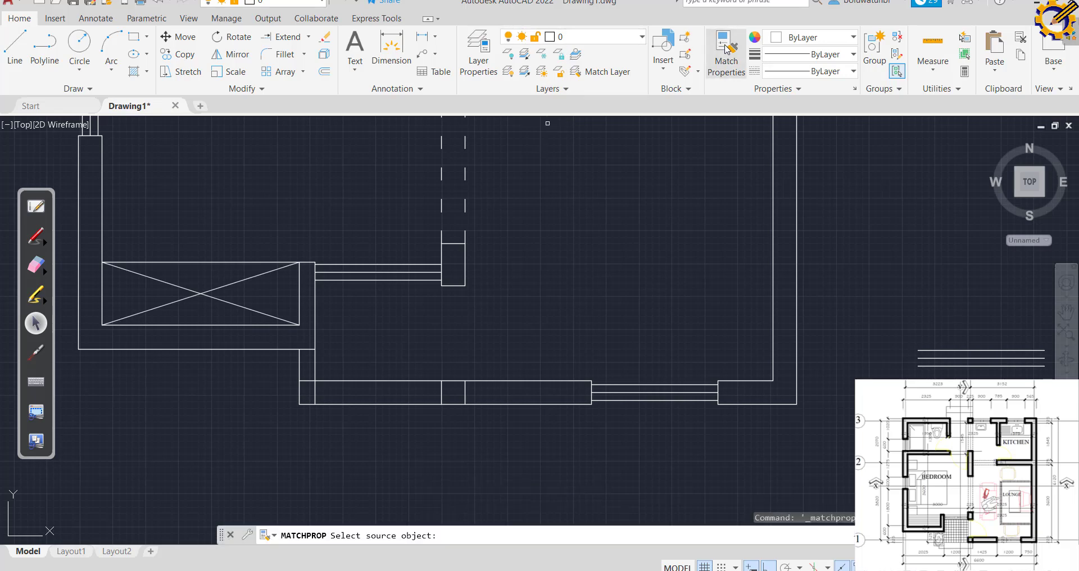
click(464, 175)
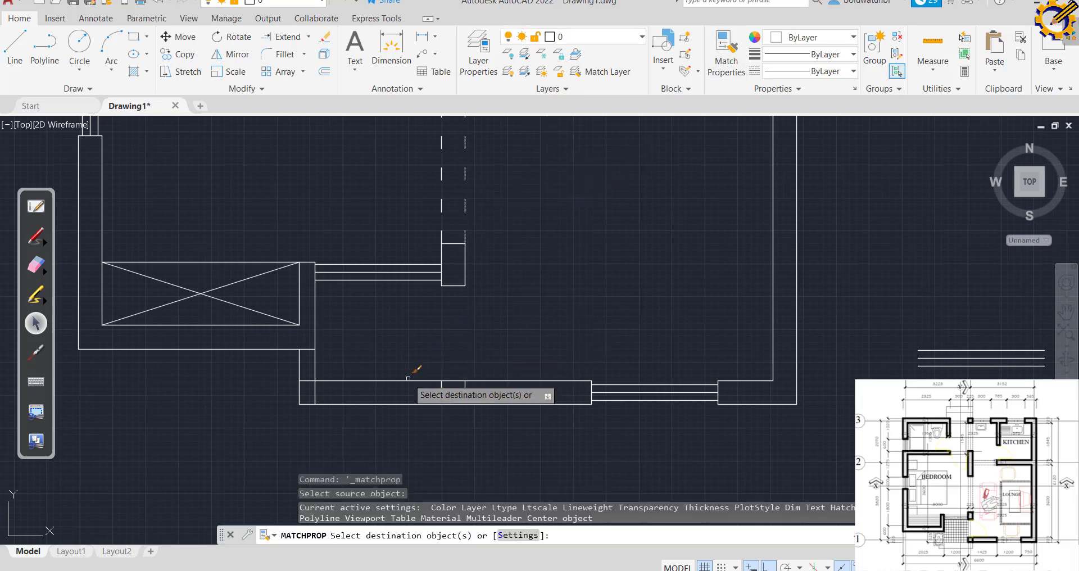
click(357, 367)
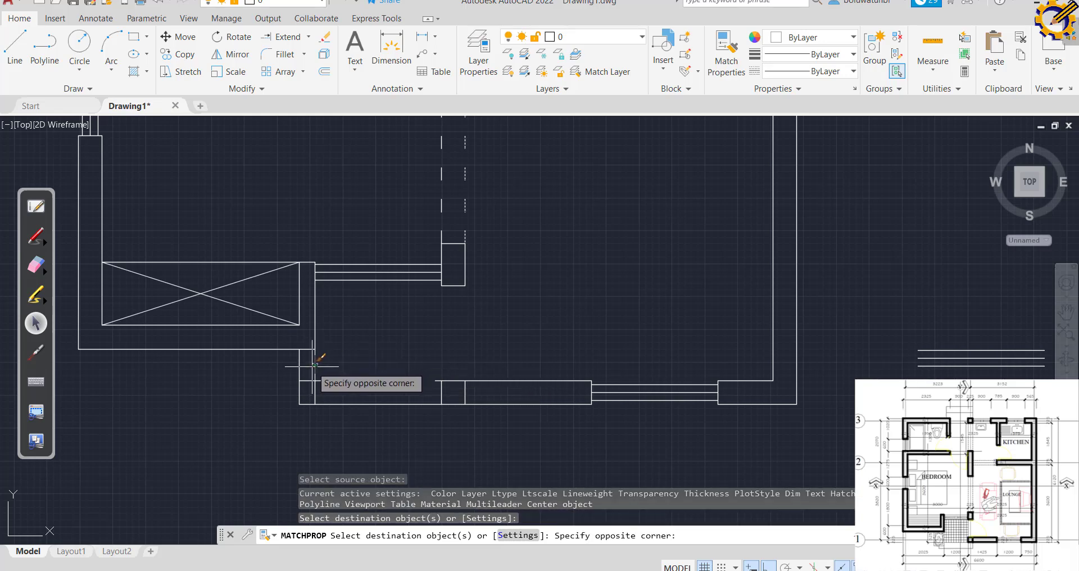
click(312, 355)
right_click(373, 349)
click(405, 356)
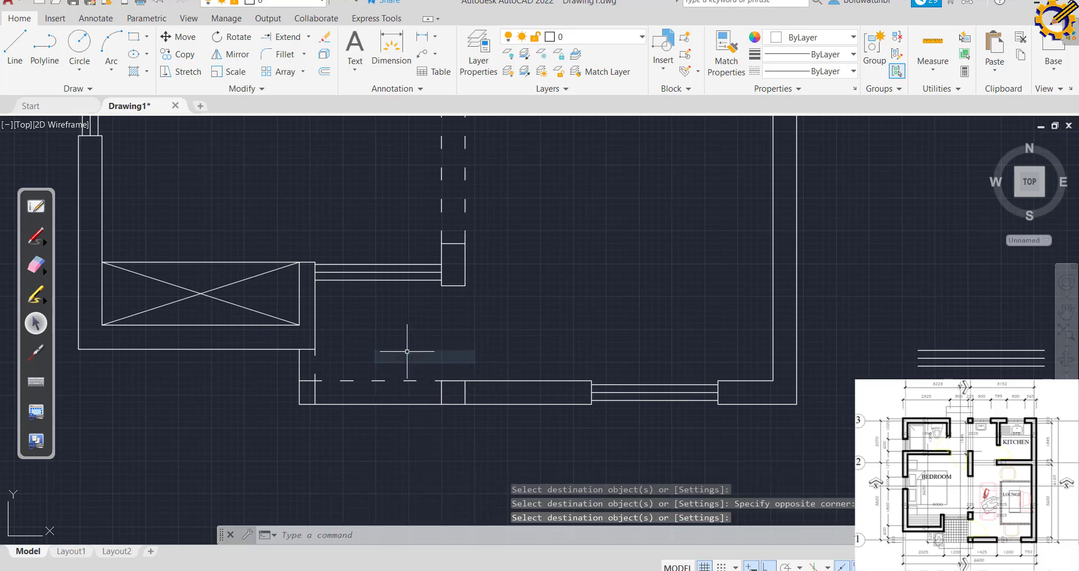
Open the Tool Palettes to reach the architectural door samples.
scroll(407, 351, down, 4)
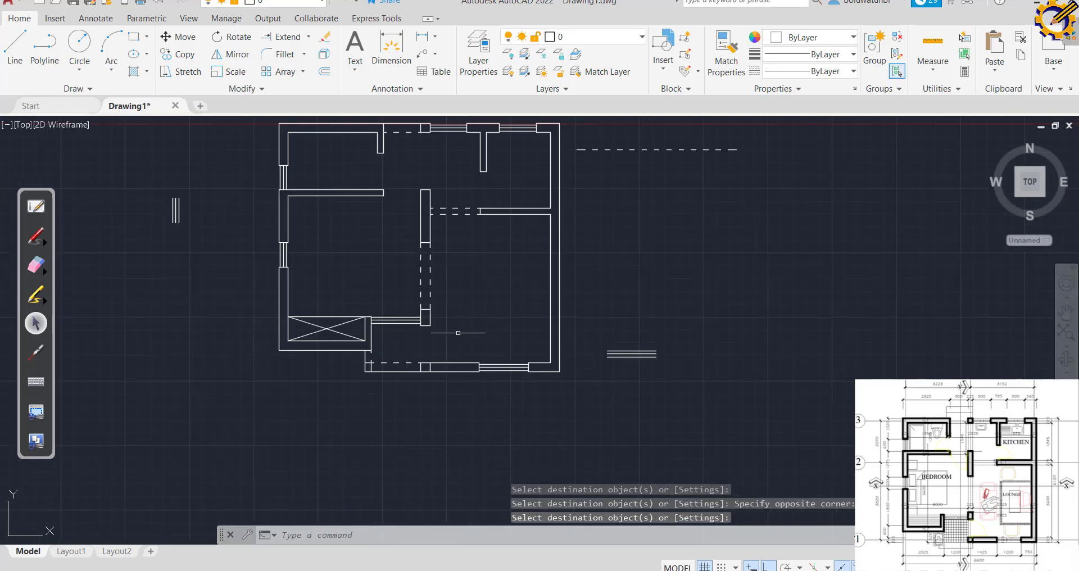
middle_click(556, 282)
middle_click(556, 282)
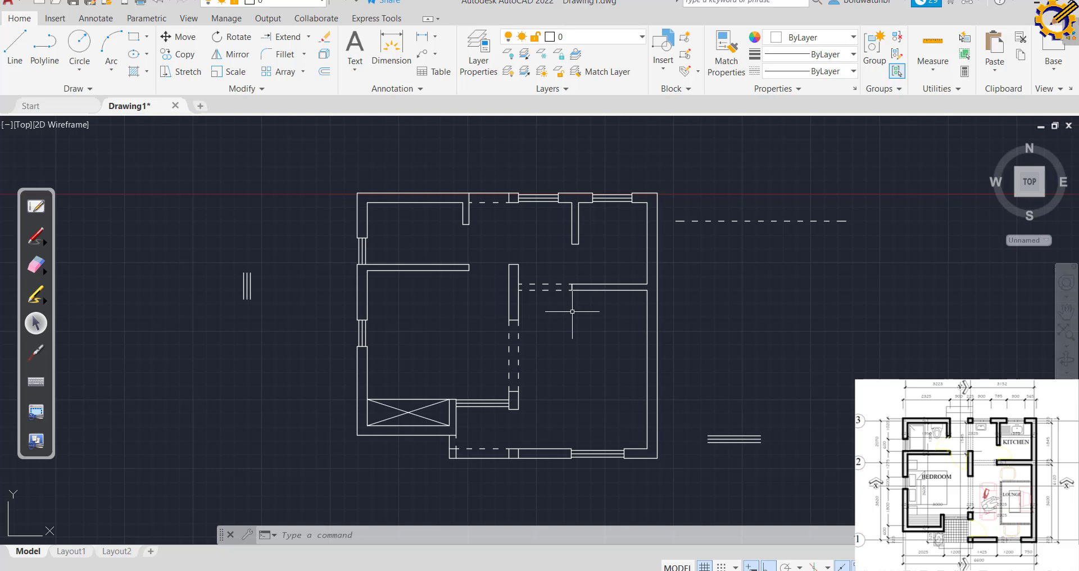
scroll(572, 311, up, 2)
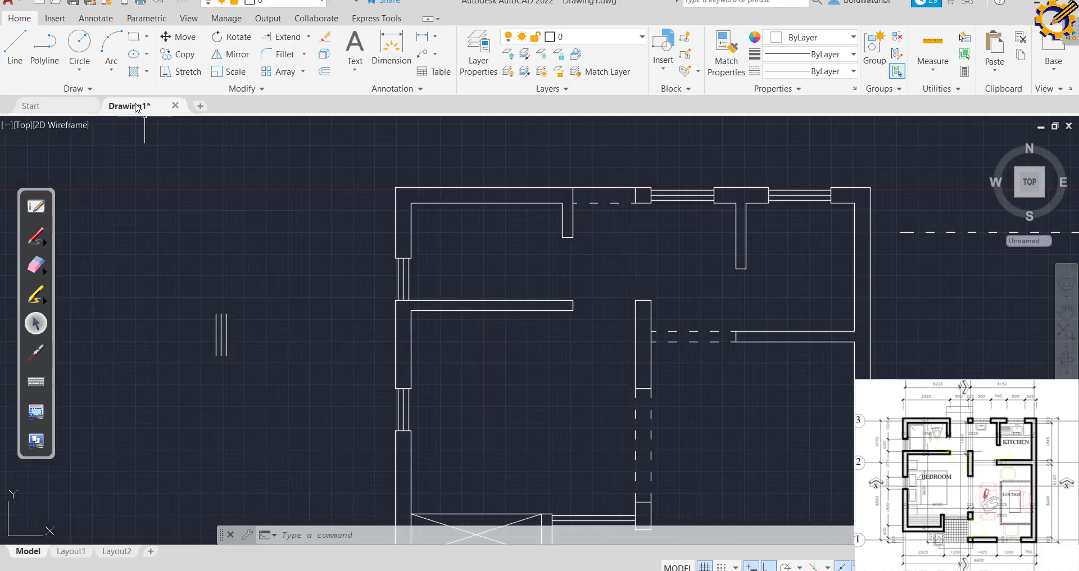
click(189, 19)
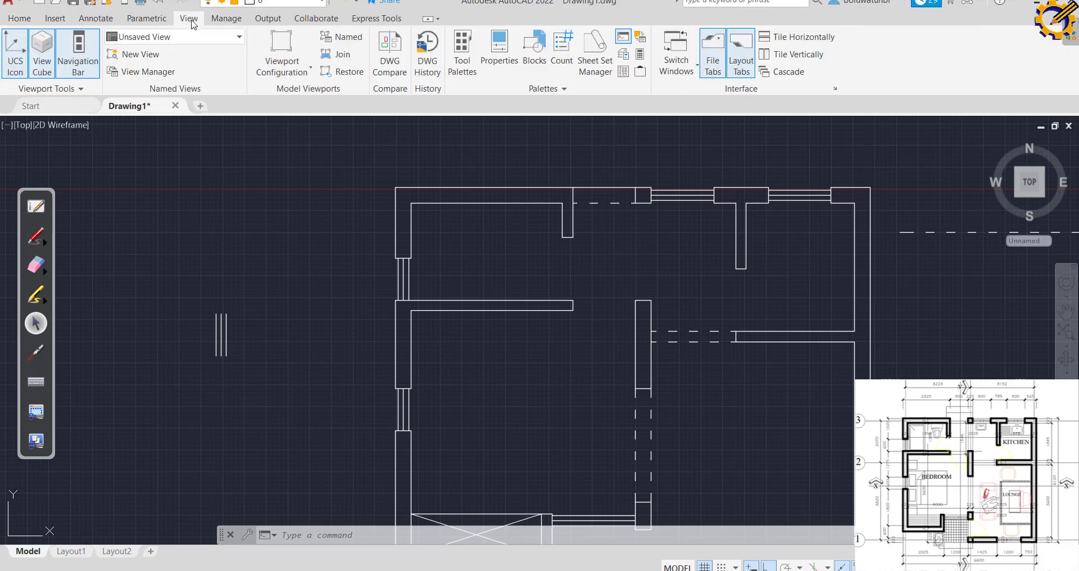
click(464, 57)
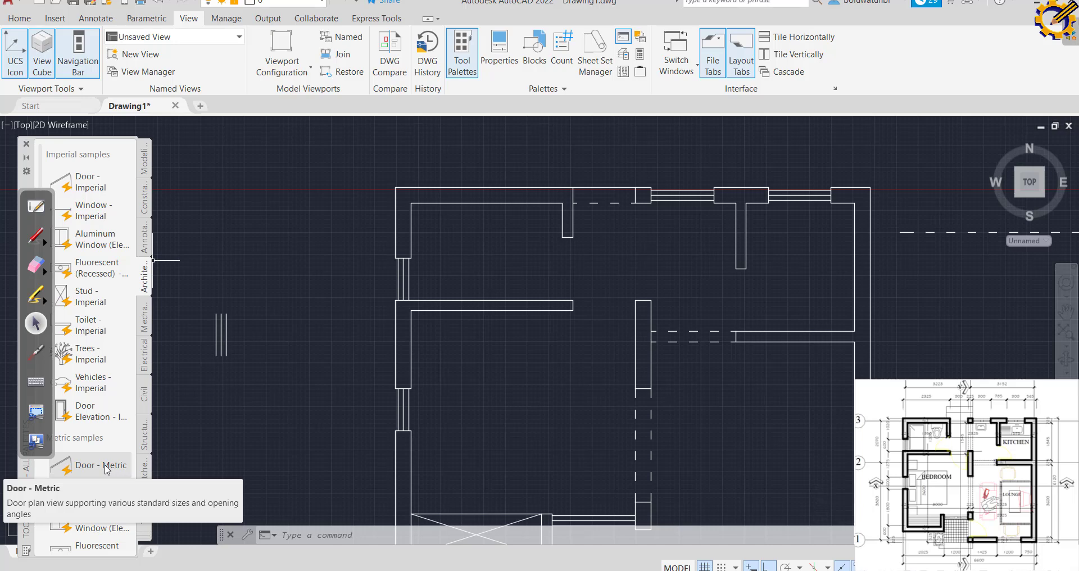
Insert the Door - Metric block outside the plan below the spare window lines and set its width to 900.
drag(189, 426, 228, 416)
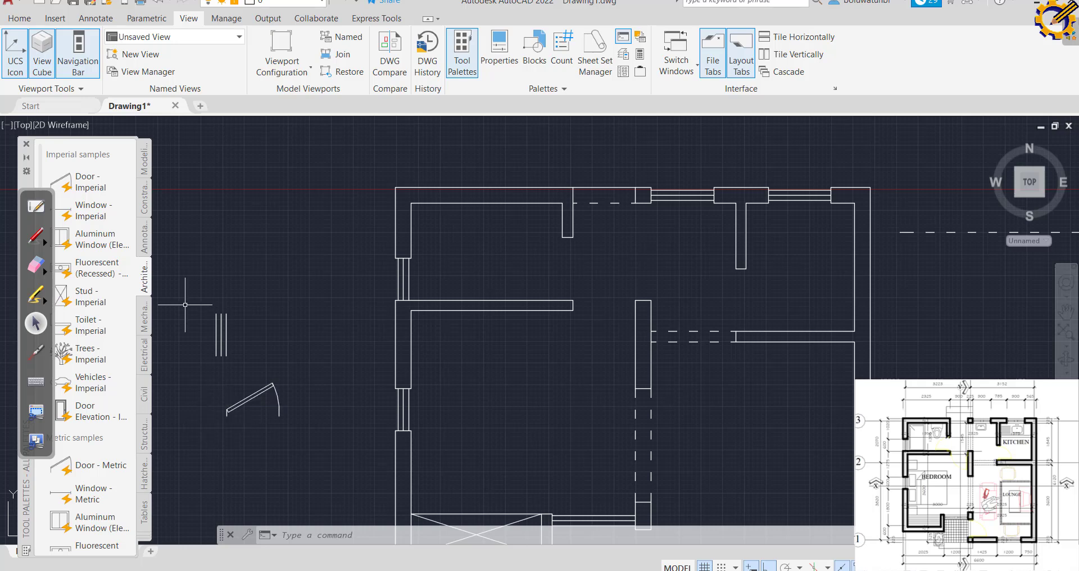
click(26, 144)
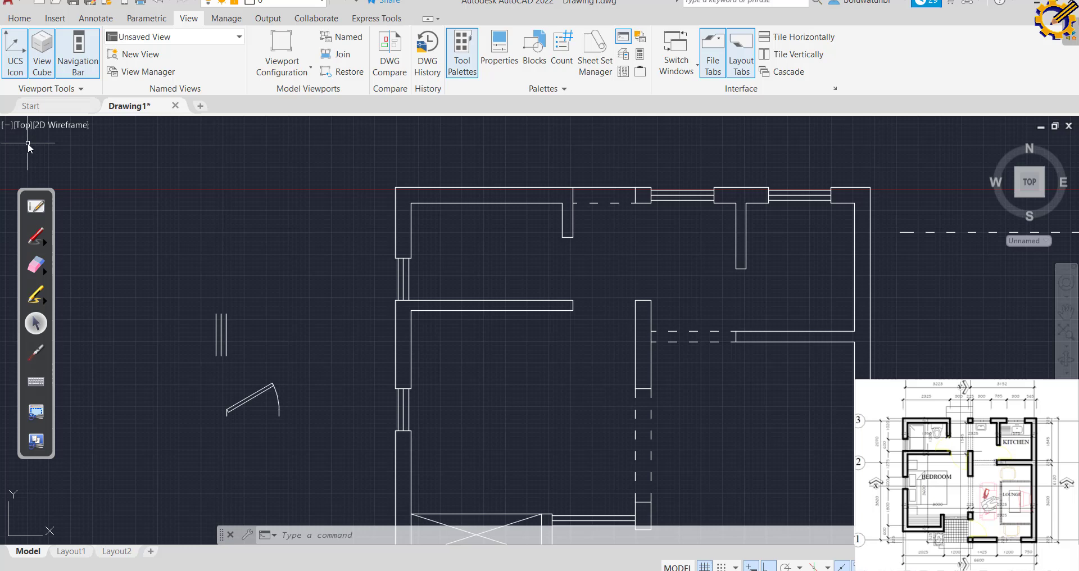
click(279, 406)
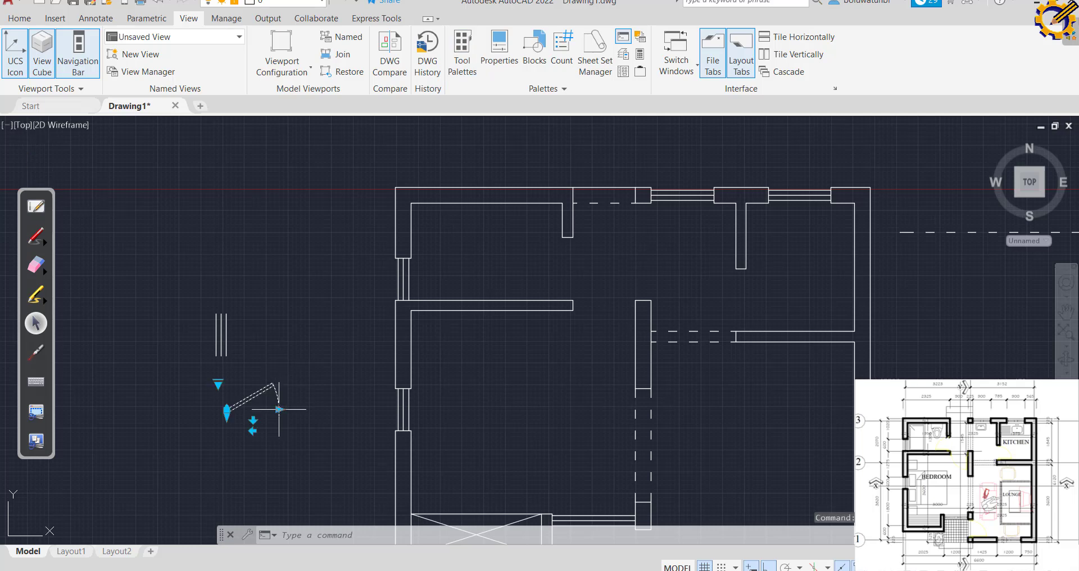
click(279, 409)
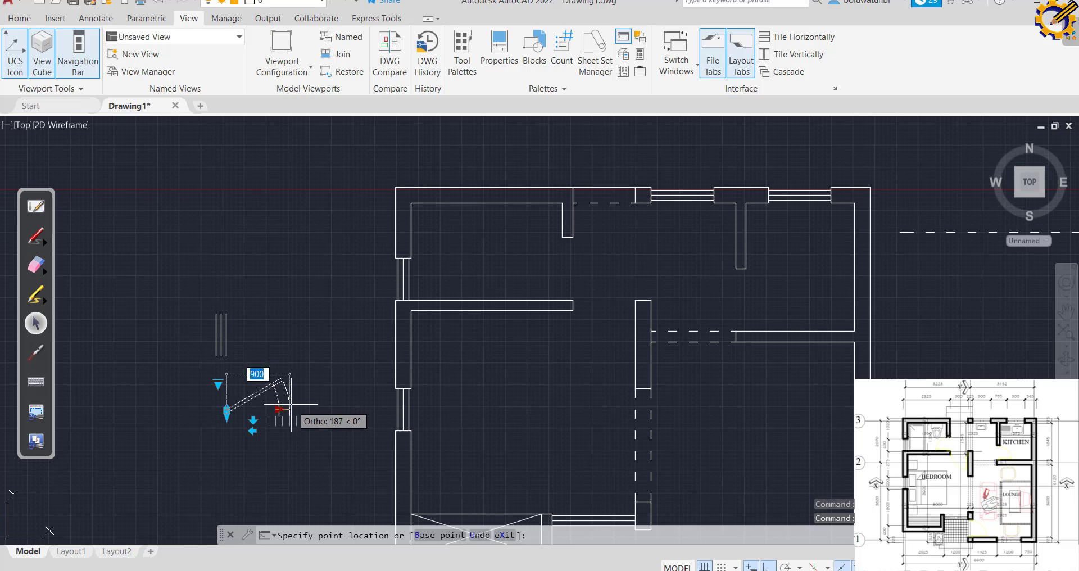
text(900)
key(Return)
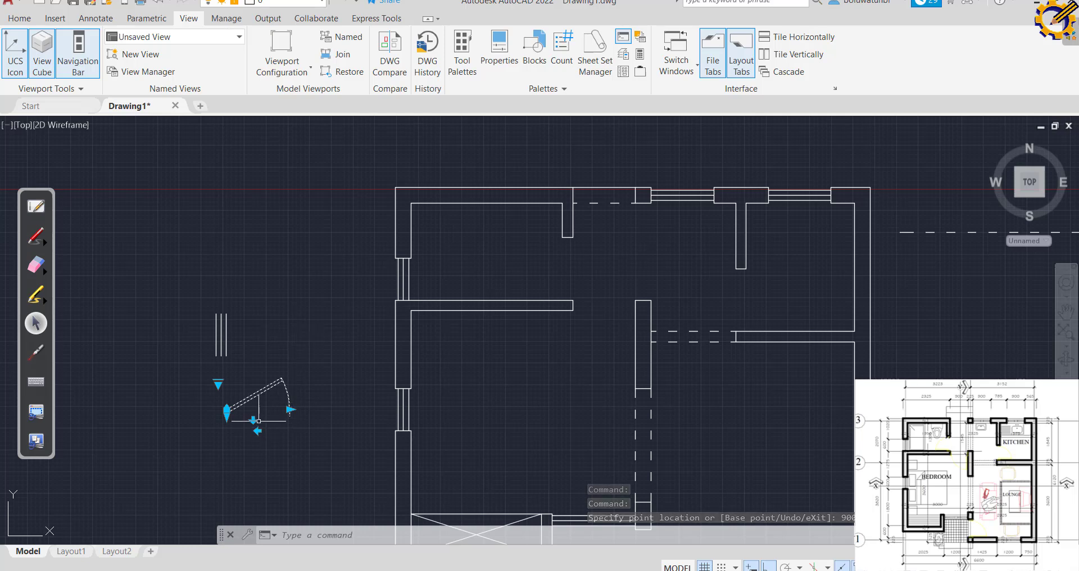
Try flipping the door's swing vertically and back, and test its opening at 45°, 60°, 90° and closed.
click(257, 431)
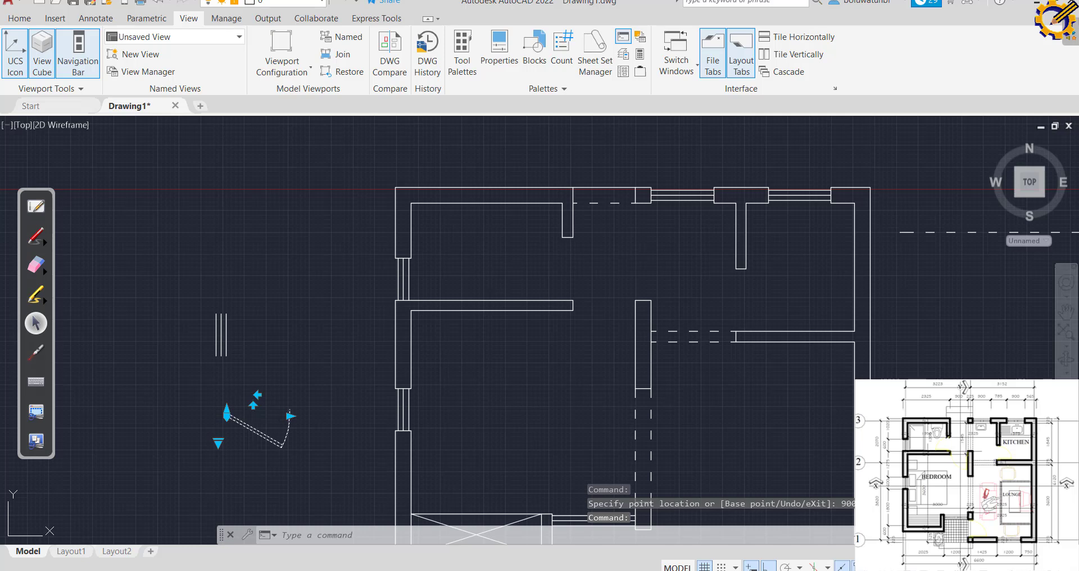
click(253, 405)
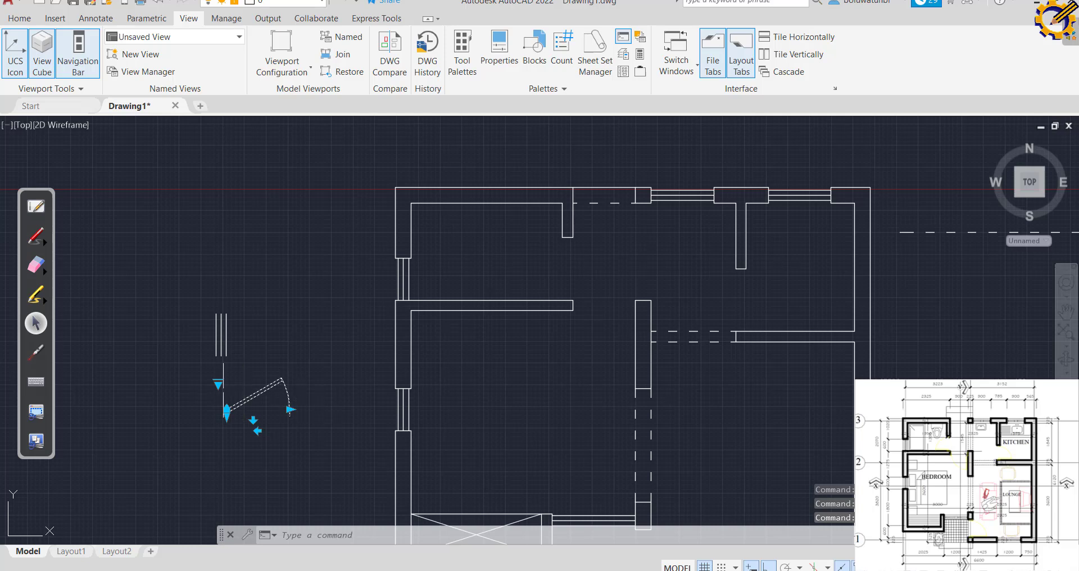
click(219, 385)
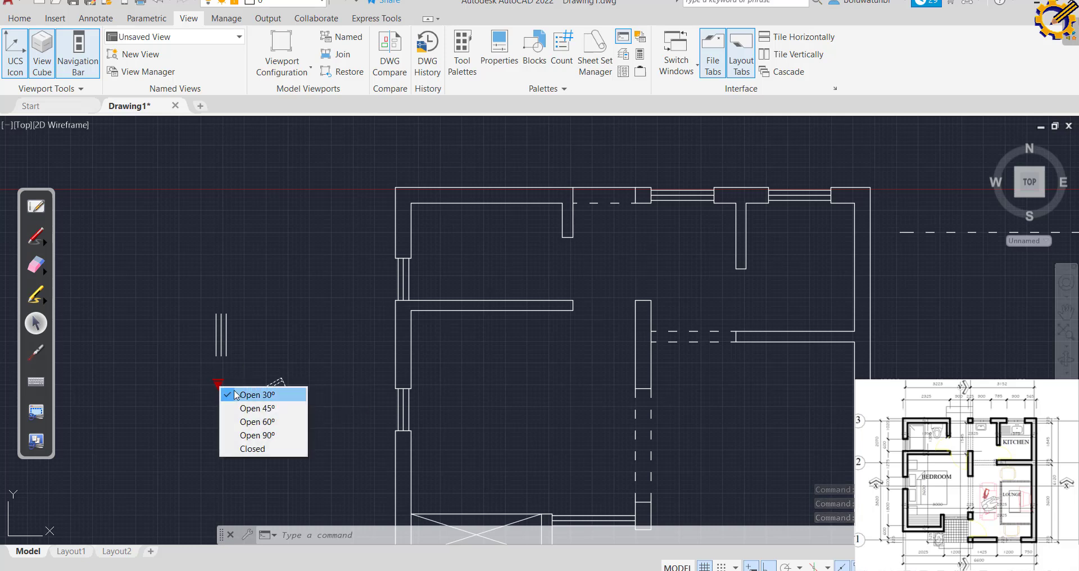
click(242, 408)
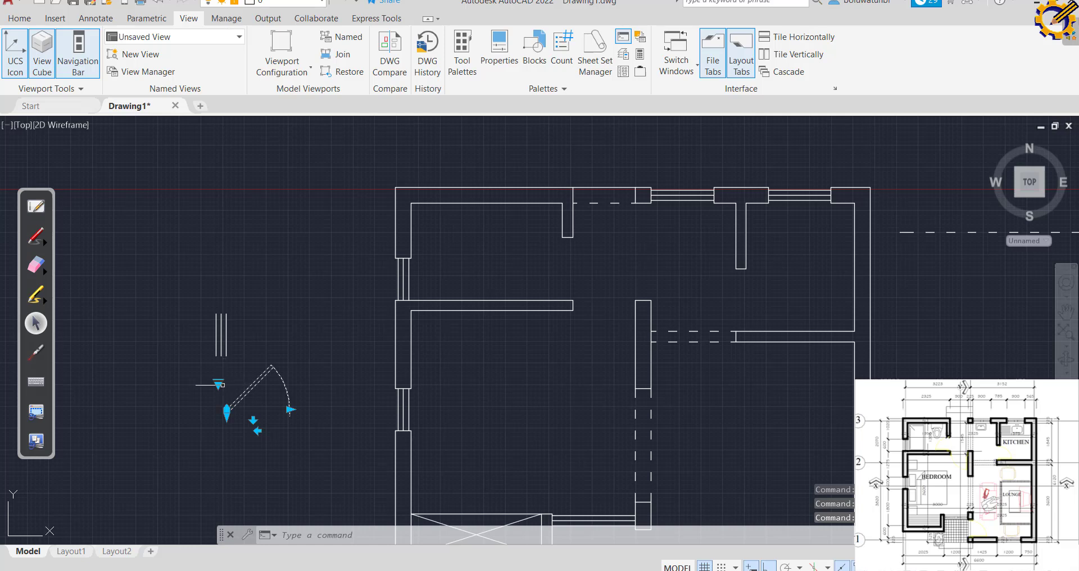
click(220, 385)
click(249, 421)
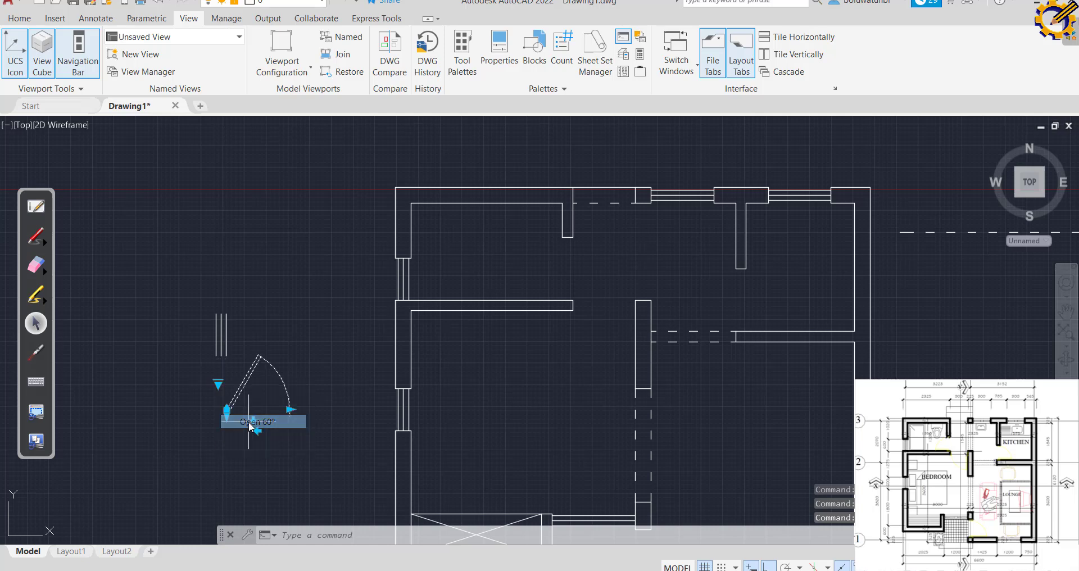
click(219, 385)
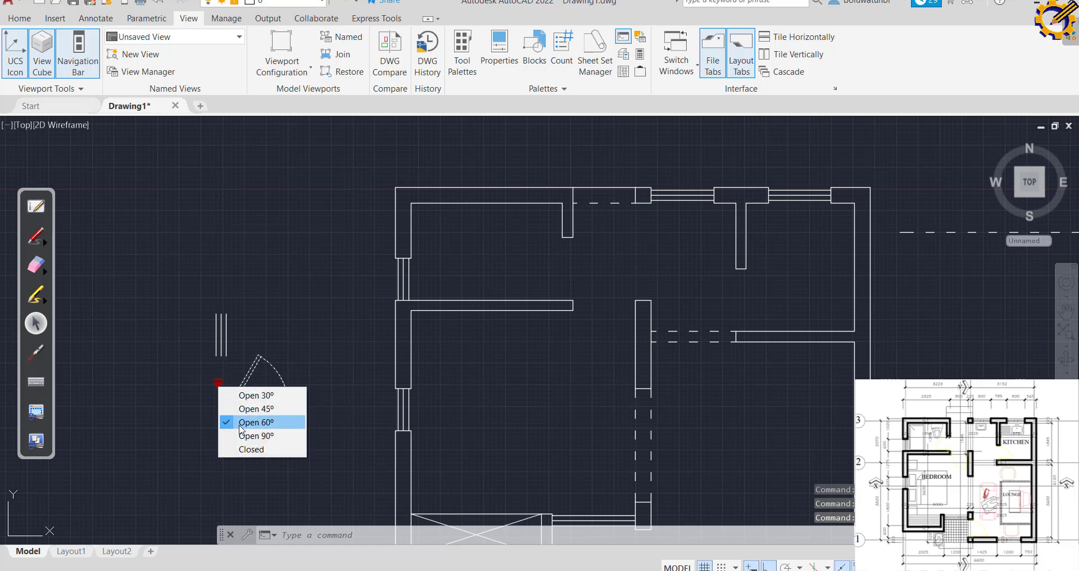
click(245, 436)
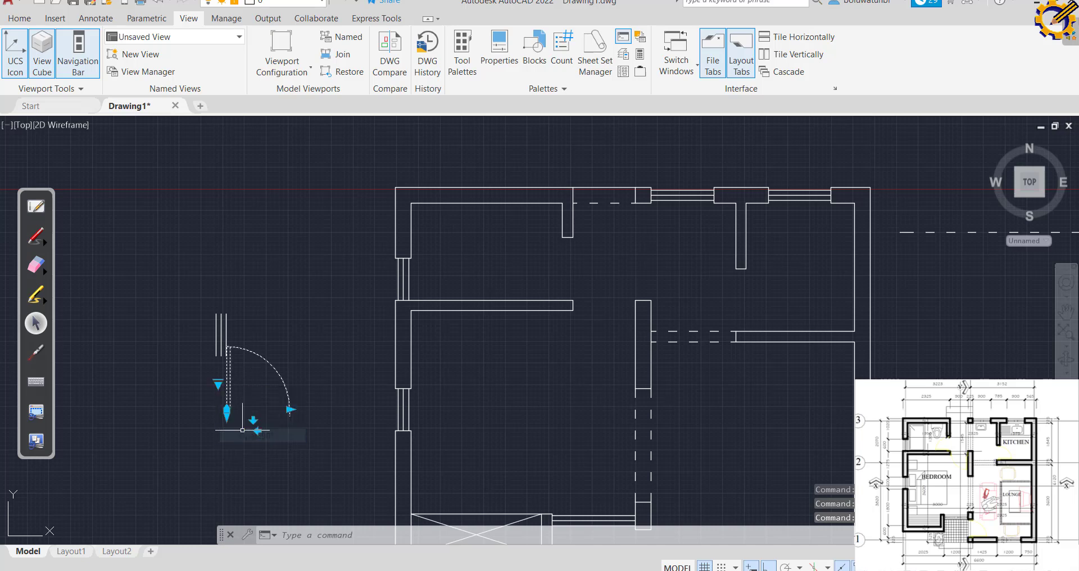
click(219, 386)
click(251, 448)
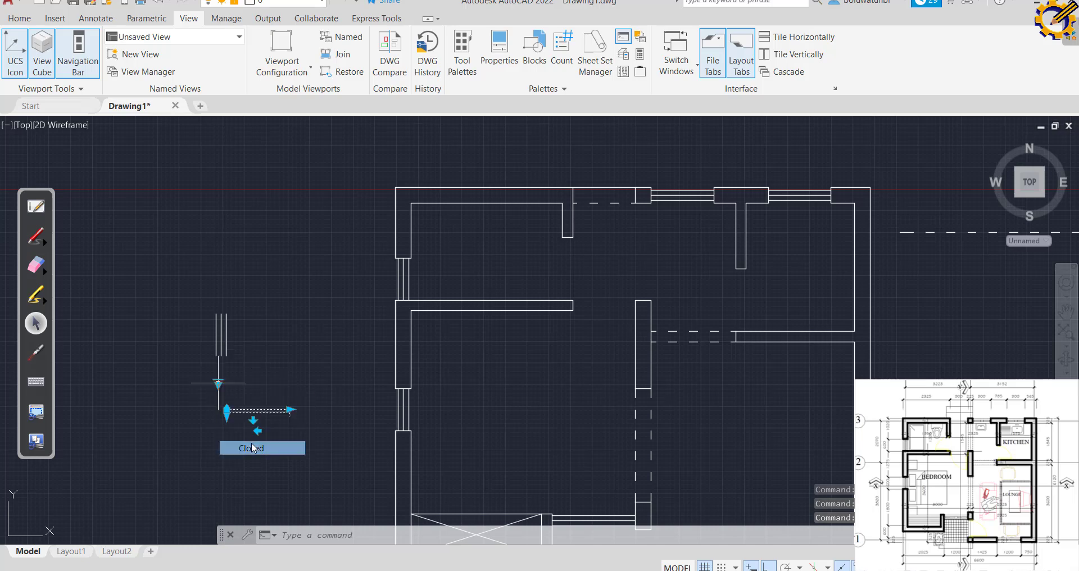
Set the door's opening to 60° and place a copy of it above the spare window lines.
click(218, 384)
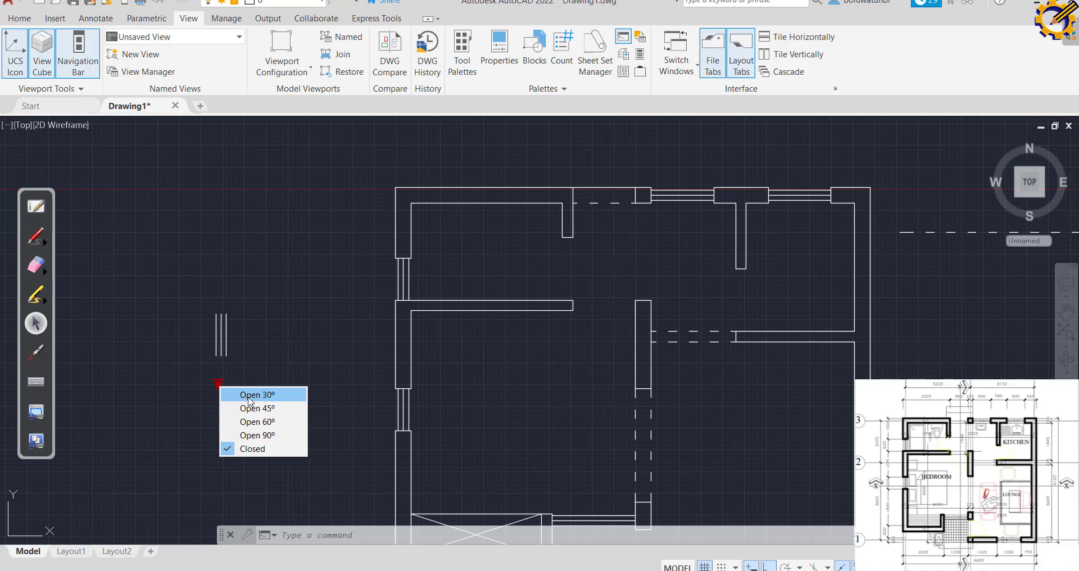
click(256, 422)
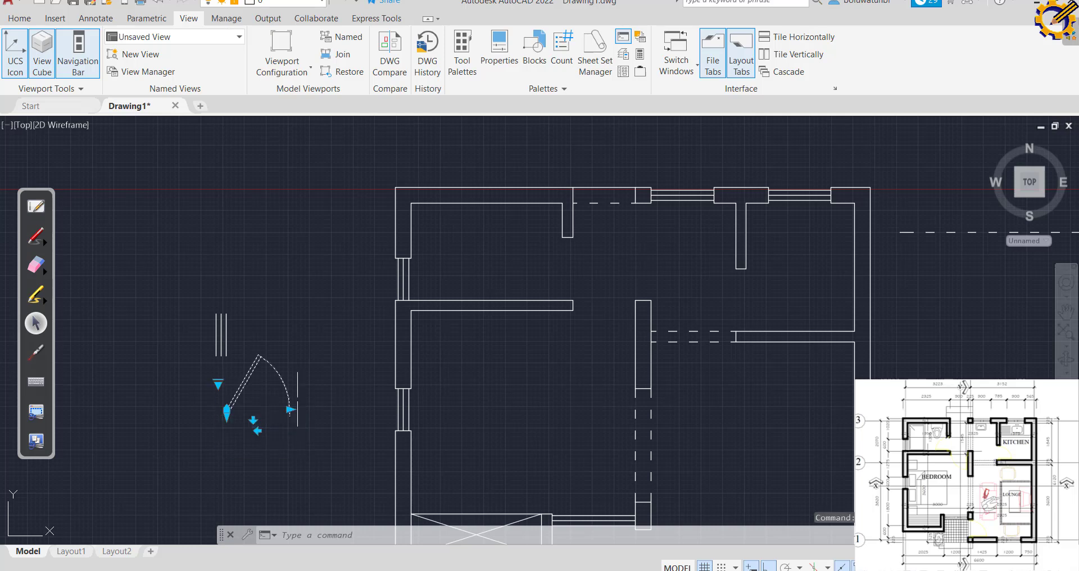
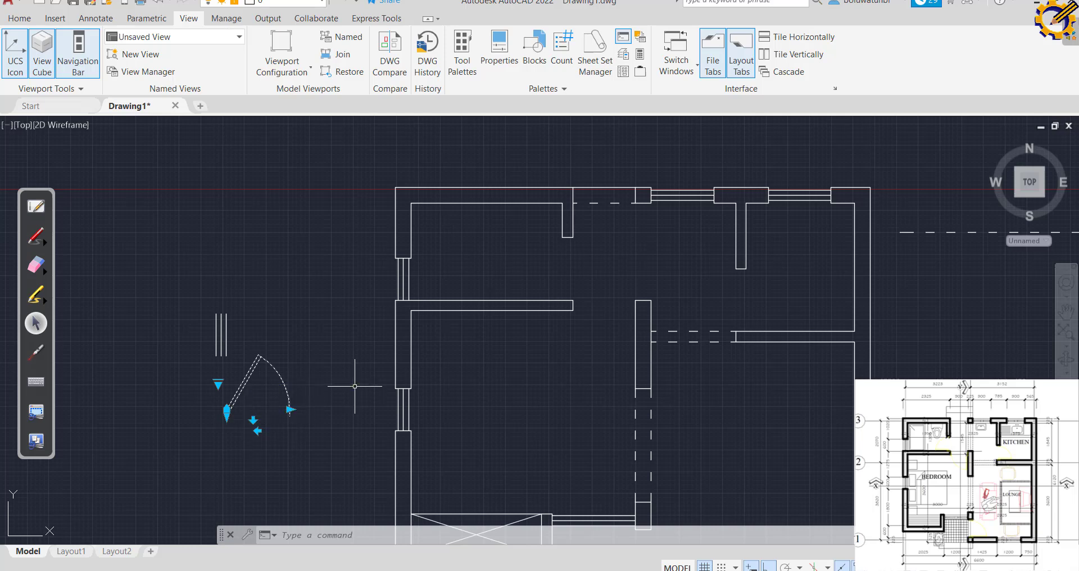
key(ctrl+c)
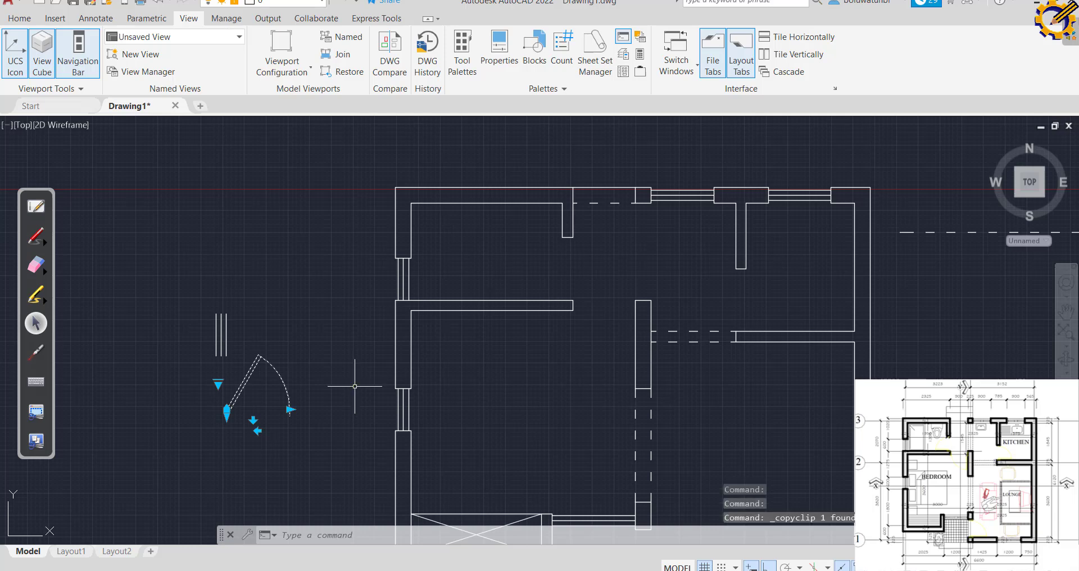
key(ctrl+v)
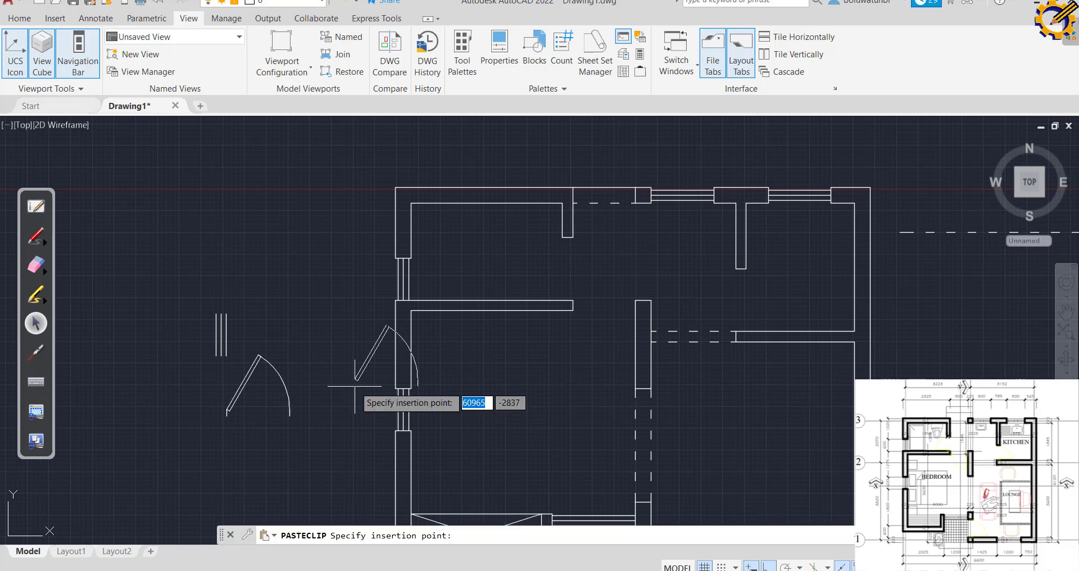
click(271, 254)
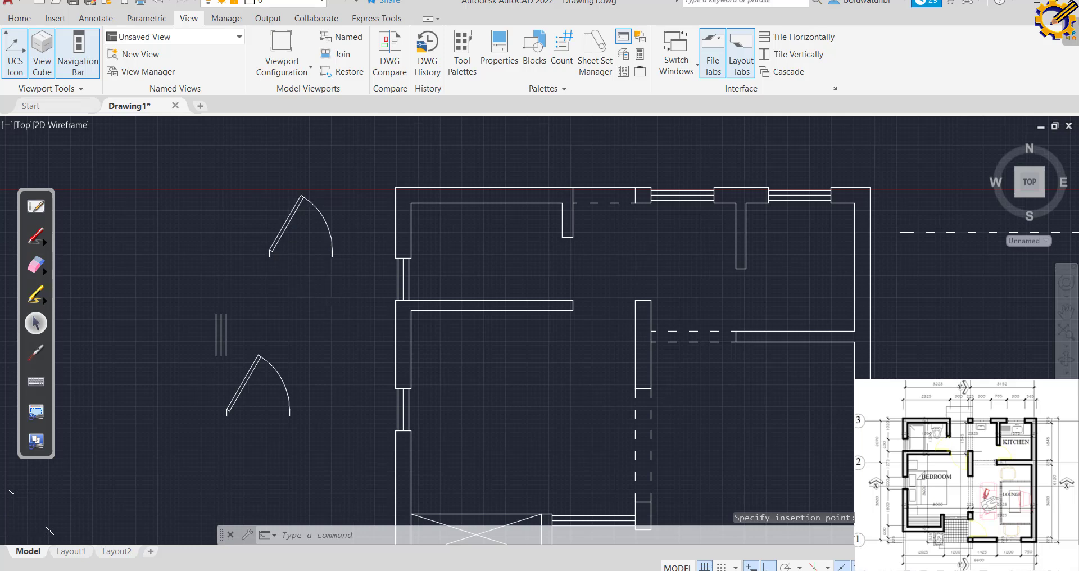
Set the original door's opening to 45° and flip it both vertically and horizontally.
click(280, 376)
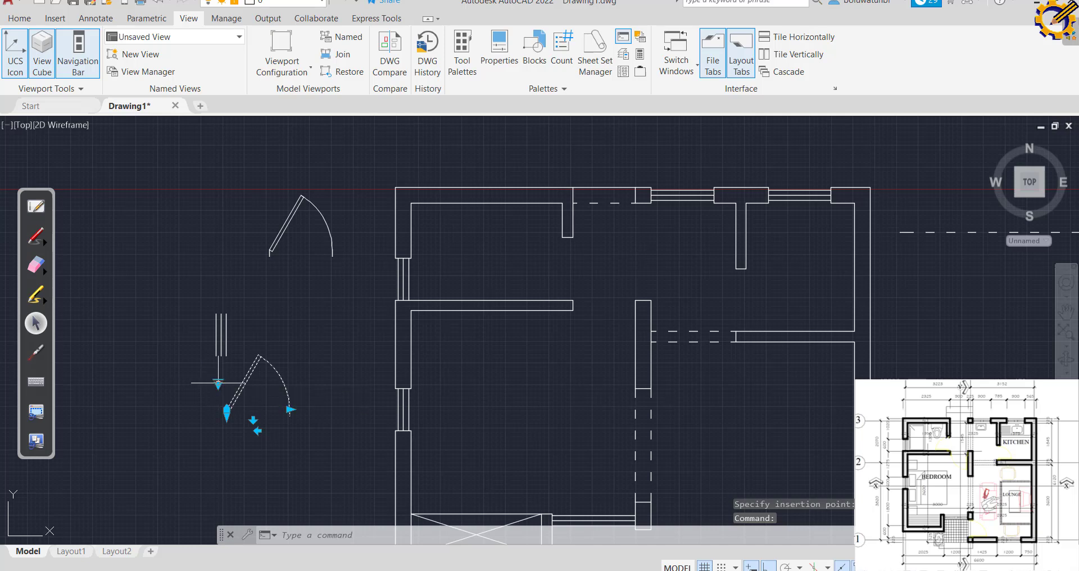
click(218, 385)
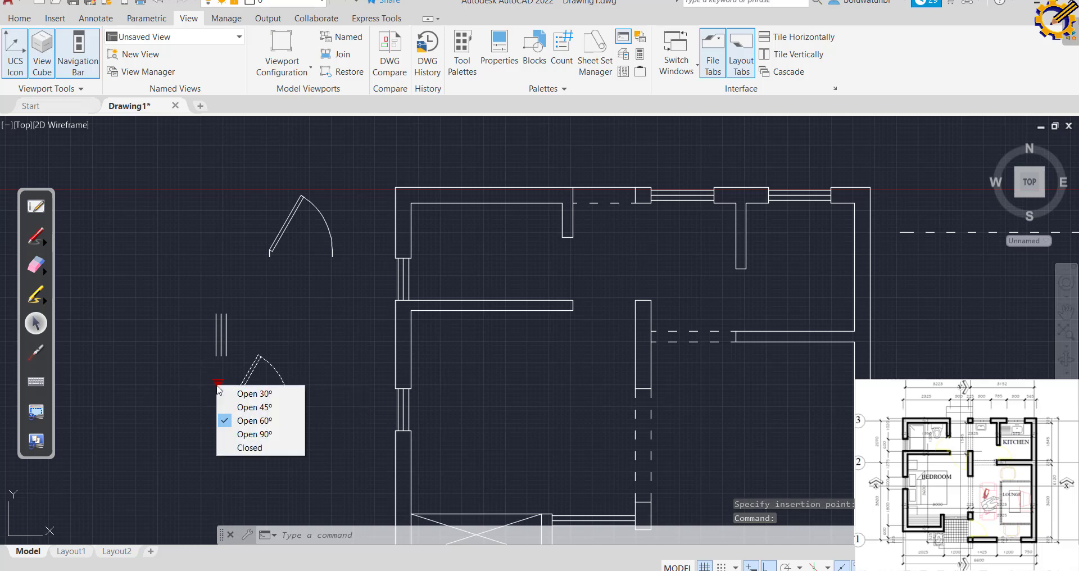
click(263, 405)
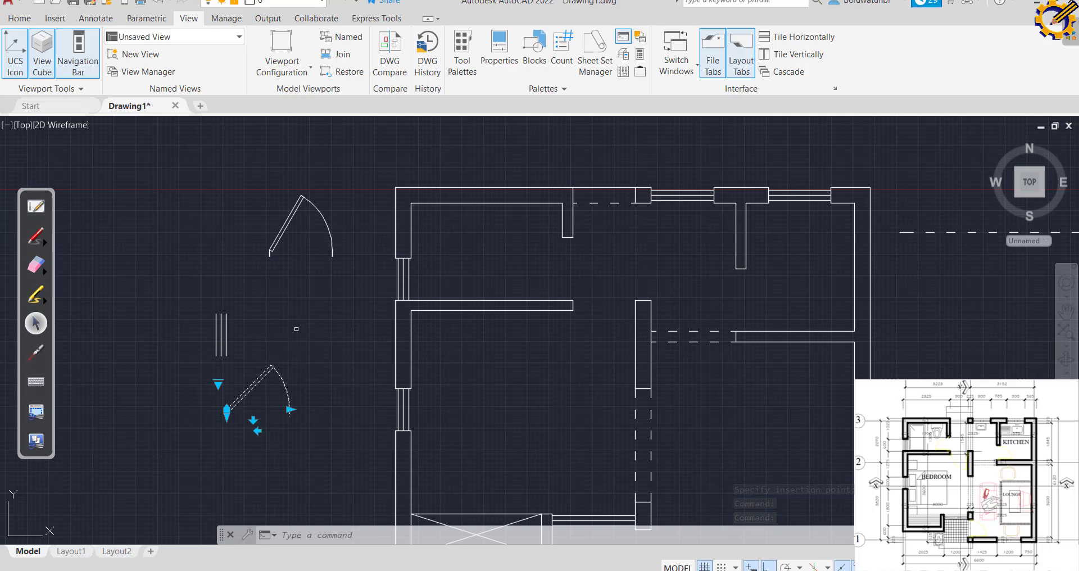
click(254, 419)
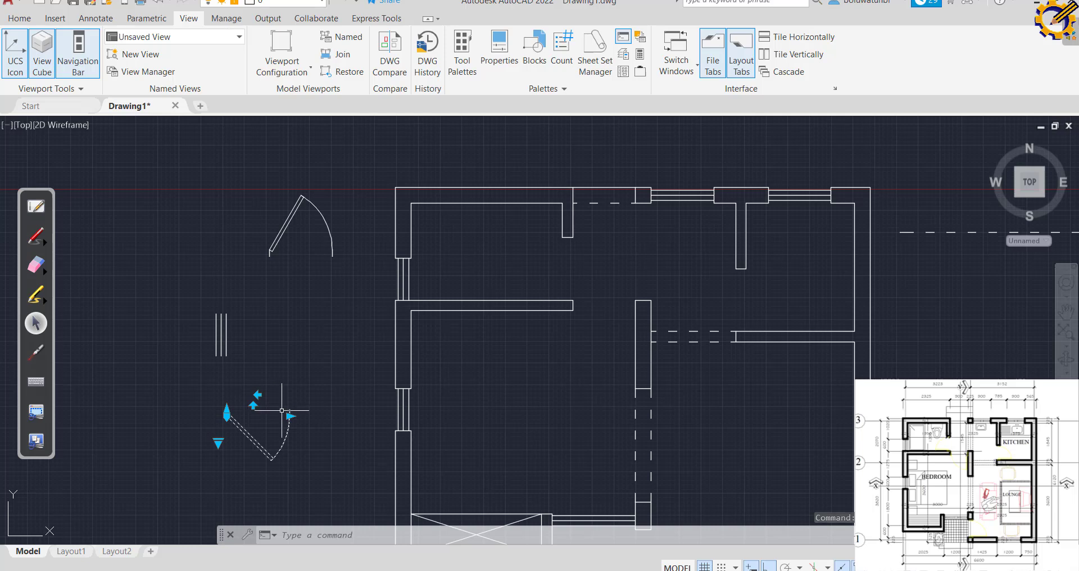
click(258, 394)
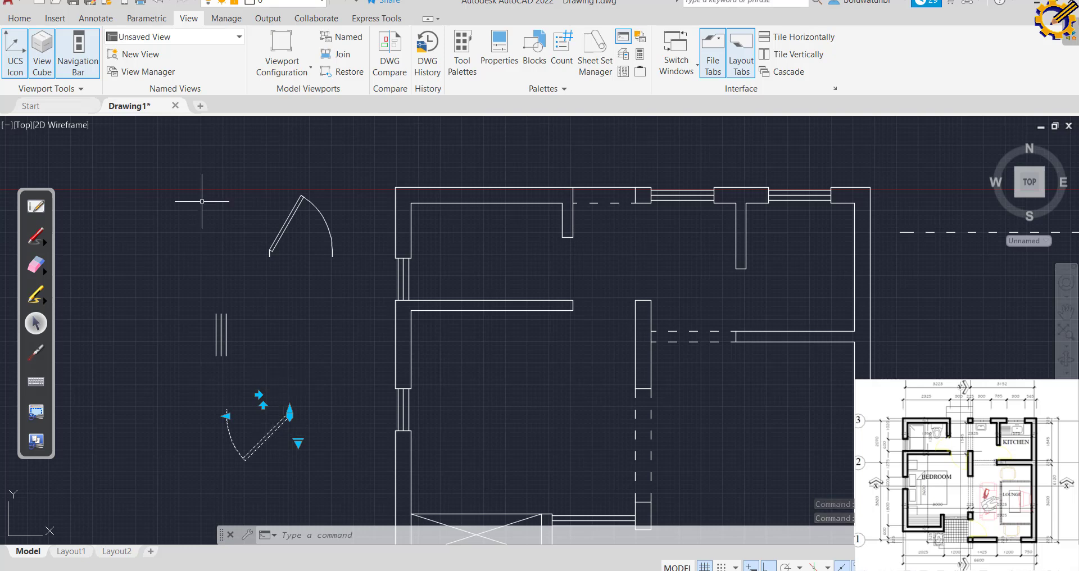
Move the 45° door by its hinge endpoint to the central wall's upper corner at the bedroom opening, with Ortho off.
click(23, 20)
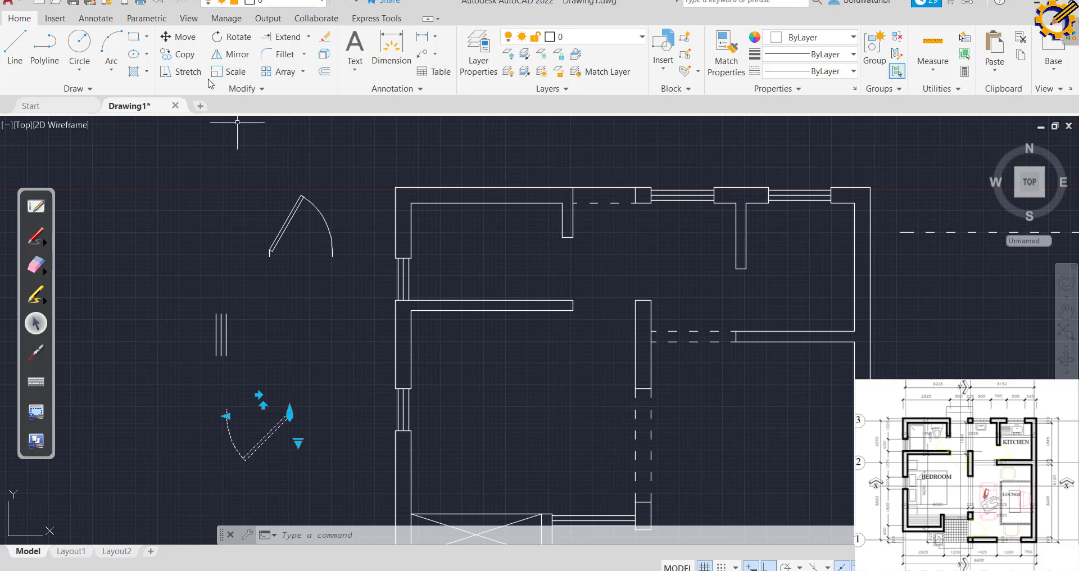
click(179, 37)
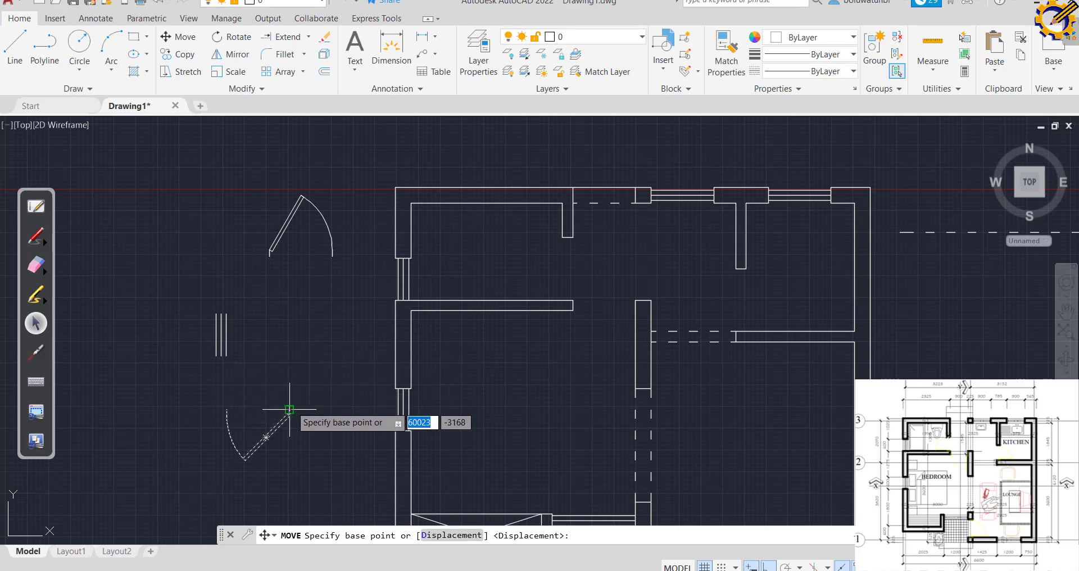
click(290, 409)
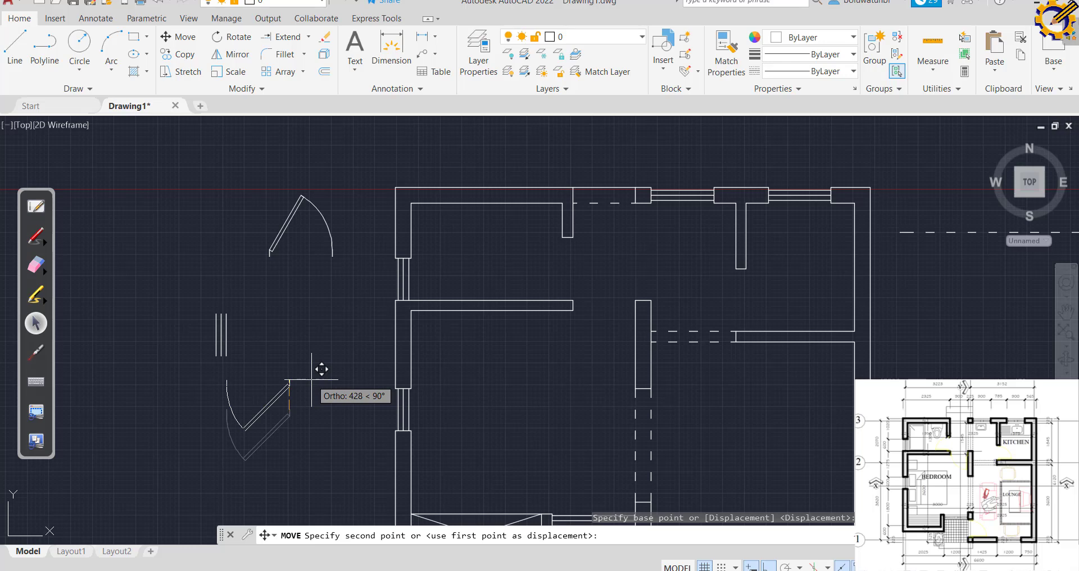
key(F8)
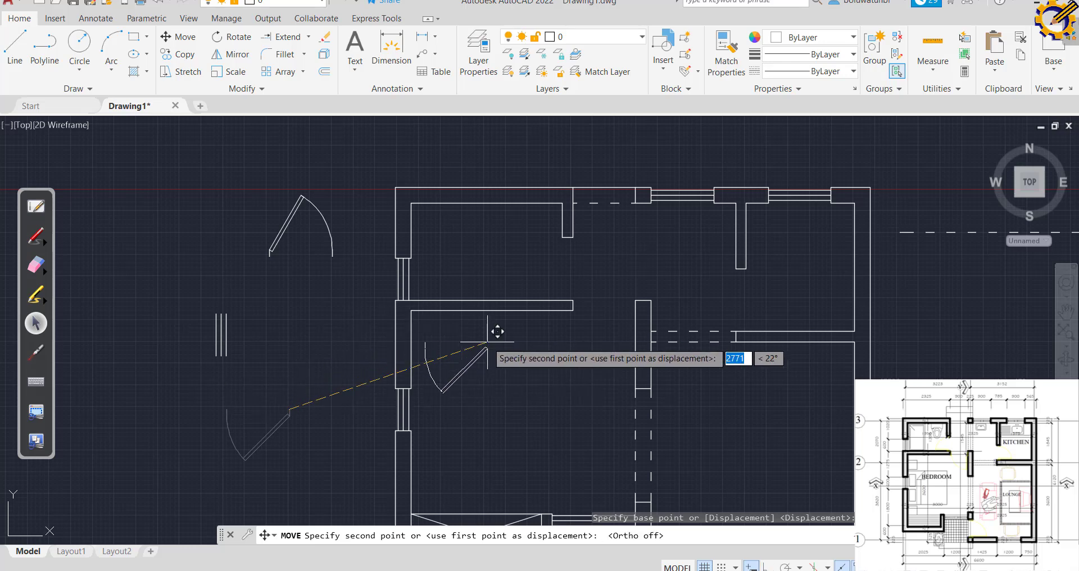
scroll(606, 302, up, 2)
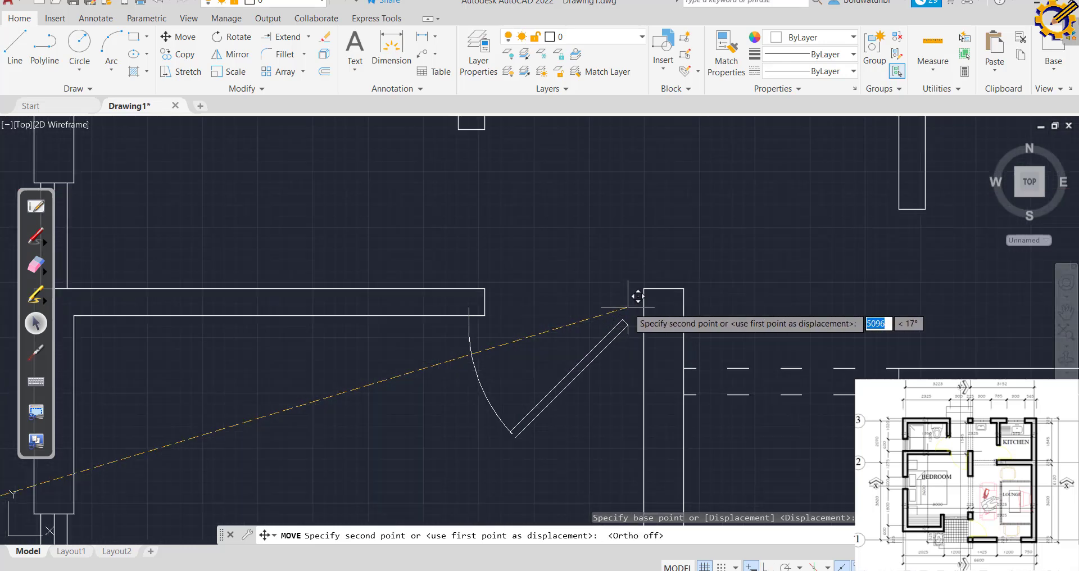
scroll(646, 298, up, 2)
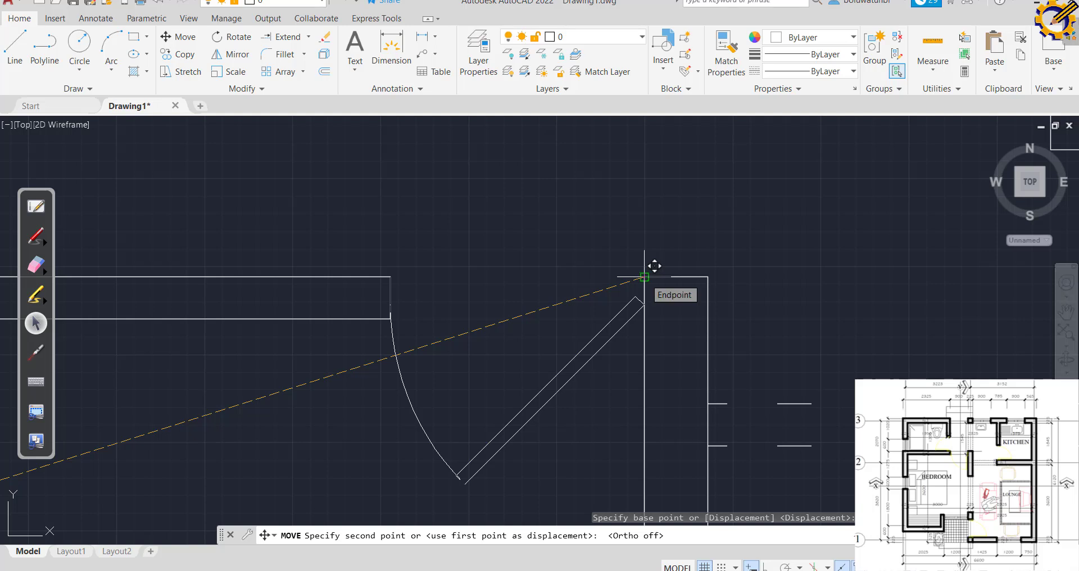
click(645, 277)
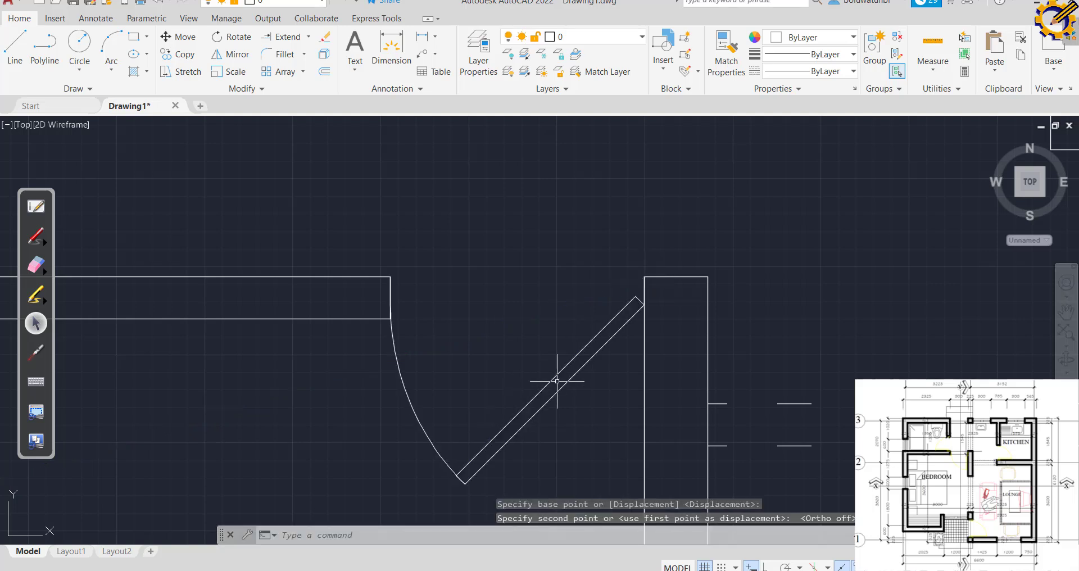
Save the drawing in the Documents folder under the file name BUILDING ARC.
scroll(559, 375, down, 2)
scroll(561, 371, down, 2)
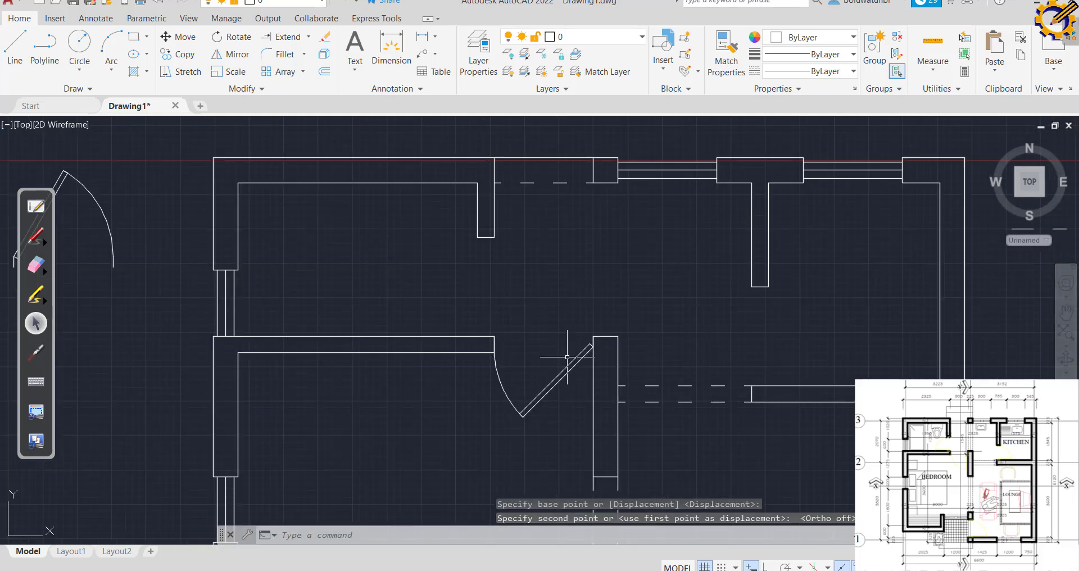
scroll(567, 357, down, 2)
middle_drag(679, 449, 603, 334)
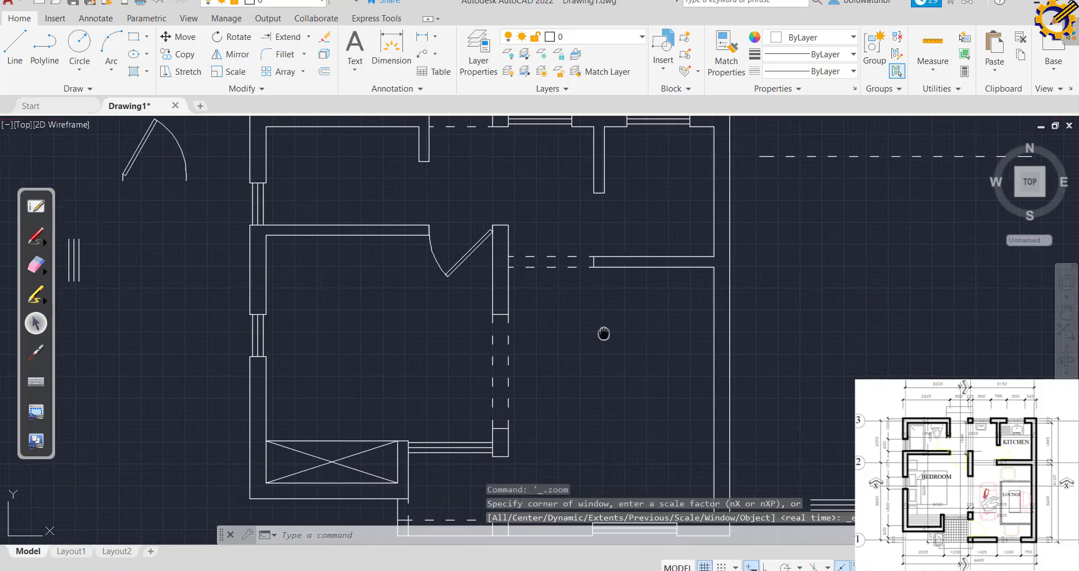
scroll(557, 296, up, 3)
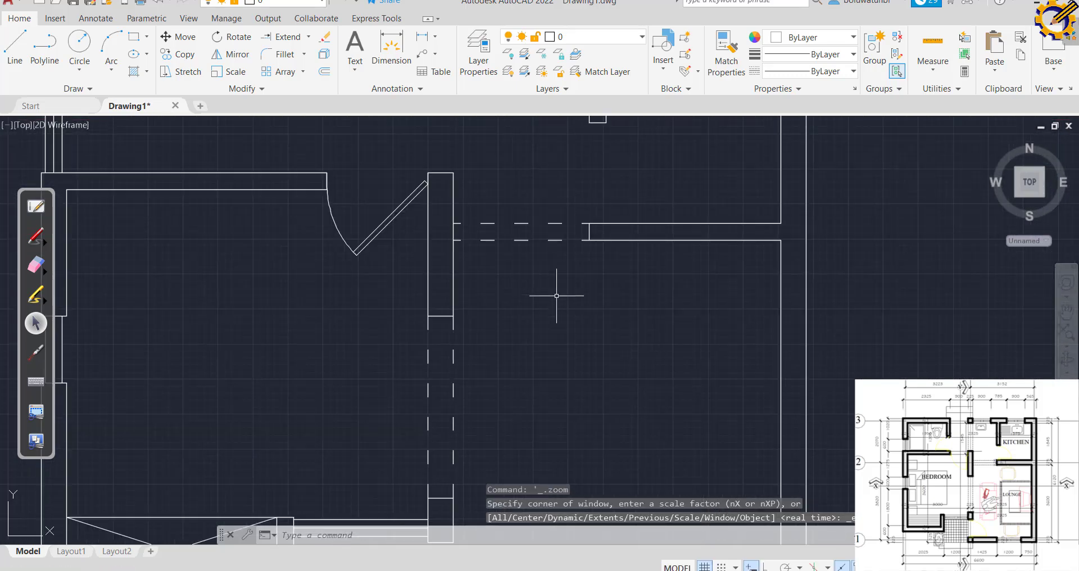
key(ctrl+s)
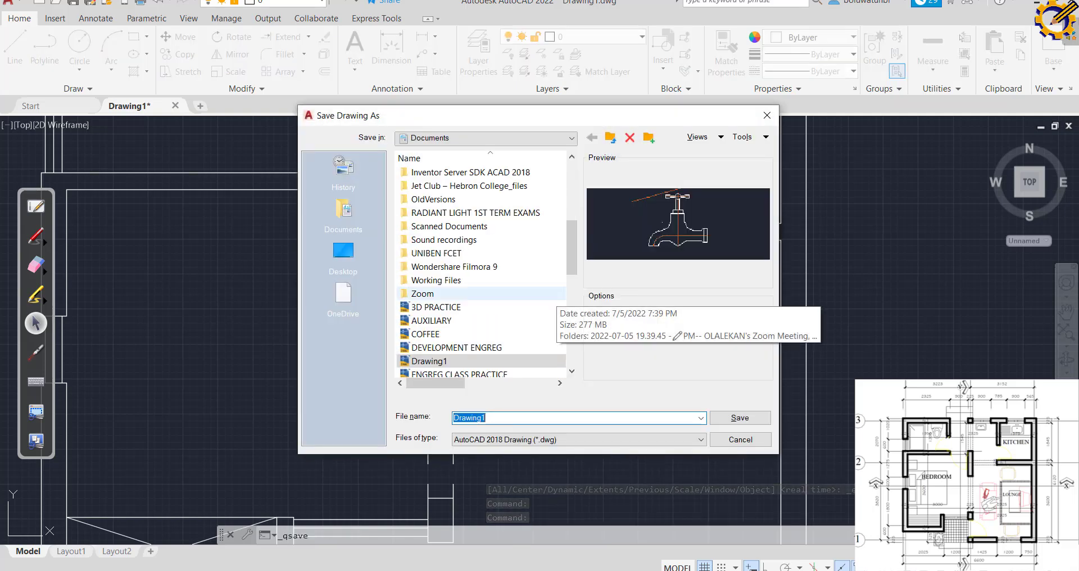
text(BUILDING ARC)
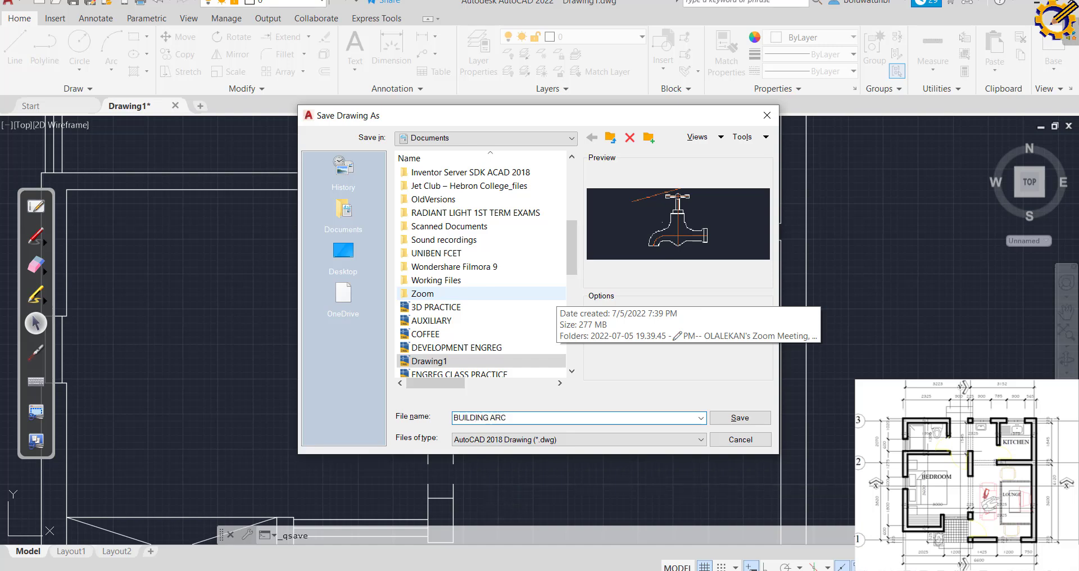
key(Return)
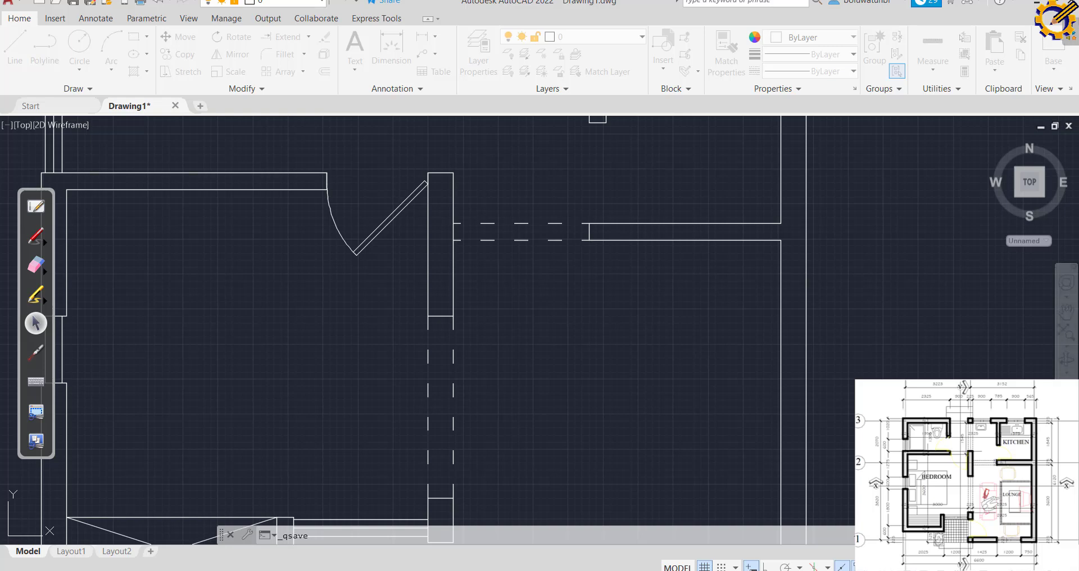
Set the spare door outside the plan to open 45° and paste a copy of it inside the bathroom.
scroll(491, 281, down, 1)
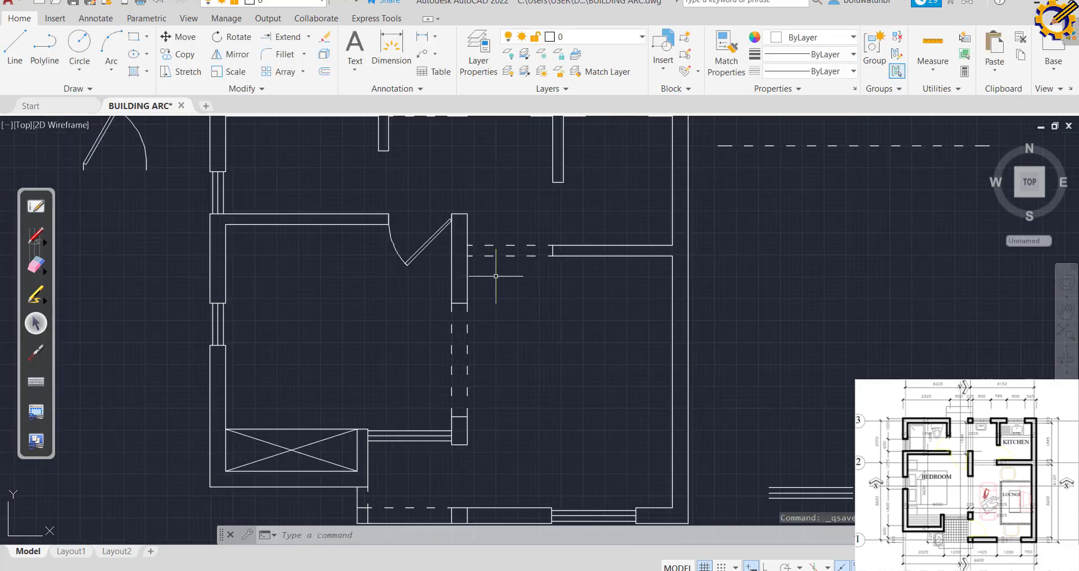
scroll(496, 275, up, 2)
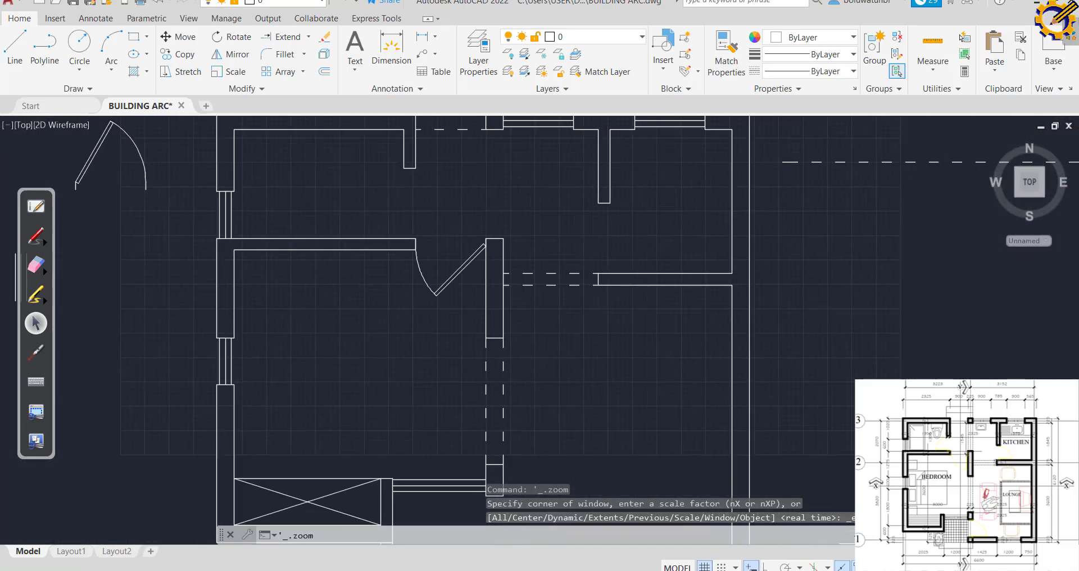
scroll(398, 220, down, 1)
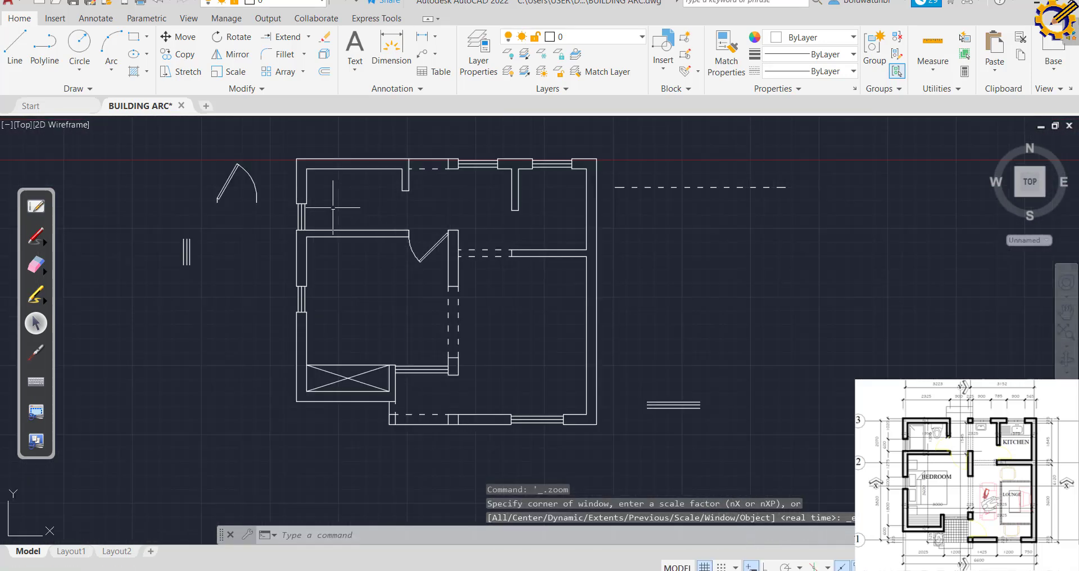
click(257, 198)
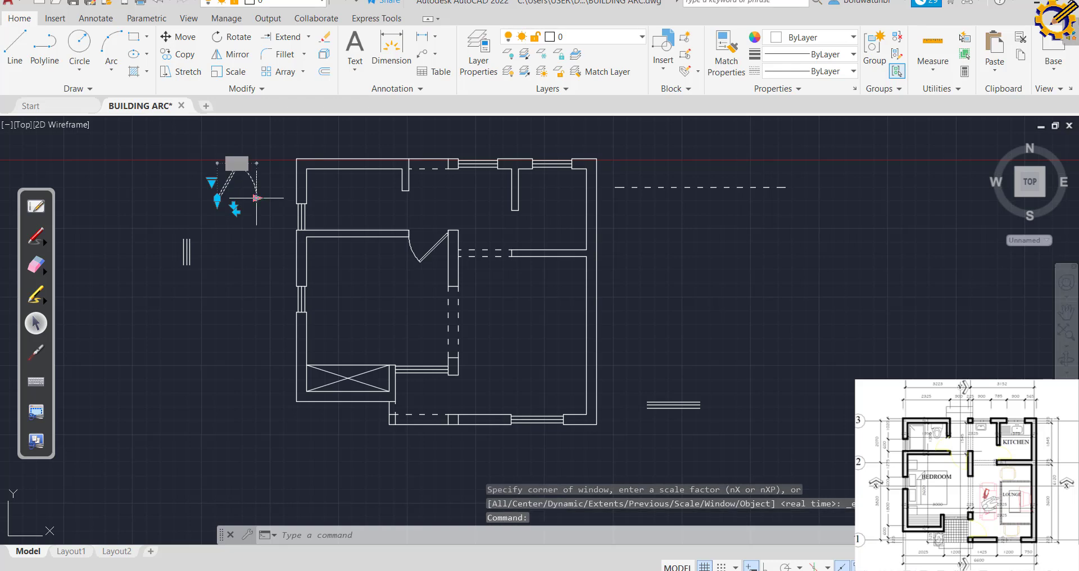
click(211, 182)
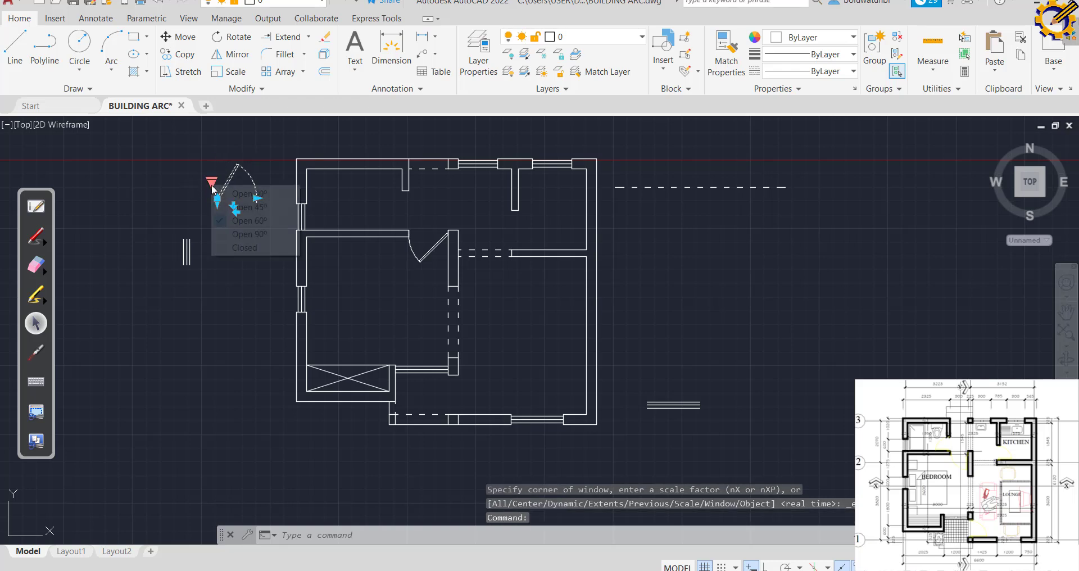
click(246, 208)
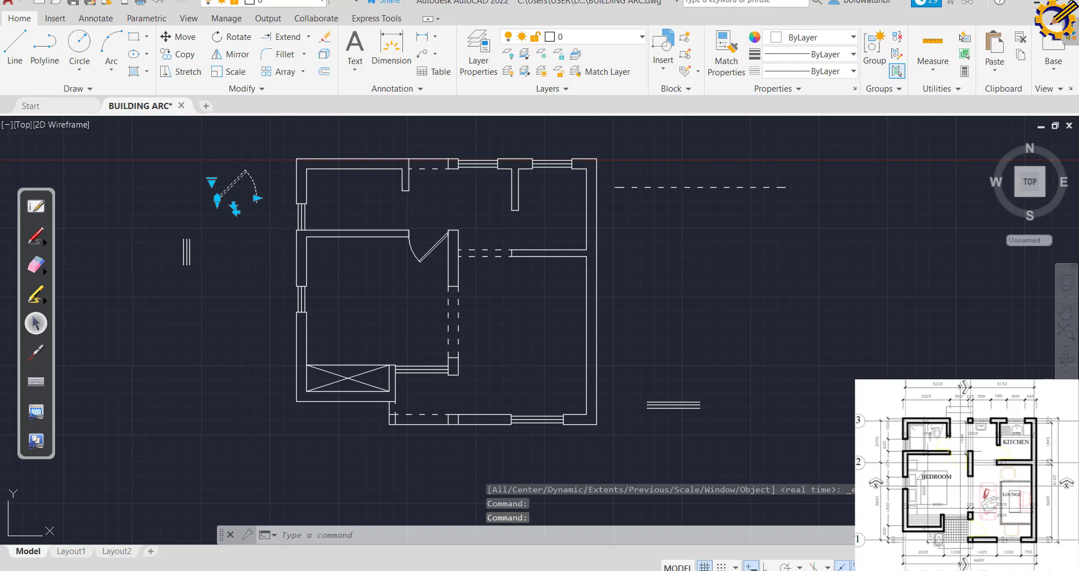
key(ctrl+c)
key(ctrl+v)
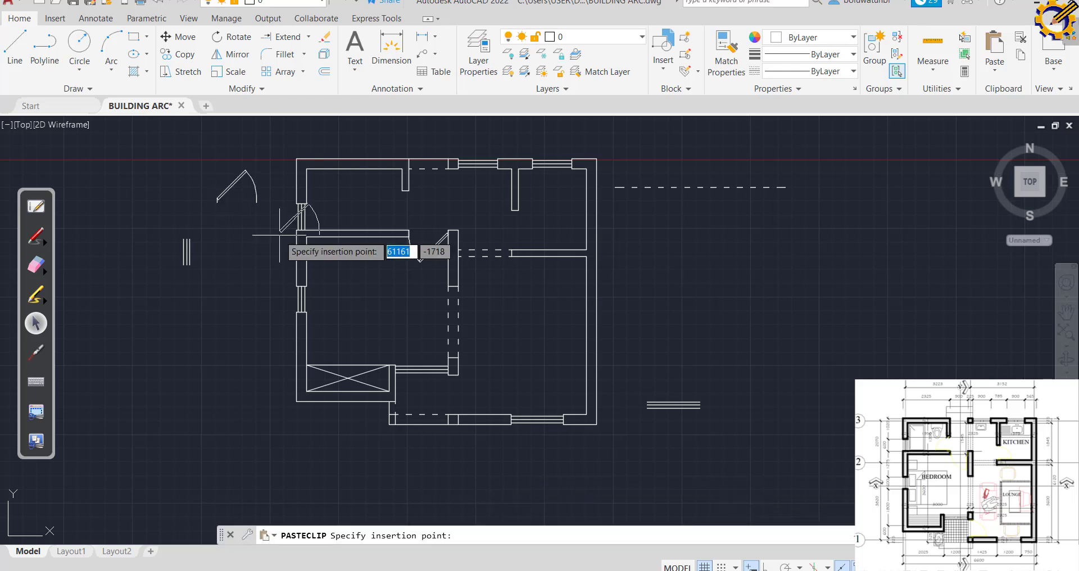
click(350, 213)
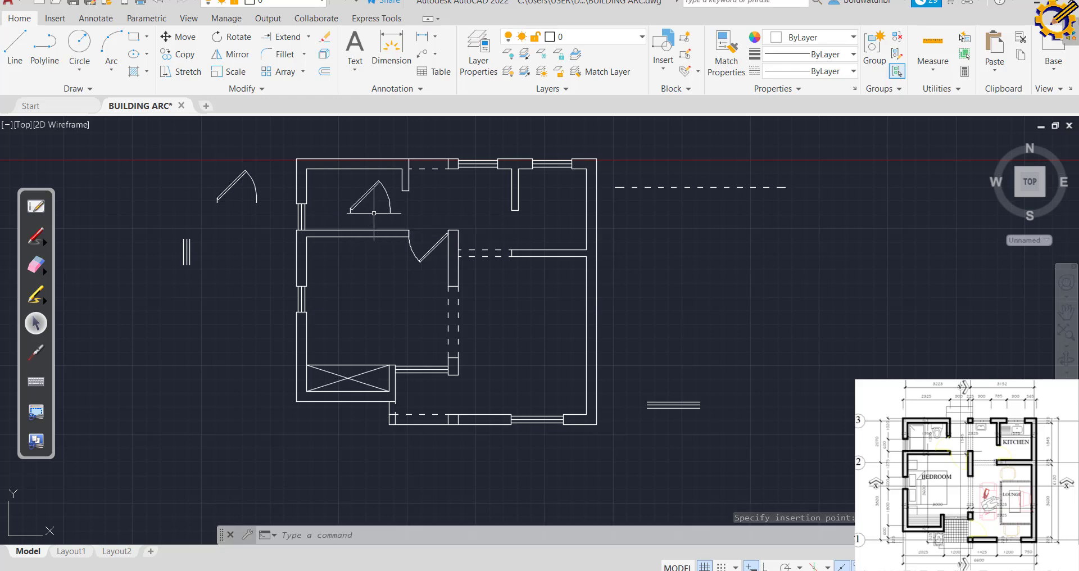
Flip the copied bathroom door both horizontally and vertically.
click(364, 196)
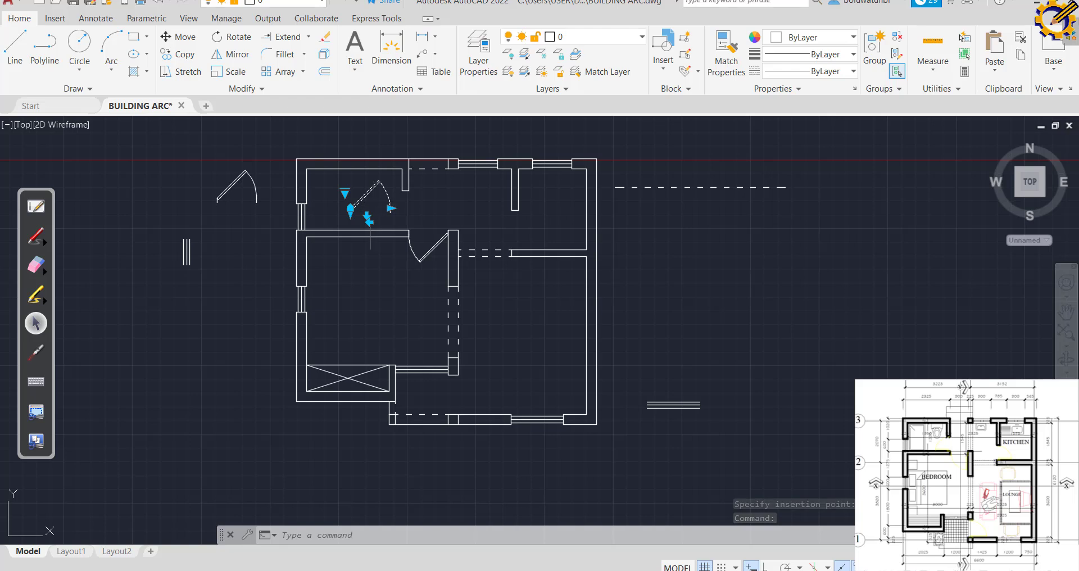
click(369, 222)
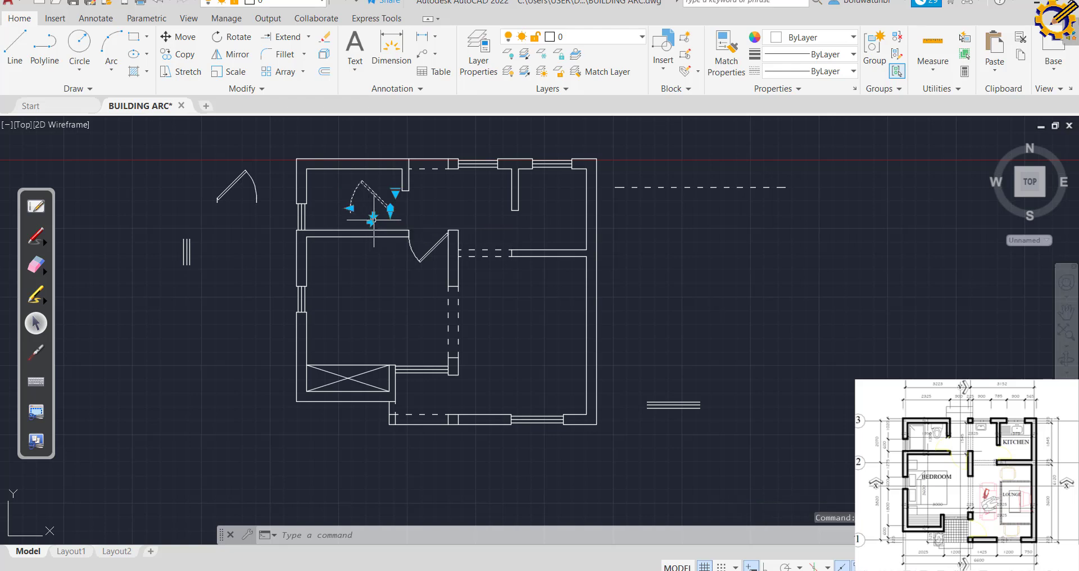
click(372, 218)
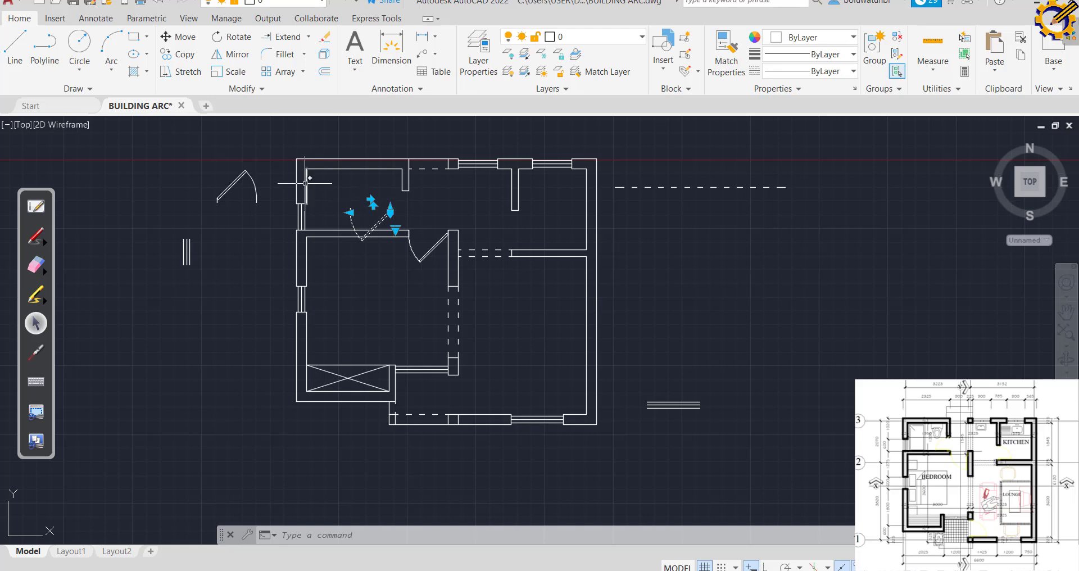
Rotate the bathroom door 90° about the free end of its swing arc, with Ortho on.
click(228, 36)
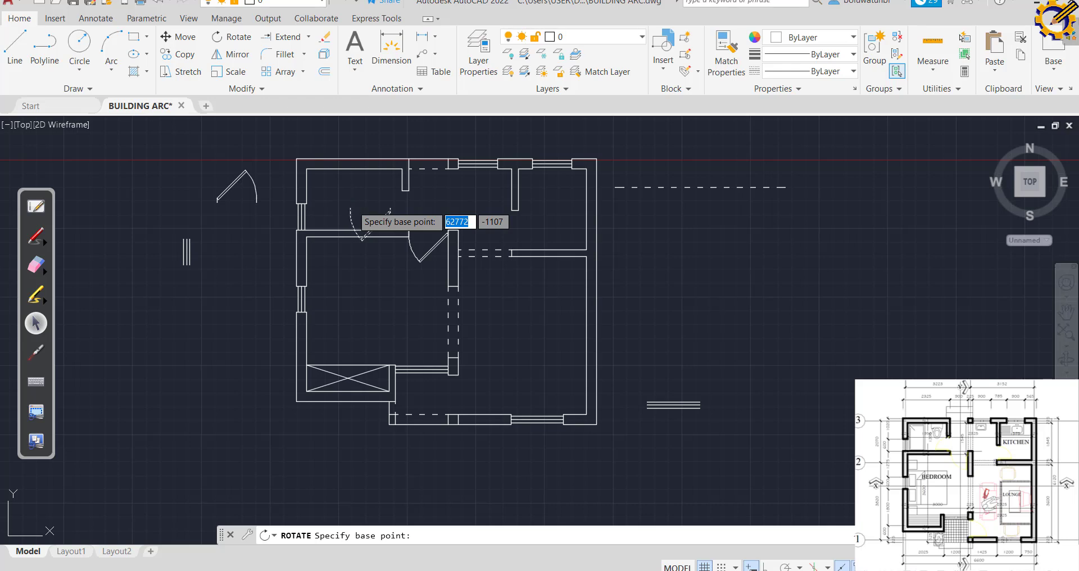
click(350, 208)
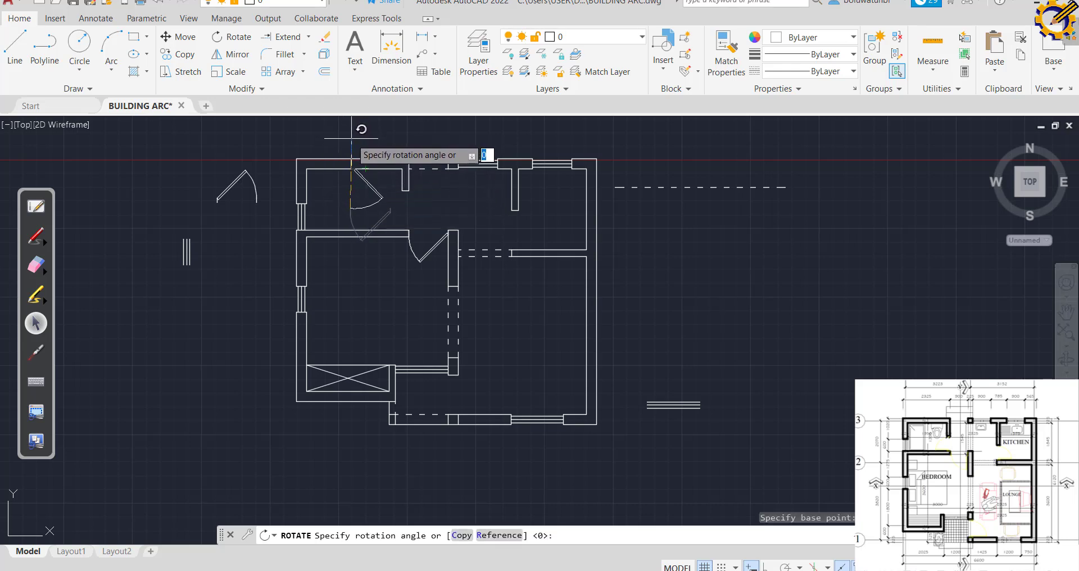
key(F8)
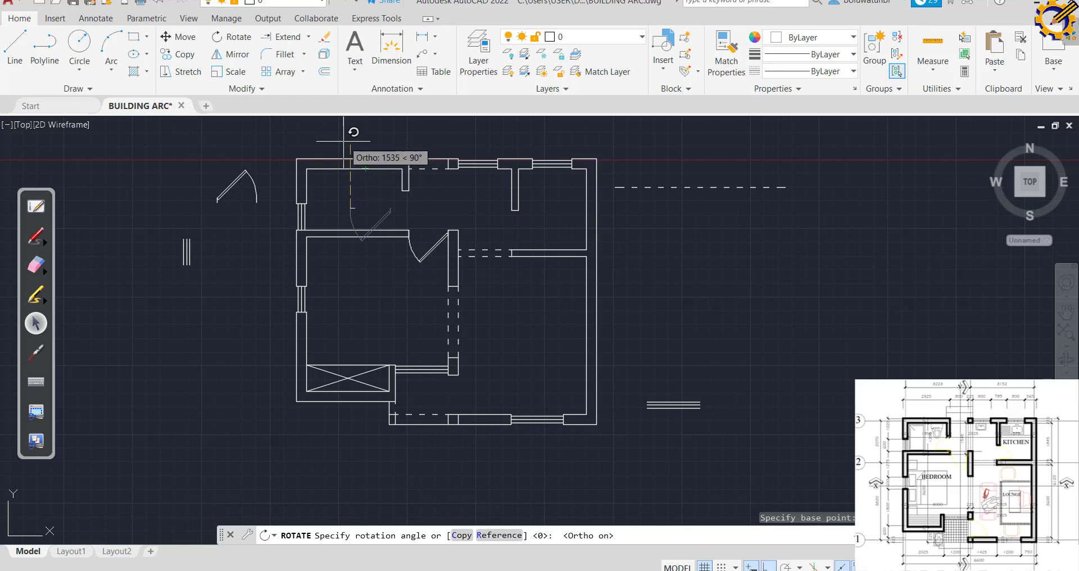
key(Return)
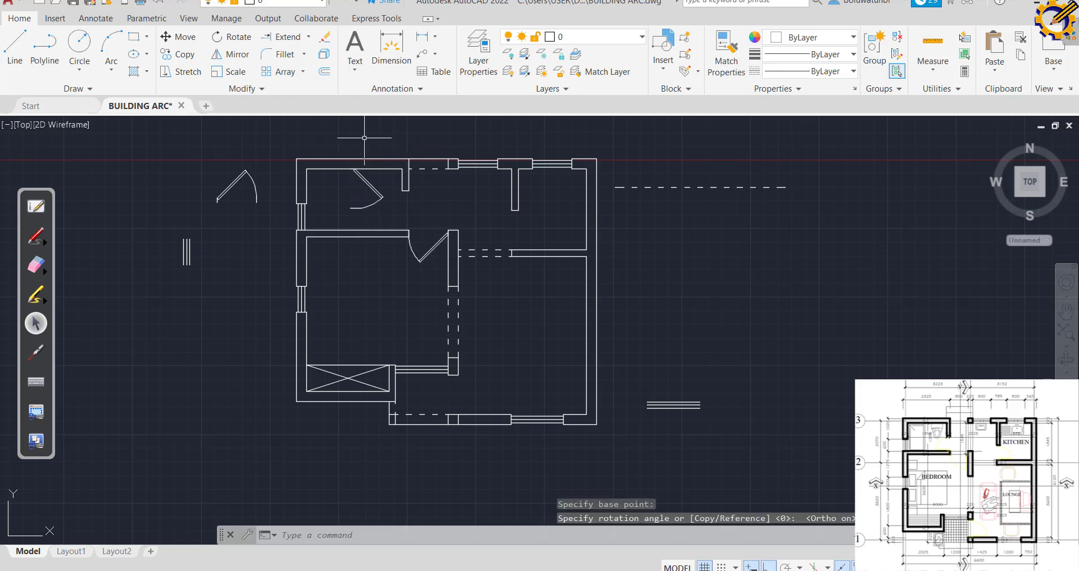
Switch the side the rotated bathroom door is hung on and flip its swing into the room.
click(369, 178)
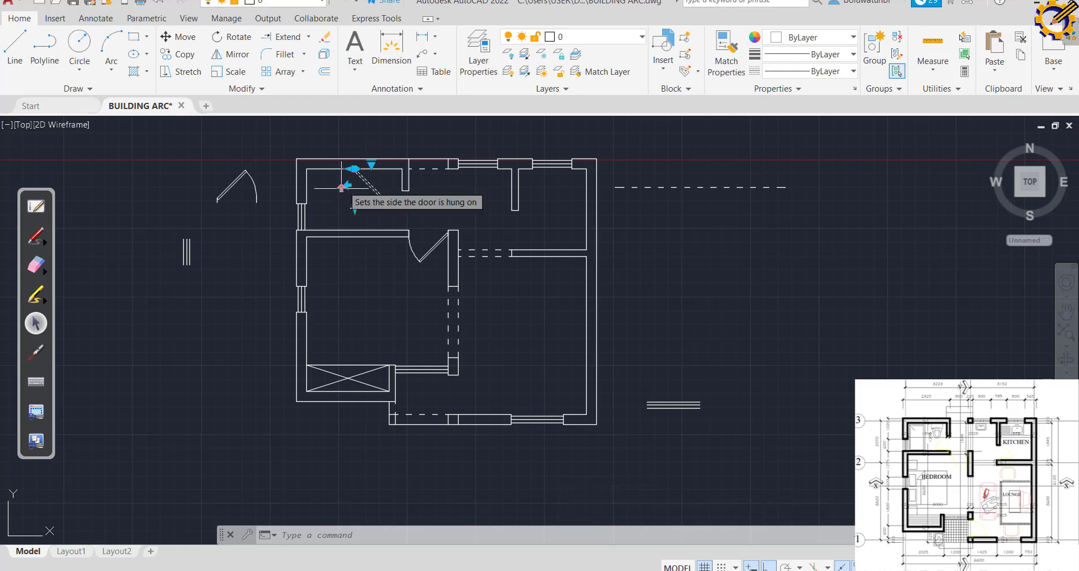
click(345, 186)
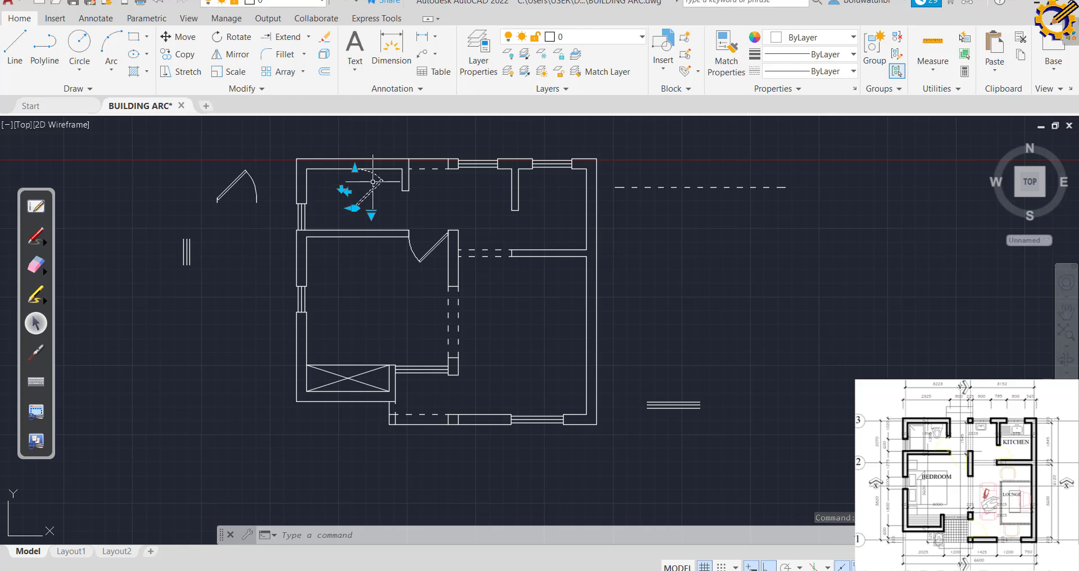
click(355, 191)
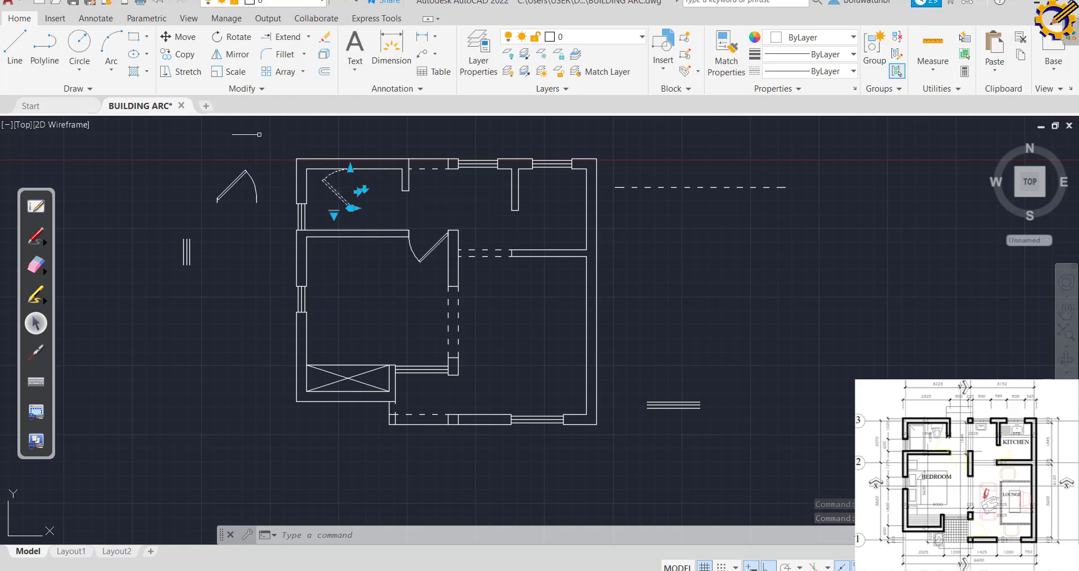
Move the bathroom door by its hinge endpoint to the upper end corner of the bathroom–bedroom wall with Ortho off, and save the drawing.
click(181, 37)
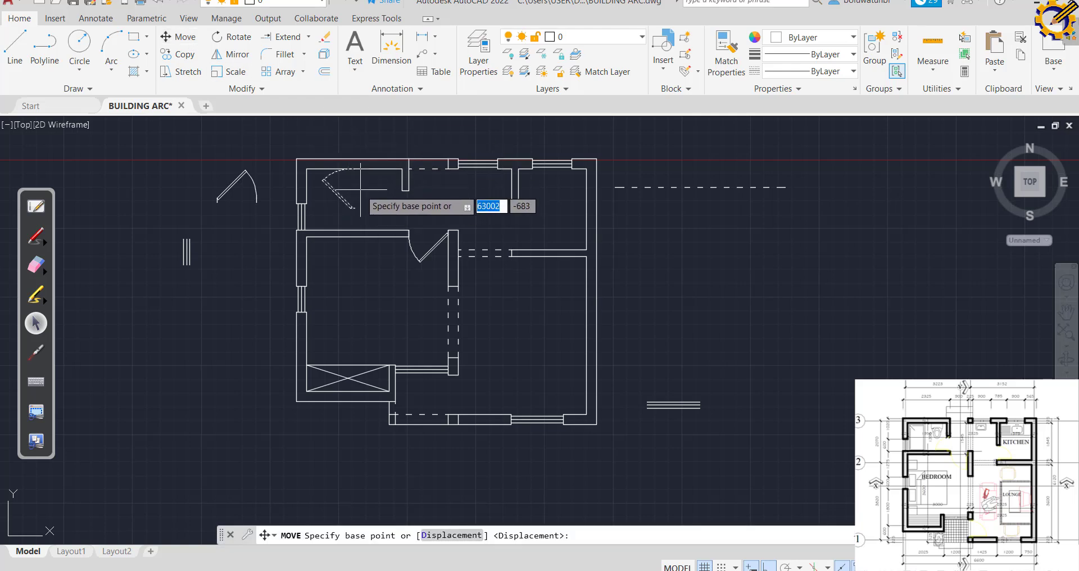
scroll(368, 199, up, 4)
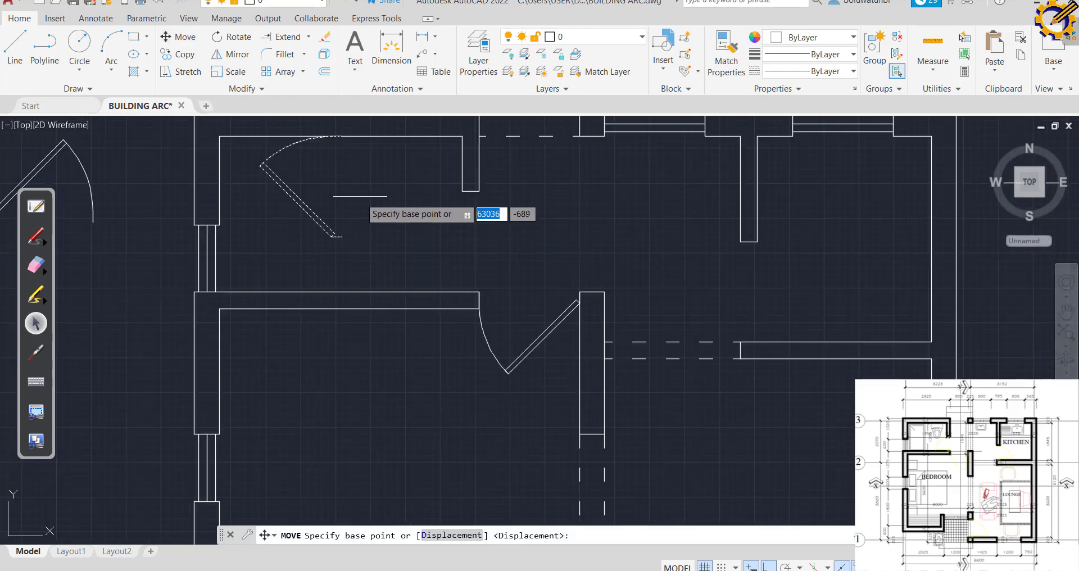
click(342, 237)
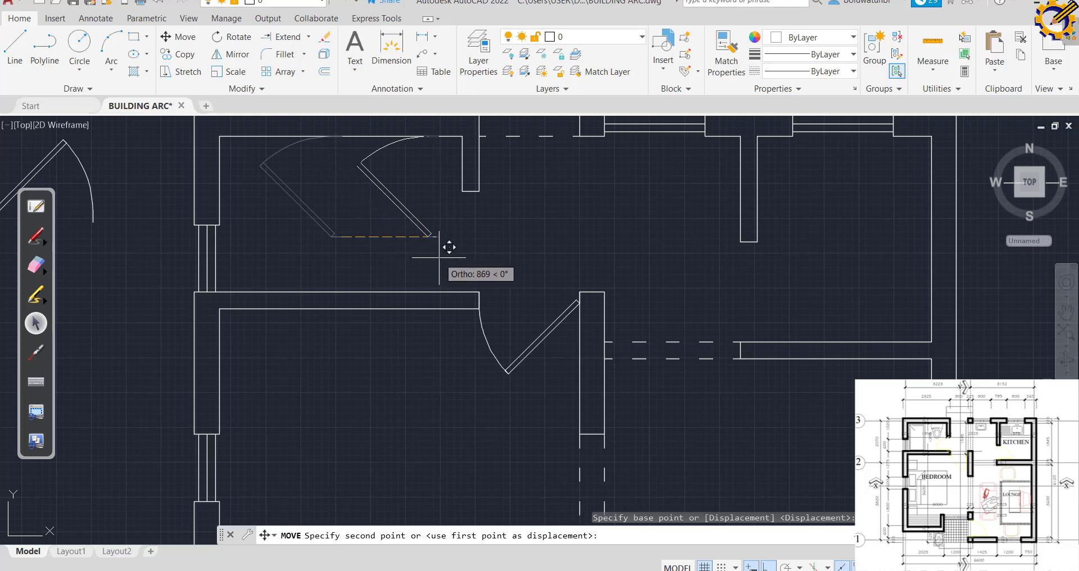
key(F8)
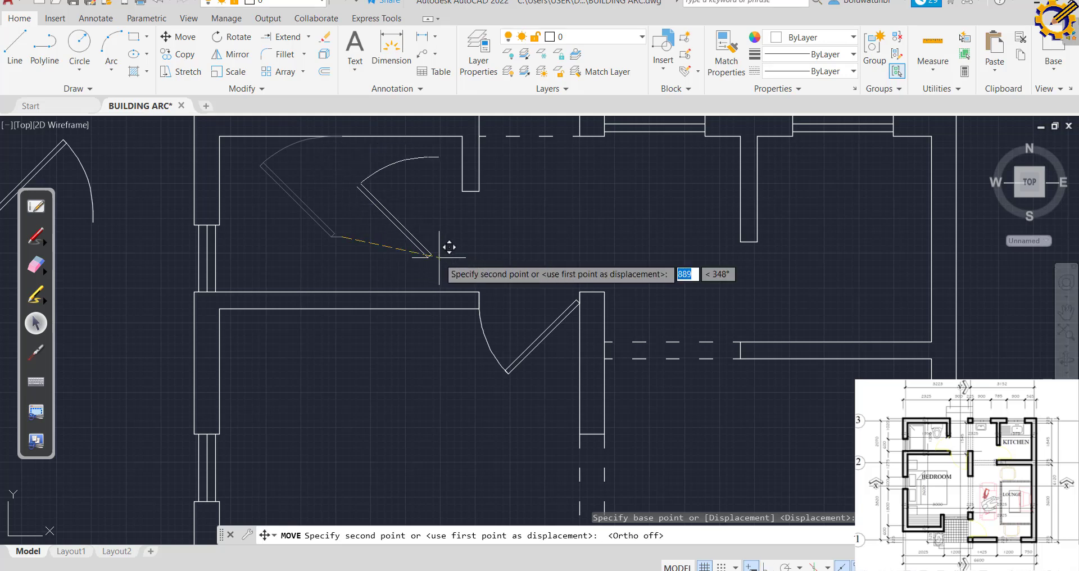
click(479, 291)
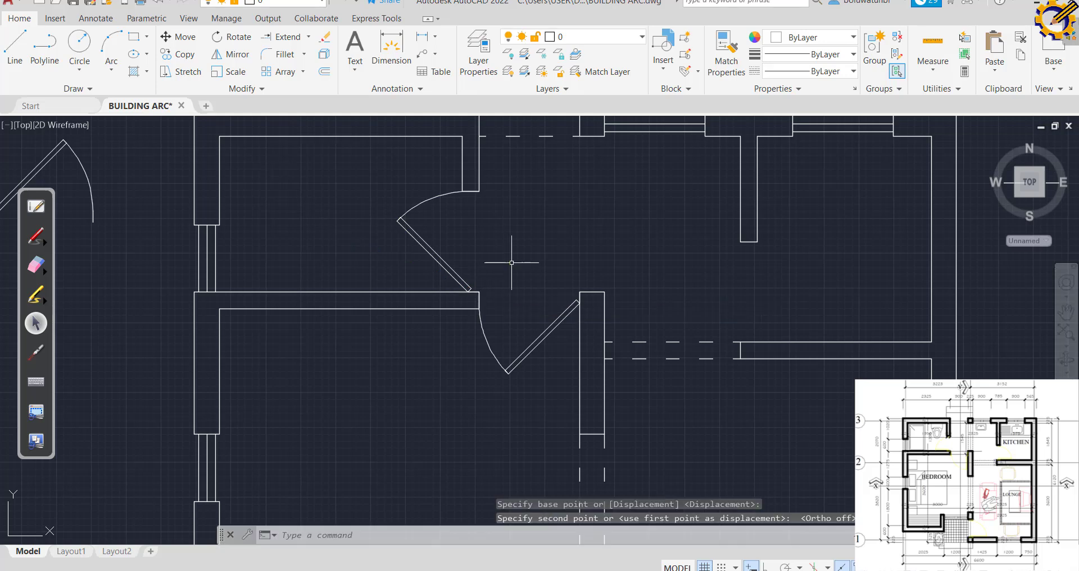
scroll(518, 242, down, 3)
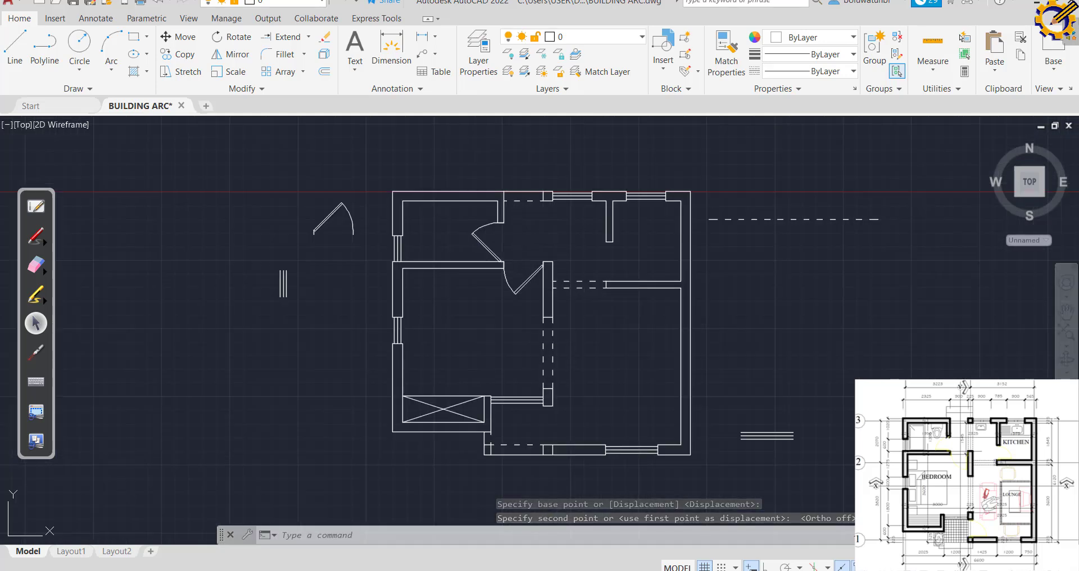
key(ctrl+s)
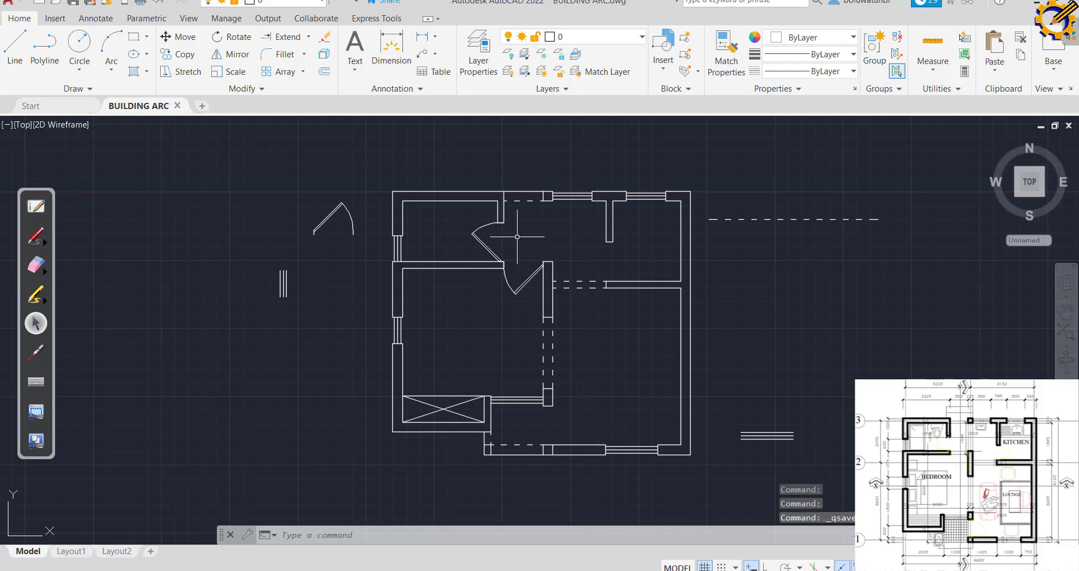
Copy the bathroom door and paste the copy inside the kitchen, near the end of the short partition wall.
click(486, 244)
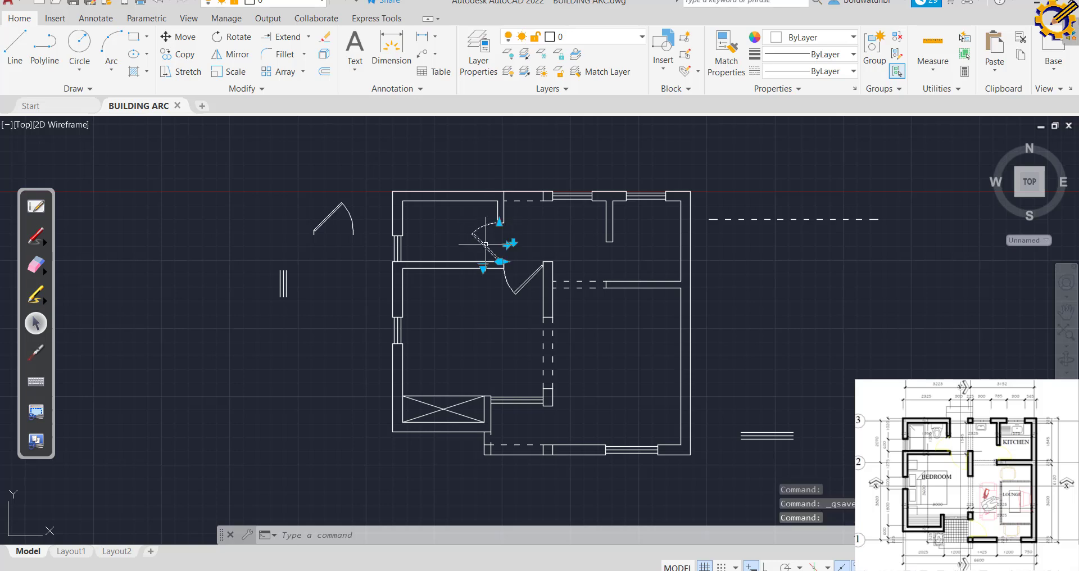
key(ctrl+c)
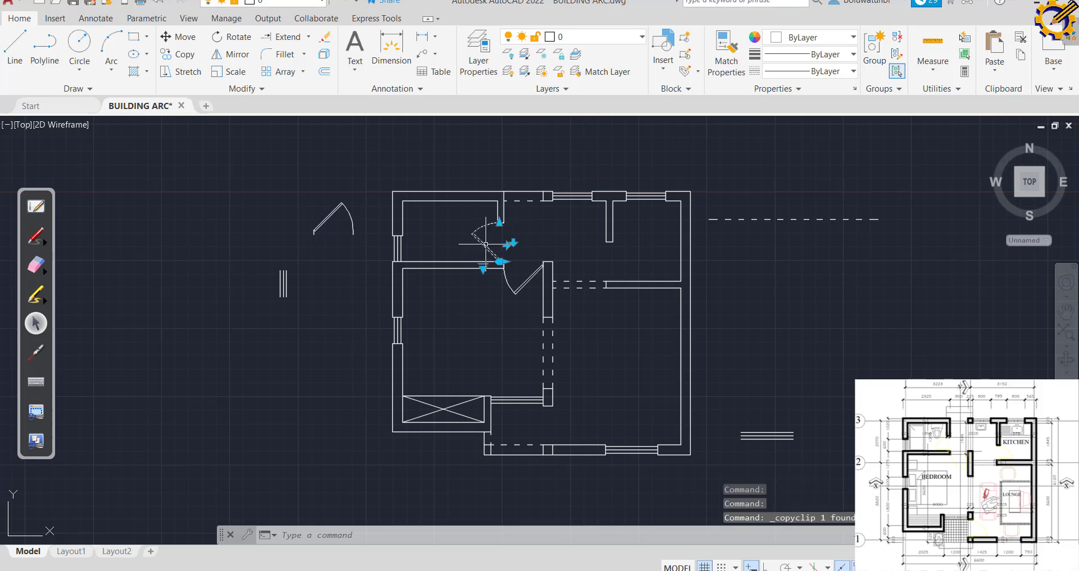
key(ctrl+v)
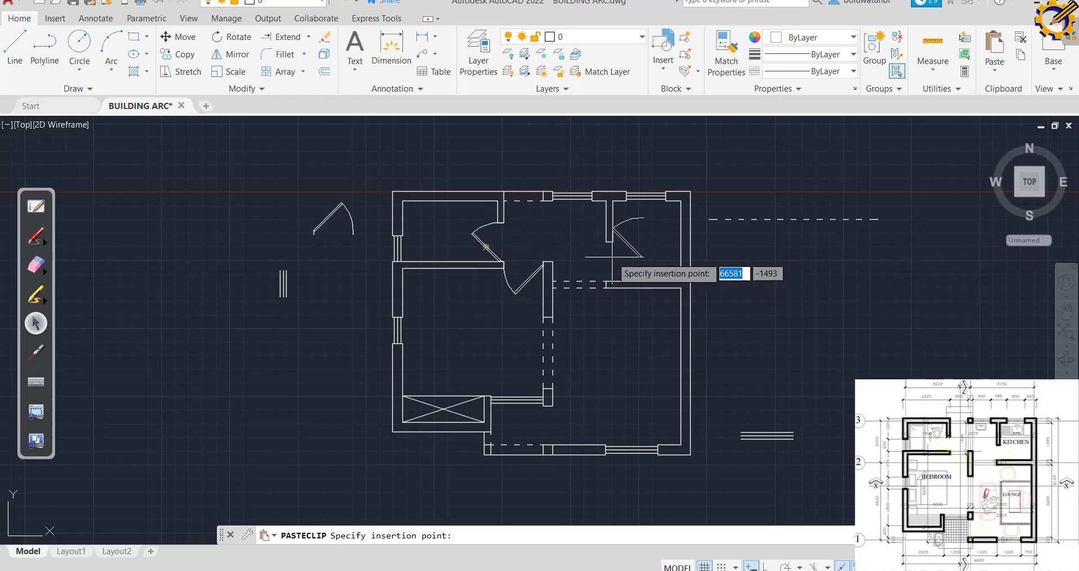
click(622, 268)
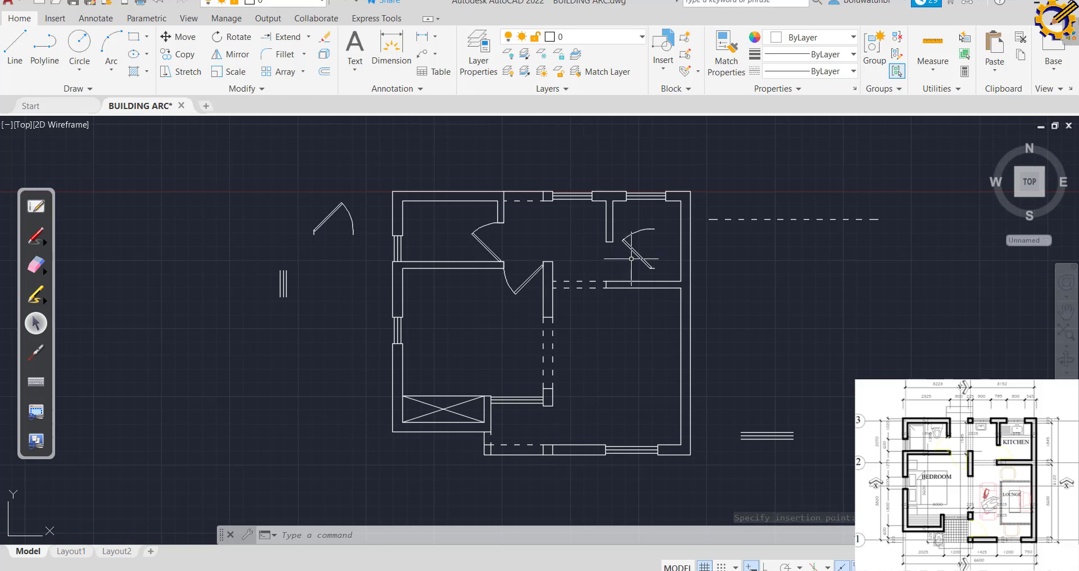
Flip the pasted kitchen door horizontally so its leaf swings toward the outer wall, hinged at the lower end.
click(635, 254)
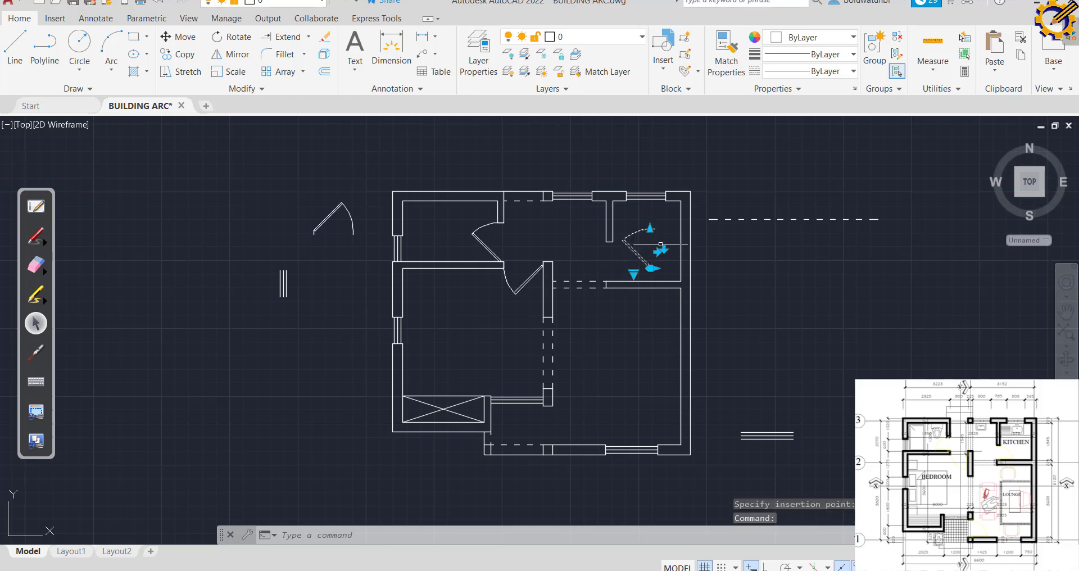
click(663, 249)
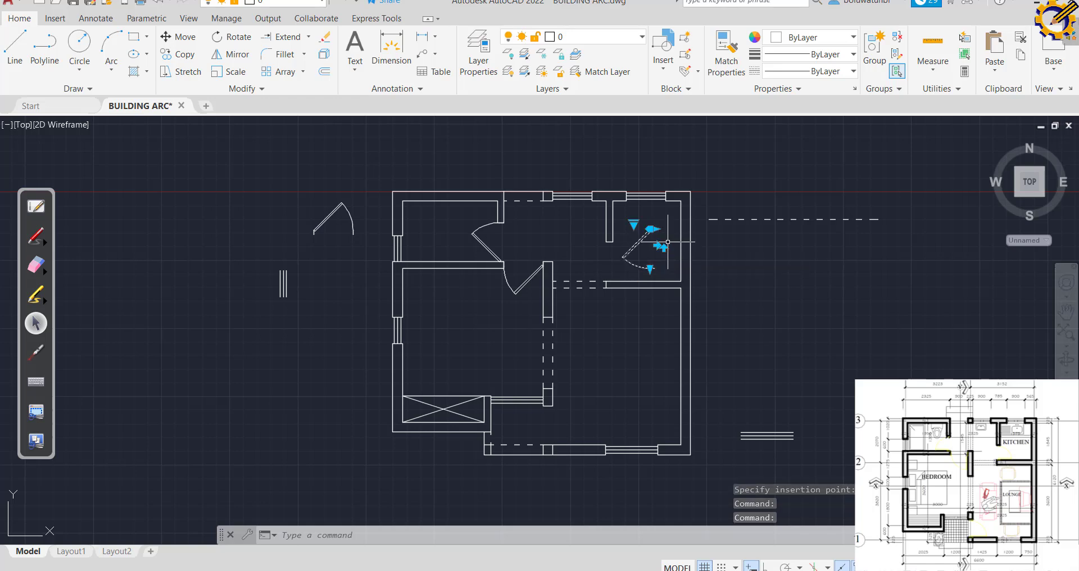
click(659, 249)
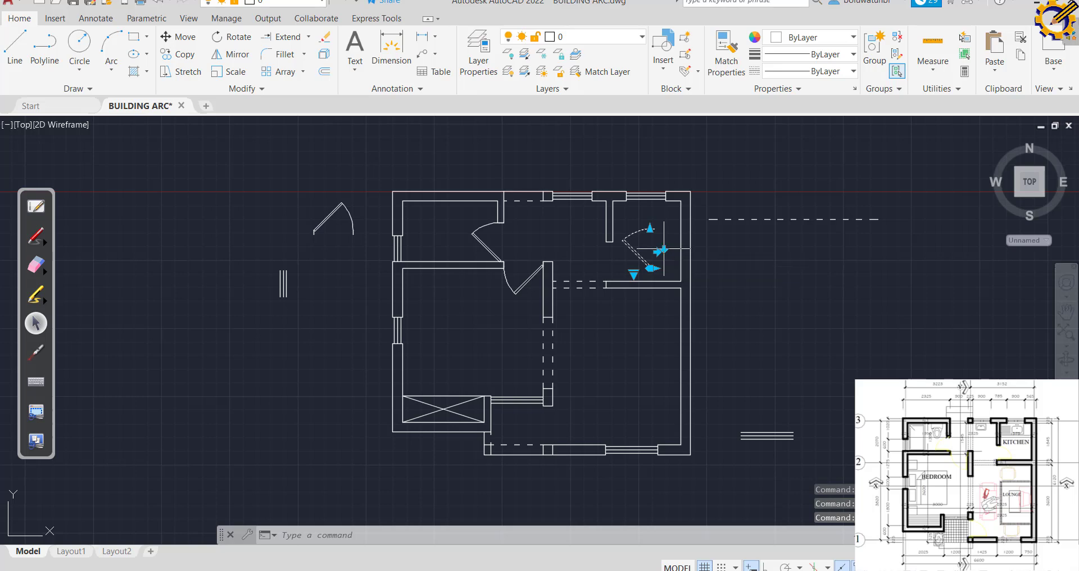
click(658, 250)
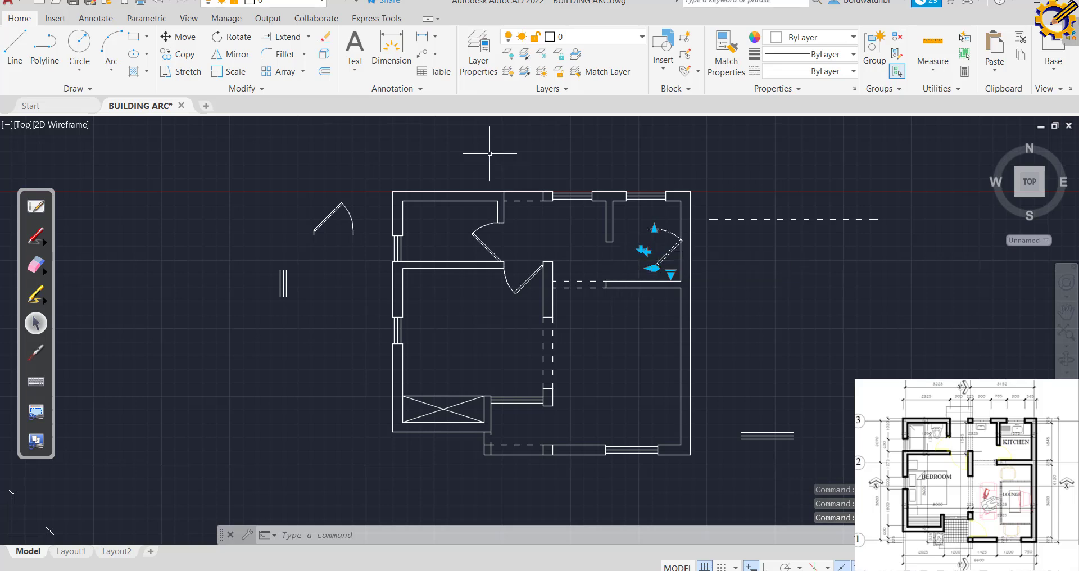
Move the kitchen door by its hinge endpoint to the upper end corner of the kitchen–lounge wall, and save the drawing.
click(185, 37)
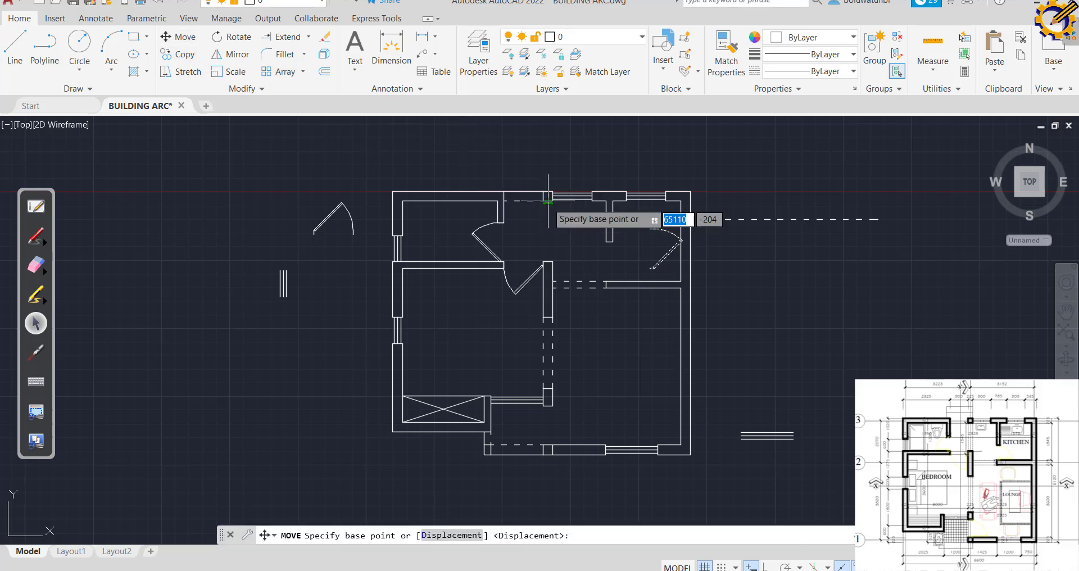
scroll(648, 264, up, 3)
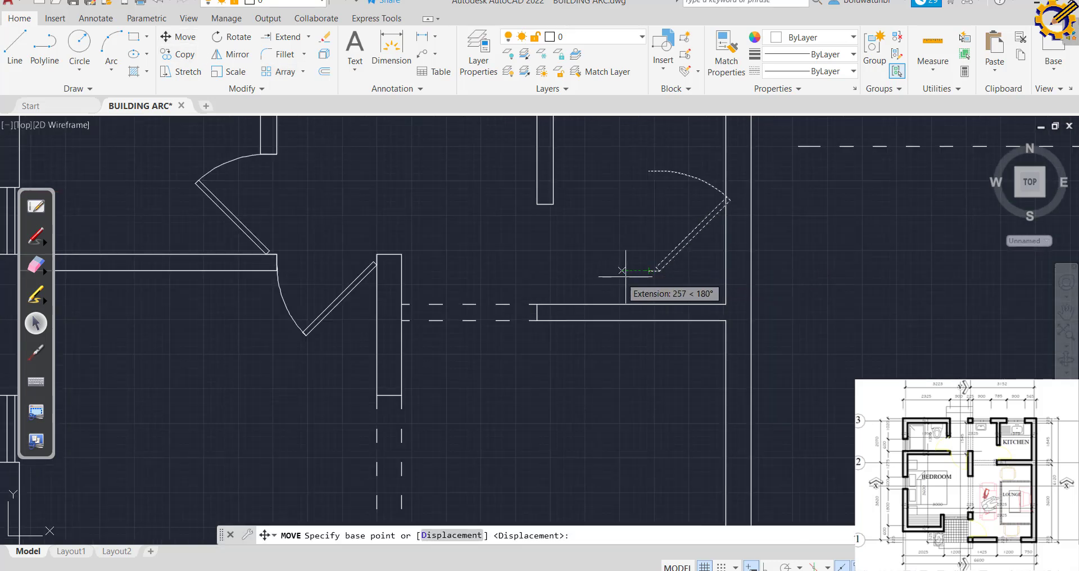
click(655, 270)
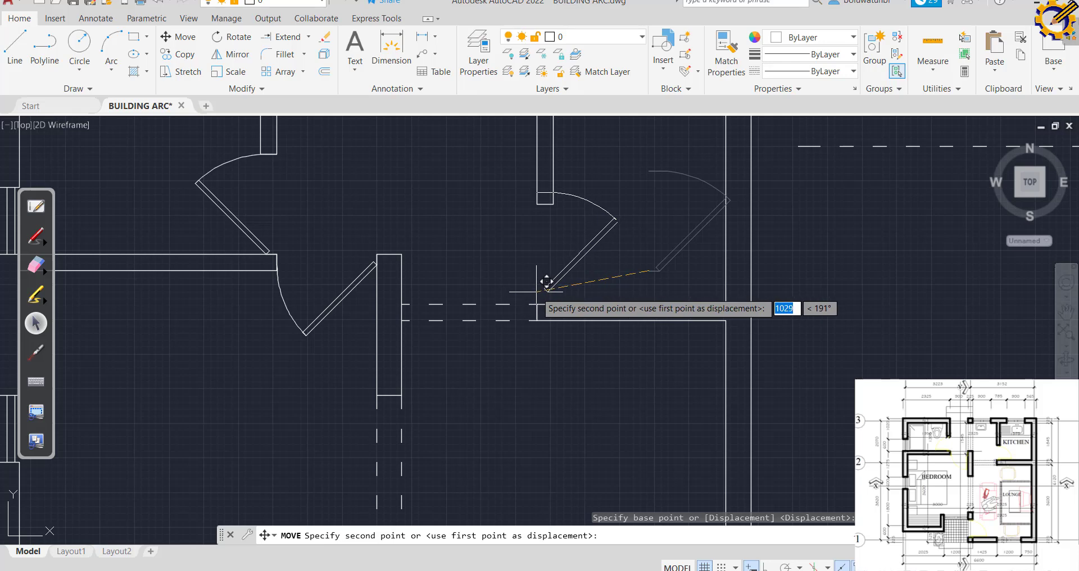
scroll(529, 303, up, 5)
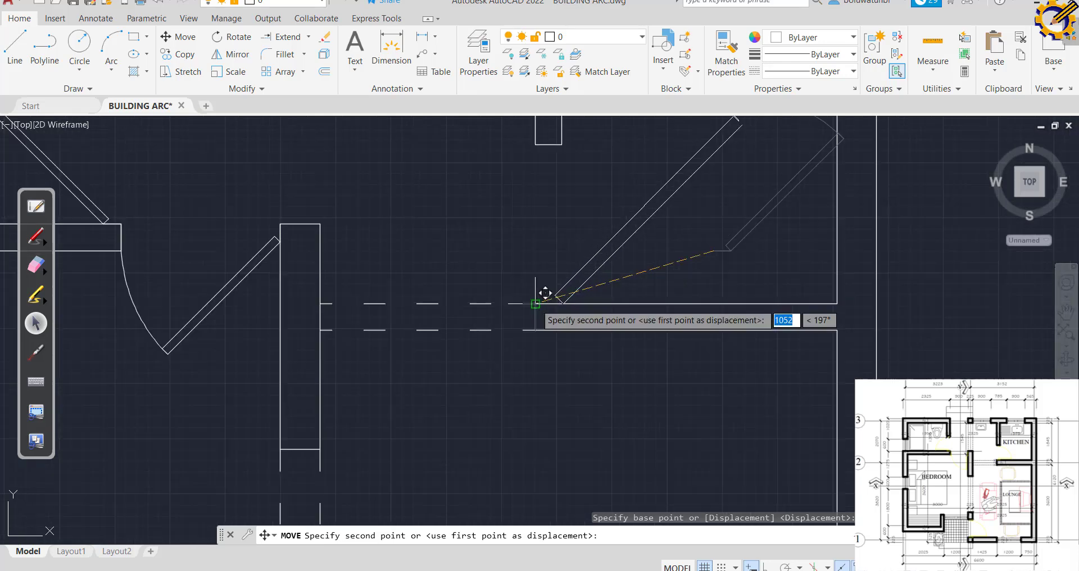
click(528, 302)
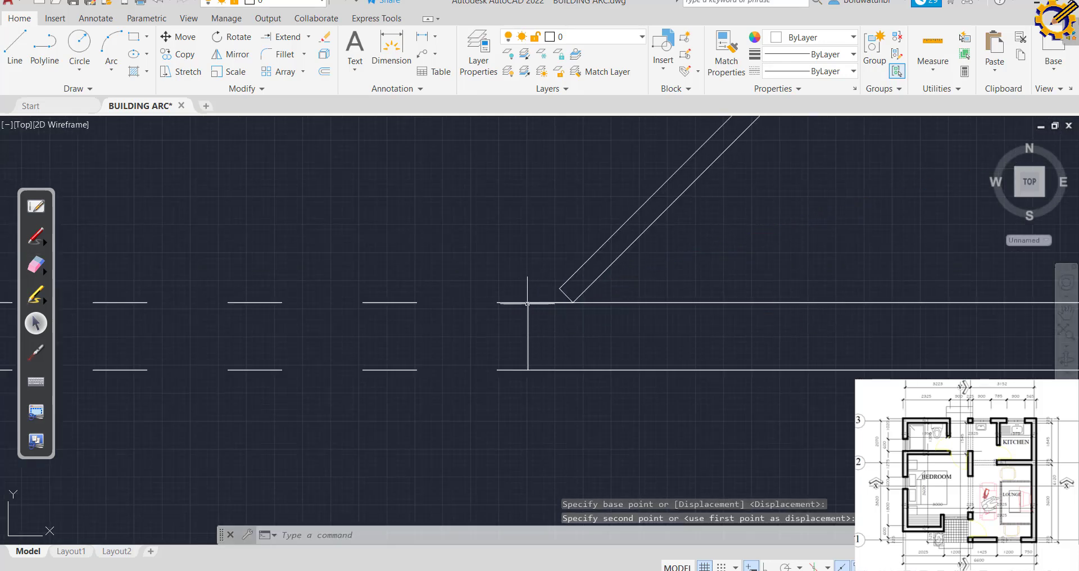
scroll(550, 281, down, 5)
scroll(591, 260, down, 2)
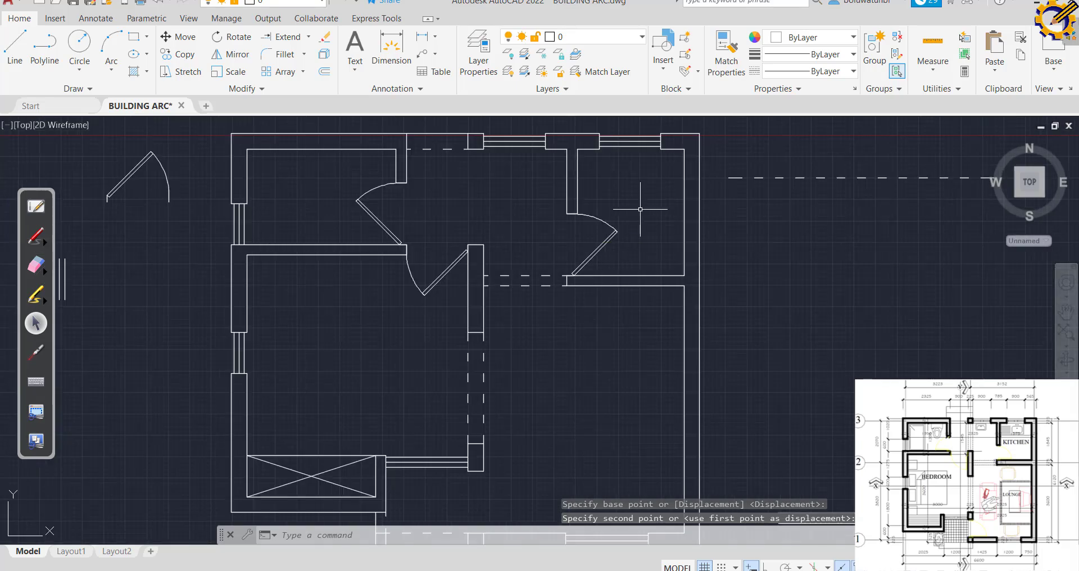
key(ctrl+s)
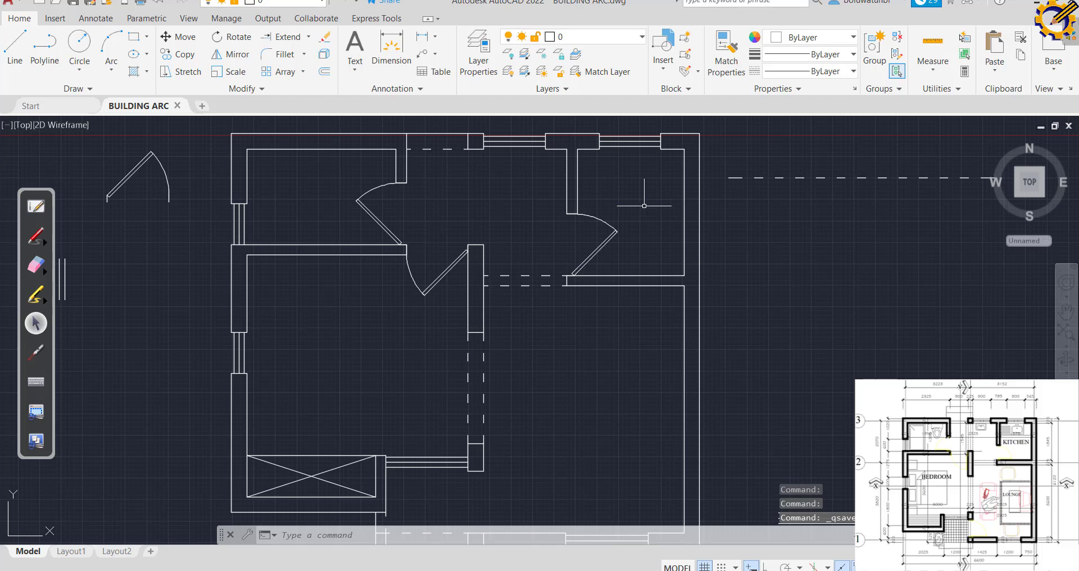
Paste another copy of the door inside the lounge, just above the window in its lower wall.
scroll(653, 207, down, 5)
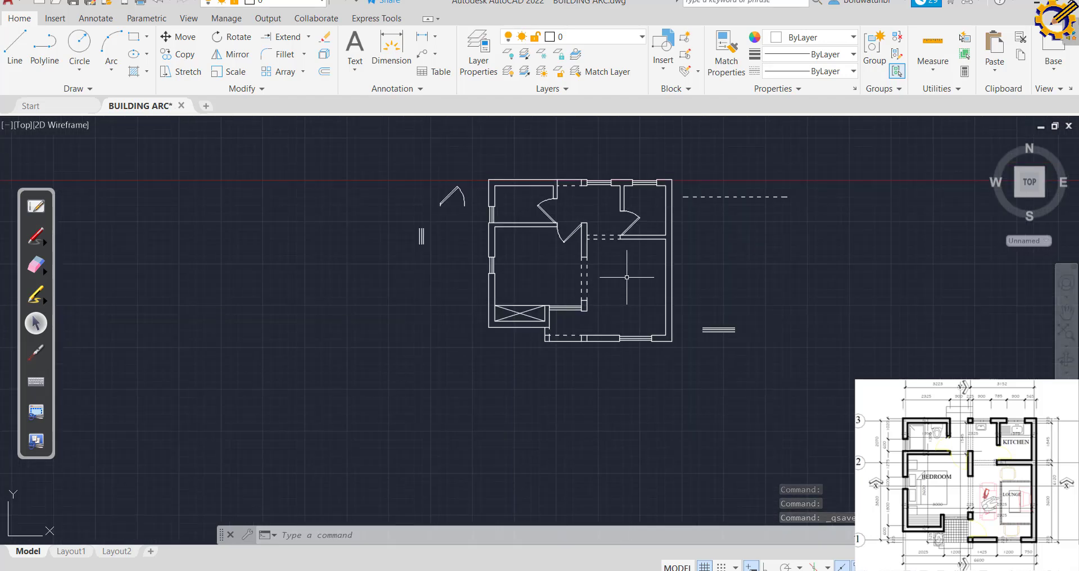
scroll(626, 277, up, 4)
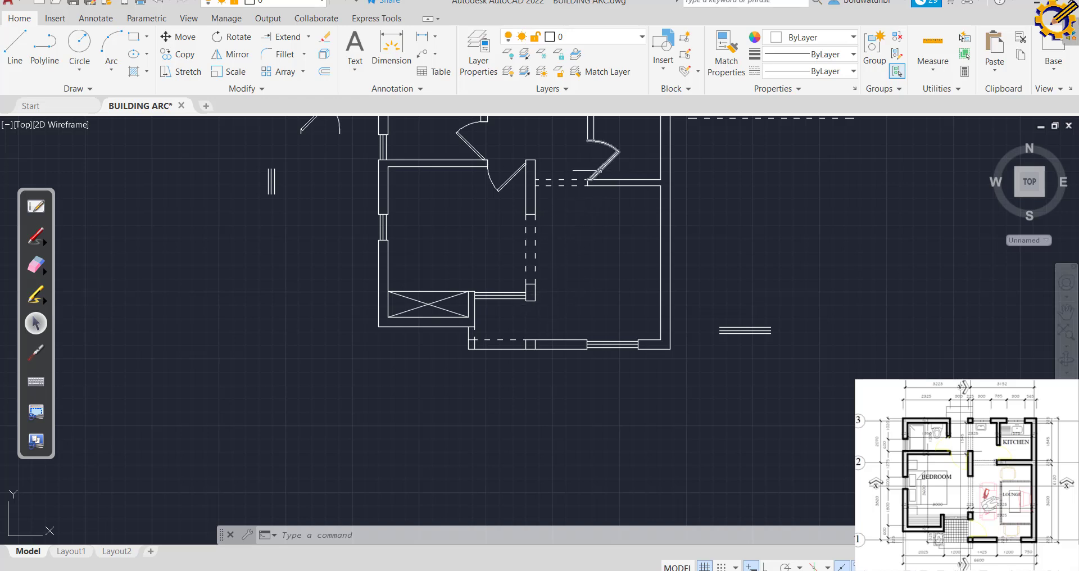
key(ctrl+v)
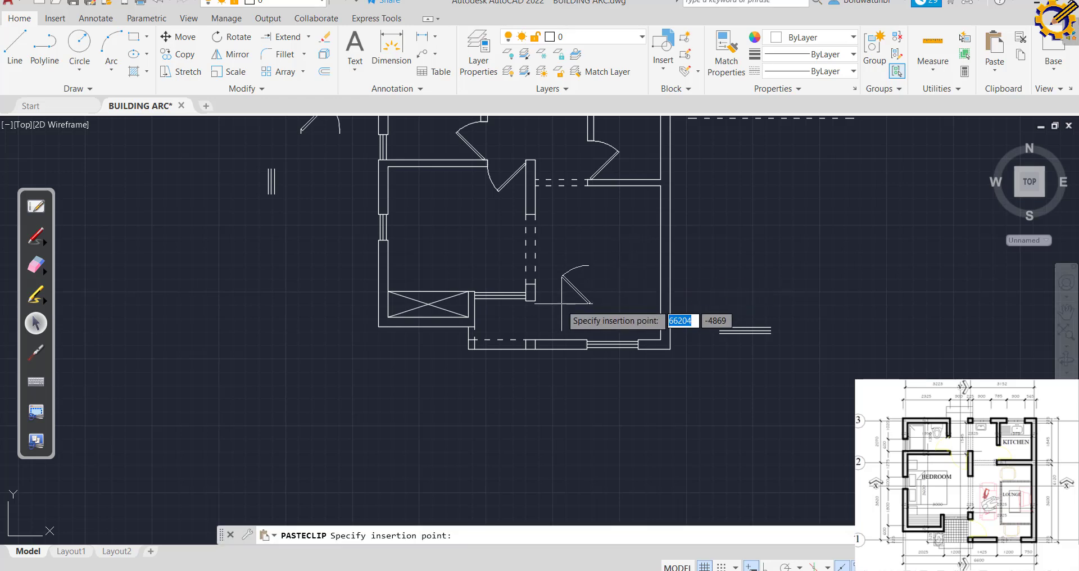
click(559, 322)
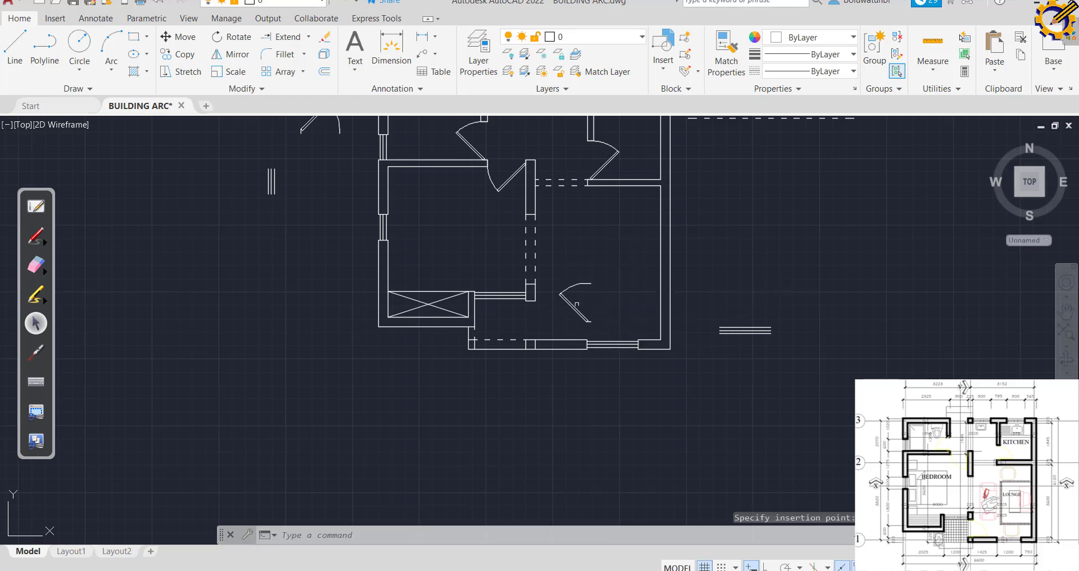
Flip the pasted lounge door horizontally so its leaf swings into the lounge, keeping the hinge at the lower end.
click(579, 299)
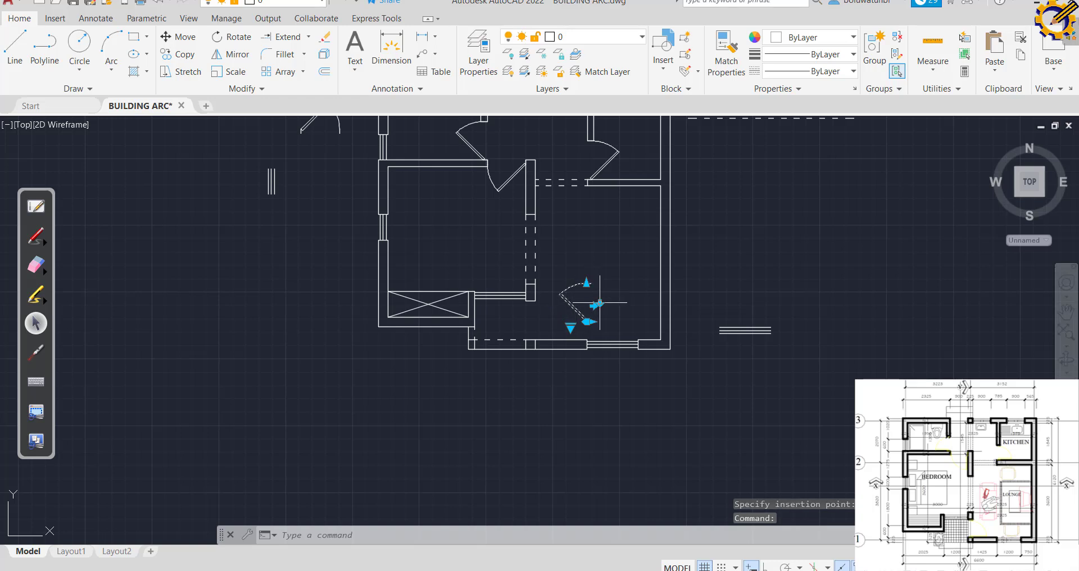
click(599, 303)
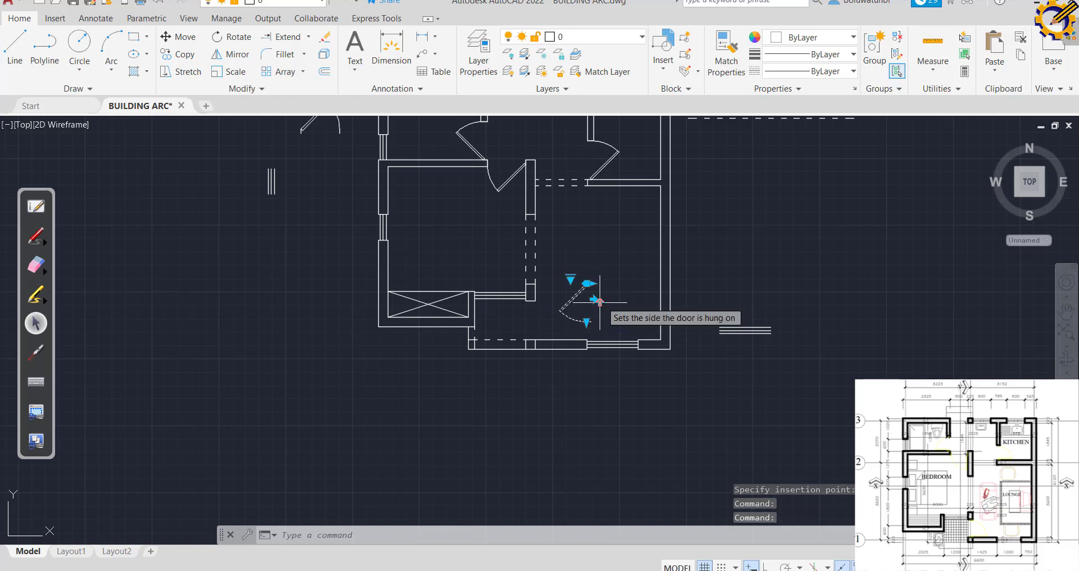
click(603, 300)
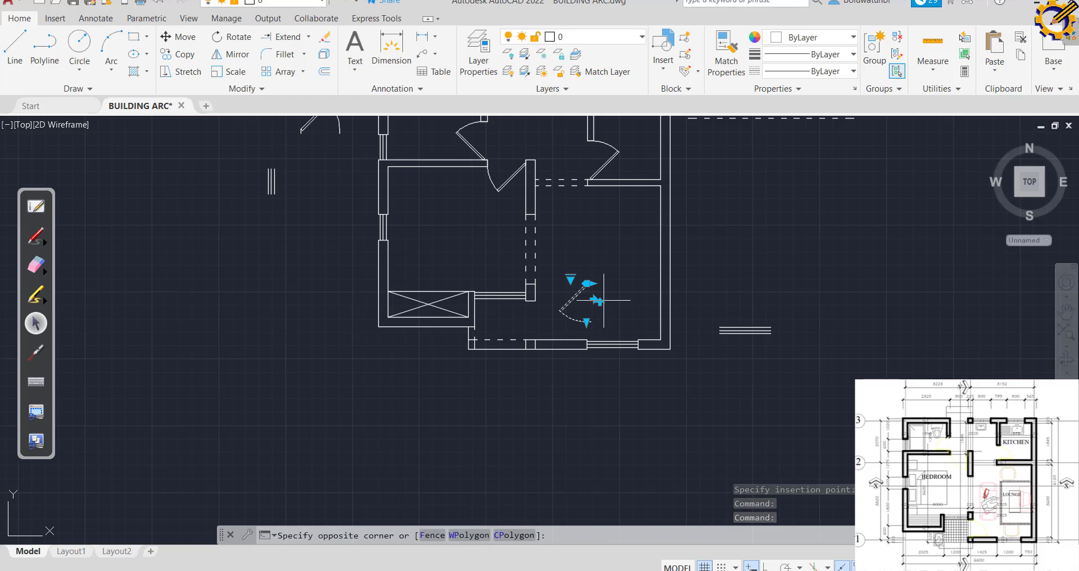
click(599, 302)
click(599, 301)
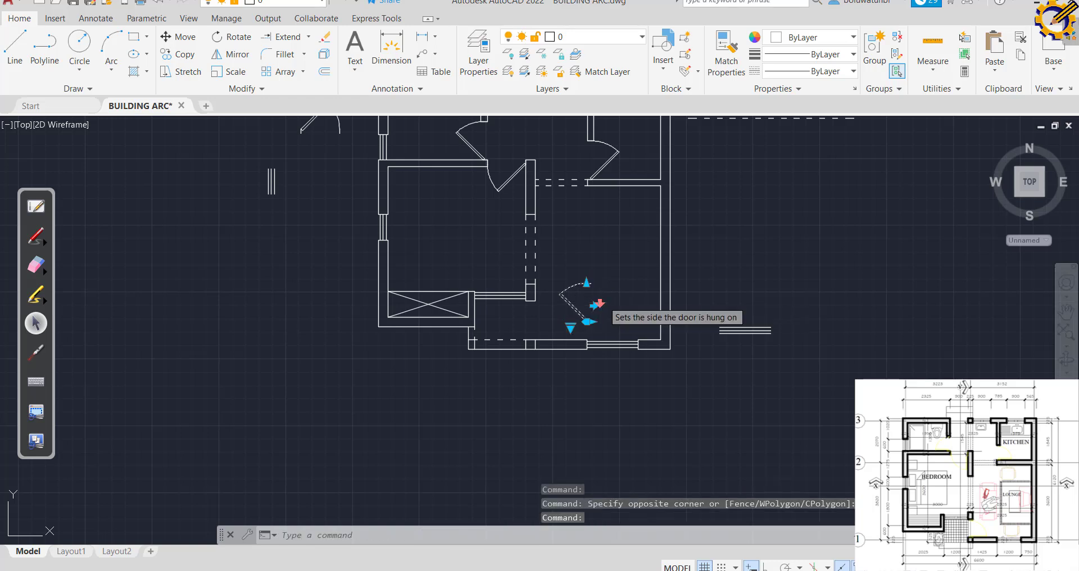
click(597, 304)
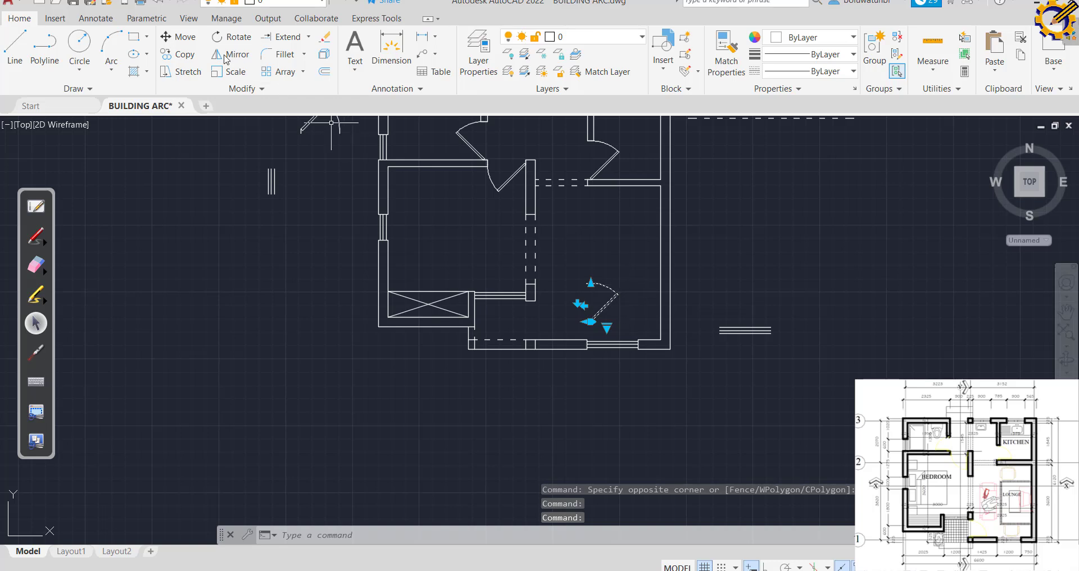
Move the lounge door by its hinge end onto the lower wall beside the porch, closing the entrance opening, and save the drawing.
click(175, 37)
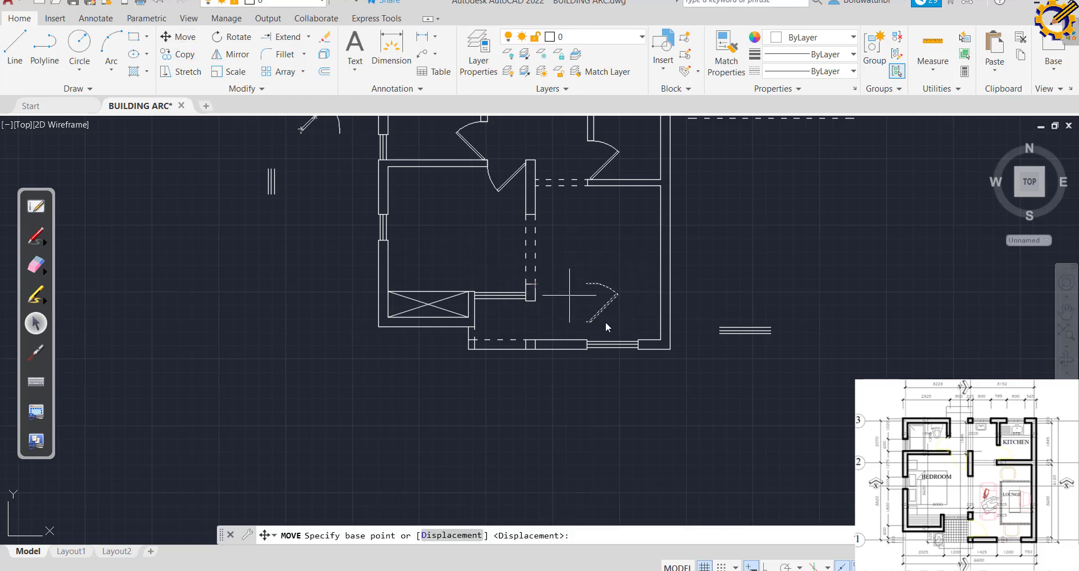
scroll(601, 315, up, 4)
click(560, 311)
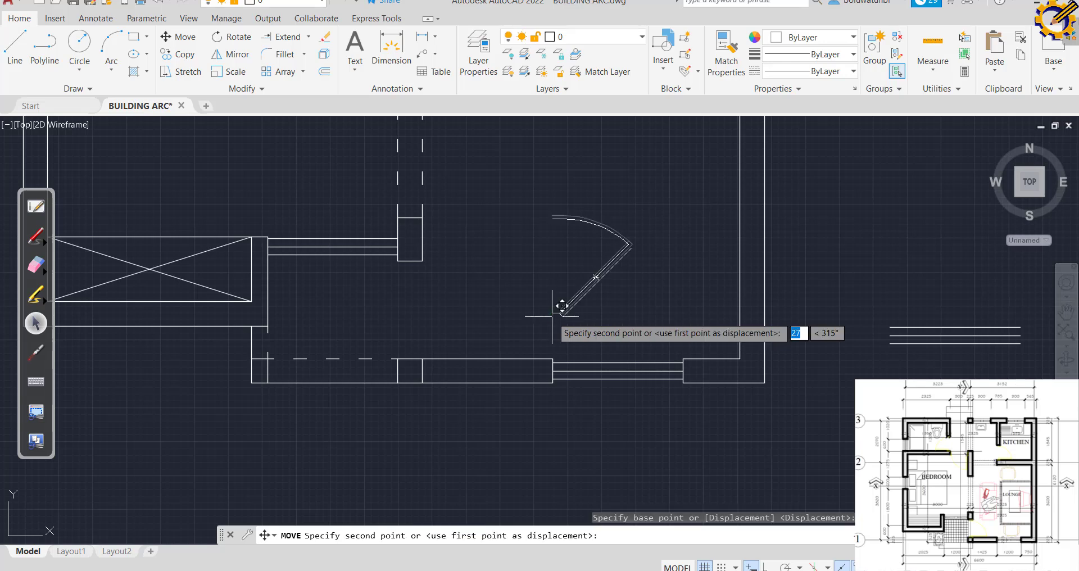
scroll(406, 348, up, 3)
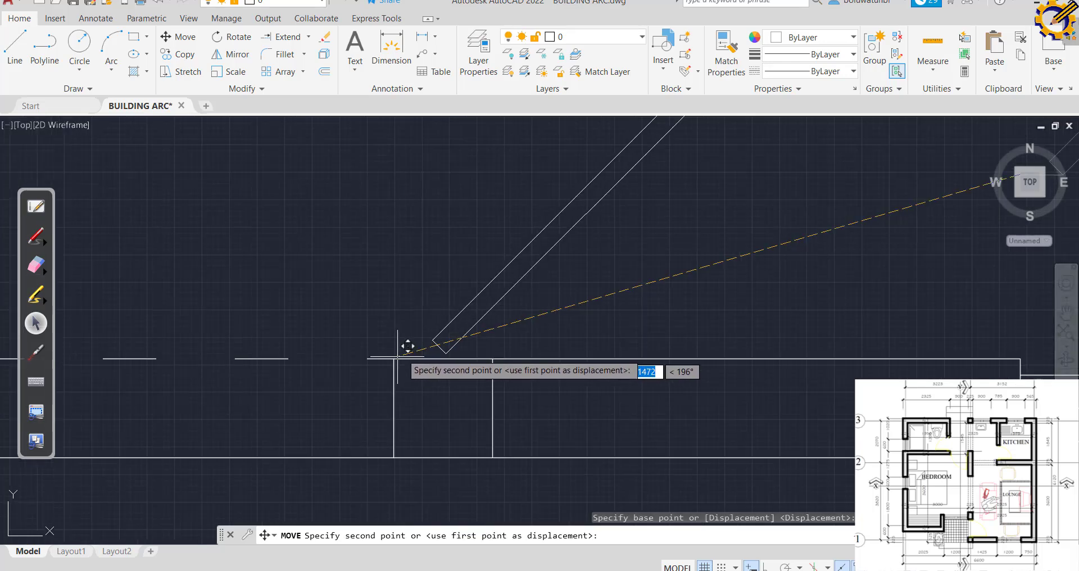
click(412, 347)
scroll(412, 347, down, 4)
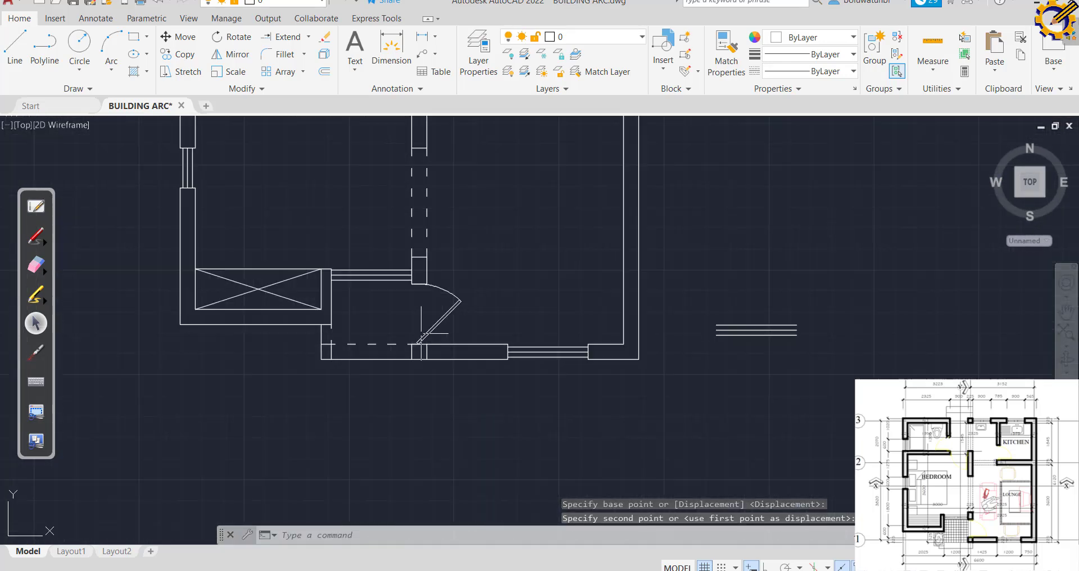
scroll(486, 264, down, 2)
scroll(488, 256, up, 2)
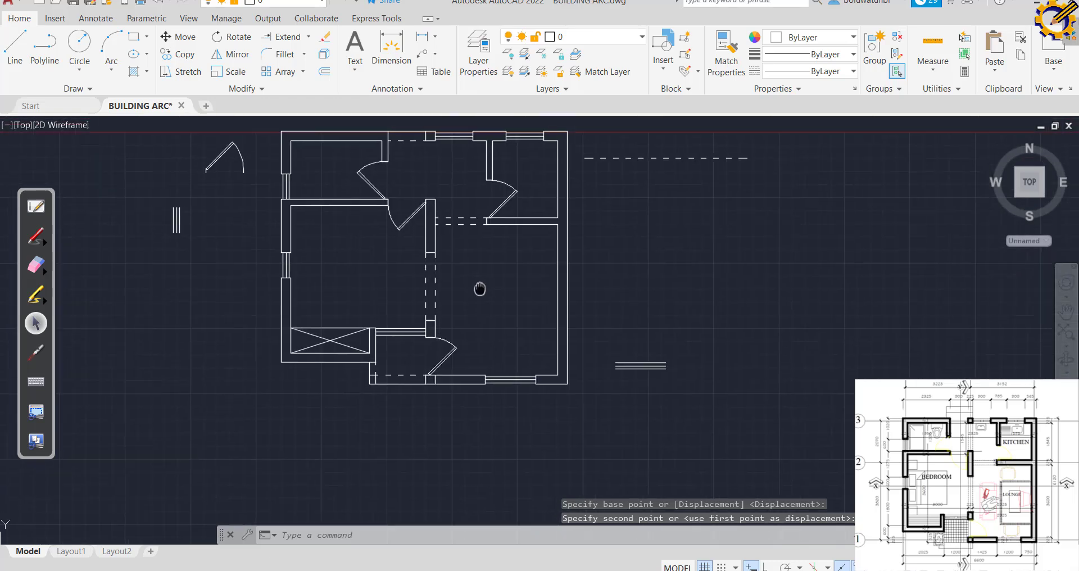
middle_drag(482, 284, 489, 357)
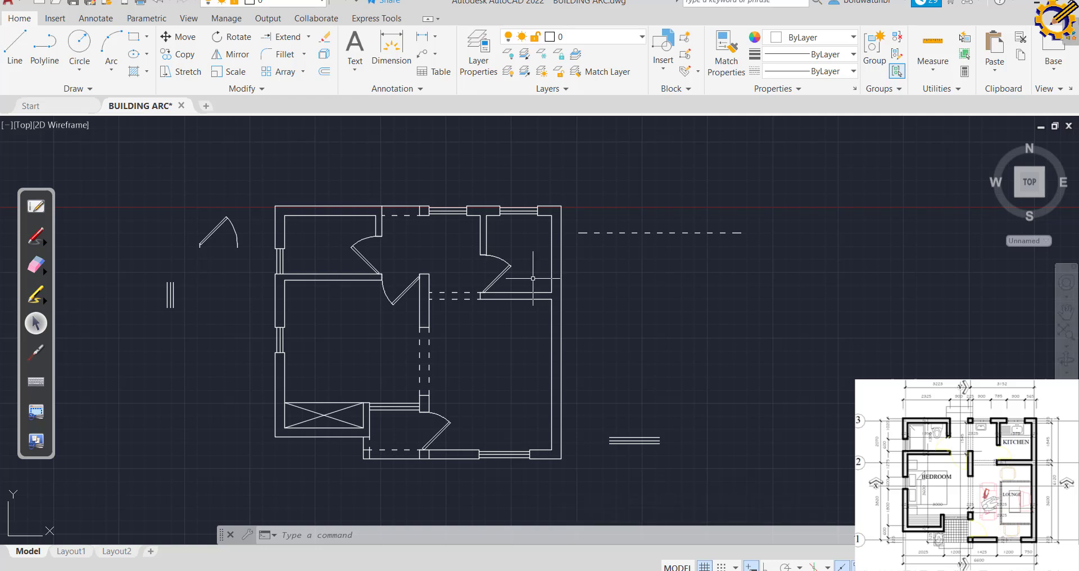
key(ctrl+s)
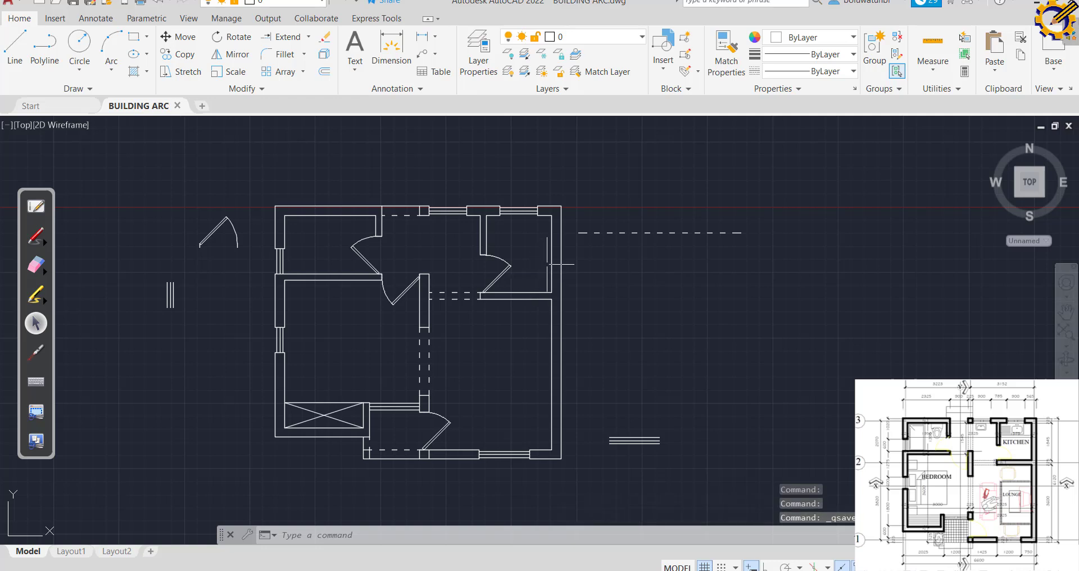
Set the lineweight of the outer line of the kitchen and lounge side wall to 0.40 mm.
scroll(561, 250, up, 5)
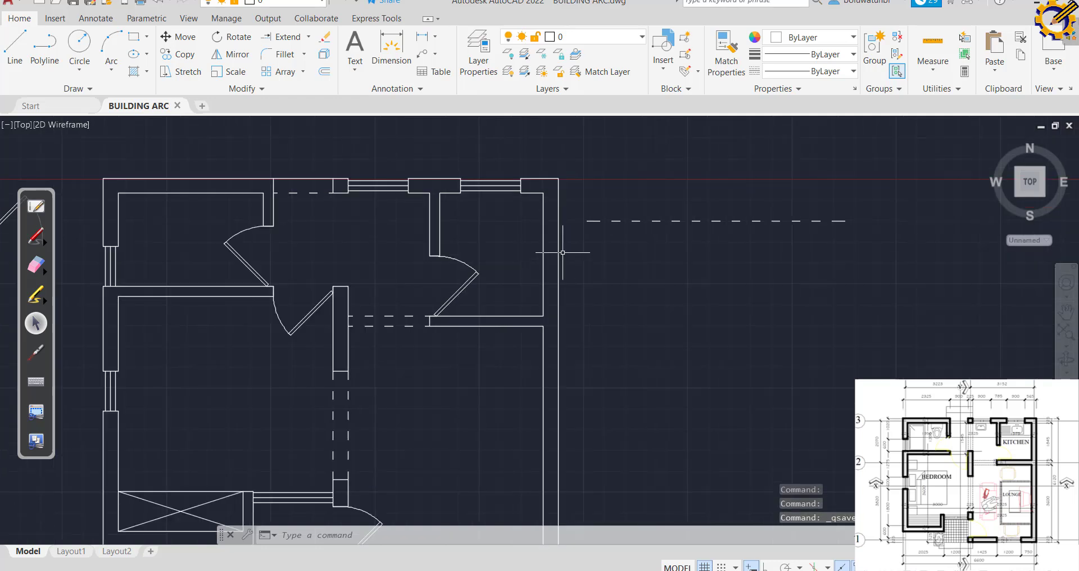
click(555, 254)
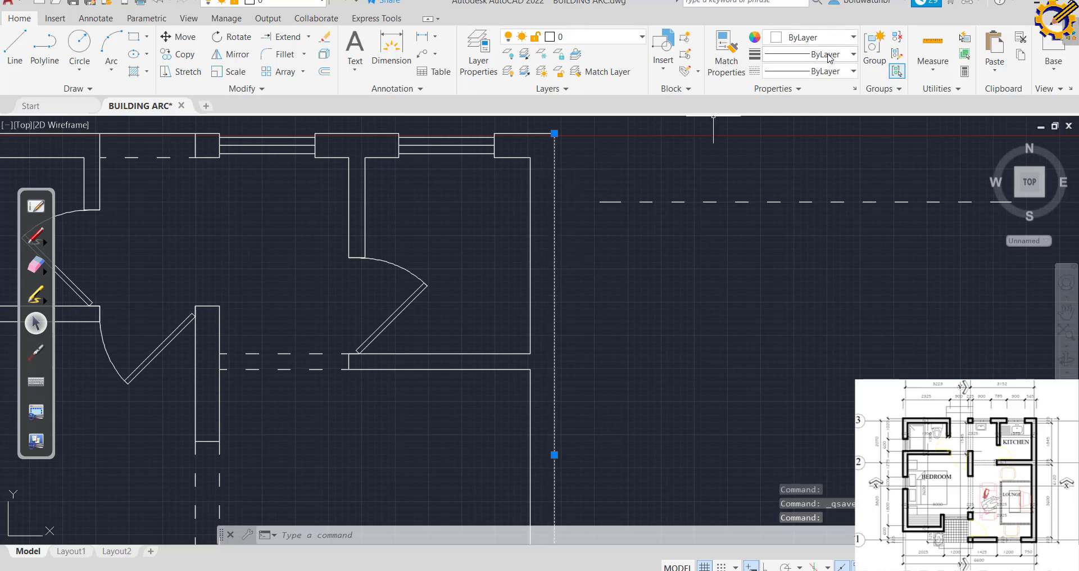
click(848, 55)
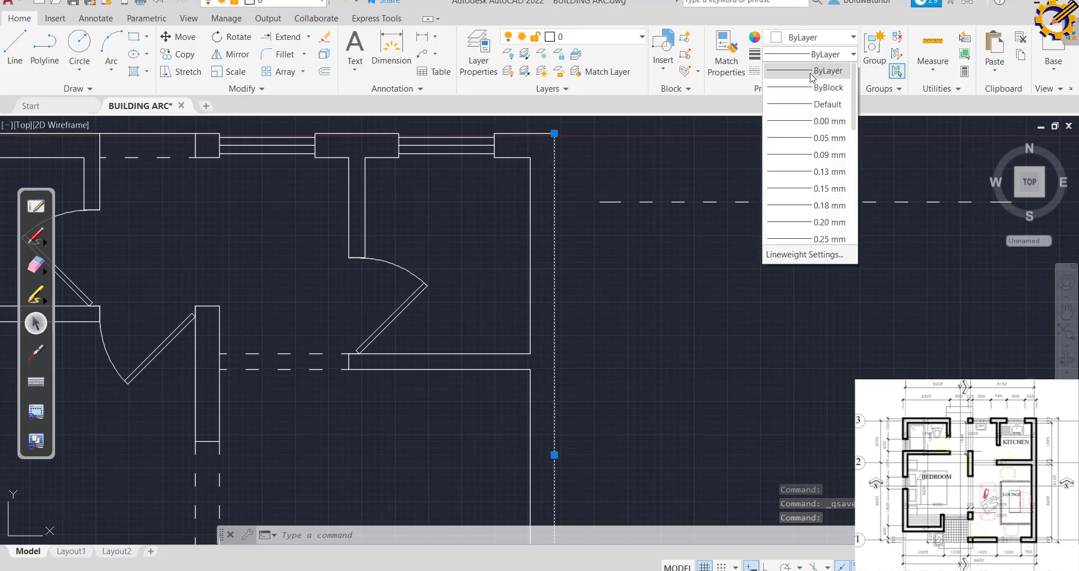
scroll(809, 199, down, 2)
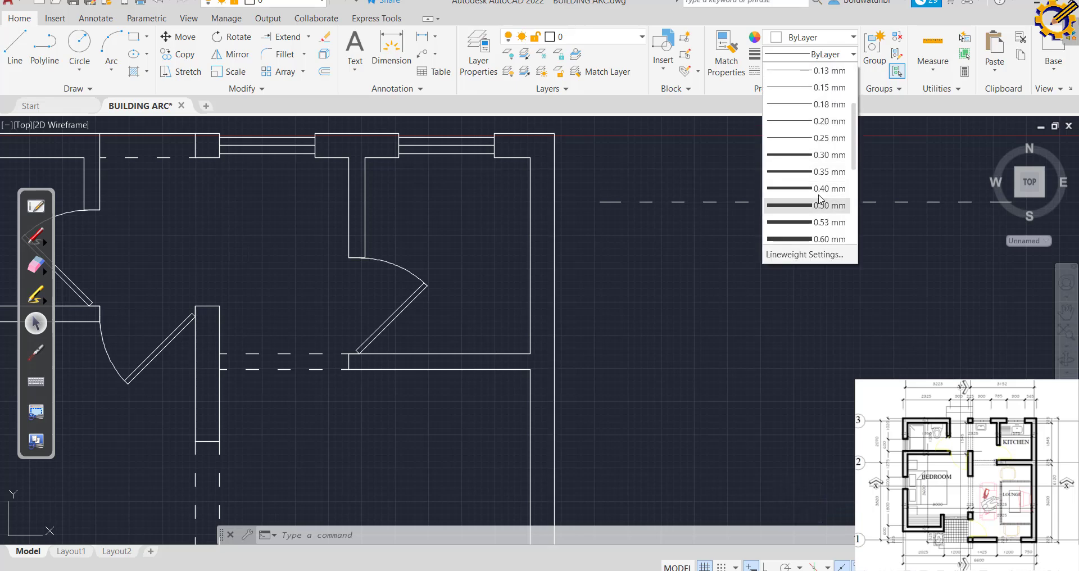
click(820, 193)
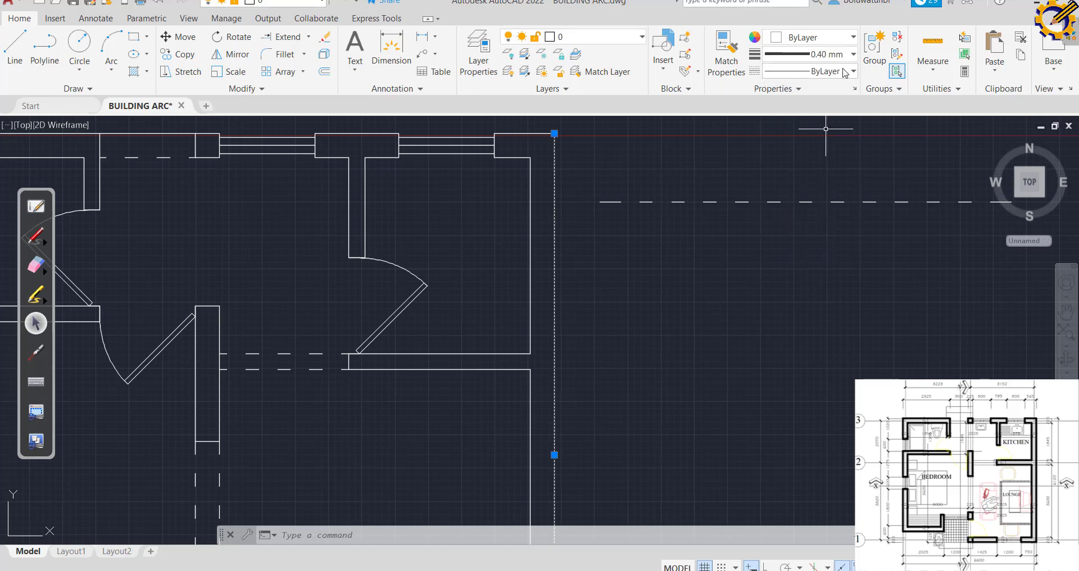
Turn on Display Lineweight in the lineweight settings.
click(853, 54)
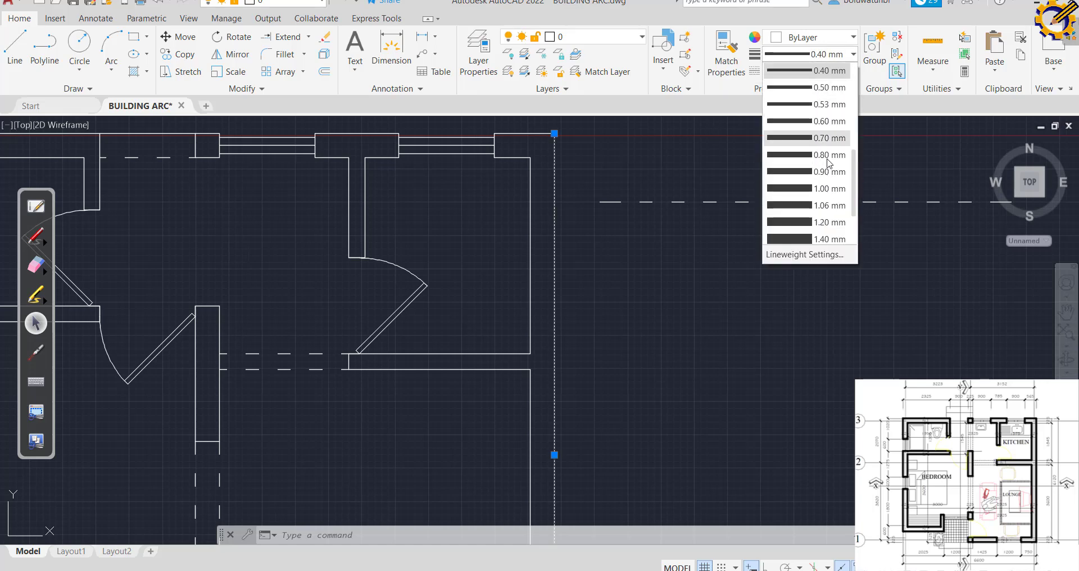
click(789, 255)
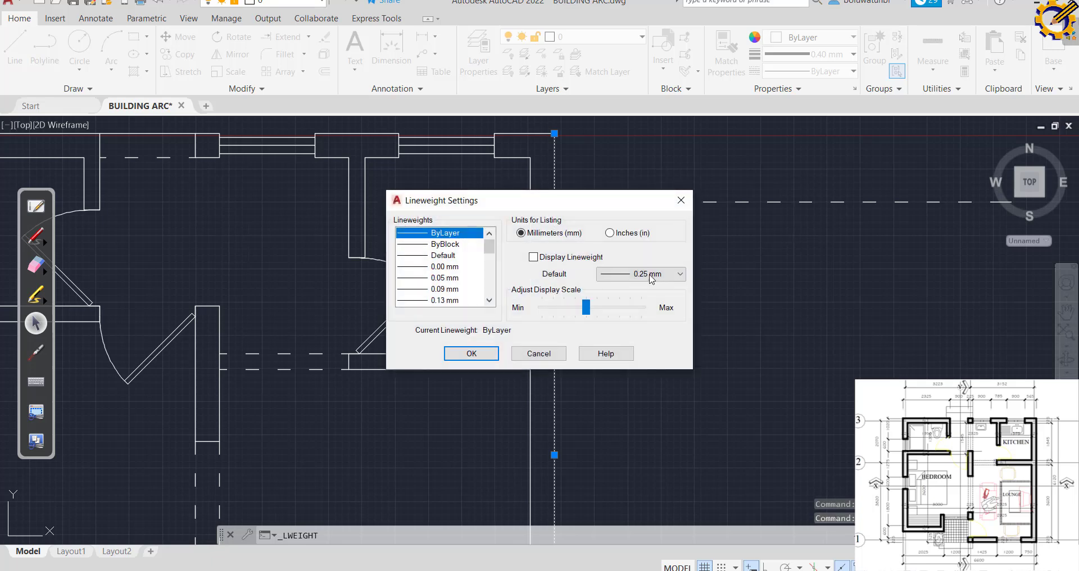
click(533, 257)
click(484, 352)
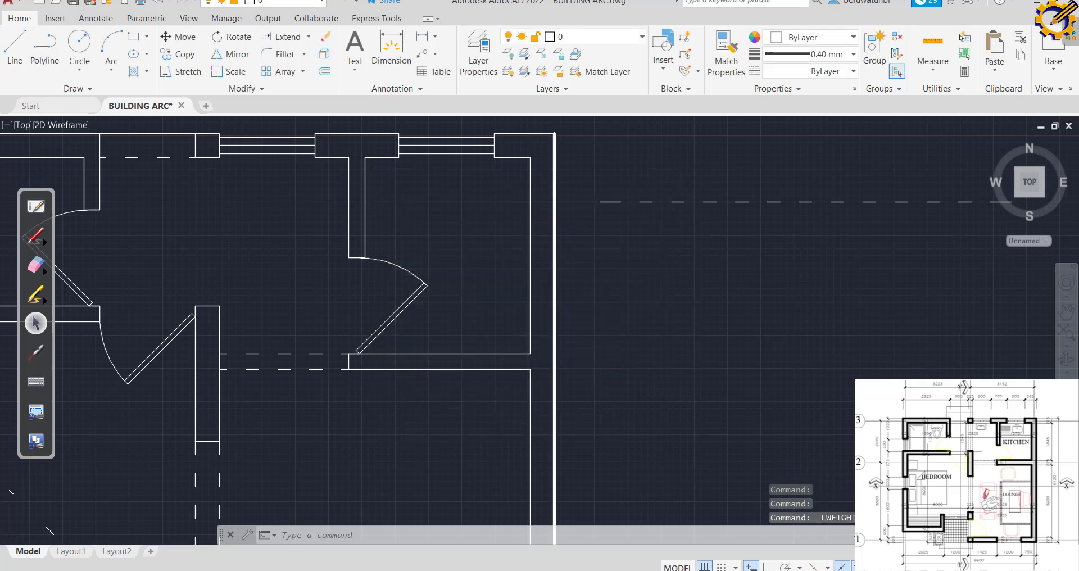
Set the lineweight of the outer line of the kitchen and lounge side wall to 0.30 mm.
scroll(609, 298, down, 4)
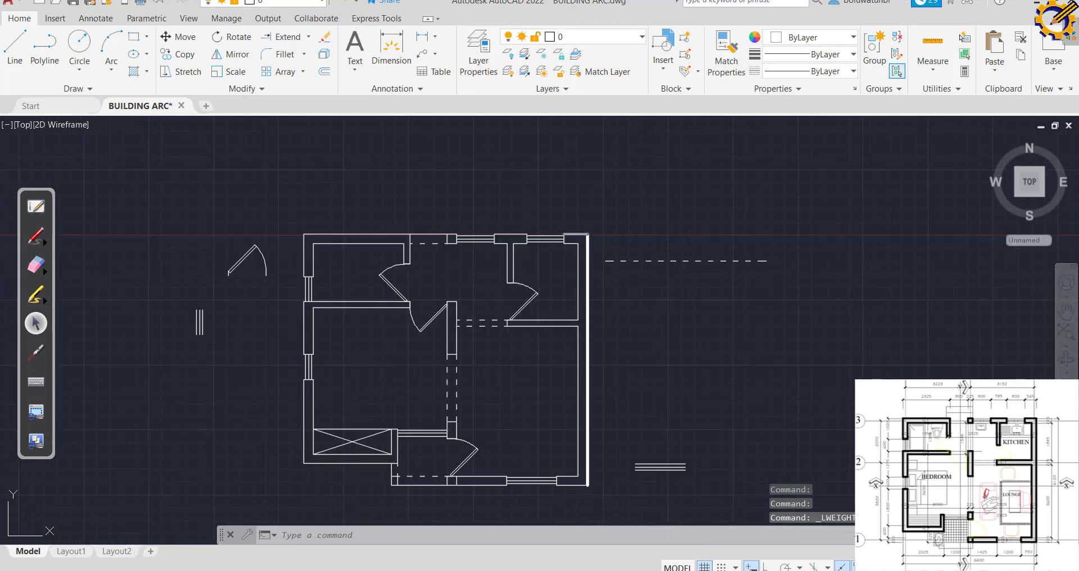
click(588, 275)
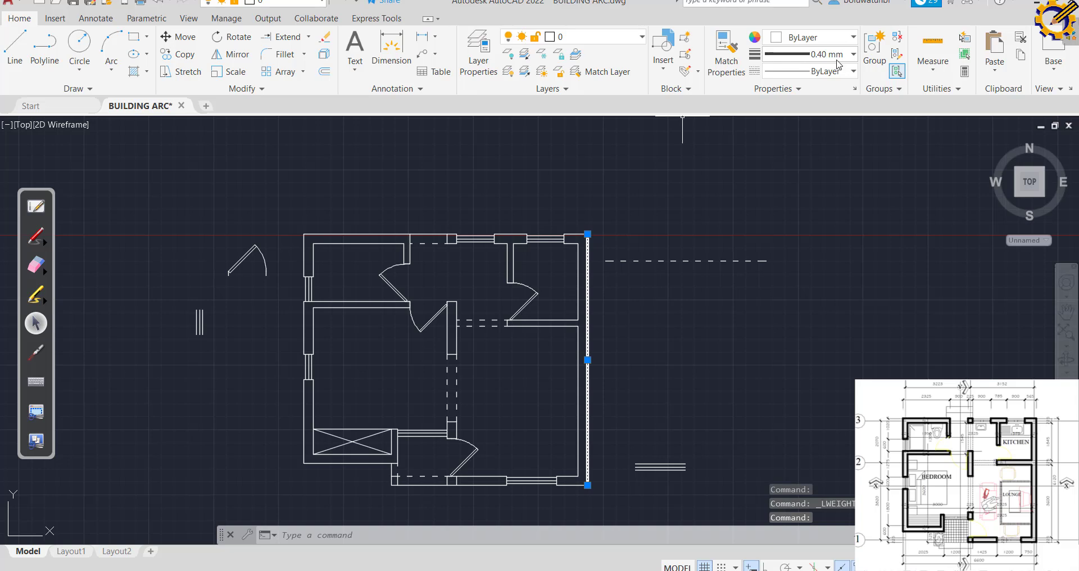
click(852, 54)
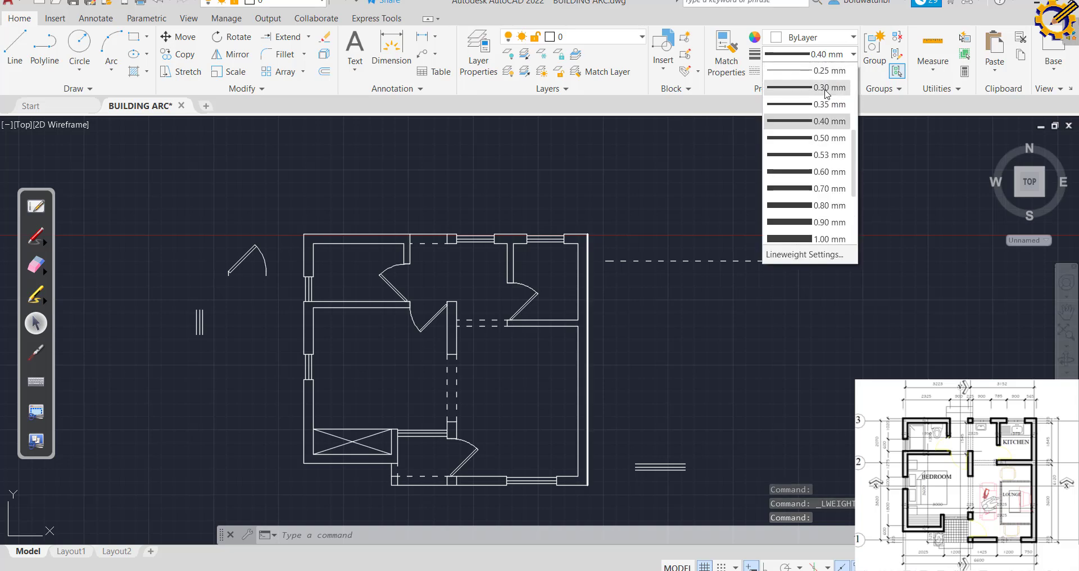
click(820, 89)
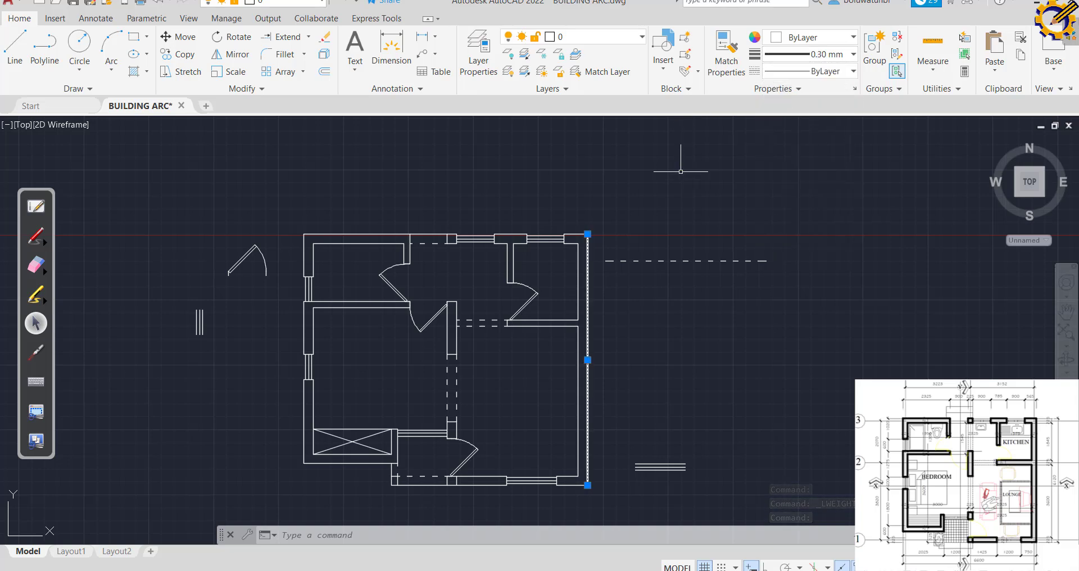
scroll(645, 205, up, 4)
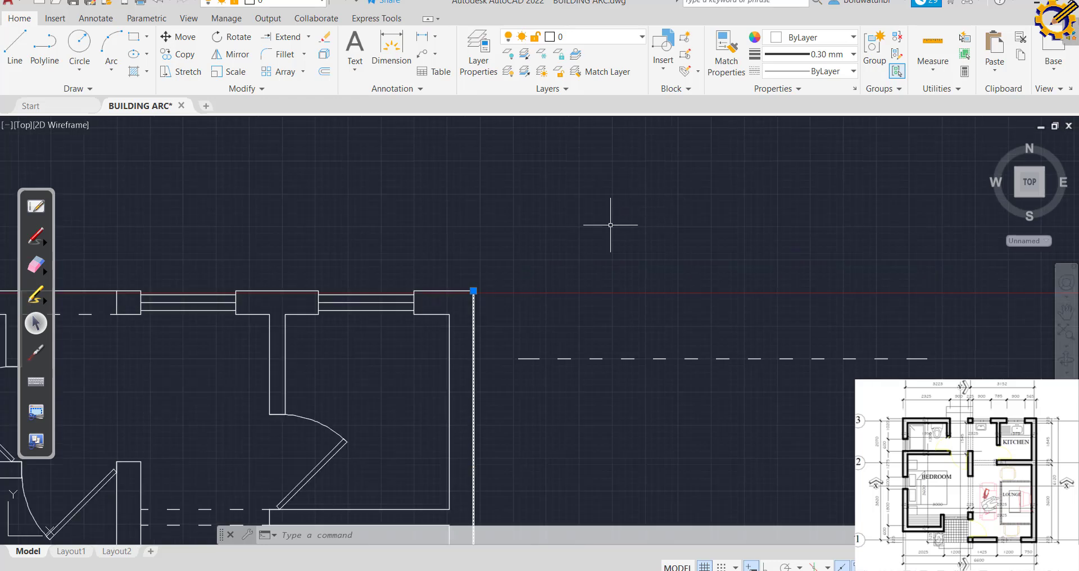
key(Escape)
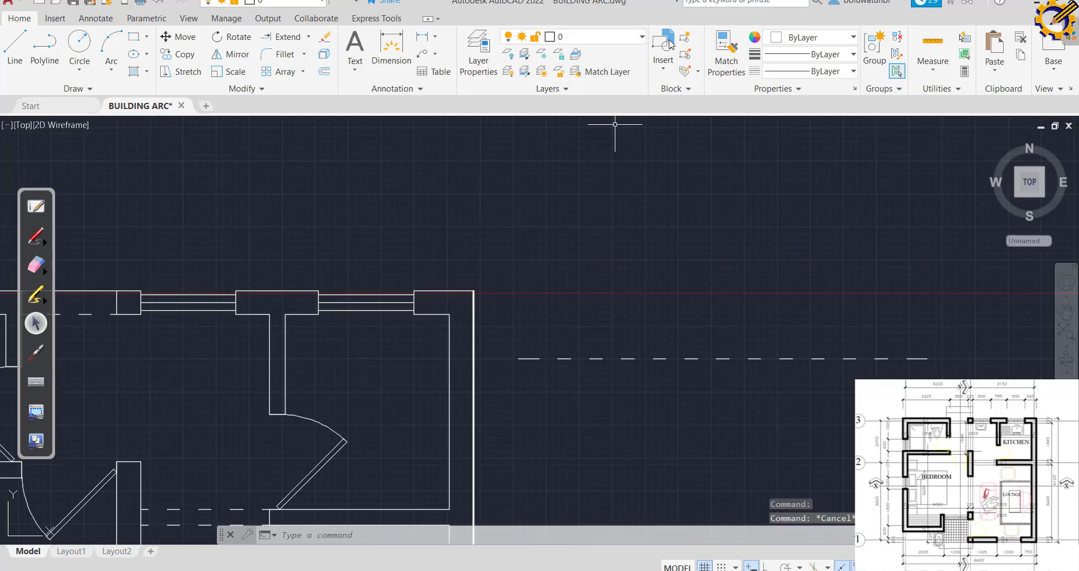
Match the properties of the 0.30 mm side wall line onto the lines of the kitchen's outer corner wall.
click(722, 57)
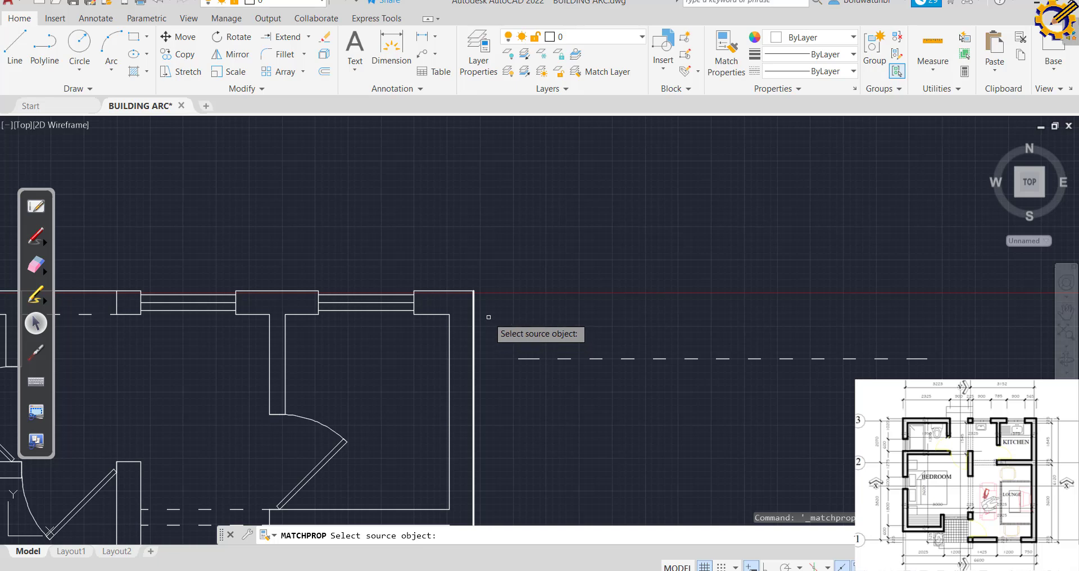
click(475, 308)
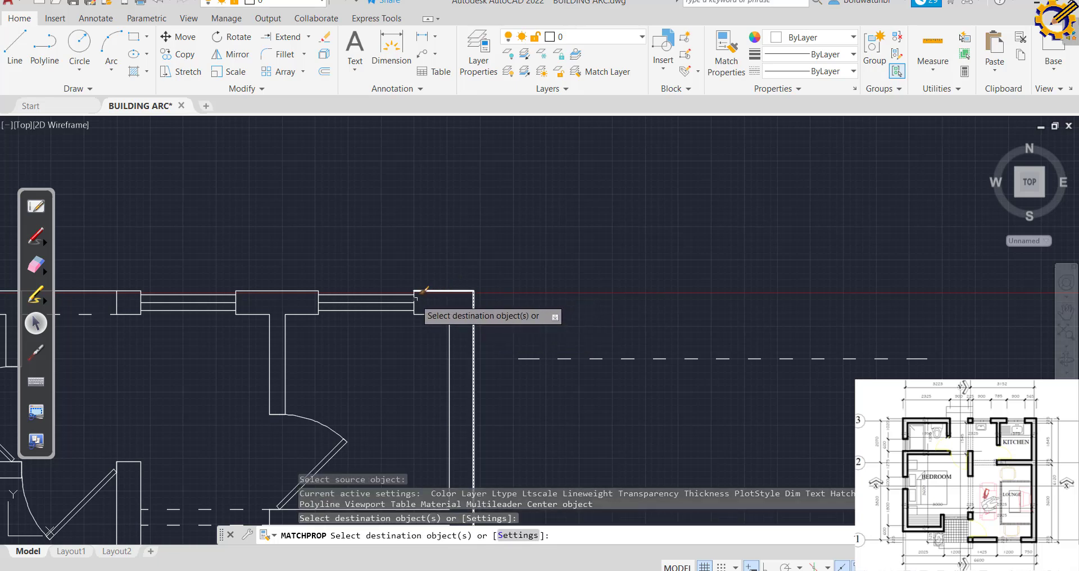
click(447, 309)
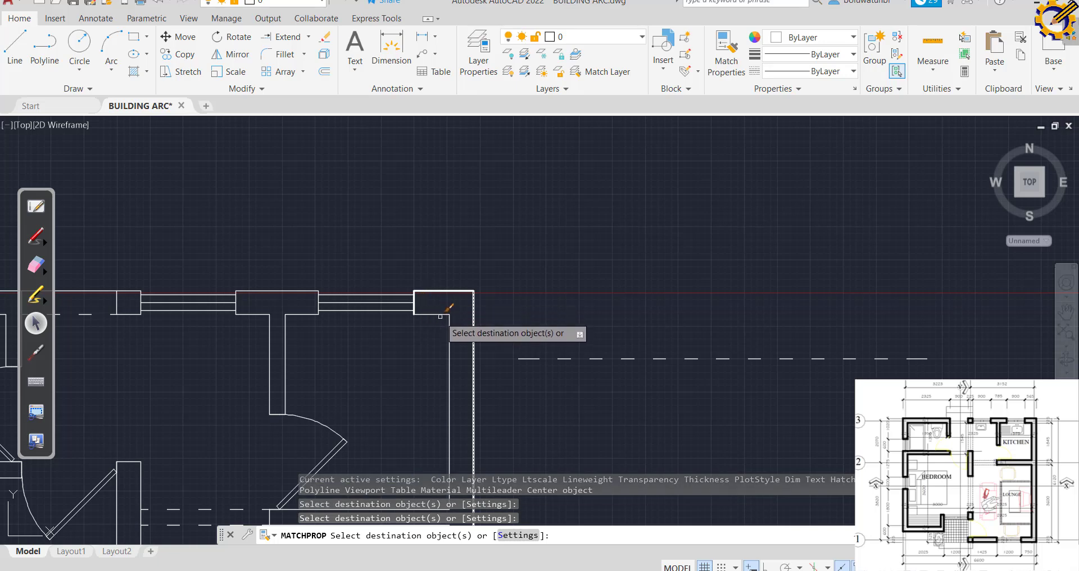
click(449, 309)
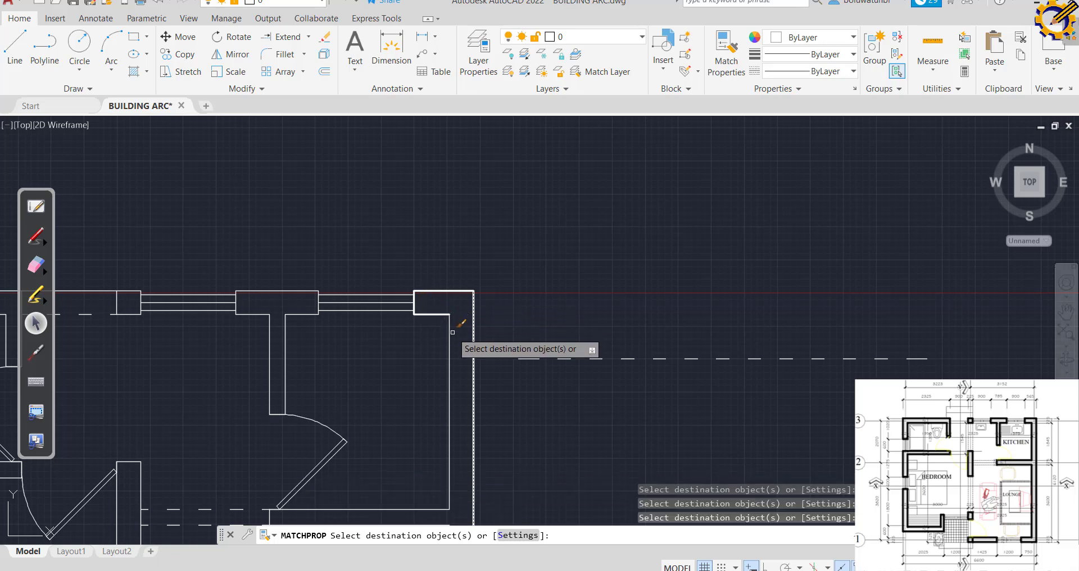
click(449, 335)
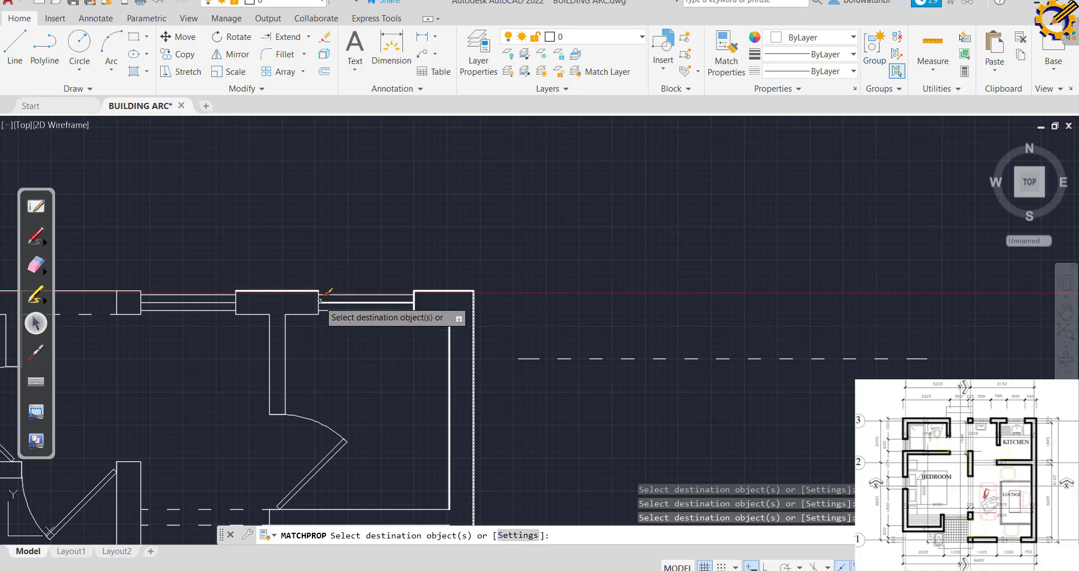
Apply the matched lineweight to the wall piece between the two upper windows and the kitchen partition below it.
scroll(319, 300, up, 2)
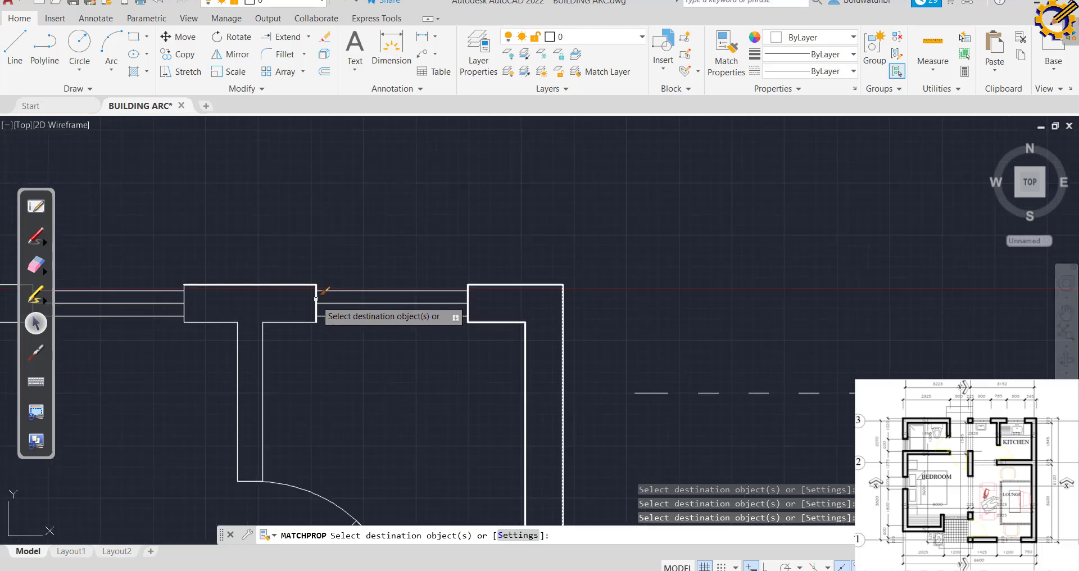
click(295, 322)
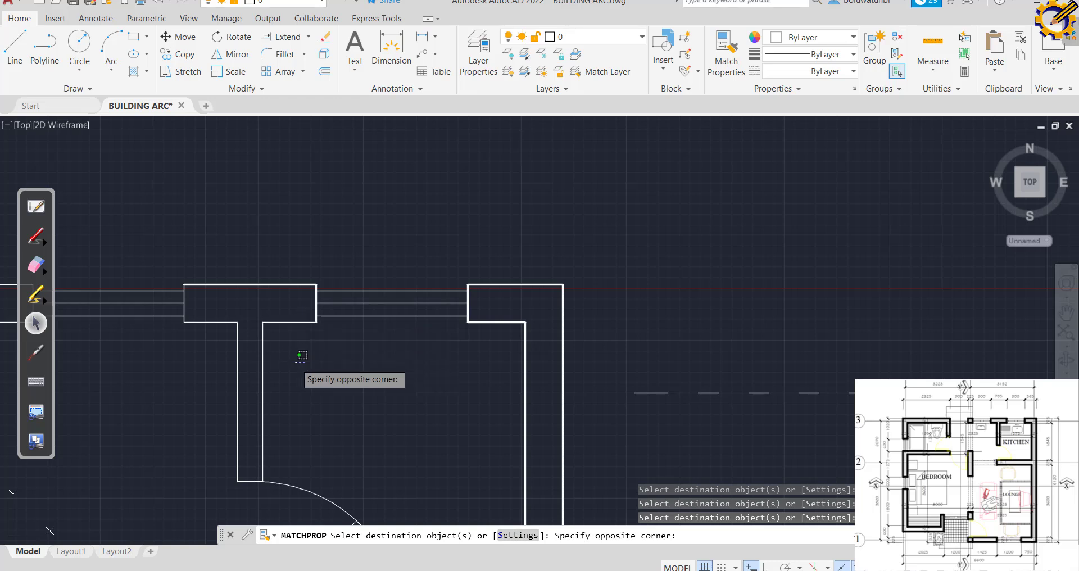
click(225, 354)
click(289, 336)
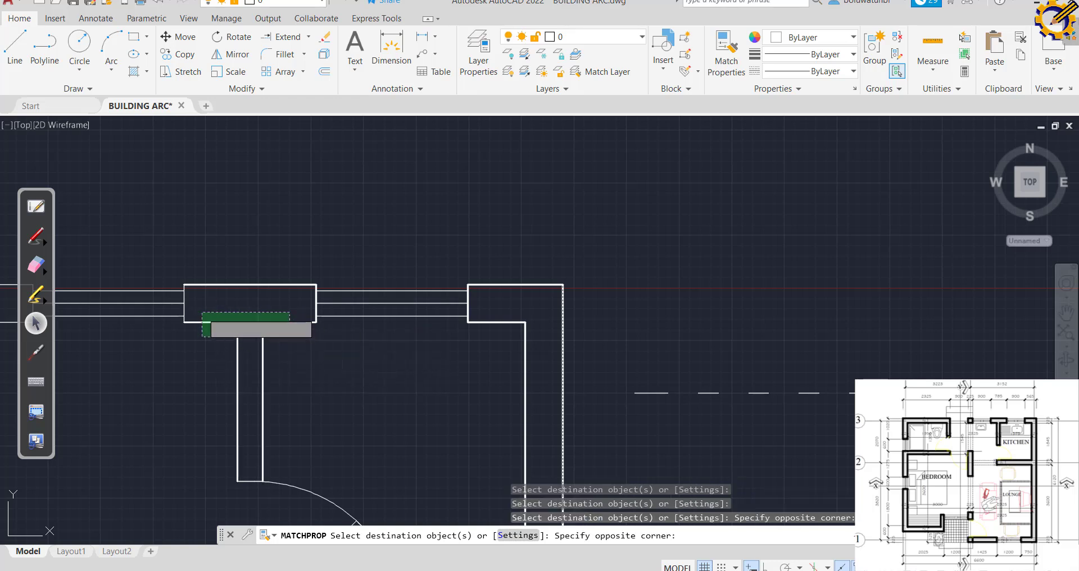
click(202, 313)
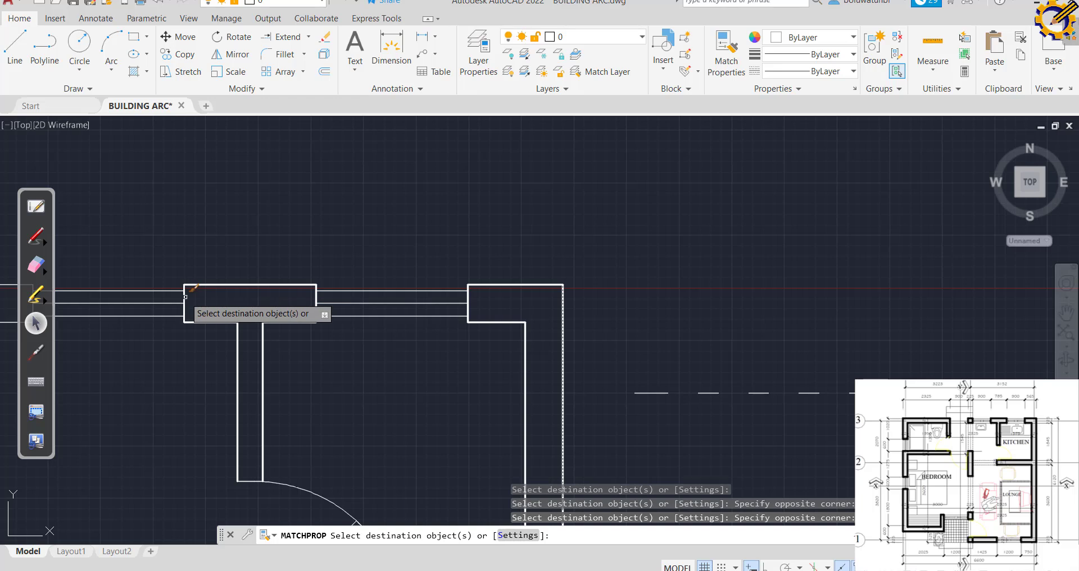
scroll(242, 290, down, 5)
middle_drag(344, 241, 447, 207)
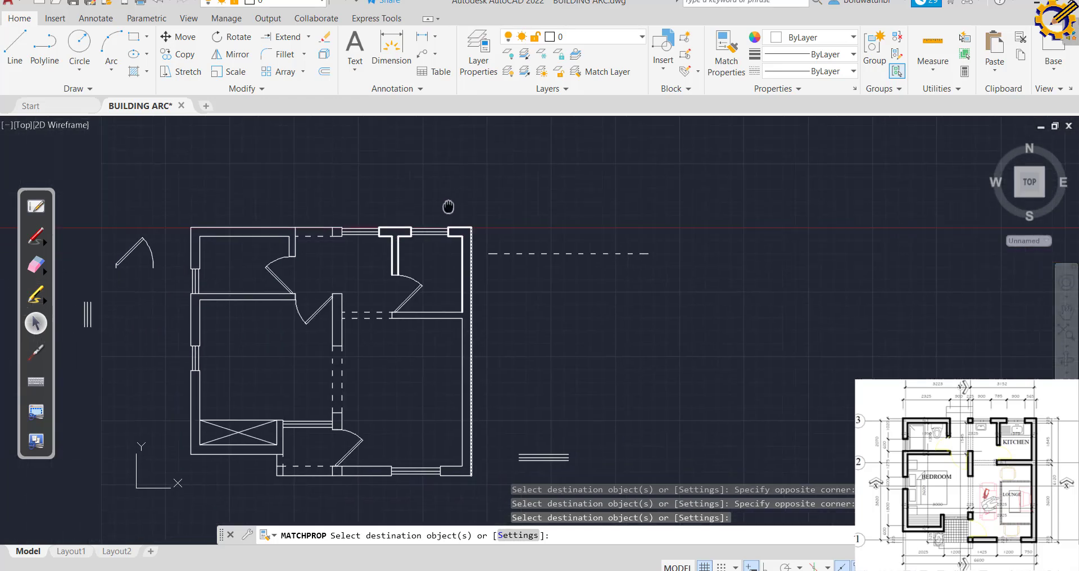
Apply the matched lineweight to the wall between kitchen and lounge and to the short central wall beside the bedroom door.
click(450, 335)
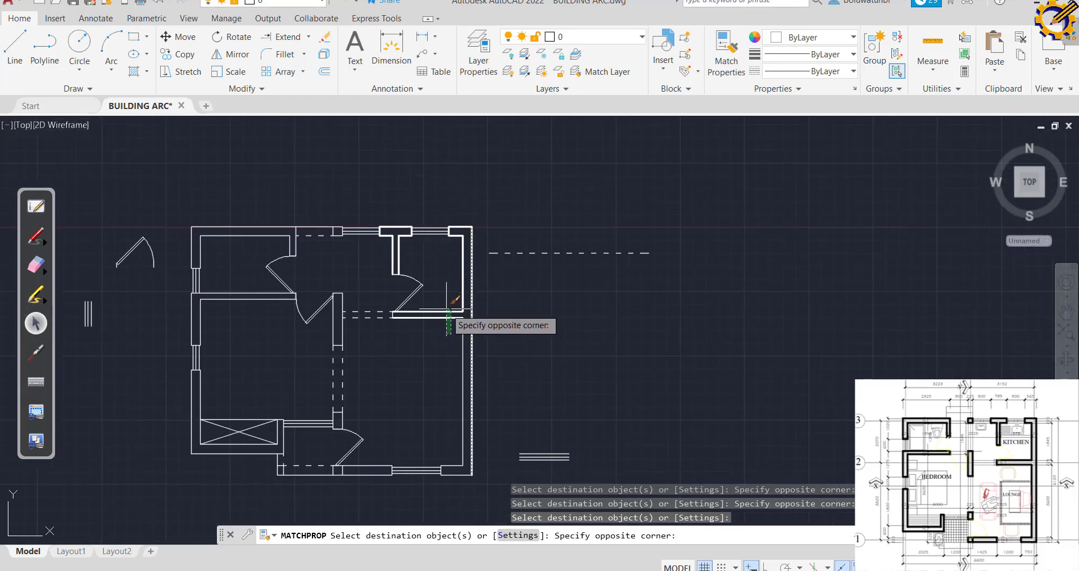
click(447, 309)
scroll(392, 314, up, 6)
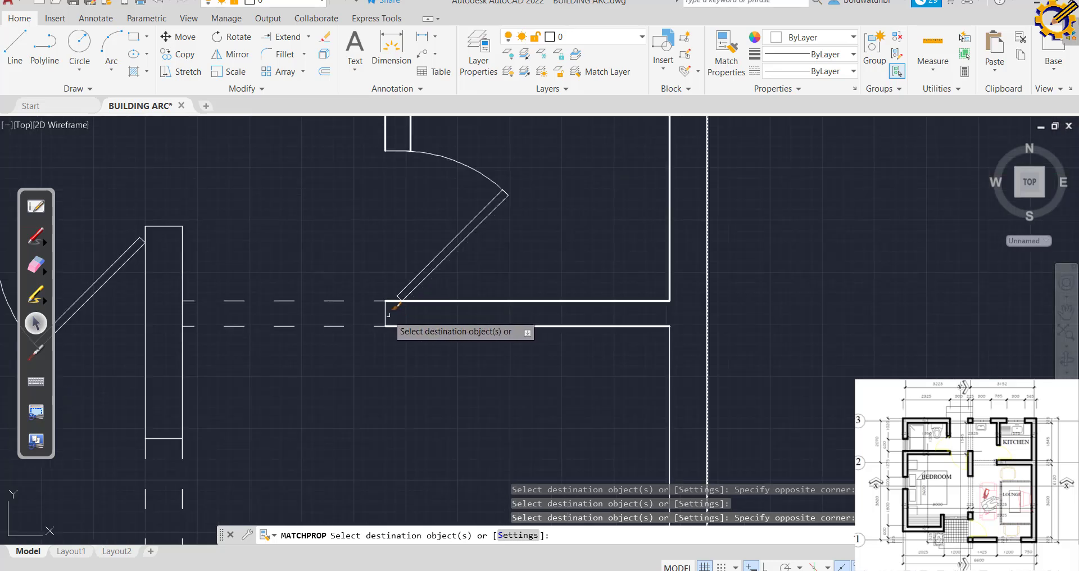
click(205, 269)
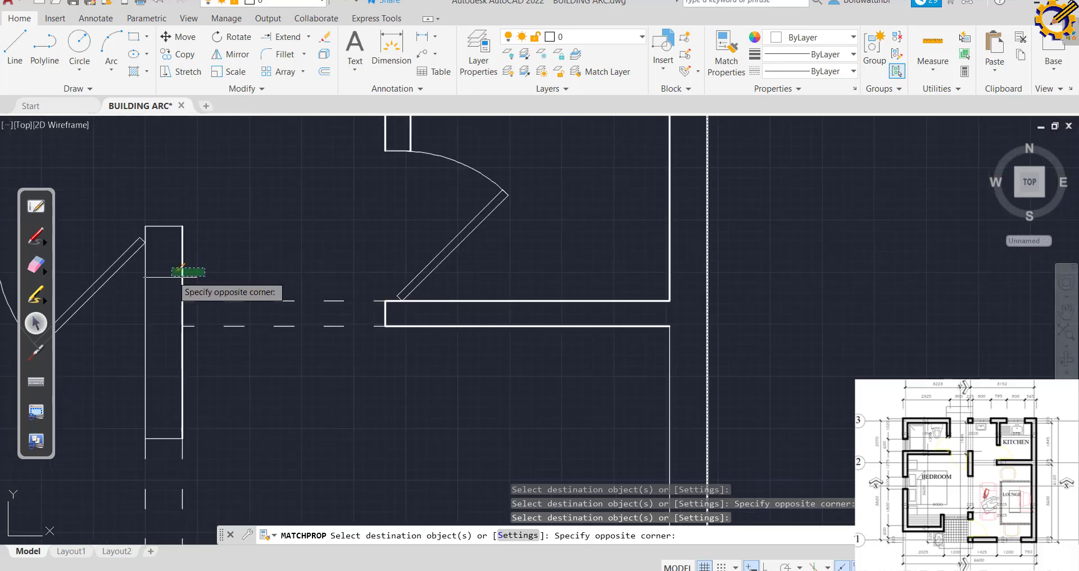
click(142, 286)
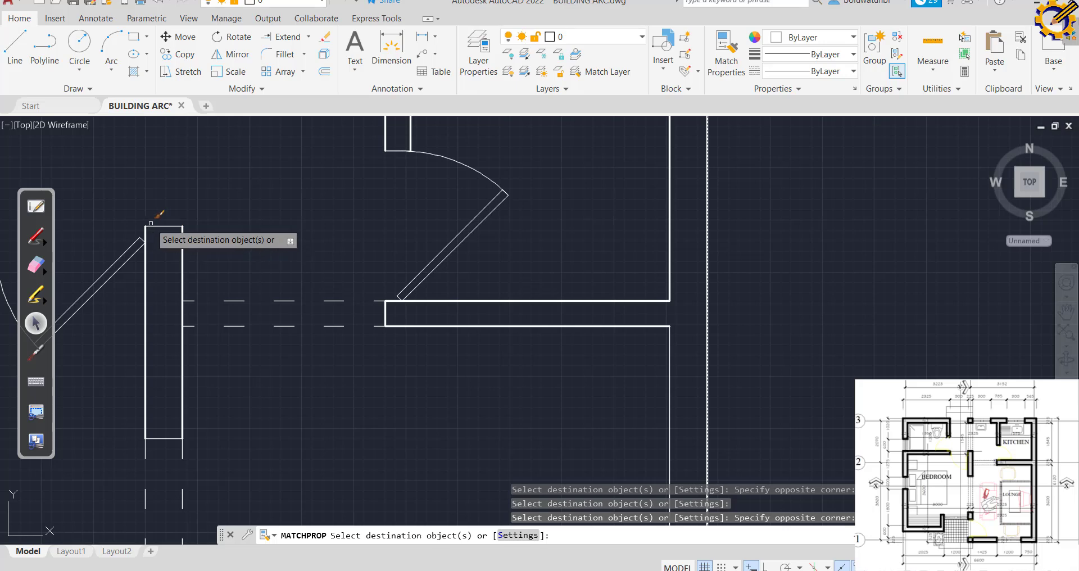
scroll(197, 228, down, 2)
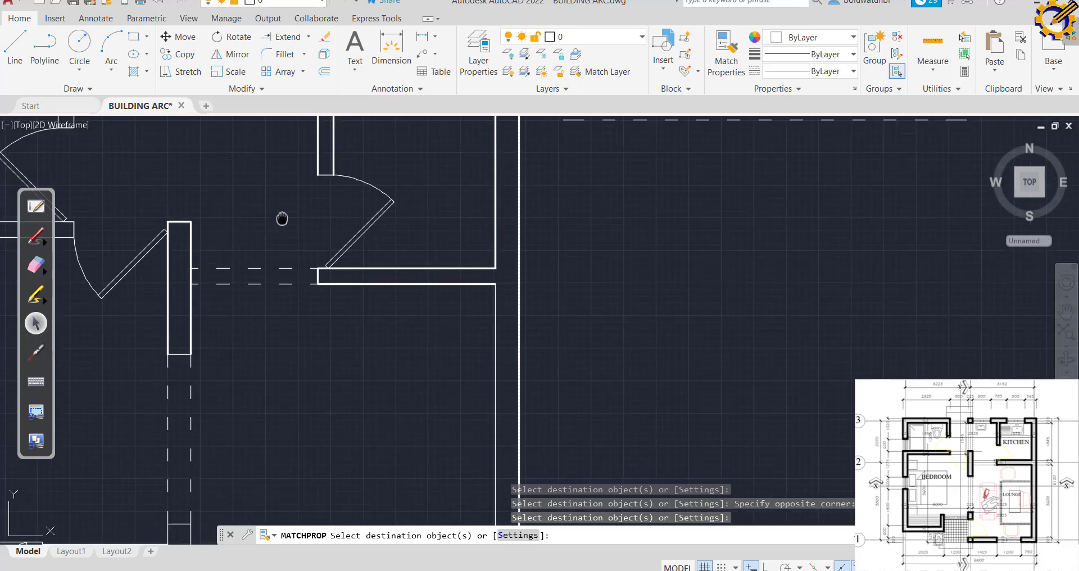
Apply the matched lineweight to the wall between bathroom and bedroom and to the bedroom's outer wall above its window.
middle_drag(282, 217, 459, 272)
middle_drag(280, 262, 405, 243)
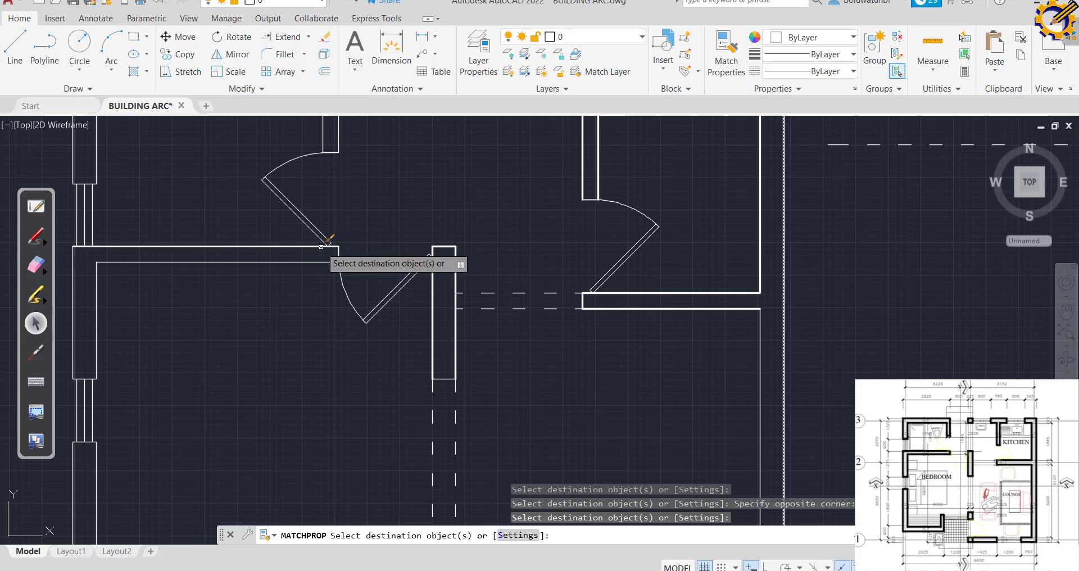
click(321, 247)
click(318, 262)
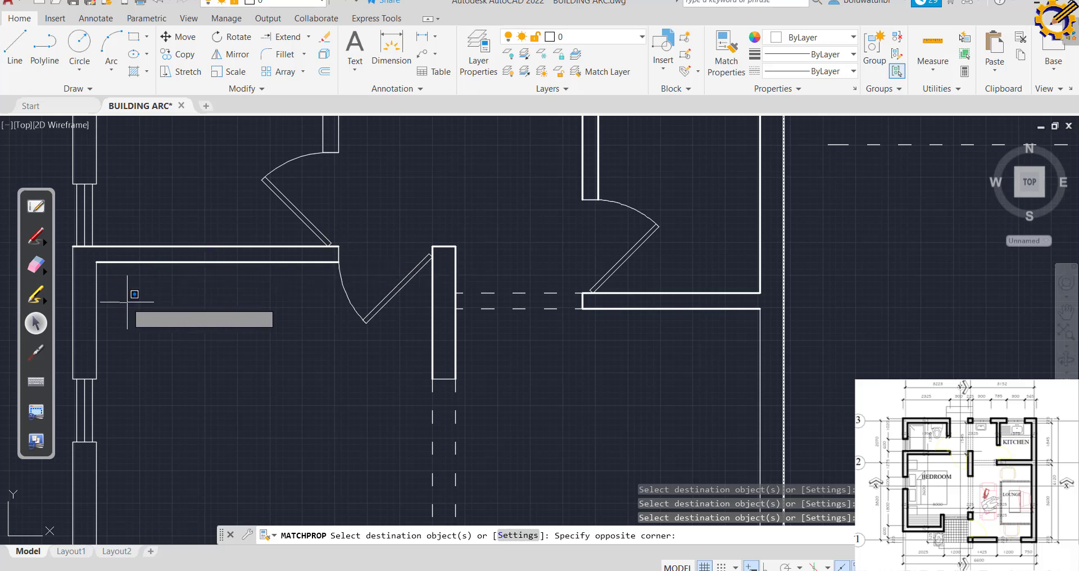
click(79, 312)
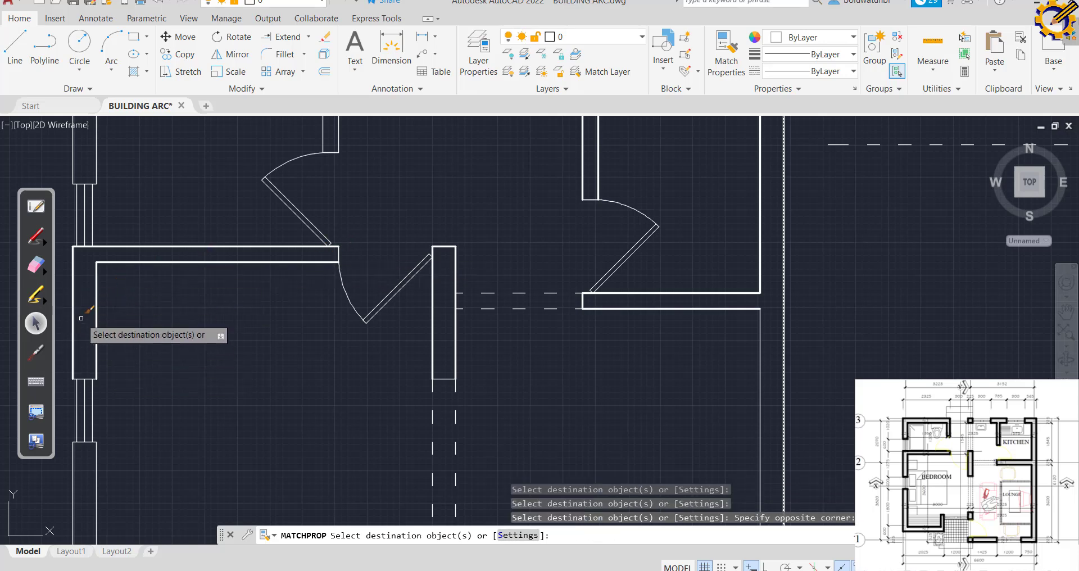
scroll(81, 318, up, 4)
click(80, 470)
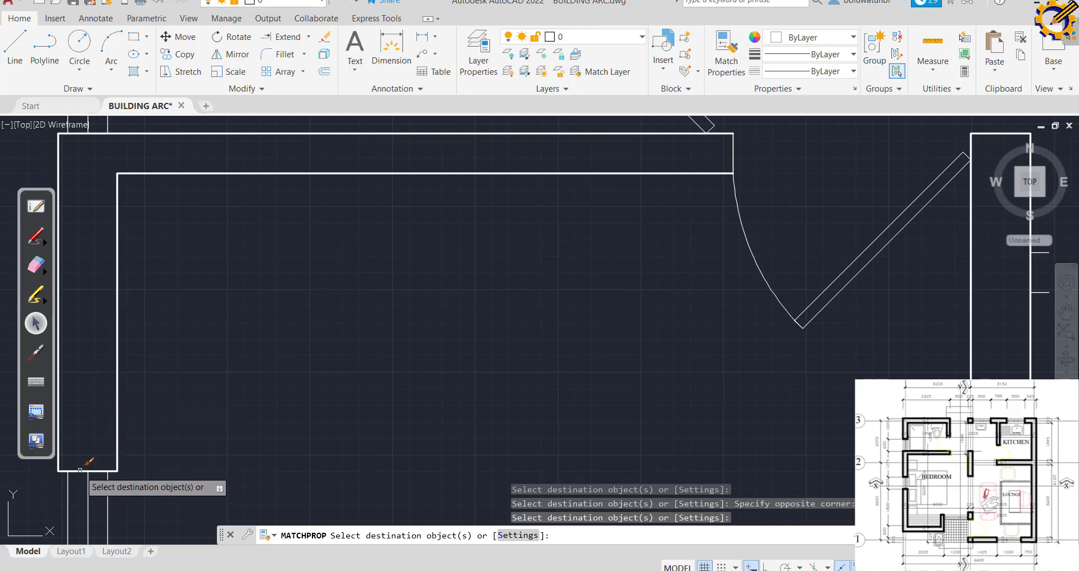
scroll(175, 306, down, 5)
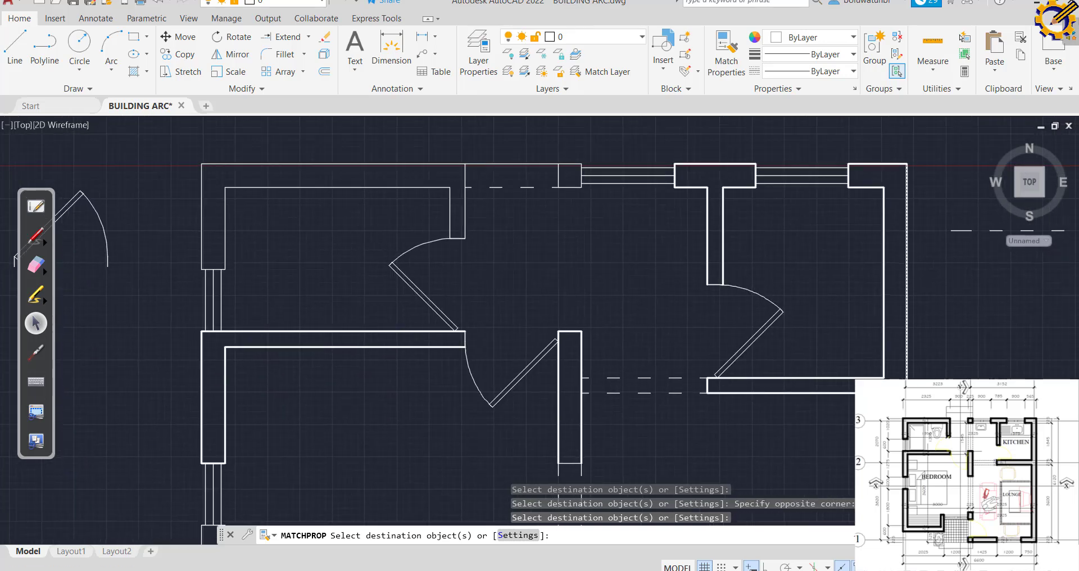
Apply the matched lineweight to the bathroom's outer side wall above its window, including the end line.
scroll(304, 108, down, 2)
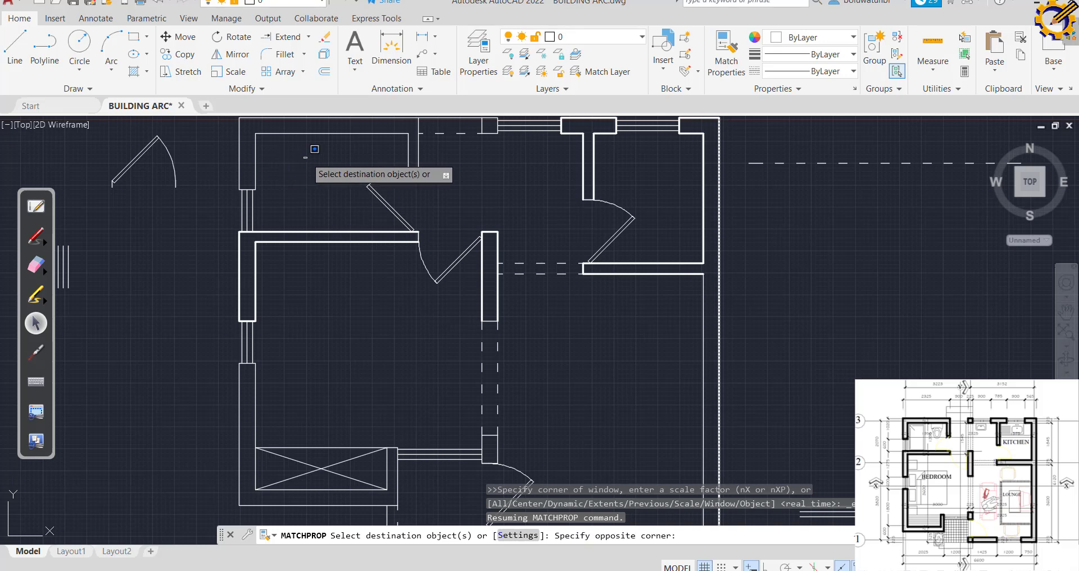
click(239, 153)
scroll(244, 162, up, 4)
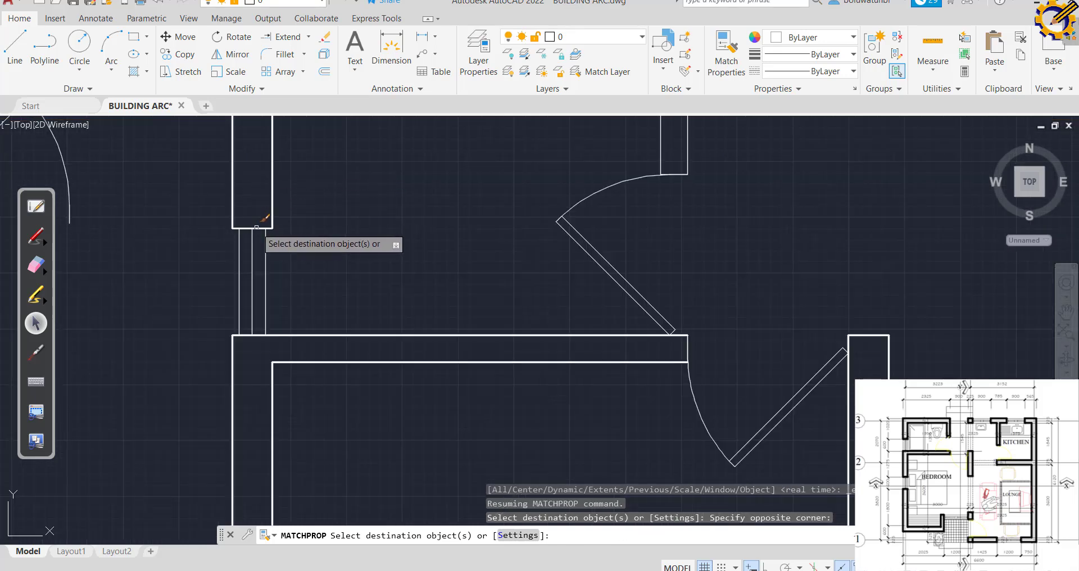
scroll(350, 131, down, 4)
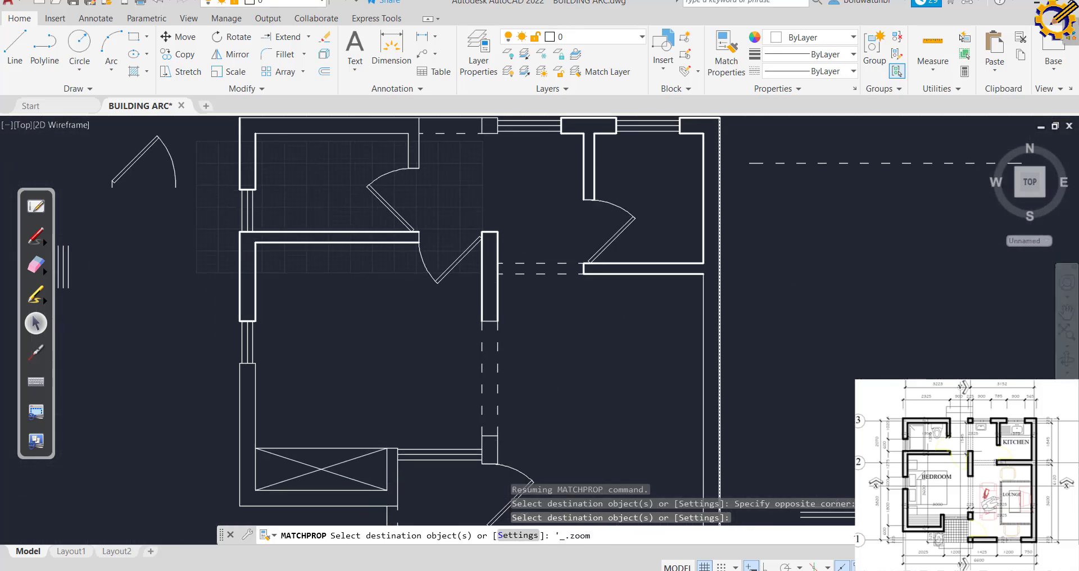
scroll(350, 130, up, 3)
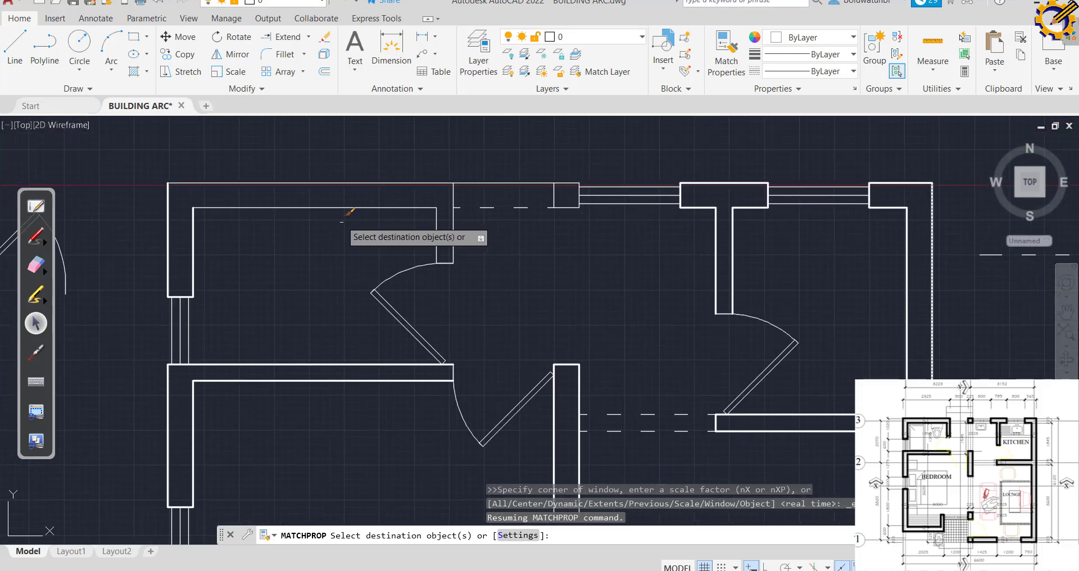
Apply the matched lineweight to the bathroom's upper wall and door-side partition, the line across the adjoining opening, and the small pier beside the window.
click(343, 221)
click(315, 183)
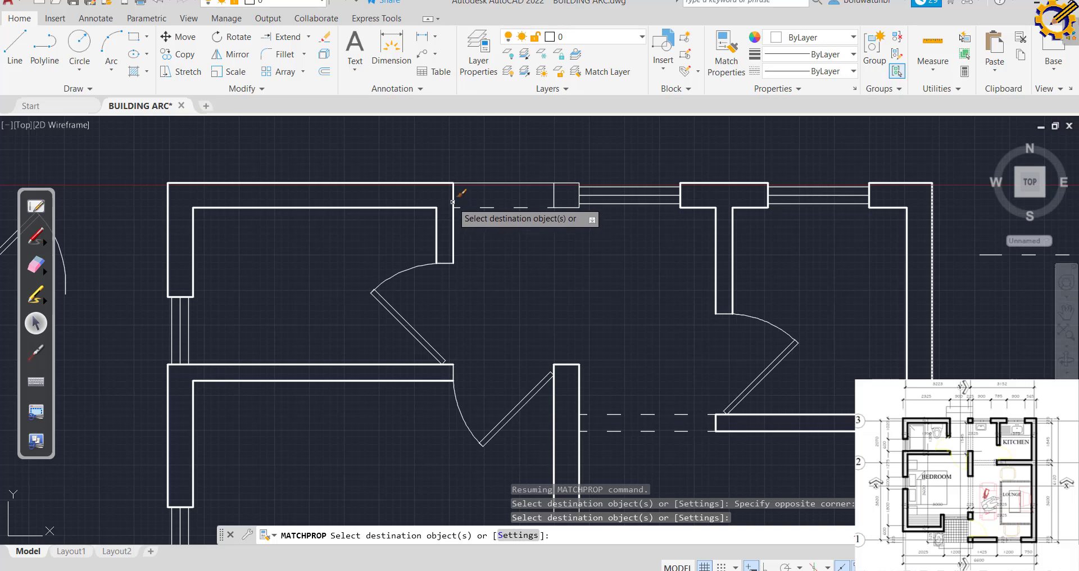
click(483, 183)
click(480, 183)
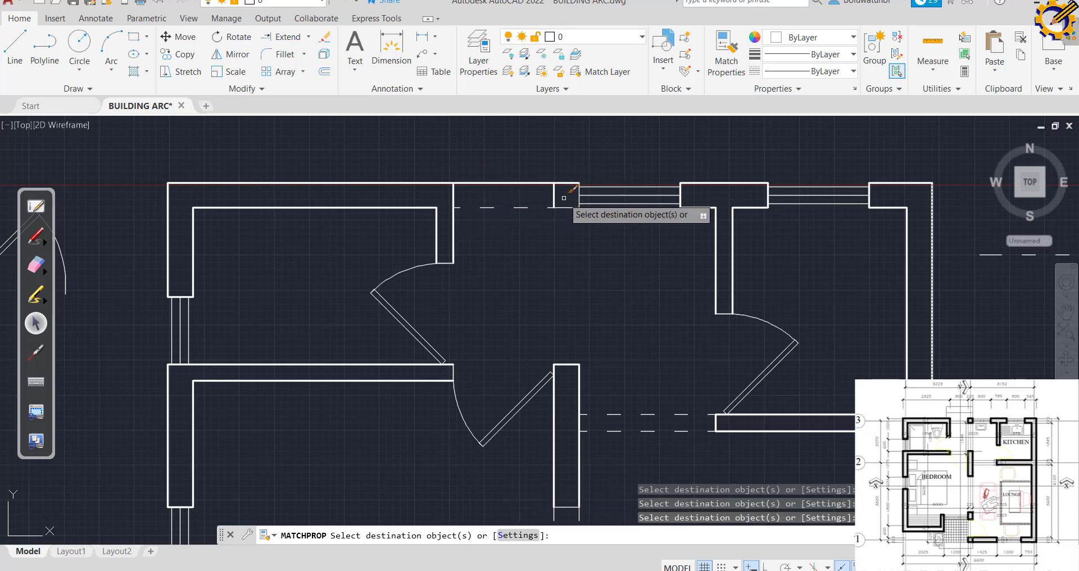
scroll(576, 206, up, 4)
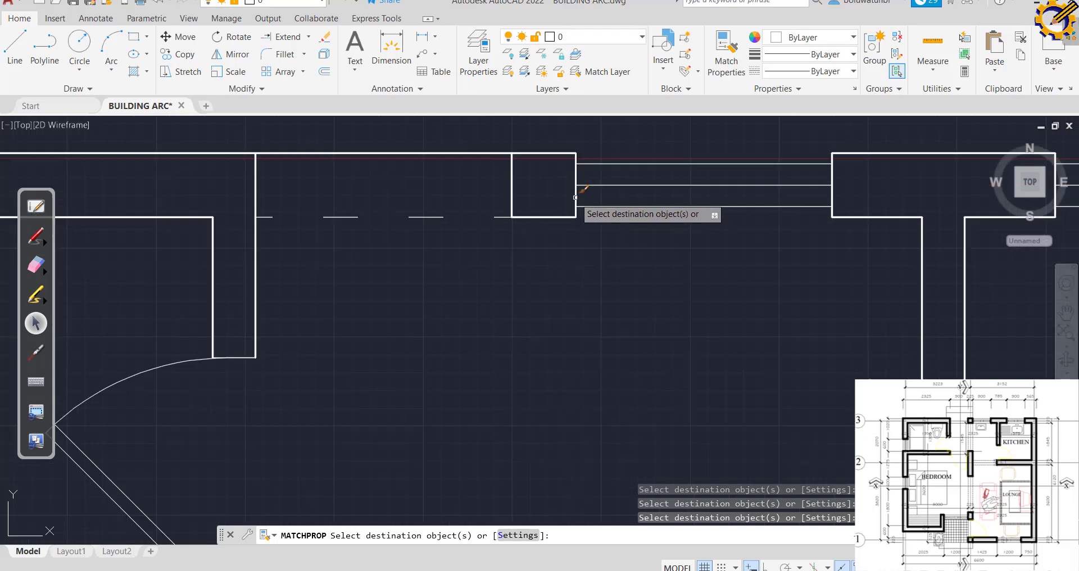
scroll(610, 216, down, 3)
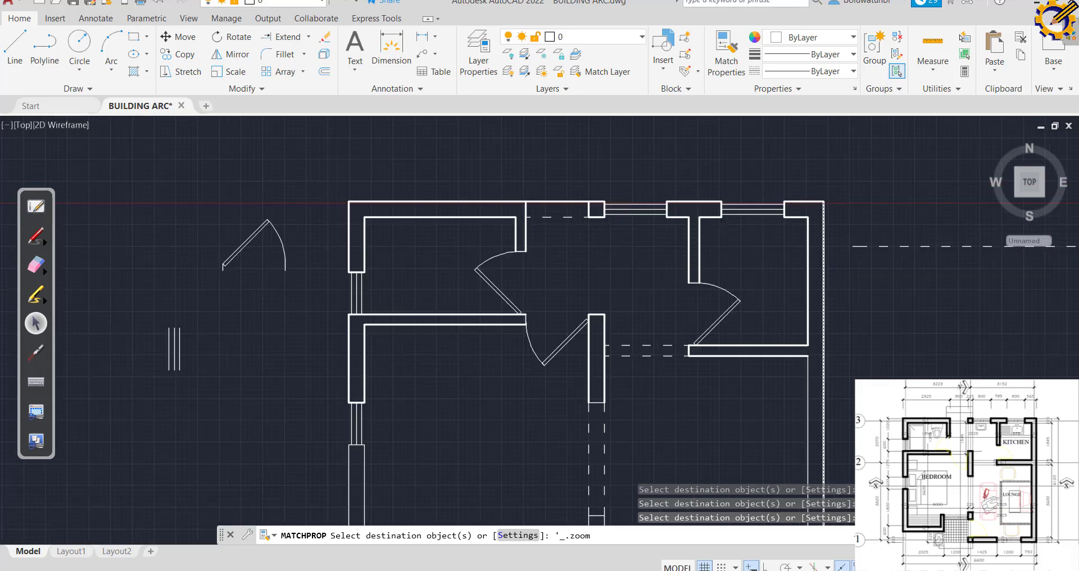
scroll(610, 225, up, 1)
middle_drag(556, 278, 539, 264)
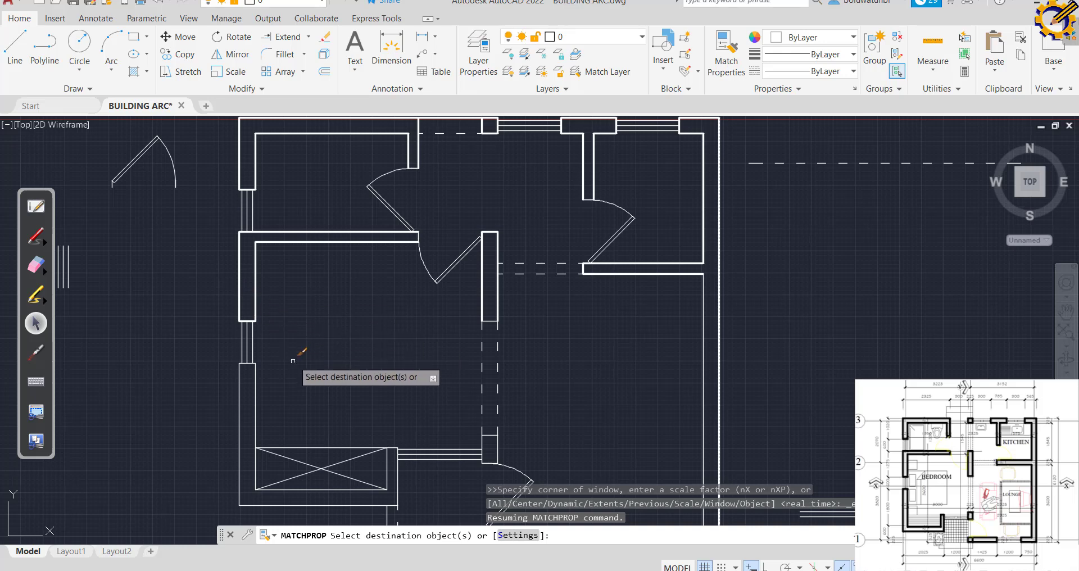
Apply the matched lineweight to the bedroom's outer side wall below its window, including the end line at the window.
scroll(274, 375, up, 4)
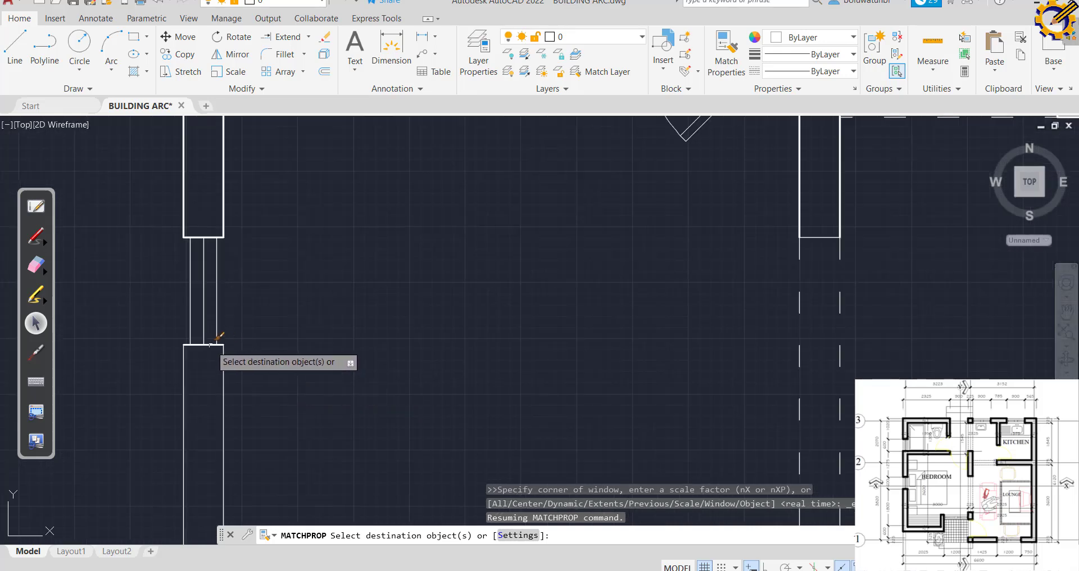
click(253, 380)
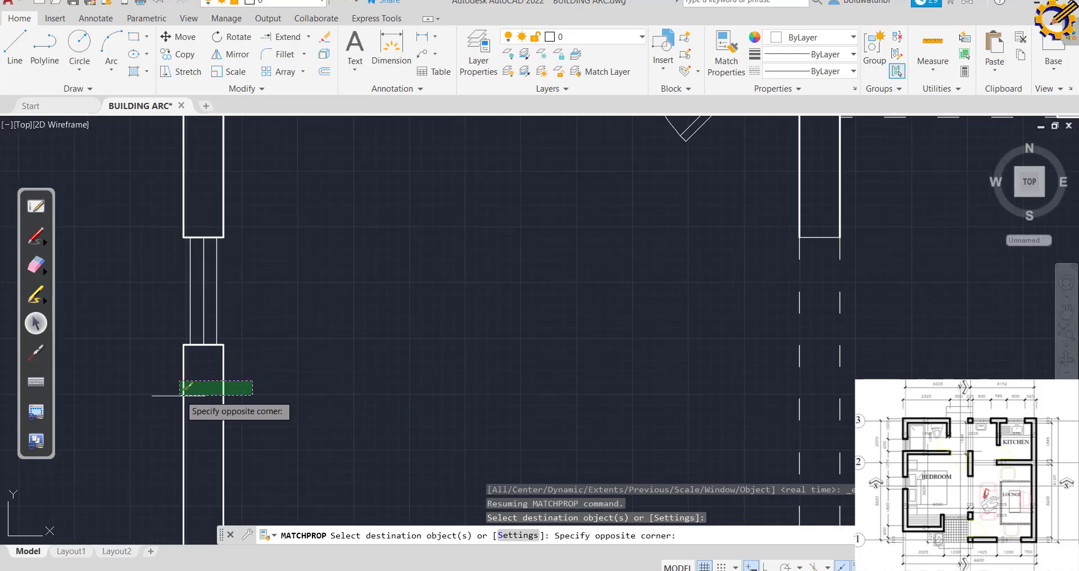
click(181, 395)
scroll(387, 318, down, 2)
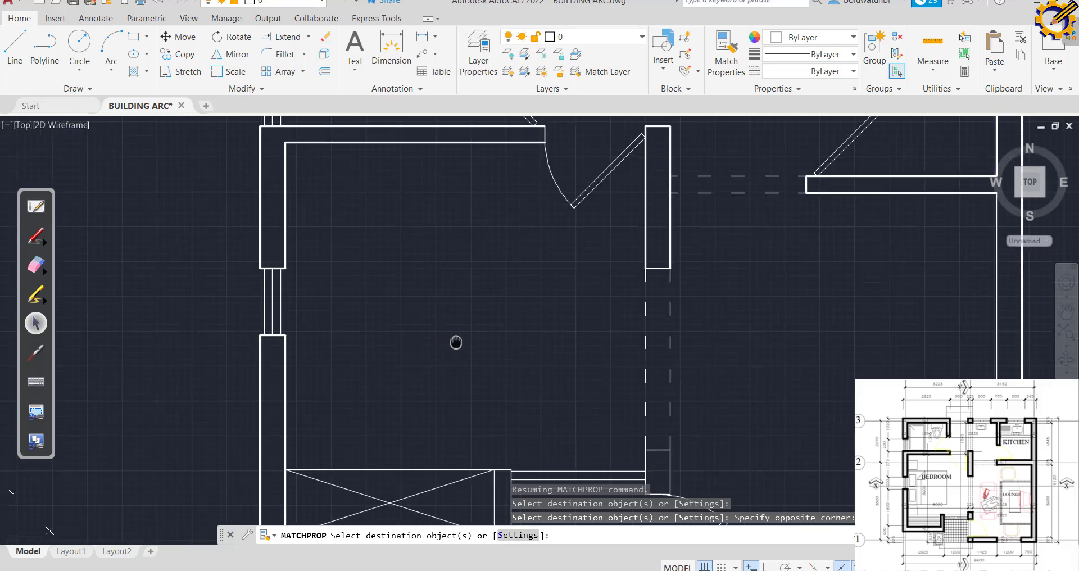
Apply the matched lineweight to the bedroom's lower wall along the wardrobe and to the short wall at the wardrobe's end.
middle_drag(455, 339, 504, 185)
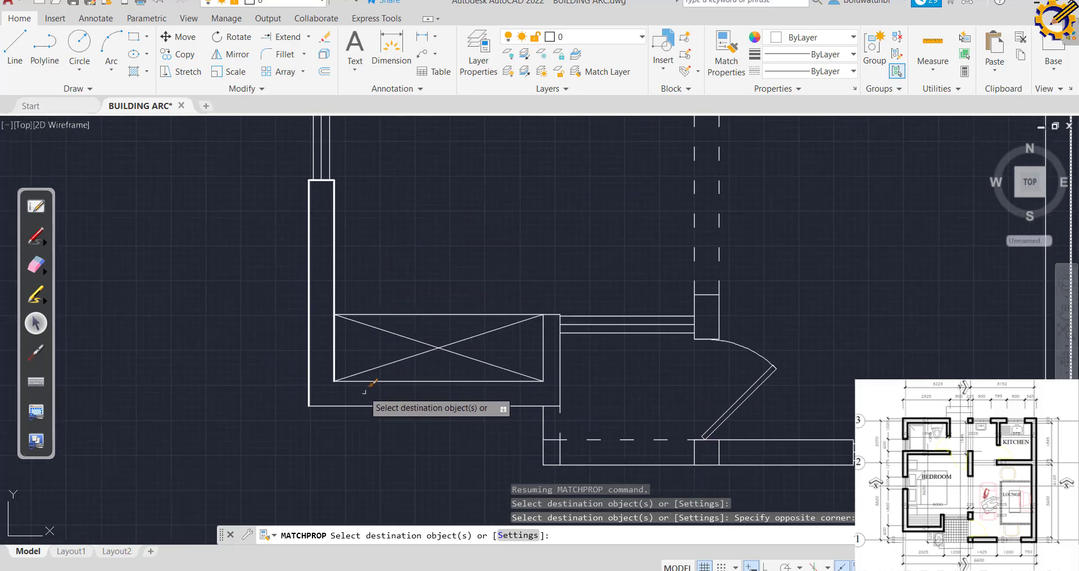
click(386, 380)
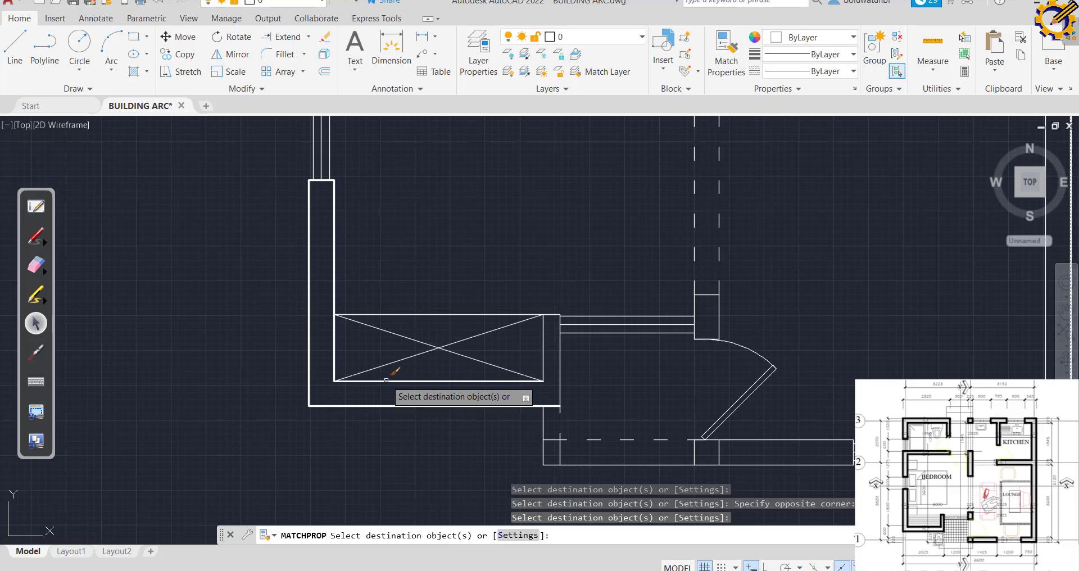
click(386, 380)
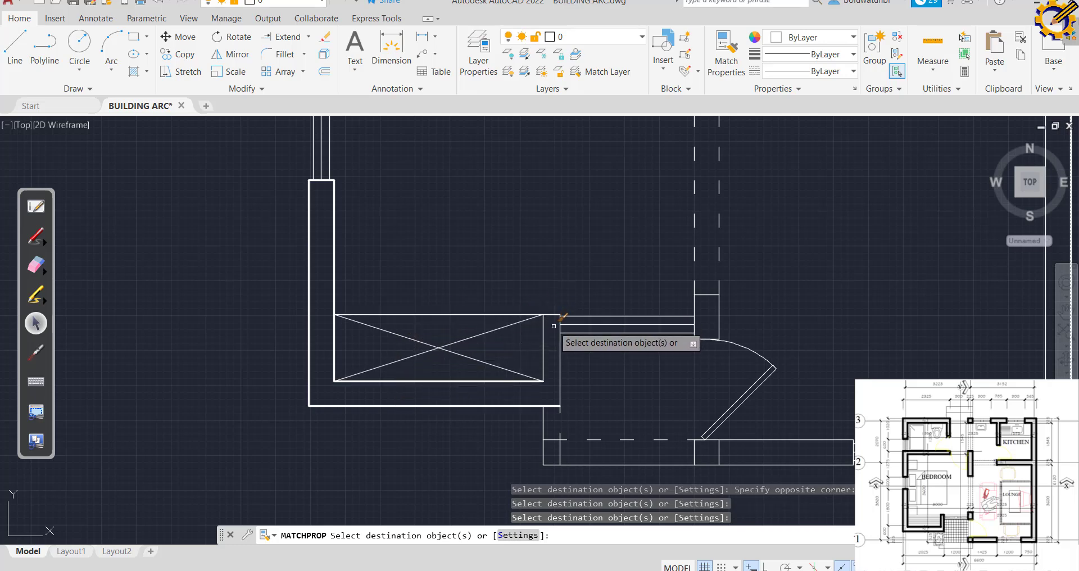
click(559, 344)
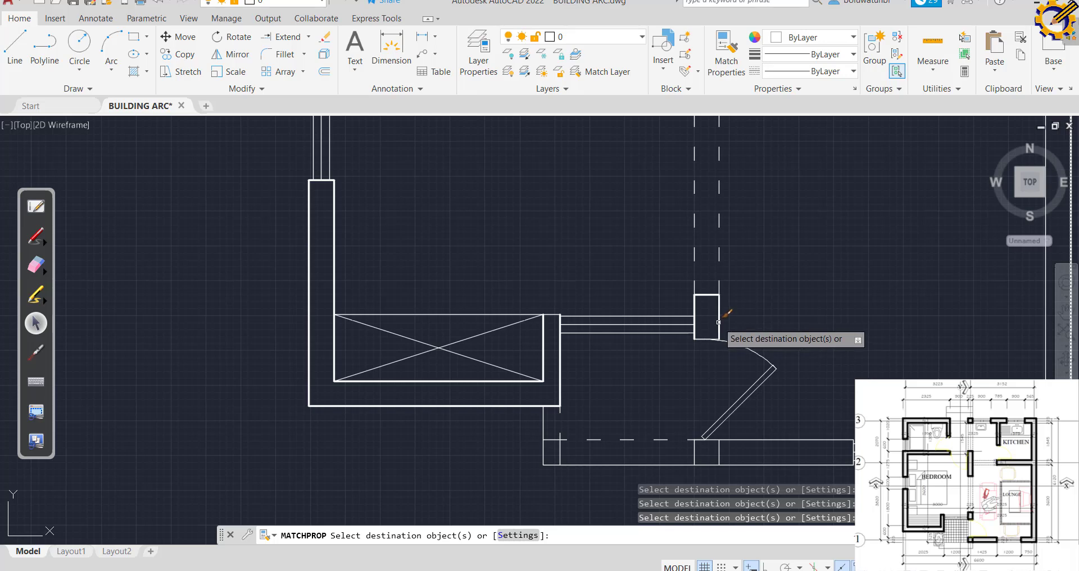
Apply the matched lineweight to the small pier between the bedroom's front window and the entrance door, including its lower end line.
scroll(719, 326, up, 5)
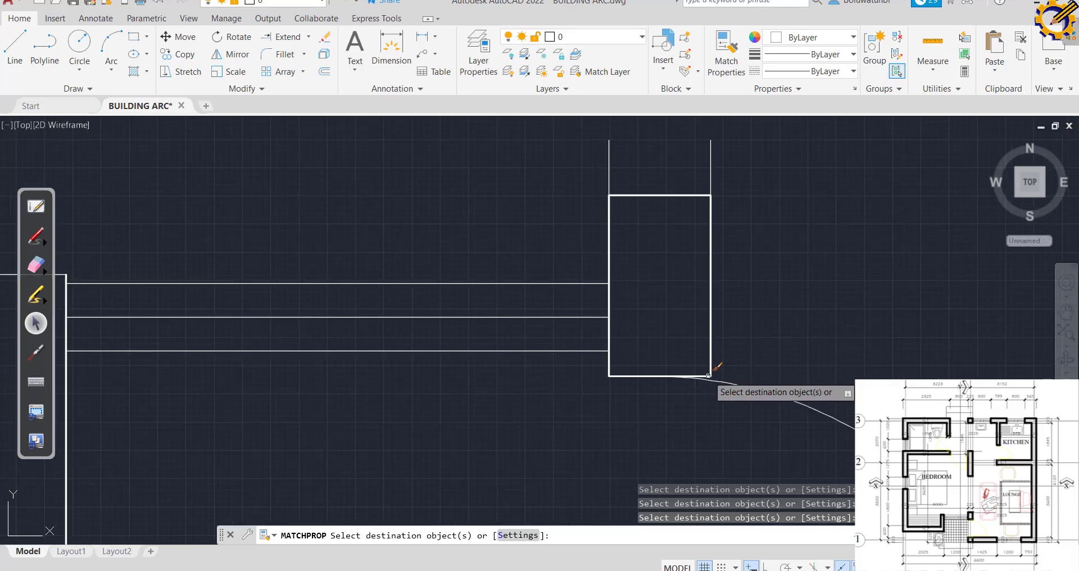
scroll(709, 373, down, 5)
mouse_move(709, 372)
middle_down()
mouse_move(601, 306)
mouse_move(549, 238)
middle_up()
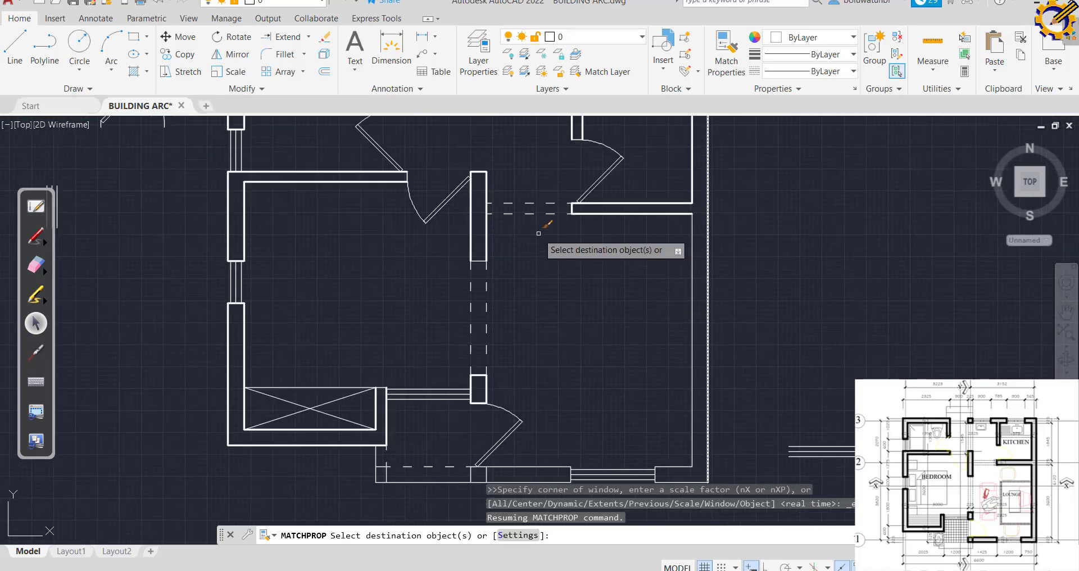
Apply the matched lineweight to the end line of the kitchen partition beside the kitchen door.
scroll(580, 142, up, 8)
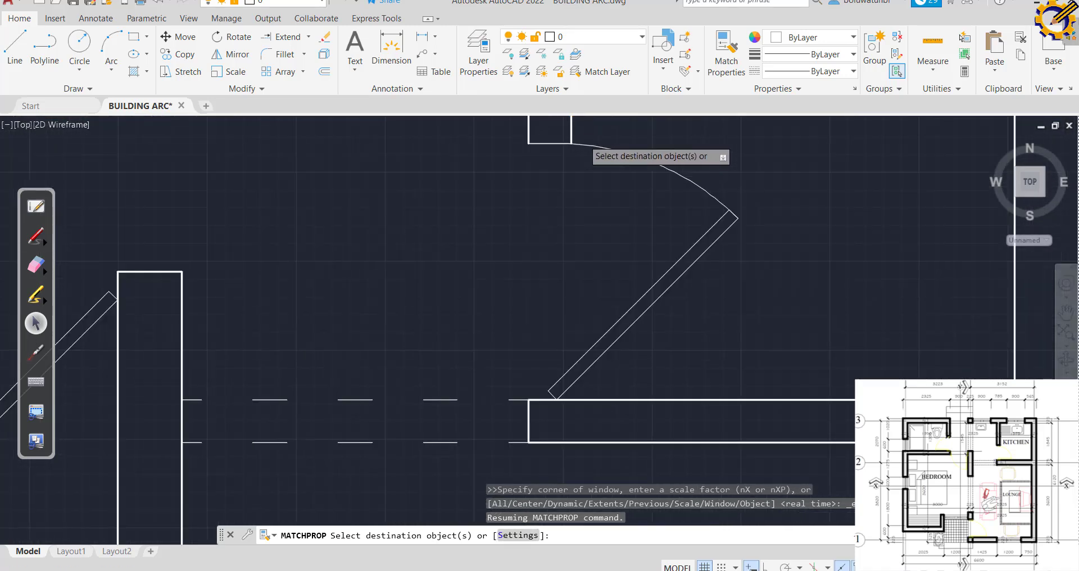
scroll(580, 143, up, 5)
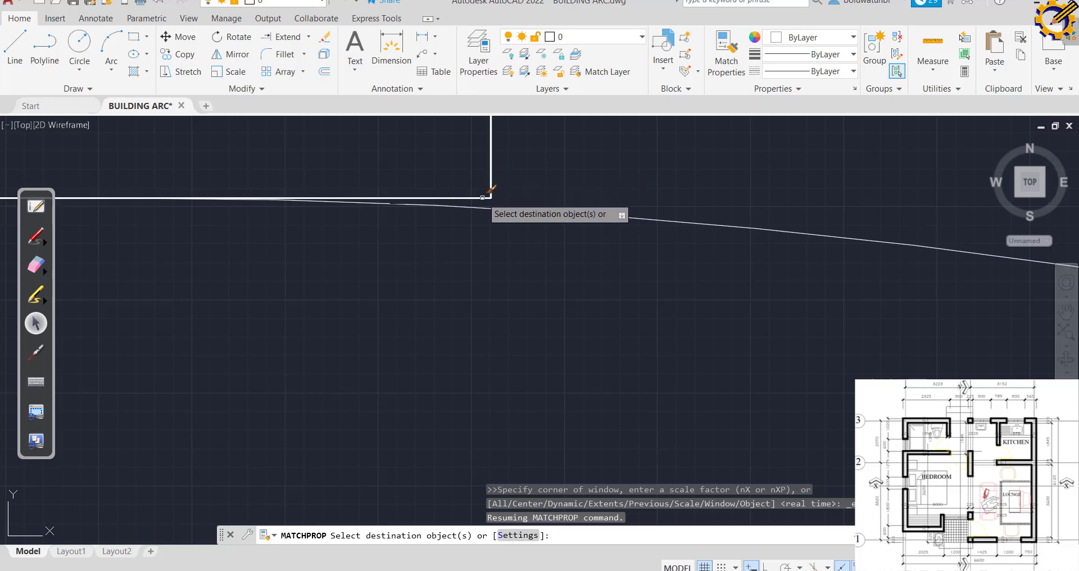
scroll(490, 191, down, 10)
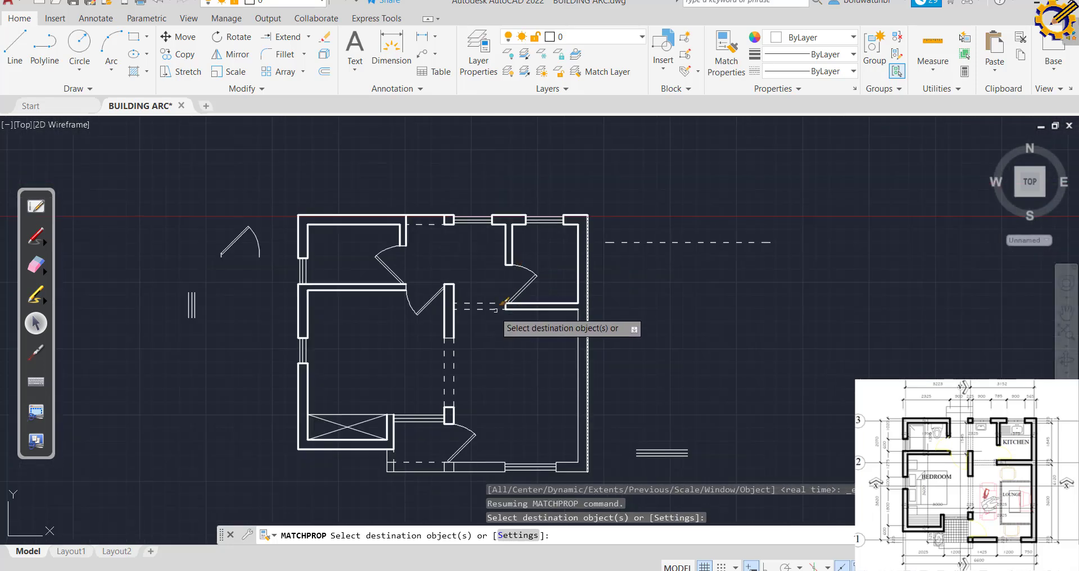
Apply the matched lineweight to the lounge's front wall on both sides of its window and to the inner line of its outer side wall.
middle_drag(476, 405, 537, 299)
scroll(522, 366, up, 4)
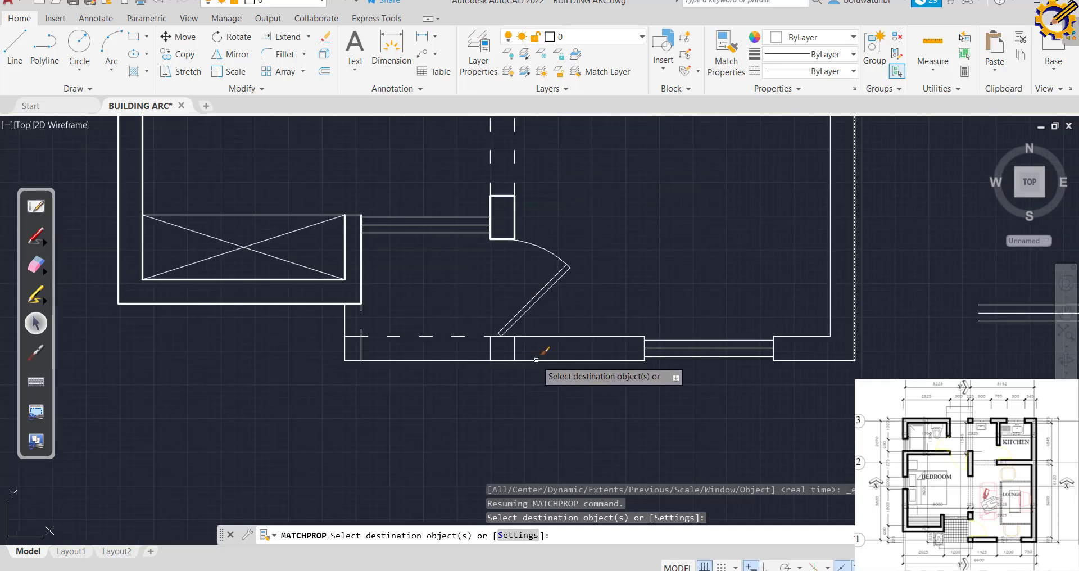
click(500, 335)
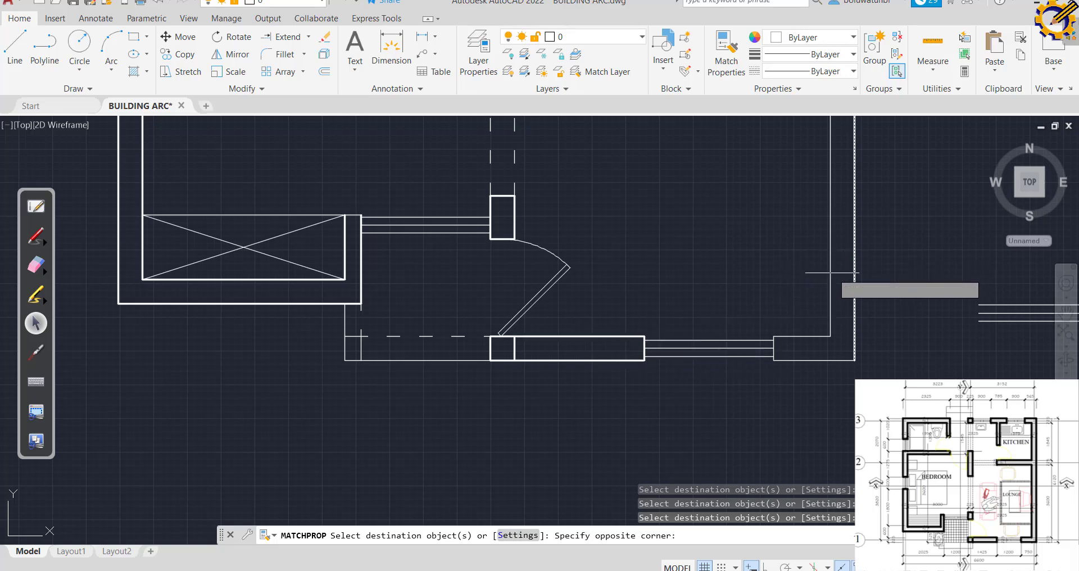
click(819, 337)
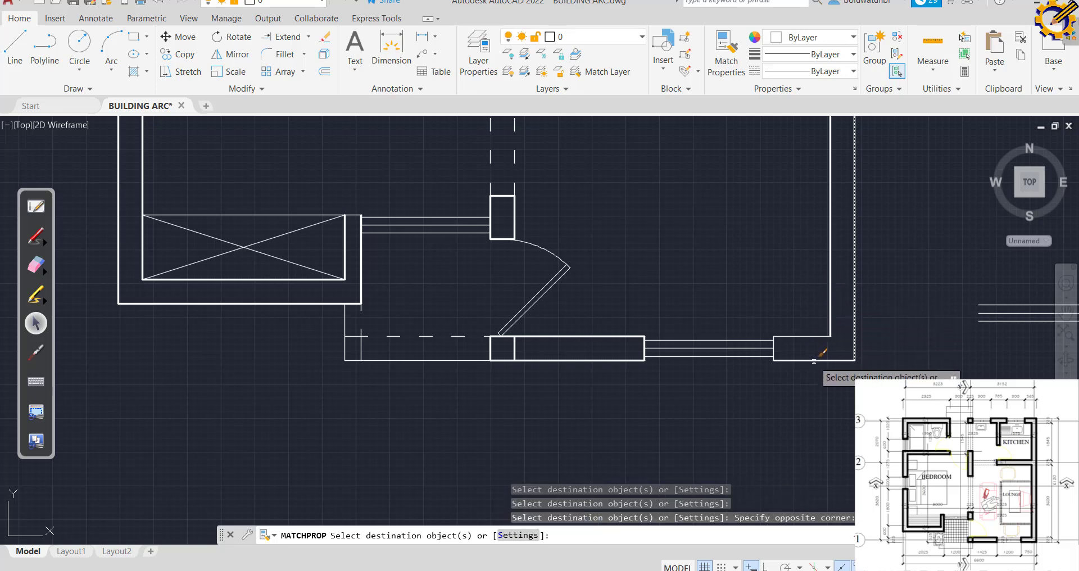
click(813, 362)
click(800, 333)
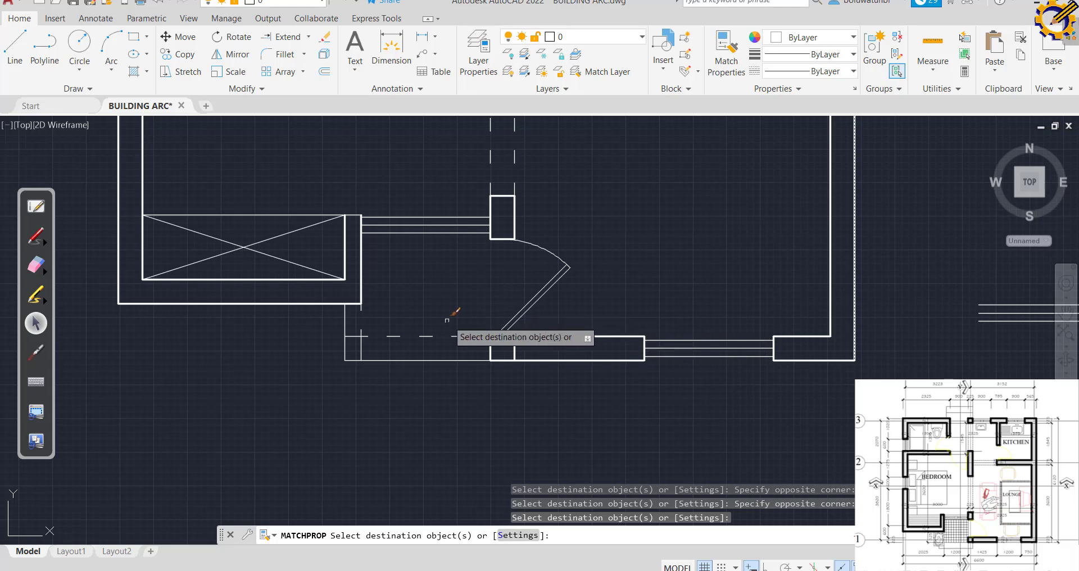
Apply the matched lineweight to the porch's corner pier and outer edge lines and to the lower end line of the short central wall.
click(361, 349)
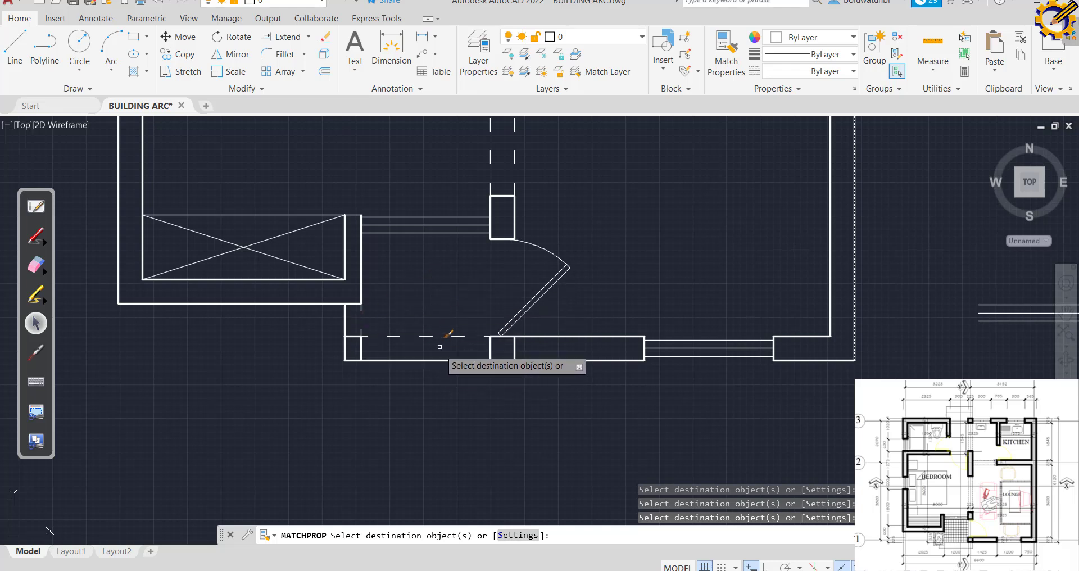
scroll(573, 241, down, 2)
mouse_move(573, 241)
middle_down()
mouse_move(584, 291)
mouse_move(571, 399)
middle_up()
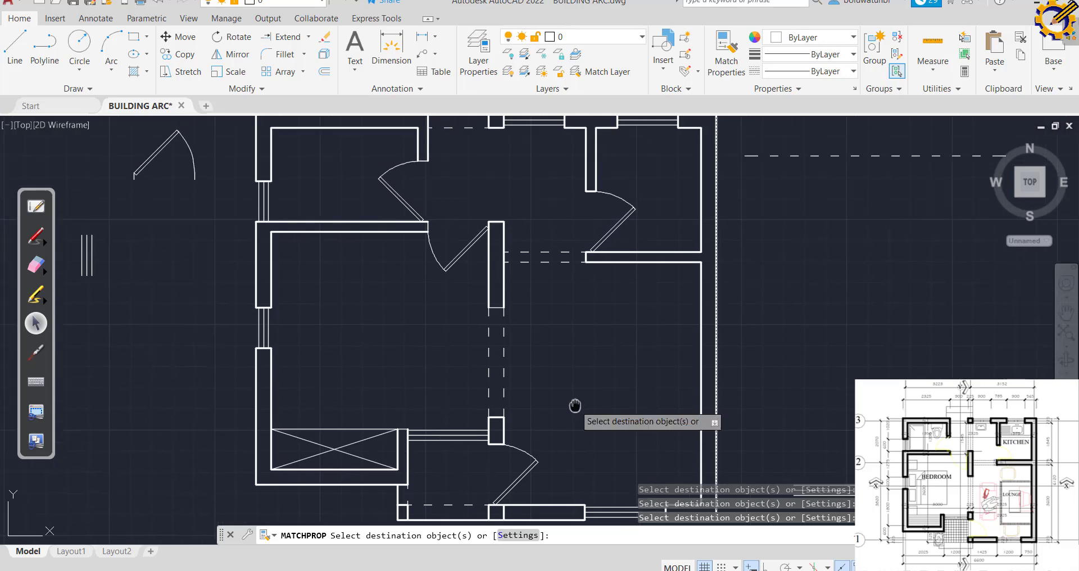
scroll(498, 313, up, 5)
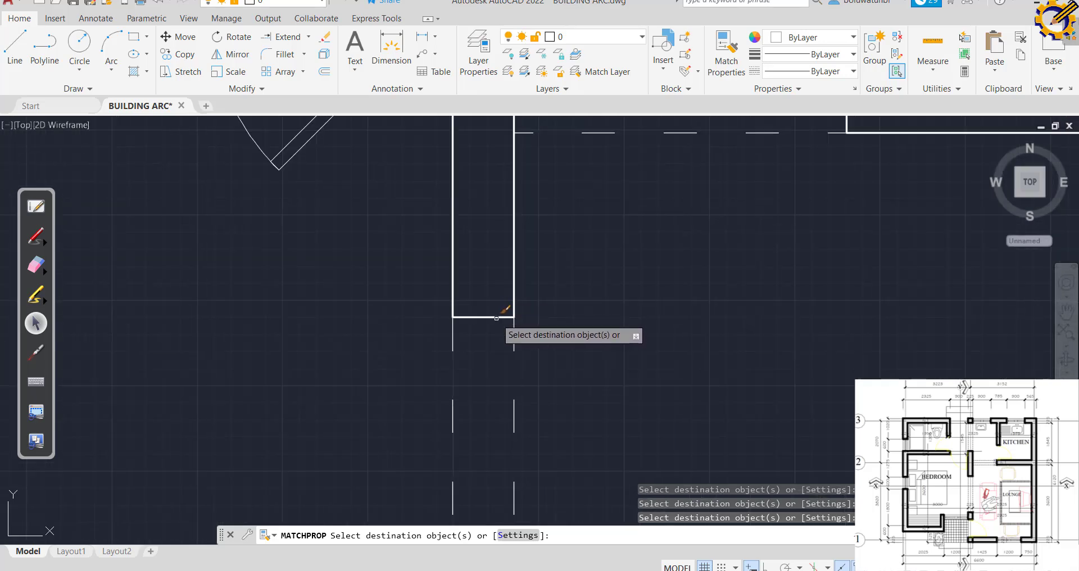
scroll(494, 287, down, 4)
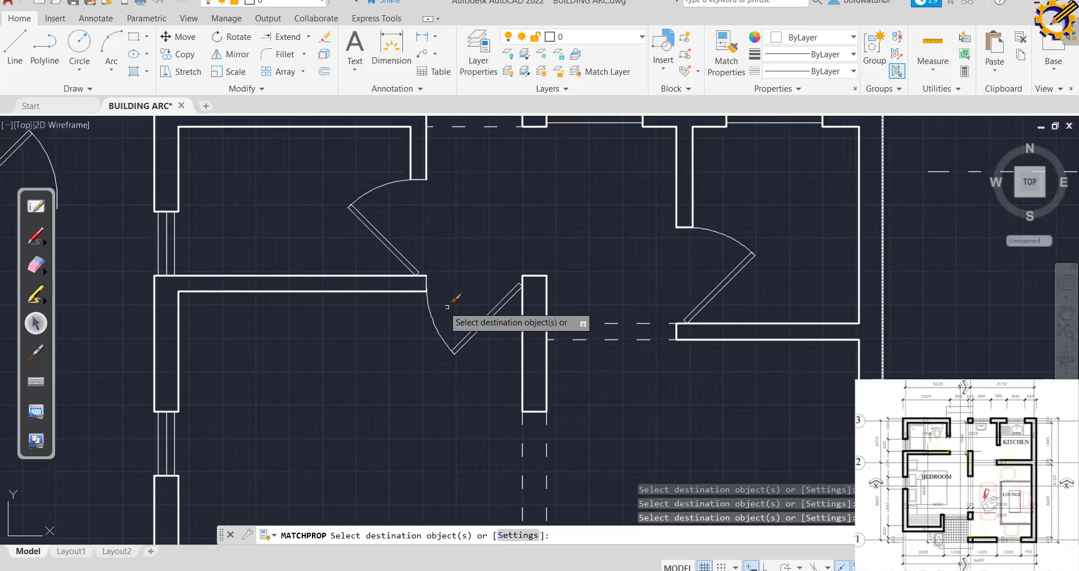
Apply the matched lineweight to the end line of the bathroom-bedroom wall beside the bedroom door.
scroll(431, 292, up, 8)
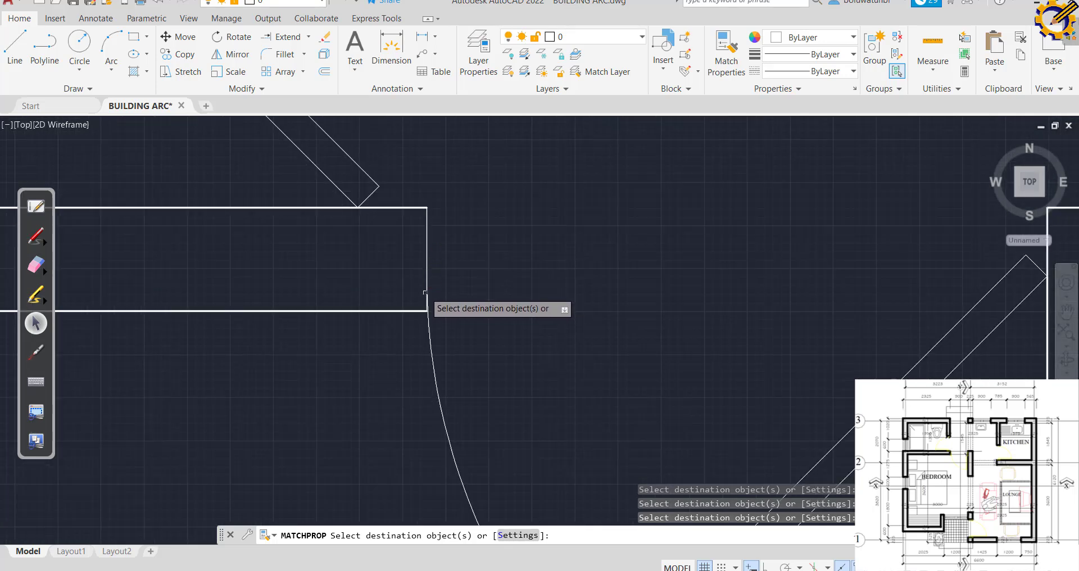
scroll(424, 292, up, 5)
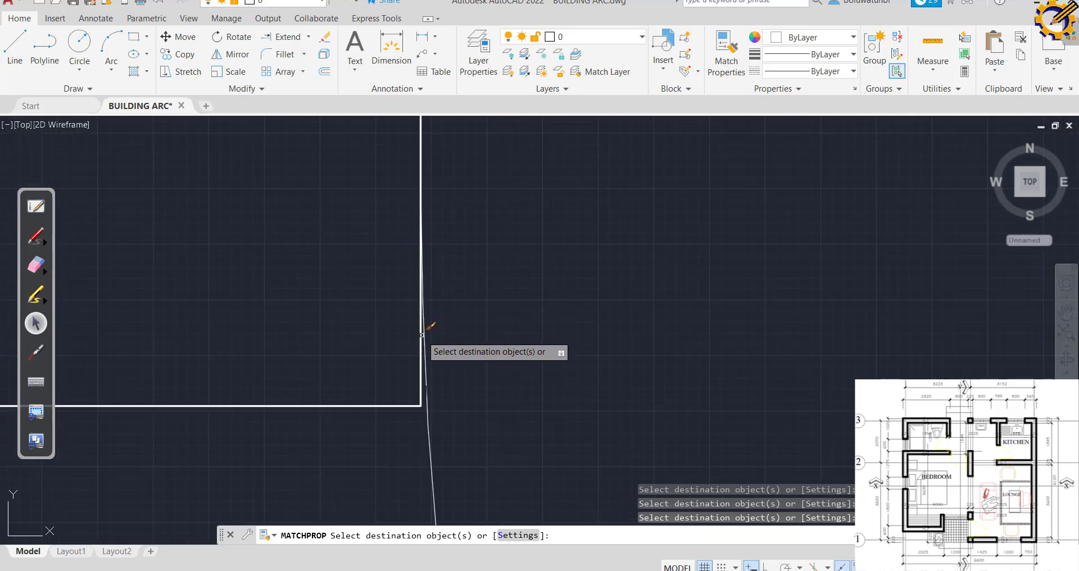
scroll(449, 304, down, 3)
Apply the matched lineweight to the end line of the bathroom's door-side partition where the door swing meets it.
mouse_move(465, 281)
middle_down()
mouse_move(474, 301)
mouse_move(400, 395)
middle_up()
scroll(429, 217, down, 3)
middle_drag(436, 174, 455, 328)
scroll(462, 272, up, 10)
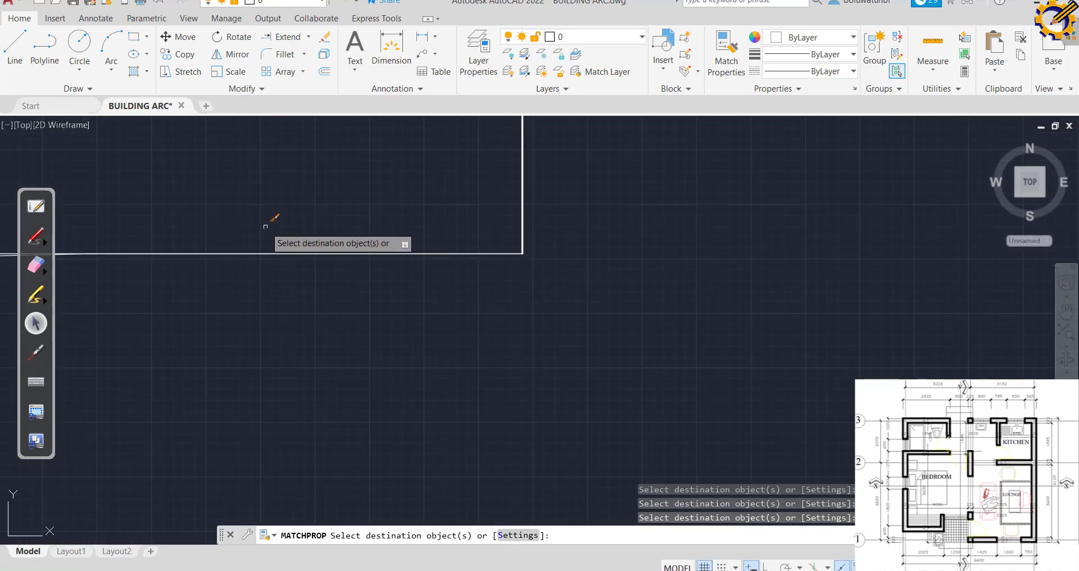
mouse_move(266, 226)
middle_down()
mouse_move(342, 236)
mouse_move(564, 229)
mouse_move(552, 227)
middle_up()
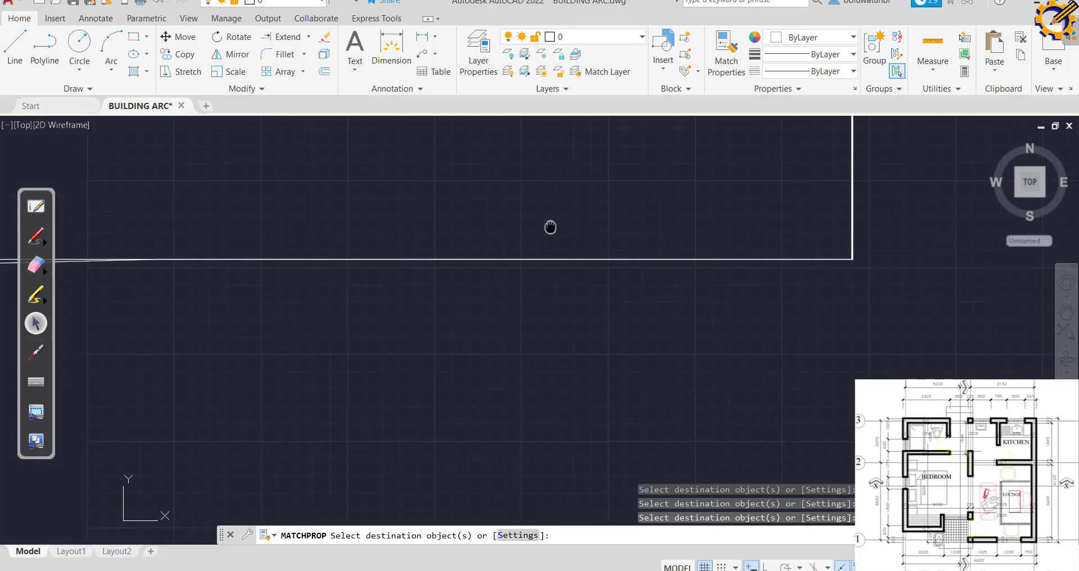
middle_click(156, 271)
middle_click(156, 271)
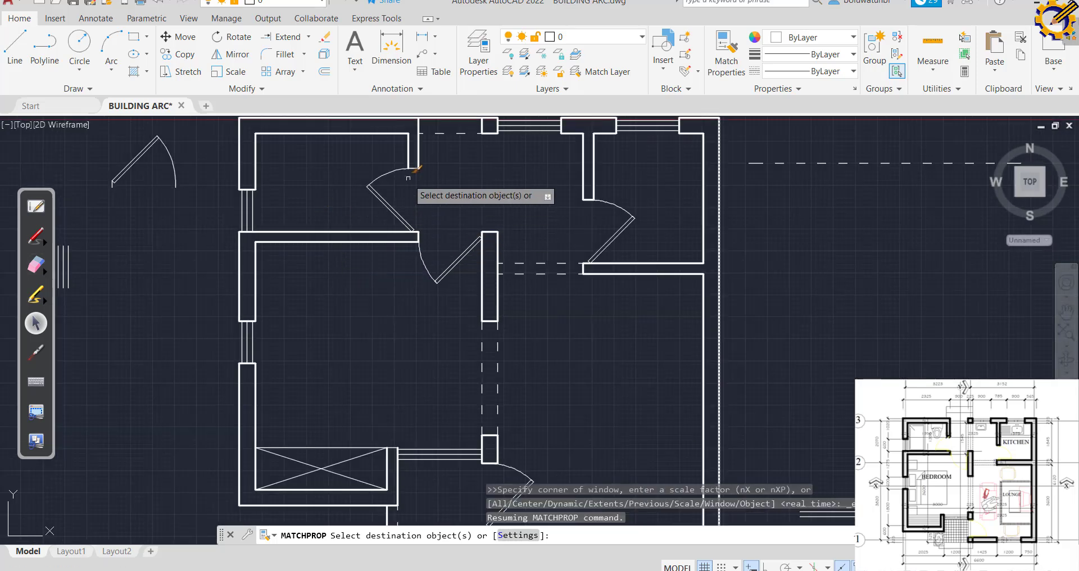
scroll(408, 177, up, 8)
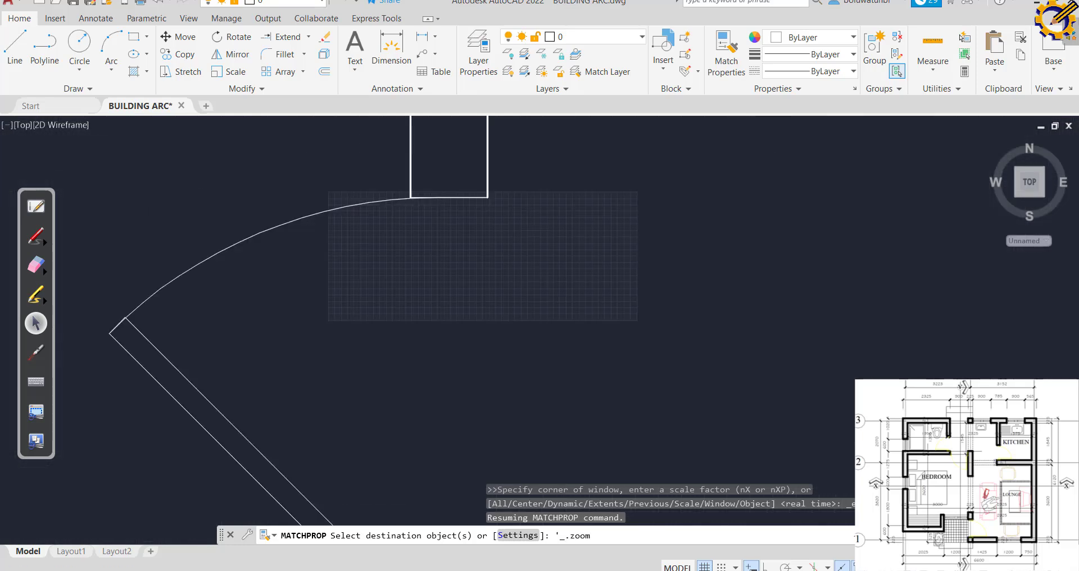
scroll(394, 168, down, 3)
scroll(393, 169, up, 6)
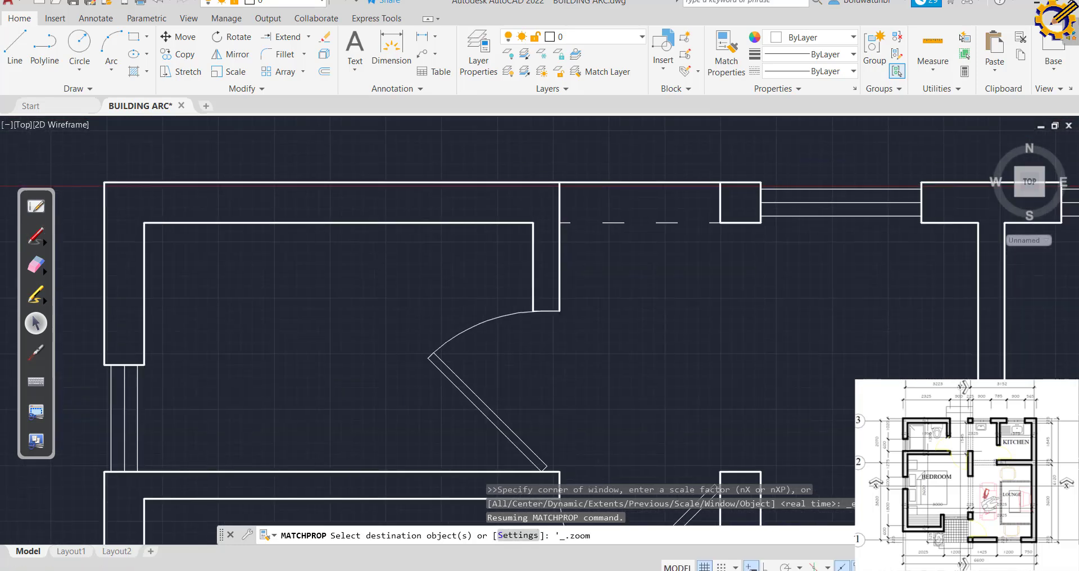
scroll(450, 202, down, 4)
scroll(448, 188, up, 2)
scroll(424, 168, up, 5)
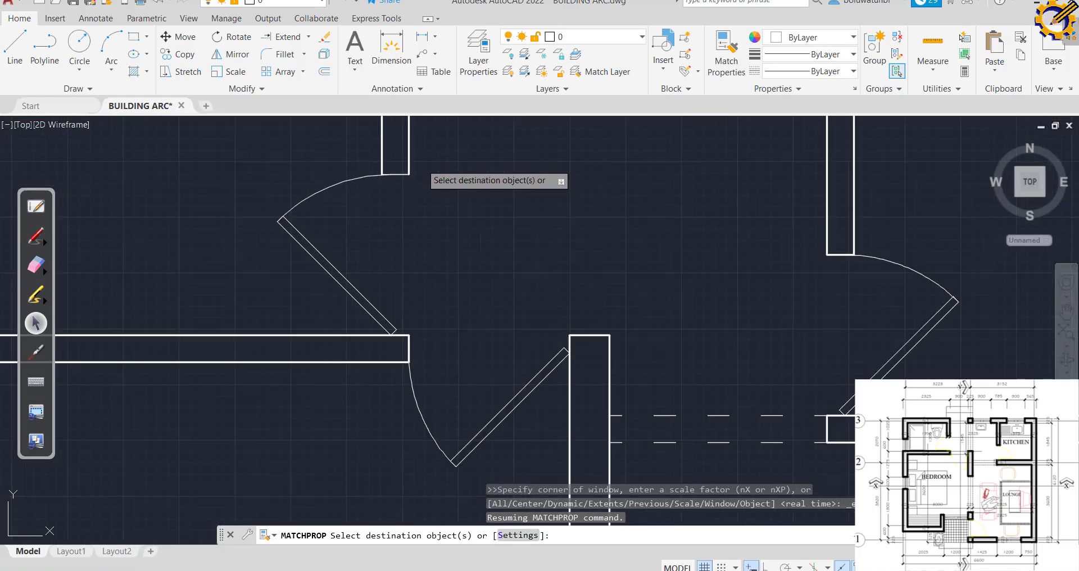
scroll(424, 174, up, 5)
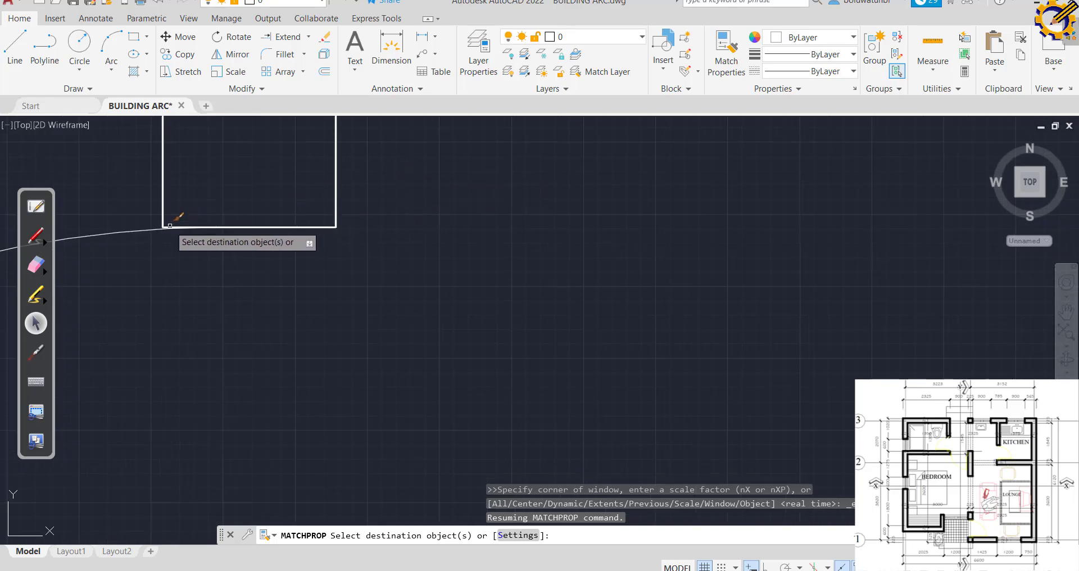
scroll(217, 224, down, 6)
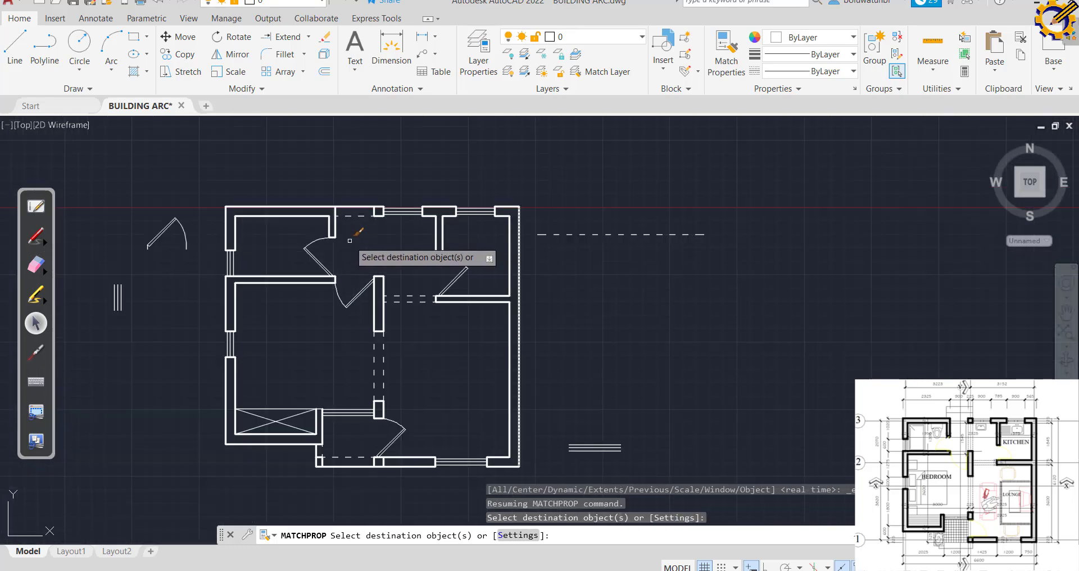
End Match Properties and save the drawing.
click(423, 294)
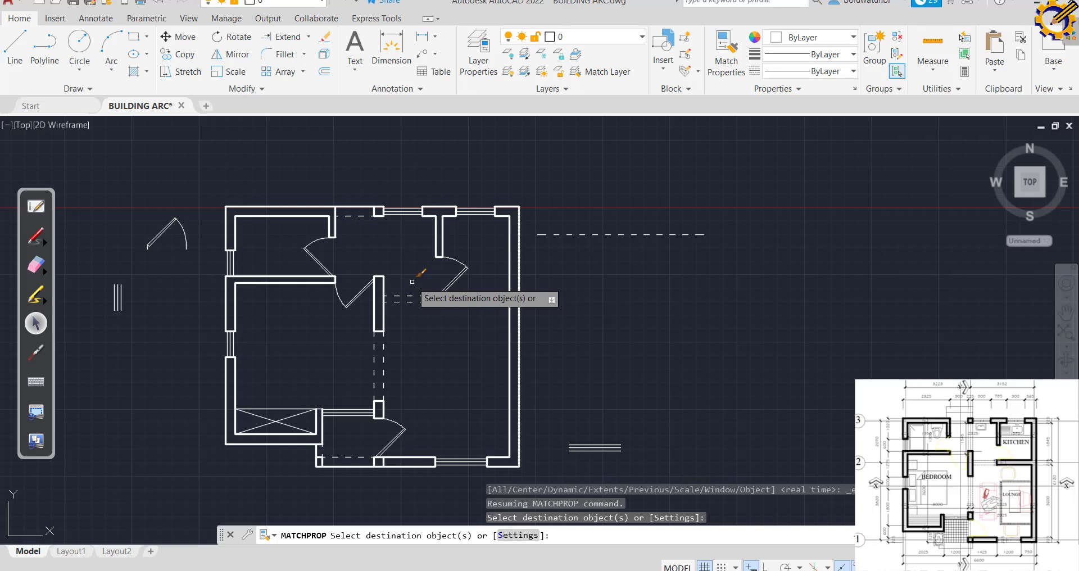
key(Escape)
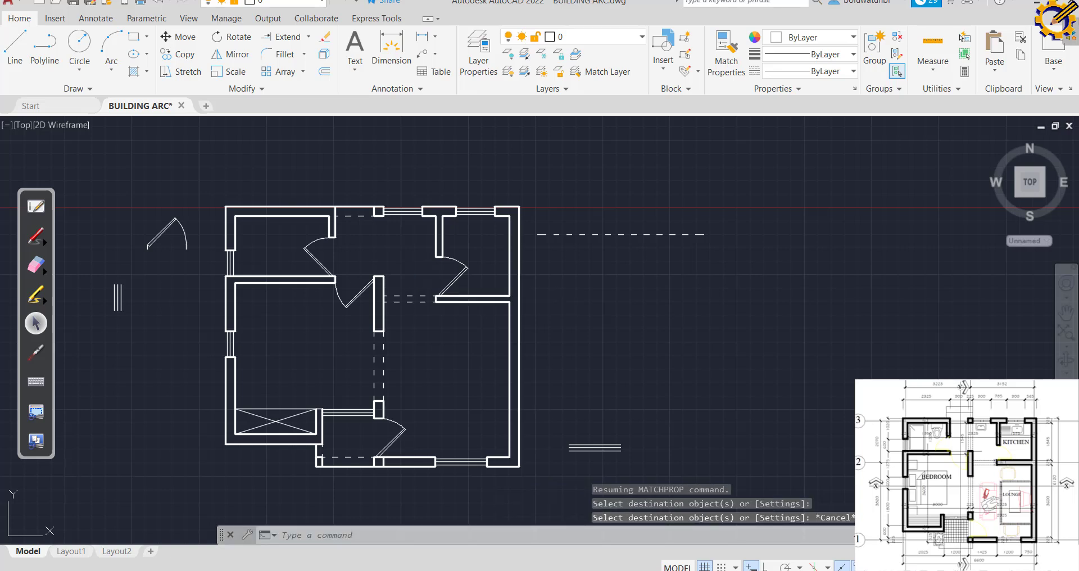
key(ctrl+s)
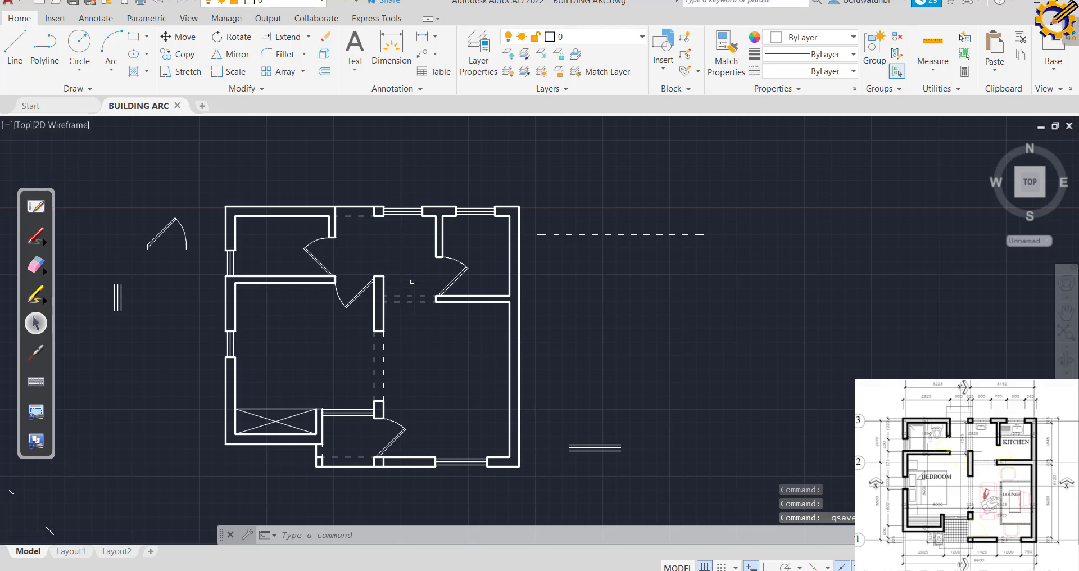